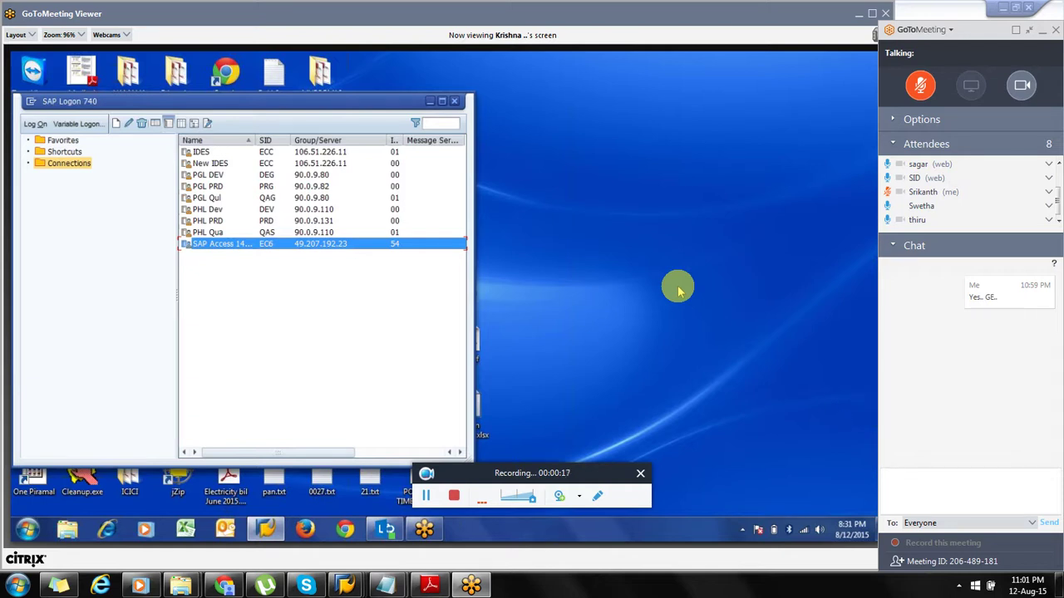
# Open the SAP Access connection with system ID EC6 from the connection list.
pyautogui.click(678, 290)
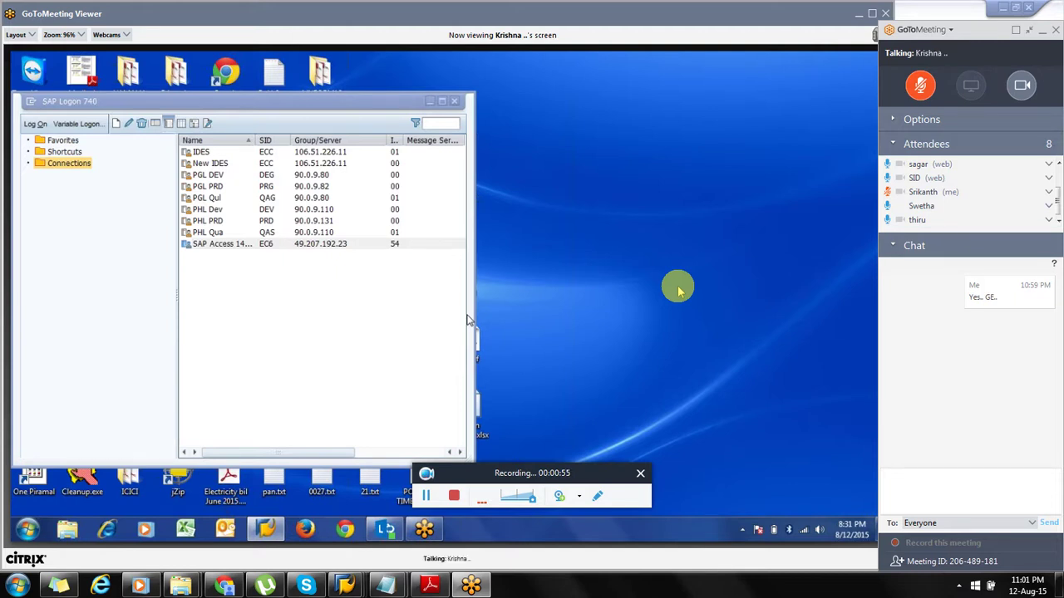
pyautogui.click(216, 246)
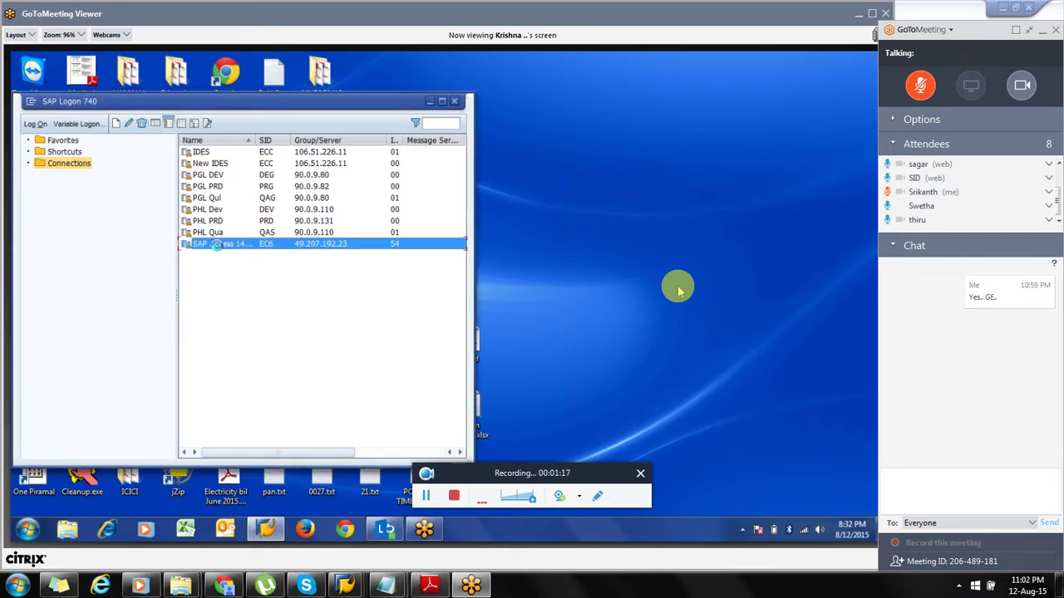
pyautogui.doubleClick(218, 246)
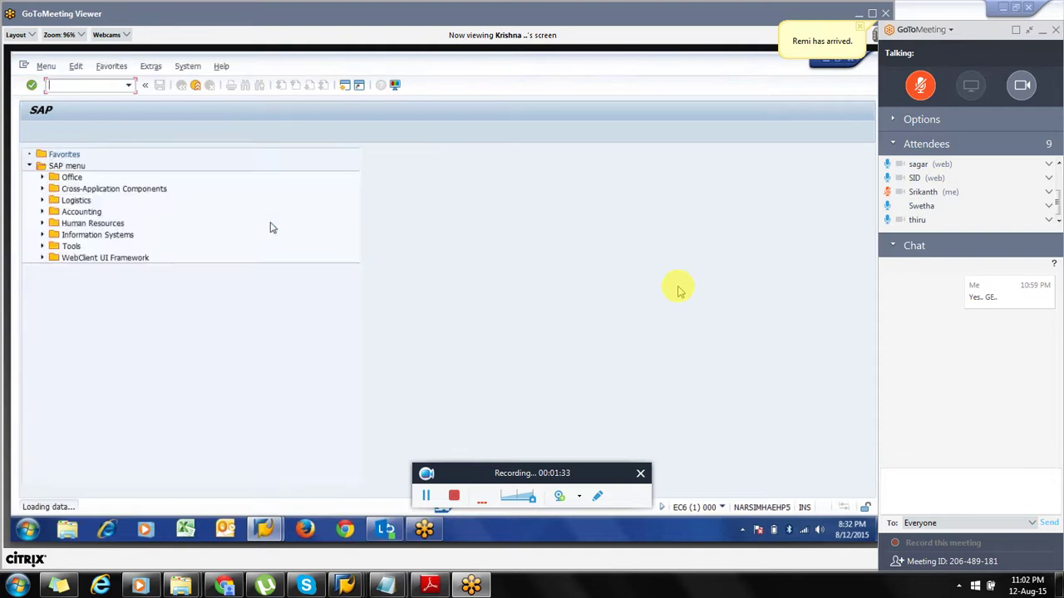
# Start transaction pe02 to maintain personnel calculation rules.
pyautogui.write('pe02')
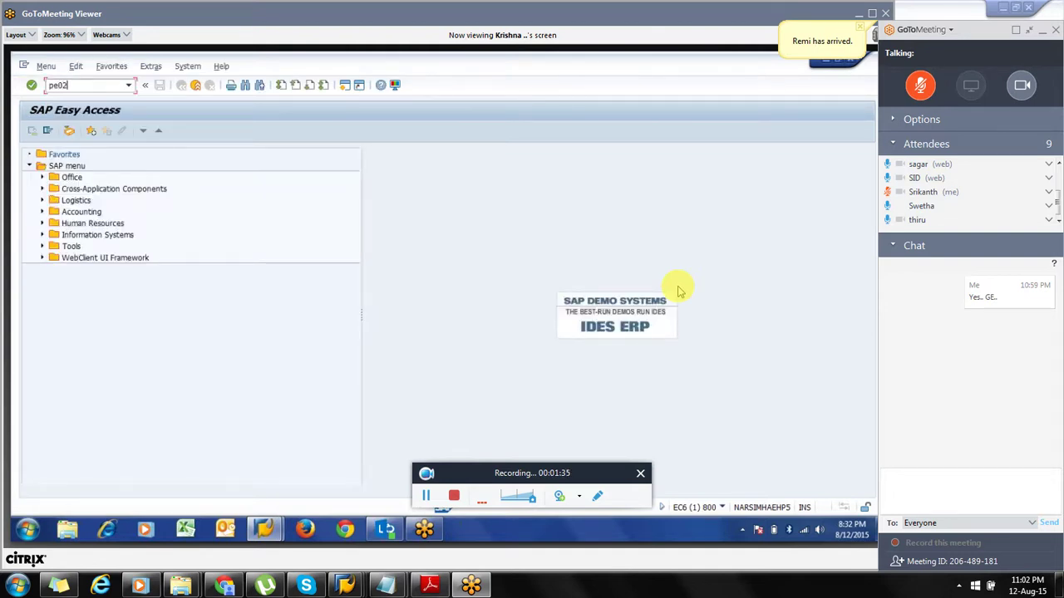
pyautogui.press('Return')
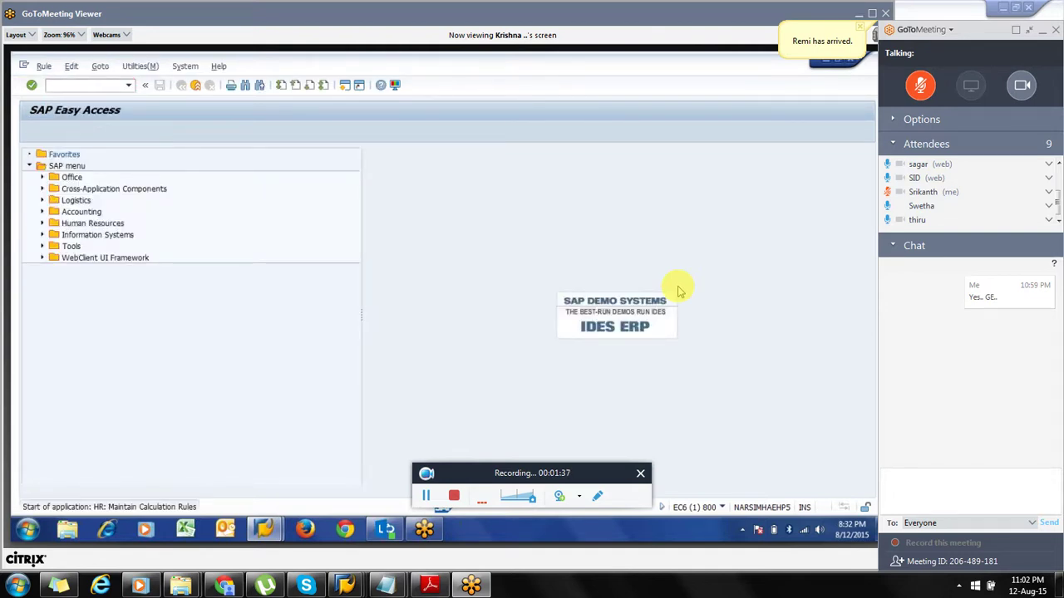
pyautogui.press('BackSpace')
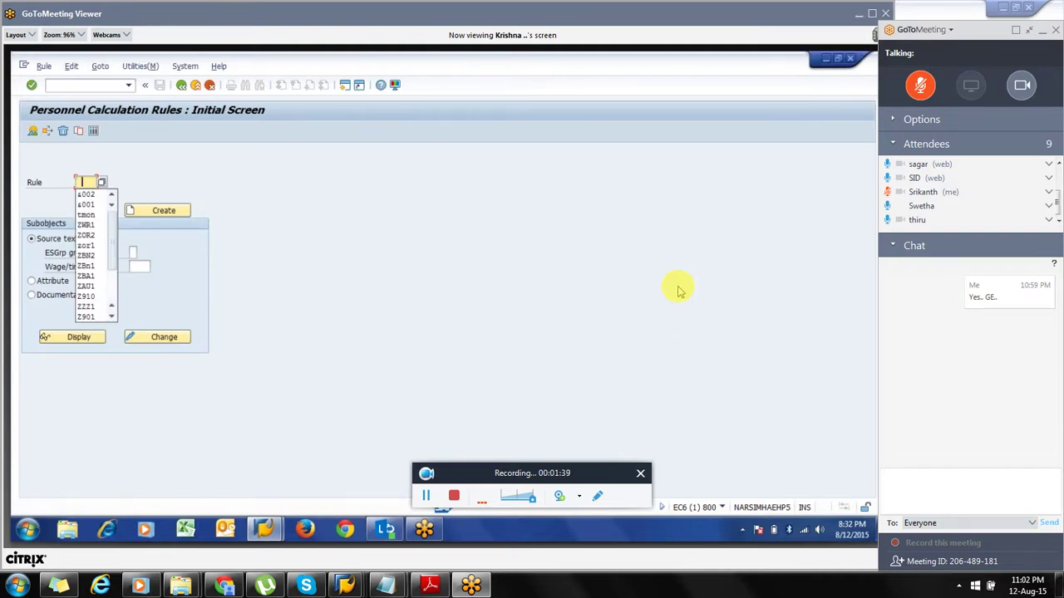
# Enter rule Z901 and open its source text in change mode.
pyautogui.press('Down')
pyautogui.press('Down')
pyautogui.press('Down')
pyautogui.write('z')
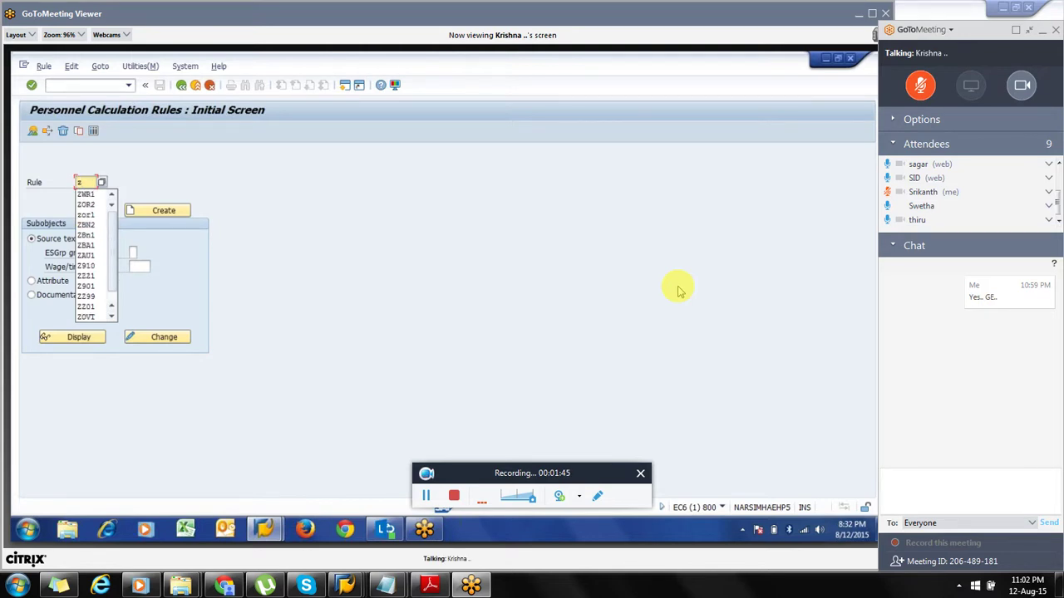
pyautogui.write('901')
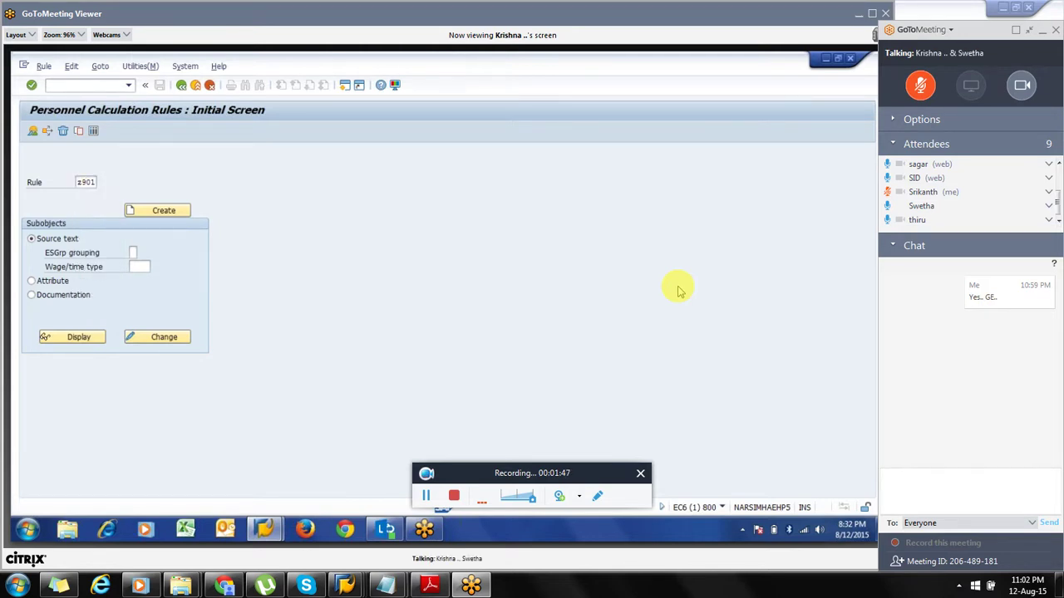
pyautogui.press('Return')
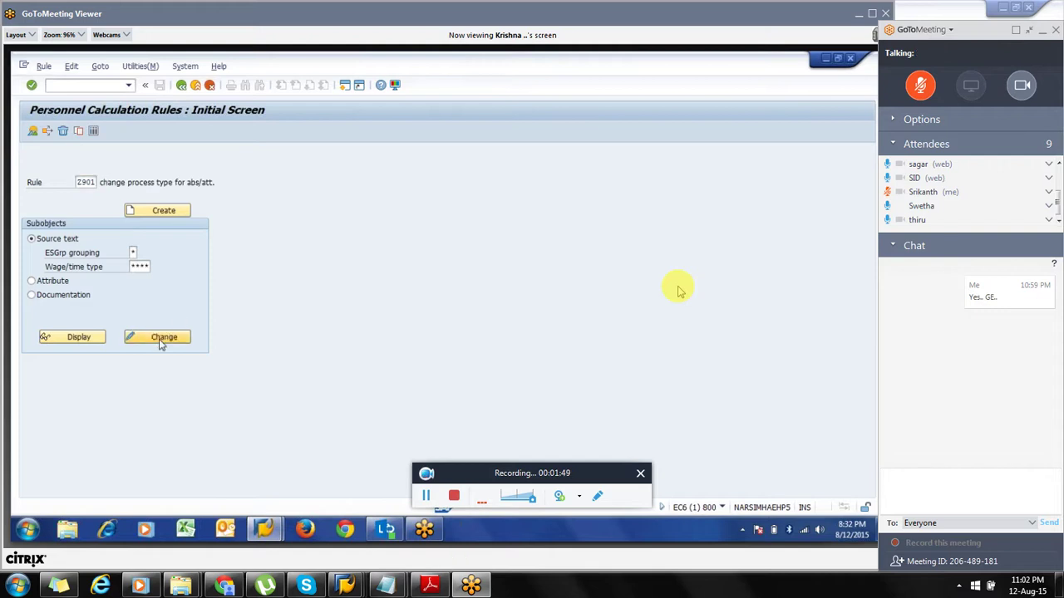
pyautogui.click(162, 340)
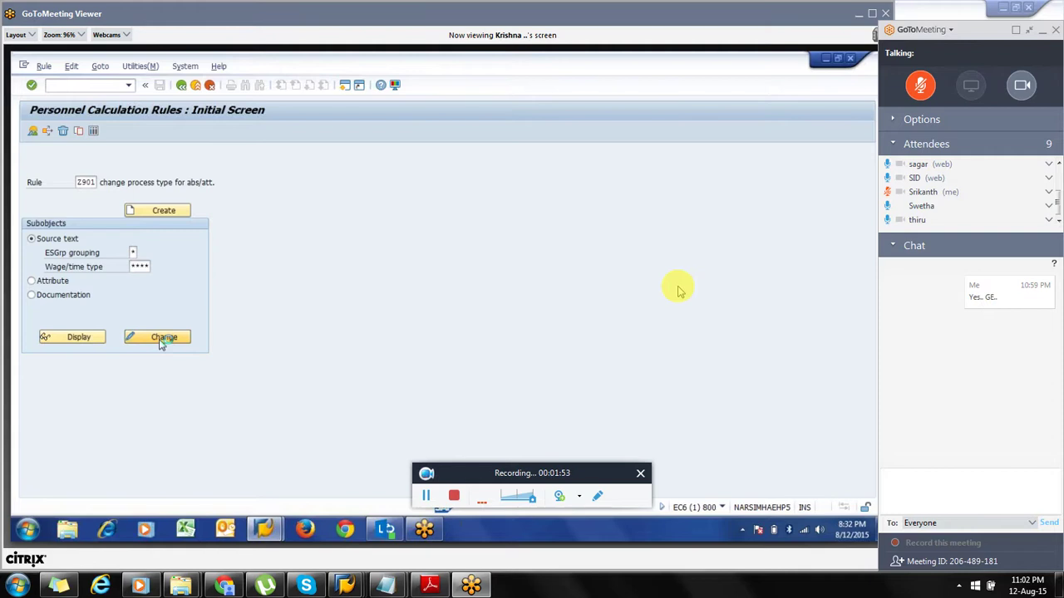
# Enter rule Z910 and open its source text in change mode.
pyautogui.press('F3')
pyautogui.write('Z910')
pyautogui.press('Return')
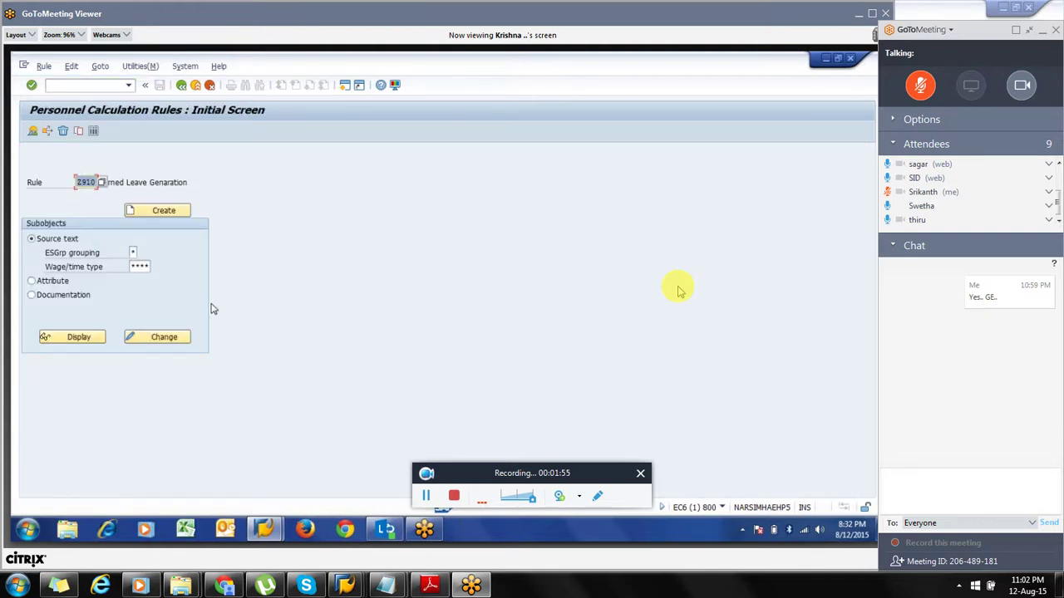
pyautogui.click(153, 341)
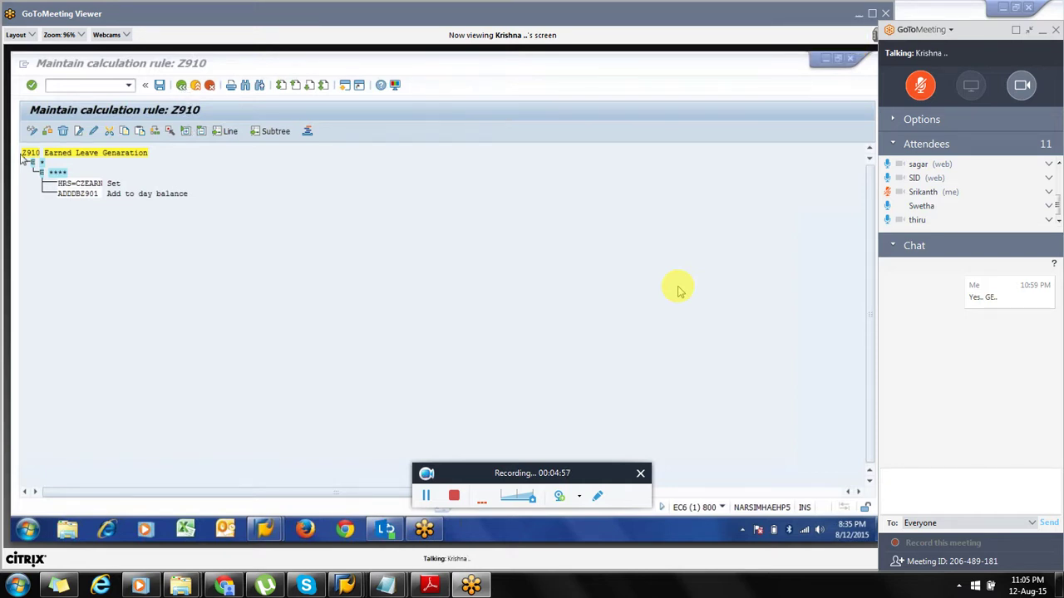
pyautogui.click(243, 386)
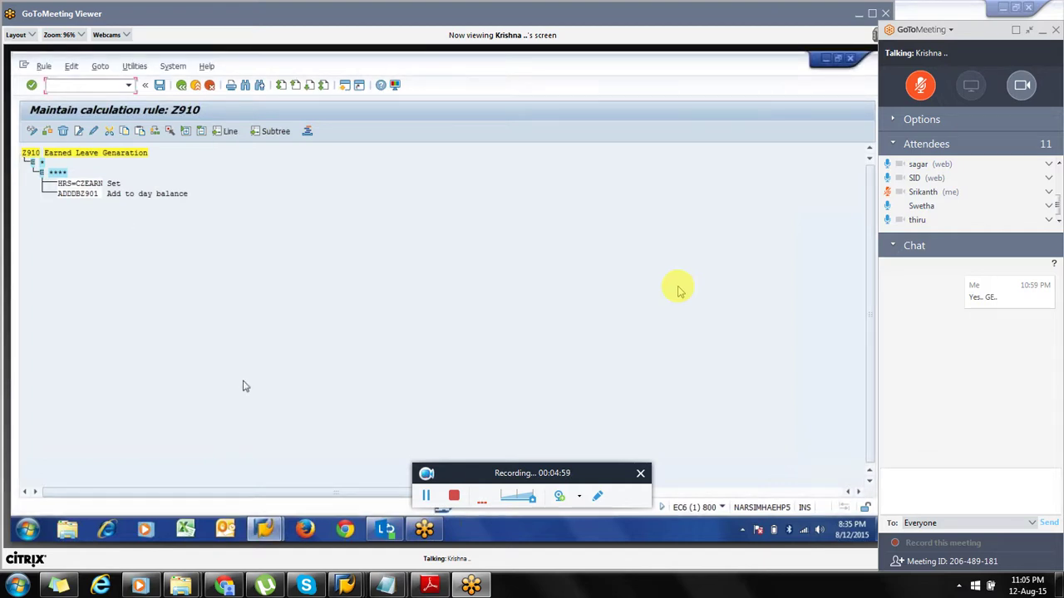
# Expand the 30.04.2015 entry in the time evaluation log tree to examine that day's processing.
pyautogui.moveTo(264, 530)
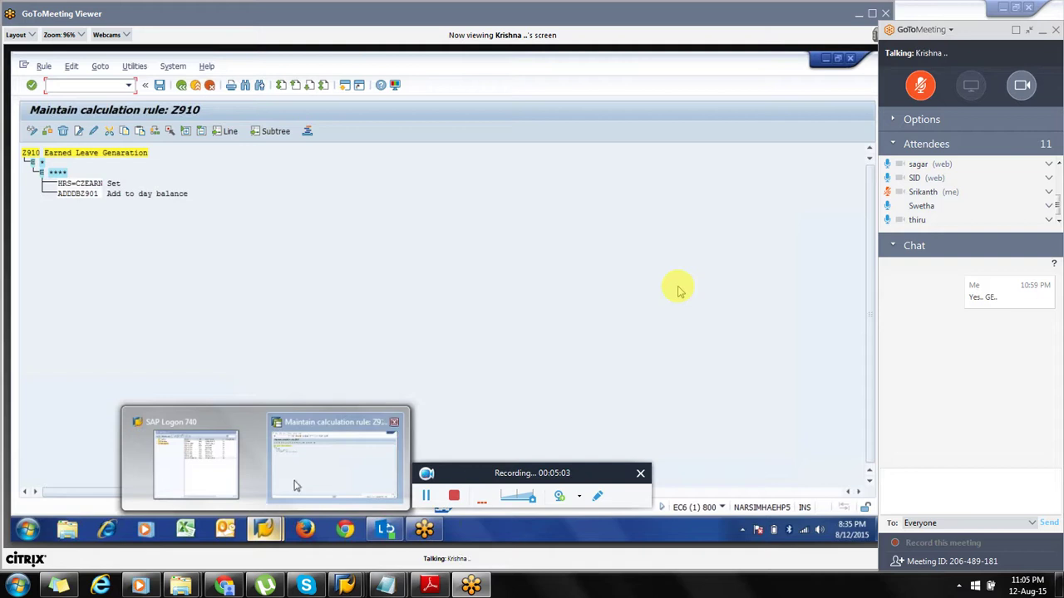
pyautogui.click(297, 487)
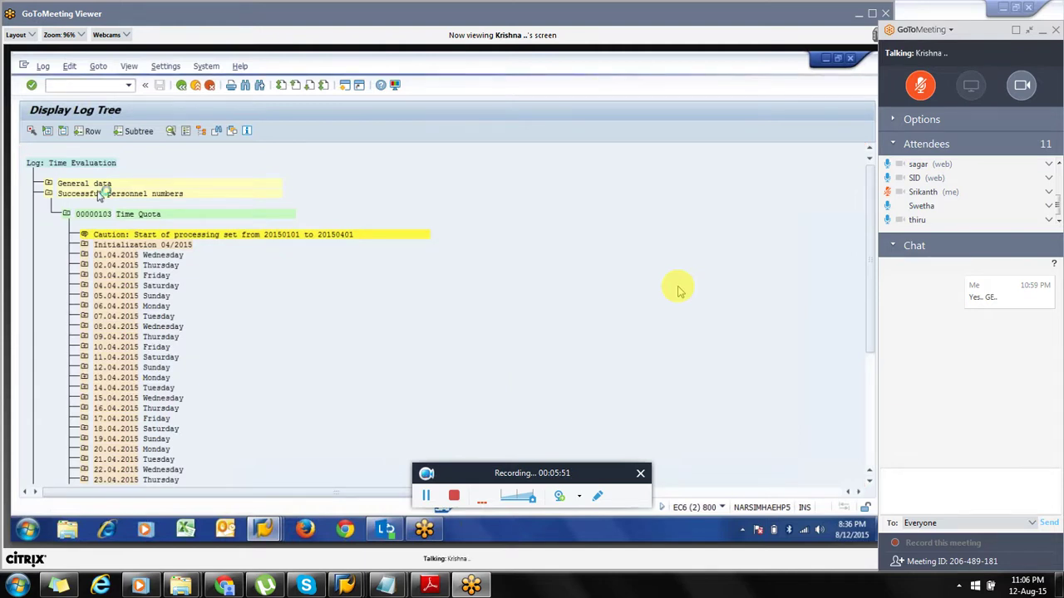
pyautogui.scroll(-10, 103, 207)
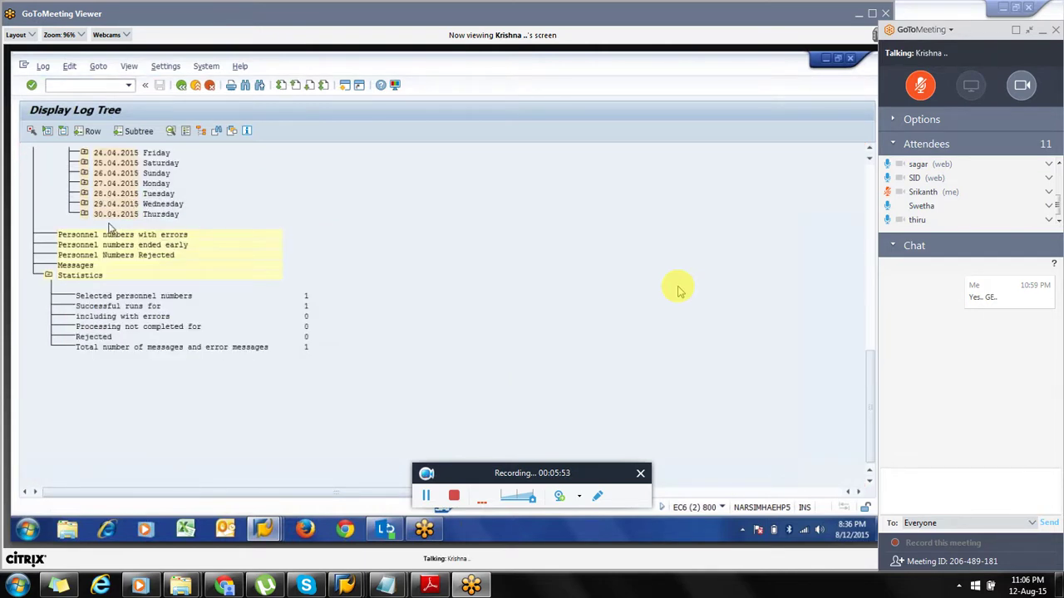
pyautogui.doubleClick(109, 215)
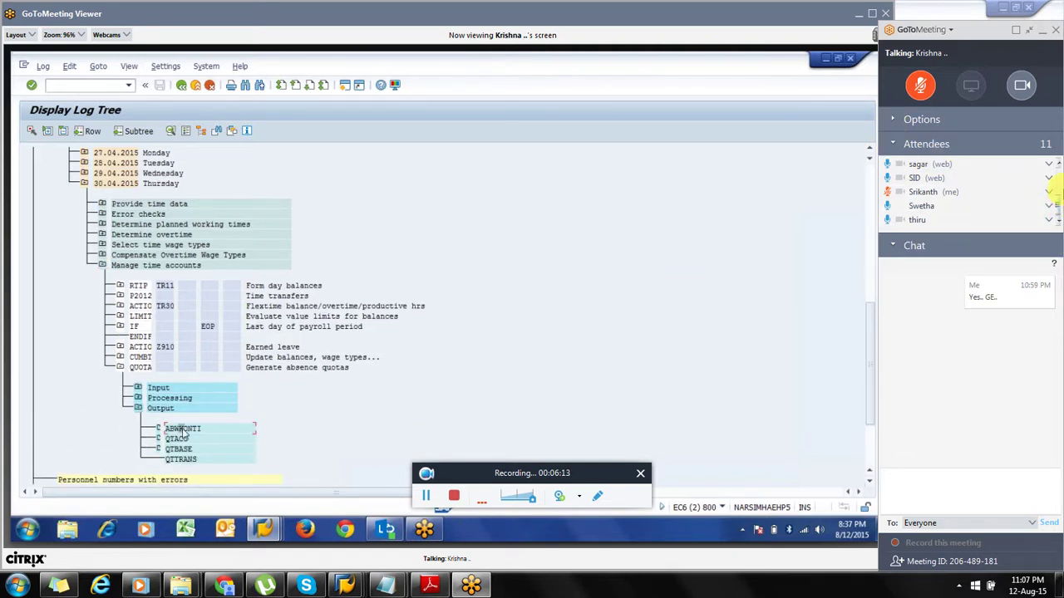
pyautogui.scroll(-2, 1057, 190)
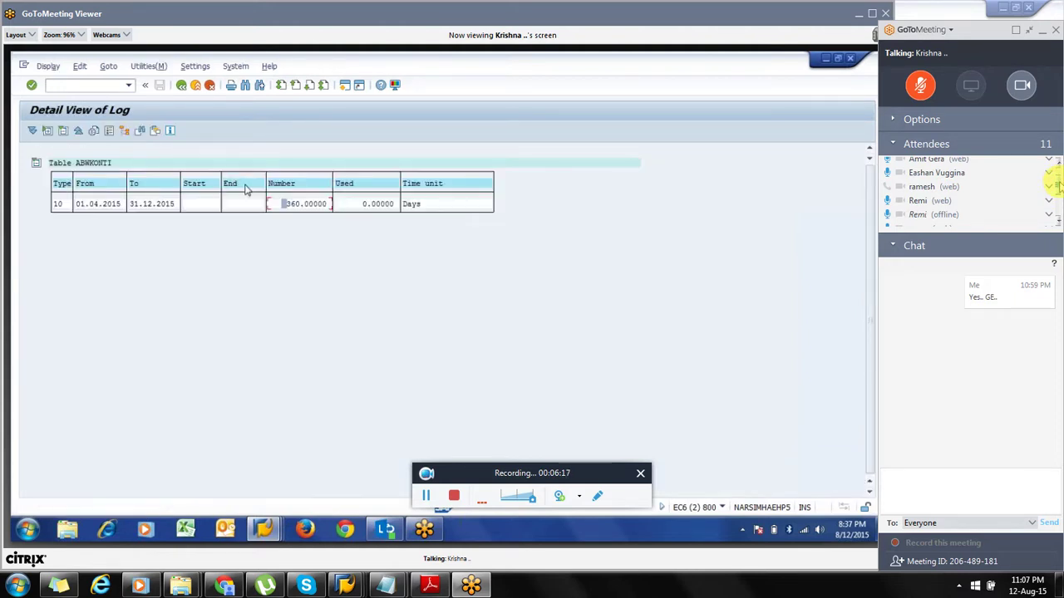
pyautogui.scroll(1, 1056, 187)
pyautogui.scroll(-3, 1056, 200)
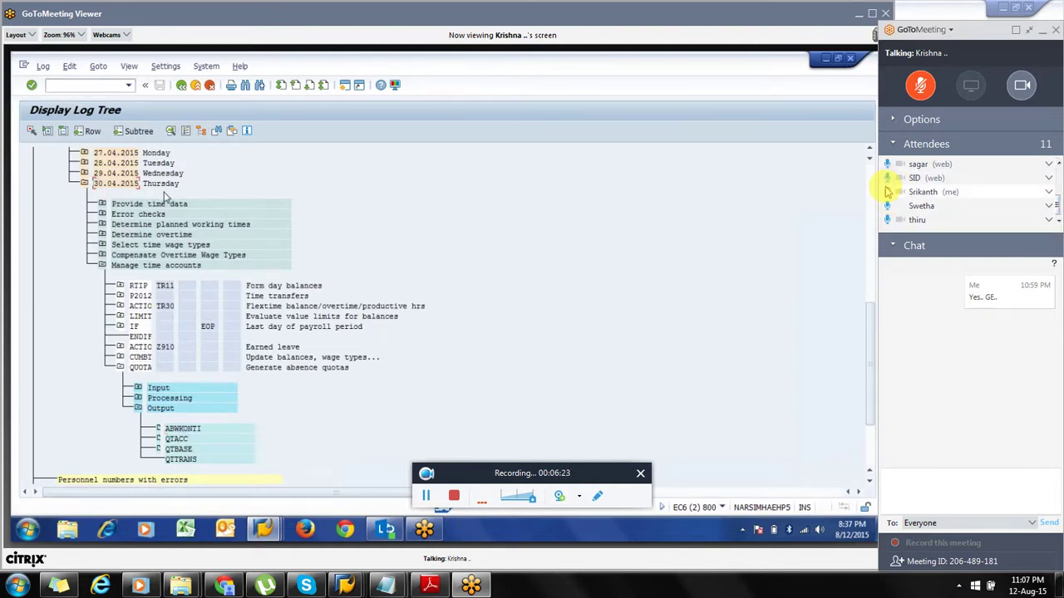
pyautogui.click(1050, 193)
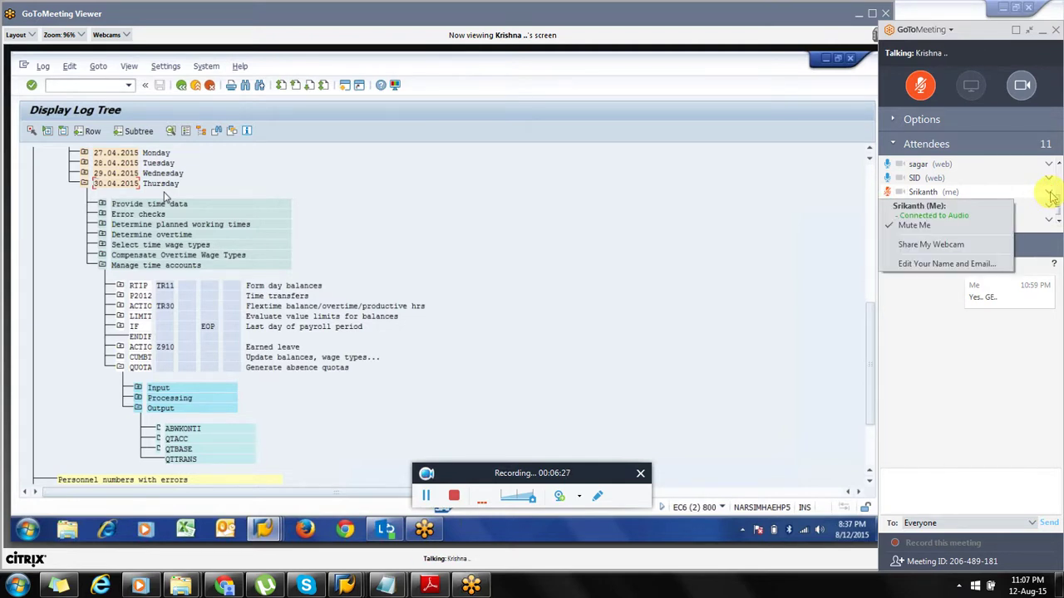
pyautogui.click(943, 420)
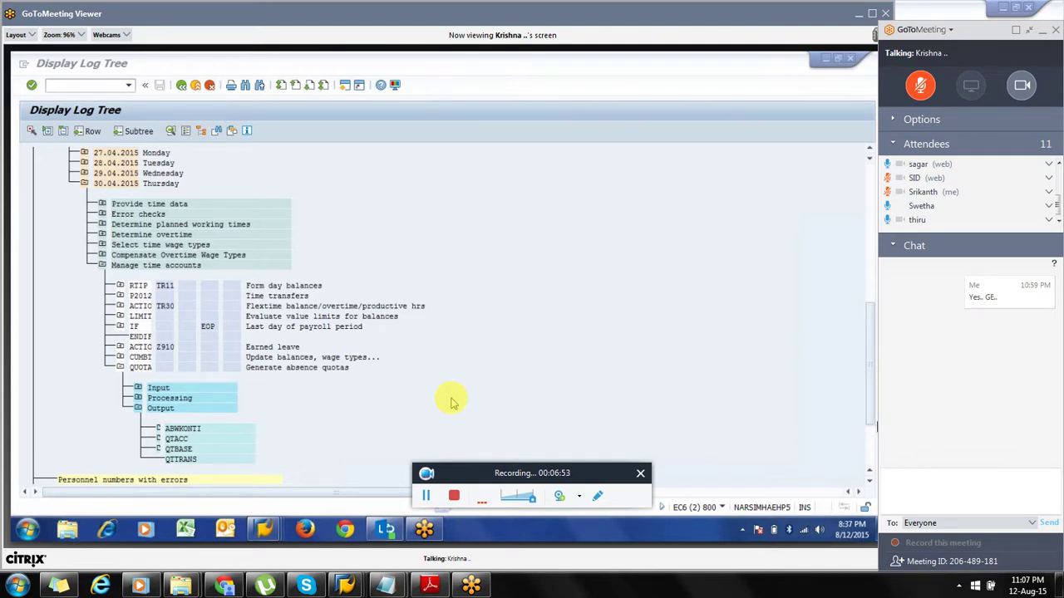
# Maximize the GoToMeeting viewer and collapse the meeting control panel so the shared screen is unobstructed.
pyautogui.click(1028, 30)
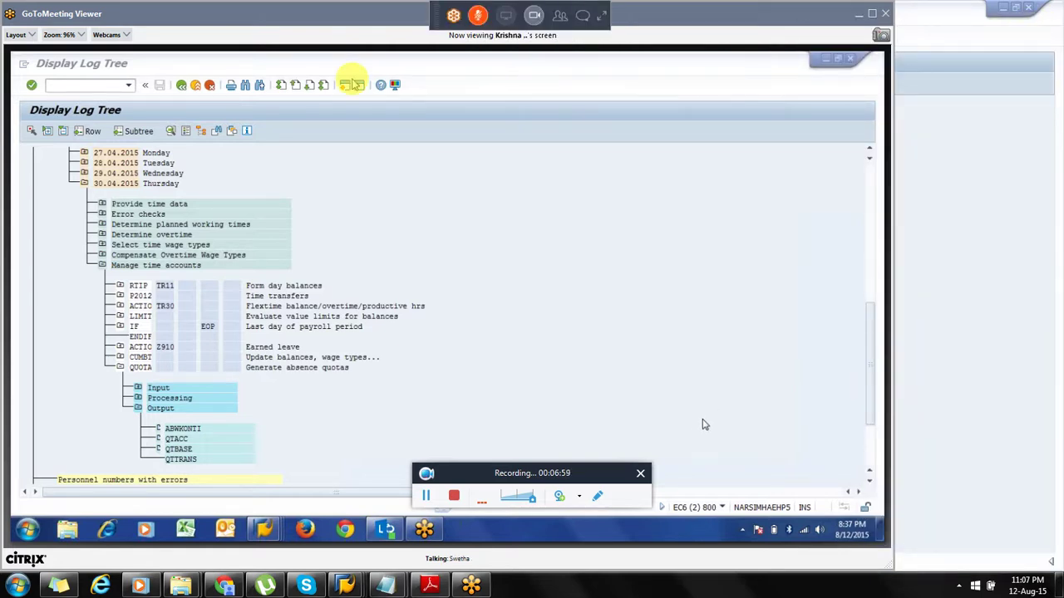
pyautogui.click(873, 14)
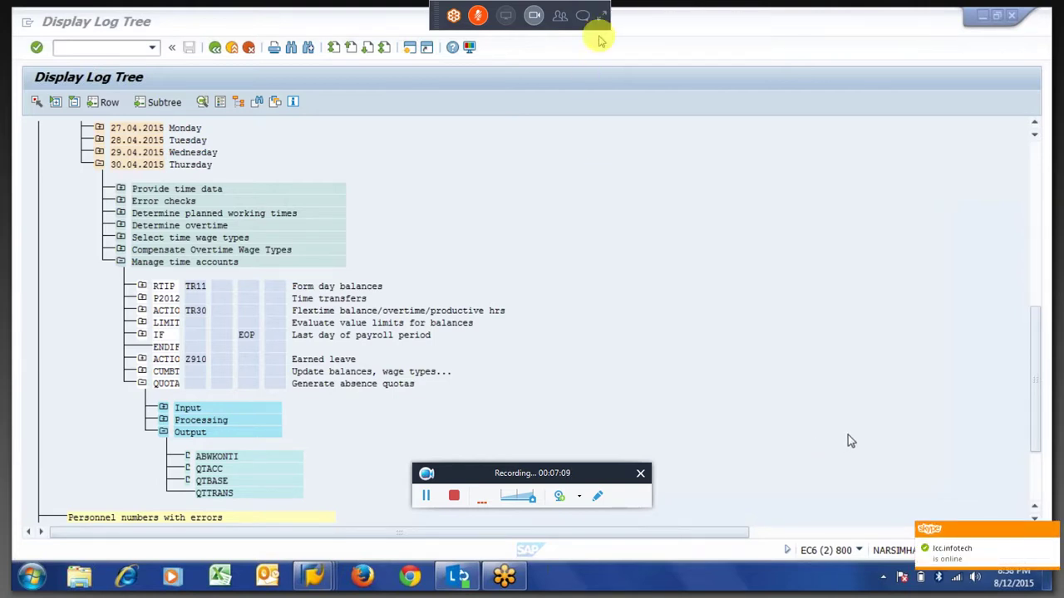
pyautogui.click(602, 15)
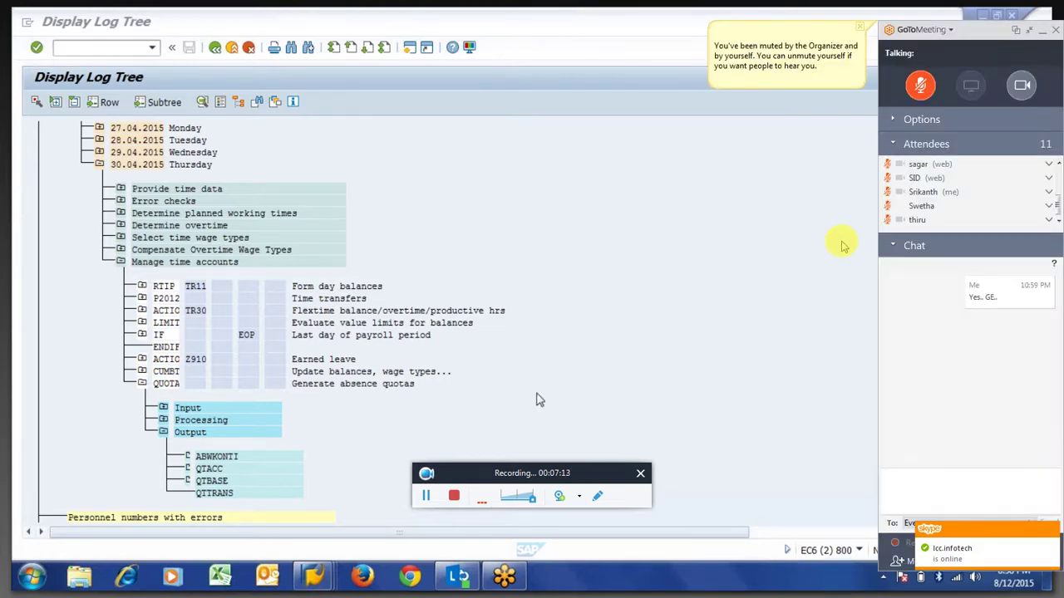
pyautogui.click(1030, 37)
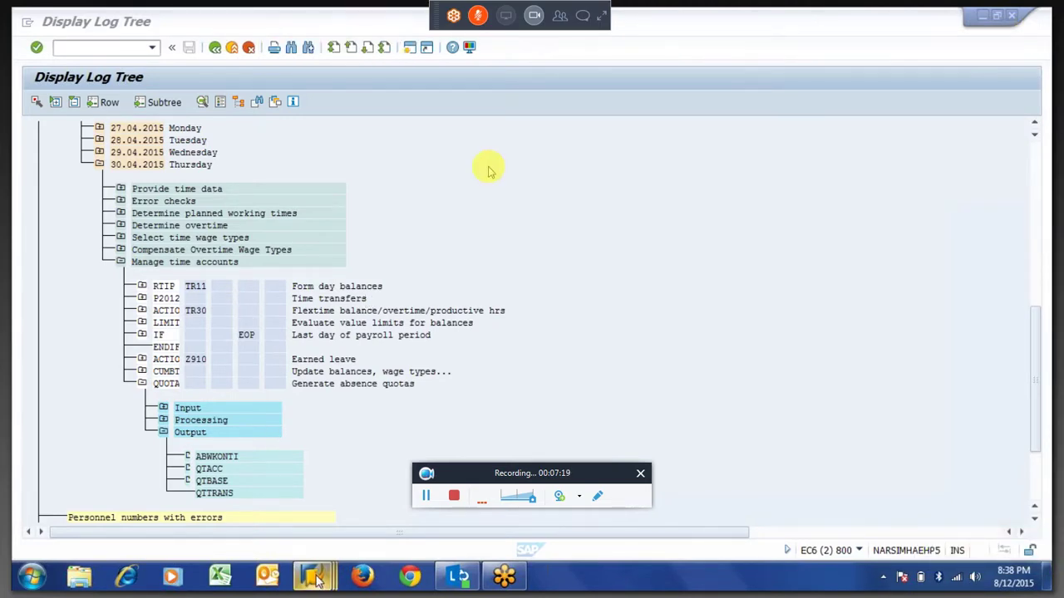
# Remove the HRS=CZEARN and ADDDBZ901 operation lines from calculation rule Z910.
pyautogui.moveTo(315, 582)
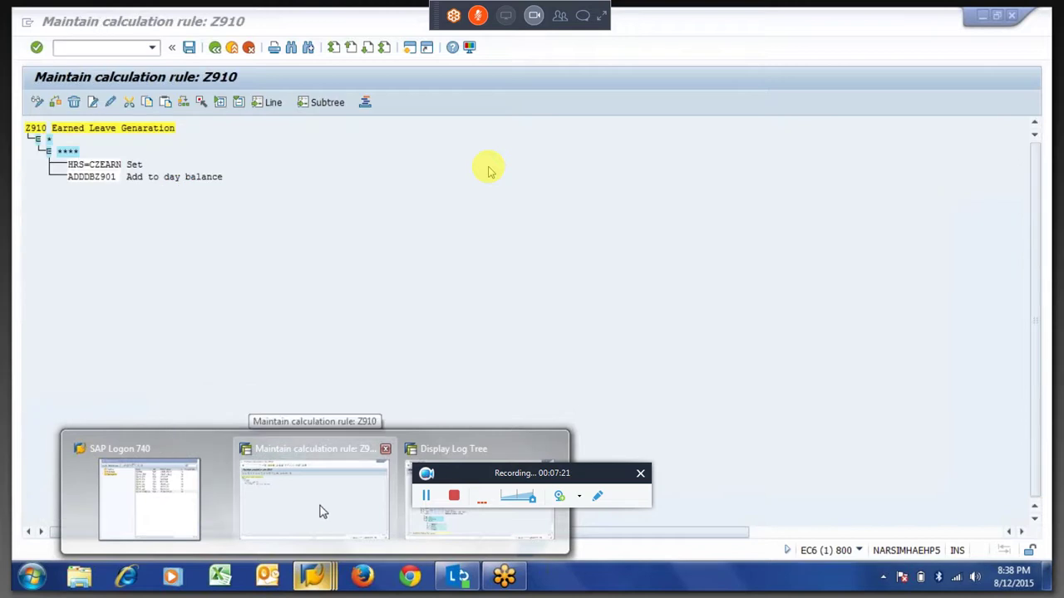
pyautogui.click(322, 512)
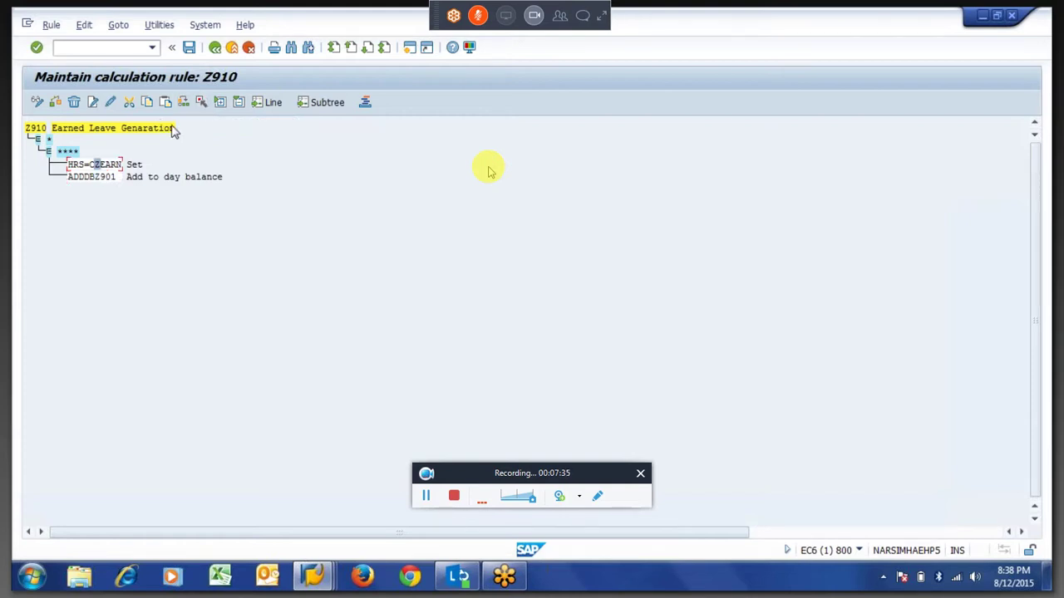
pyautogui.click(203, 103)
pyautogui.click(104, 178)
pyautogui.click(202, 103)
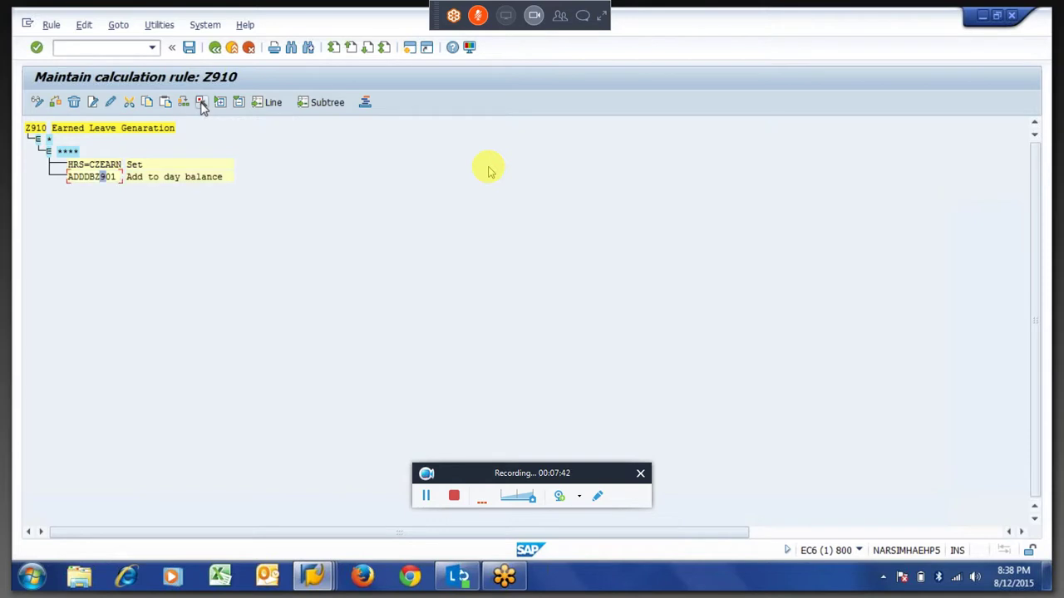
pyautogui.click(130, 103)
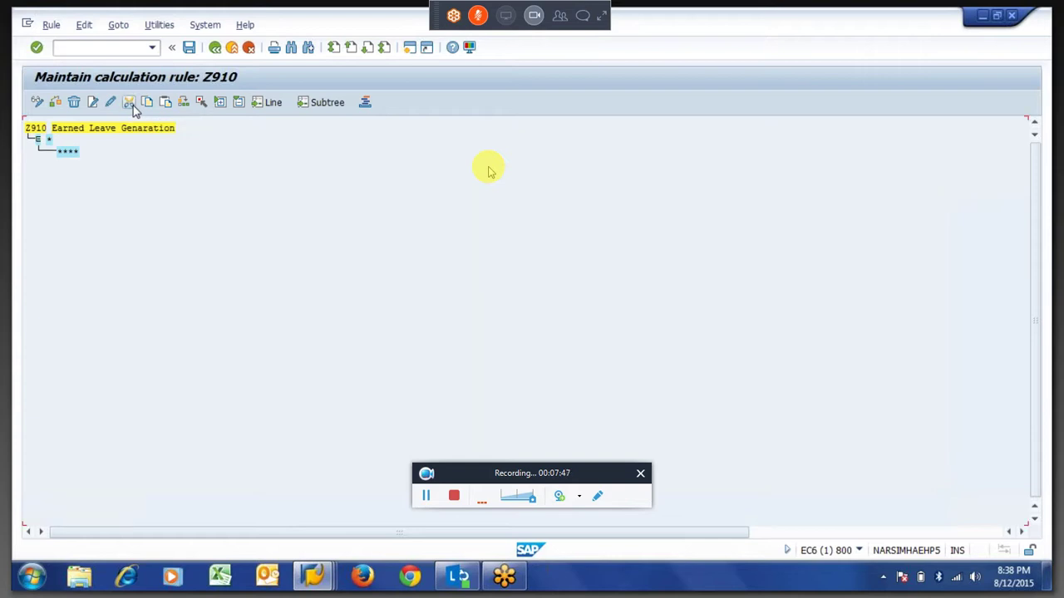
# Insert a sublevel line under the **** wage/time type of rule Z910 with the operation VARSTLDYPP.
pyautogui.click(70, 152)
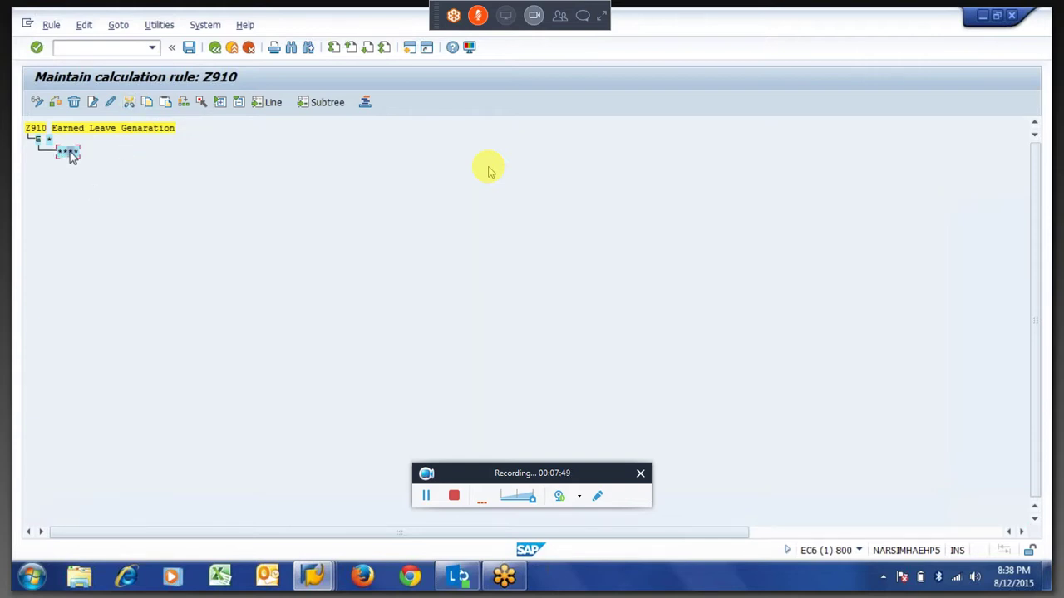
pyautogui.click(93, 106)
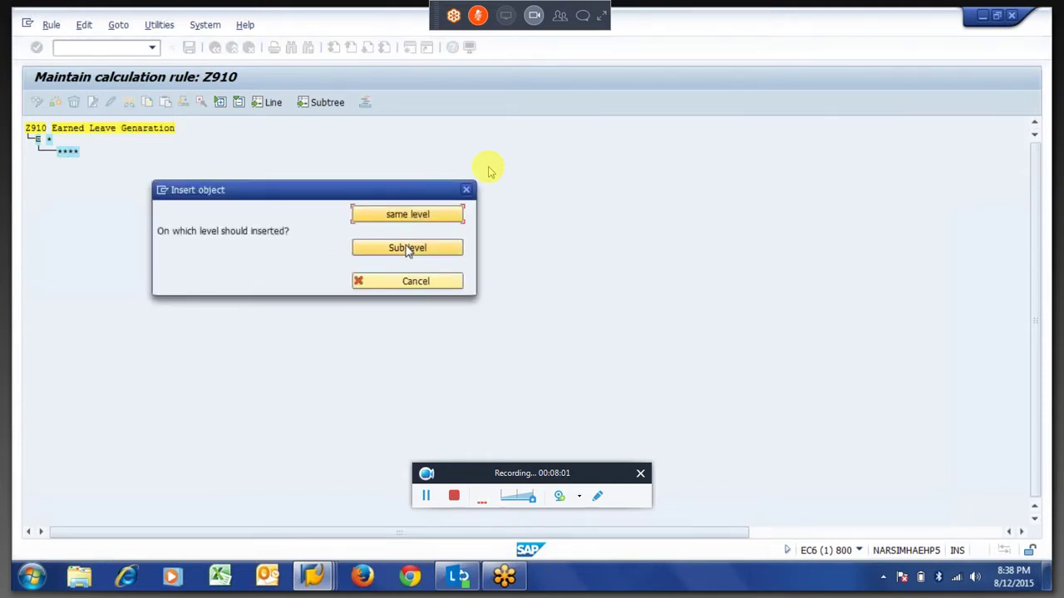
pyautogui.click(407, 250)
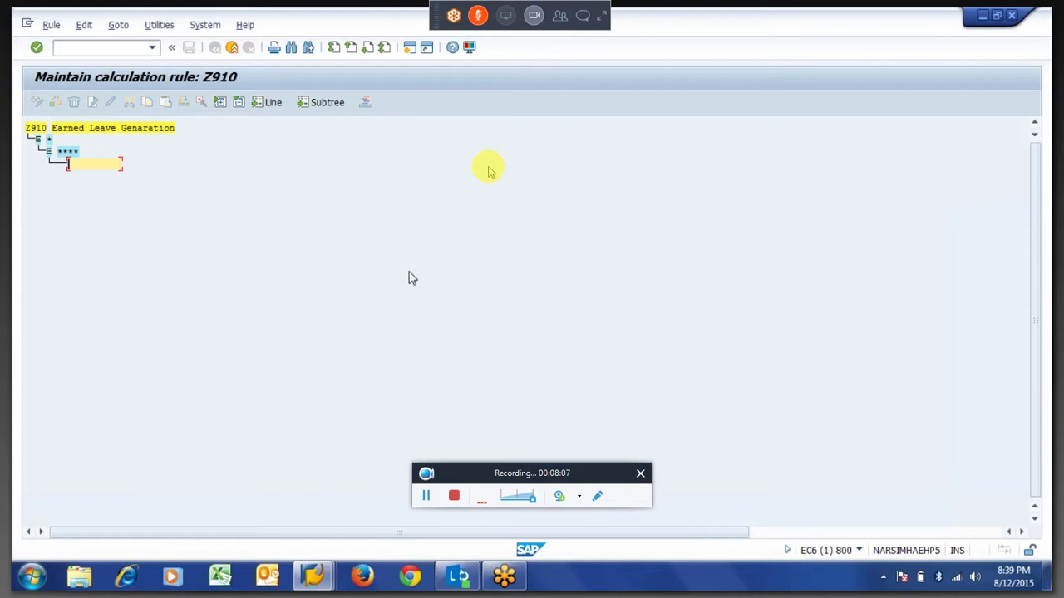
pyautogui.write('VARST')
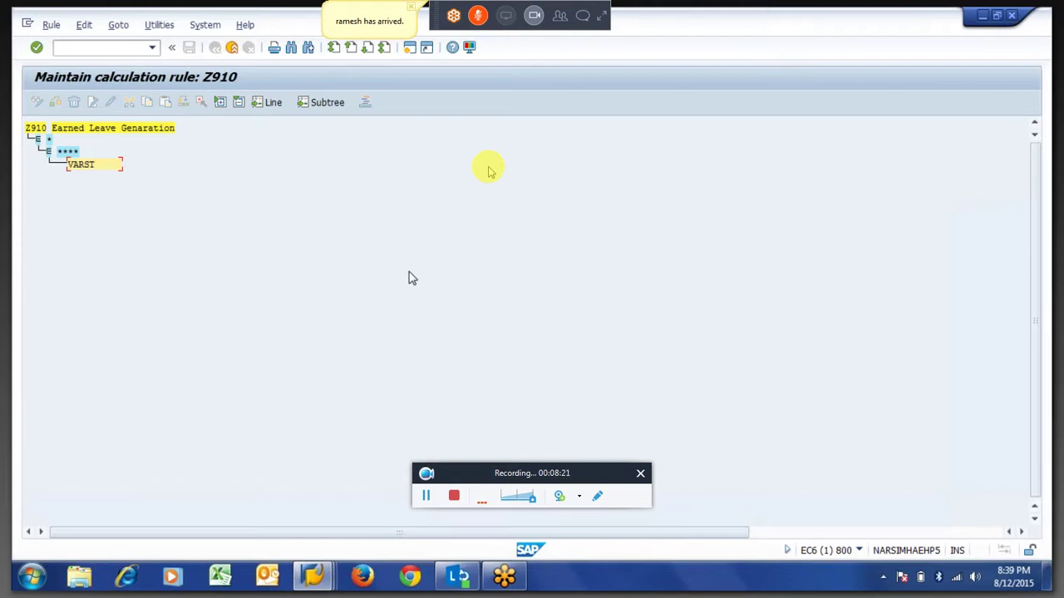
pyautogui.write('1dypp')
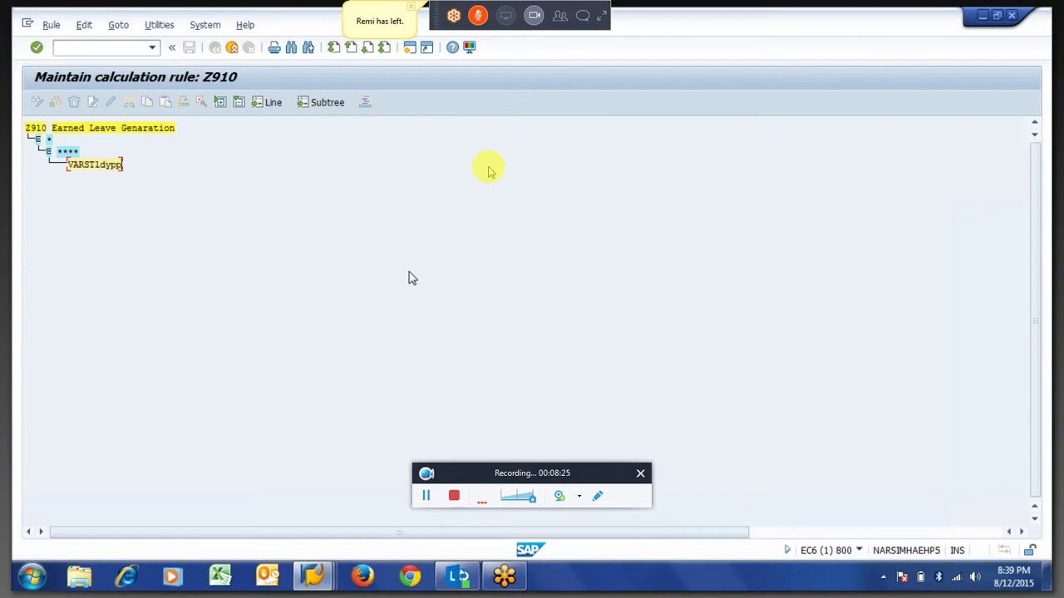
pyautogui.press('Return')
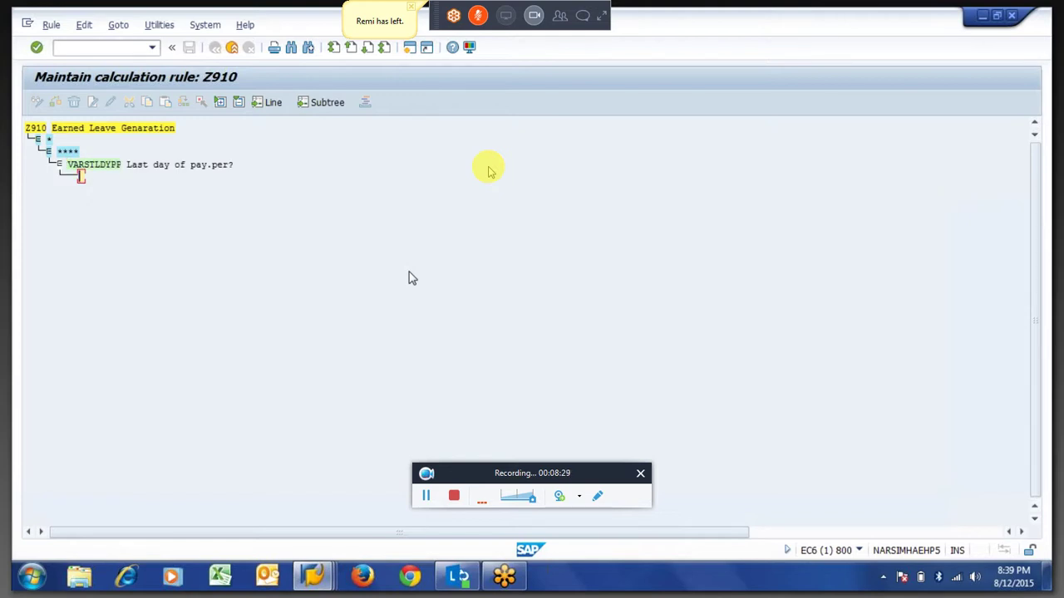
pyautogui.click(106, 165)
pyautogui.moveTo(129, 173); pyautogui.dragTo(237, 190)
pyautogui.click(238, 192)
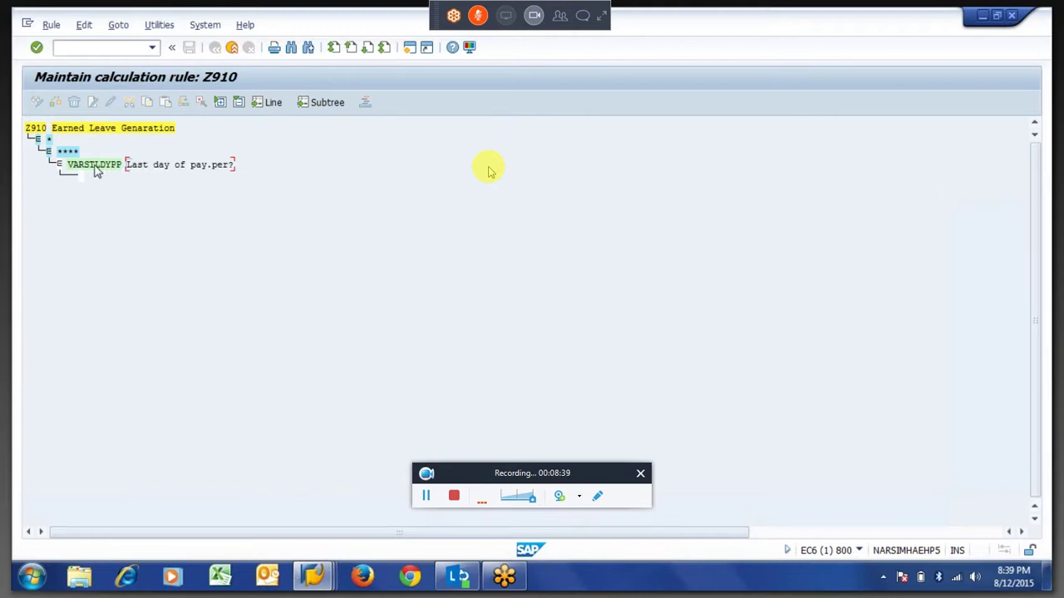
pyautogui.moveTo(89, 170); pyautogui.dragTo(127, 171)
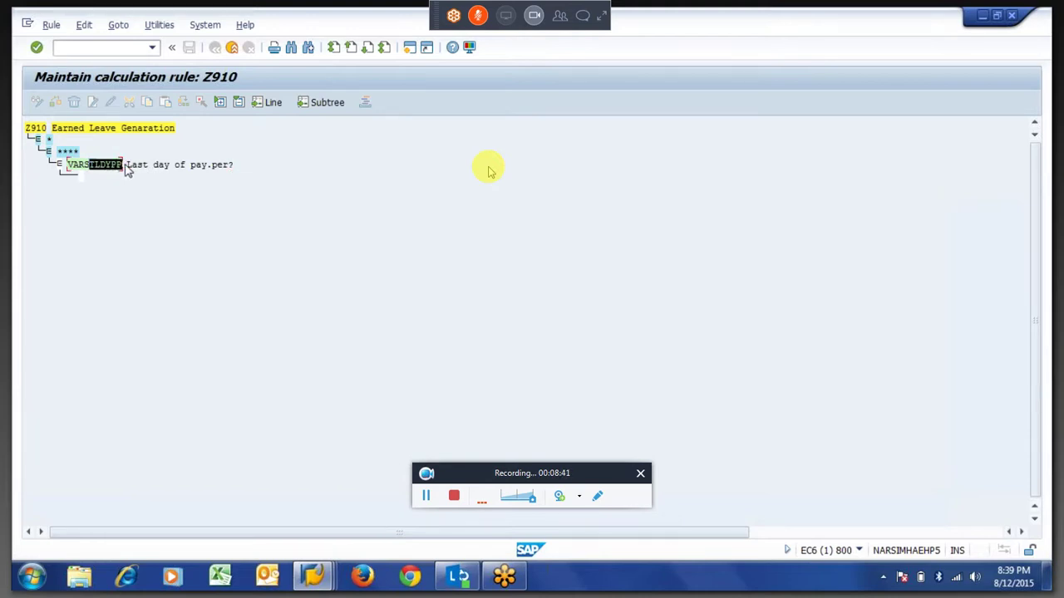
pyautogui.click(127, 171)
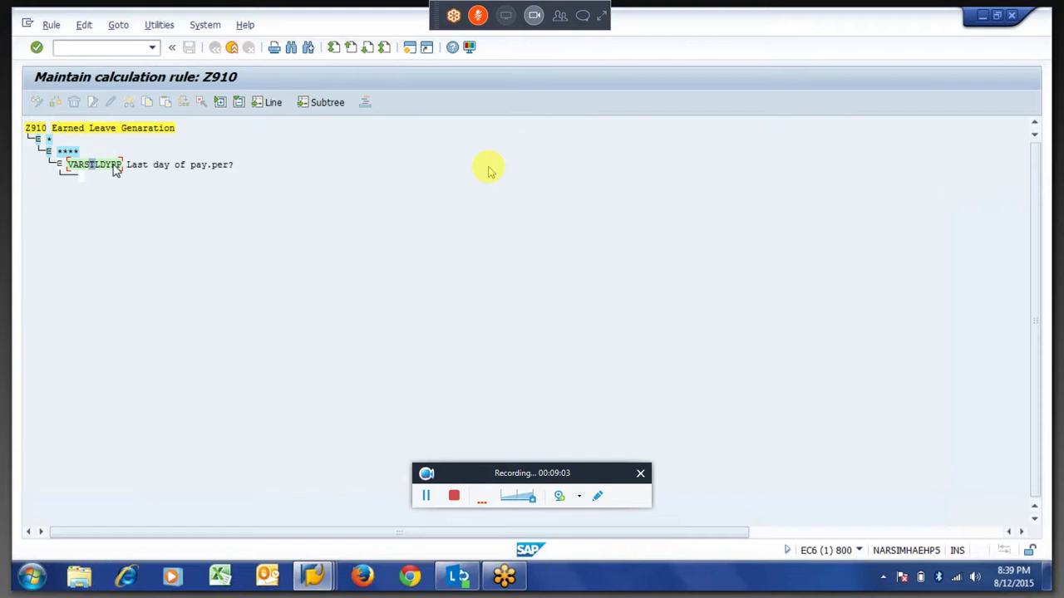
# Add the decision branches Y and N under the VARSTLDYPP operation of rule Z910.
pyautogui.press('Down')
pyautogui.write('Y')
pyautogui.press('Return')
pyautogui.write('N')
pyautogui.press('Return')
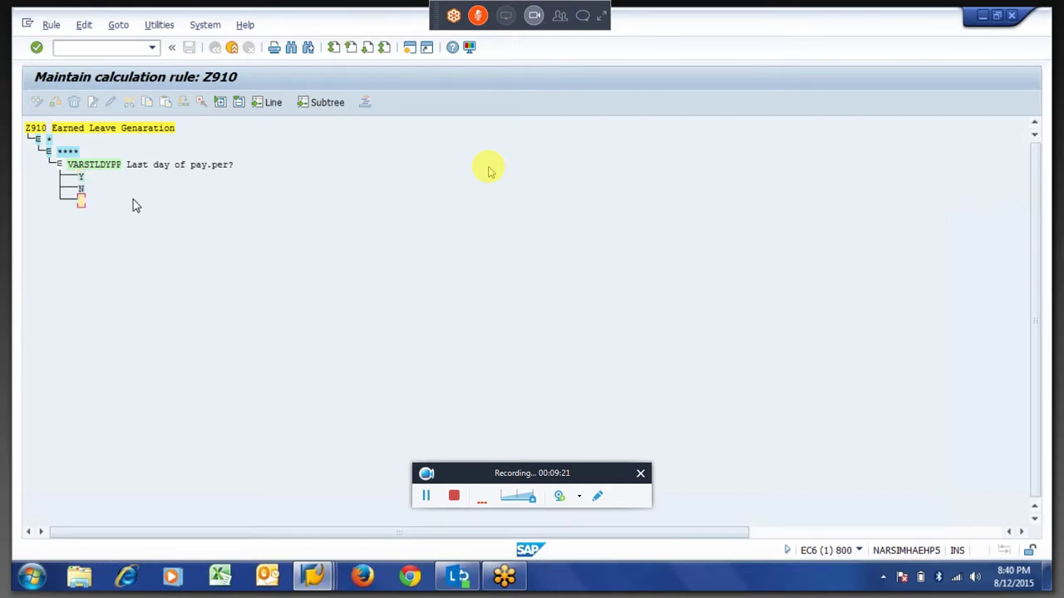
pyautogui.press('Return')
# Open the documentation of the VARST operation and read through its list of status fields.
pyautogui.click(98, 165)
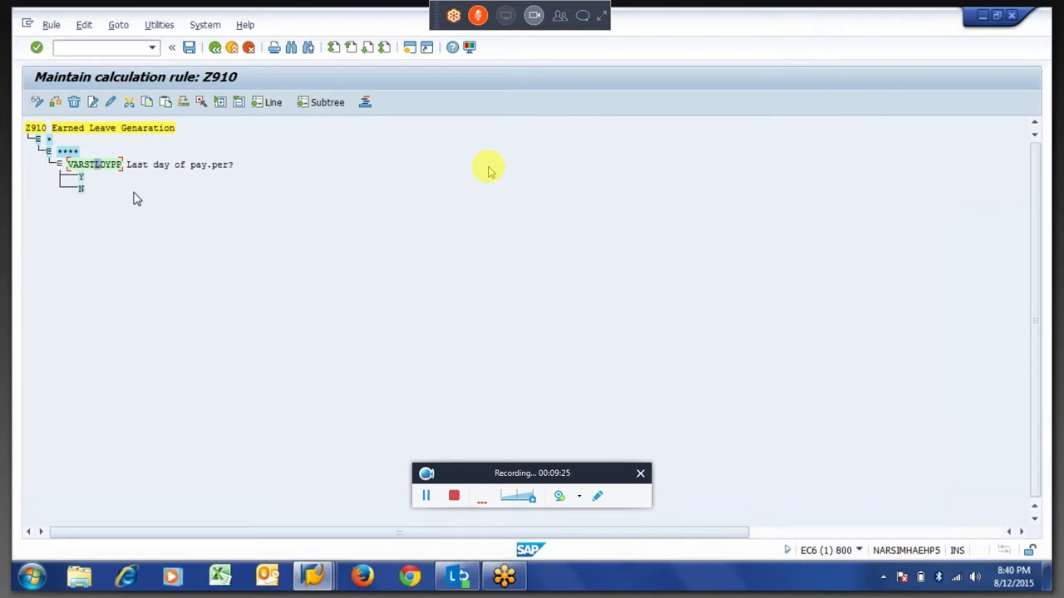
pyautogui.doubleClick(95, 166)
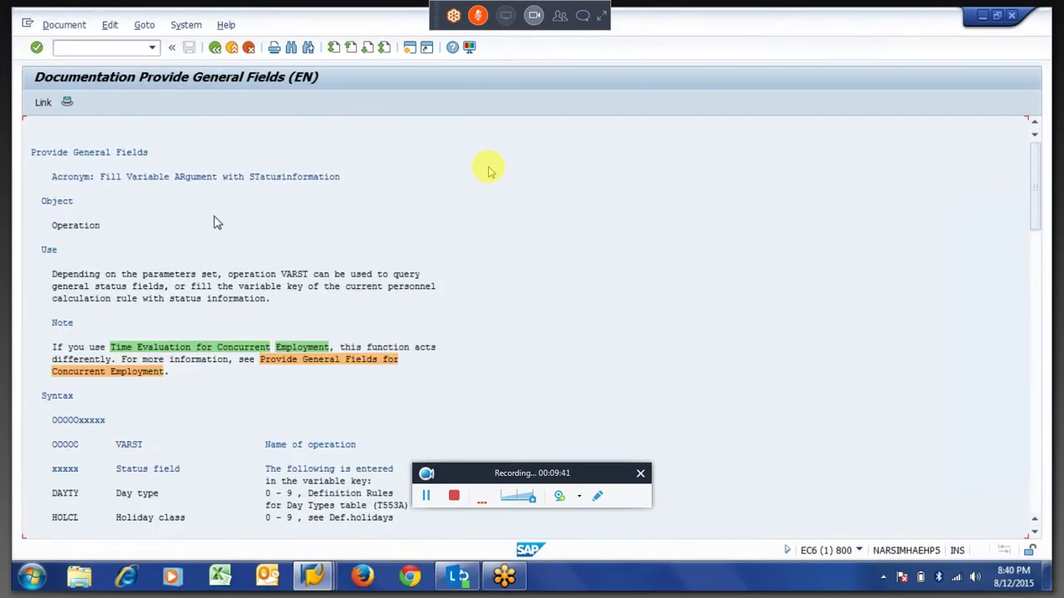
pyautogui.click(284, 277)
pyautogui.moveTo(53, 496); pyautogui.dragTo(86, 496)
pyautogui.click(87, 496)
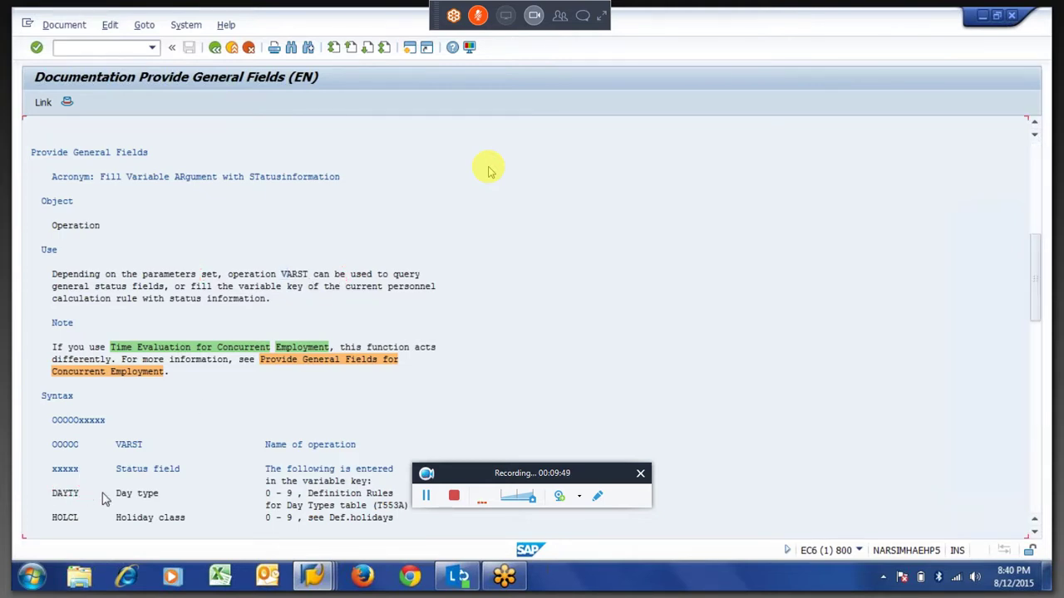
pyautogui.press('pagedown')
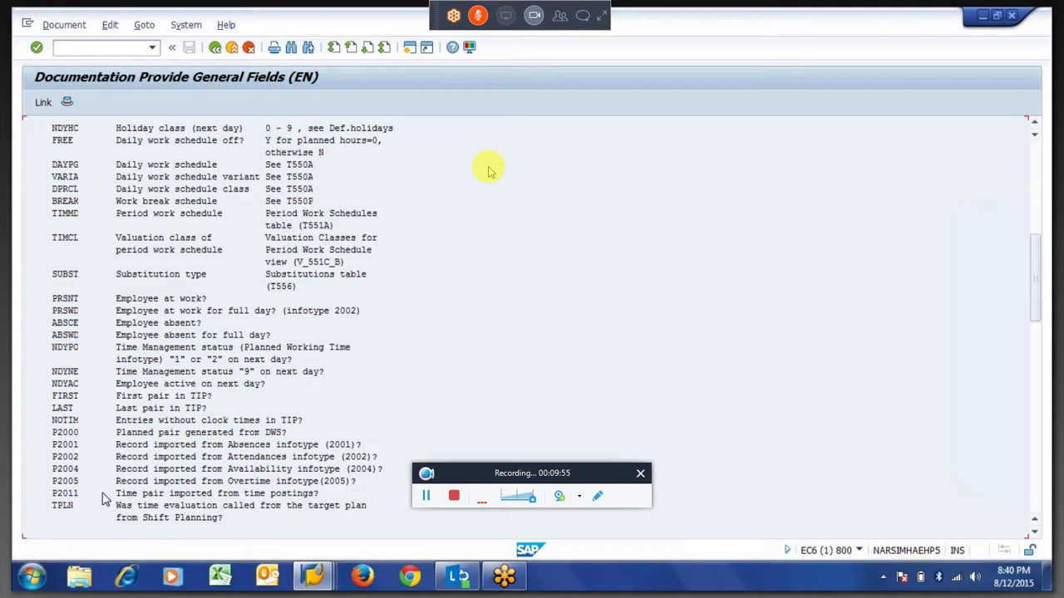
pyautogui.press('pagedown')
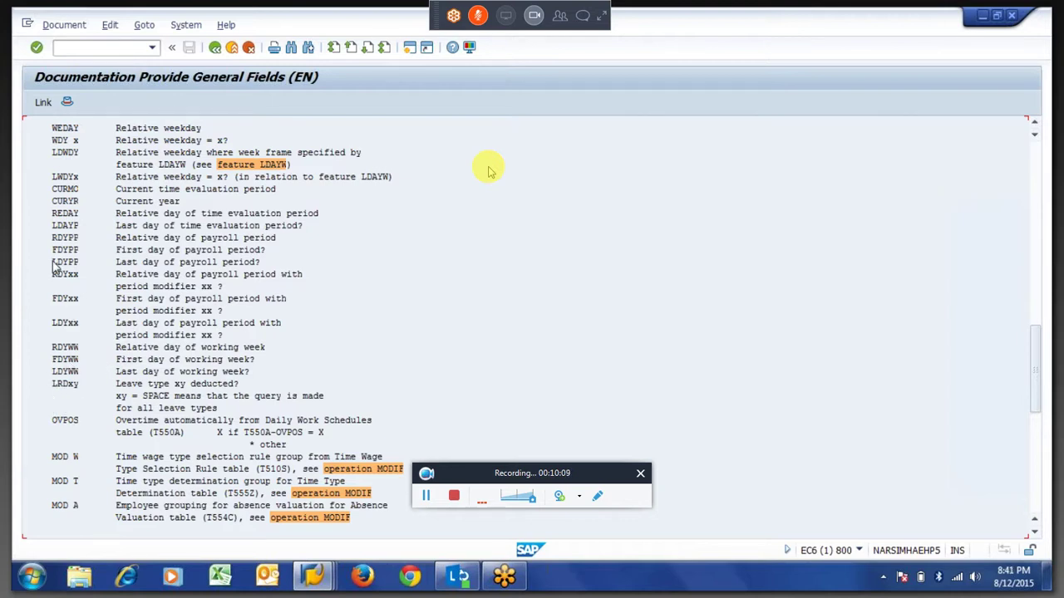
# Examine the LDYPP and LDYxx payroll period entries in the VARST documentation, and return to rule Z910.
pyautogui.moveTo(52, 264); pyautogui.dragTo(95, 265)
pyautogui.click(94, 266)
pyautogui.moveTo(55, 329); pyautogui.dragTo(83, 331)
pyautogui.click(84, 331)
pyautogui.moveTo(52, 264); pyautogui.dragTo(83, 270)
pyautogui.moveTo(52, 323); pyautogui.dragTo(83, 328)
pyautogui.doubleClick(54, 264)
pyautogui.moveTo(53, 265); pyautogui.dragTo(96, 266)
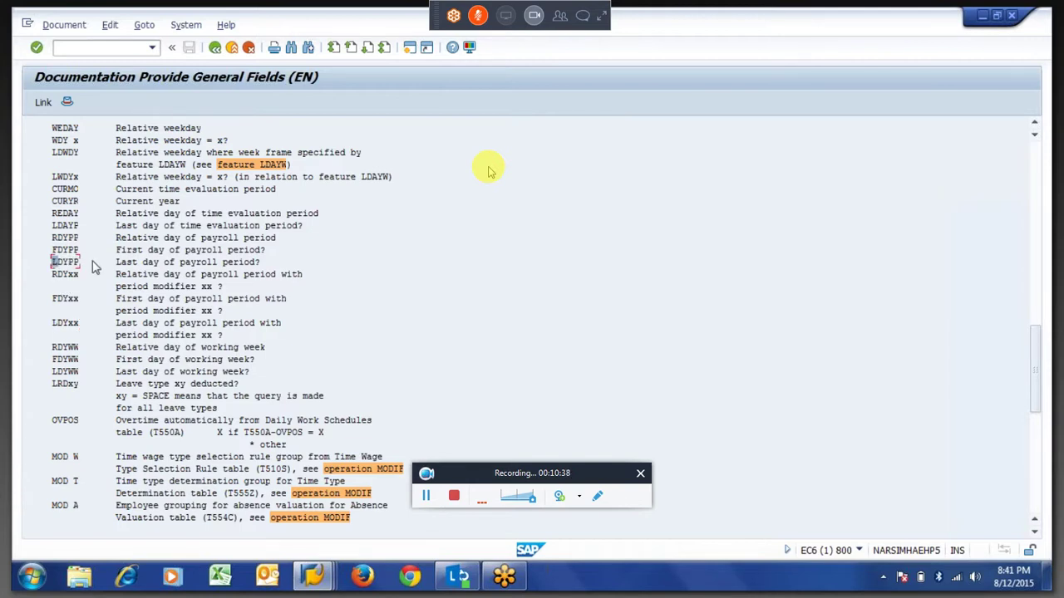
pyautogui.click(157, 263)
pyautogui.click(216, 49)
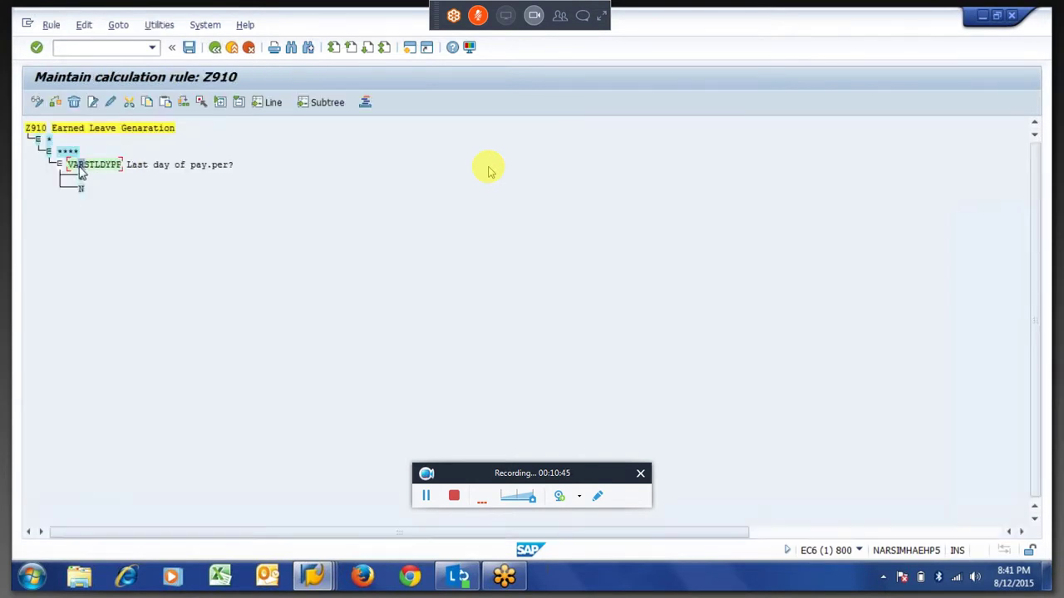
# Insert the operations HRS=CZEARN and ADDDBZ901 as sublevel lines under the Y branch of rule Z910.
pyautogui.click(81, 177)
pyautogui.click(83, 189)
pyautogui.click(82, 178)
pyautogui.hotkey('ctrl', 'shift', 'F1')
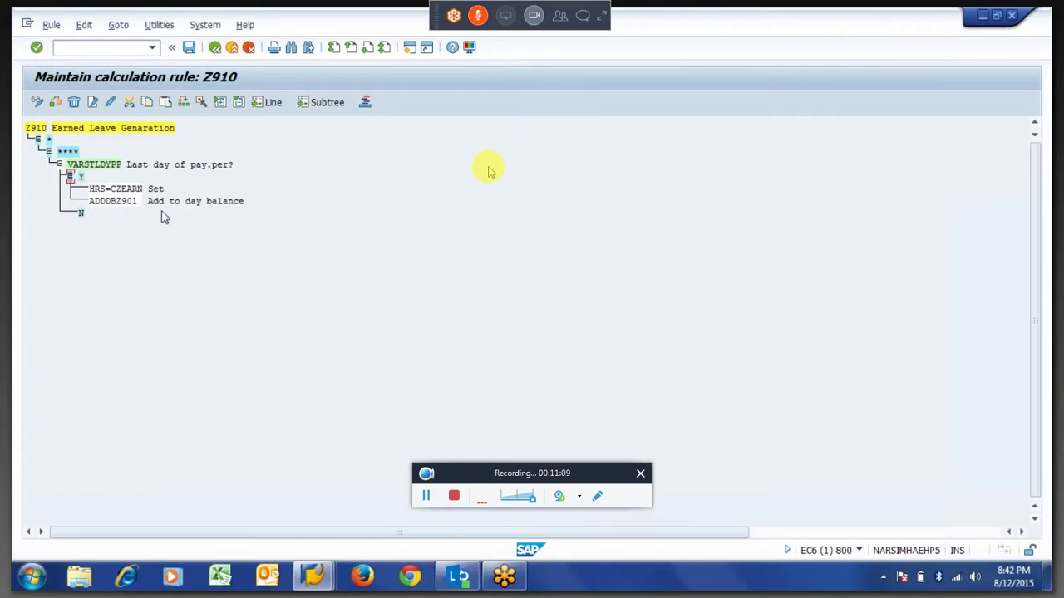
pyautogui.moveTo(89, 189); pyautogui.dragTo(157, 218)
# Insert the operation LEAVE under the N branch and save calculation rule Z910.
pyautogui.click(81, 213)
pyautogui.click(92, 102)
pyautogui.click(407, 248)
pyautogui.write('leave')
pyautogui.press('Return')
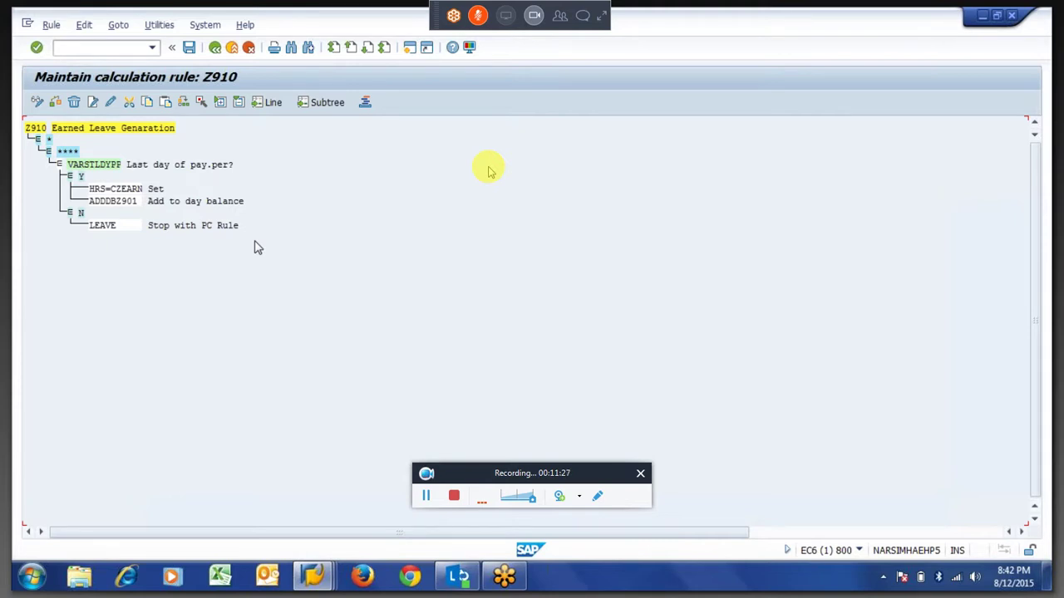
pyautogui.hotkey('ctrl', 's')
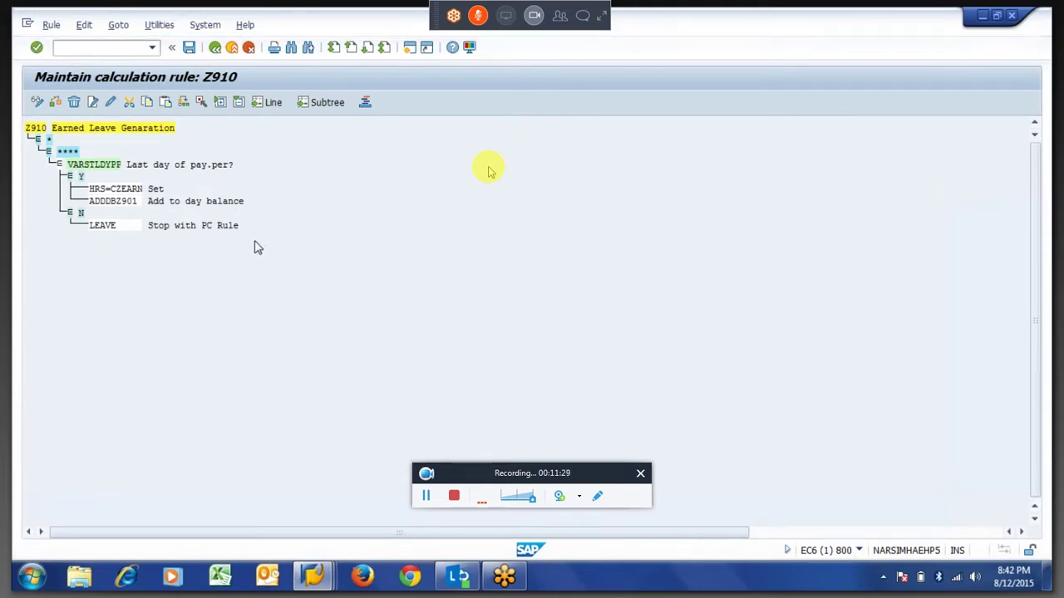
pyautogui.press('Return')
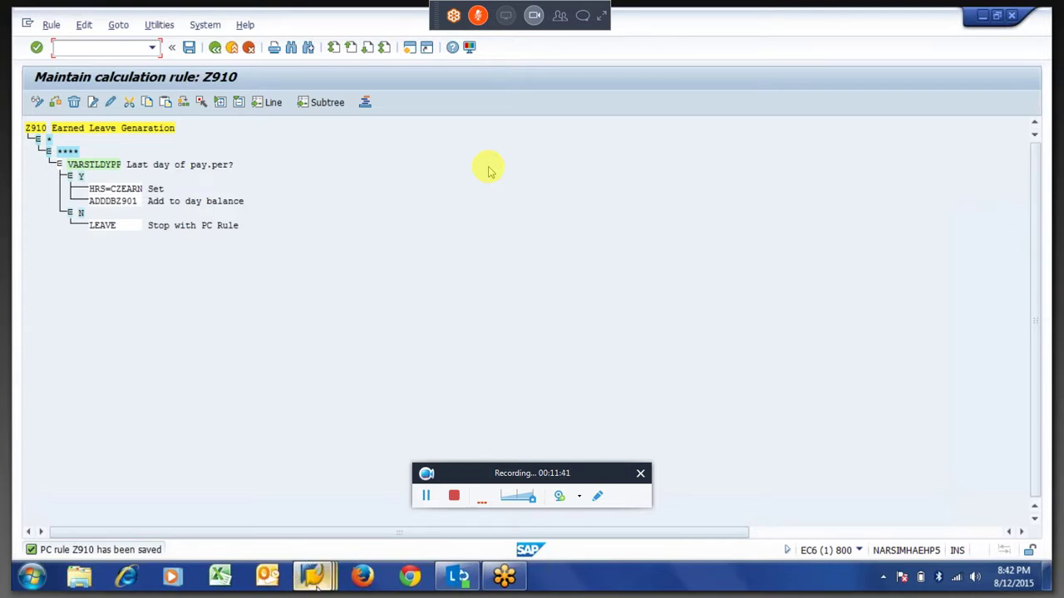
# Switch to the open time evaluation log, exit it, and rerun the time evaluation with schema ZM64.
pyautogui.moveTo(315, 585)
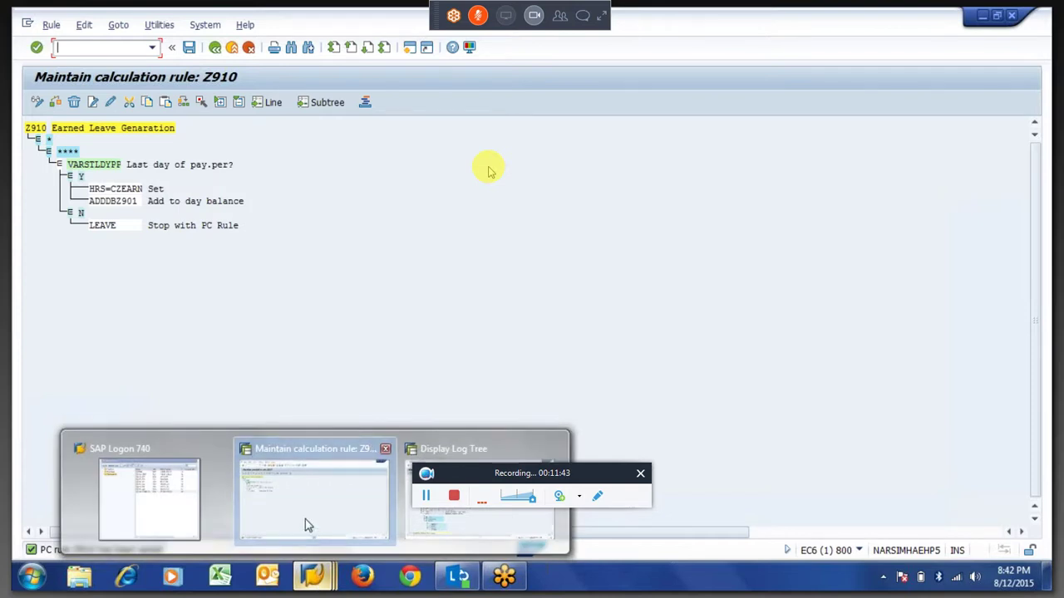
pyautogui.click(425, 530)
pyautogui.doubleClick(212, 457)
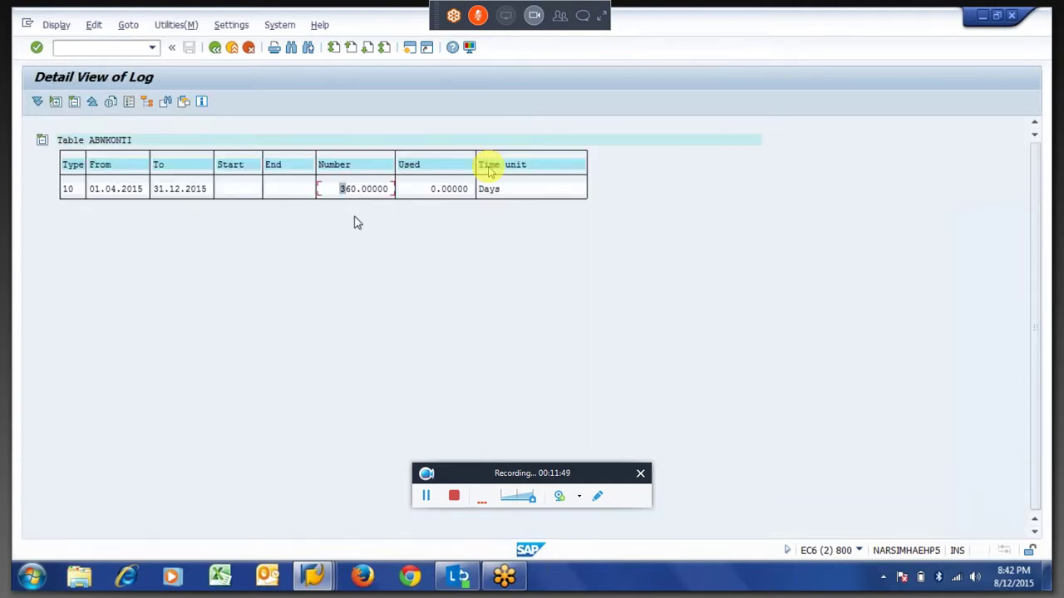
pyautogui.press('F3')
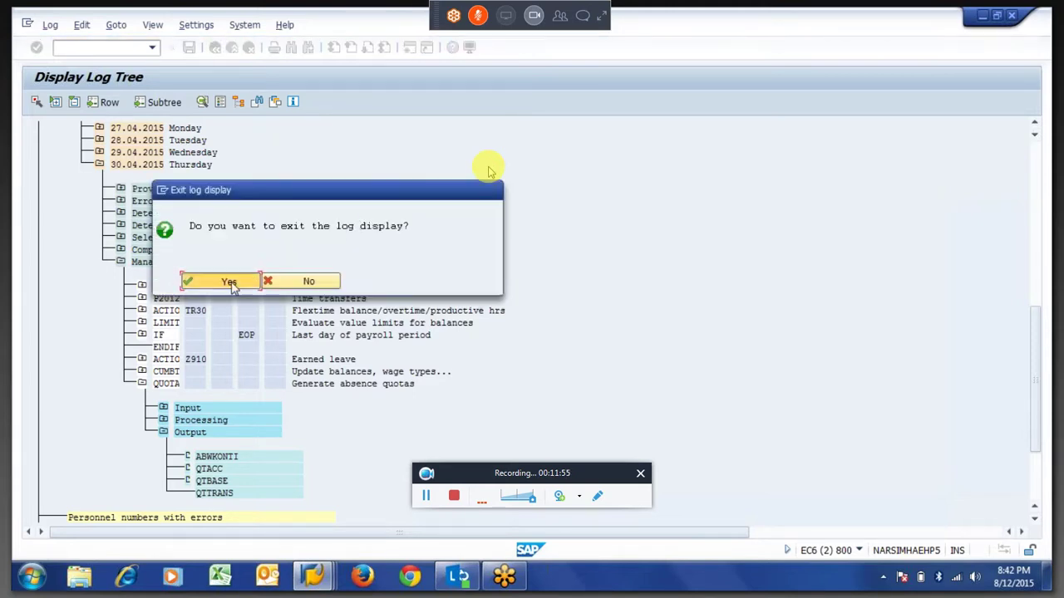
pyautogui.click(229, 282)
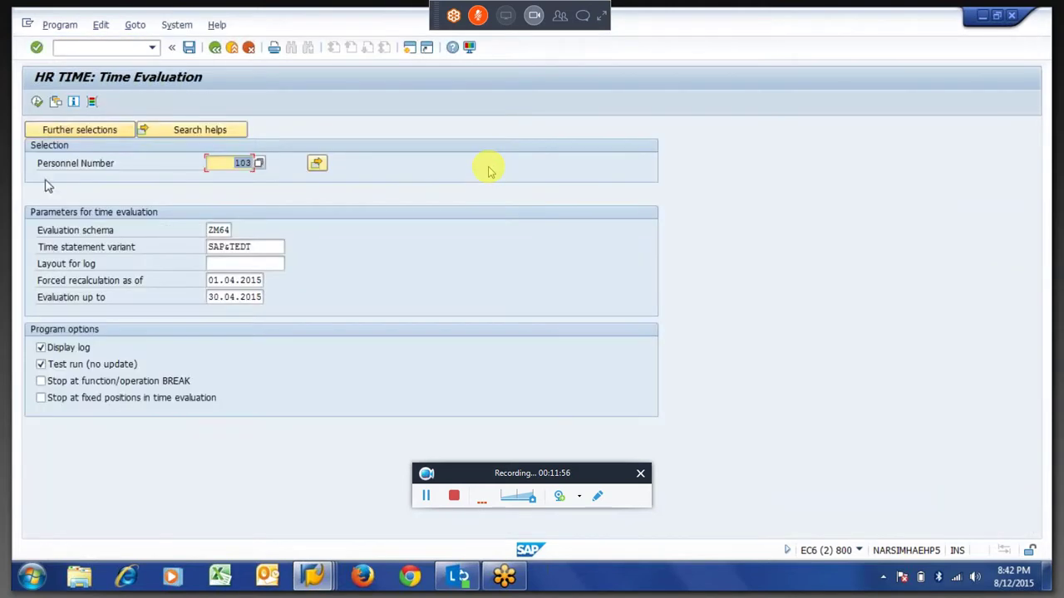
pyautogui.click(37, 101)
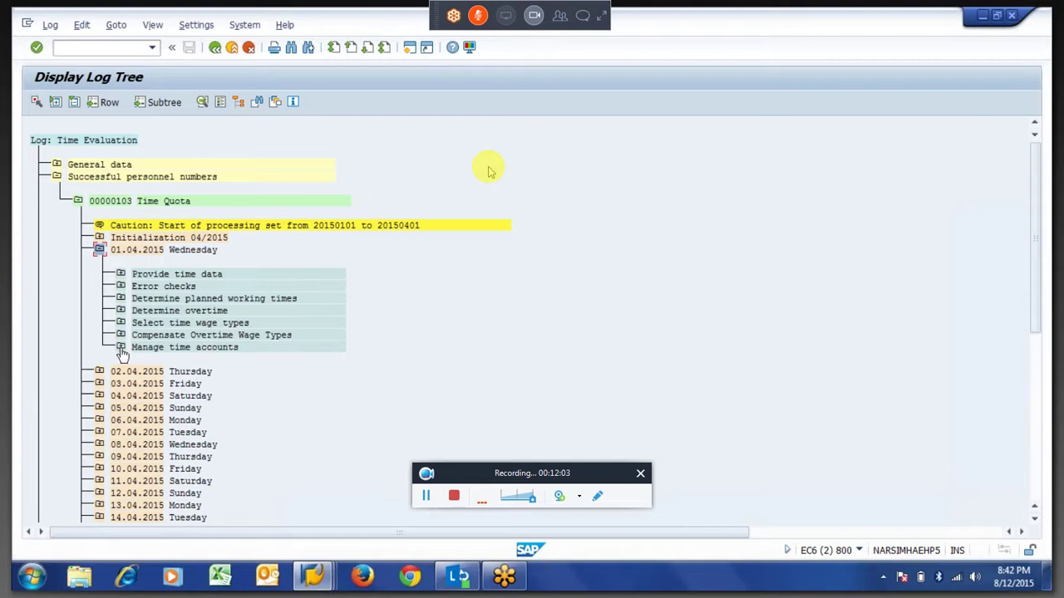
# Examine the processing details of rule Z910 under the 01.04.2015 time accounts, and return to the log tree.
pyautogui.click(121, 347)
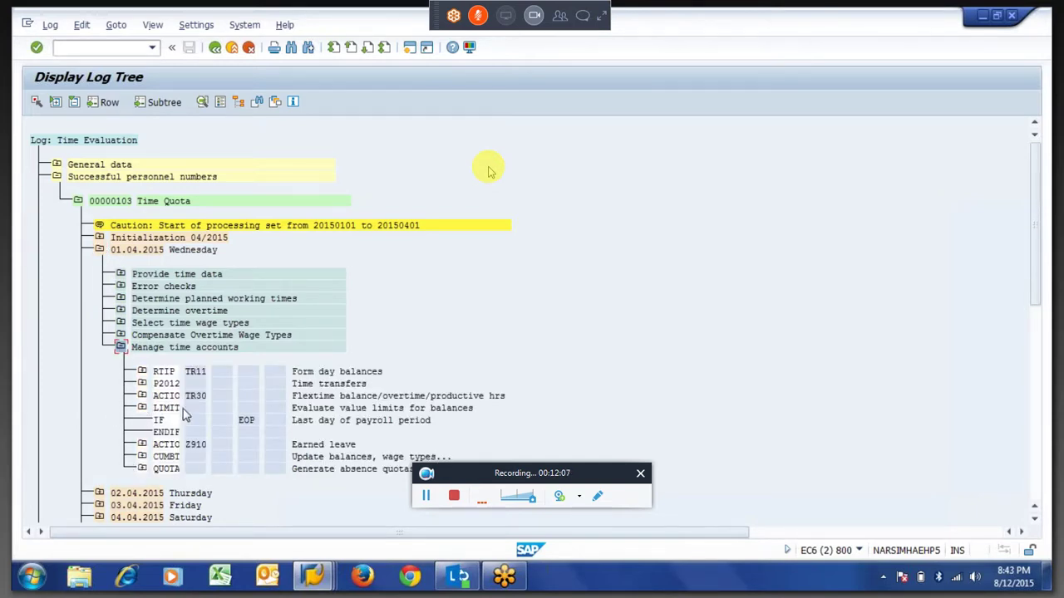
pyautogui.click(200, 447)
pyautogui.click(142, 446)
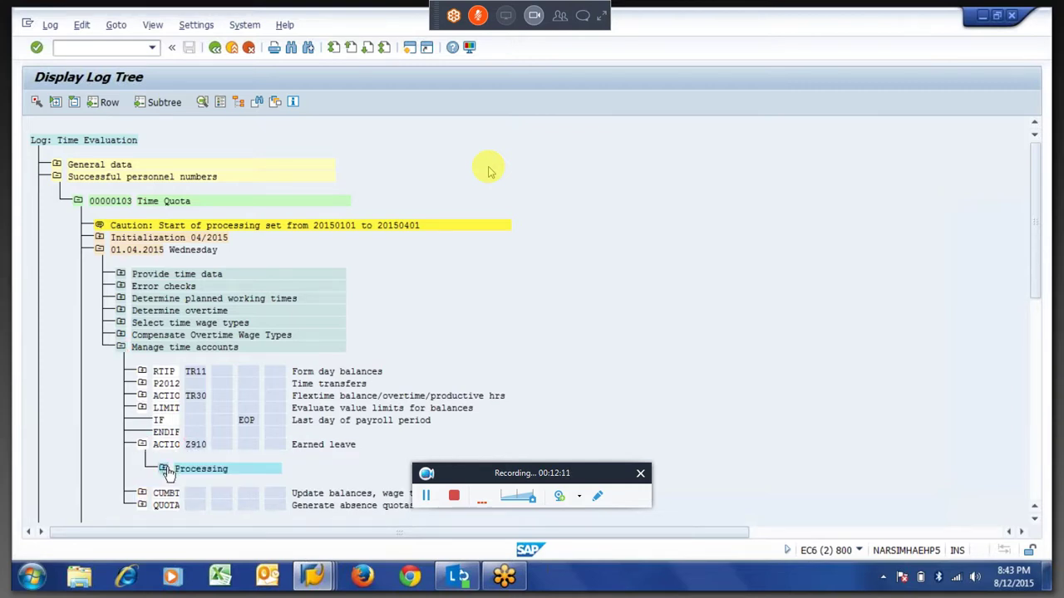
pyautogui.click(165, 470)
pyautogui.doubleClick(250, 501)
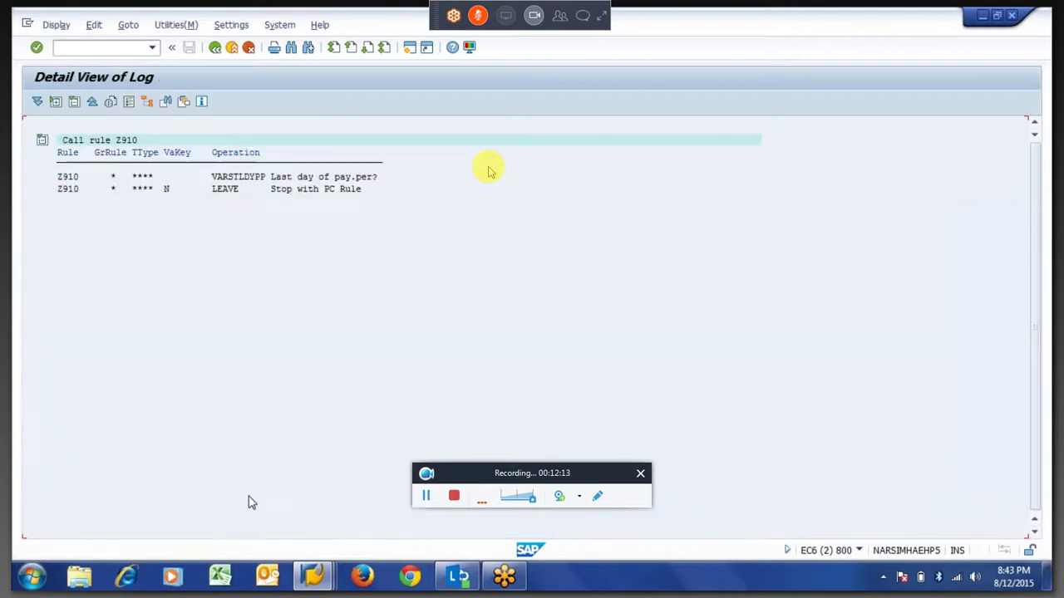
pyautogui.click(213, 191)
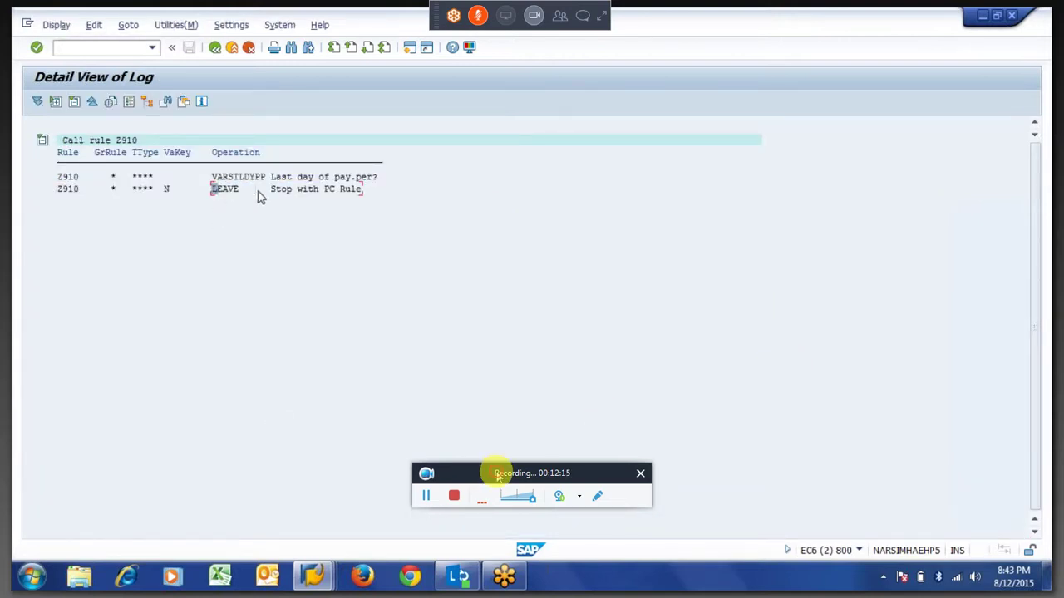
pyautogui.click(214, 47)
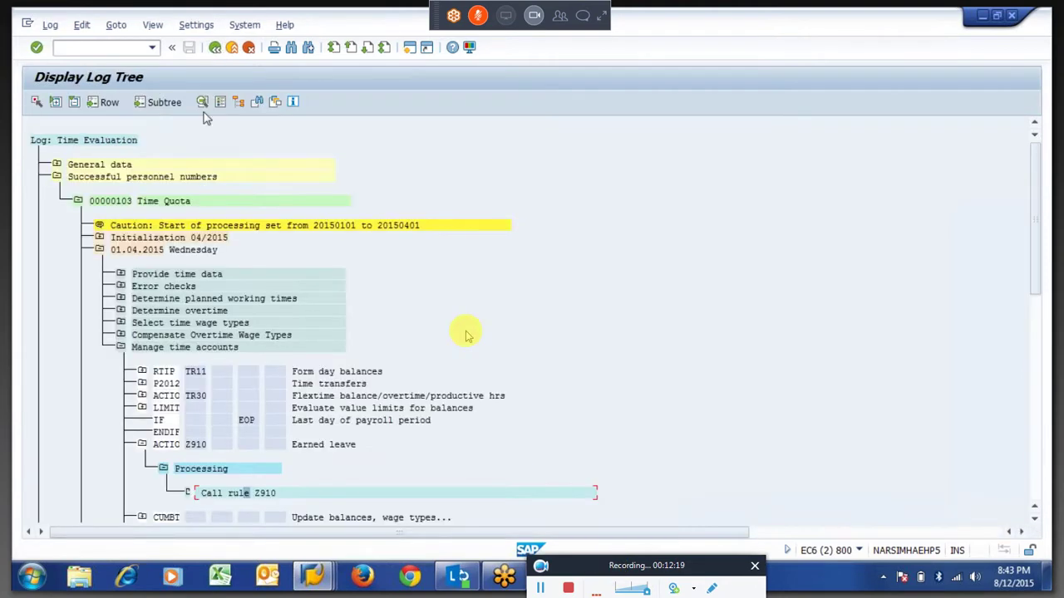
# Collapse the 01.04.2015 entry and open the Z910 rule call details in the 30.04.2015 time accounts.
pyautogui.click(120, 348)
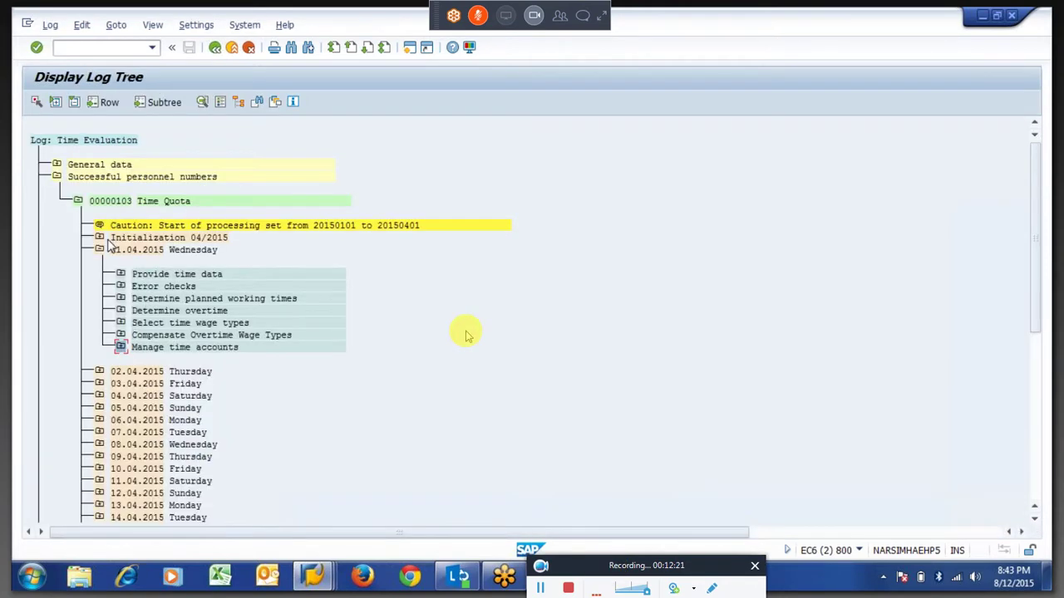
pyautogui.click(99, 249)
pyautogui.moveTo(114, 266); pyautogui.dragTo(259, 462)
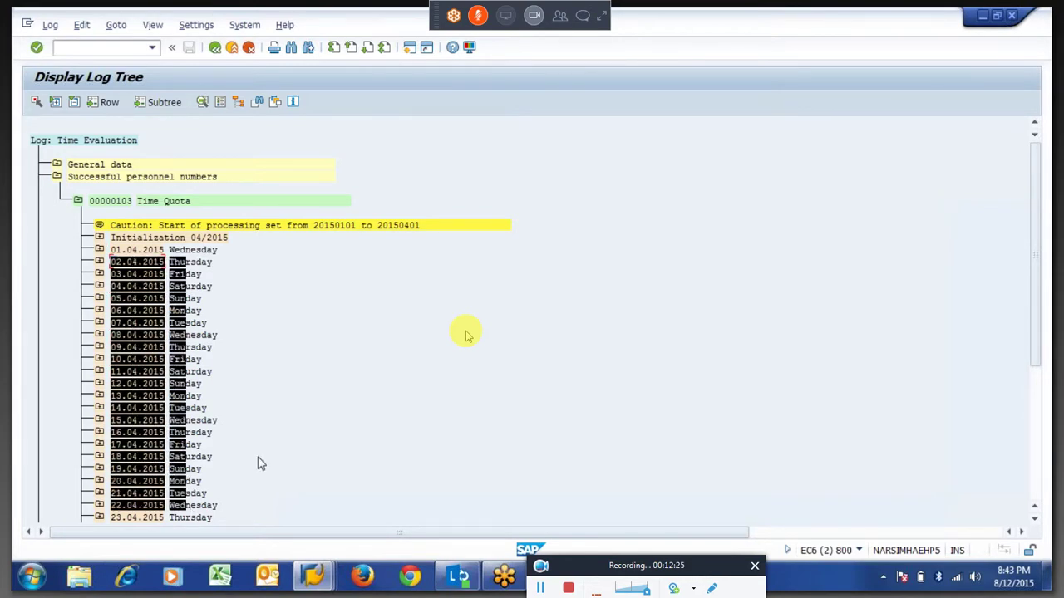
pyautogui.hotkey('ctrl', 'c')
pyautogui.scroll(-10, 278, 460)
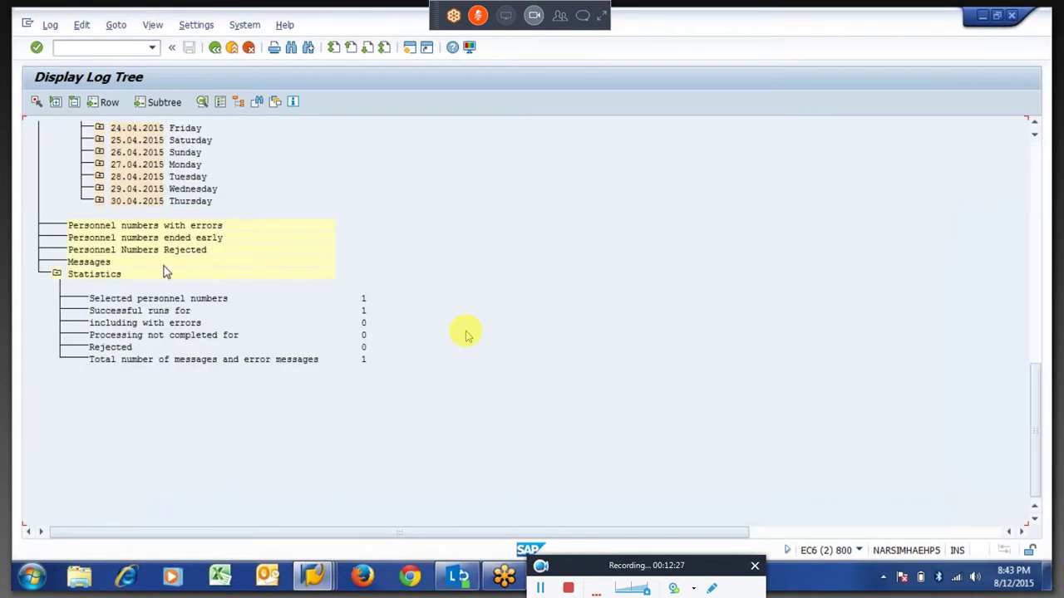
pyautogui.moveTo(112, 205)
pyautogui.mouseDown()
pyautogui.moveTo(176, 207)
pyautogui.moveTo(106, 205)
pyautogui.mouseUp()
pyautogui.click(100, 201)
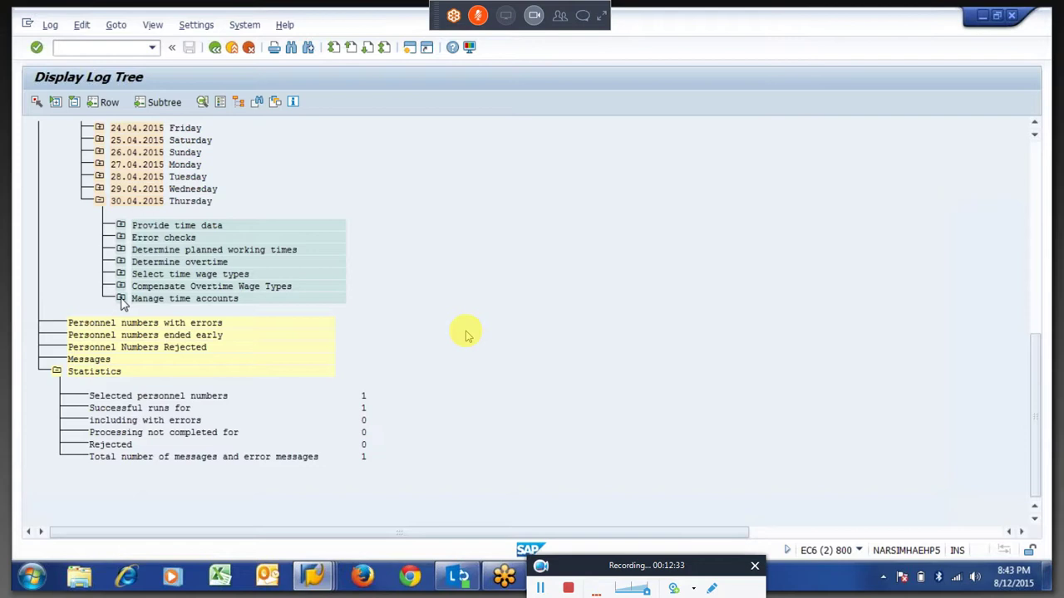
pyautogui.click(120, 298)
pyautogui.click(143, 396)
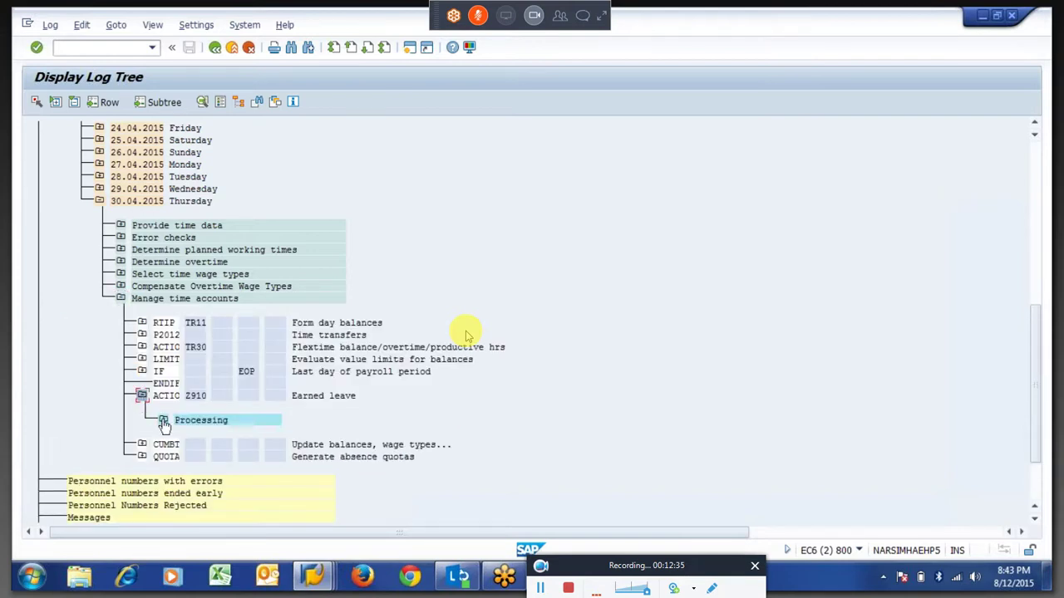
pyautogui.click(162, 421)
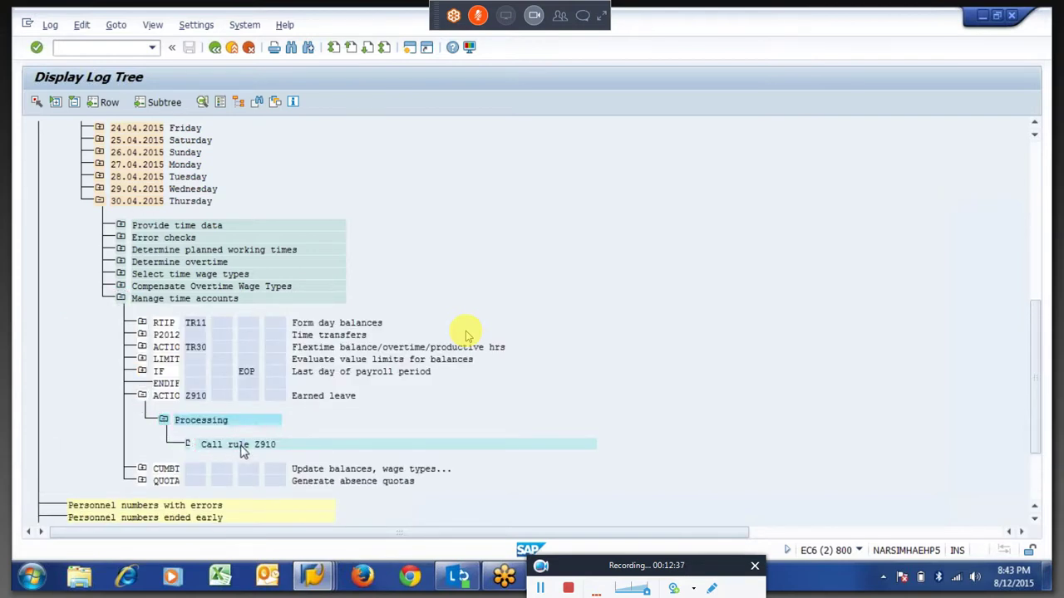
pyautogui.doubleClick(242, 449)
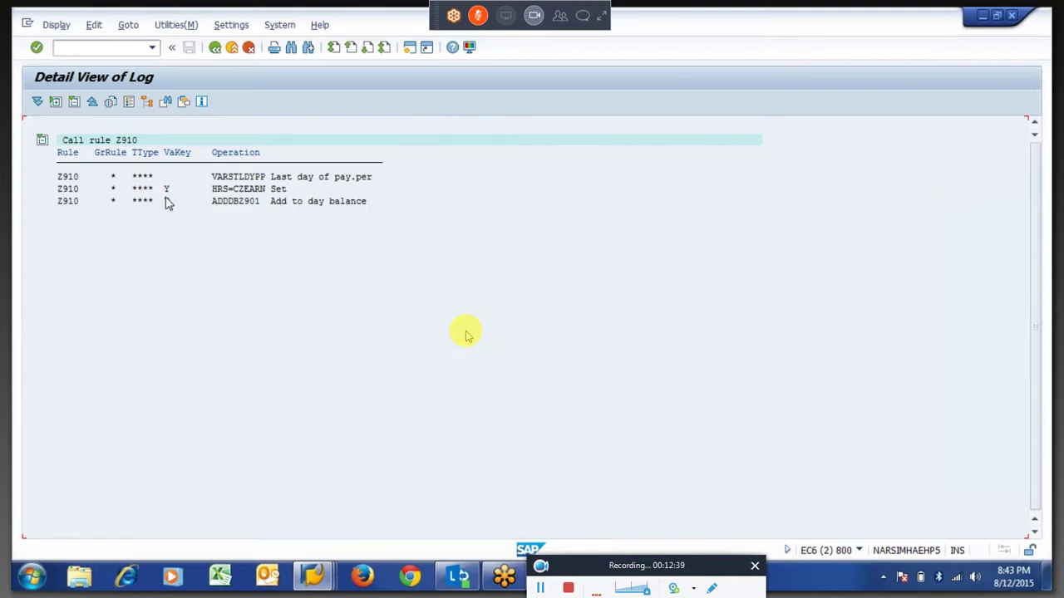
# Examine the HRS=CZEARN and ADDDBZ901 operations processed under variable key Y, and return to the log tree.
pyautogui.moveTo(213, 187); pyautogui.dragTo(281, 191)
pyautogui.click(239, 189)
pyautogui.moveTo(215, 206); pyautogui.dragTo(241, 207)
pyautogui.hotkey('ctrl', 'c')
pyautogui.click(241, 206)
pyautogui.click(215, 49)
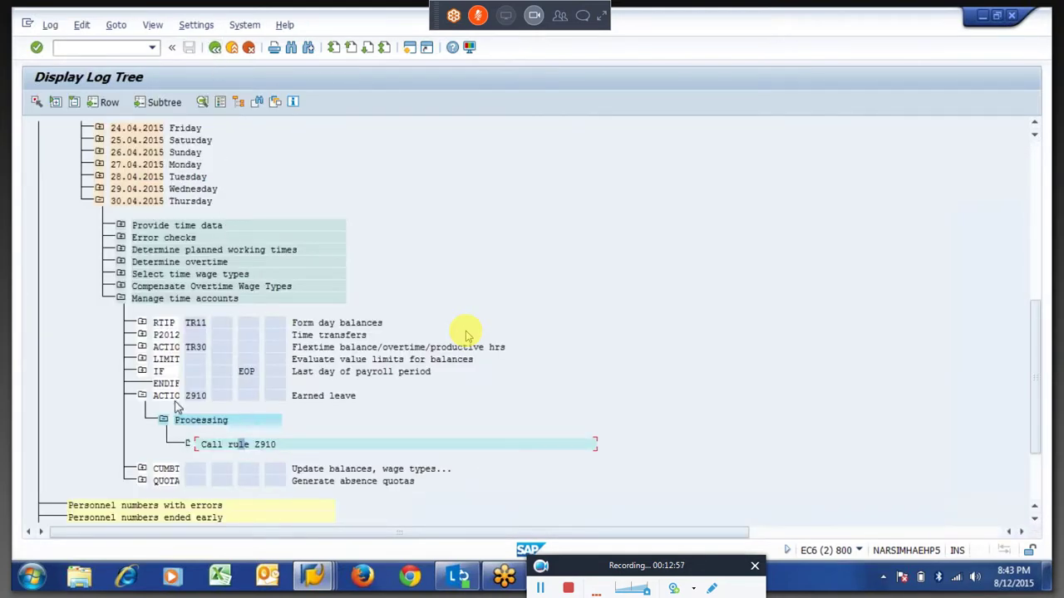
# Open the CUMBT output under the 30.04.2015 time accounts, examine the SALDO table's hours, and return to the log tree.
pyautogui.click(142, 469)
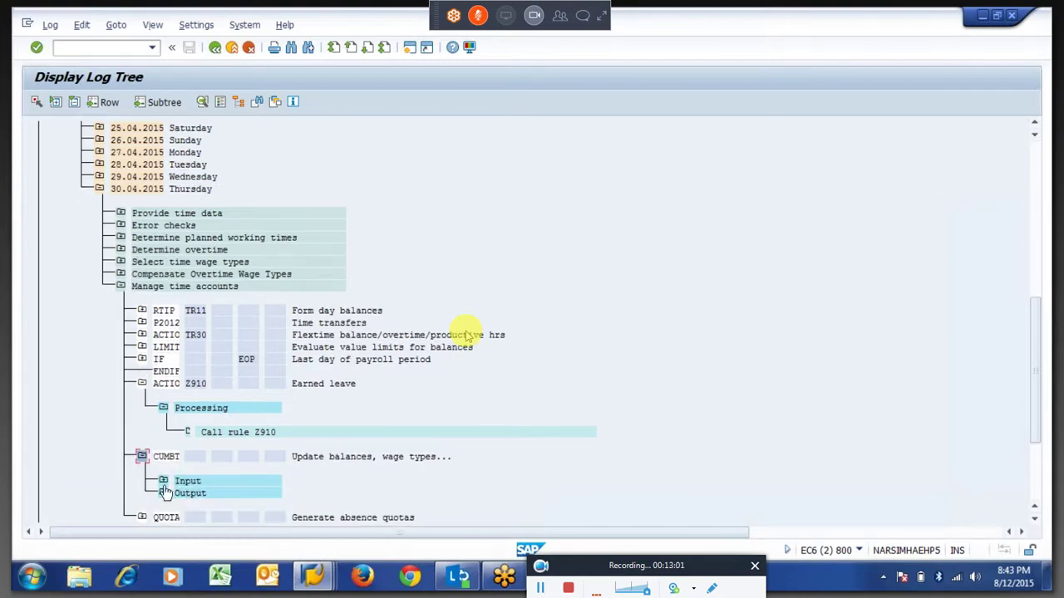
pyautogui.click(163, 493)
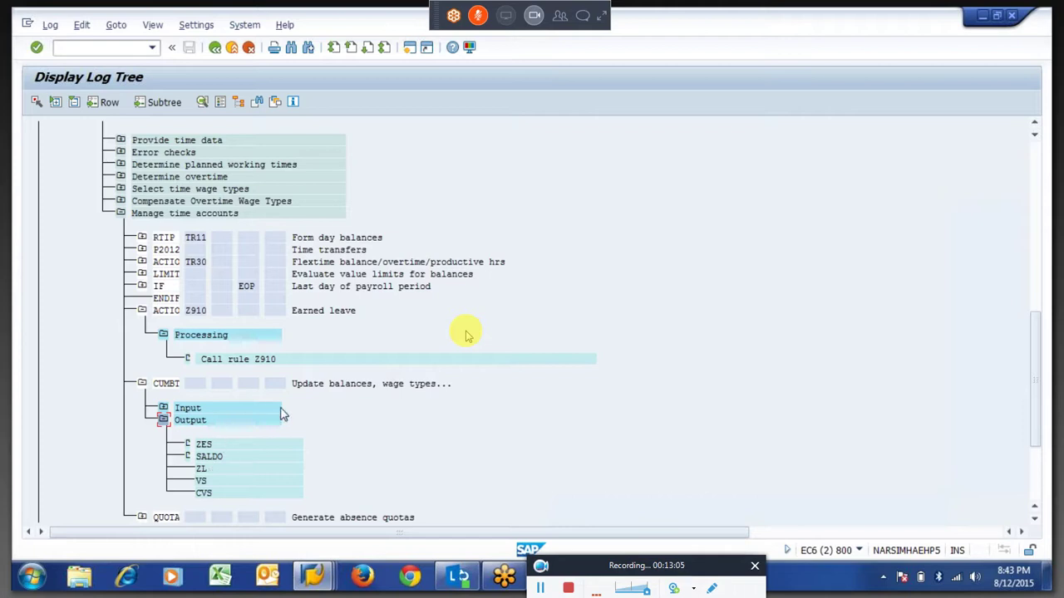
pyautogui.doubleClick(214, 459)
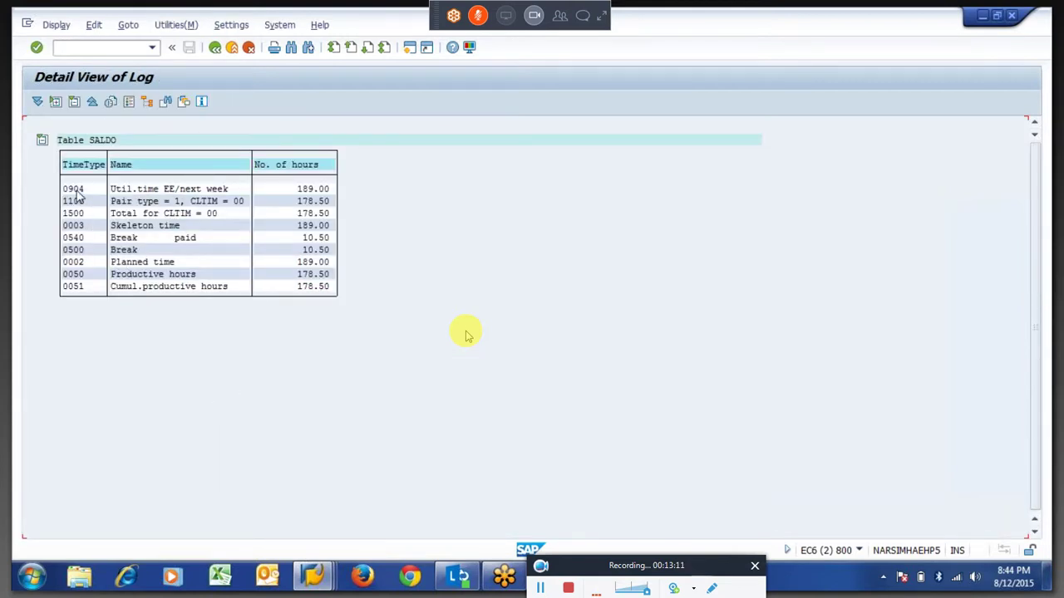
pyautogui.click(314, 249)
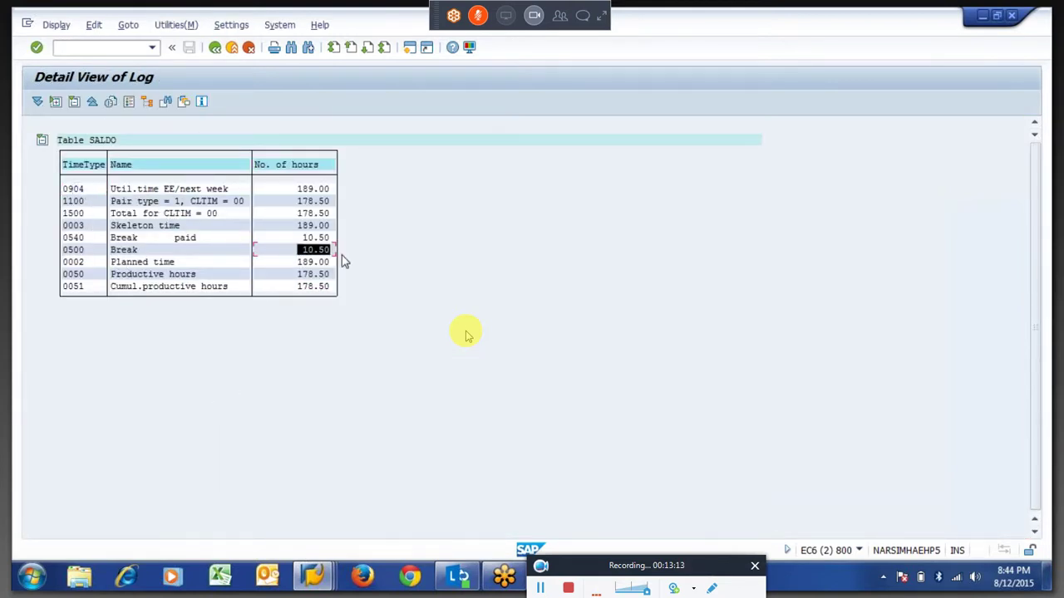
pyautogui.click(215, 51)
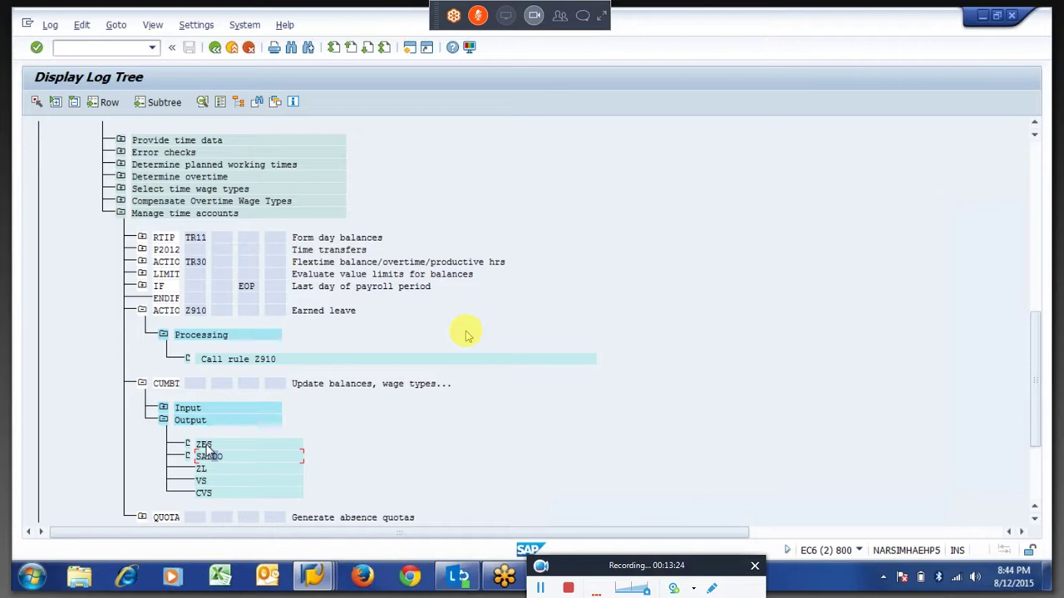
# Examine the CUMBT output table ZES down to the day 30 entry for time type Z901 Earned Leave, and return to the log tree.
pyautogui.doubleClick(202, 446)
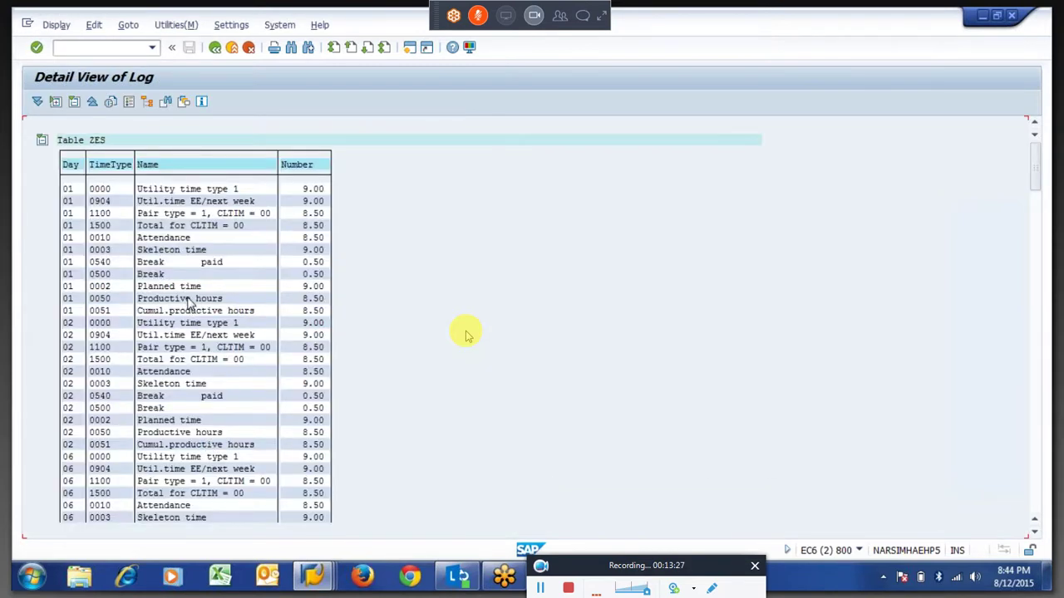
pyautogui.click(69, 191)
pyautogui.scroll(-10, 466, 335)
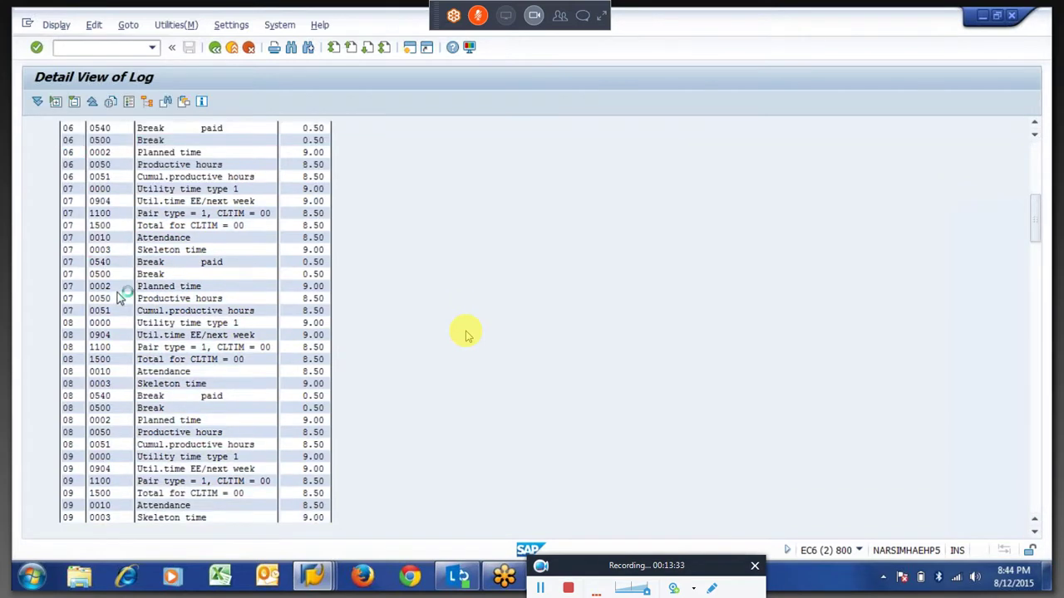
pyautogui.scroll(-15, 465, 334)
pyautogui.scroll(-15, 465, 335)
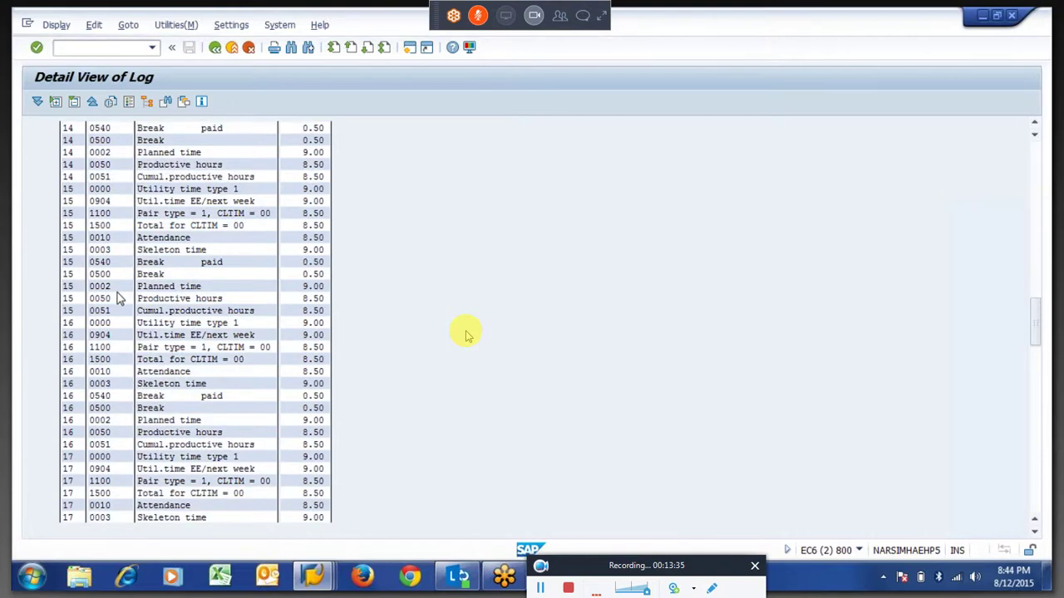
pyautogui.scroll(-12, 465, 335)
pyautogui.scroll(-20, 466, 335)
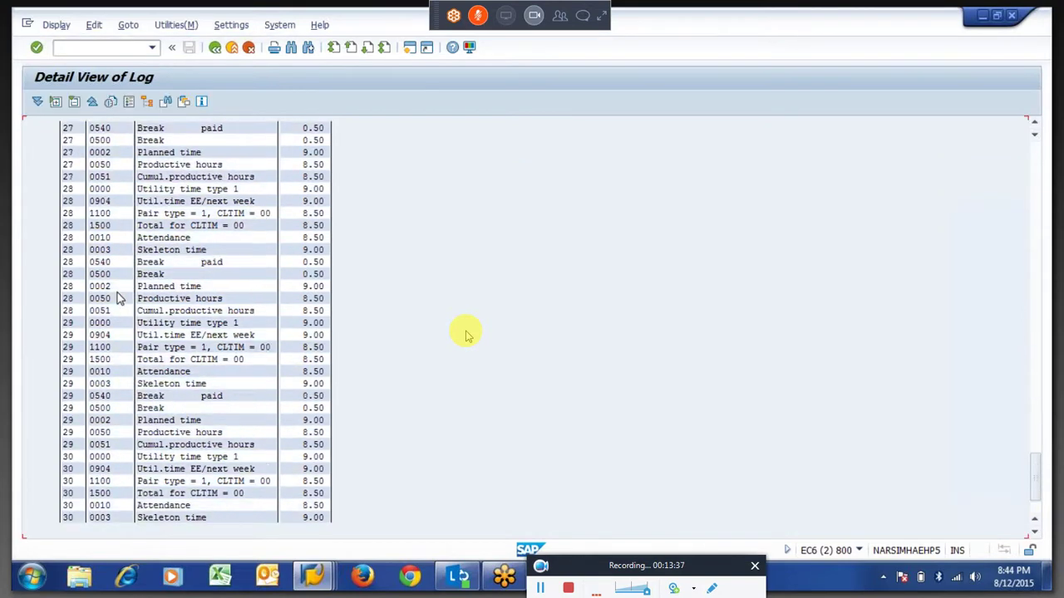
pyautogui.scroll(-10, 466, 335)
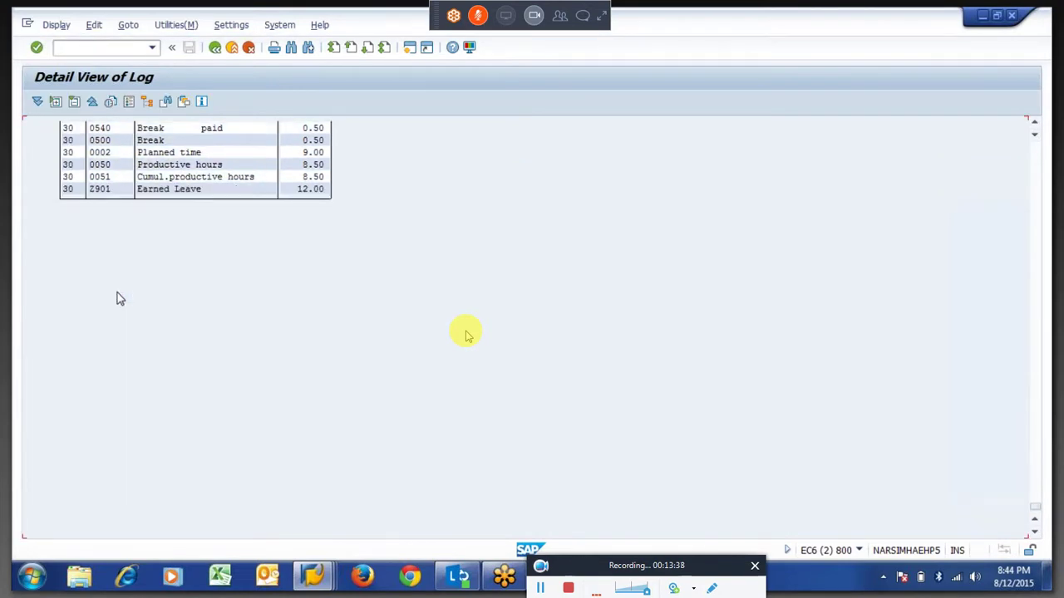
pyautogui.click(66, 189)
pyautogui.click(301, 190)
pyautogui.click(214, 48)
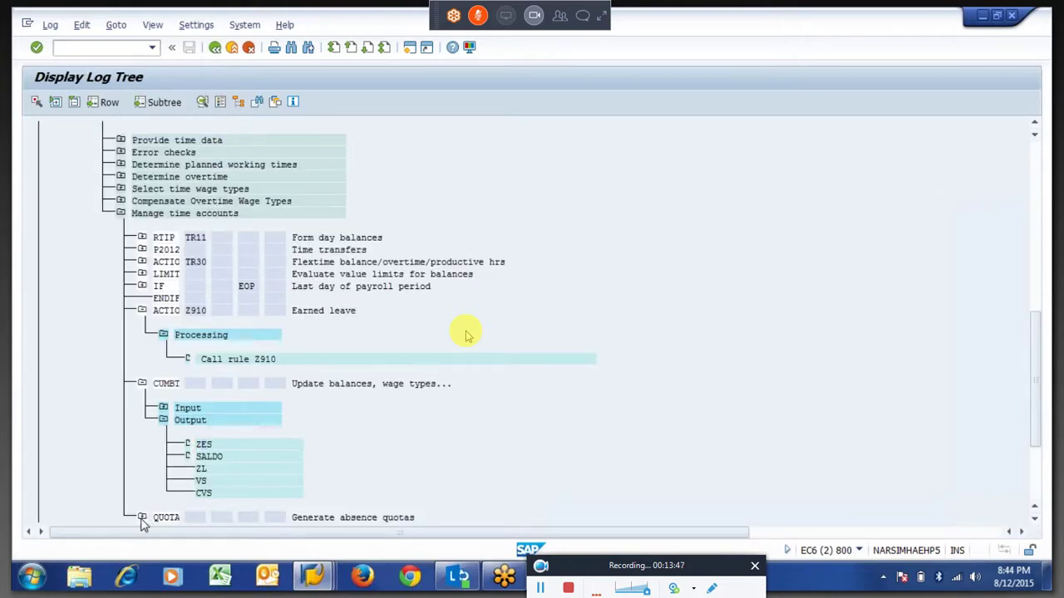
# Examine the generation data of rule 001 quota type 10 Earned Leave Quota under QUOTA processing, and return to the log tree.
pyautogui.click(141, 518)
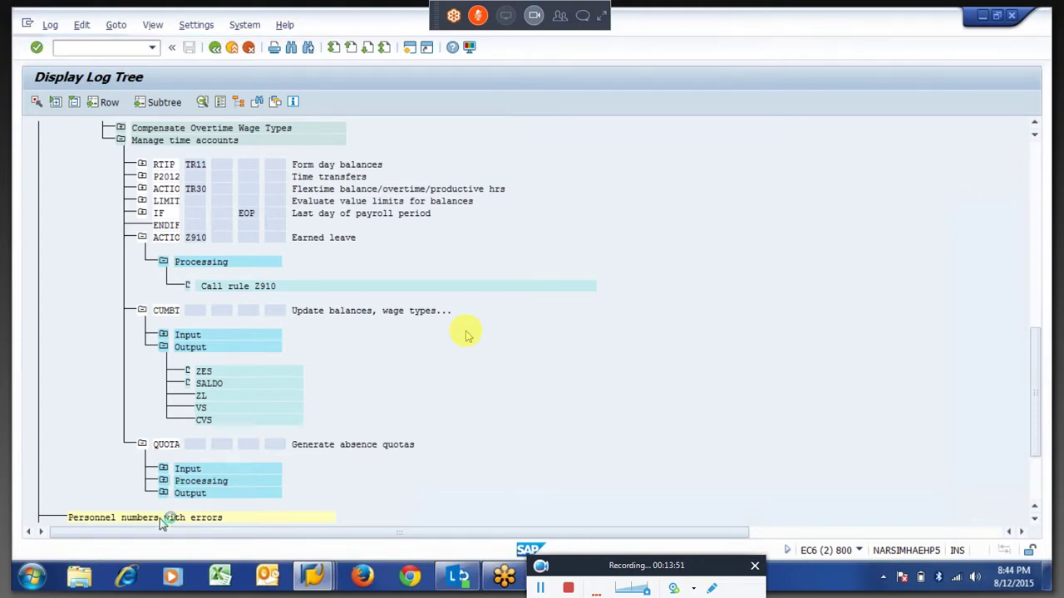
pyautogui.click(163, 482)
pyautogui.doubleClick(262, 493)
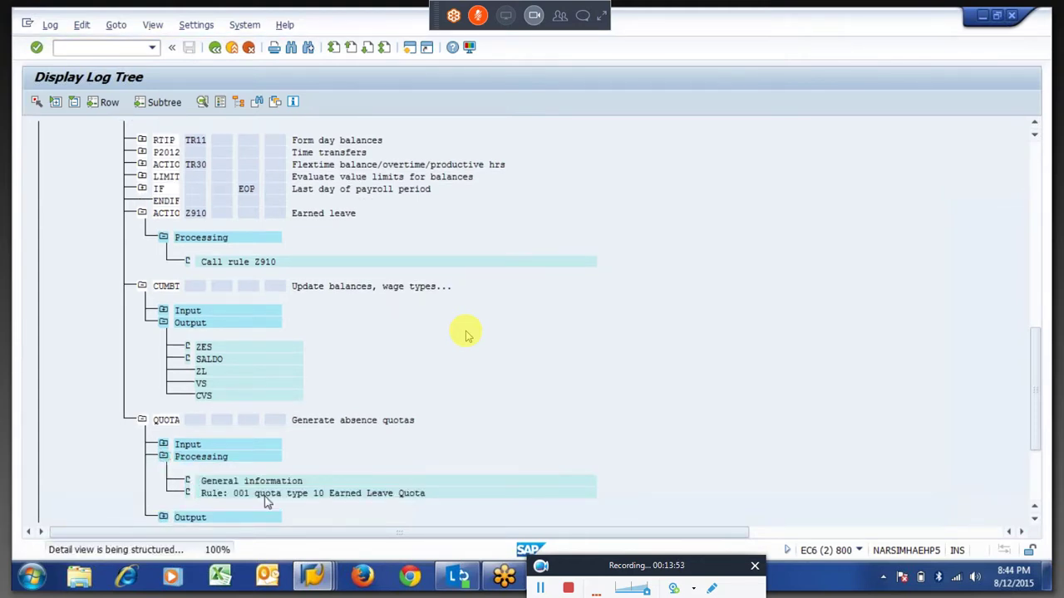
pyautogui.click(229, 298)
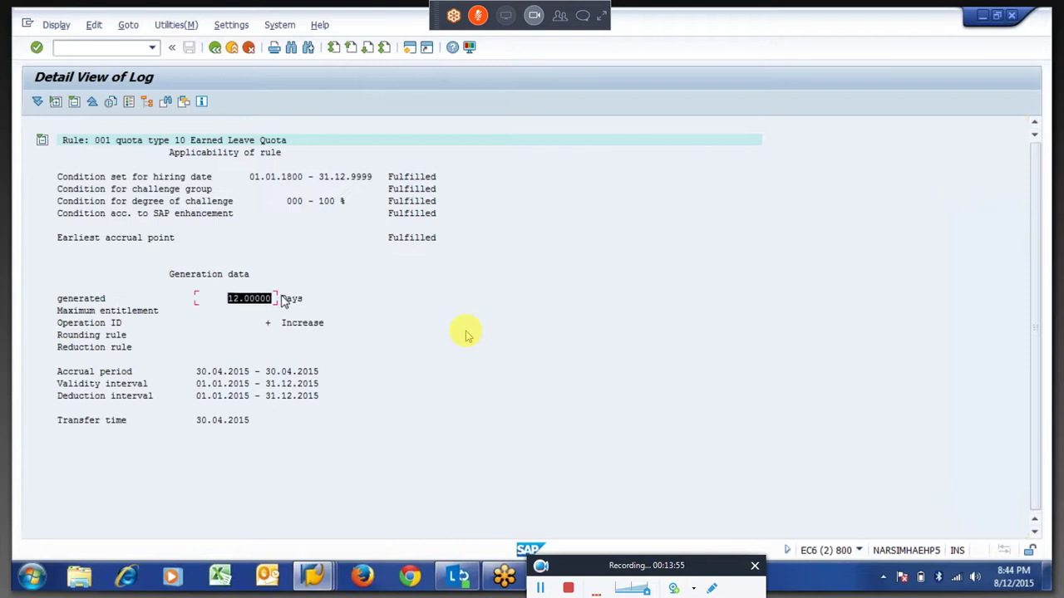
pyautogui.click(214, 47)
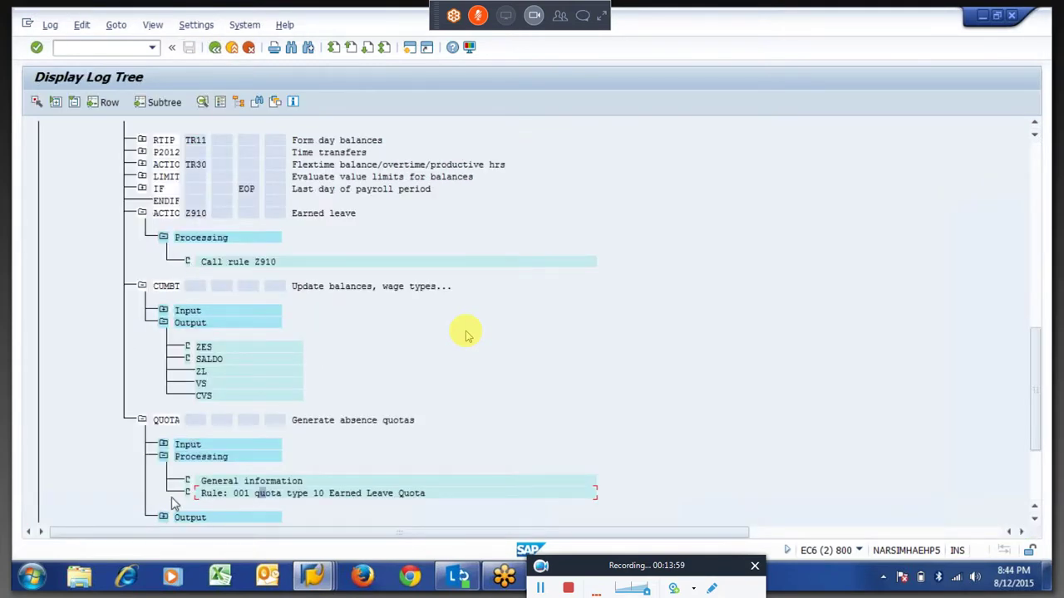
# Expand the QUOTA output and open the ABWKONTI table to view the generated absence quota.
pyautogui.click(163, 516)
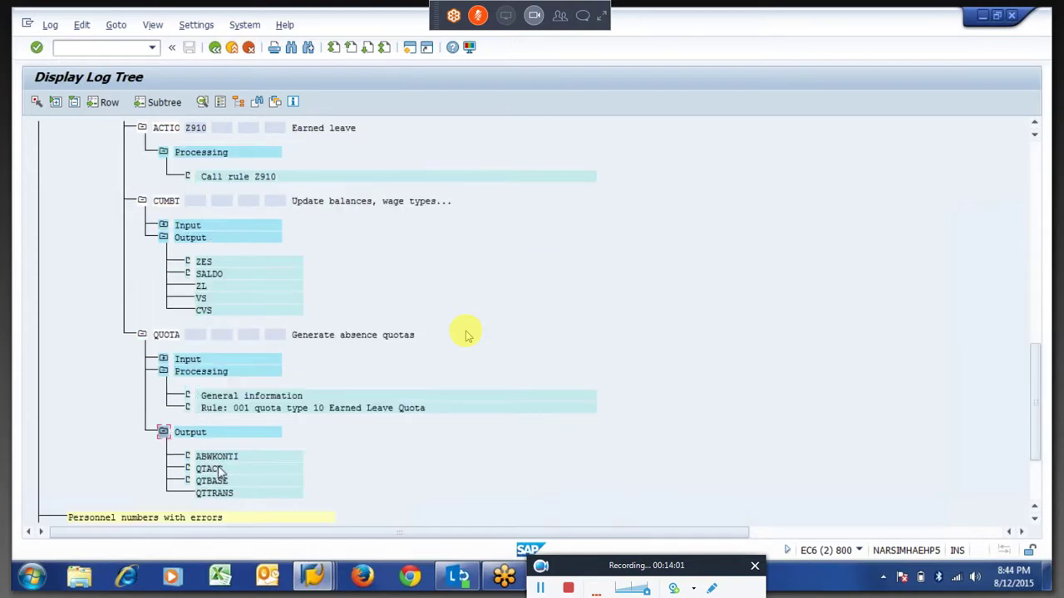
pyautogui.click(208, 459)
pyautogui.doubleClick(207, 459)
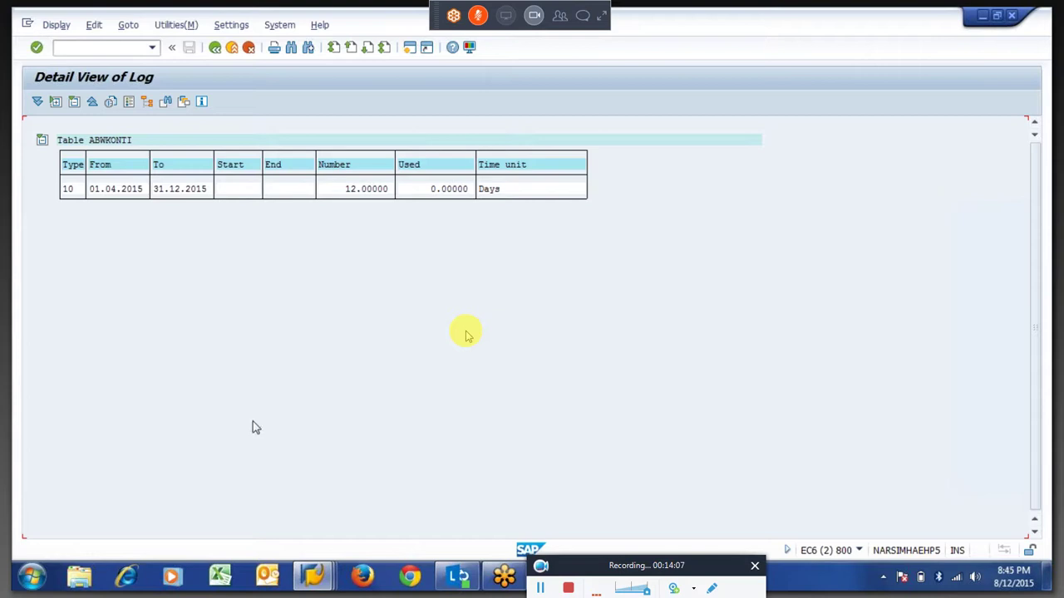
# Switch to the calculation rule Z910 window and copy the constant name from the HRS=CZEARN operation.
pyautogui.moveTo(313, 577)
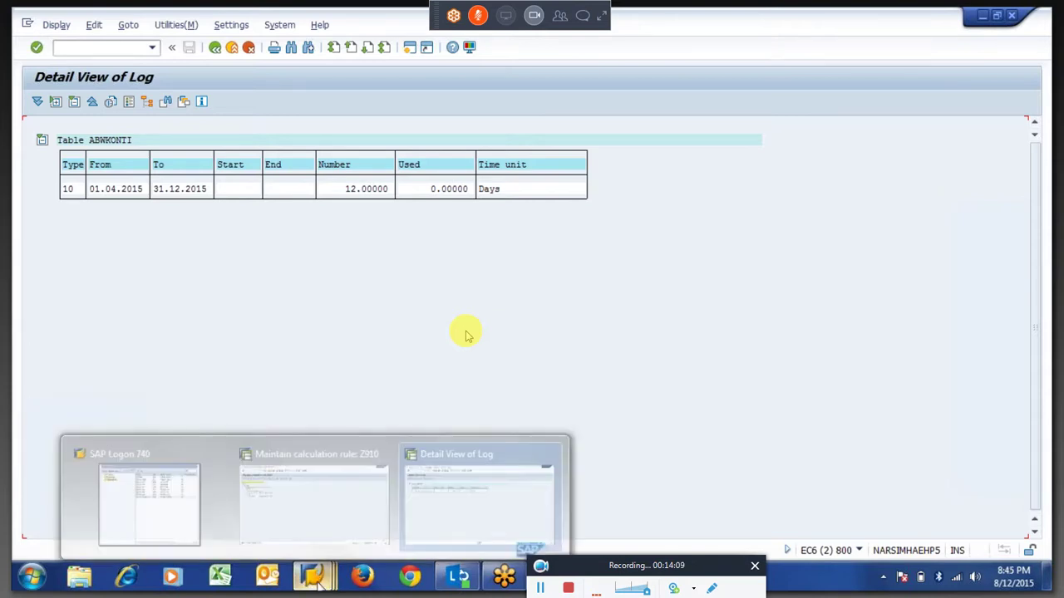
pyautogui.click(300, 512)
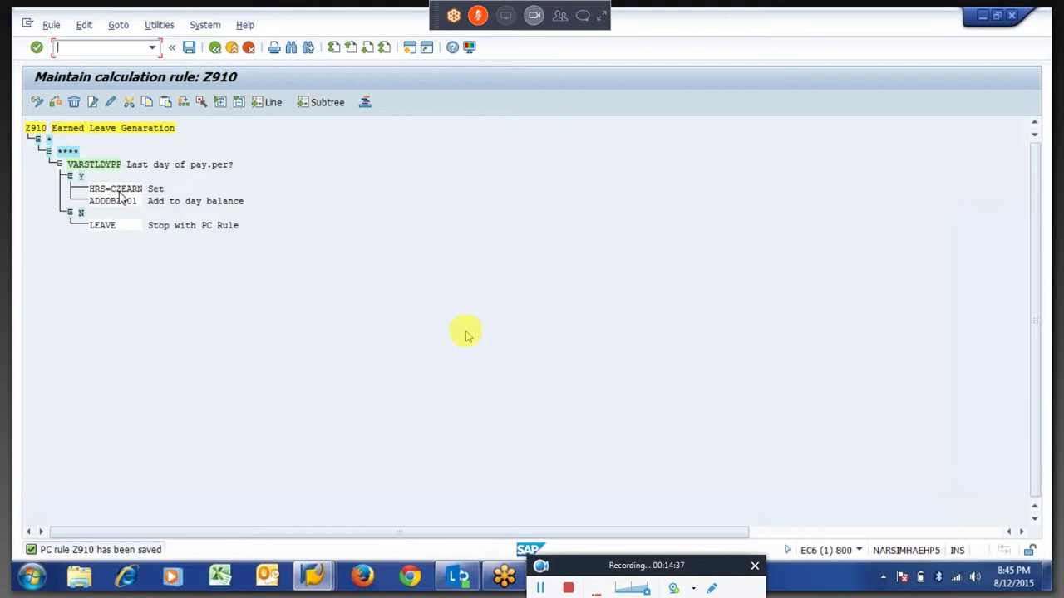
pyautogui.moveTo(116, 190); pyautogui.dragTo(144, 191)
pyautogui.hotkey('ctrl', 'c')
# Open a new SAP session and start table view maintenance with transaction SM30.
pyautogui.click(409, 48)
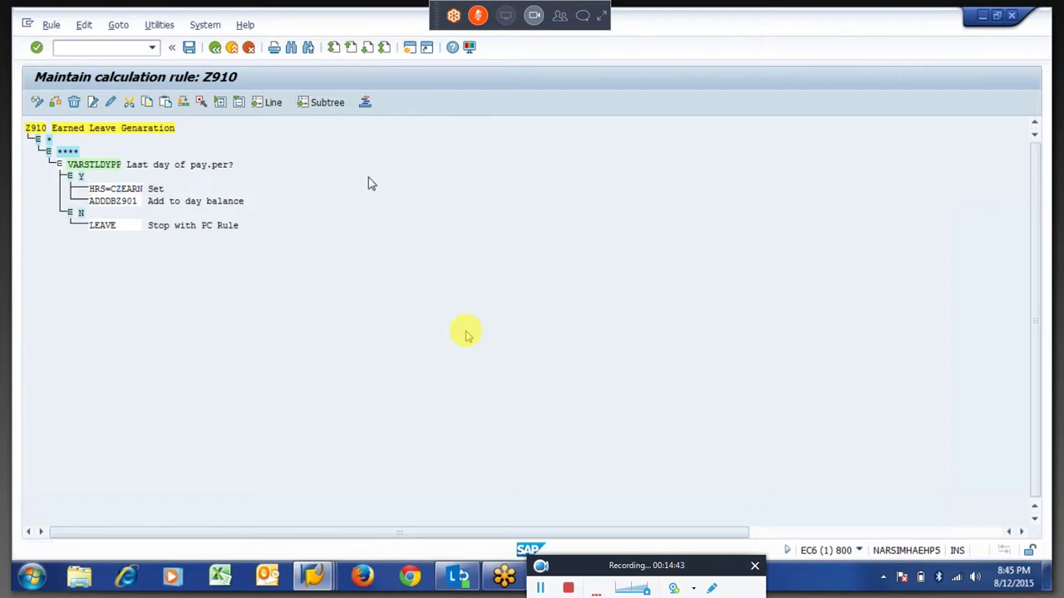
pyautogui.press('F3')
pyautogui.write('sm30')
pyautogui.press('Return')
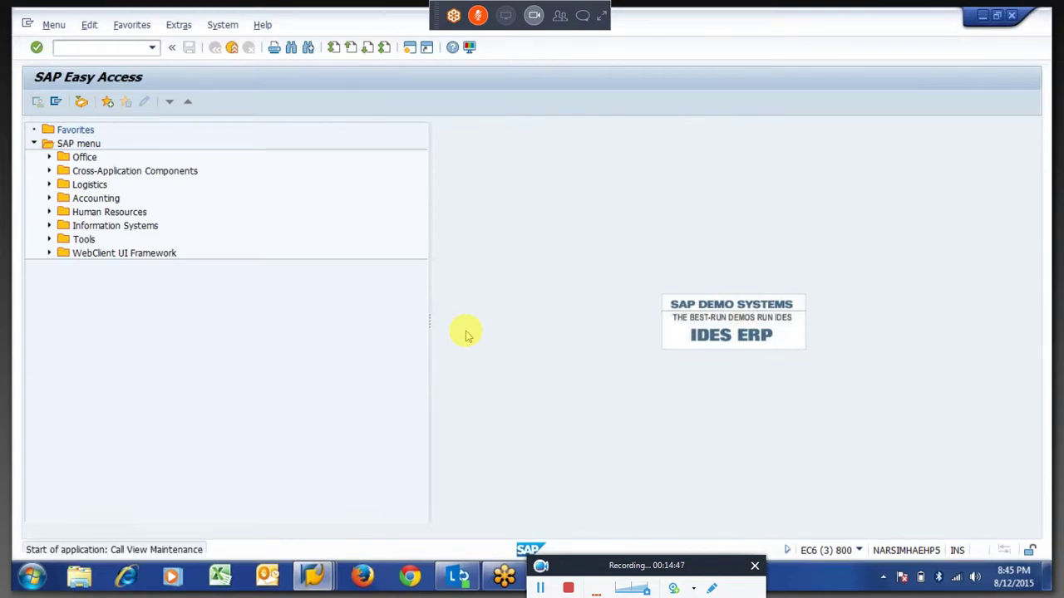
# Open the payroll parameters view V_T511K for maintenance.
pyautogui.press('Down')
pyautogui.press('Down')
pyautogui.press('Down')
pyautogui.press('Down')
pyautogui.press('Down')
pyautogui.press('Down')
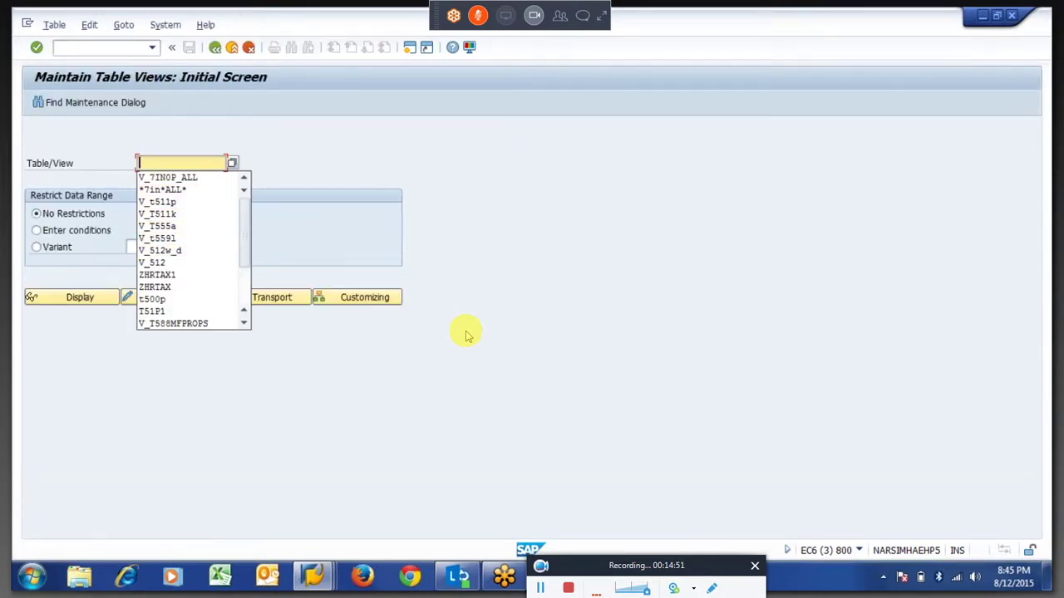
pyautogui.write('V_t511')
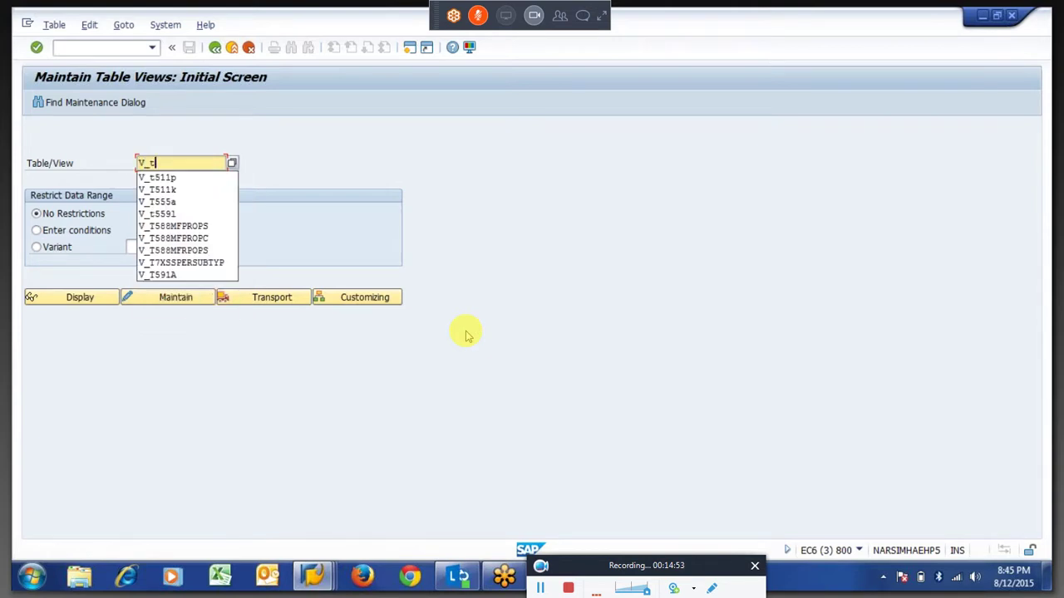
pyautogui.press('Down')
pyautogui.press('Down')
pyautogui.press('Return')
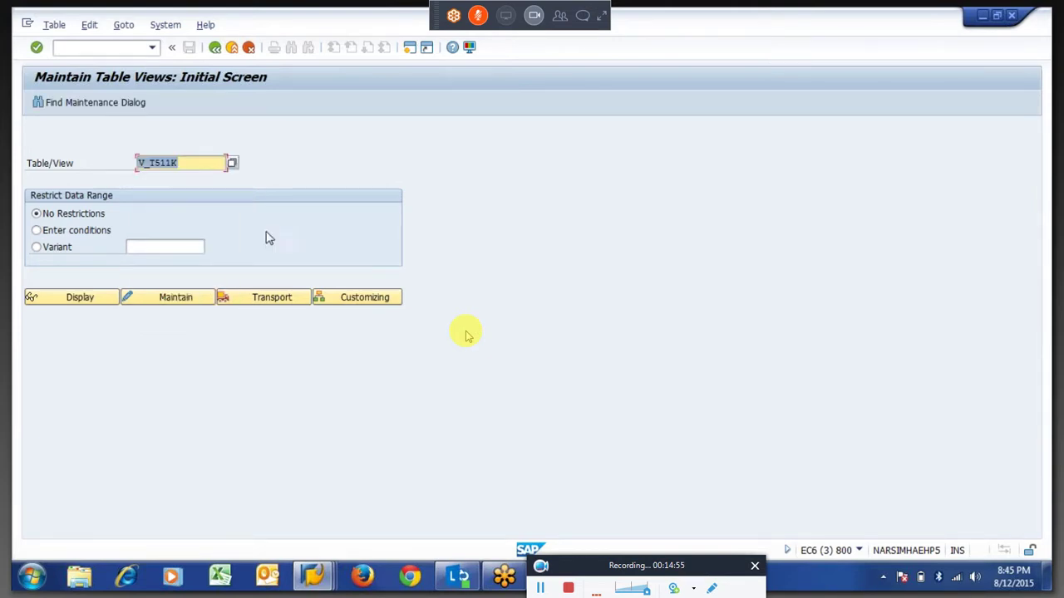
pyautogui.click(150, 298)
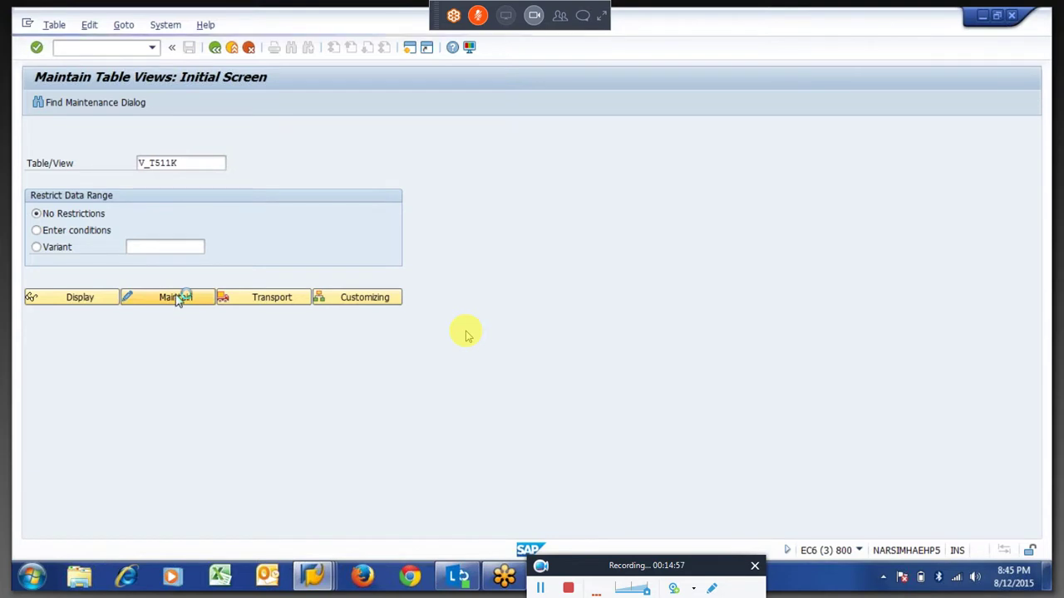
pyautogui.press('Return')
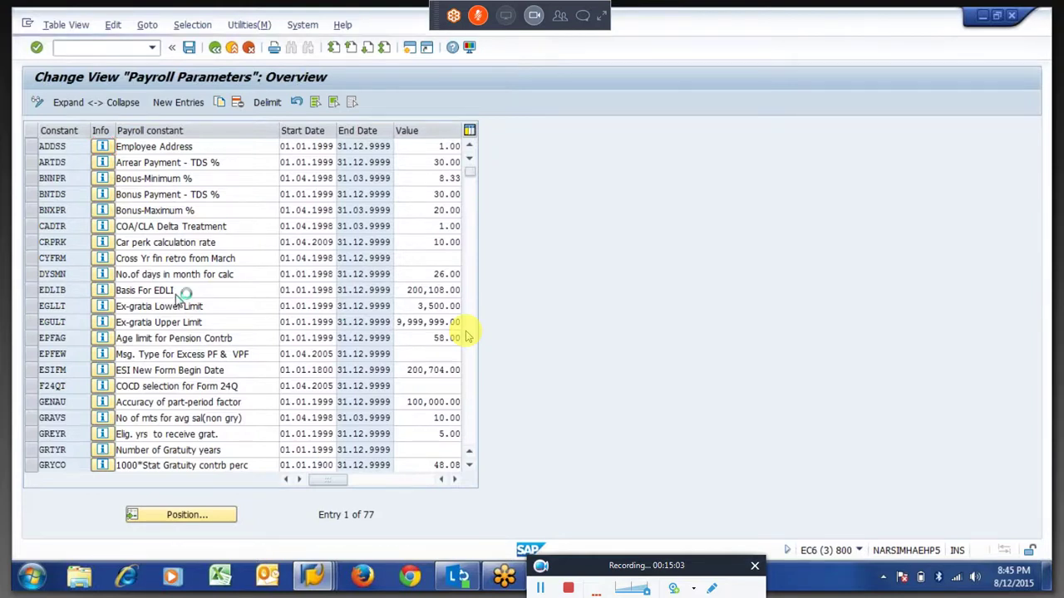
# Position the payroll constants list at "zer" and select the ZEARN Earned Leave per Year entry.
pyautogui.write('zer')
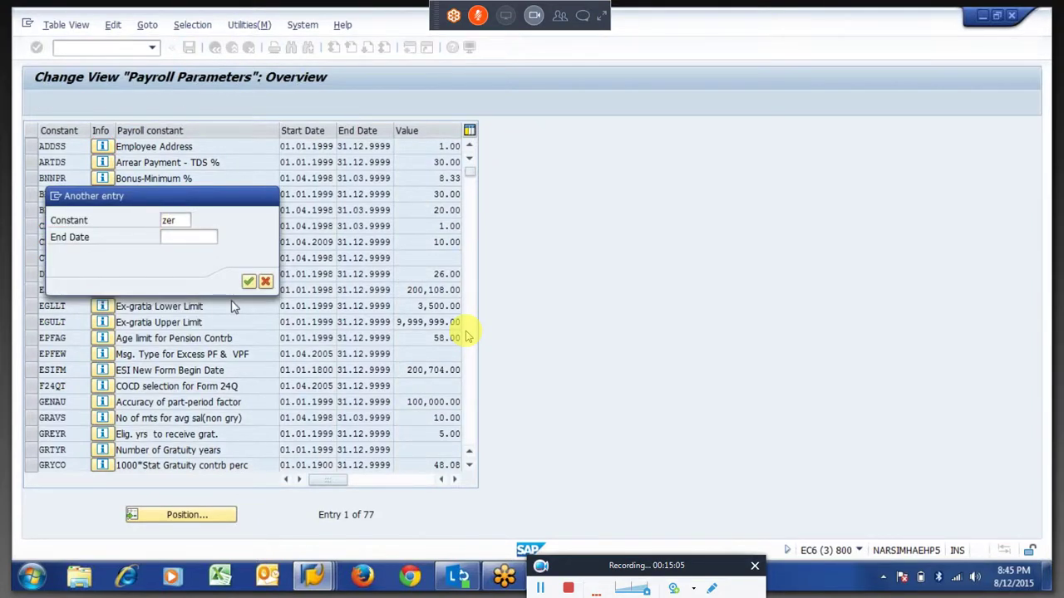
pyautogui.press('Return')
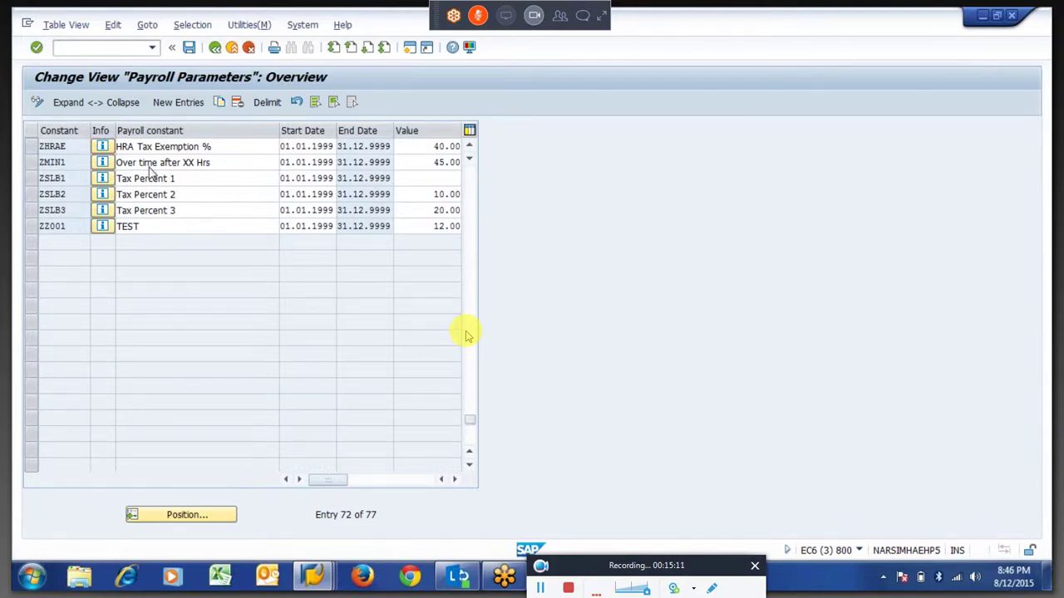
pyautogui.click(467, 336)
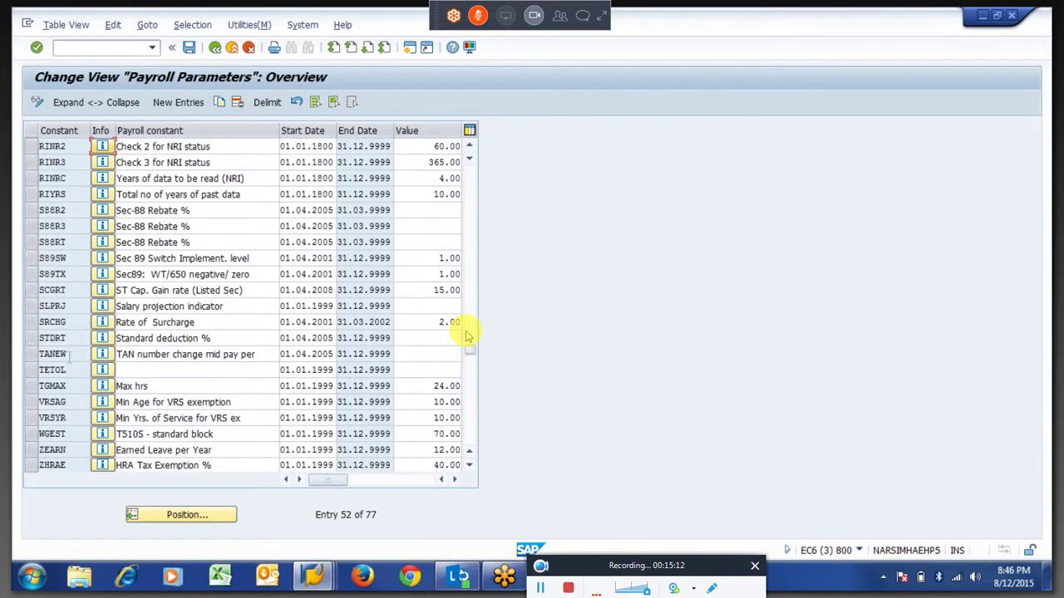
pyautogui.click(30, 456)
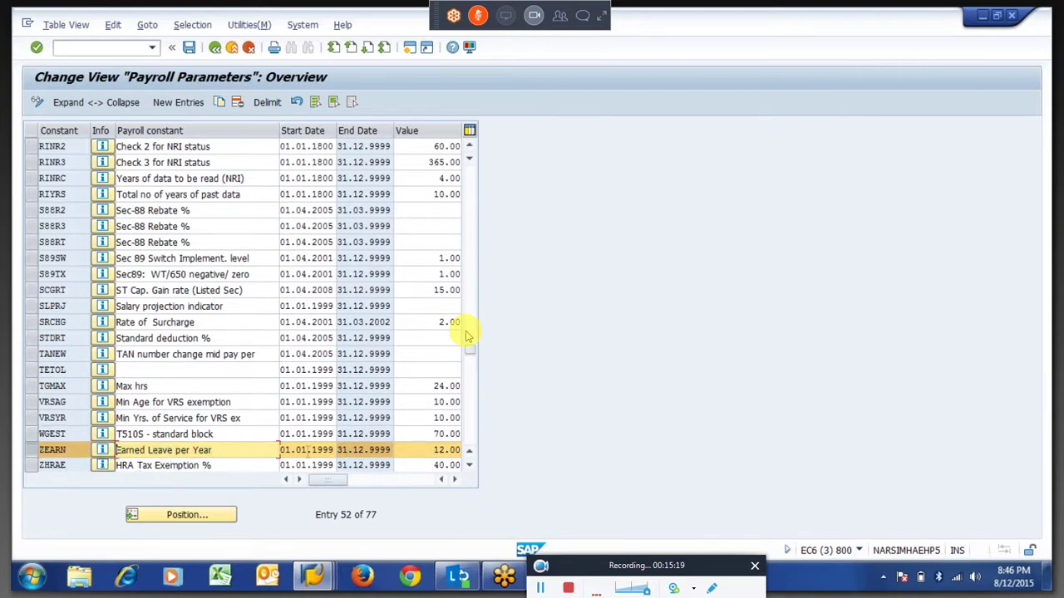
# Check the start date and value of the ZEARN constant.
pyautogui.press('Tab')
pyautogui.press('Right')
pyautogui.press('Right')
pyautogui.press('Right')
pyautogui.press('Right')
pyautogui.press('Right')
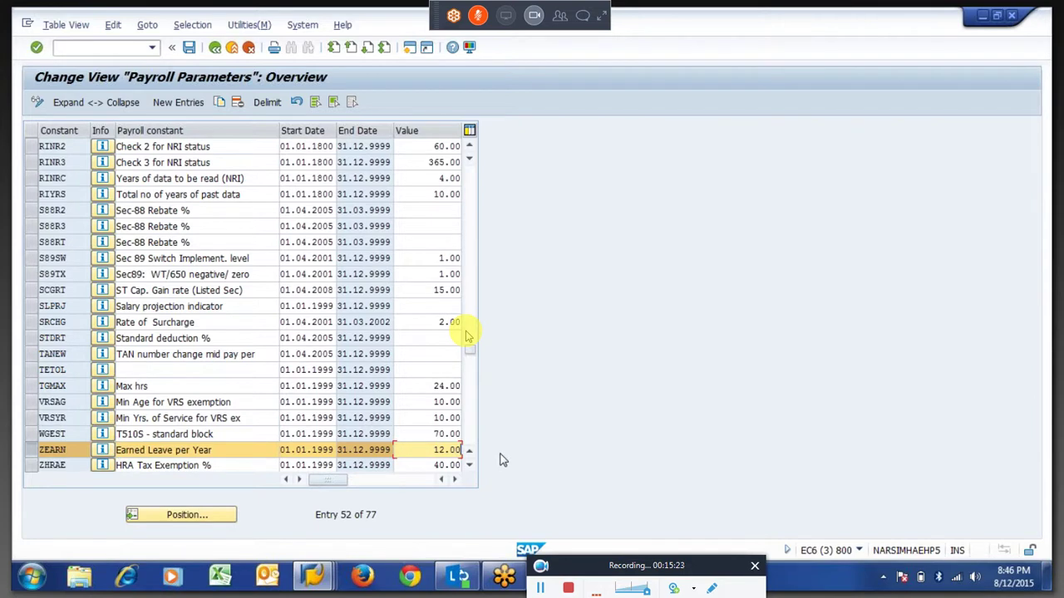
pyautogui.moveTo(426, 451); pyautogui.dragTo(468, 455)
pyautogui.click(468, 455)
# Switch back to calculation rule Z910 and review the HRS=CZEARN and ADDDBZ901 operations under variable key Y.
pyautogui.hotkey('alt', 'Tab')
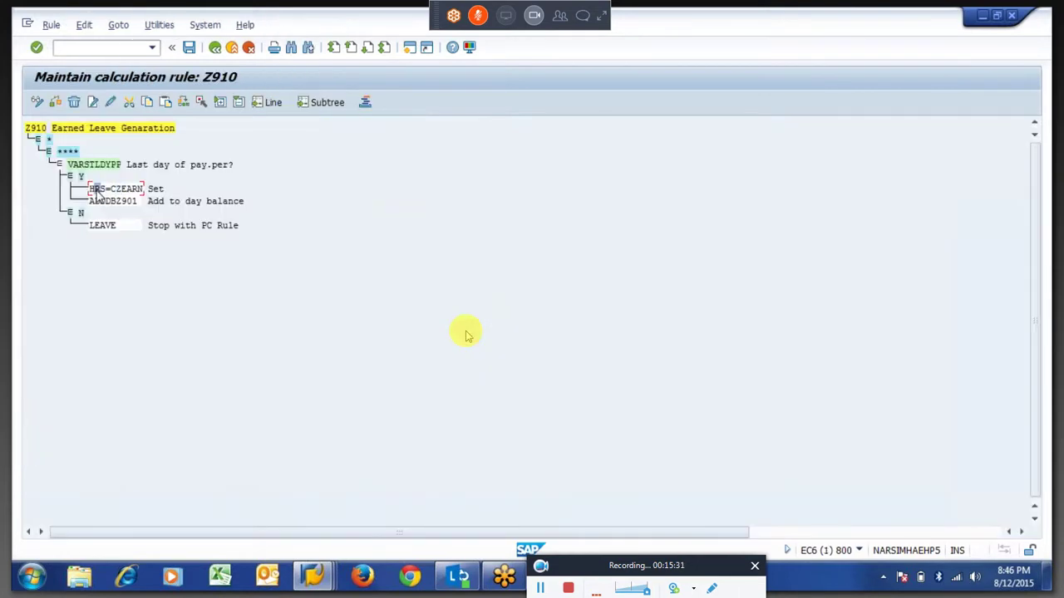
pyautogui.click(114, 191)
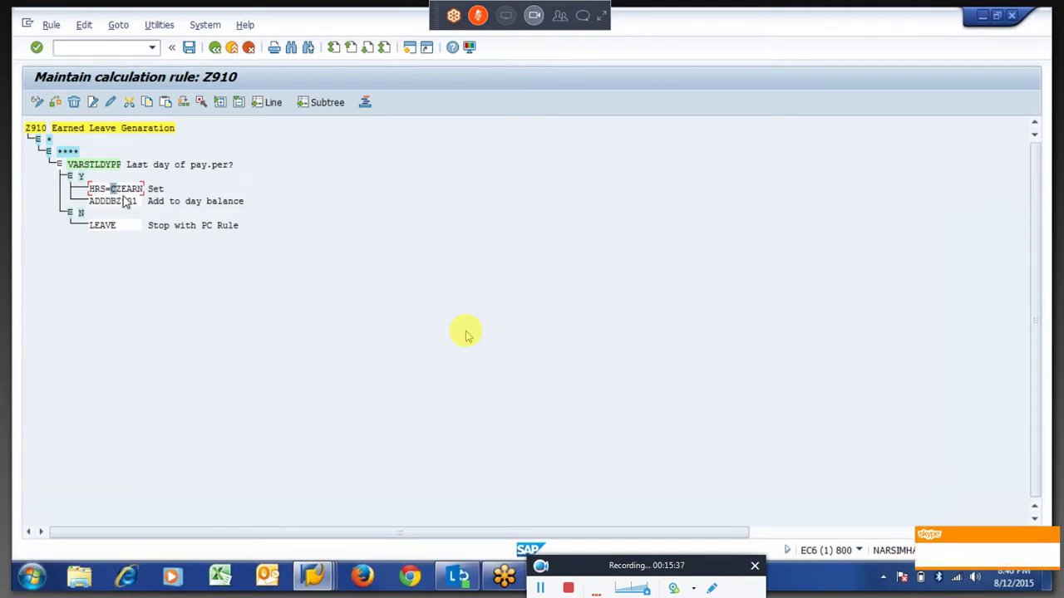
pyautogui.moveTo(119, 193); pyautogui.dragTo(150, 202)
pyautogui.press('Left')
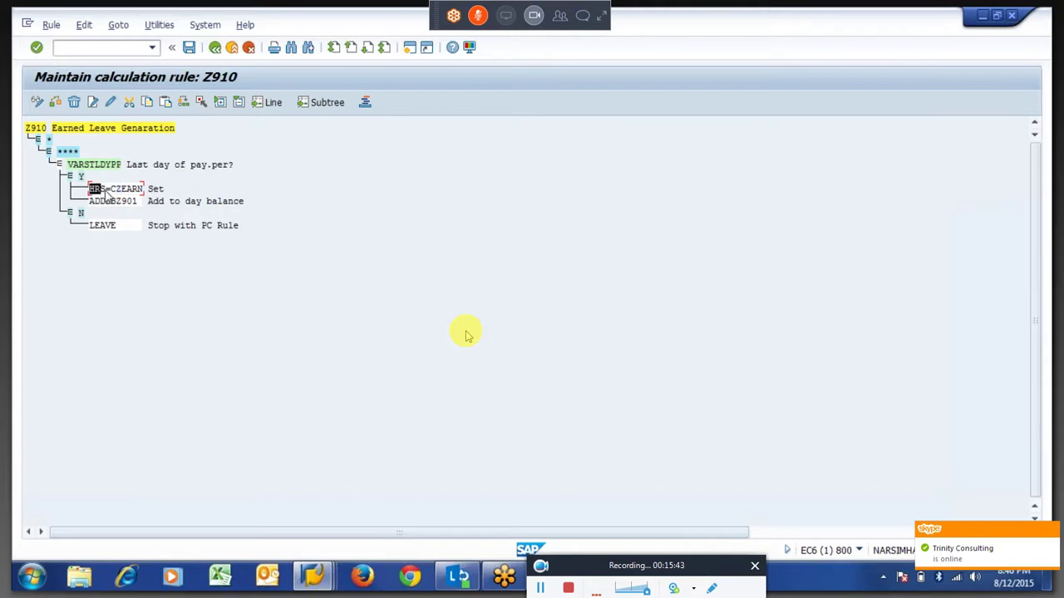
pyautogui.press('Left')
pyautogui.press('Left')
pyautogui.press('Left')
pyautogui.press('Left')
pyautogui.press('Left')
pyautogui.press('Down')
pyautogui.moveTo(137, 206); pyautogui.dragTo(115, 206)
pyautogui.click(108, 207)
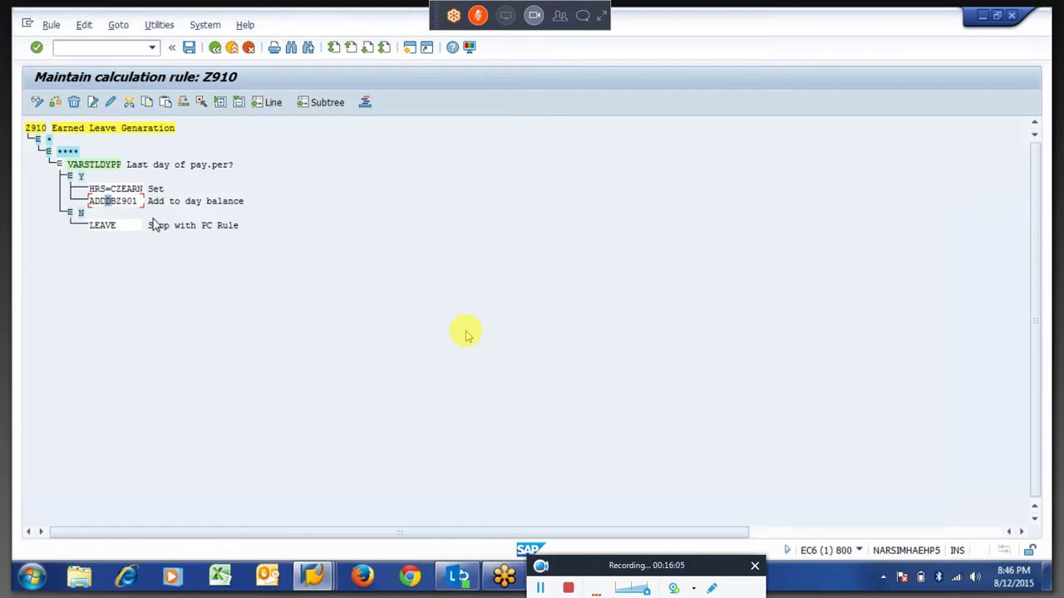
# Switch to the payroll parameters view and try changing the ZEARN constant's description to "Earned Leave per month".
pyautogui.hotkey('alt', 'Tab')
pyautogui.press('BackSpace')
pyautogui.press('BackSpace')
pyautogui.press('BackSpace')
pyautogui.press('BackSpace')
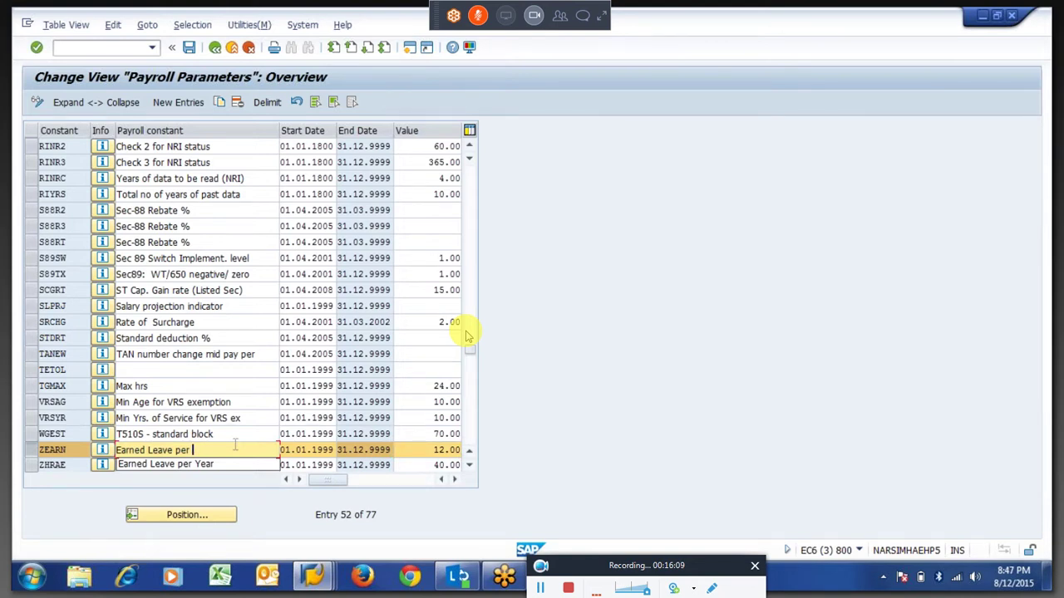
pyautogui.write('month')
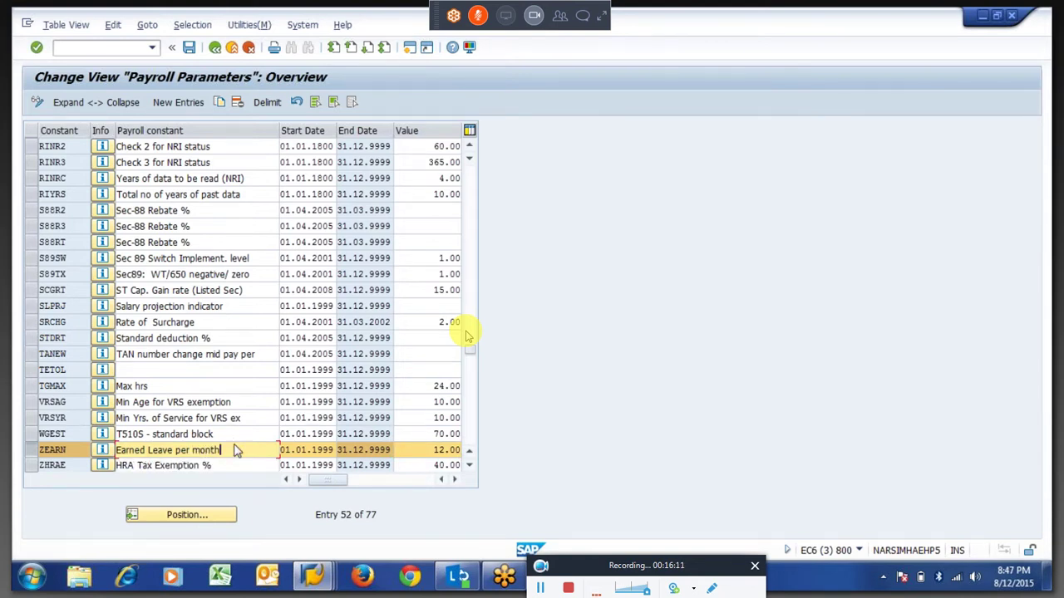
pyautogui.press('Return')
pyautogui.click(283, 355)
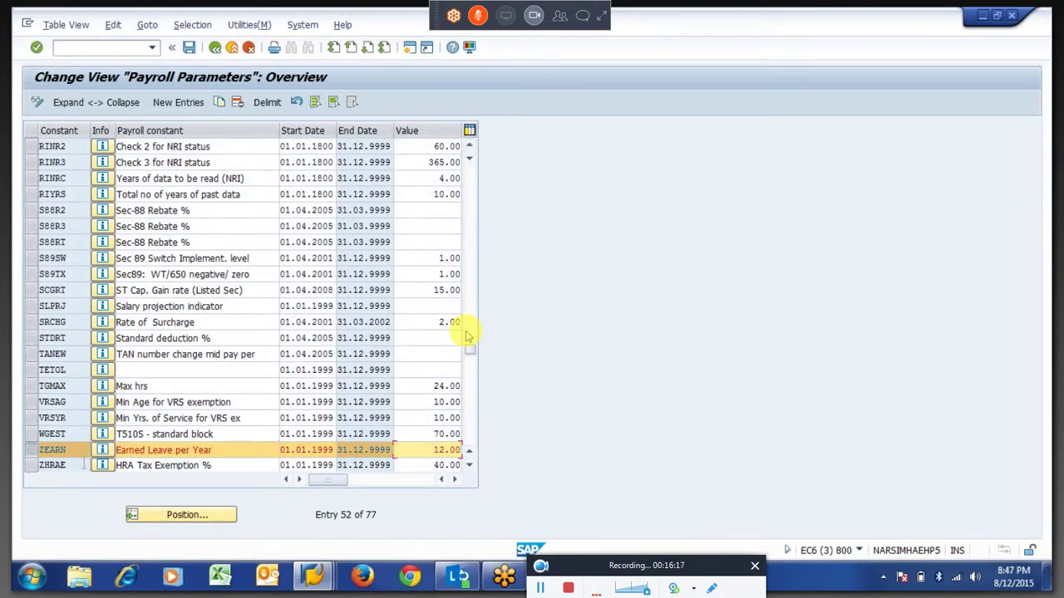
pyautogui.hotkey('shift', 'Tab')
pyautogui.hotkey('shift', 'Tab')
pyautogui.click(40, 451)
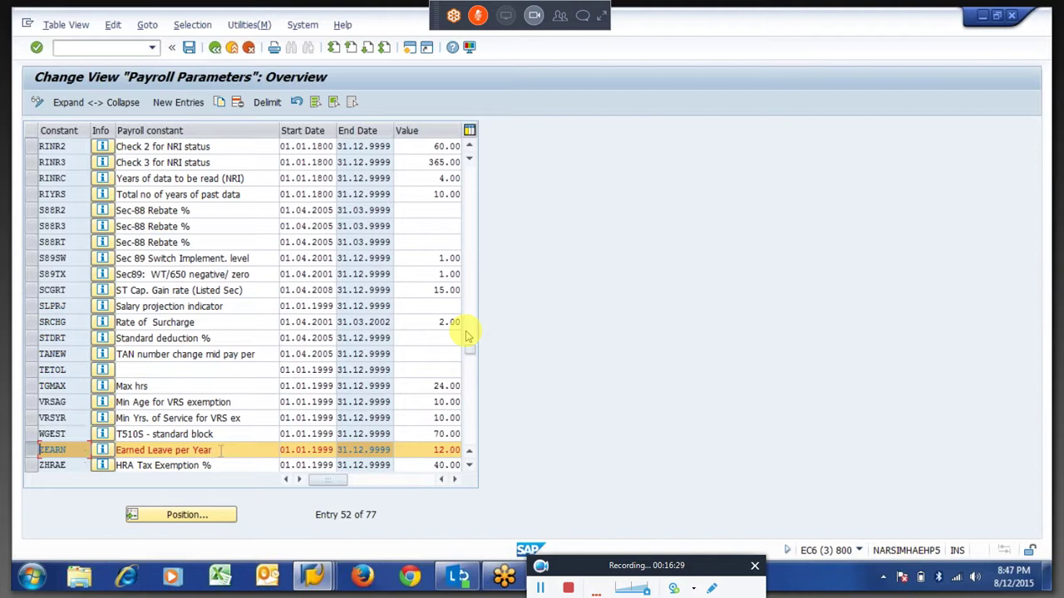
# Switch to calculation rule Z910 and review the VARSTLDYPP decision and the ADDDBZ901 operation.
pyautogui.hotkey('alt', 'Tab')
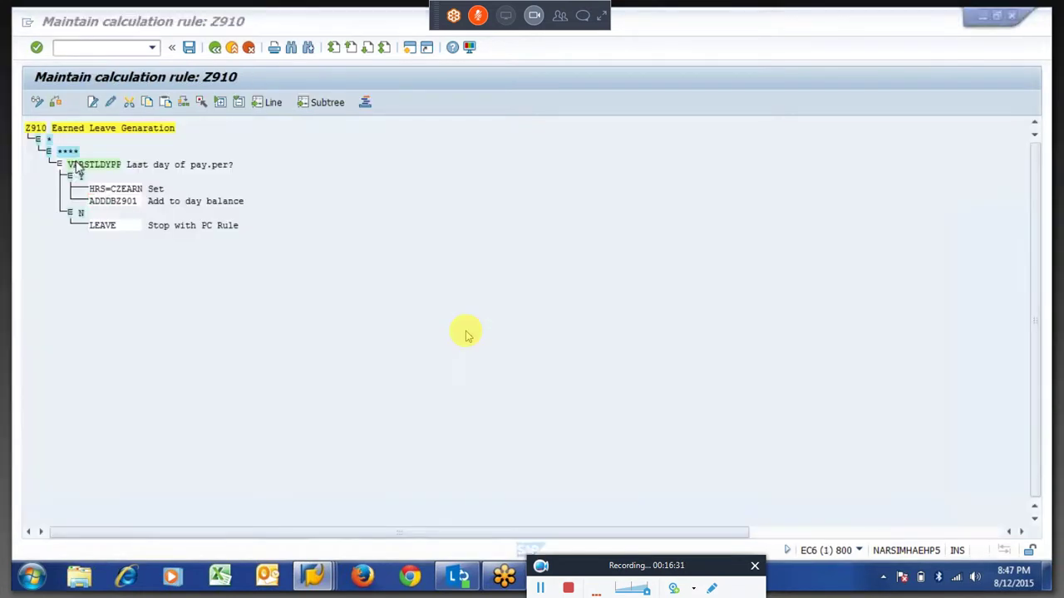
pyautogui.moveTo(68, 166); pyautogui.dragTo(129, 174)
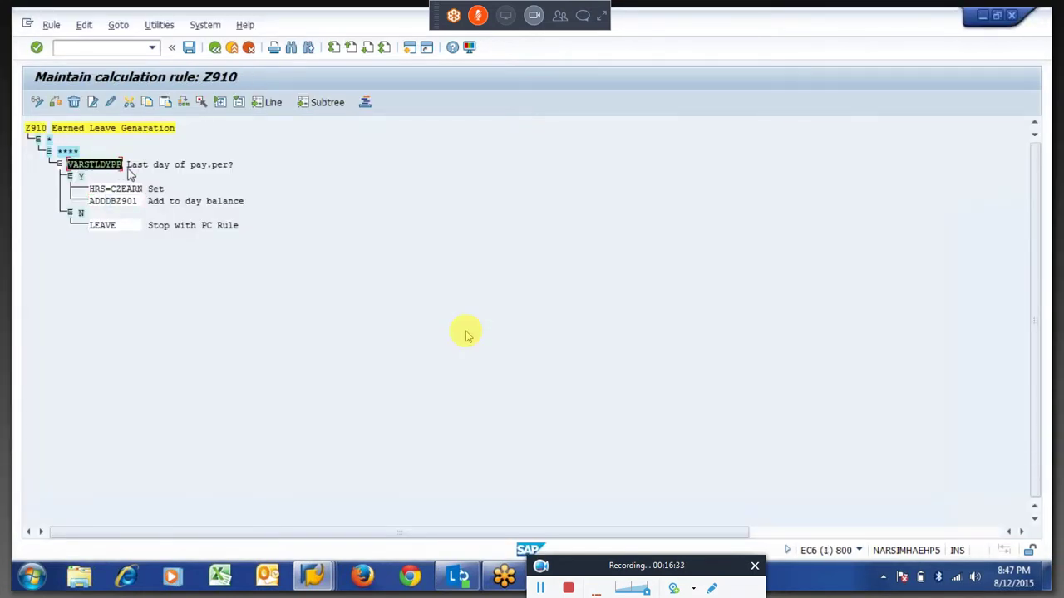
pyautogui.hotkey('ctrl', 'c')
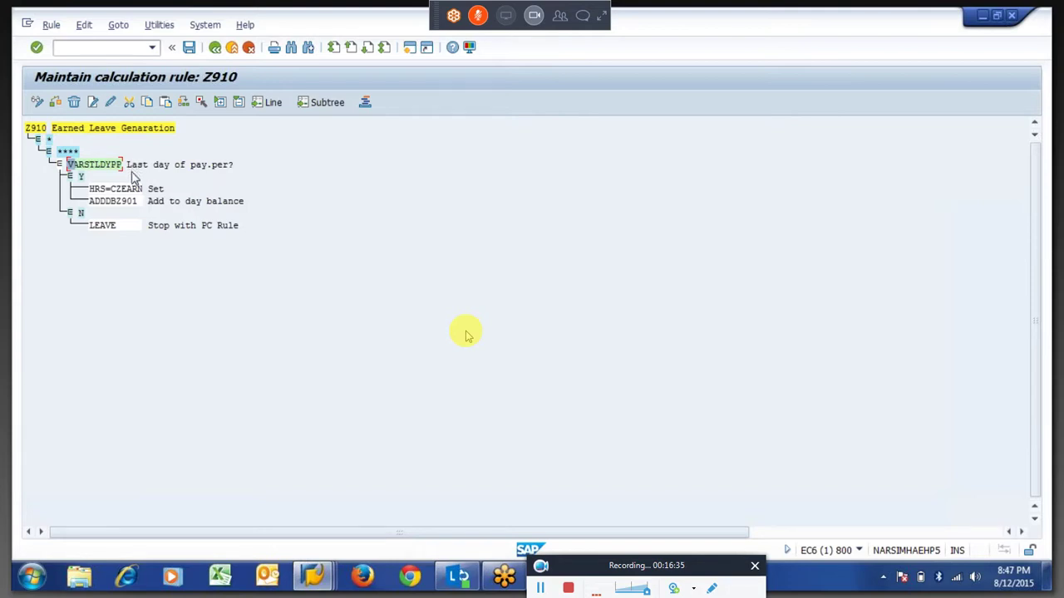
pyautogui.click(104, 203)
pyautogui.click(103, 165)
pyautogui.hotkey('alt', 'Tab')
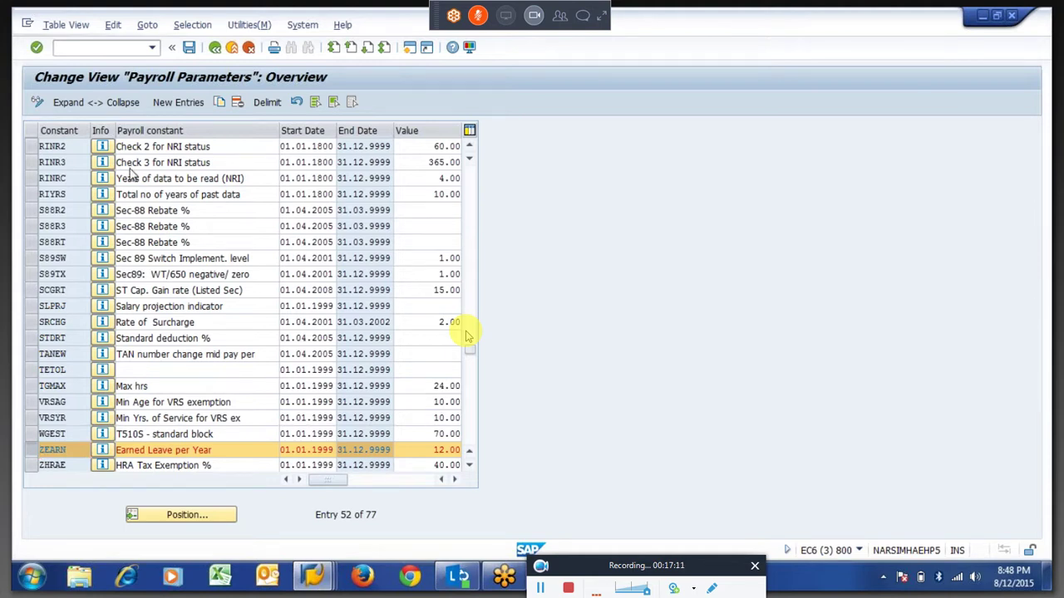
# Leave the payroll parameters view and return to calculation rule Z910.
pyautogui.press('F3')
pyautogui.press('Return')
pyautogui.hotkey('alt', 'Tab')
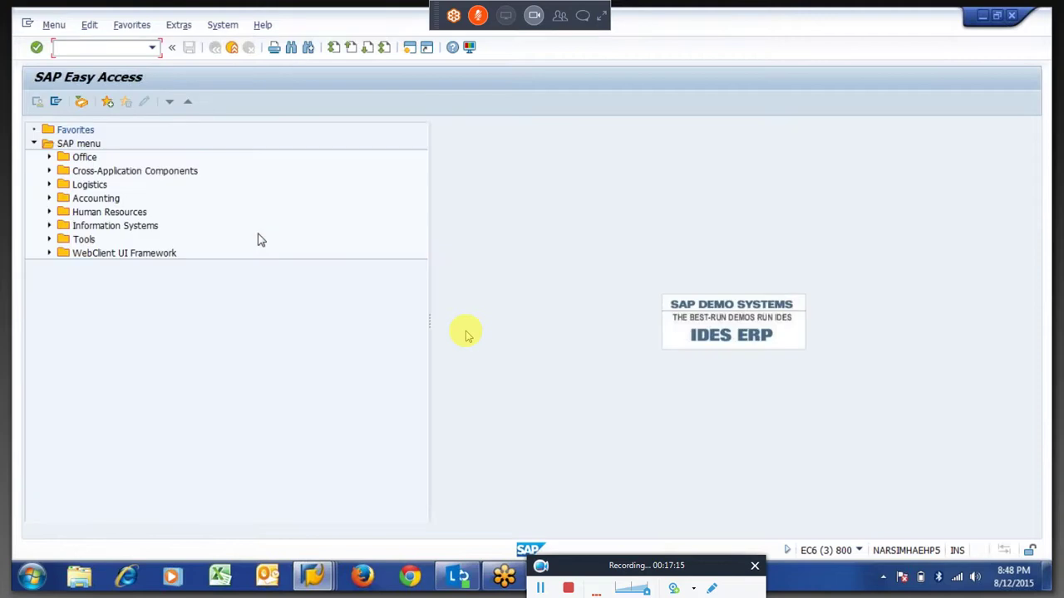
pyautogui.hotkey('alt', 'Tab')
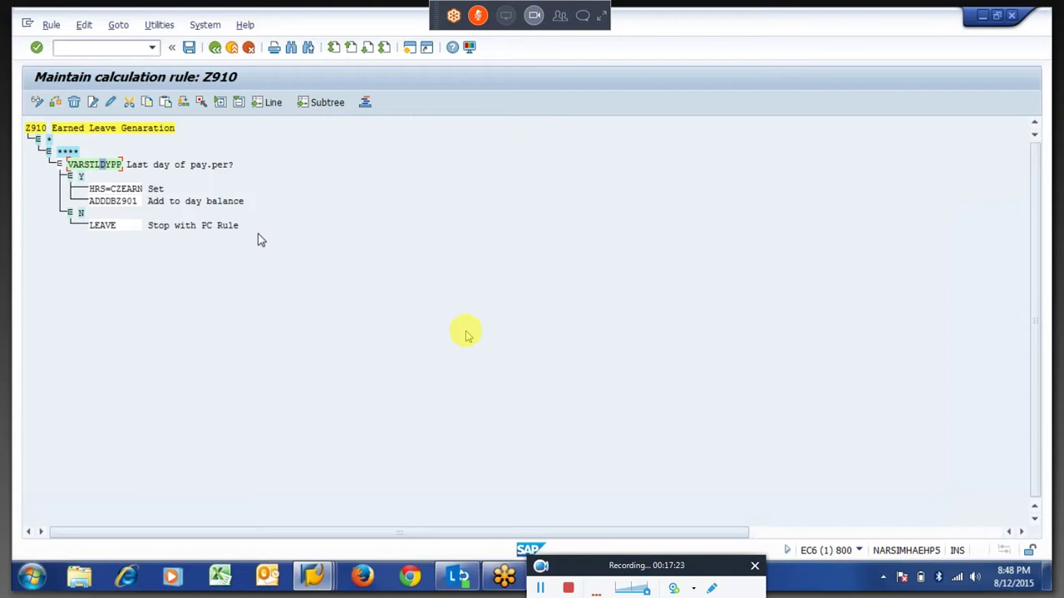
pyautogui.hotkey('alt', 'Tab')
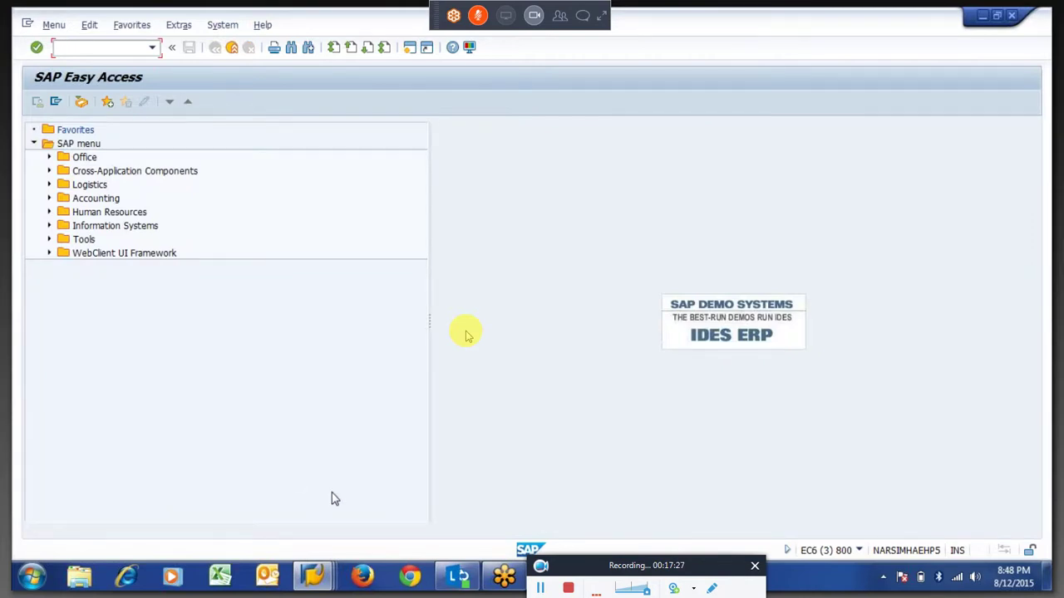
pyautogui.hotkey('alt', 'Tab')
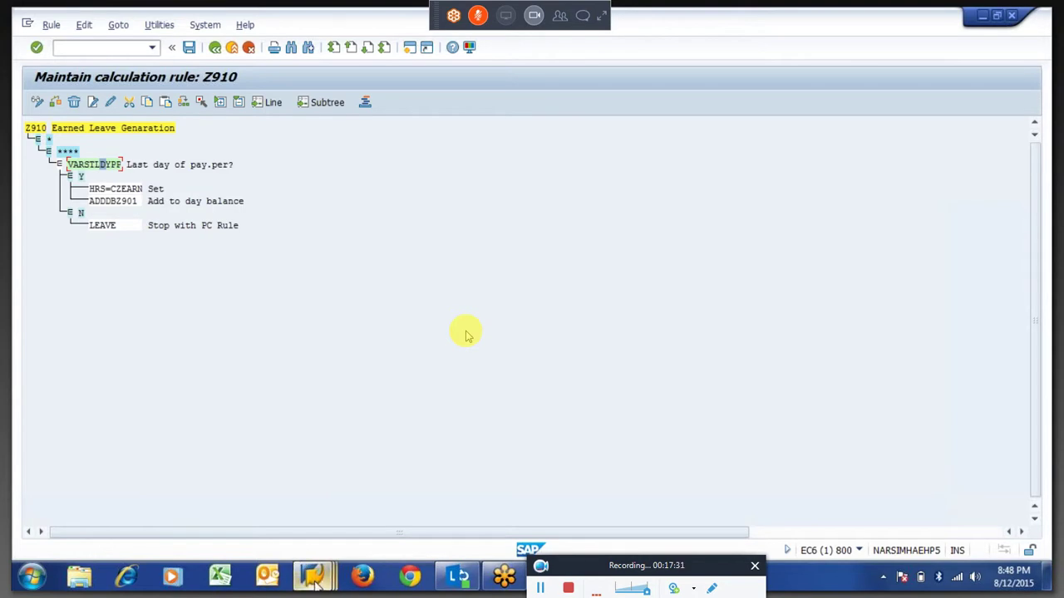
# In the SAP Easy Access session, start transaction sm30 and open view V_T511K for maintenance.
pyautogui.moveTo(313, 584)
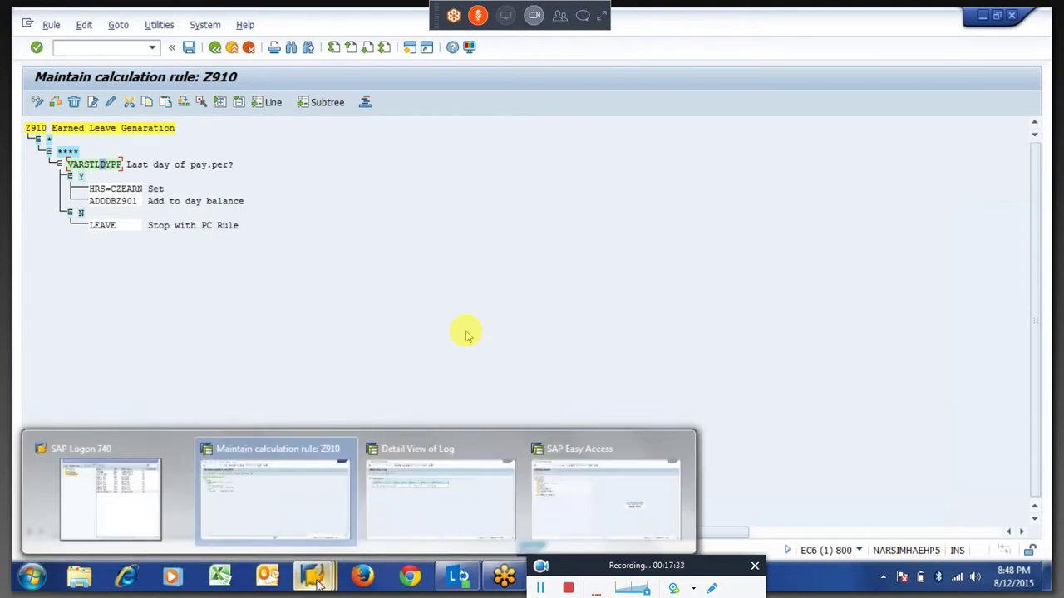
pyautogui.moveTo(443, 507)
pyautogui.write('sm30')
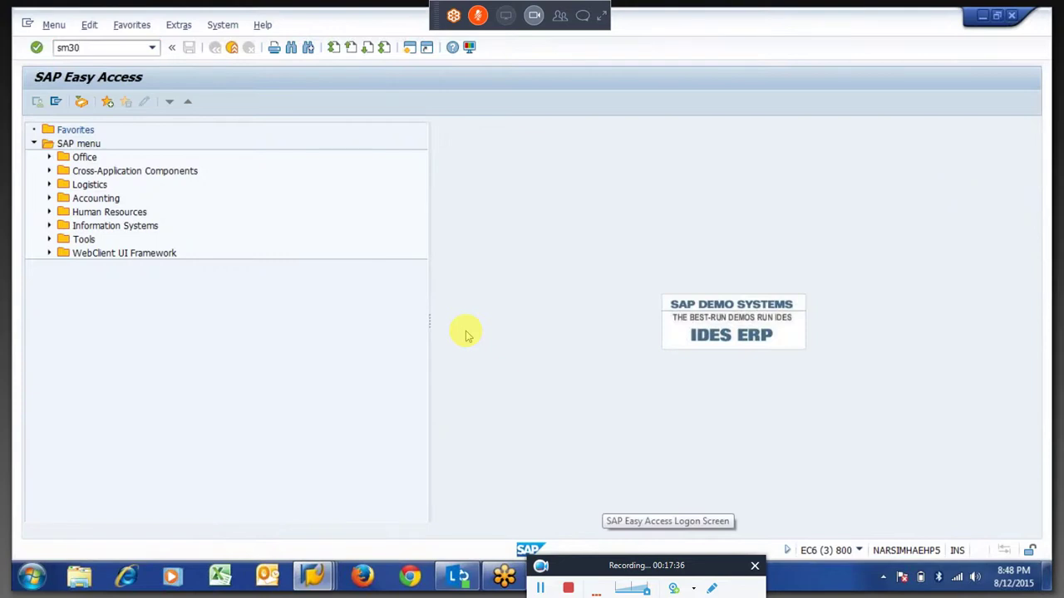
pyautogui.press('Return')
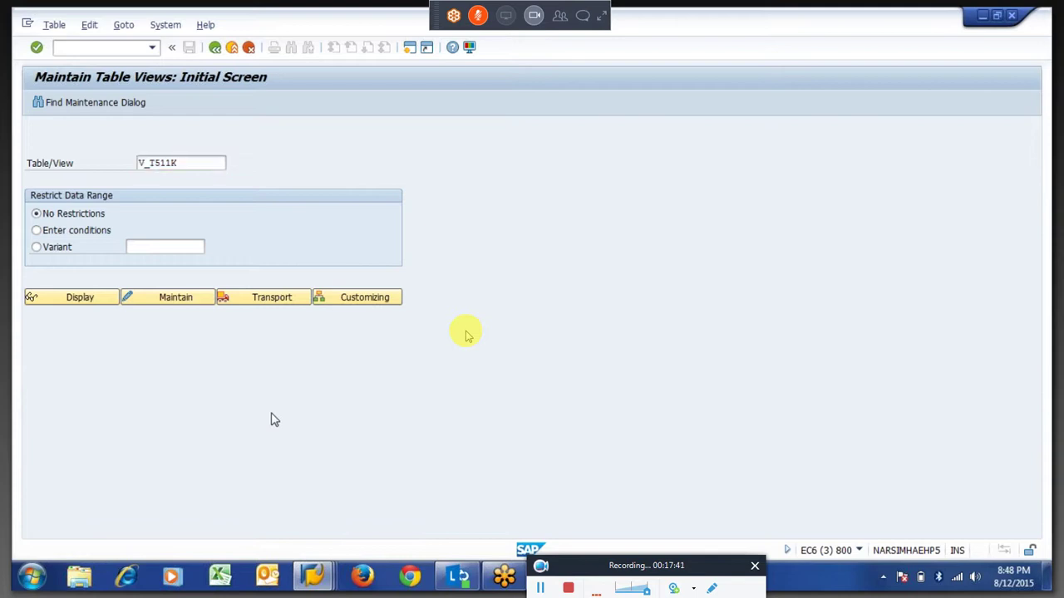
pyautogui.click(169, 298)
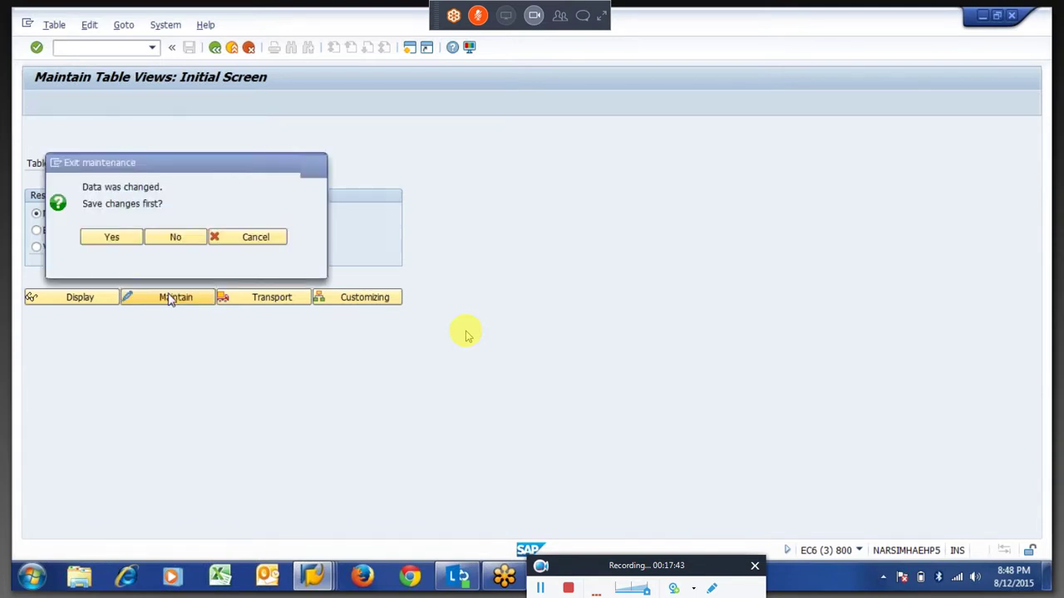
pyautogui.press('Return')
# Position the payroll constants list at "zer" and locate the ZEARN Earned Leave per Year entry.
pyautogui.click(257, 269)
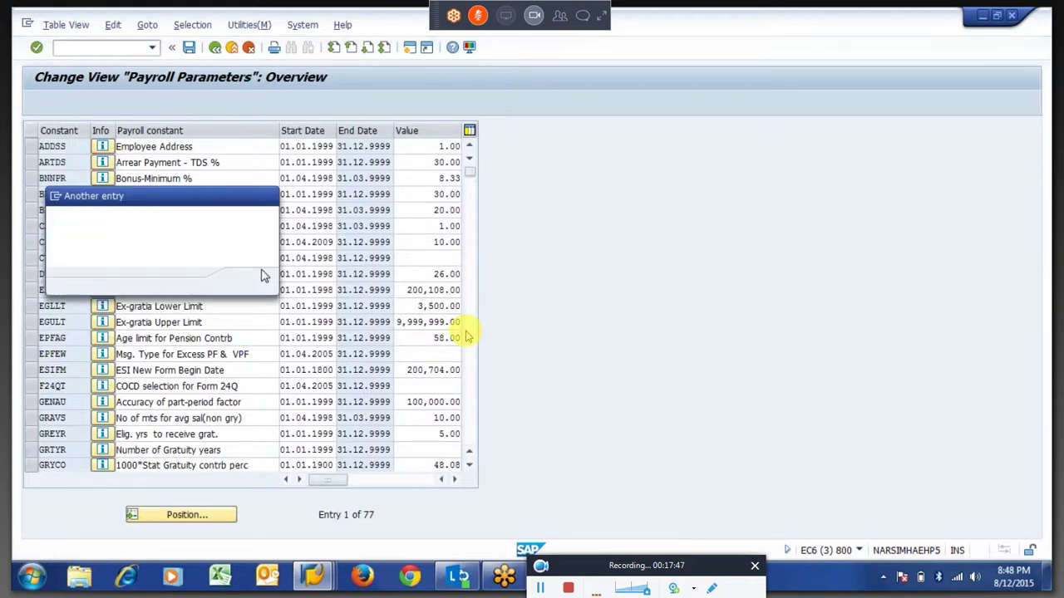
pyautogui.write('zer')
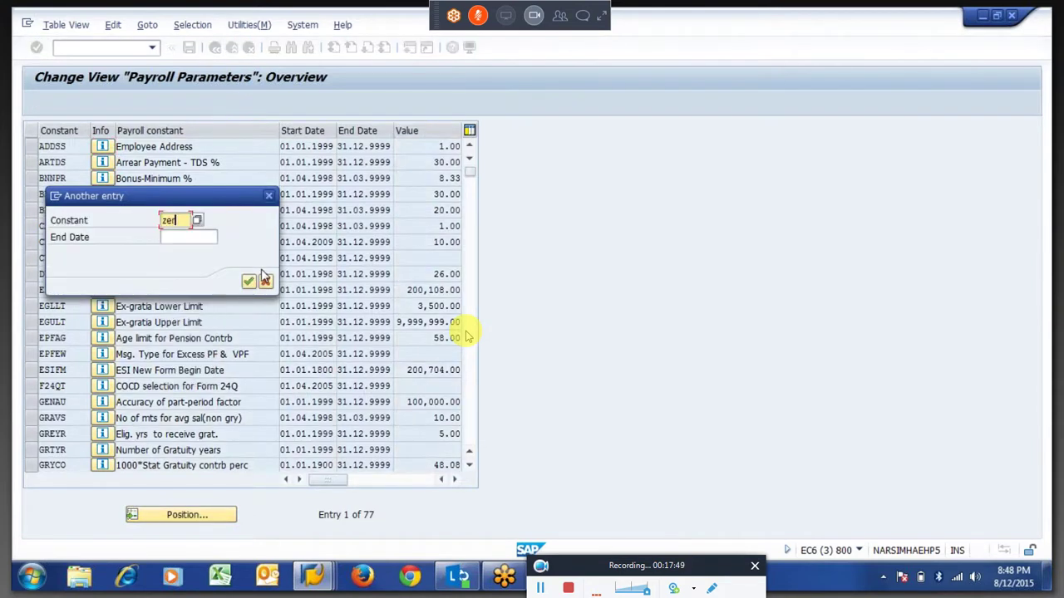
pyautogui.press('Return')
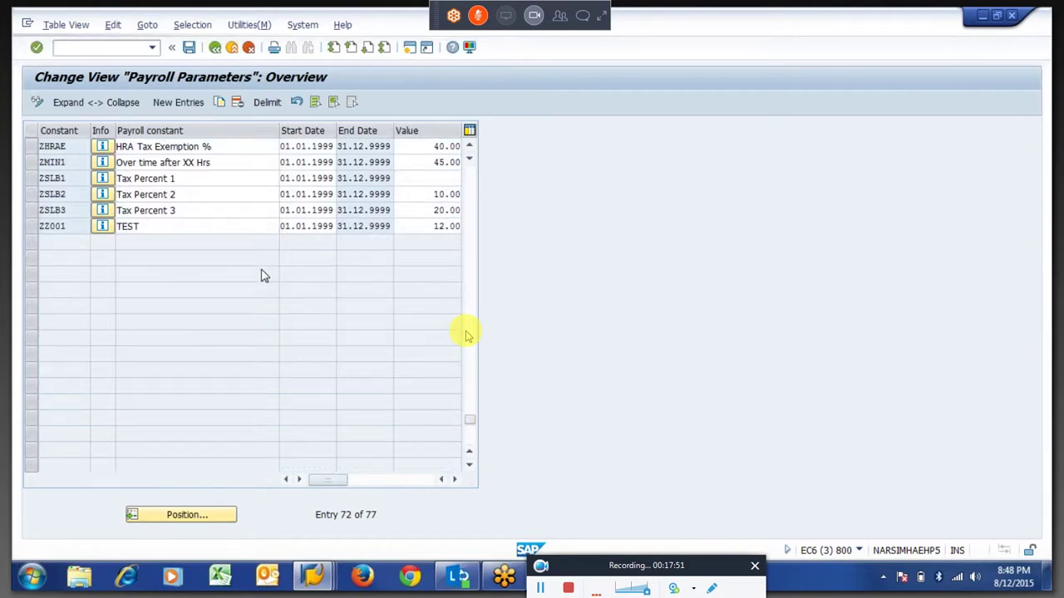
pyautogui.click(467, 335)
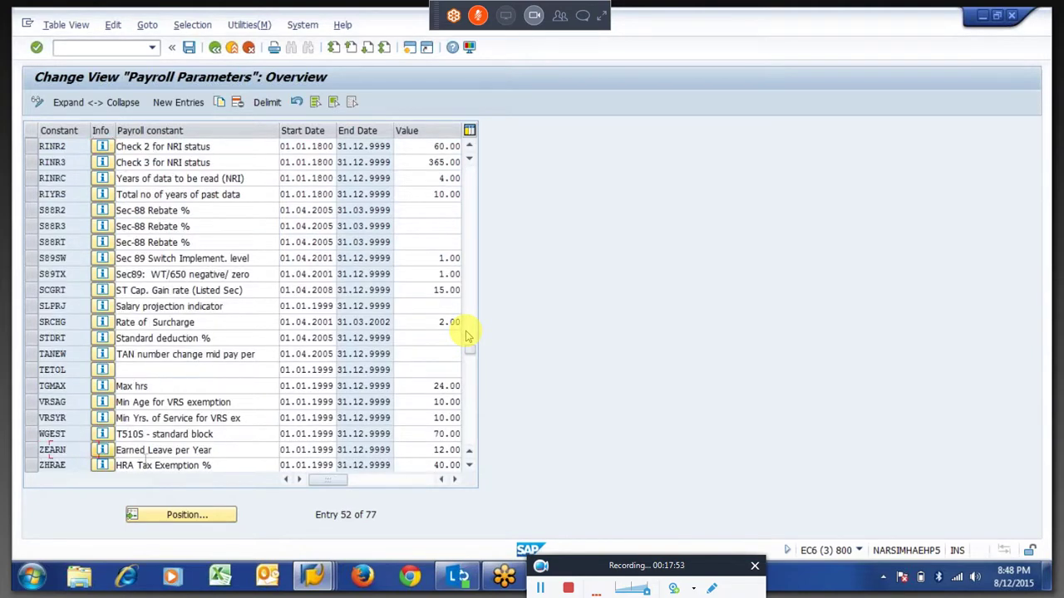
# Set the ZEARN constant's value to 30 and save it under the proposed customizing request.
pyautogui.press('Tab')
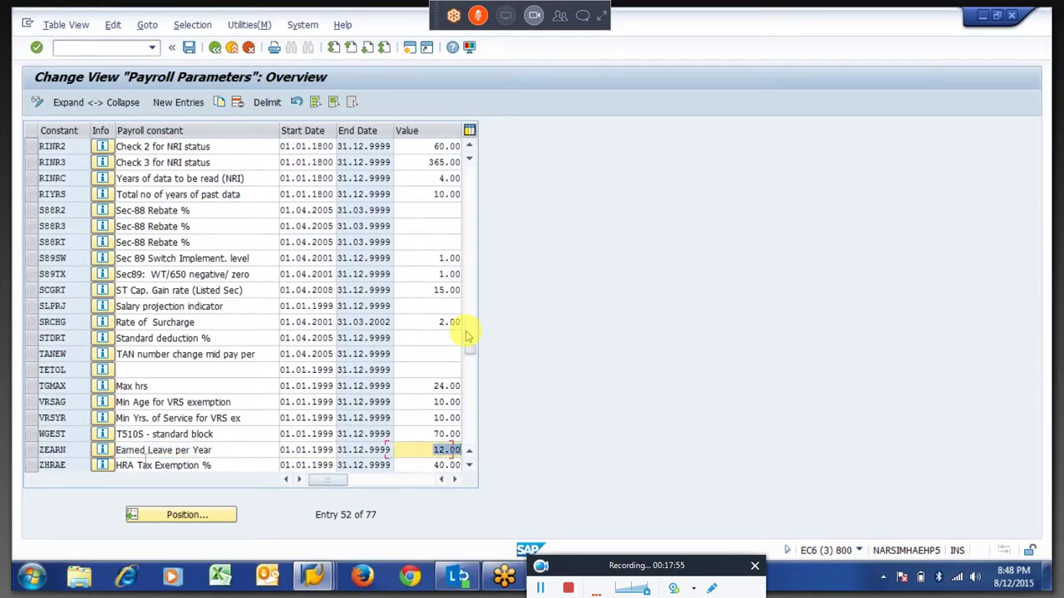
pyautogui.write('30')
pyautogui.press('Return')
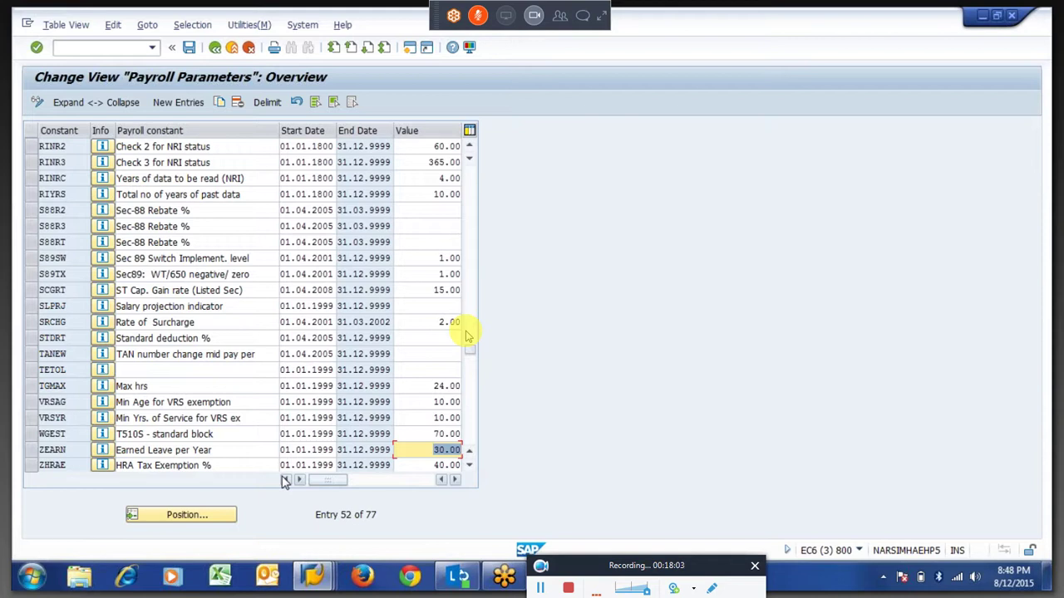
pyautogui.press('Return')
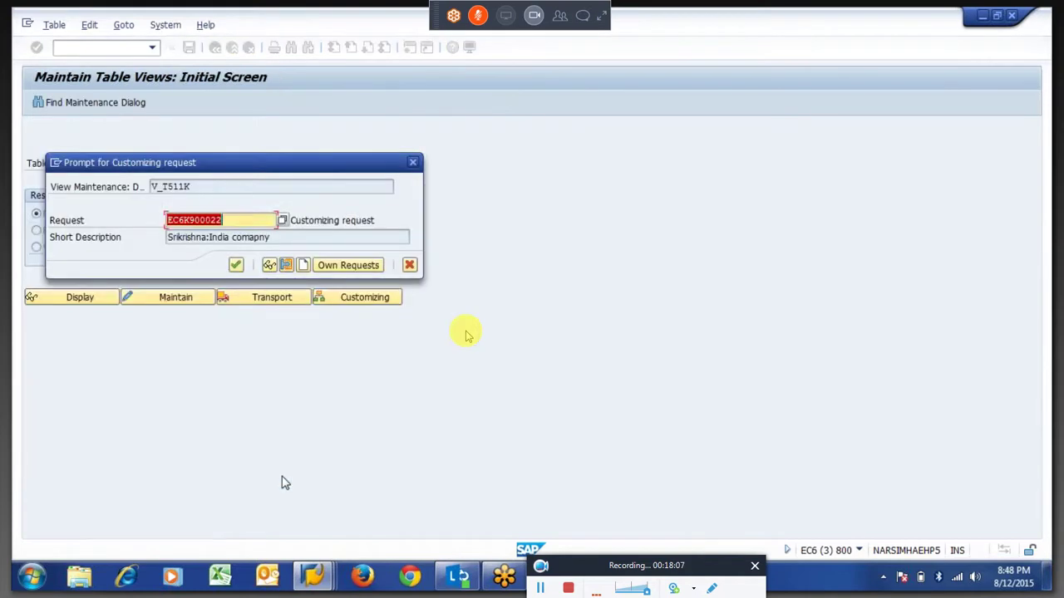
pyautogui.press('Return')
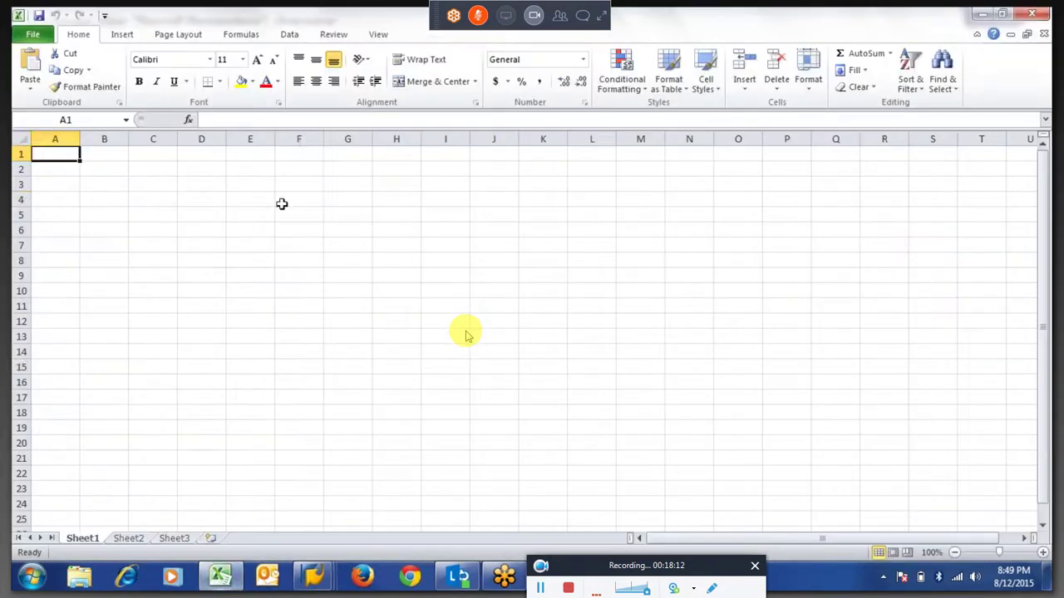
# In a blank Excel sheet, enter the label "Per year" in F4 and the value 30 in G4.
pyautogui.click(281, 202)
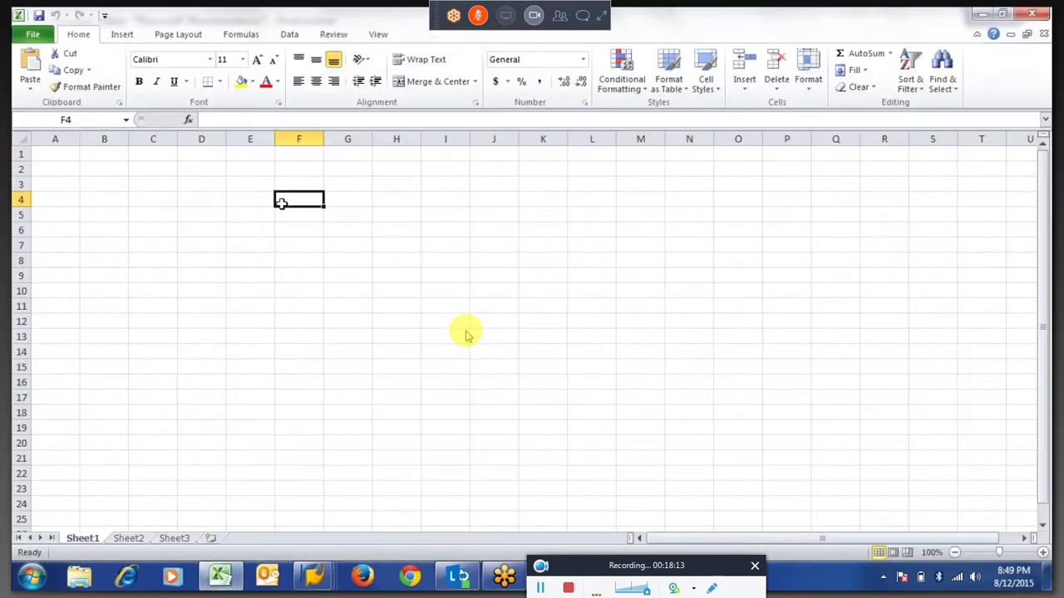
pyautogui.write('Per year')
pyautogui.press('Tab')
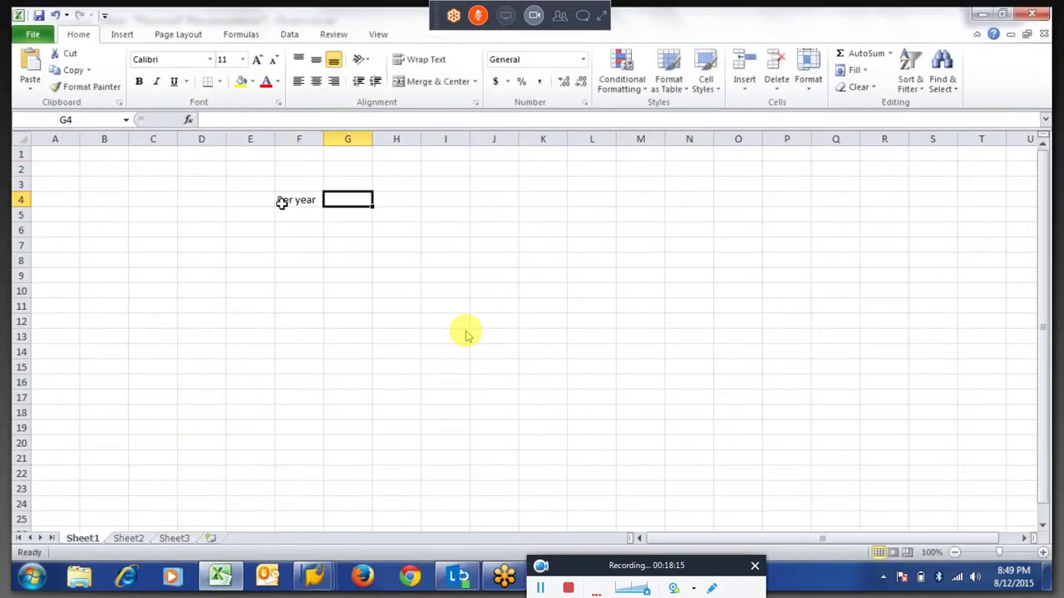
pyautogui.write('30')
pyautogui.press('Tab')
# Add a monthly row with "Per Month" in F5 and the formula =G4/12 in G5, fitting column F to its text.
pyautogui.press('Down')
pyautogui.press('Left')
pyautogui.press('Left')
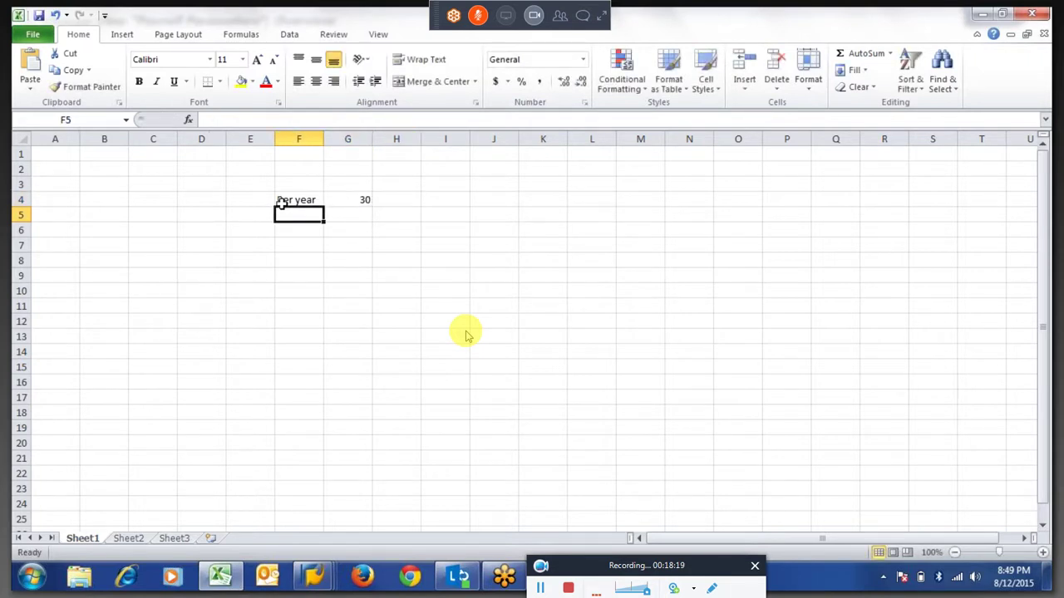
pyautogui.write('Per')
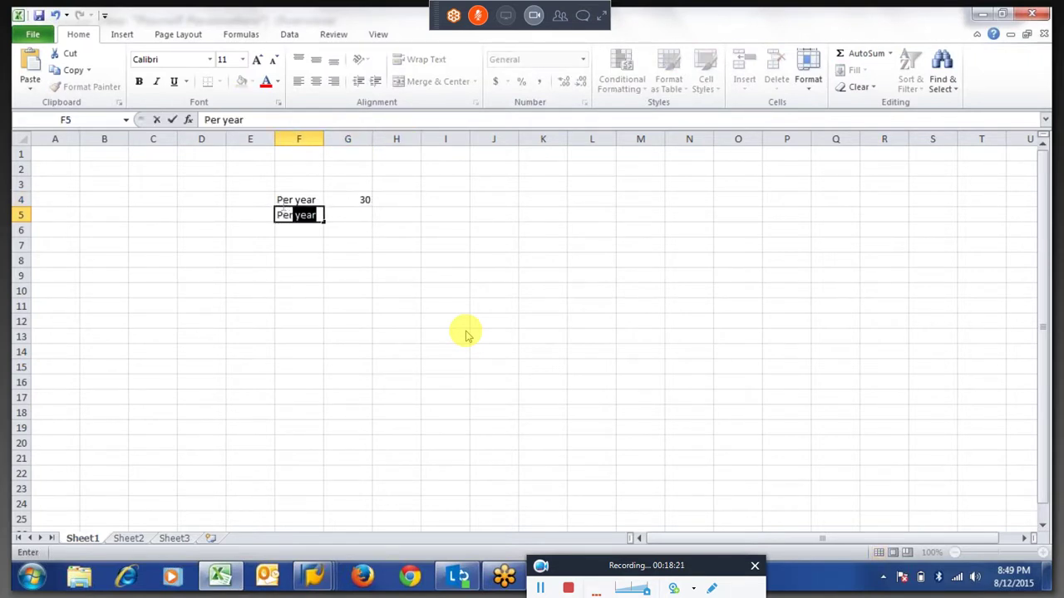
pyautogui.write(' Month')
pyautogui.press('Tab')
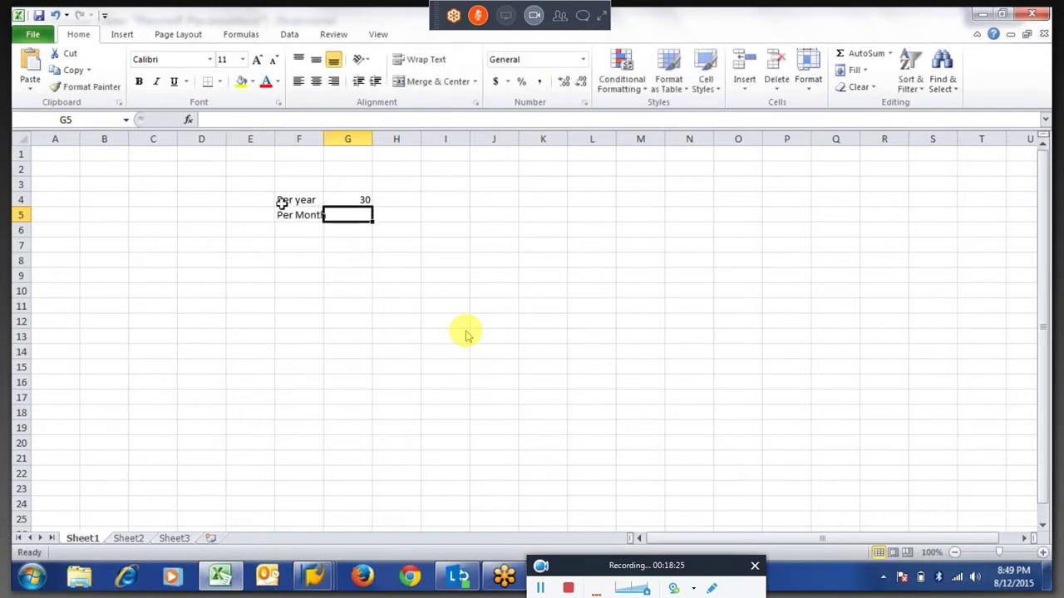
pyautogui.doubleClick(325, 138)
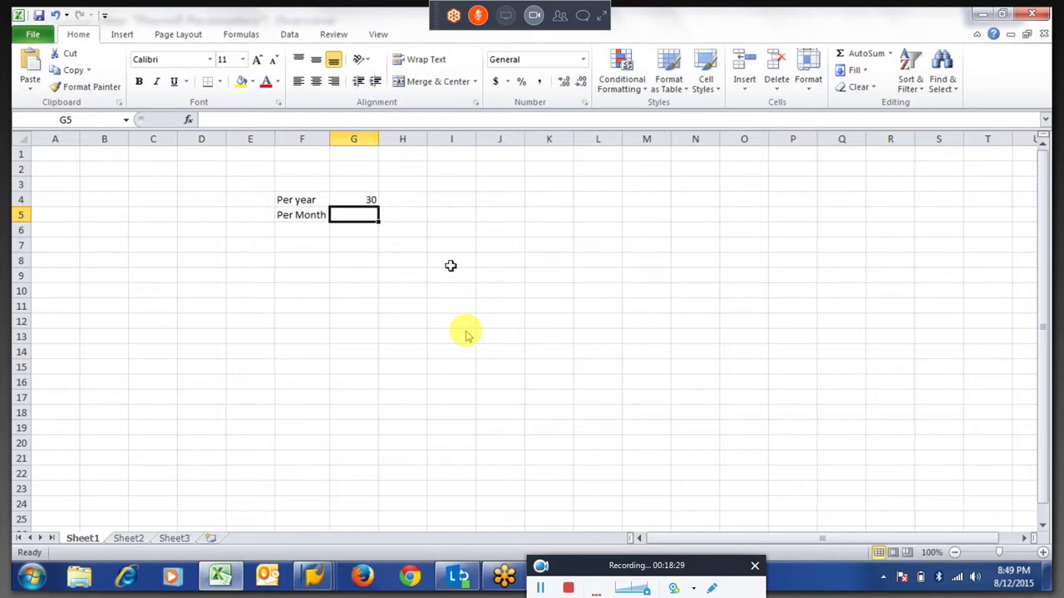
pyautogui.write('=G4/12')
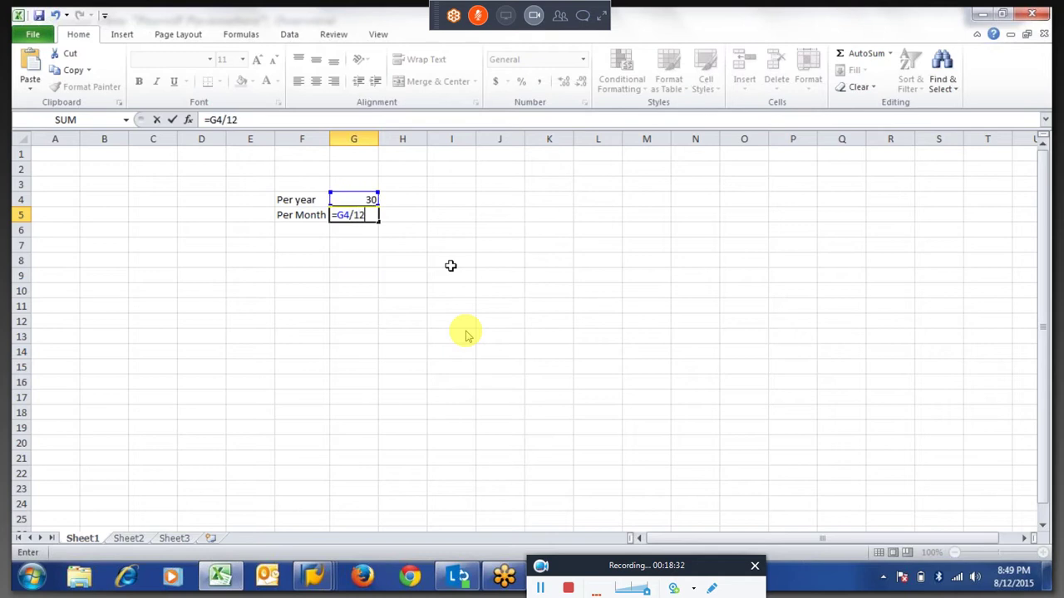
pyautogui.press('Return')
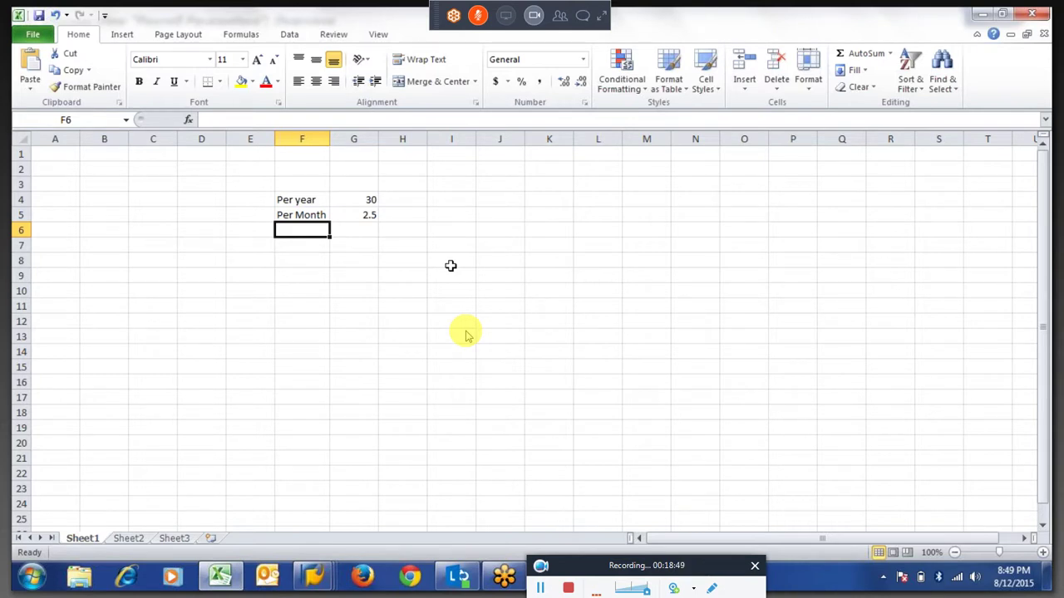
# Review the Per year and Per Month entries in F4:G5, and switch back to the SAP payroll parameters view.
pyautogui.press('Up')
pyautogui.press('Up')
pyautogui.press('Down')
pyautogui.press('Right')
pyautogui.press('Up')
pyautogui.press('Left')
pyautogui.press('Down')
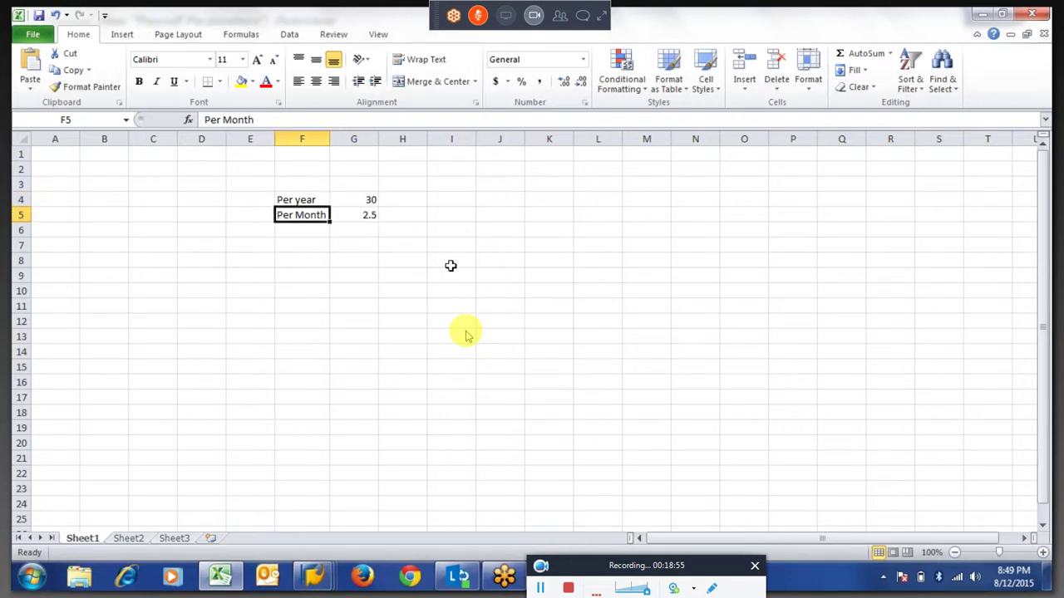
pyautogui.press('Up')
pyautogui.press('Right')
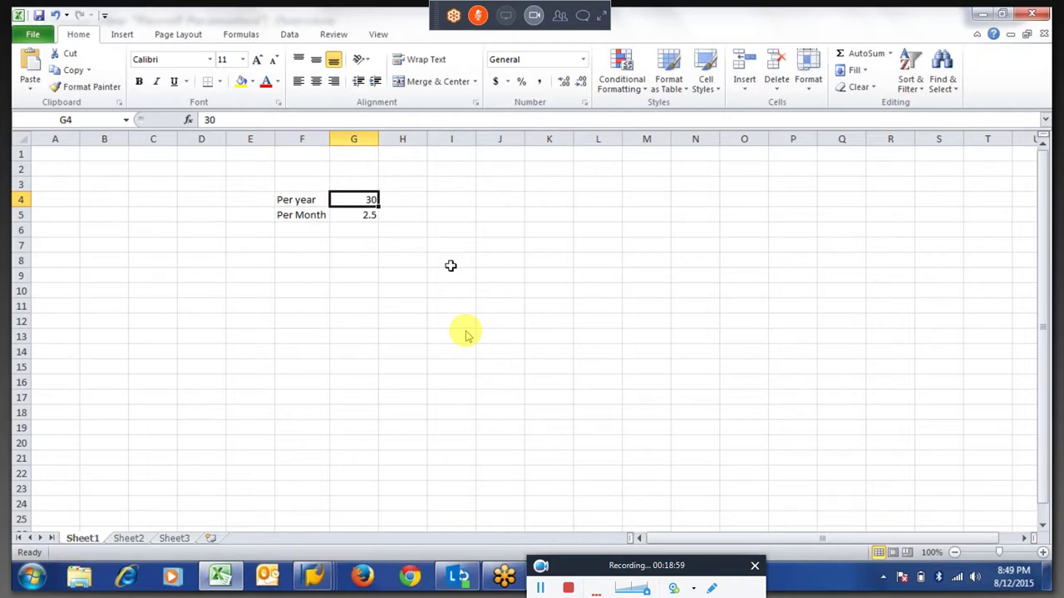
pyautogui.hotkey('alt', 'Tab')
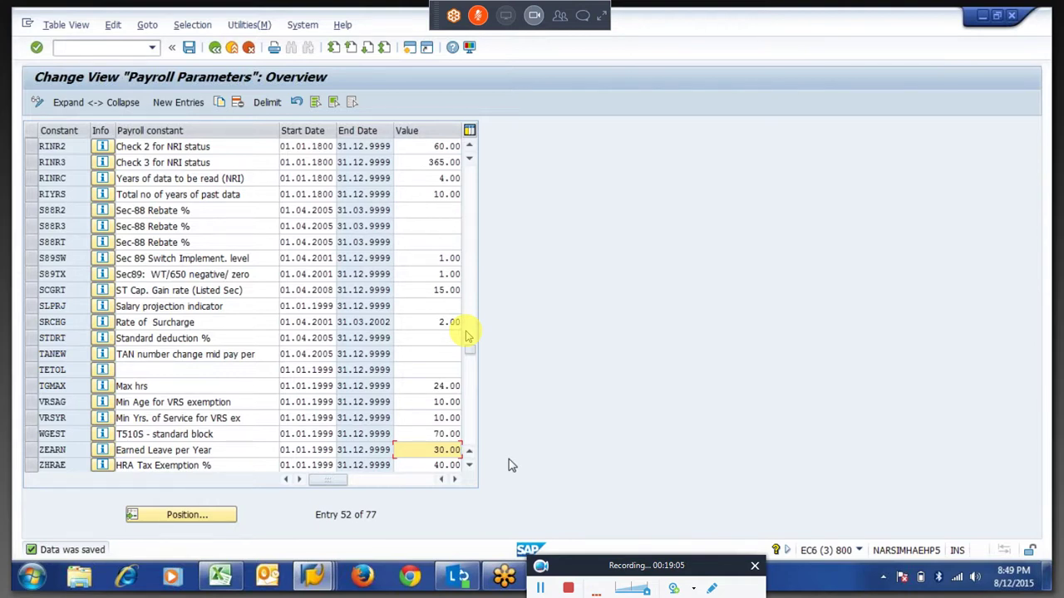
# Leave the payroll parameters view, exit the old evaluation log, and rerun time evaluation for 01.04.2015 to 30.04.2015.
pyautogui.press('Return')
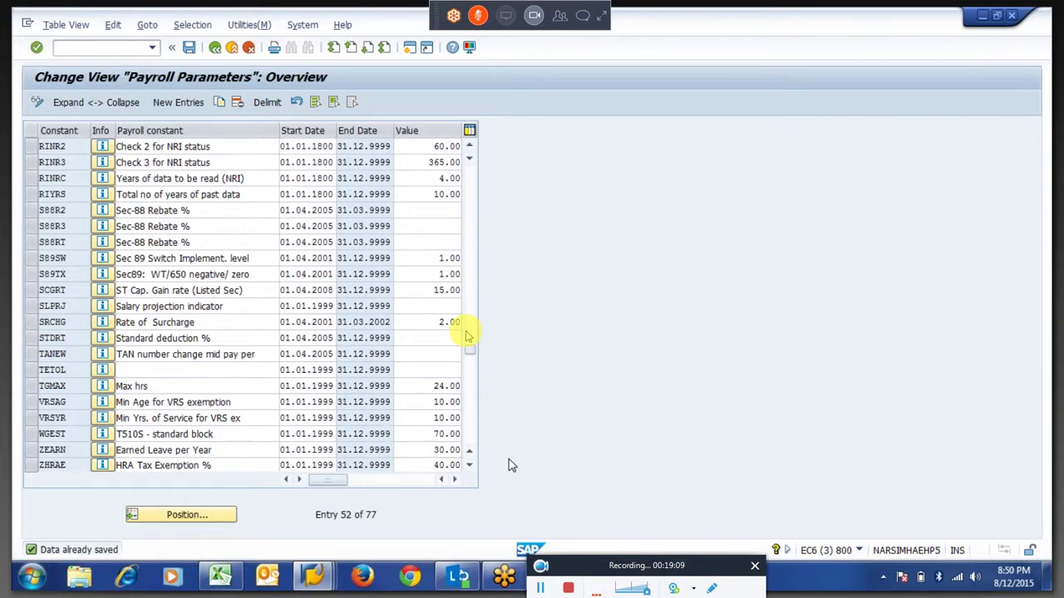
pyautogui.press('F3')
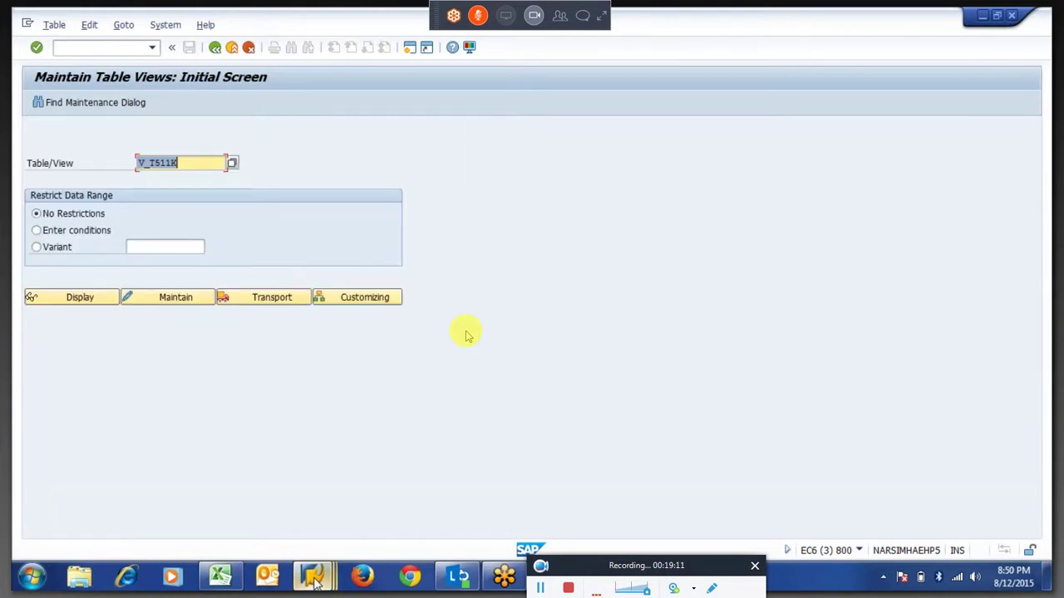
pyautogui.click(314, 582)
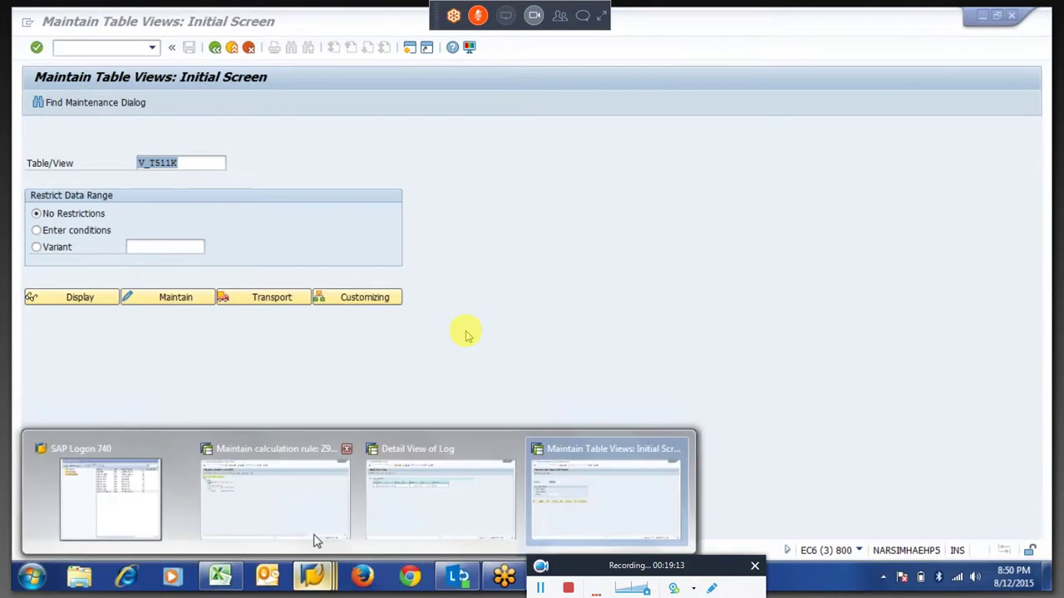
pyautogui.moveTo(276, 515)
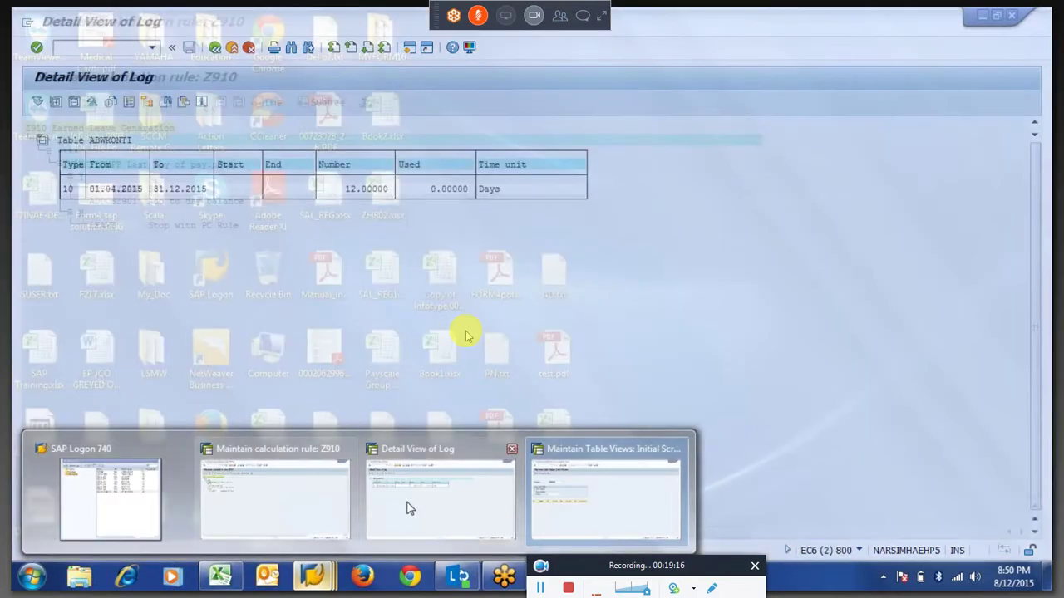
pyautogui.click(409, 509)
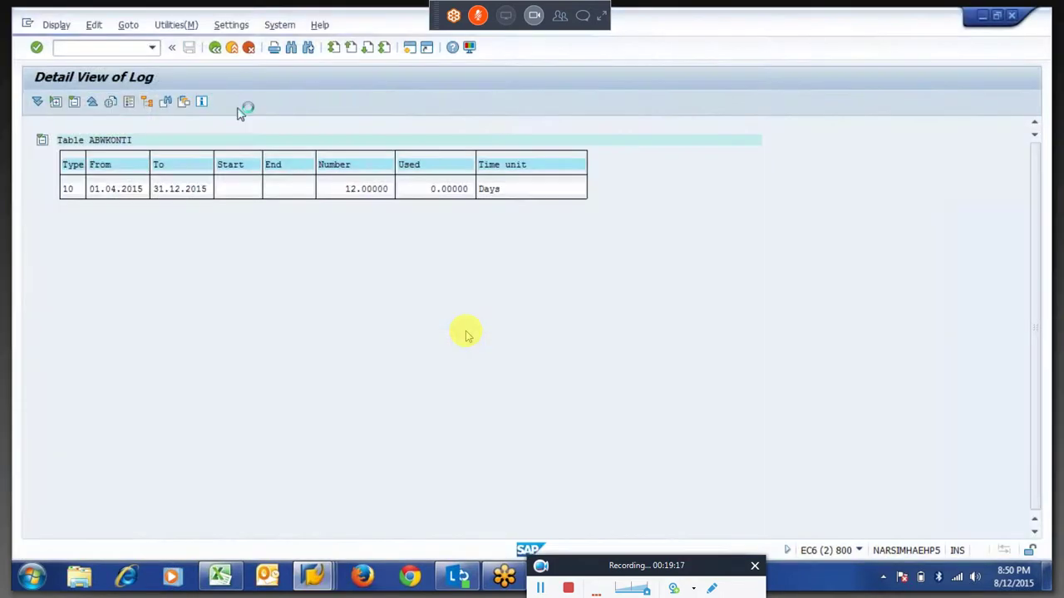
pyautogui.click(215, 47)
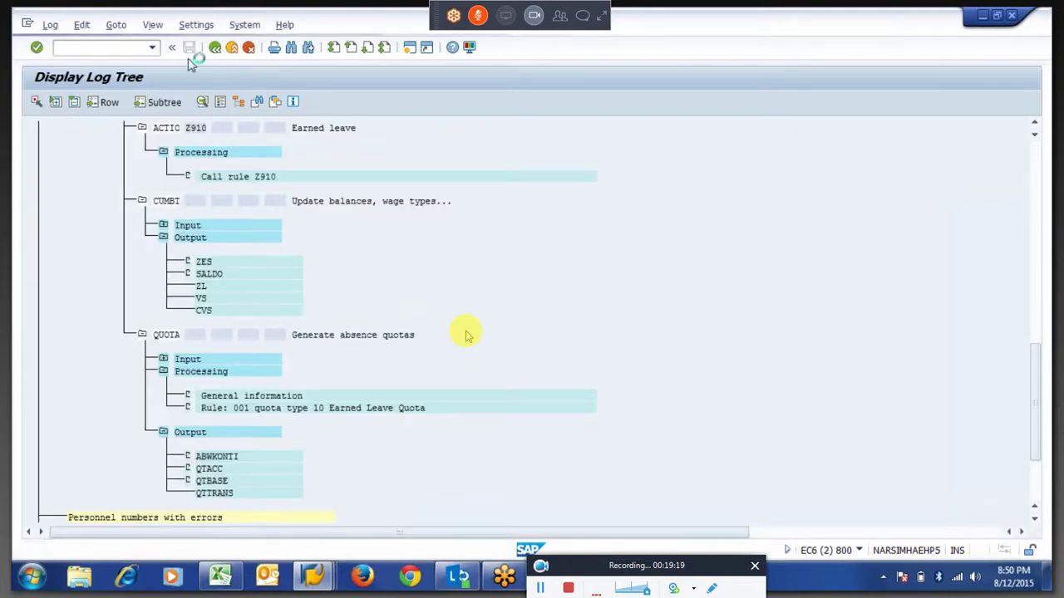
pyautogui.press('F3')
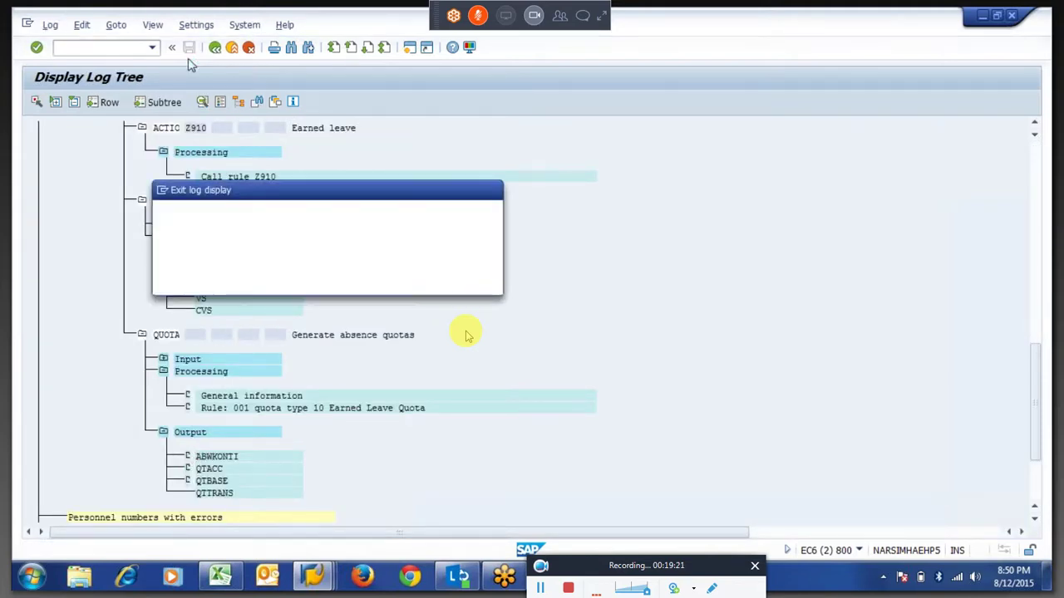
pyautogui.click(228, 281)
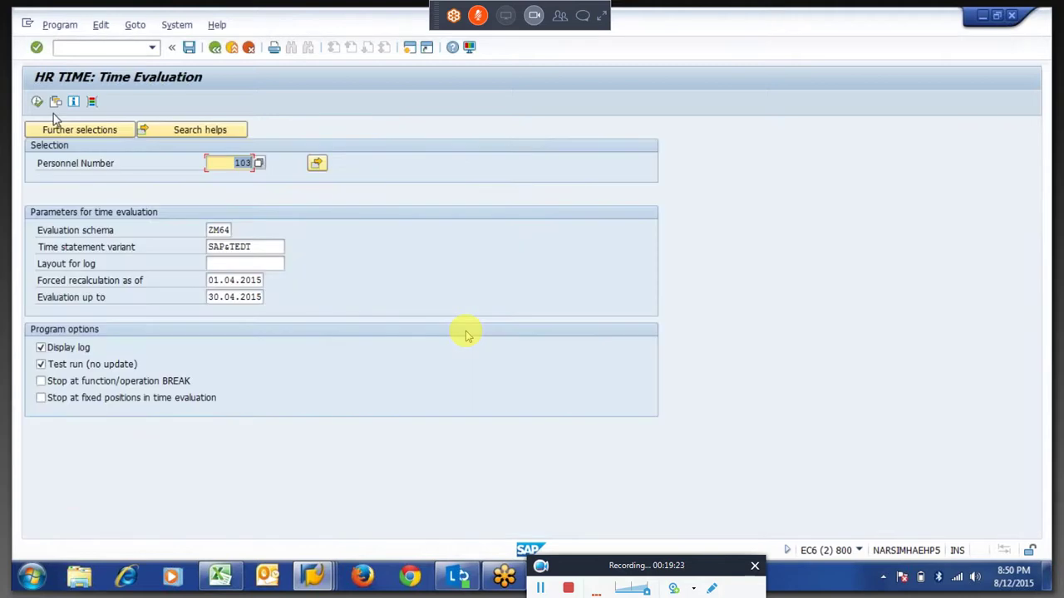
pyautogui.click(37, 101)
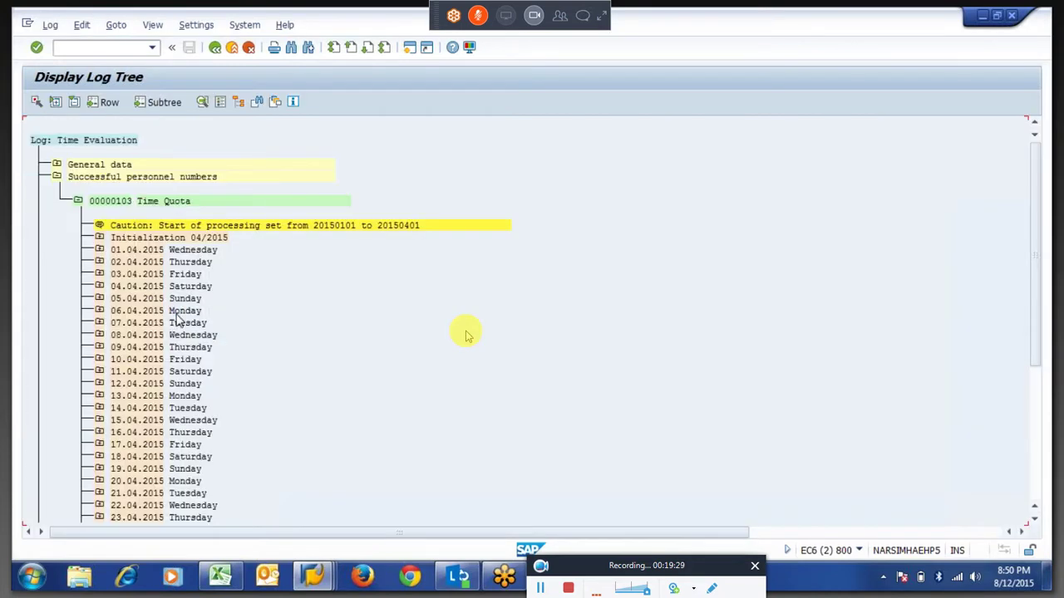
# In the log for 30.04.2015, expand Manage time accounts down to the QUOTA output and display the ABWKONTI table.
pyautogui.scroll(-10, 465, 335)
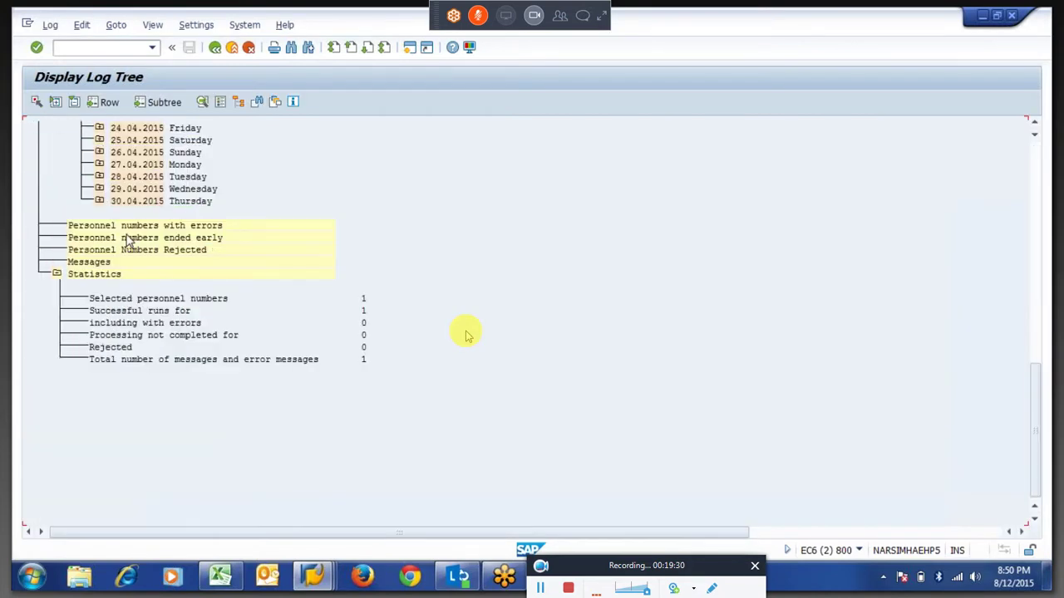
pyautogui.click(99, 201)
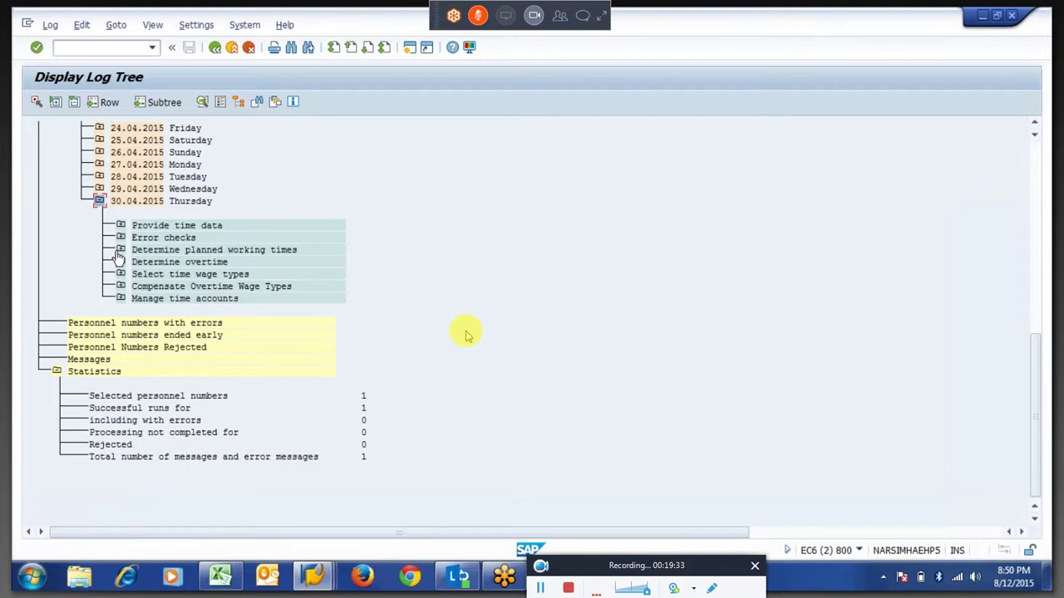
pyautogui.click(120, 299)
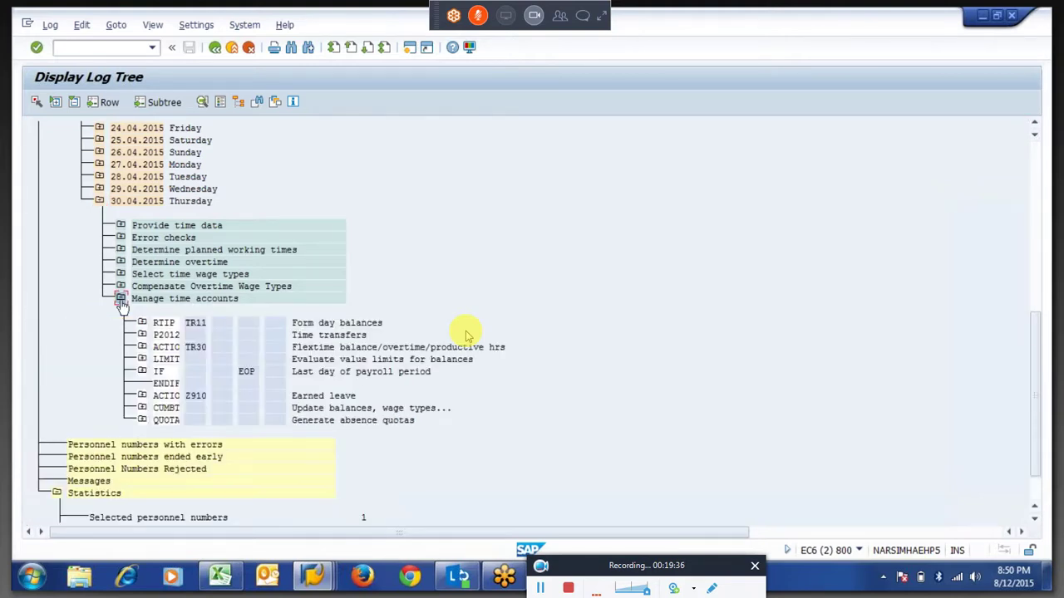
pyautogui.click(142, 421)
pyautogui.click(163, 469)
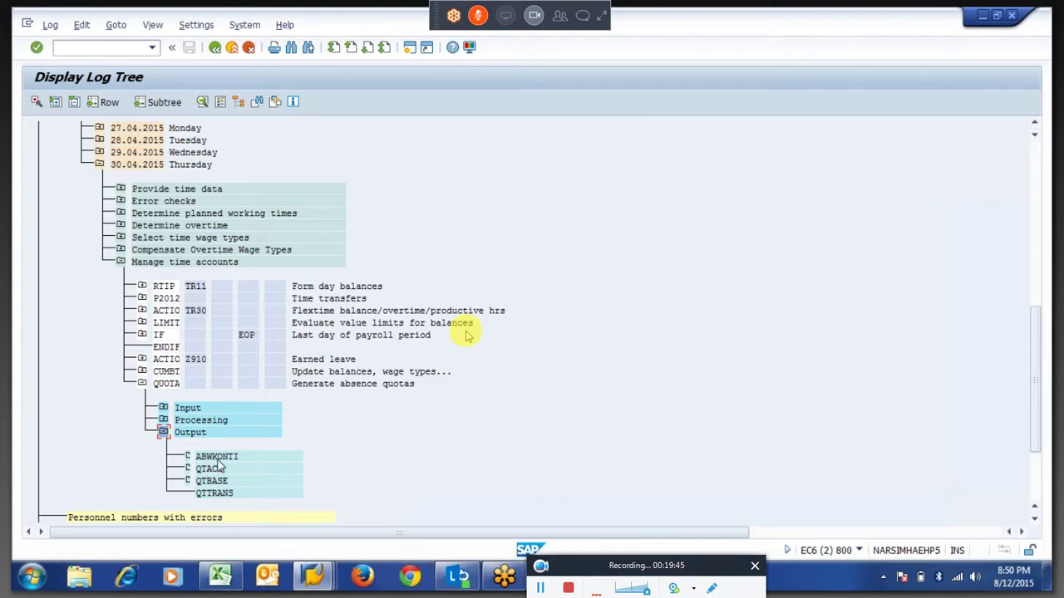
pyautogui.click(216, 459)
pyautogui.doubleClick(230, 460)
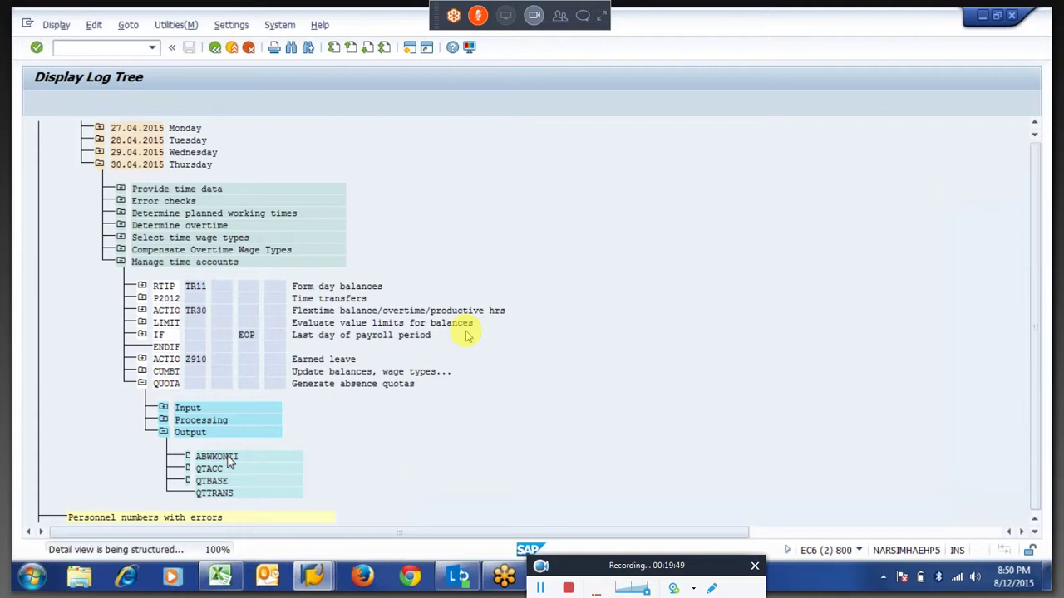
# Examine the quota type 10 number in the ABWKONTI table, and exit the log to the evaluation selection screen.
pyautogui.moveTo(347, 193); pyautogui.dragTo(397, 195)
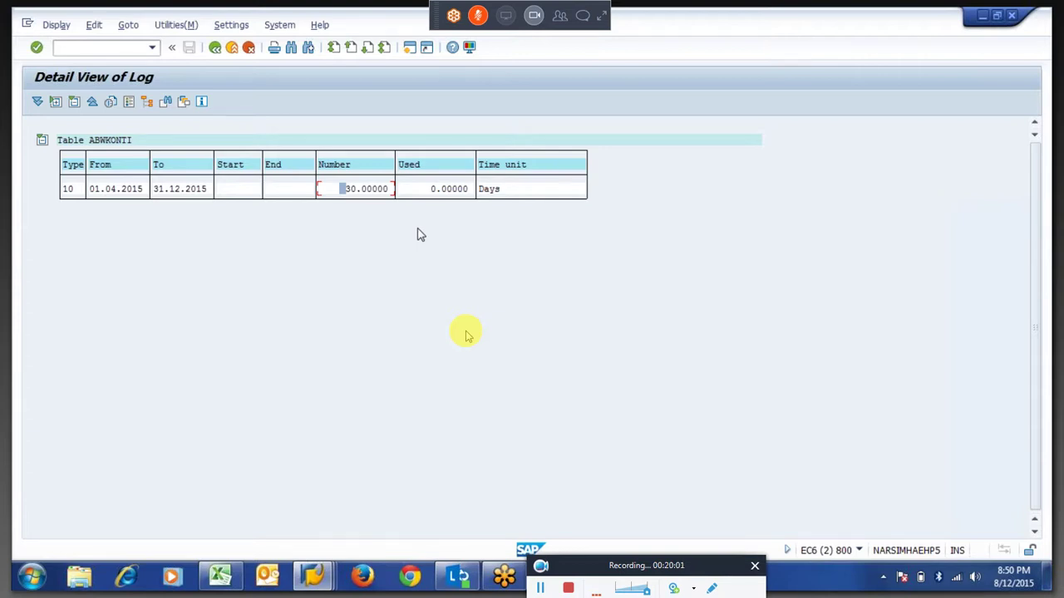
pyautogui.moveTo(343, 193); pyautogui.dragTo(391, 191)
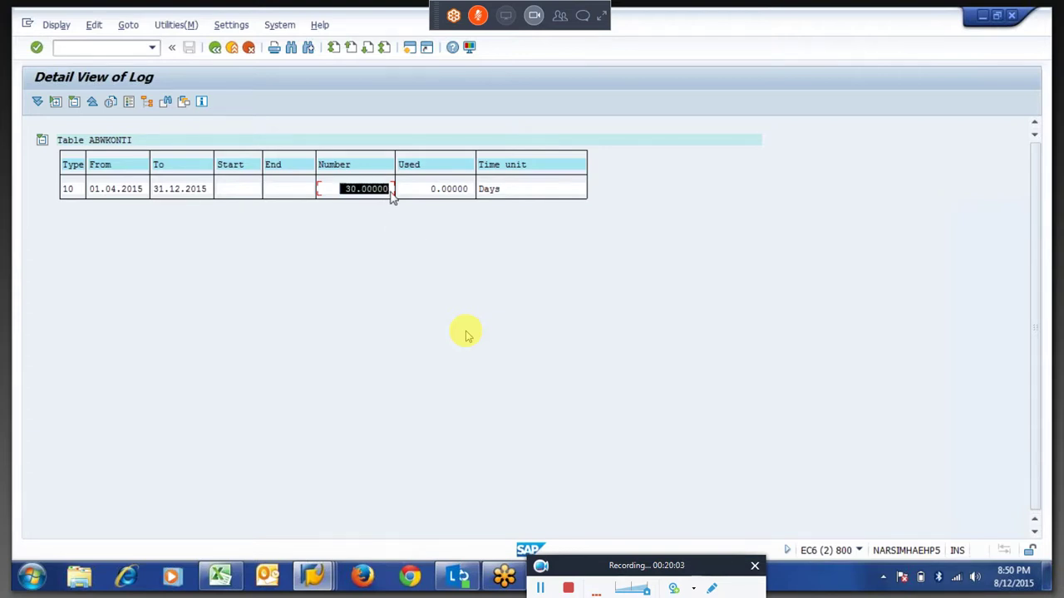
pyautogui.press('Left')
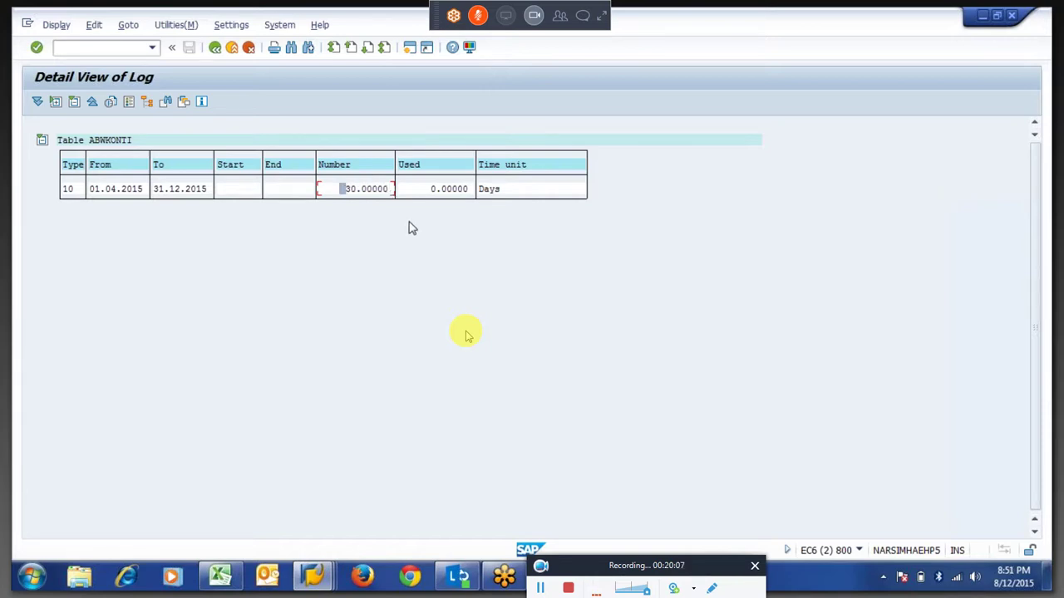
pyautogui.moveTo(344, 195); pyautogui.dragTo(391, 204)
pyautogui.click(214, 48)
pyautogui.click(214, 47)
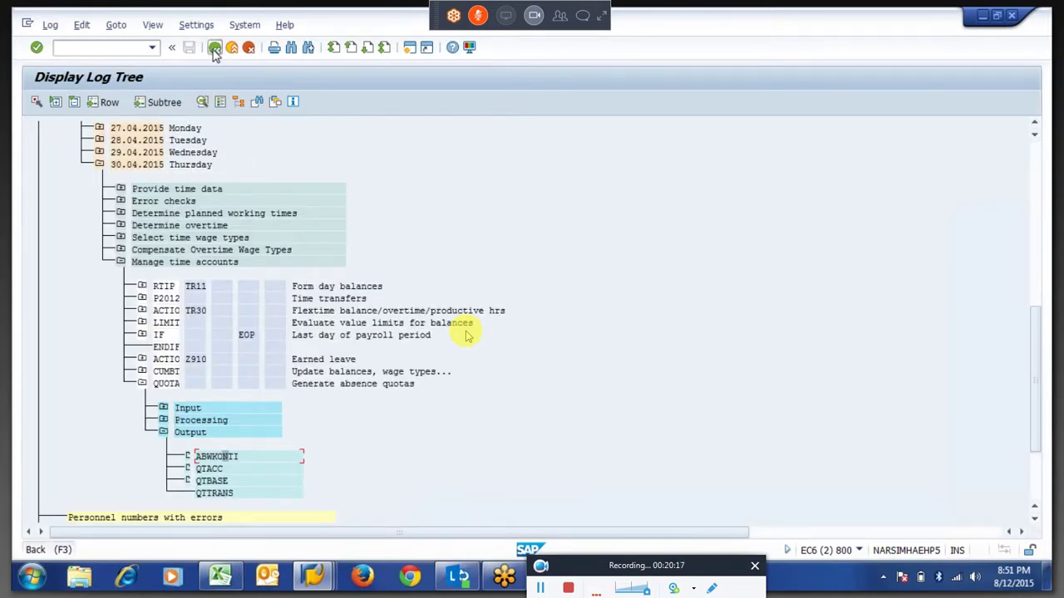
pyautogui.press('Return')
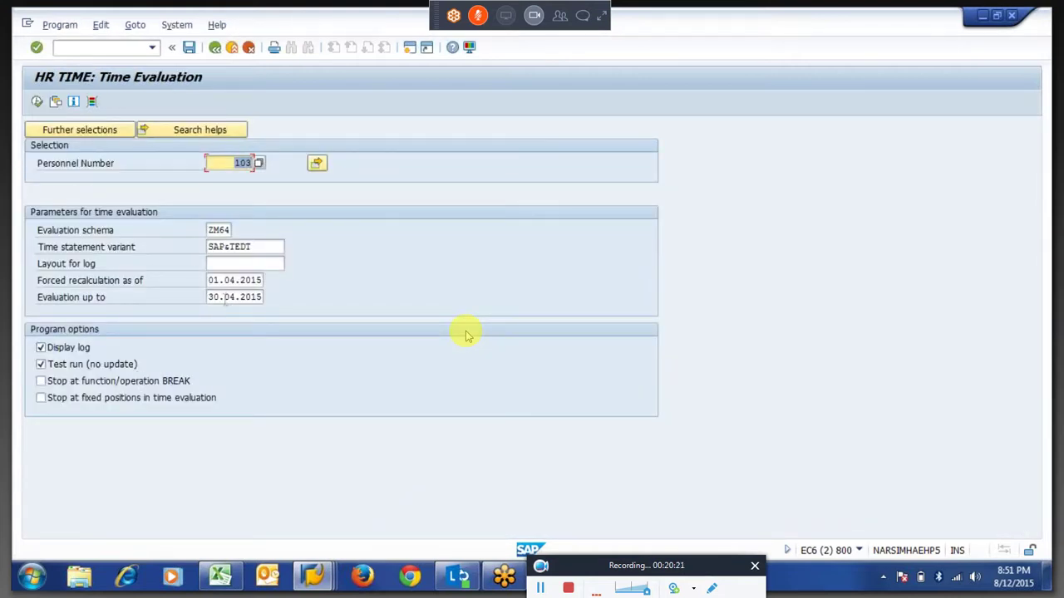
# Set the evaluation end date to 31.05.2015 and execute the time evaluation.
pyautogui.click(224, 297)
pyautogui.press('BackSpace')
pyautogui.write('1')
pyautogui.press('BackSpace')
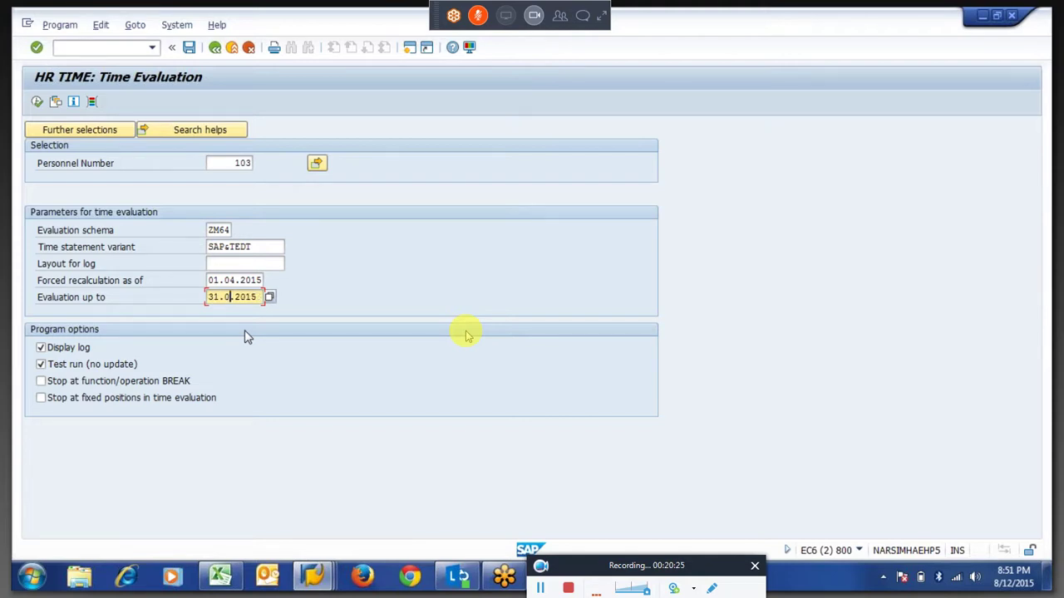
pyautogui.write('5')
pyautogui.press('Return')
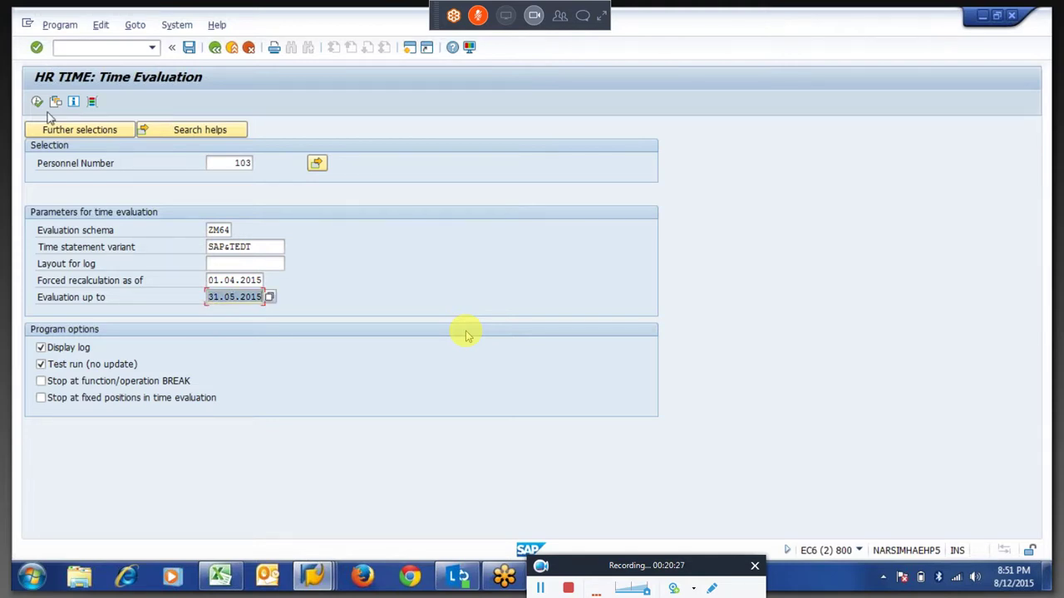
pyautogui.click(38, 102)
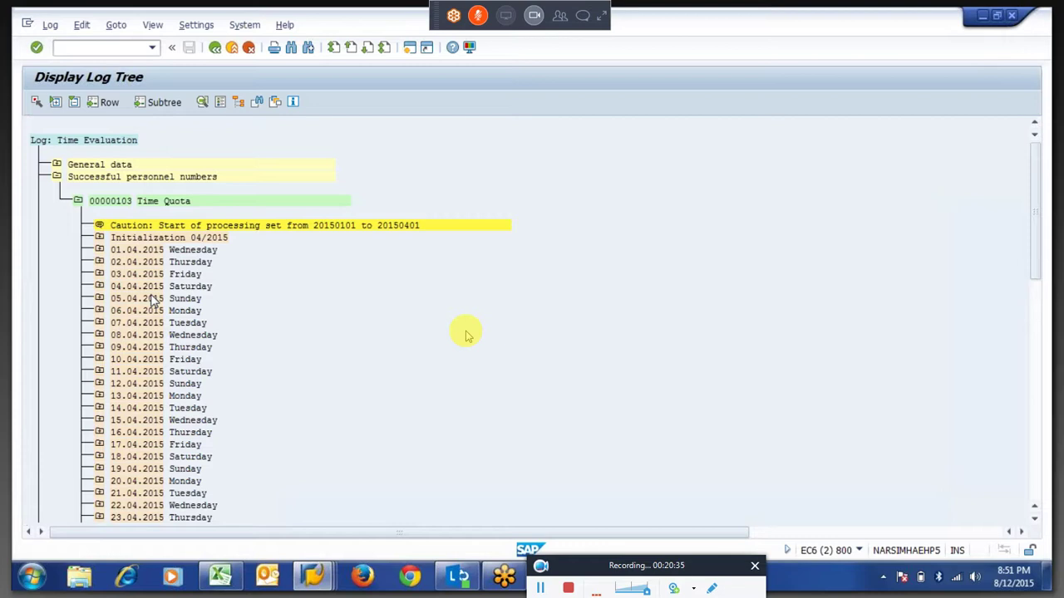
# Check the ABWKONTI table in the QUOTA output for 31.05.2015, and exit the log to the selection screen.
pyautogui.scroll(-20, 152, 300)
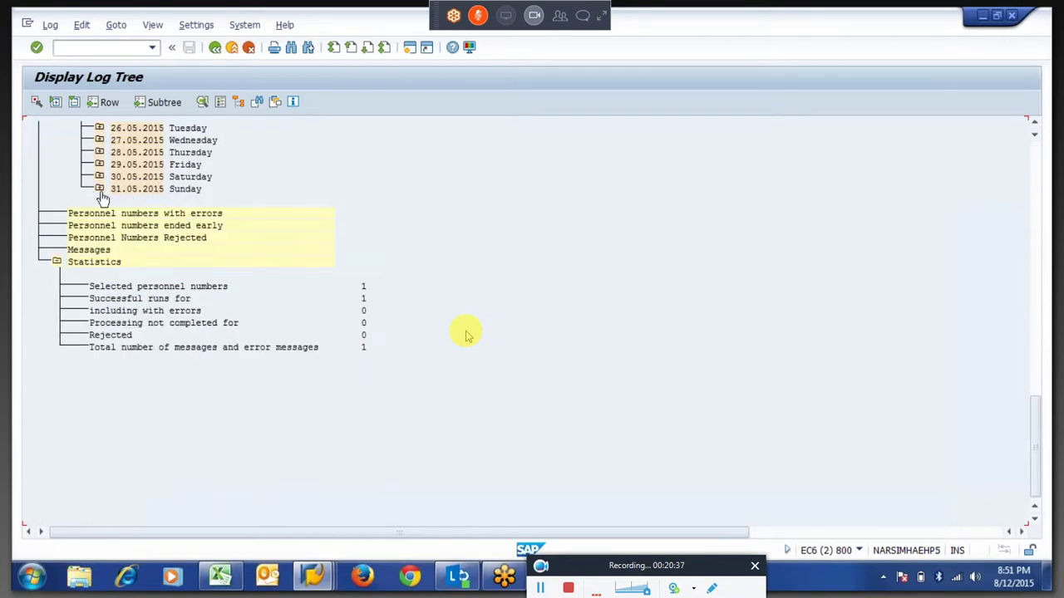
pyautogui.click(99, 190)
pyautogui.click(121, 286)
pyautogui.click(142, 407)
pyautogui.click(162, 457)
pyautogui.click(224, 458)
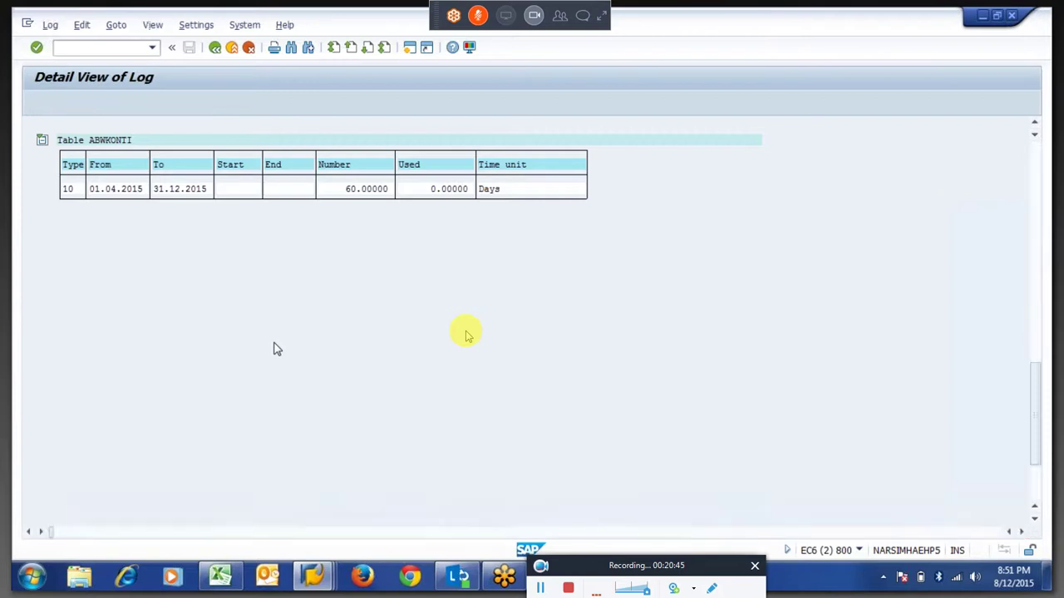
pyautogui.press('F3')
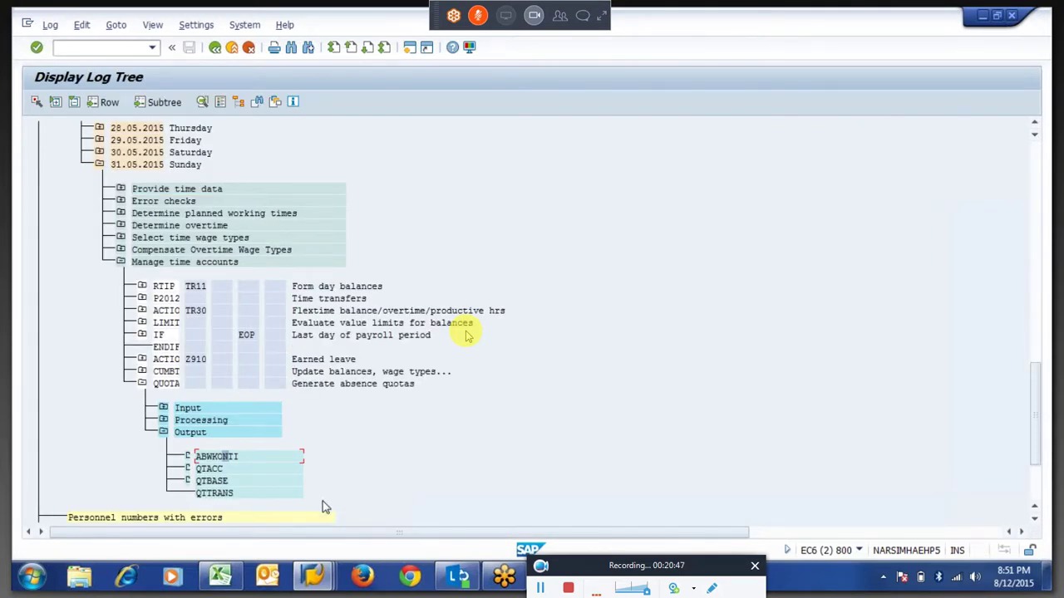
pyautogui.press('F3')
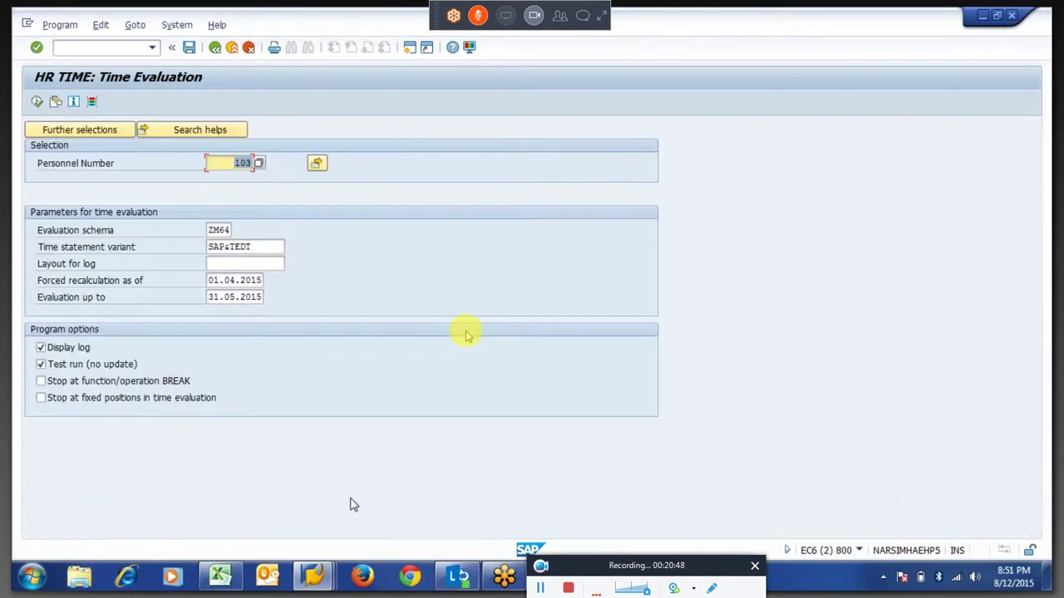
# Set the evaluation end date back to 30.04.2015.
pyautogui.doubleClick(220, 299)
pyautogui.press('Delete')
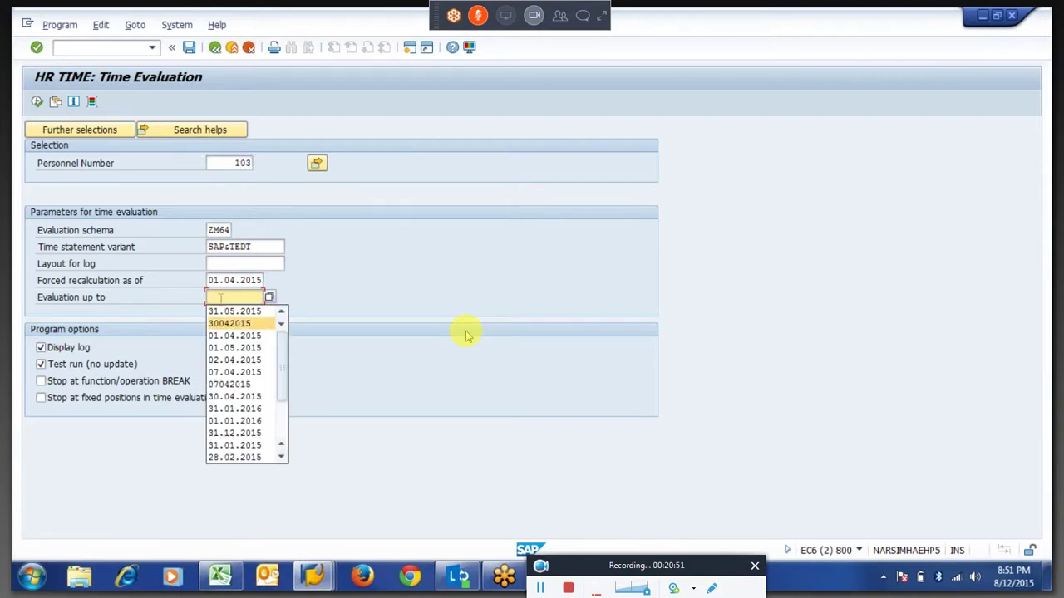
pyautogui.press('Return')
pyautogui.press('Return')
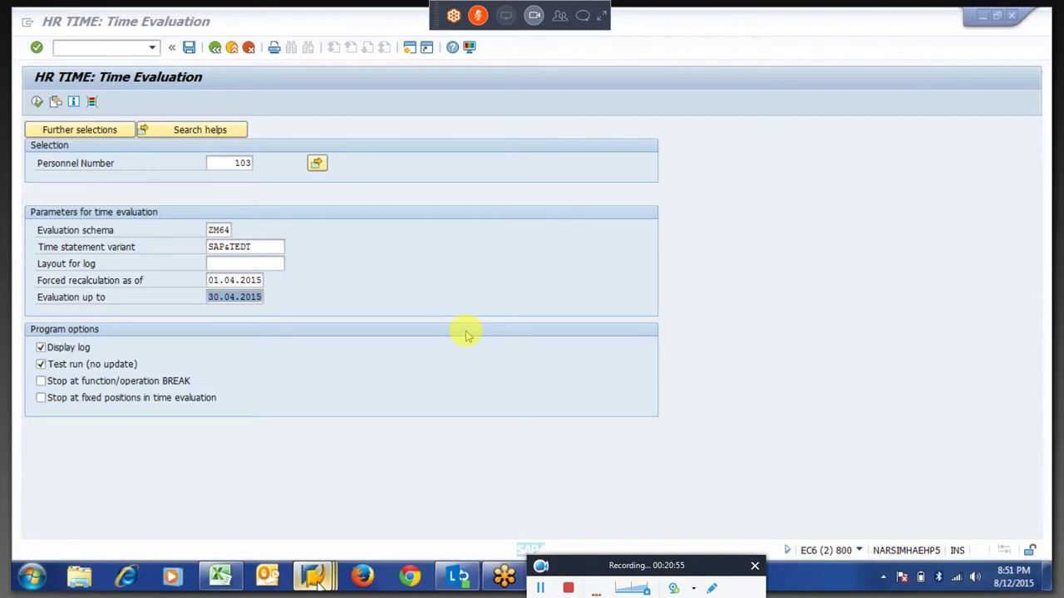
# In calculation rule Z910, insert the operation HRS/12 directly below HRS=CZEARN in the Y branch.
pyautogui.moveTo(313, 576)
pyautogui.click(293, 513)
pyautogui.moveTo(89, 190); pyautogui.dragTo(152, 195)
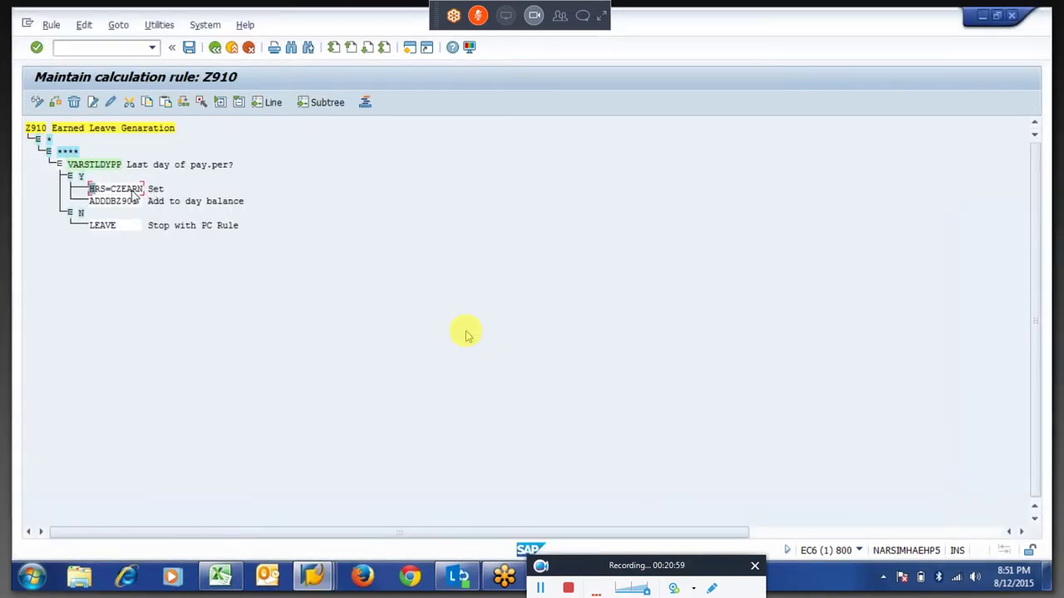
pyautogui.click(129, 191)
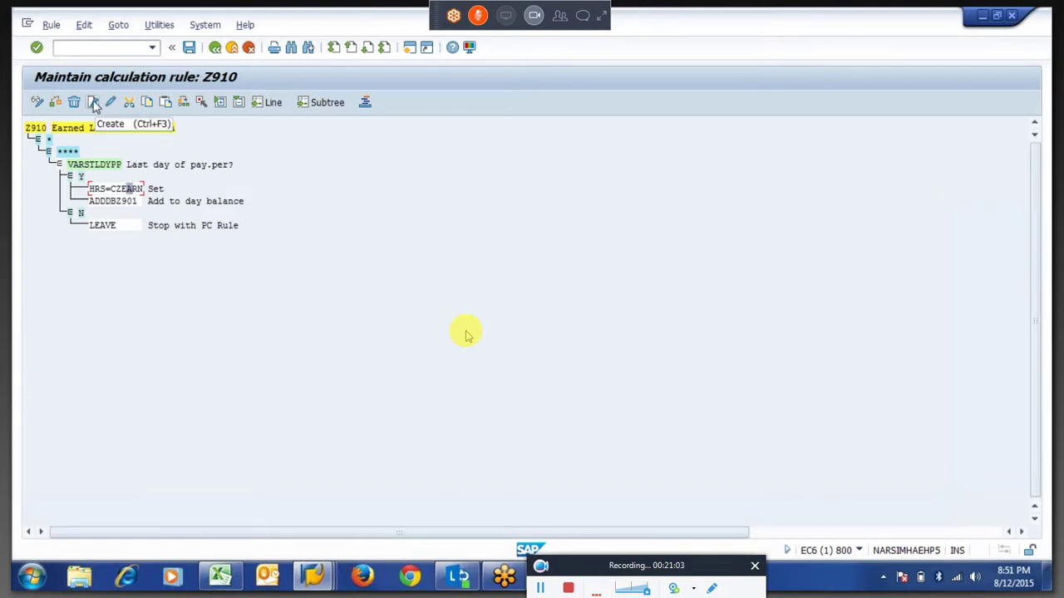
pyautogui.click(94, 102)
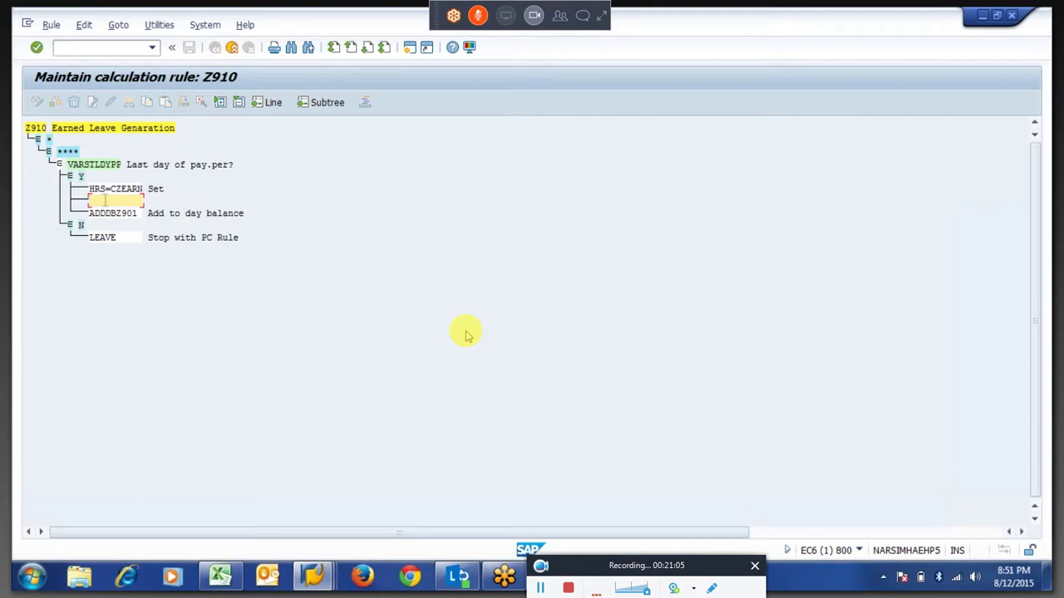
pyautogui.write('HRS/12')
pyautogui.press('Return')
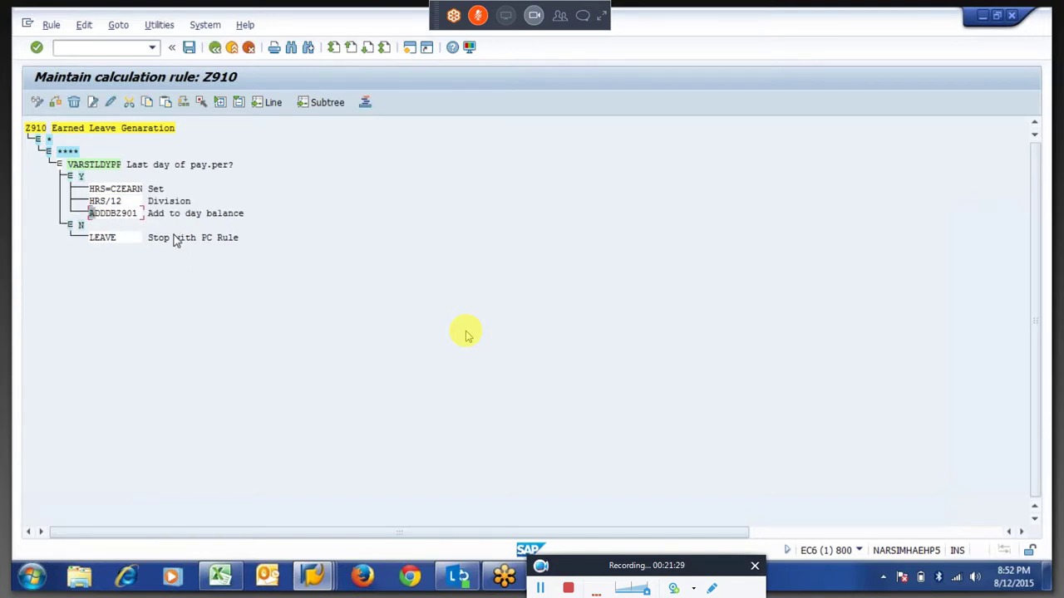
# Review the Y branch operations, save rule Z910, and switch back to the Time Evaluation session.
pyautogui.moveTo(89, 214); pyautogui.dragTo(149, 219)
pyautogui.click(150, 220)
pyautogui.click(119, 202)
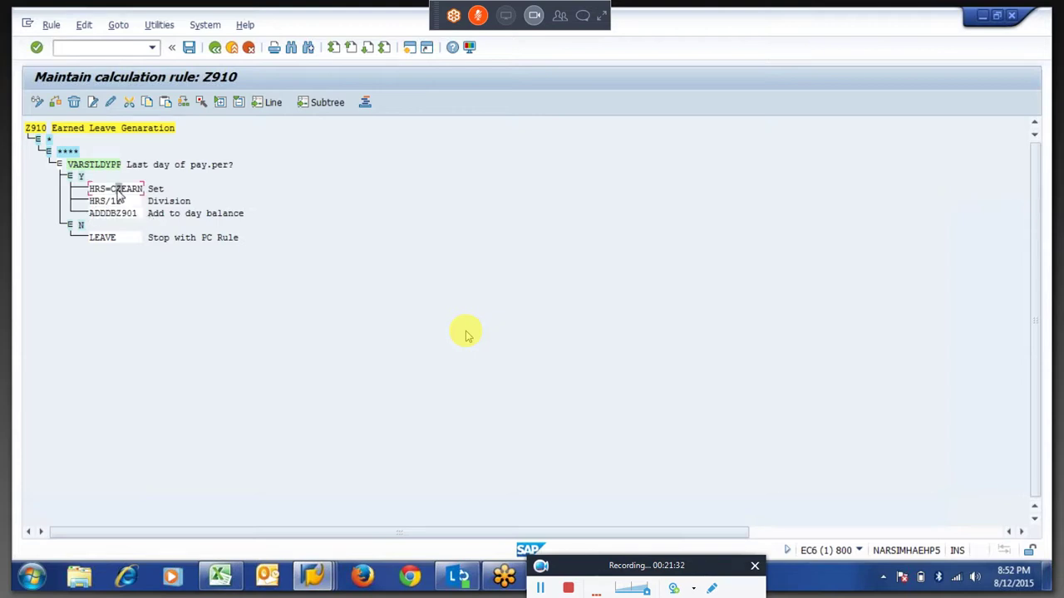
pyautogui.moveTo(93, 216); pyautogui.dragTo(146, 218)
pyautogui.click(141, 224)
pyautogui.click(190, 48)
pyautogui.press('Return')
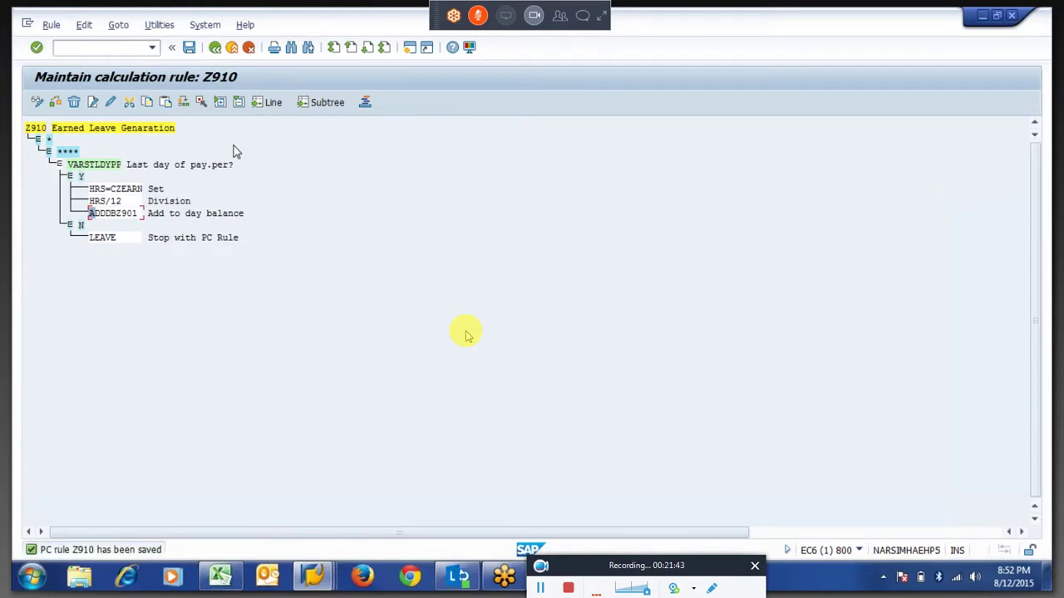
pyautogui.hotkey('alt', 'Tab')
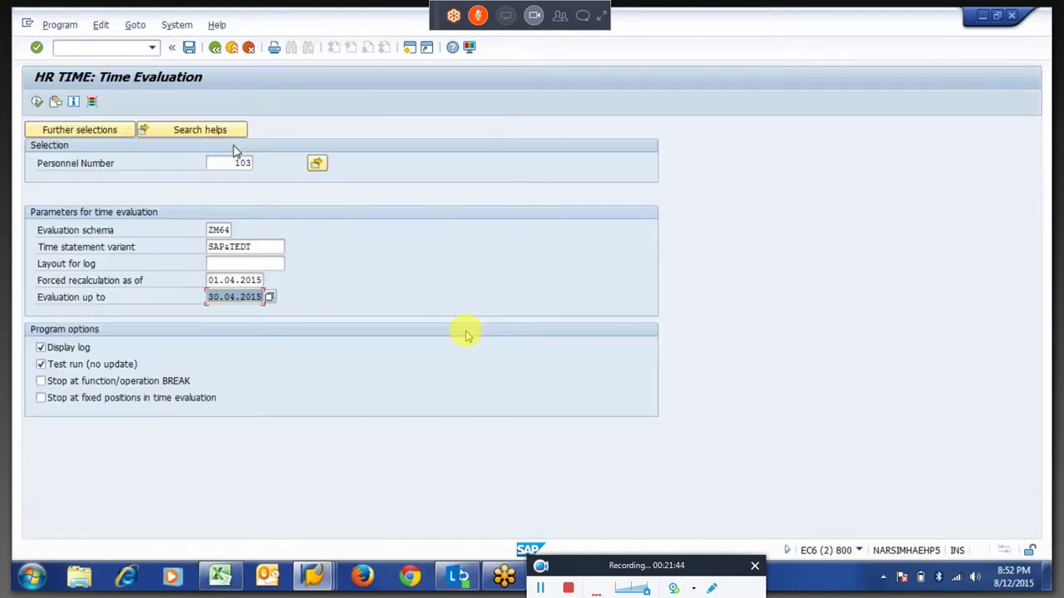
# Run time evaluation for personnel number 103 and expand the Manage time accounts node under 30.04.2015 in the log.
pyautogui.click(37, 103)
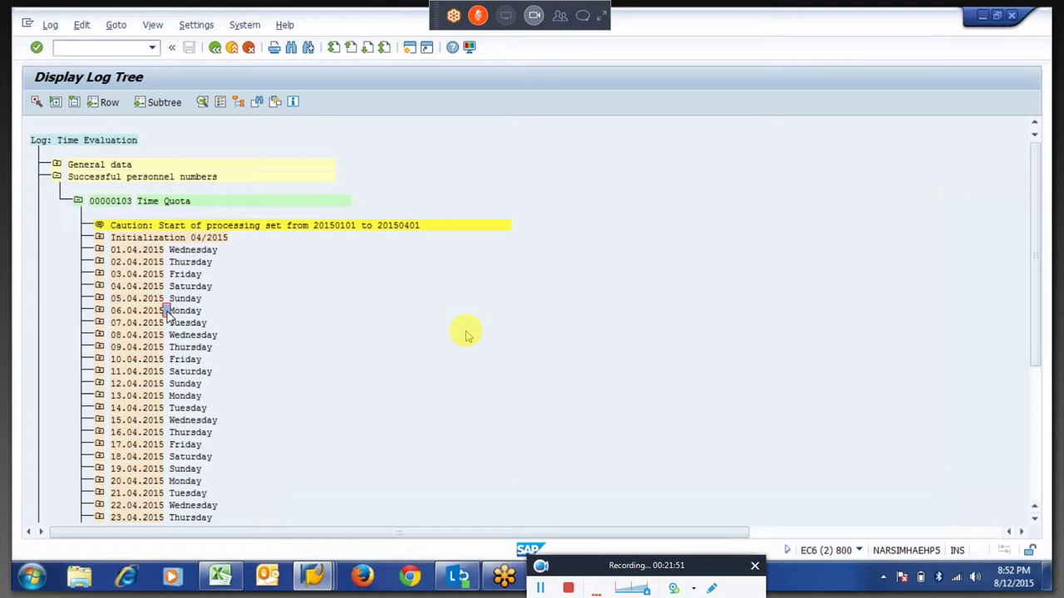
pyautogui.scroll(-10, 166, 314)
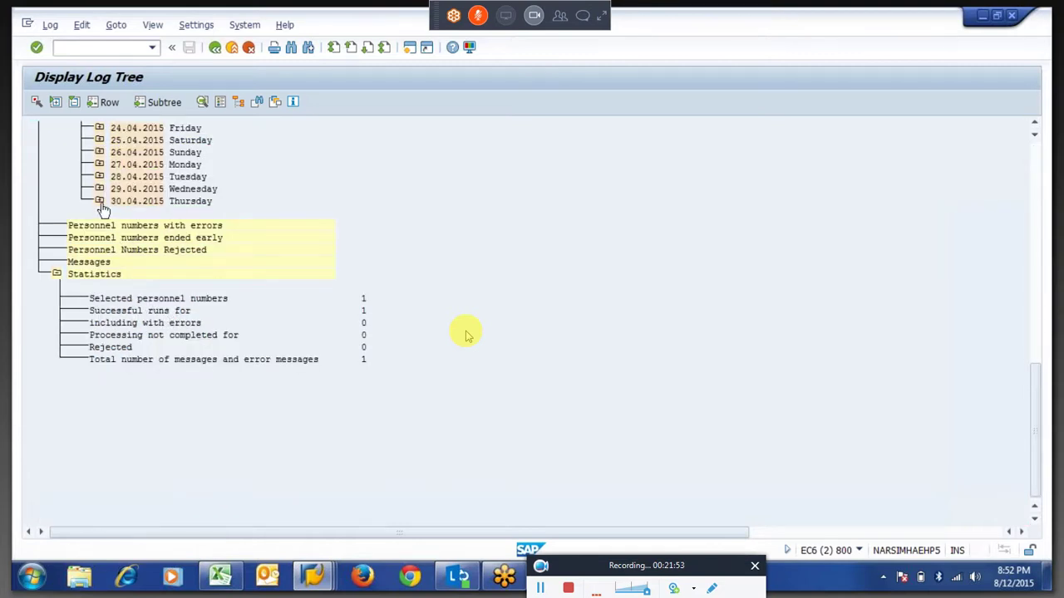
pyautogui.click(99, 201)
pyautogui.click(120, 300)
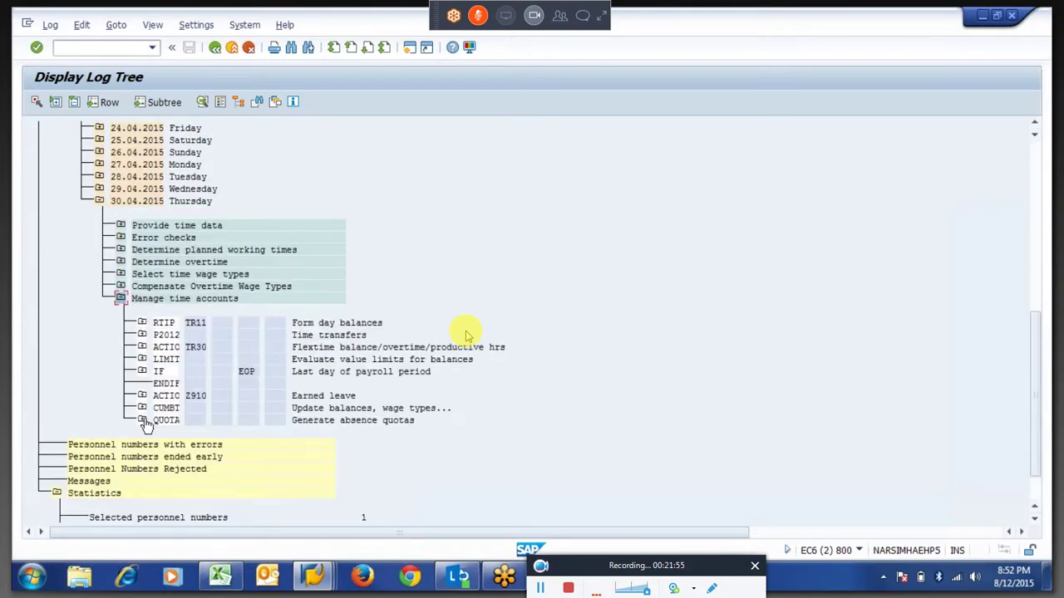
# Examine the HRS=CZEARN, HRS/12 and ADDDBZ901 operations in the Z910 rule call details, and return to the log tree.
pyautogui.click(141, 397)
pyautogui.click(164, 419)
pyautogui.doubleClick(246, 446)
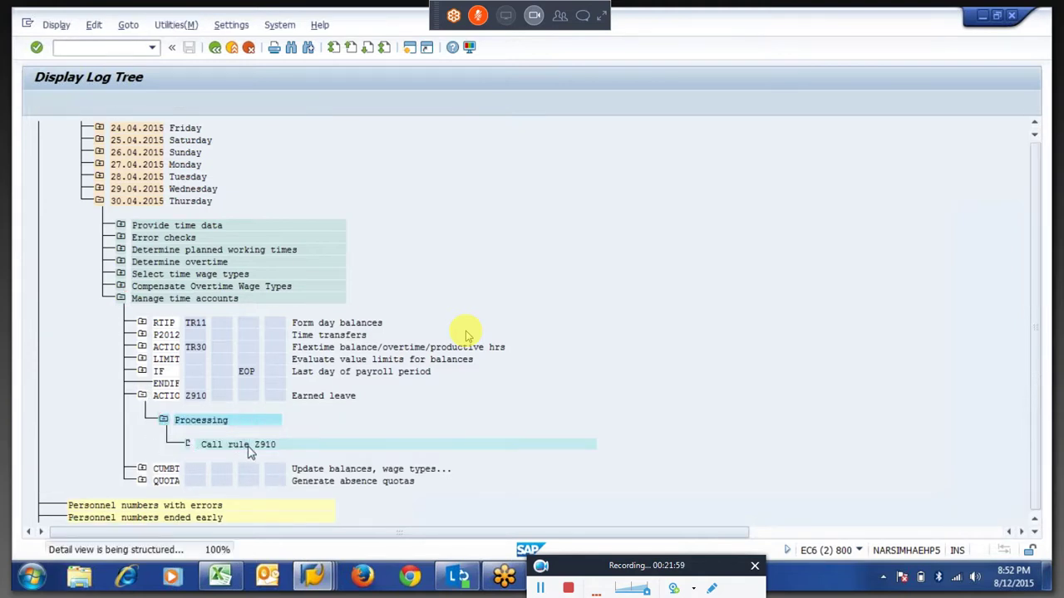
pyautogui.moveTo(212, 207); pyautogui.dragTo(266, 191)
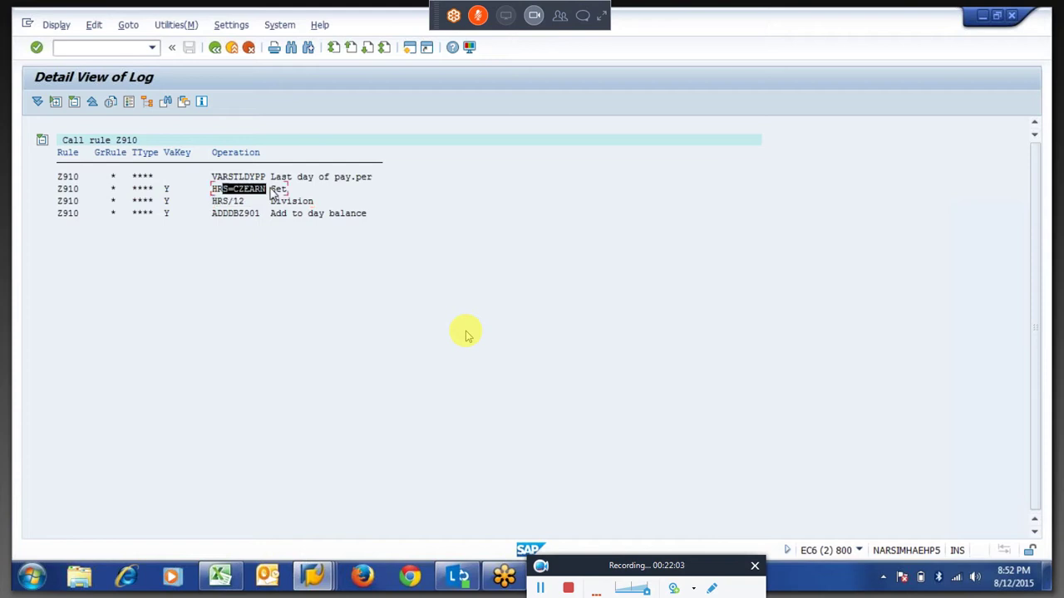
pyautogui.moveTo(208, 201); pyautogui.dragTo(259, 211)
pyautogui.click(213, 214)
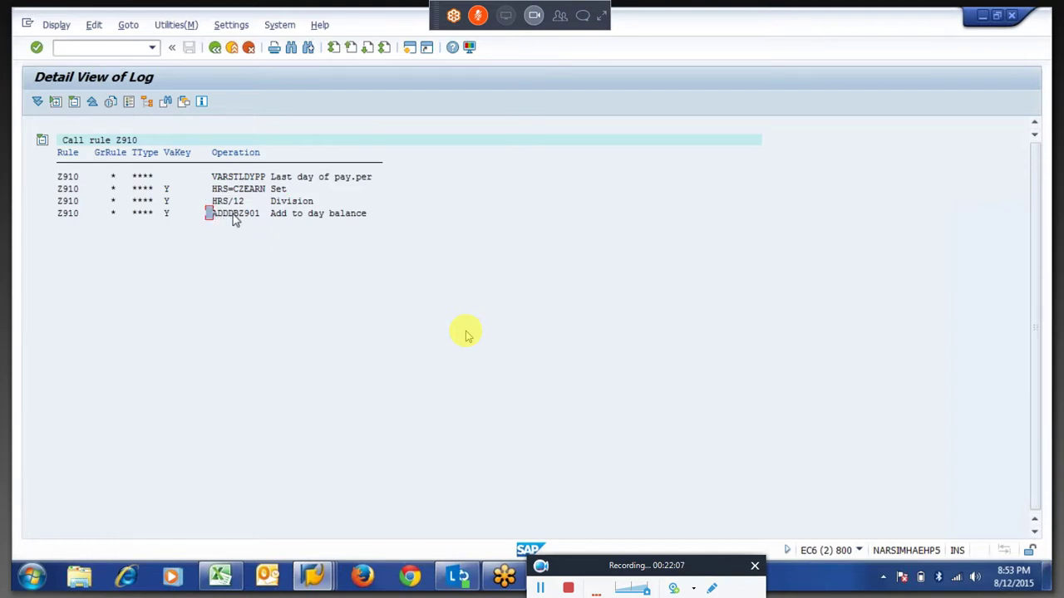
pyautogui.click(214, 47)
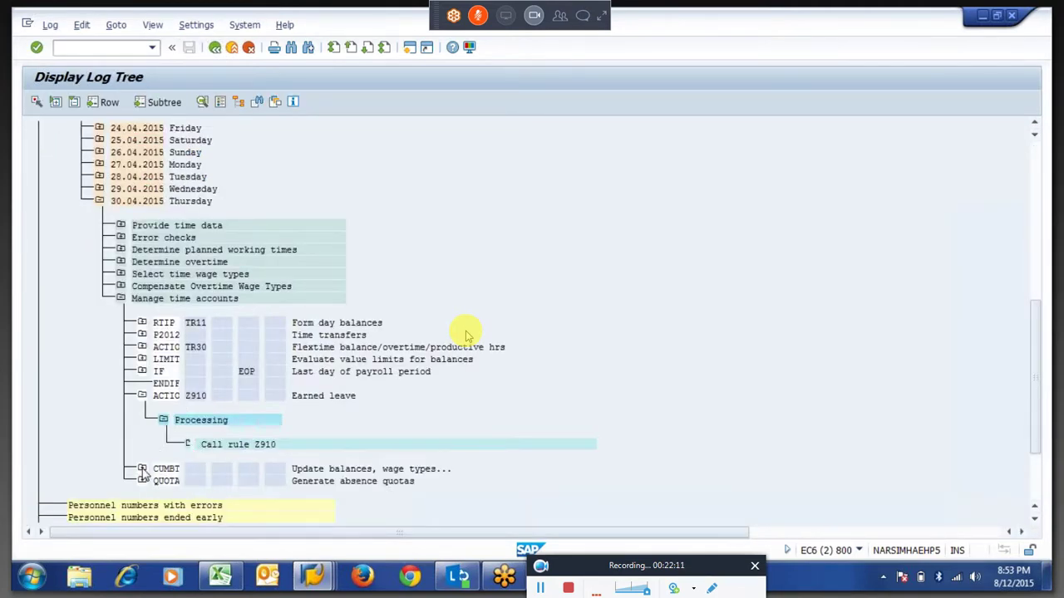
# Check the Z901 Earned Leave entry for day 30 in the ZES table of the CUMBT output.
pyautogui.click(142, 468)
pyautogui.click(164, 494)
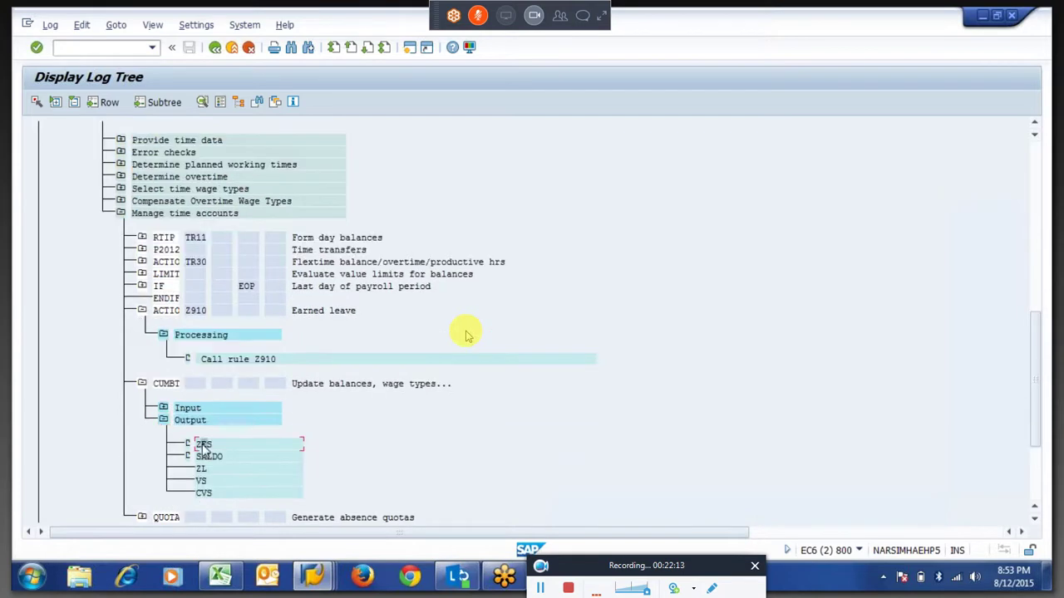
pyautogui.doubleClick(203, 447)
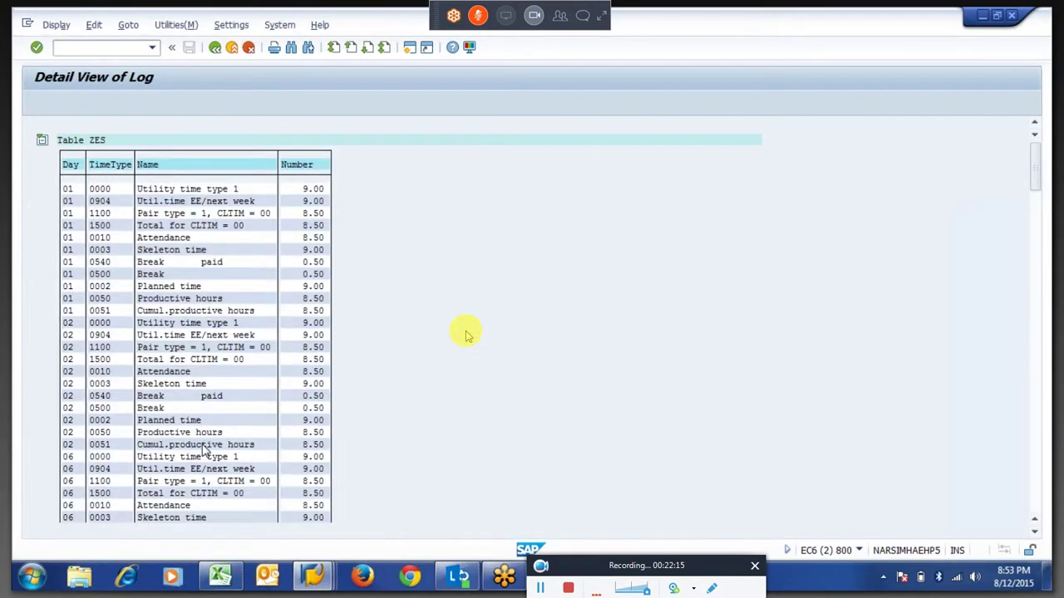
pyautogui.scroll(-15, 466, 335)
pyautogui.scroll(-20, 465, 334)
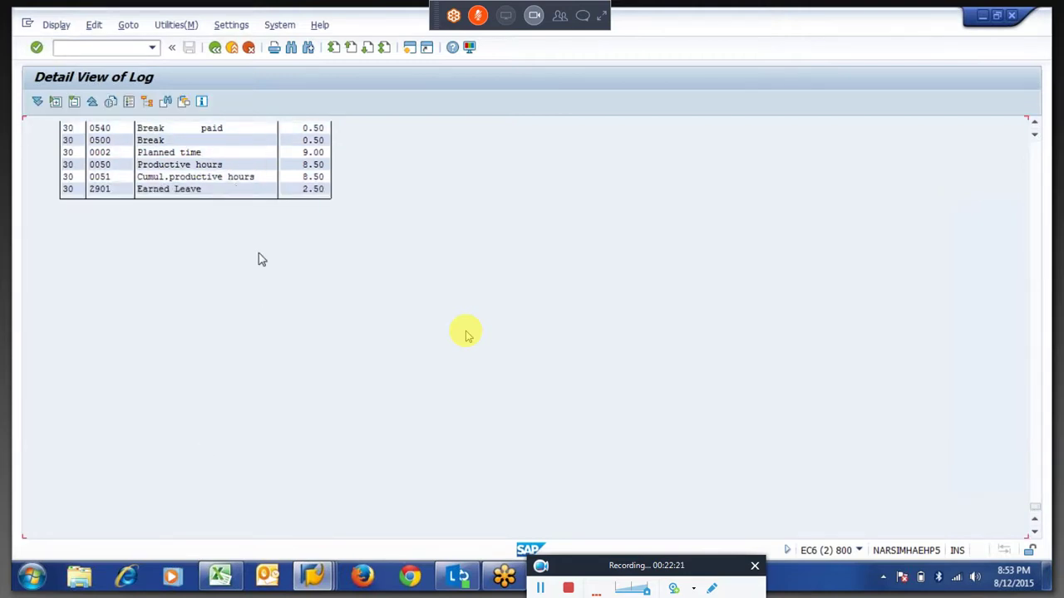
pyautogui.moveTo(302, 190); pyautogui.dragTo(335, 200)
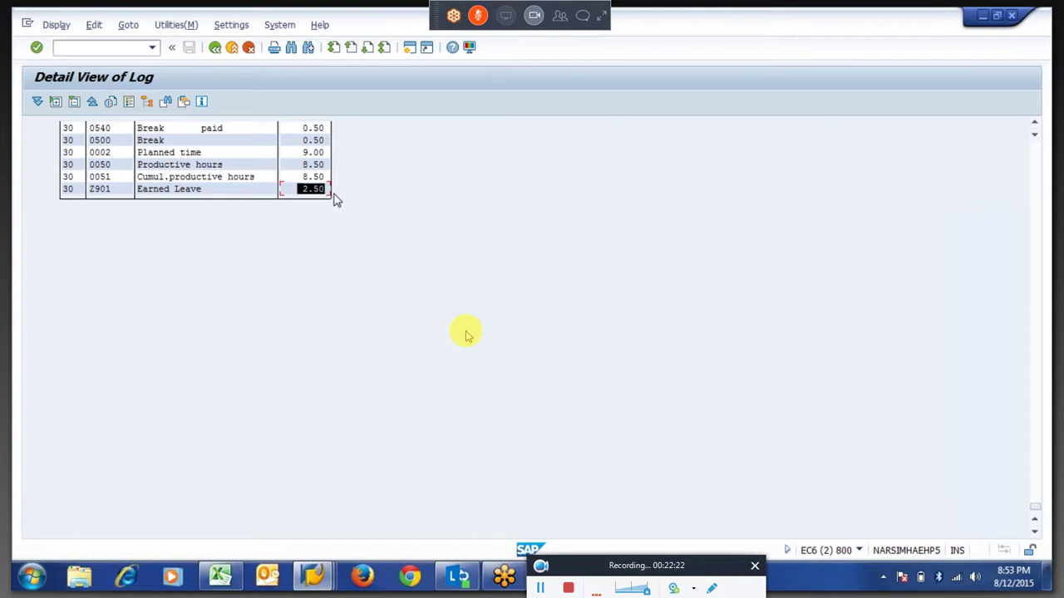
pyautogui.click(215, 48)
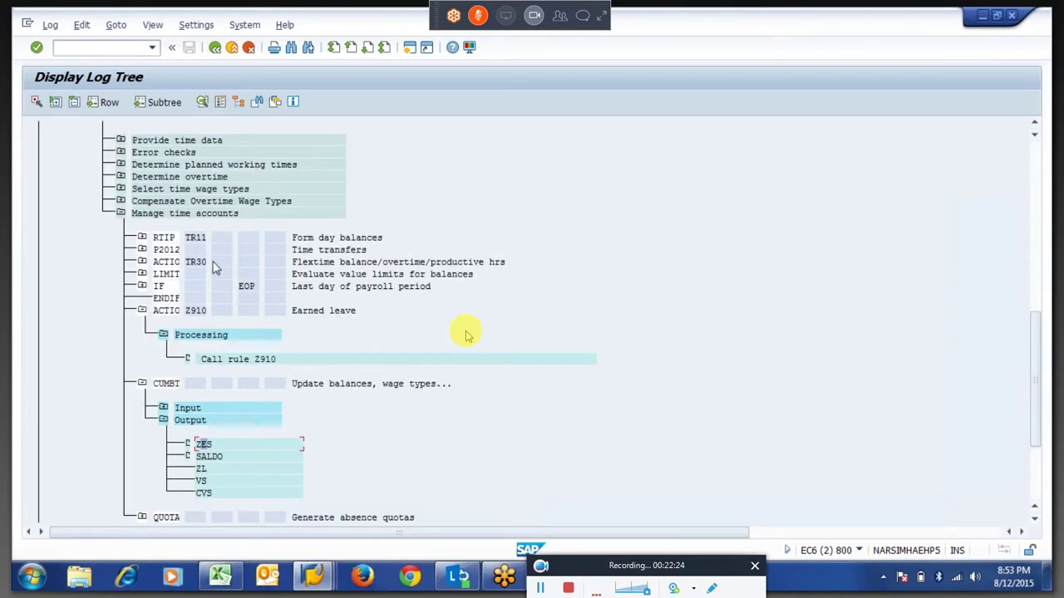
# Check the ABWKONTI table in the QUOTA output for 30.04.2015, and return to the log tree.
pyautogui.click(164, 423)
pyautogui.click(142, 444)
pyautogui.click(164, 492)
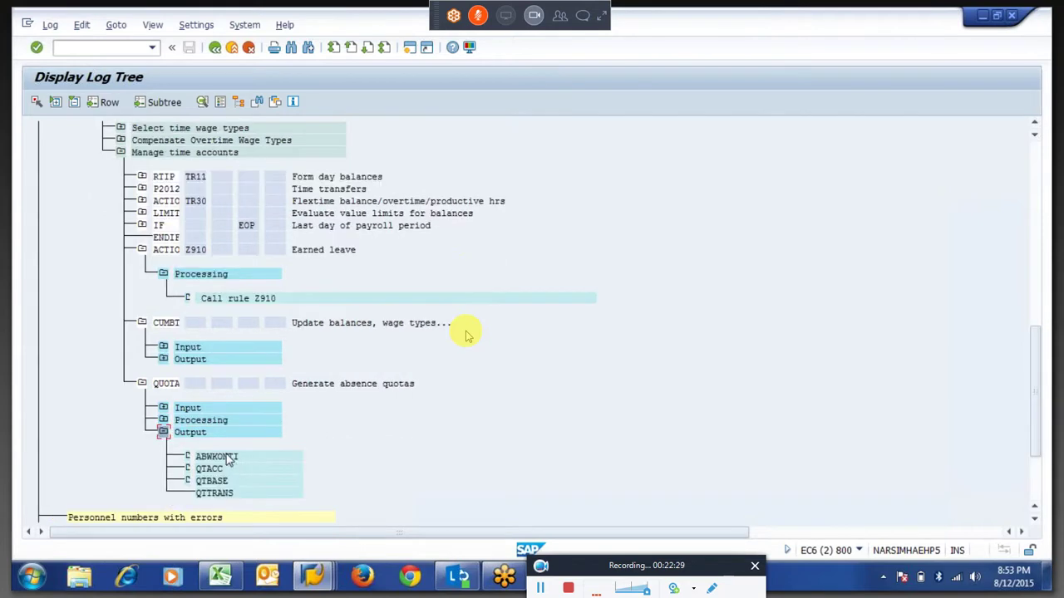
pyautogui.doubleClick(224, 455)
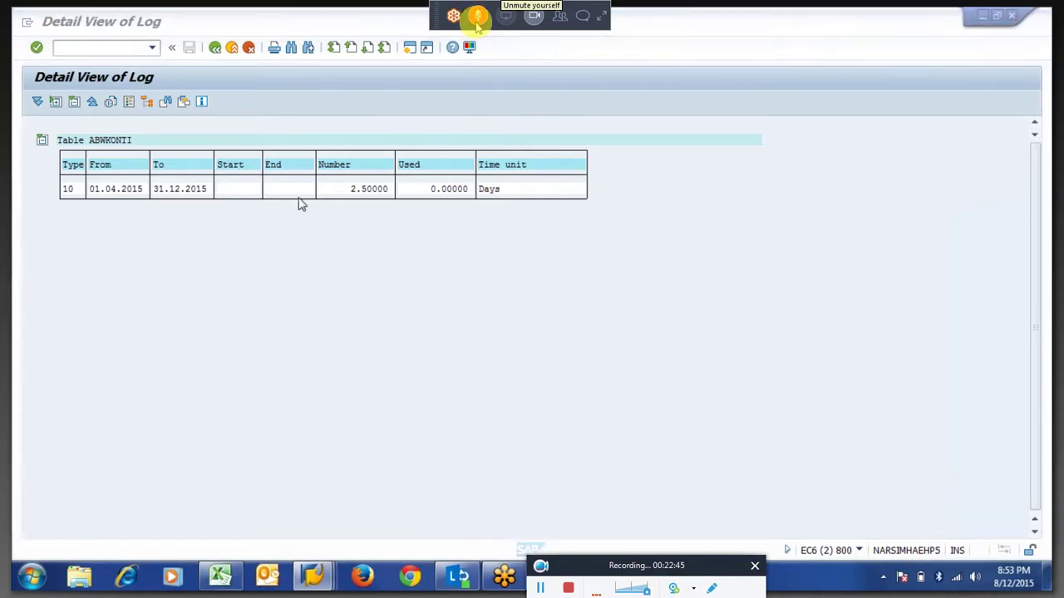
pyautogui.click(215, 48)
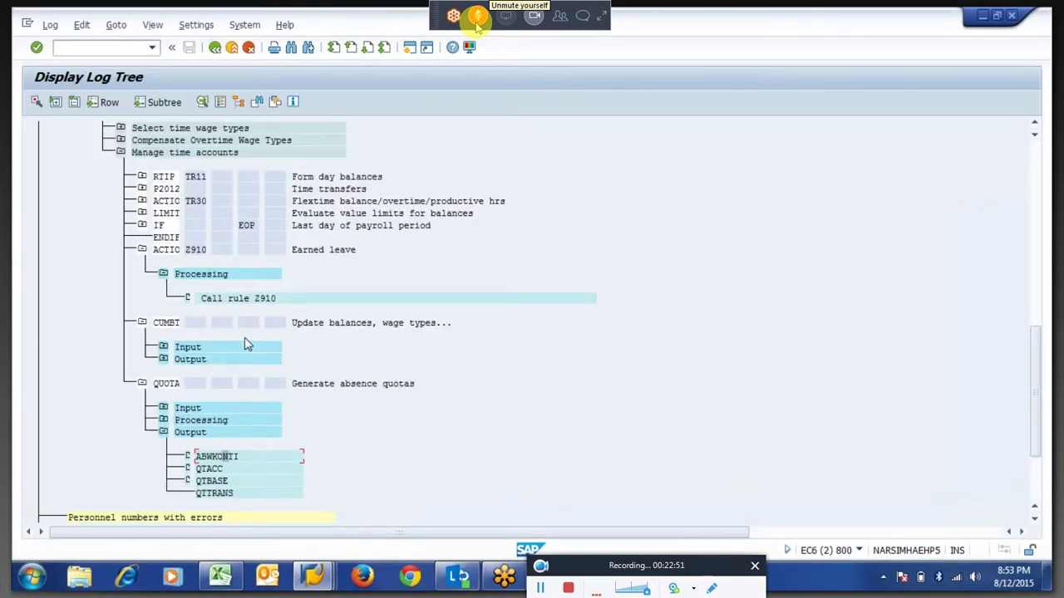
# Switch to the calculation rule Z910 session and open the documentation for its HRS/12 operation.
pyautogui.hotkey('alt', 'Tab')
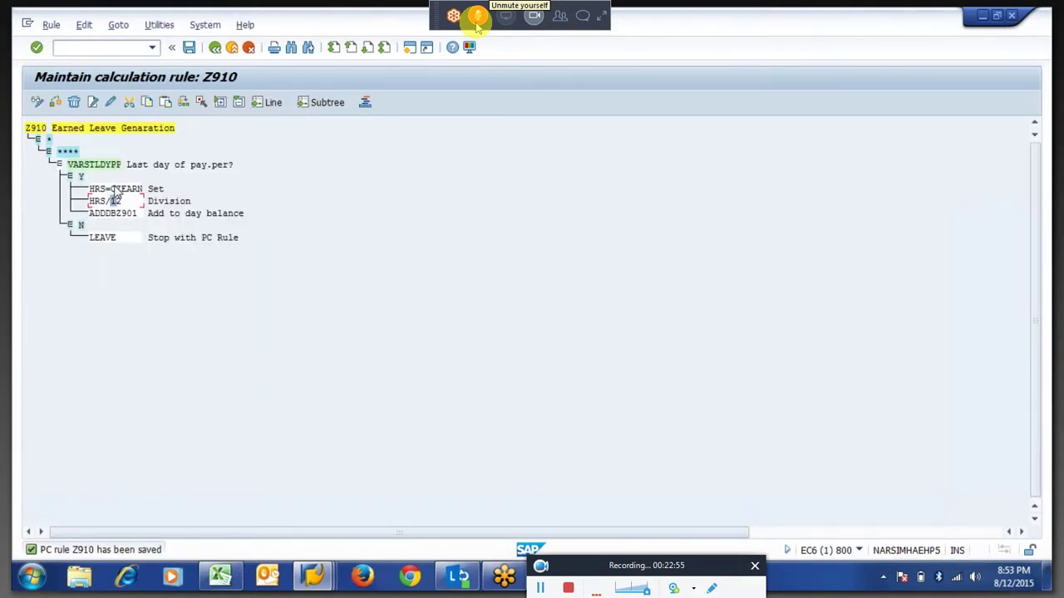
pyautogui.click(117, 189)
pyautogui.doubleClick(116, 201)
pyautogui.click(105, 205)
pyautogui.press('F1')
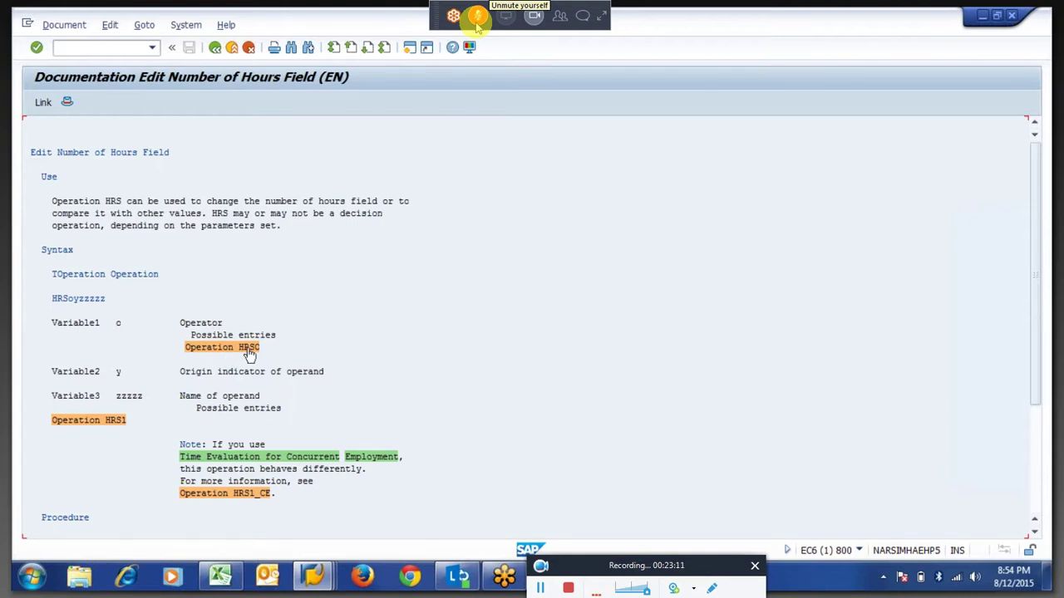
# Review the list of possible operators for HRS, including division, and return to the main HRS documentation.
pyautogui.click(235, 347)
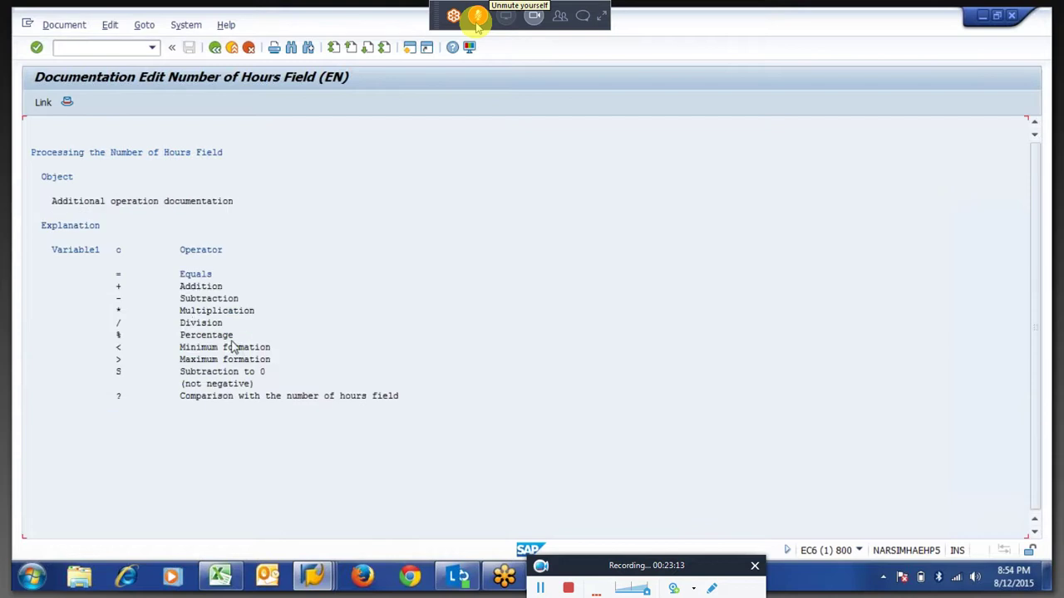
pyautogui.moveTo(113, 250); pyautogui.dragTo(203, 328)
pyautogui.click(118, 322)
pyautogui.click(201, 325)
pyautogui.doubleClick(119, 323)
pyautogui.moveTo(119, 274); pyautogui.dragTo(139, 363)
pyautogui.click(178, 286)
pyautogui.click(214, 48)
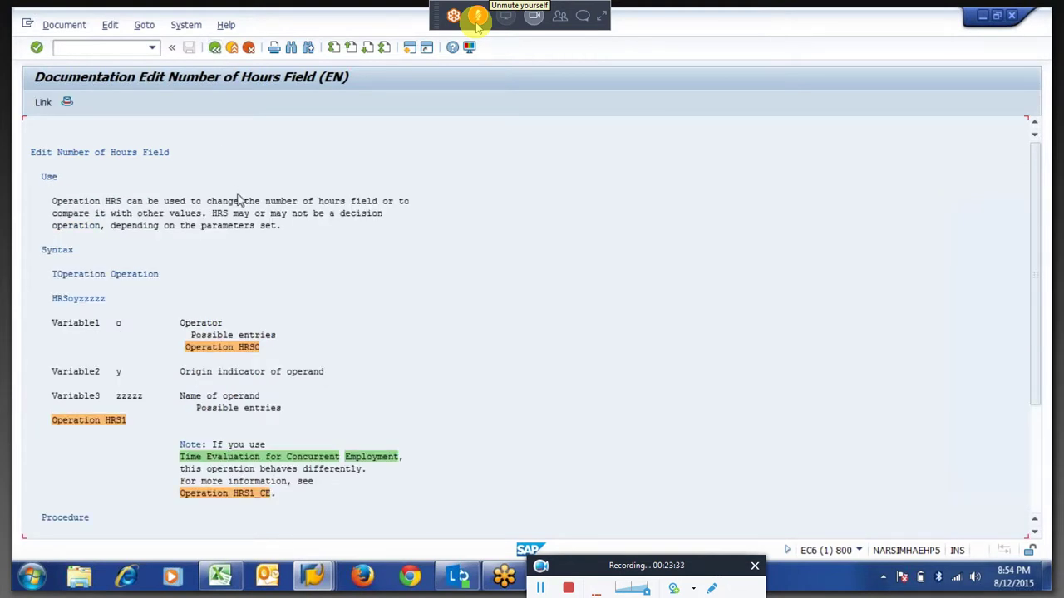
# Review the Operation HRS1 documentation on possible operands, and return to the main HRS documentation.
pyautogui.click(109, 422)
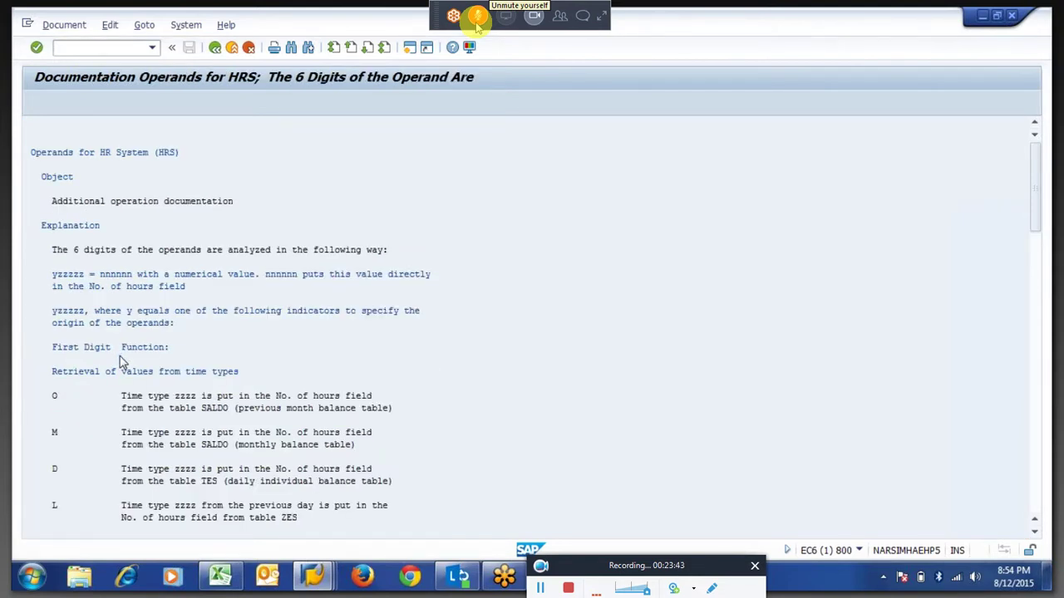
pyautogui.scroll(-10, 120, 362)
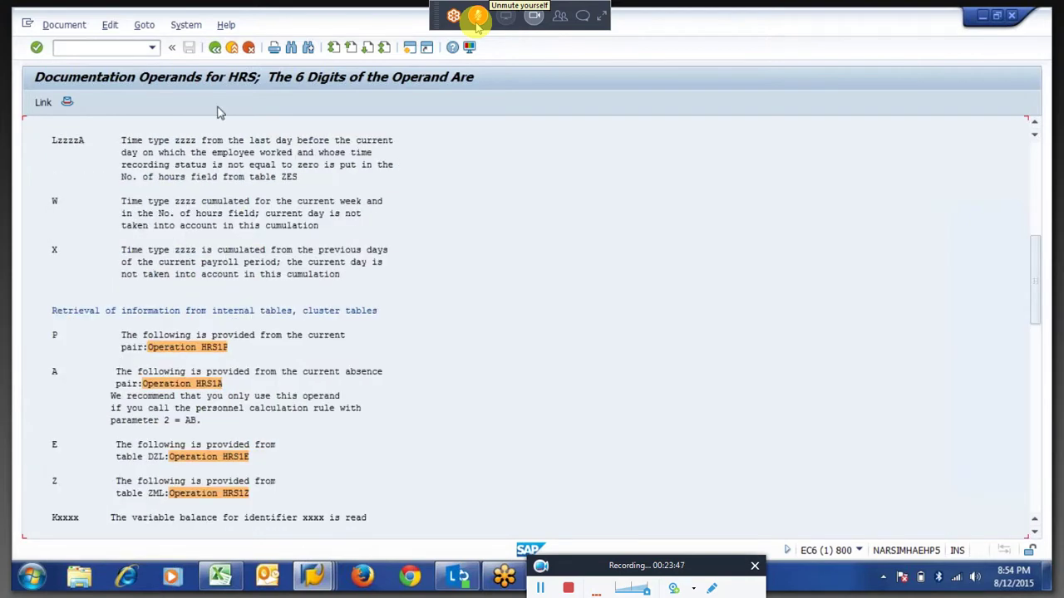
pyautogui.click(216, 48)
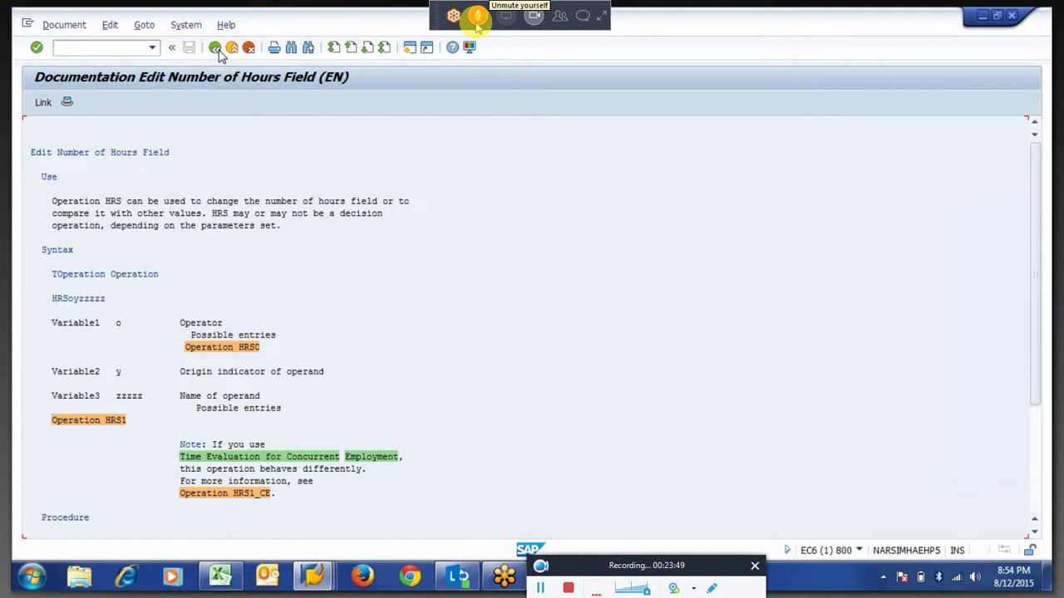
# Leave the HRS documentation and rule Z910, and restart transaction PE02 from the SAP Easy Access screen.
pyautogui.click(215, 49)
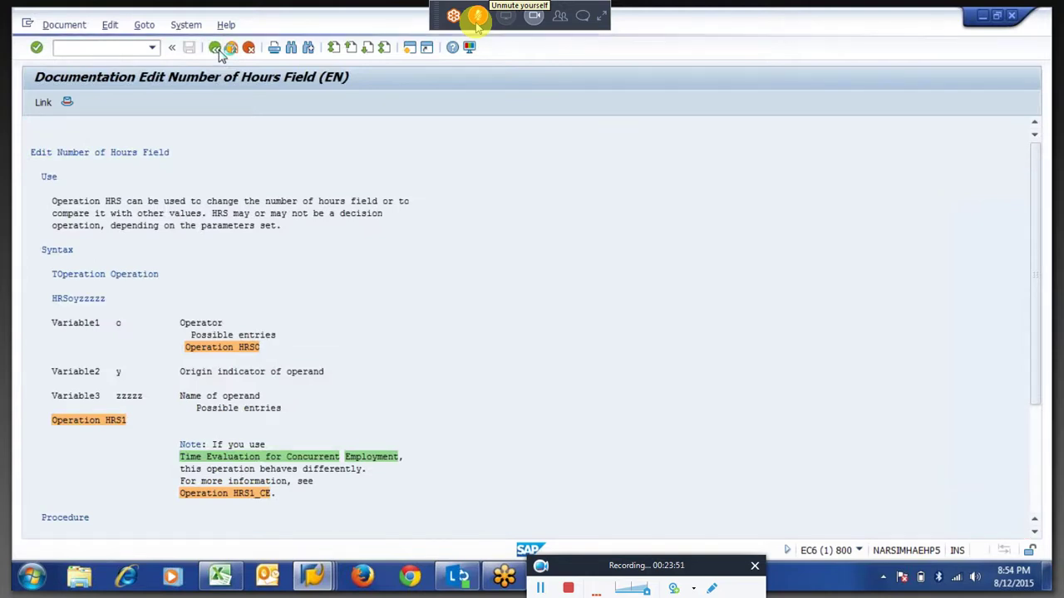
pyautogui.click(215, 49)
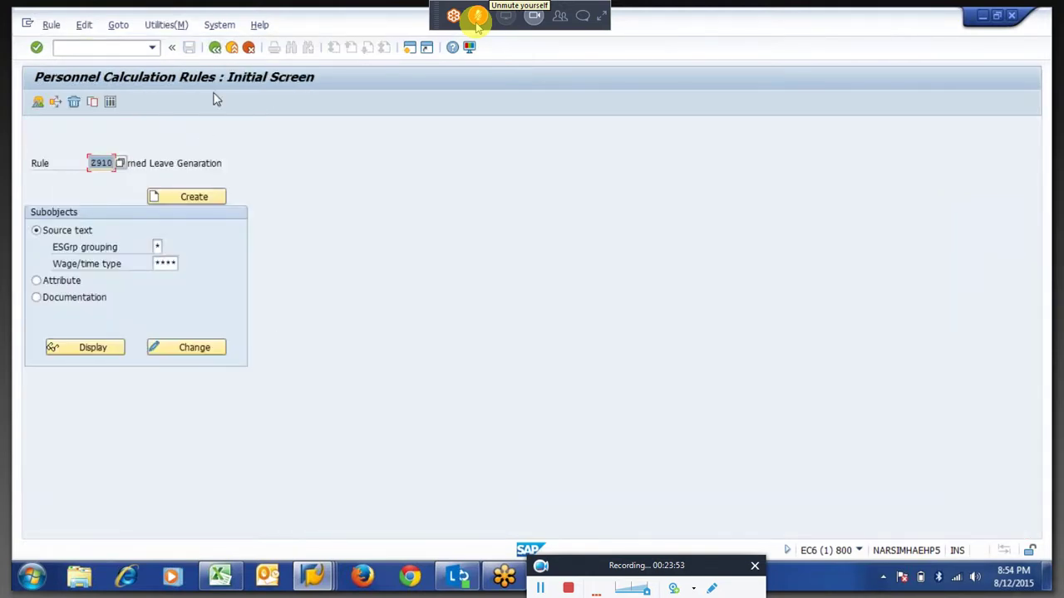
pyautogui.click(215, 50)
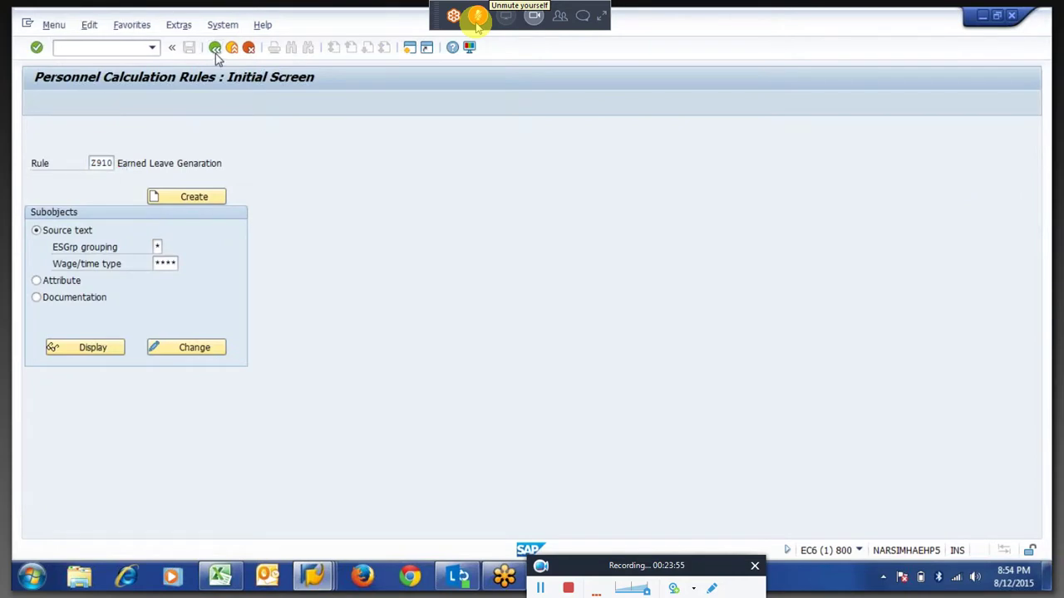
pyautogui.write('pe02')
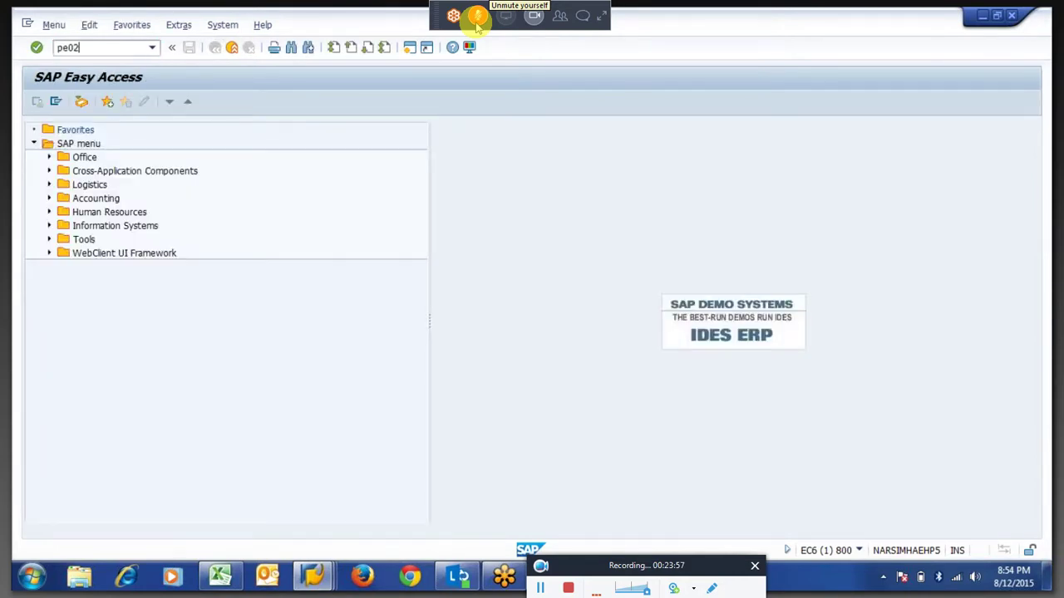
pyautogui.press('Return')
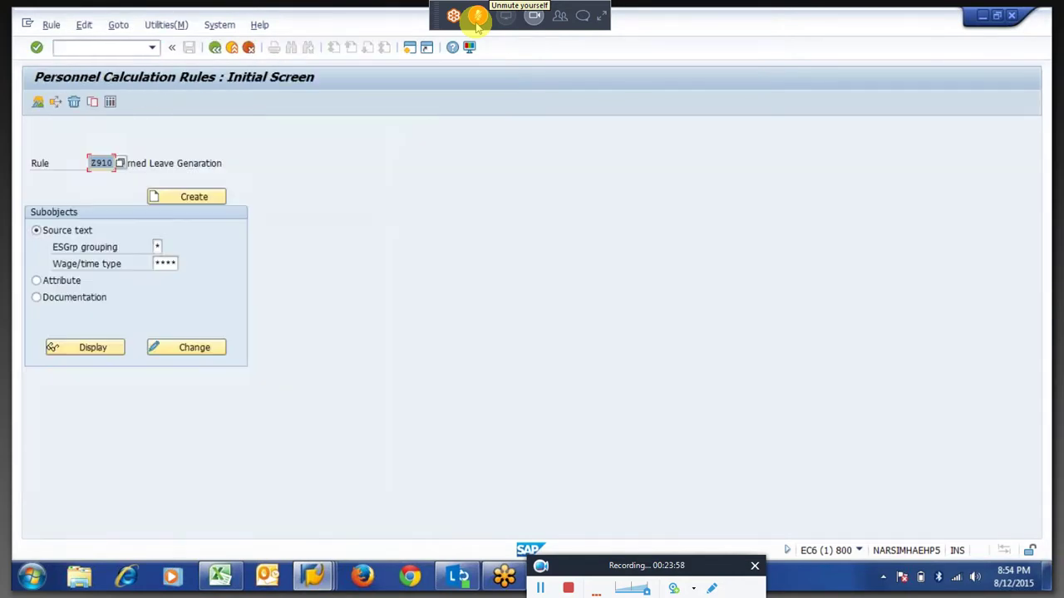
# Switch to the Excel sheet with the yearly and monthly leave figures, and open the meeting chat to read the question.
pyautogui.click(218, 579)
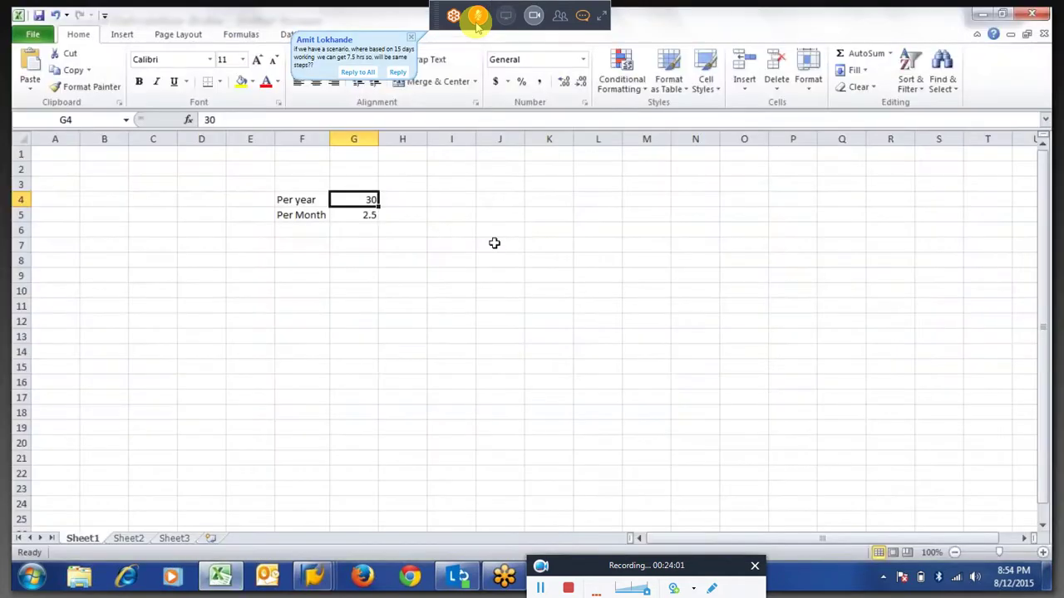
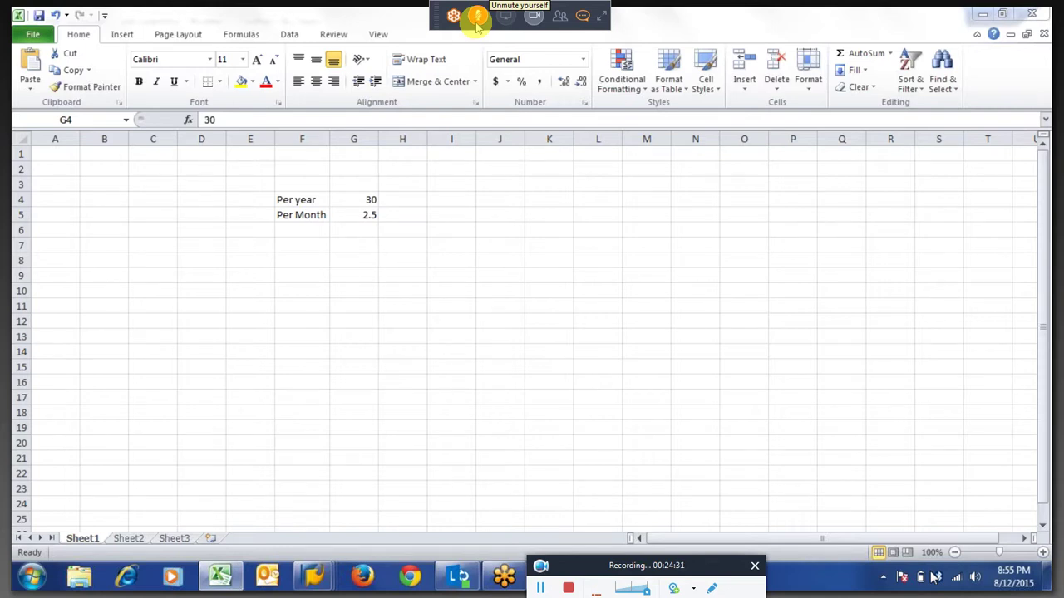
pyautogui.click(582, 15)
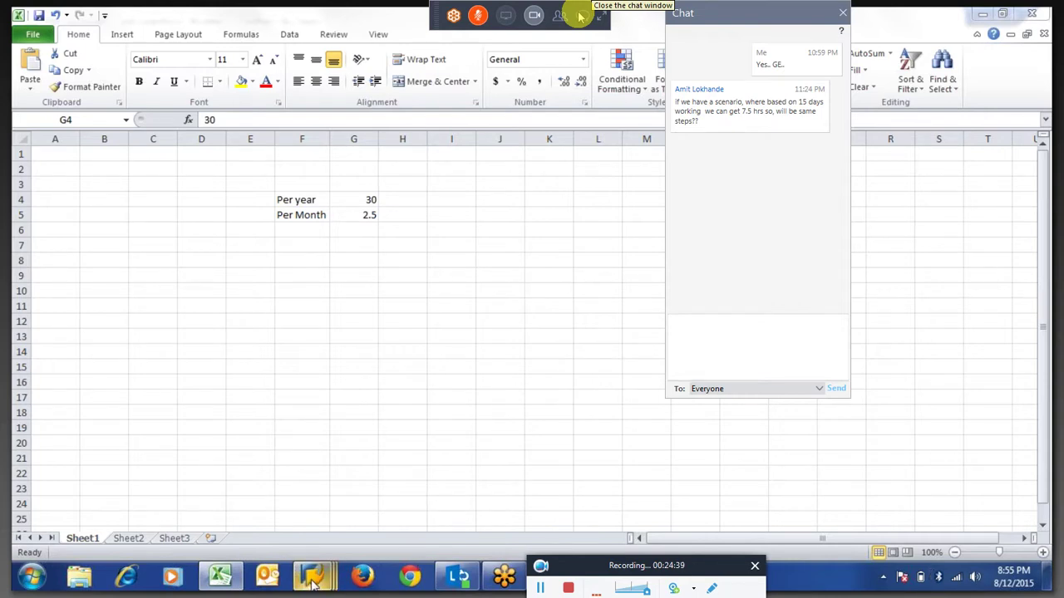
# Switch back to the SAP calculation rules session, open rule Z910 for changing, and display the documentation for operation VARST.
pyautogui.moveTo(314, 584)
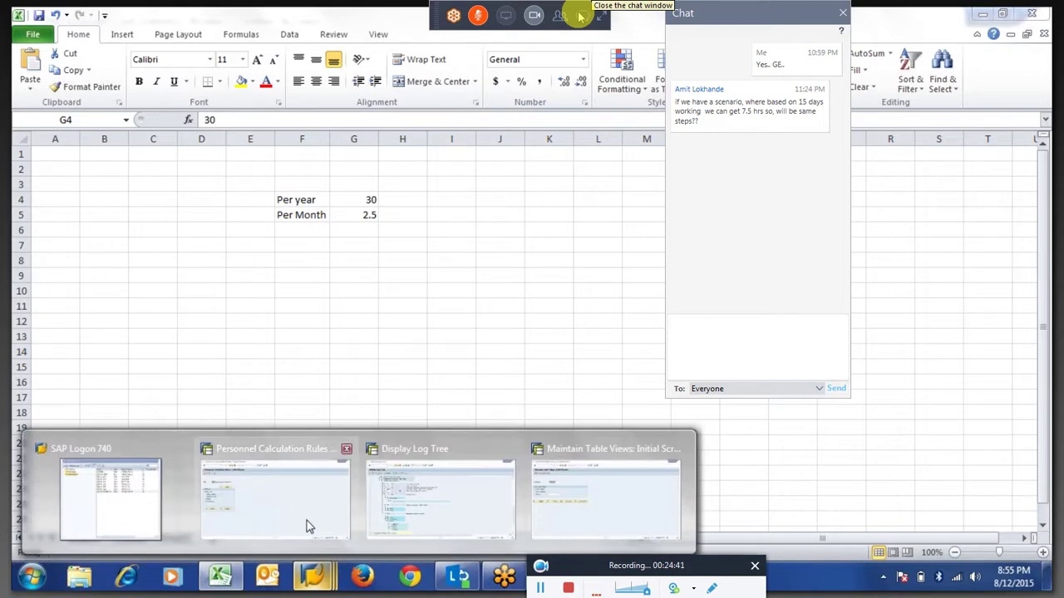
pyautogui.click(307, 526)
pyautogui.click(195, 347)
pyautogui.click(94, 169)
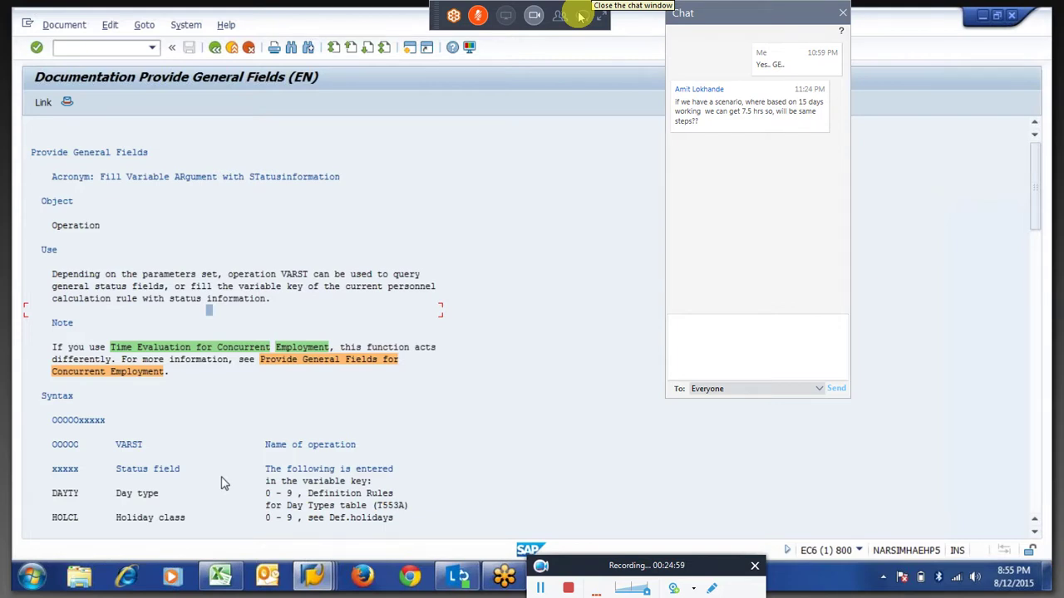
# Search the VARST documentation for "reday", starting at the current line.
pyautogui.click(170, 471)
pyautogui.click(152, 482)
pyautogui.doubleClick(152, 487)
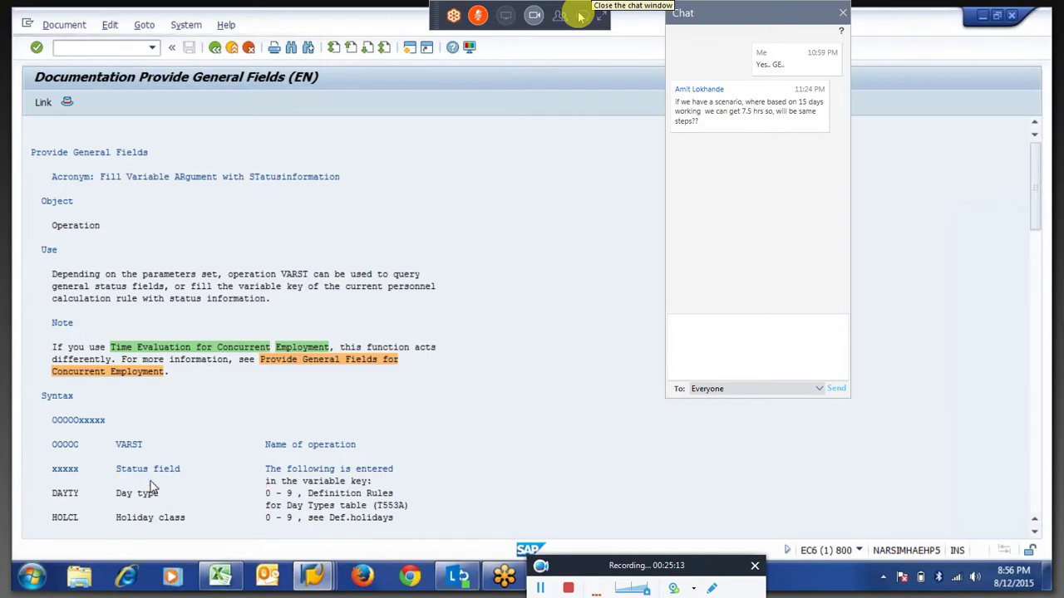
pyautogui.write('reday')
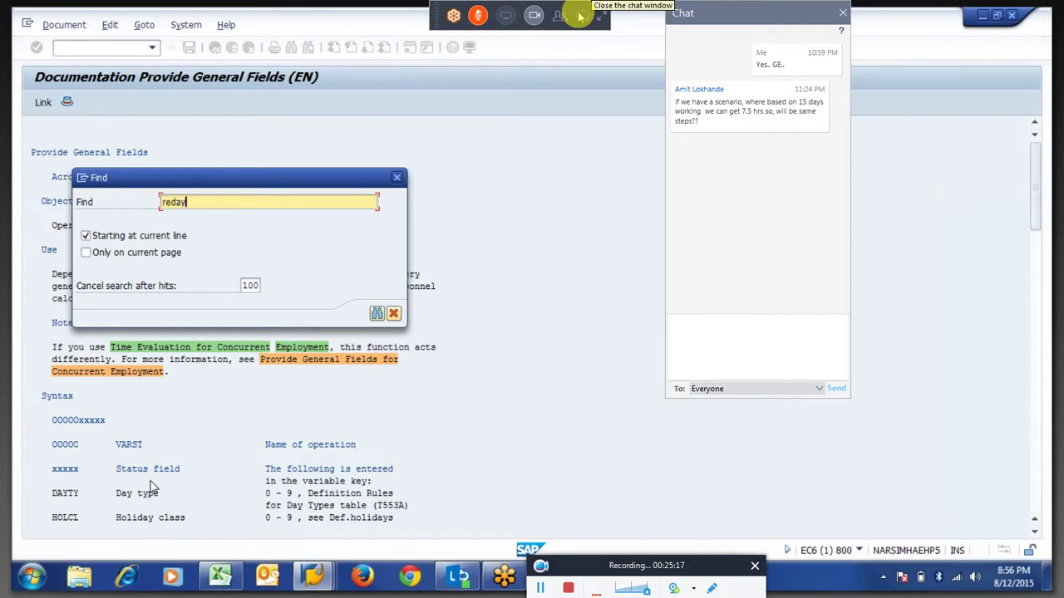
pyautogui.press('Return')
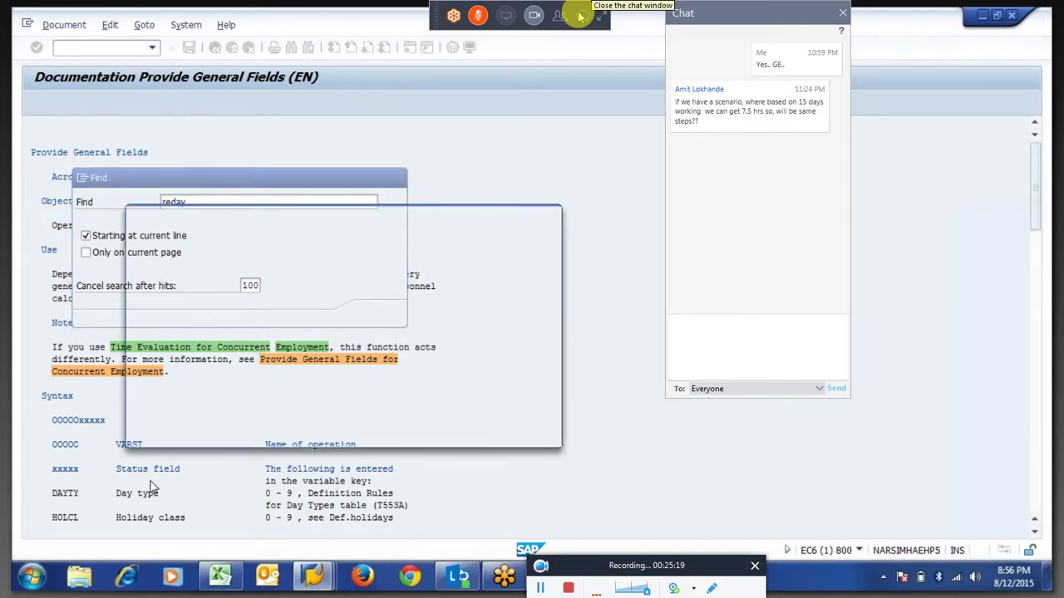
# Mark the description of the REDAY hit and close the search results in the VARST documentation.
pyautogui.moveTo(221, 265); pyautogui.dragTo(429, 274)
pyautogui.hotkey('ctrl', 'c')
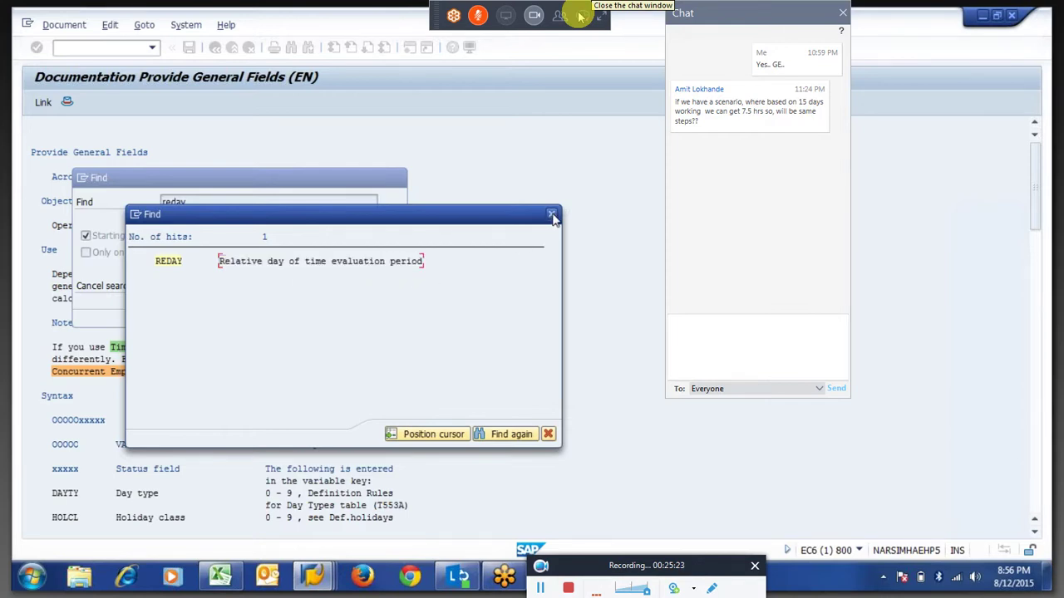
pyautogui.click(551, 215)
pyautogui.click(399, 178)
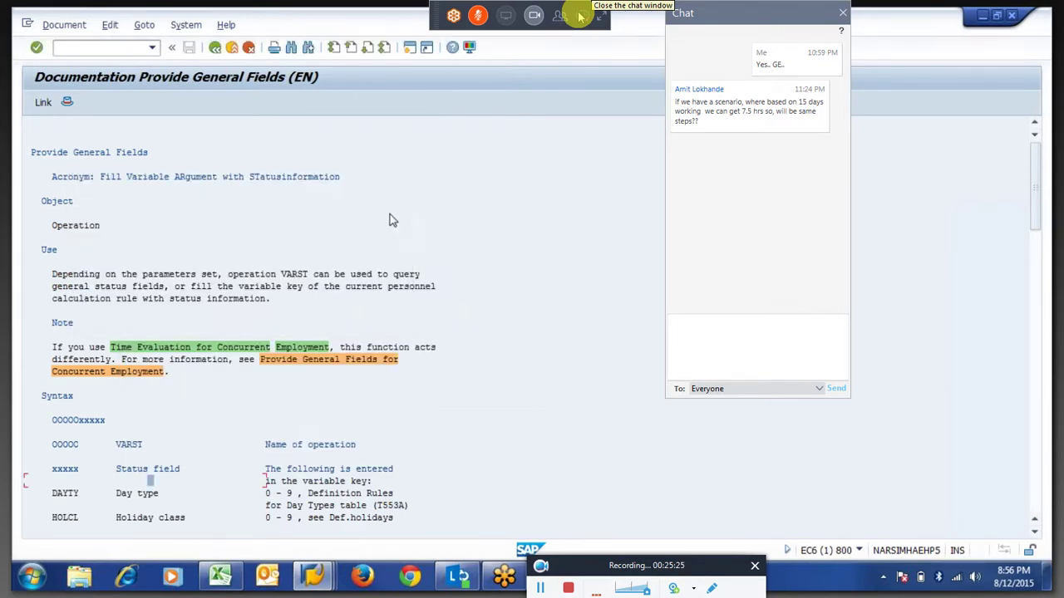
# Repeat the search for "reday", jump to its entry in the VARST documentation and highlight the REDAY description.
pyautogui.hotkey('ctrl', 'f')
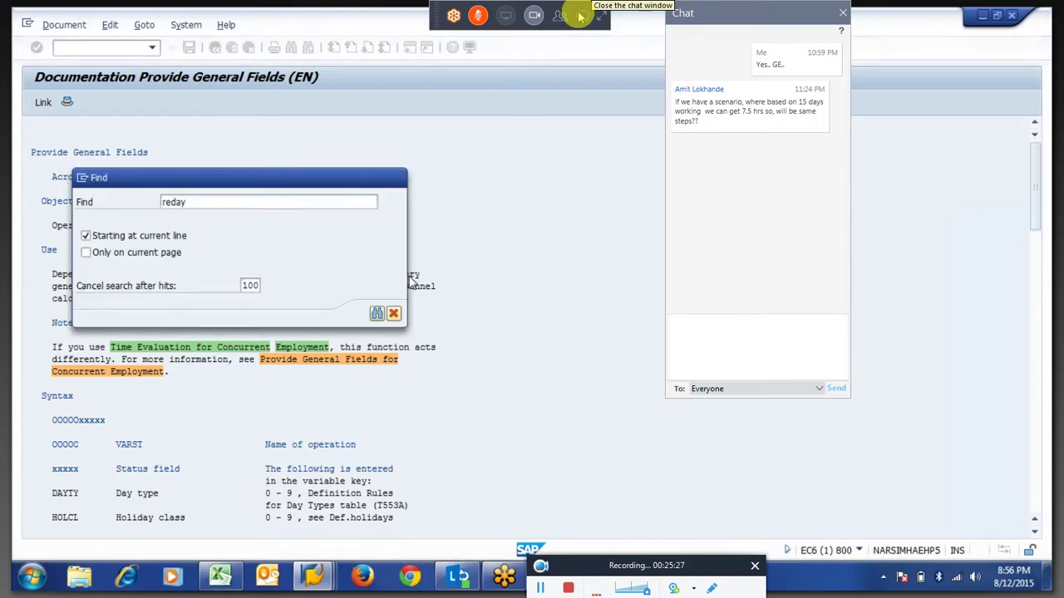
pyautogui.press('Return')
pyautogui.doubleClick(168, 262)
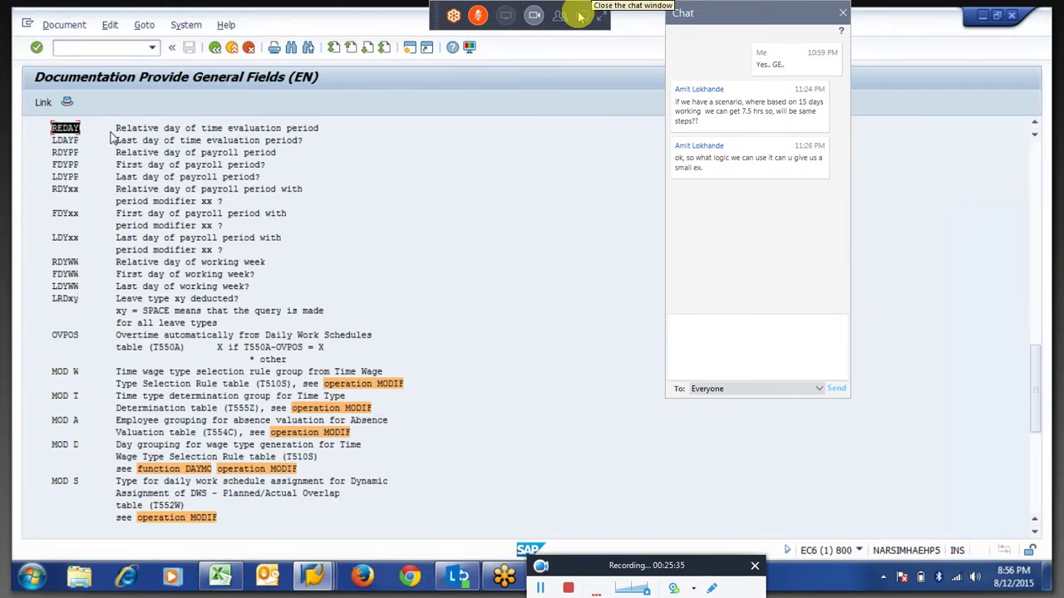
pyautogui.moveTo(114, 126); pyautogui.dragTo(327, 128)
pyautogui.click(326, 129)
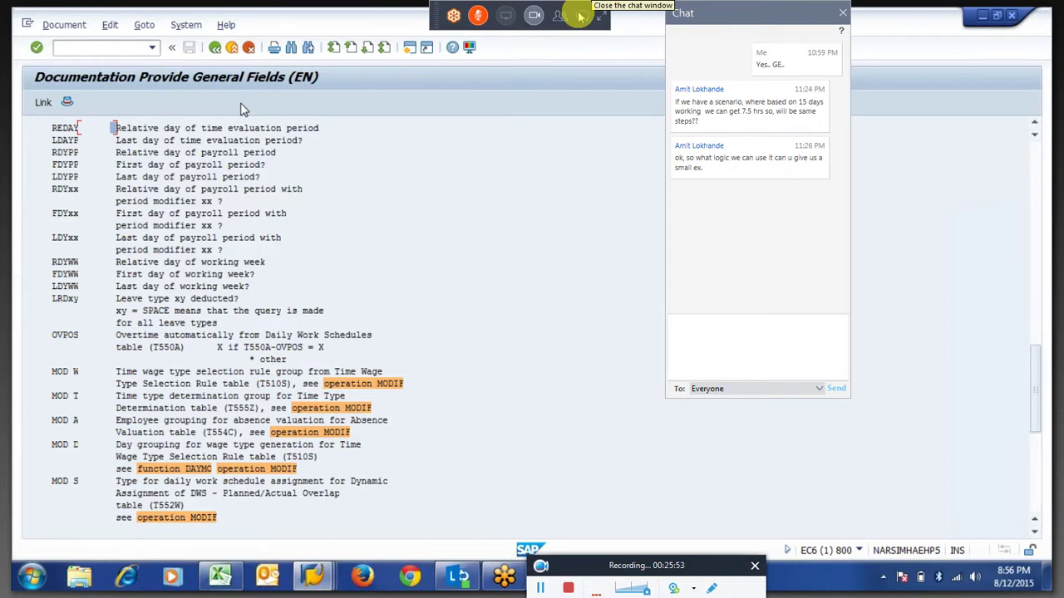
# Leave the VARST documentation and the meeting chat, and switch to the Excel workbook Book1.
pyautogui.click(217, 50)
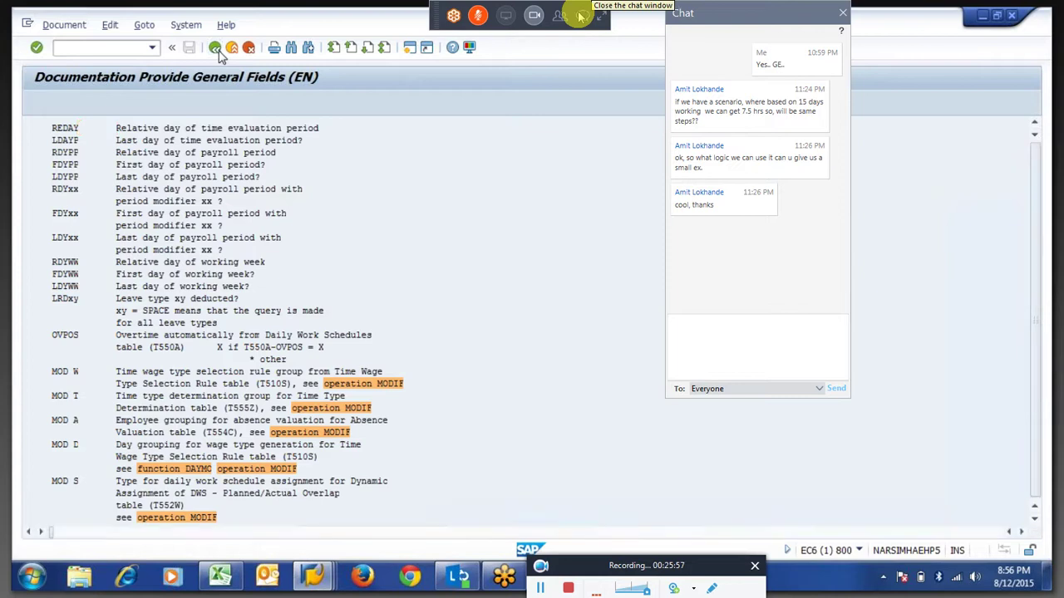
pyautogui.click(582, 16)
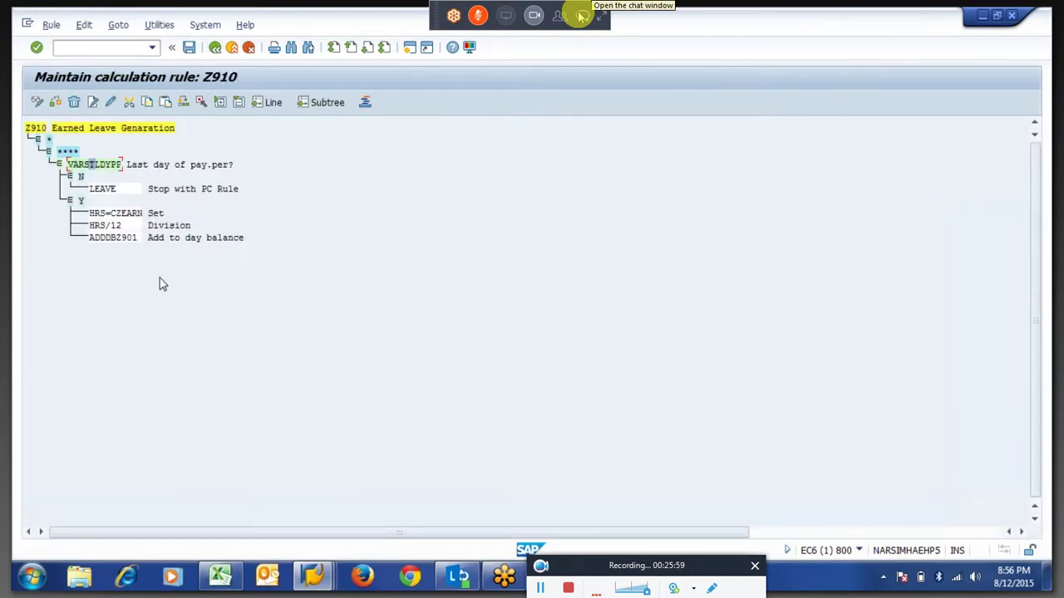
pyautogui.moveTo(227, 582)
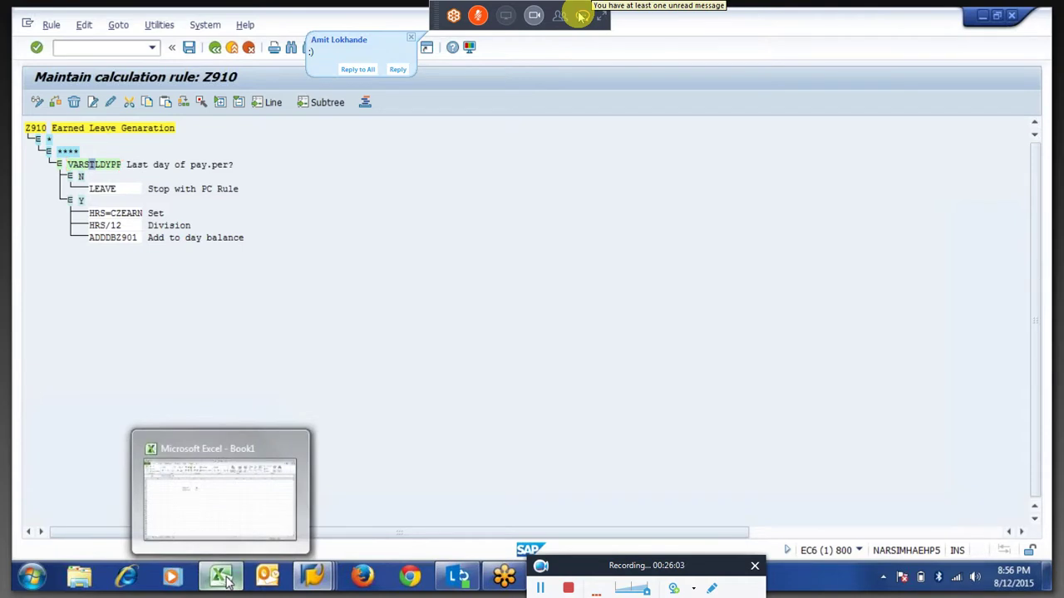
pyautogui.click(226, 580)
# Enter the calendar days beside the leave figures, with the label Cal in C5 and 30 in D5.
pyautogui.click(304, 231)
pyautogui.click(358, 232)
pyautogui.press('Left')
pyautogui.press('Left')
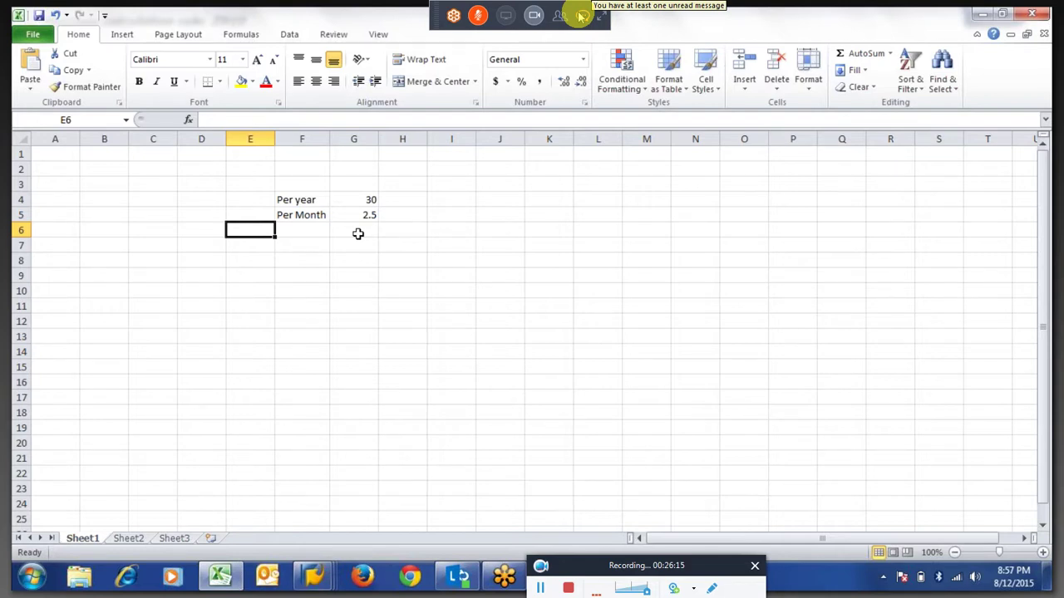
pyautogui.press('Left')
pyautogui.press('Up')
pyautogui.write('30')
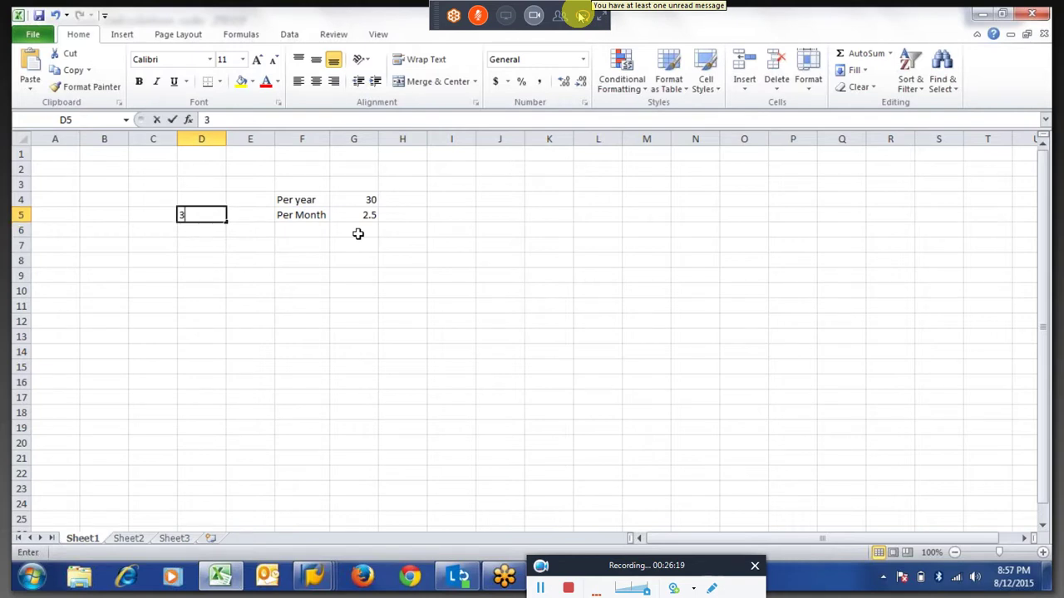
pyautogui.press('Left')
pyautogui.write('Cal')
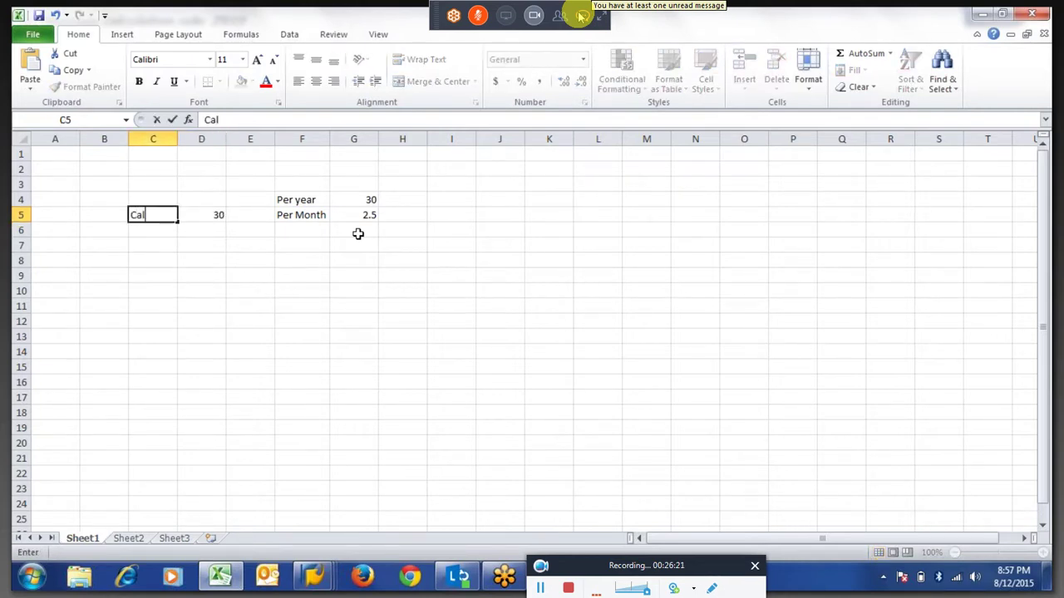
pyautogui.press('Return')
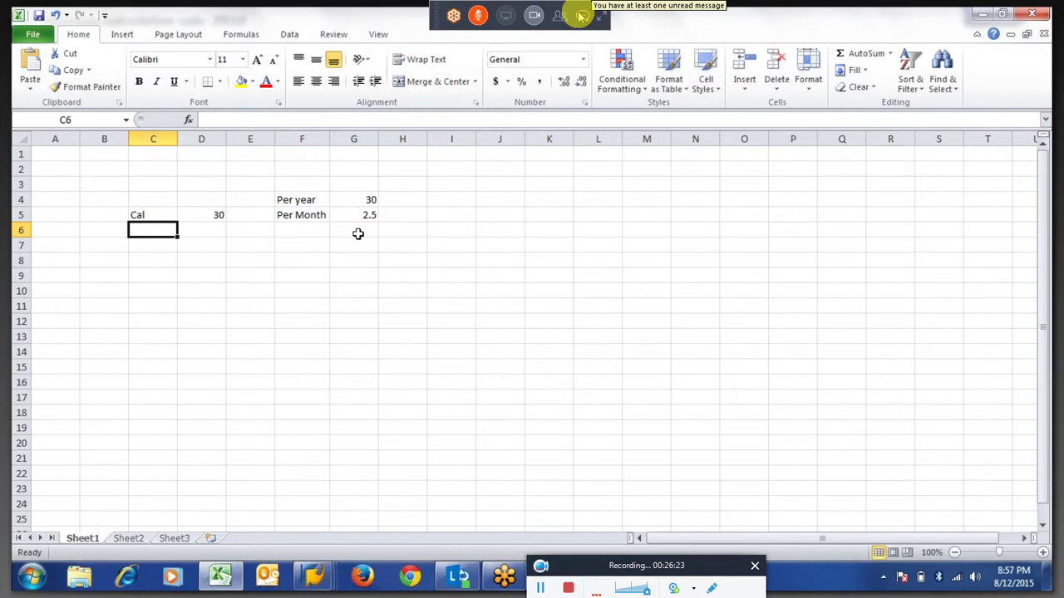
# Add the label Prst in C6 and set the present days in D6 to 15.
pyautogui.write('Prst')
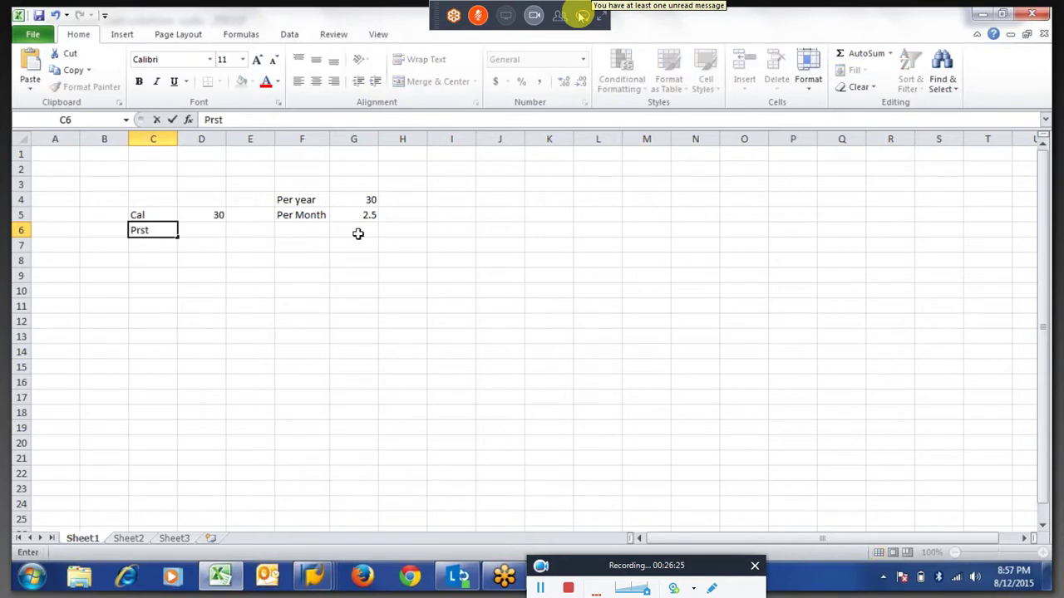
pyautogui.press('Tab')
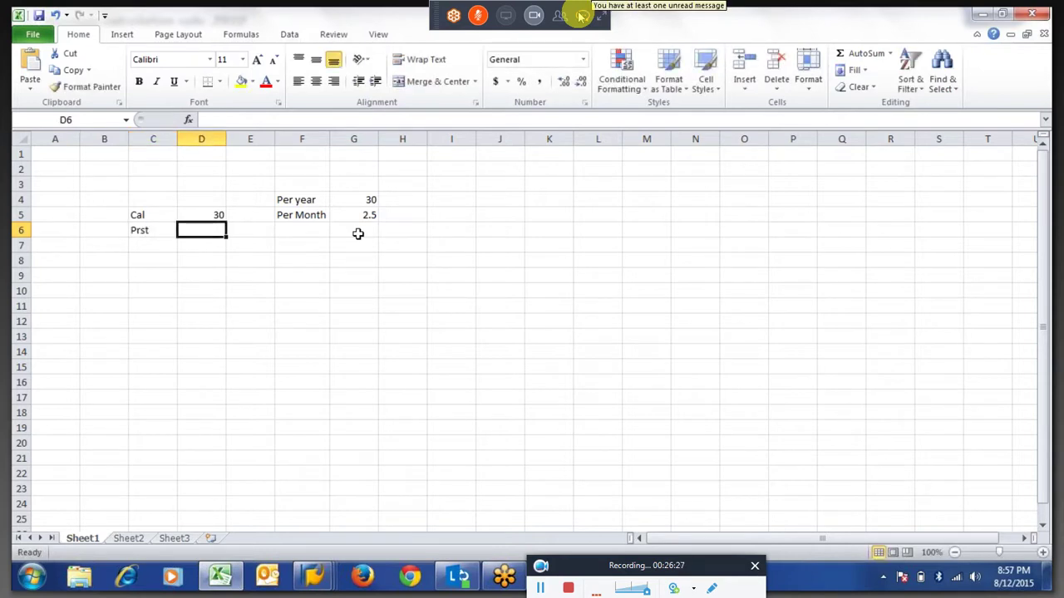
pyautogui.write('30')
pyautogui.press('Tab')
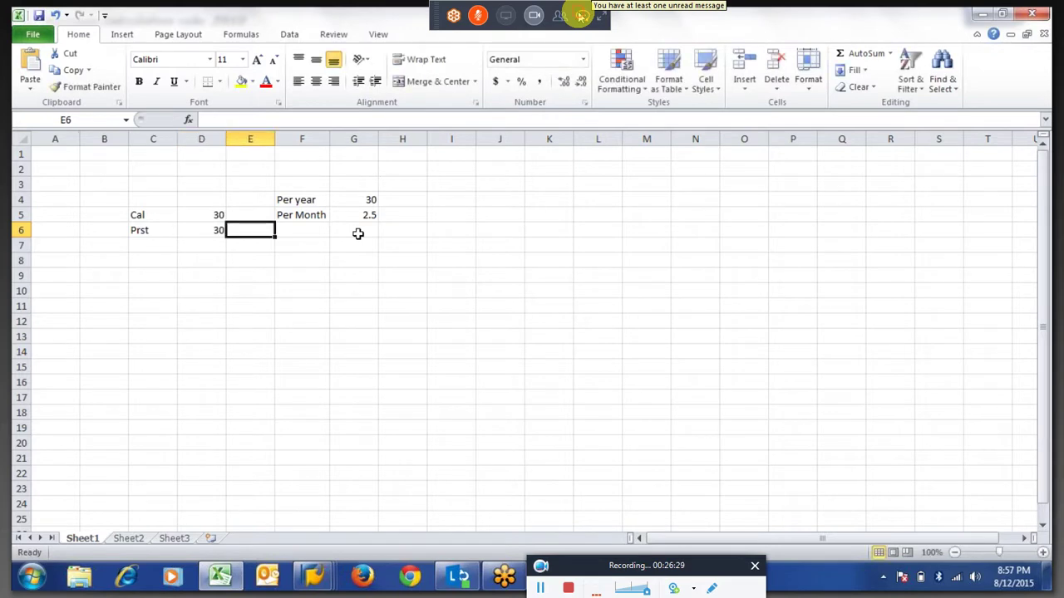
pyautogui.hotkey('shift', 'Tab')
pyautogui.click(582, 15)
pyautogui.click(582, 15)
pyautogui.write('15')
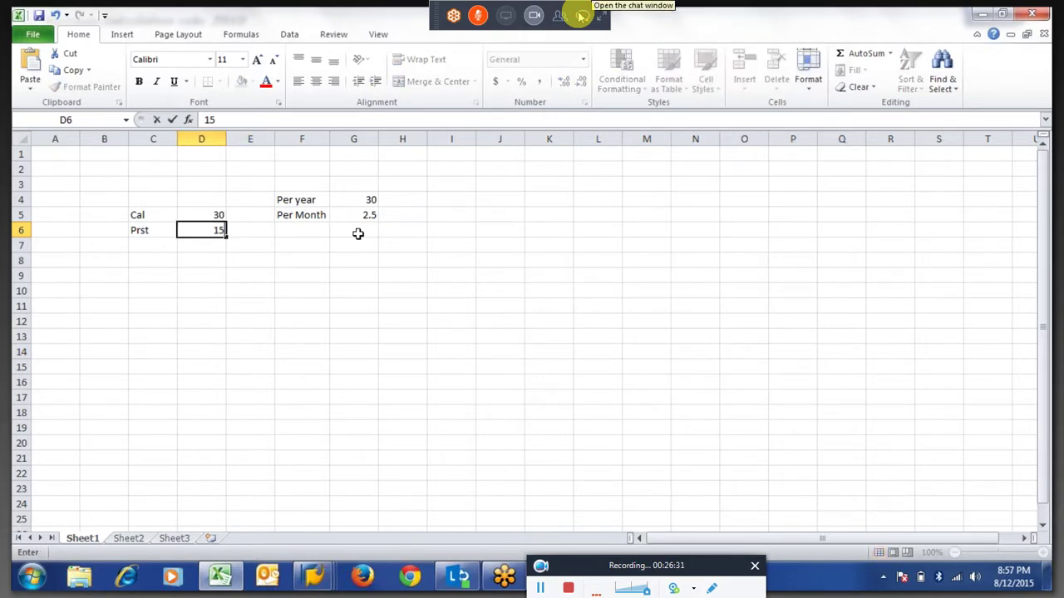
pyautogui.press('Tab')
pyautogui.press('Tab')
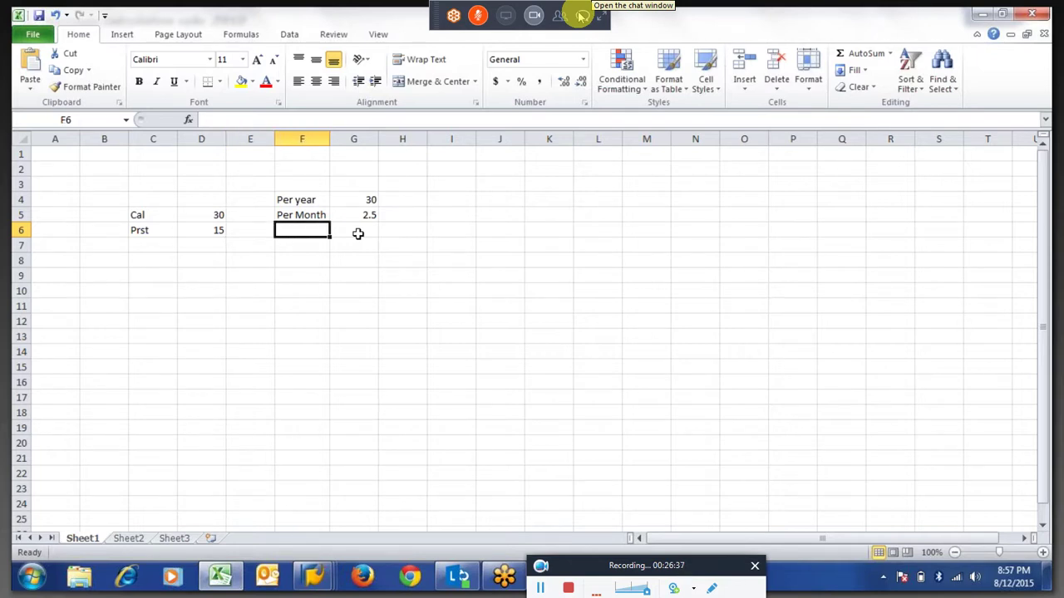
# Enter the heading RTE in E5, beside the calendar days.
pyautogui.click(358, 234)
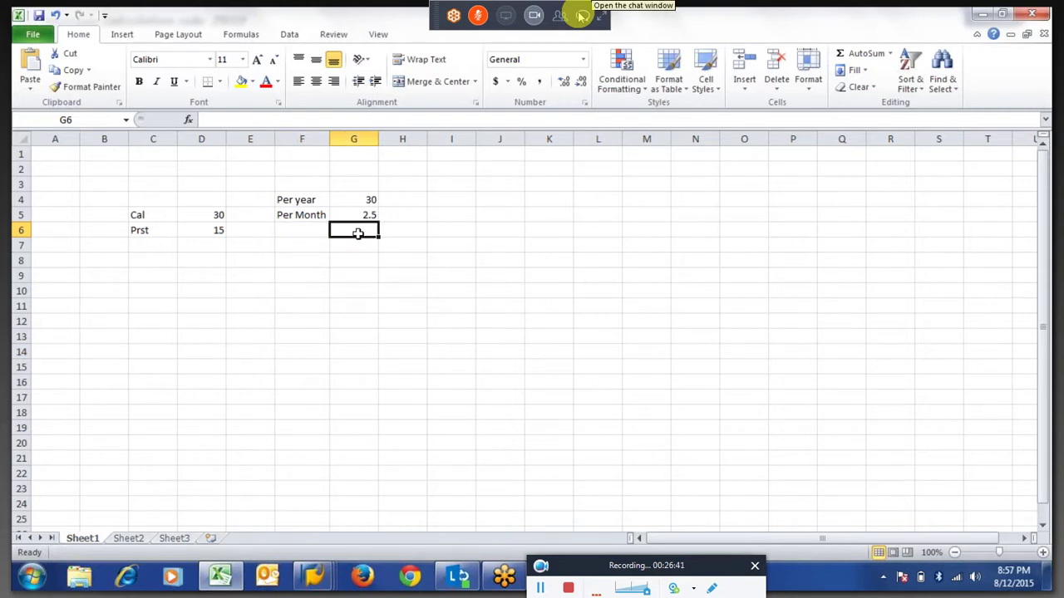
pyautogui.press('Up')
pyautogui.press('Down')
pyautogui.press('Left')
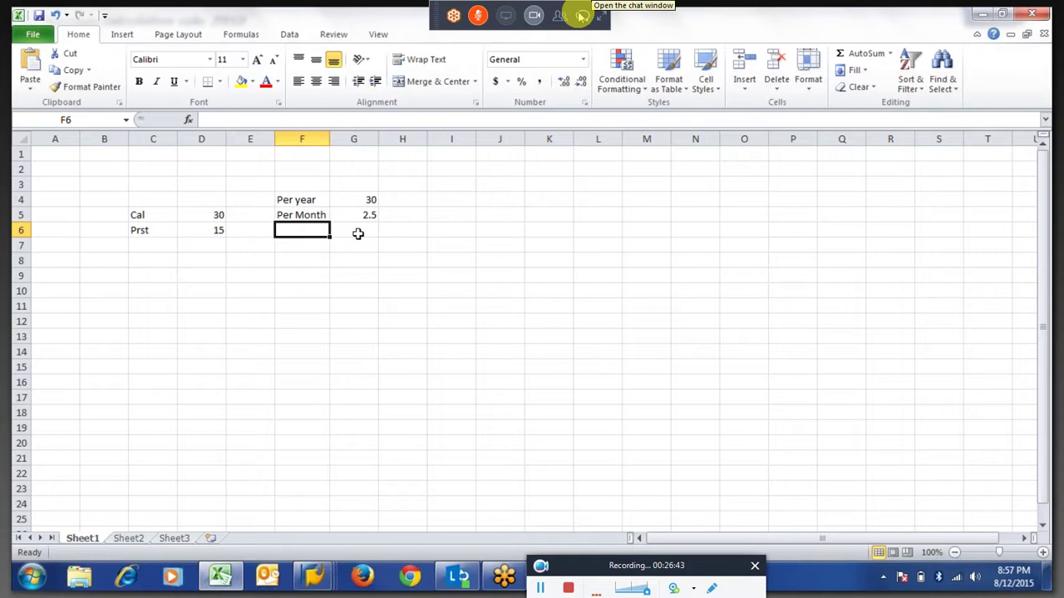
pyautogui.press('Left')
pyautogui.press('Up')
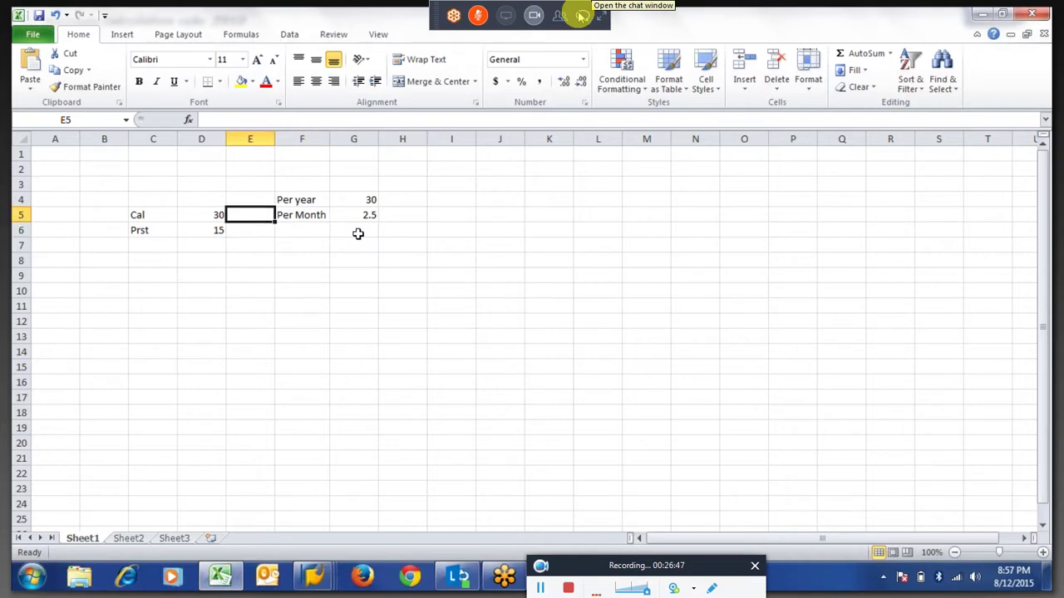
pyautogui.press('Down')
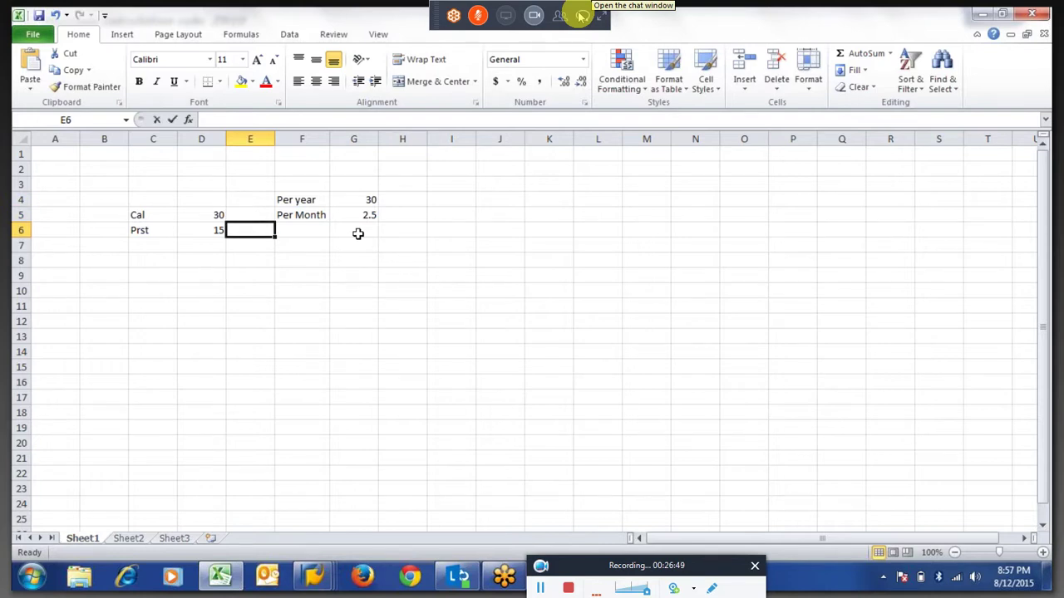
pyautogui.write('=')
pyautogui.press('Up')
pyautogui.press('Up')
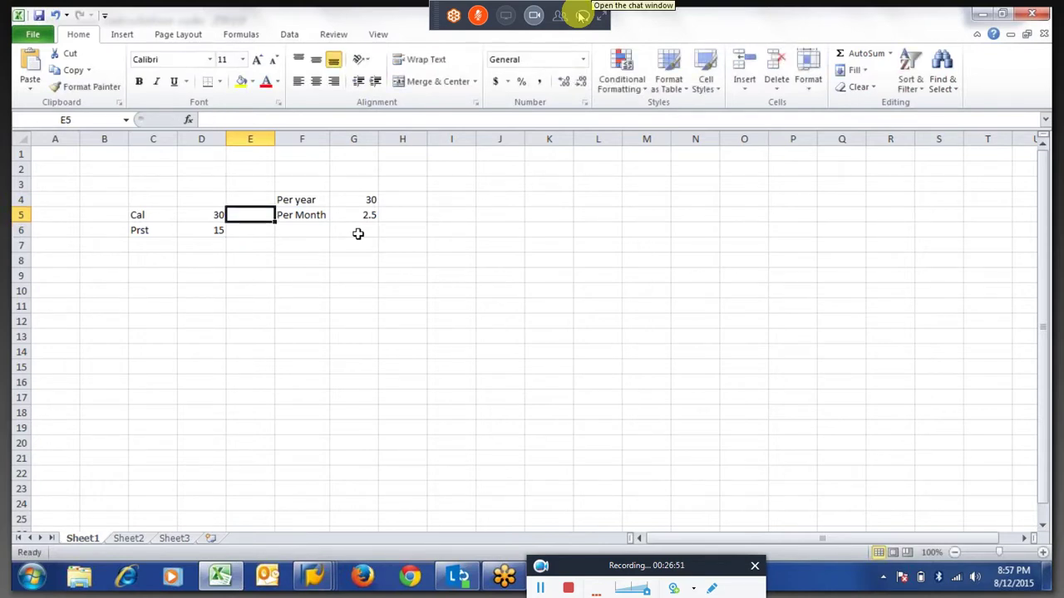
pyautogui.write('RTE')
pyautogui.press('Return')
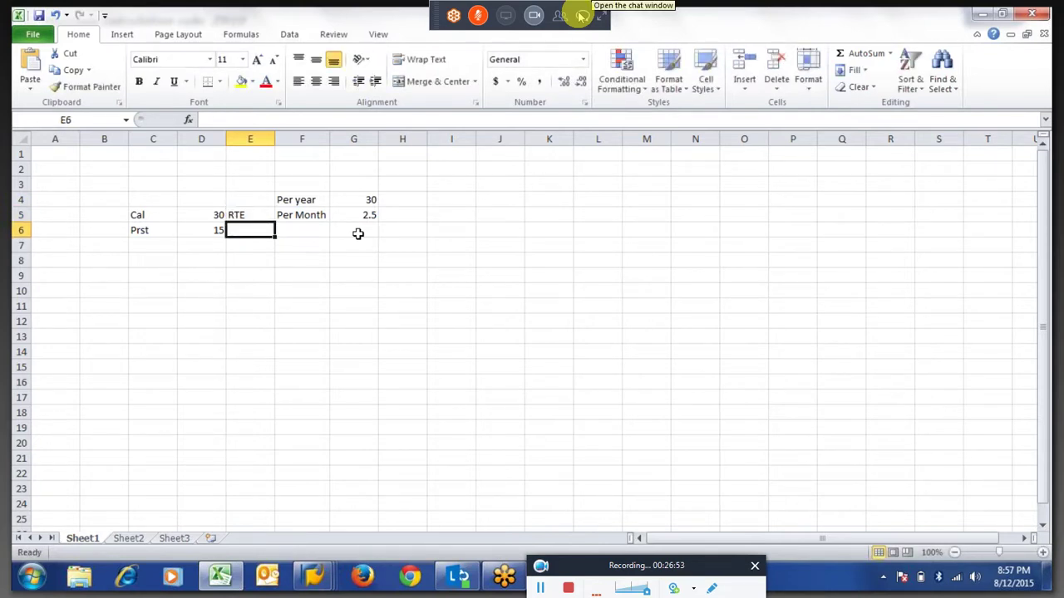
# Calculate the rate in E6 by dividing present days by calendar days with the formula =D6/D5.
pyautogui.write('=')
pyautogui.press('Left')
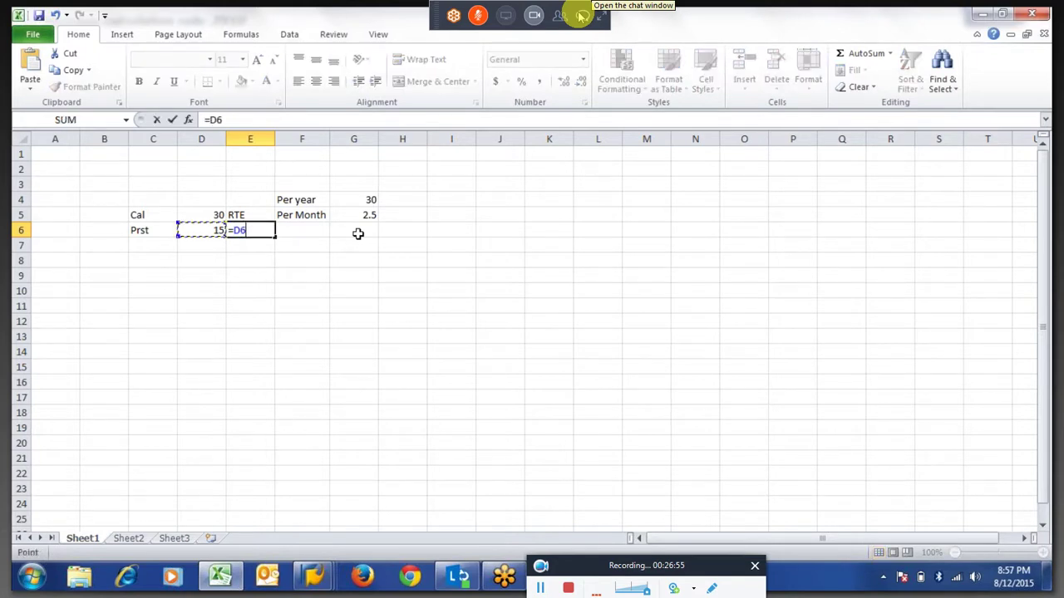
pyautogui.write('/')
pyautogui.press('Up')
pyautogui.press('Left')
pyautogui.press('Return')
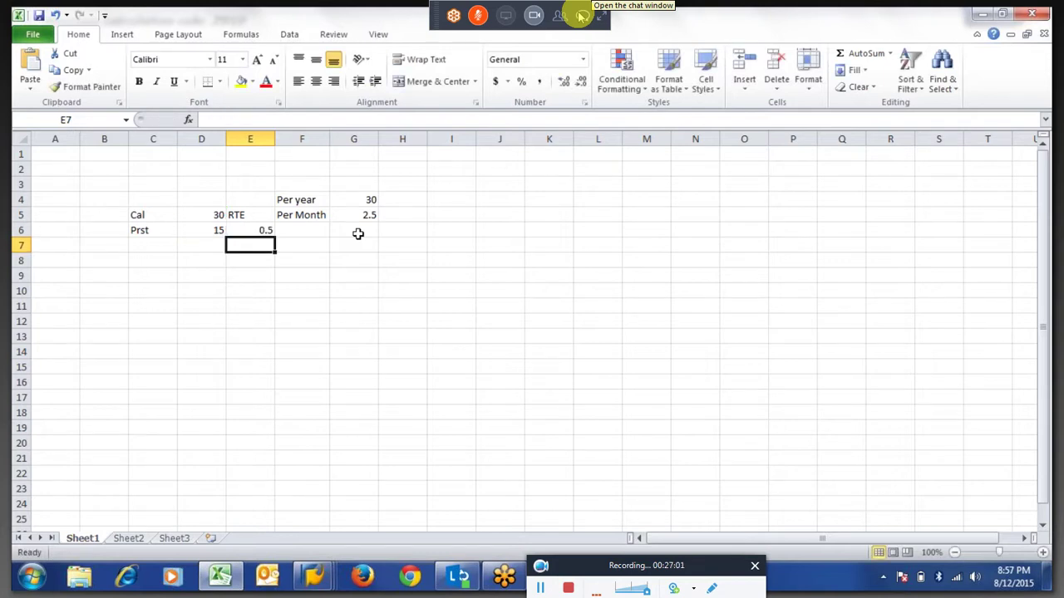
# Label F6 as Prorate value and widen column F to fit the text.
pyautogui.press('Up')
pyautogui.press('Right')
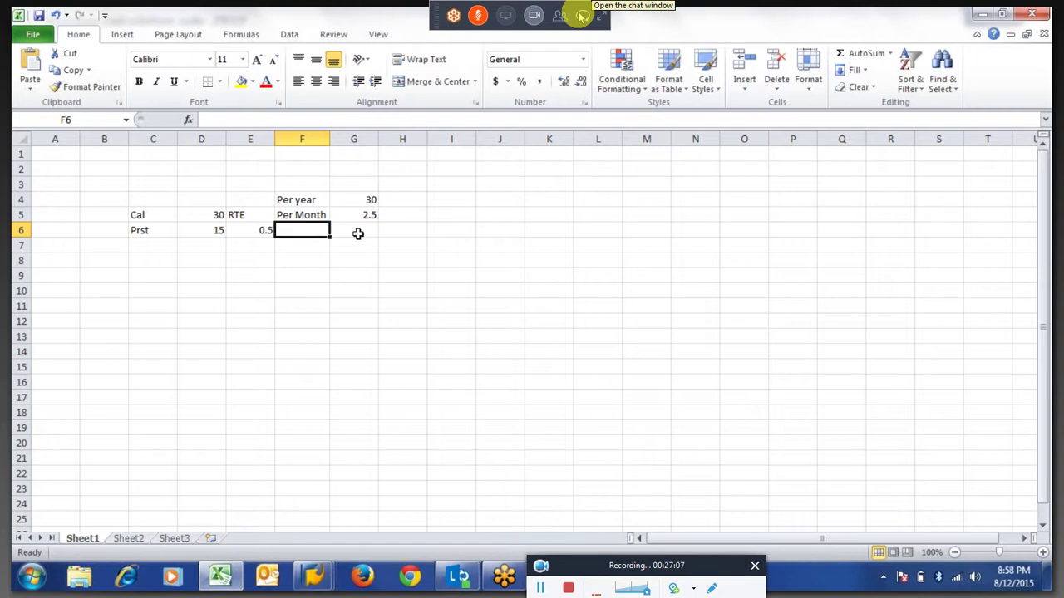
pyautogui.write('Prorate')
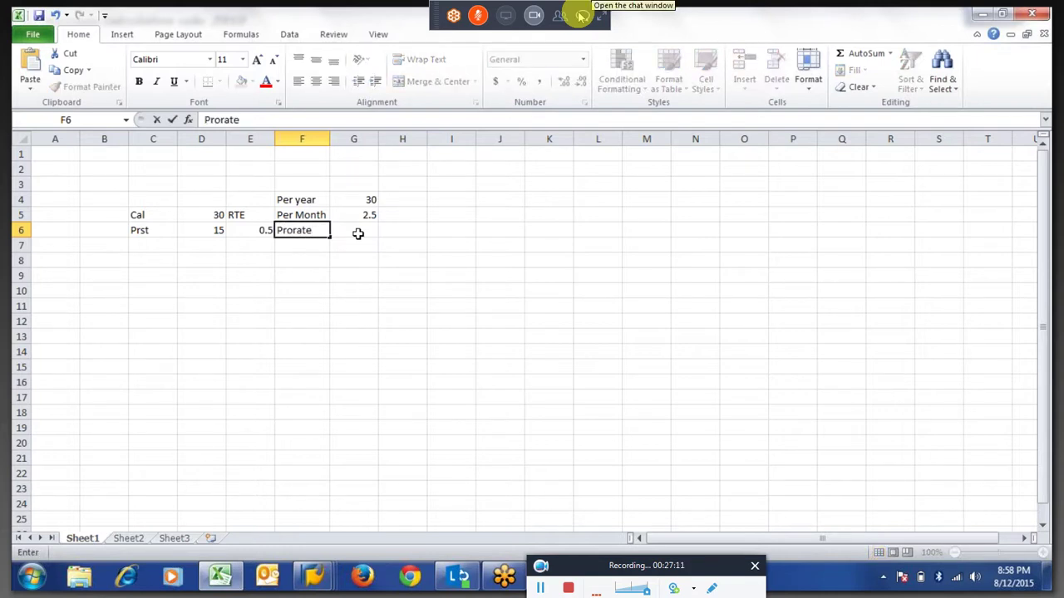
pyautogui.write(' value')
pyautogui.click(359, 233)
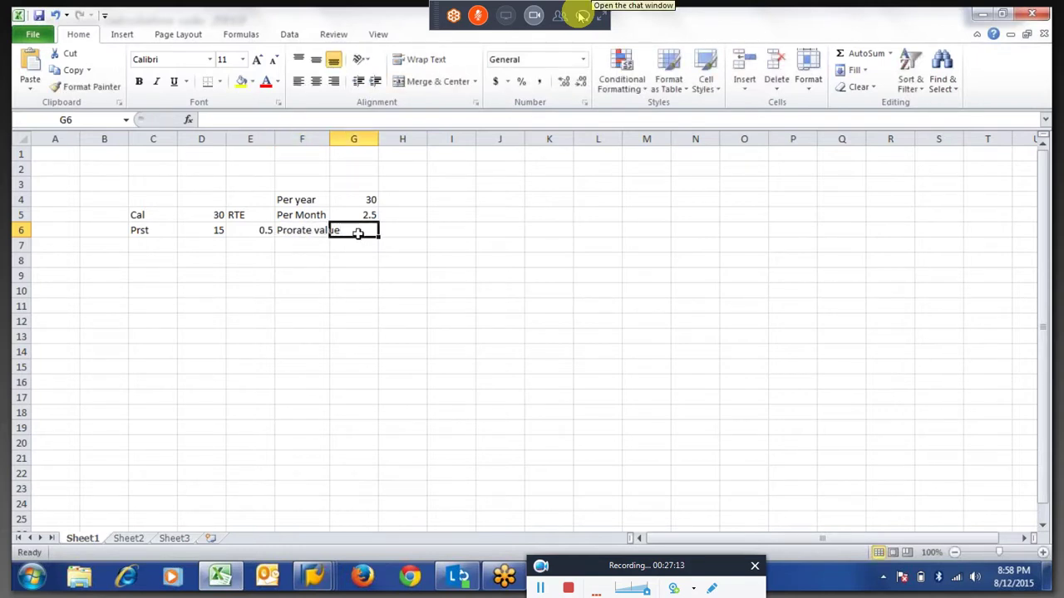
pyautogui.doubleClick(330, 141)
# Calculate the prorated leave in G6 from the monthly leave and the rate with the formula =G5*E6.
pyautogui.write('=')
pyautogui.press('Up')
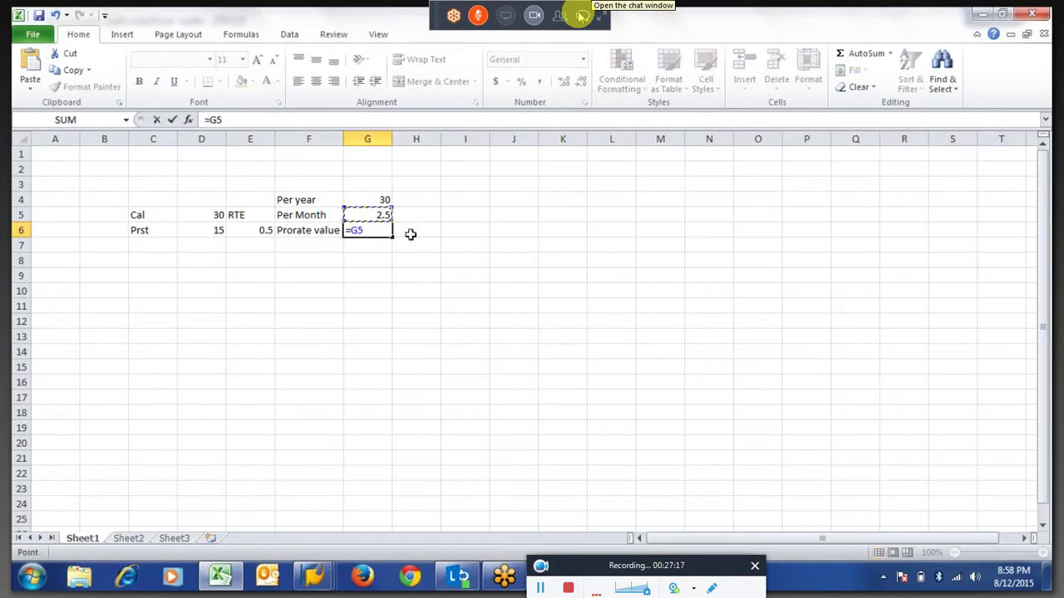
pyautogui.write('*')
pyautogui.press('Left')
pyautogui.press('Left')
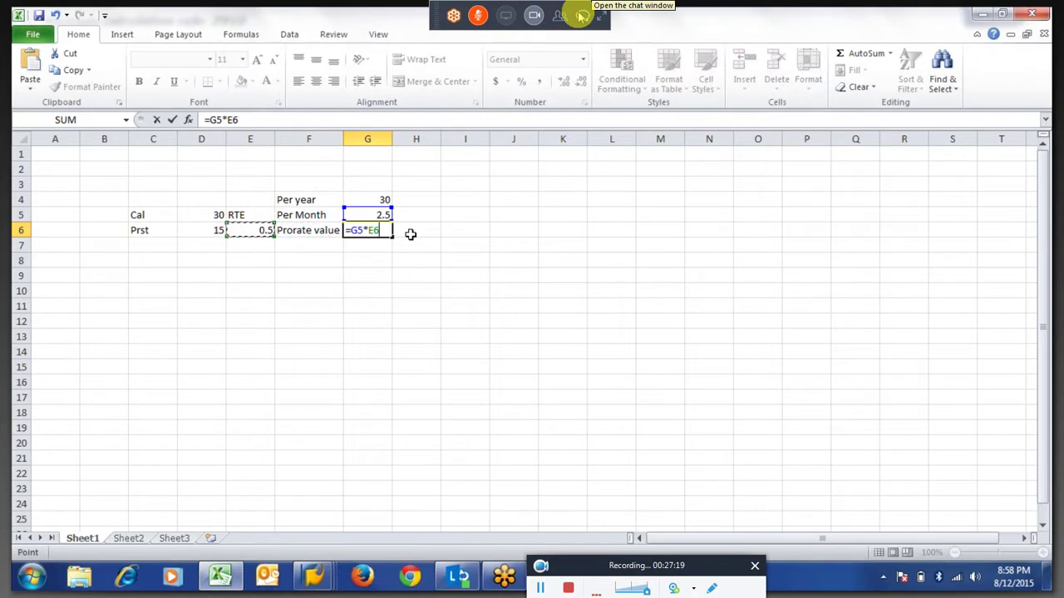
pyautogui.press('Return')
pyautogui.press('Left')
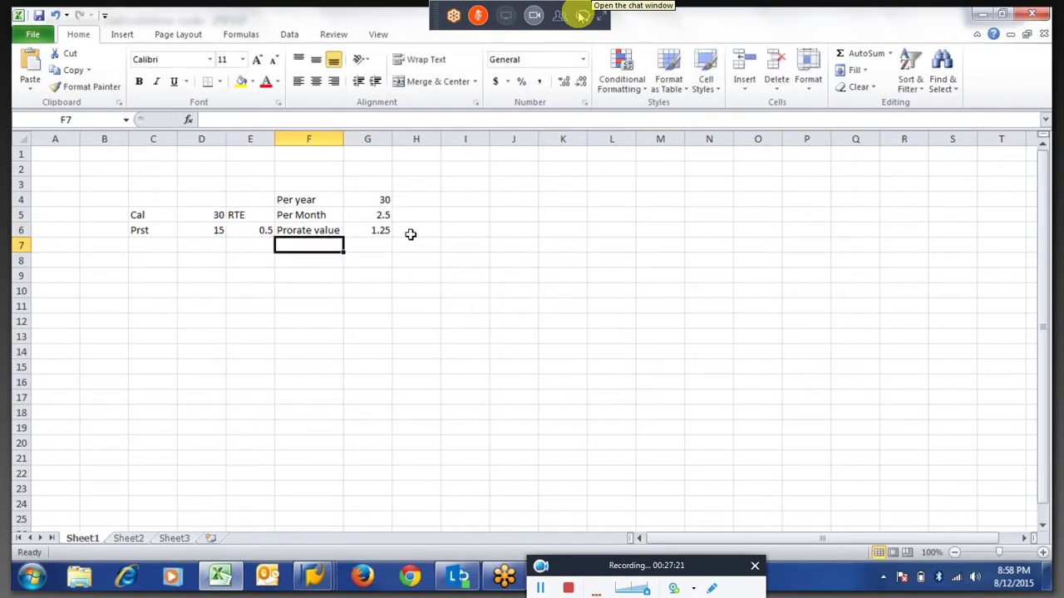
pyautogui.press('Right')
pyautogui.press('Up')
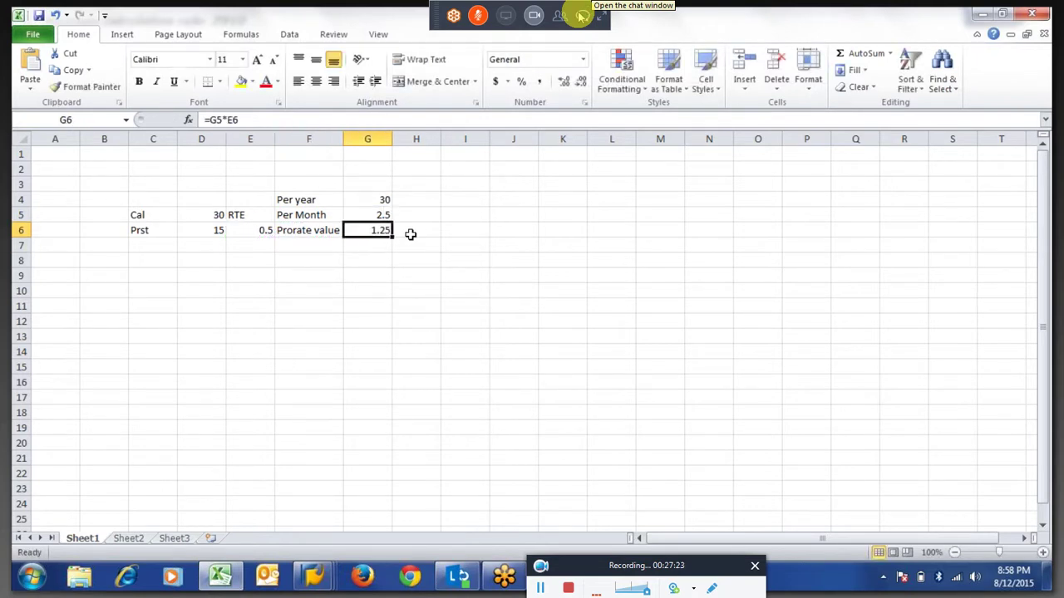
# Set the present days in D6 to 30 and check the prorated leave in G6.
pyautogui.press('Left')
pyautogui.press('Left')
pyautogui.press('Left')
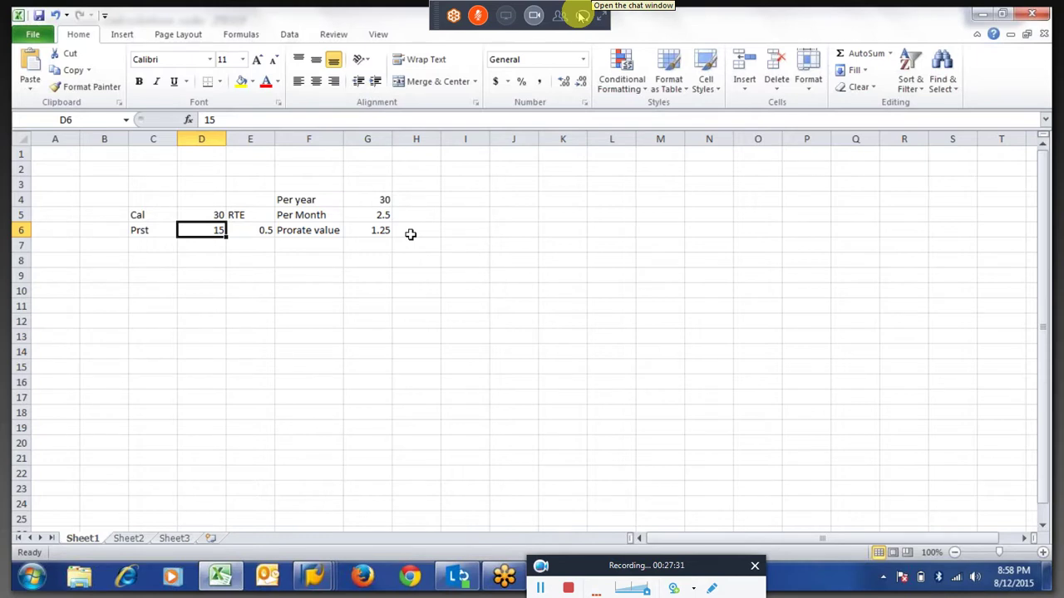
pyautogui.write('30')
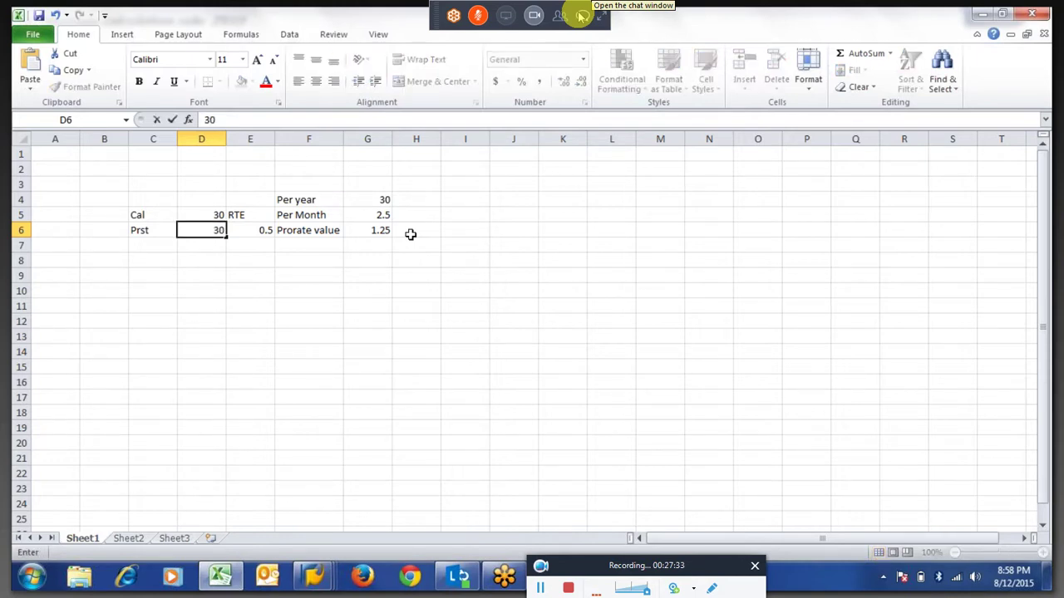
pyautogui.press('Return')
pyautogui.press('Right')
pyautogui.press('Right')
pyautogui.press('Up')
pyautogui.press('Right')
# Change the present days in D6 to 1.
pyautogui.press('Left')
pyautogui.press('Left')
pyautogui.press('Left')
pyautogui.write('1')
pyautogui.press('Return')
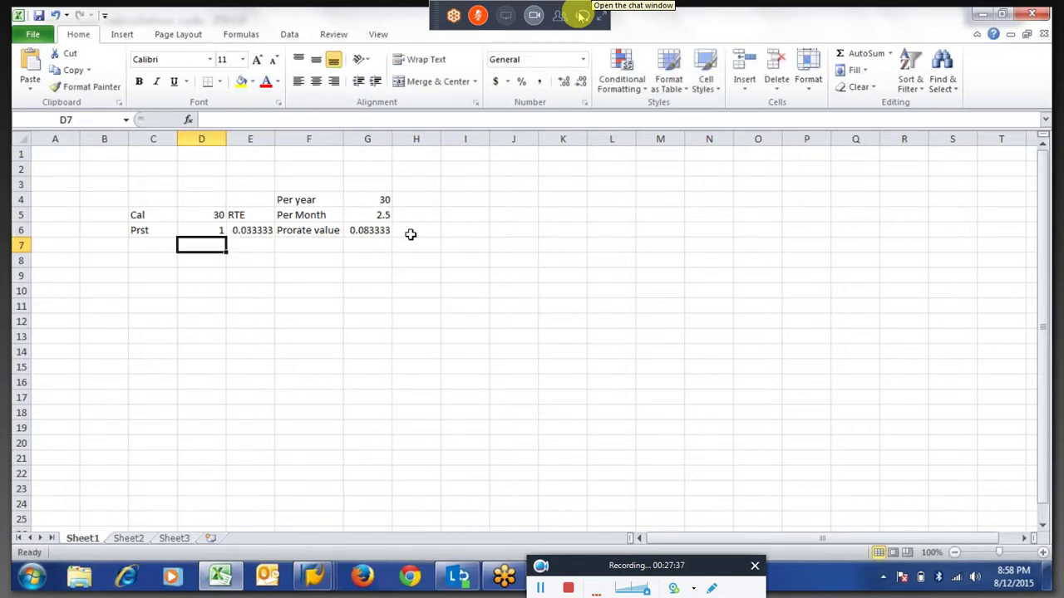
# Set the present days in D6 to 2 and then to 15 to compare the prorated leave.
pyautogui.press('Up')
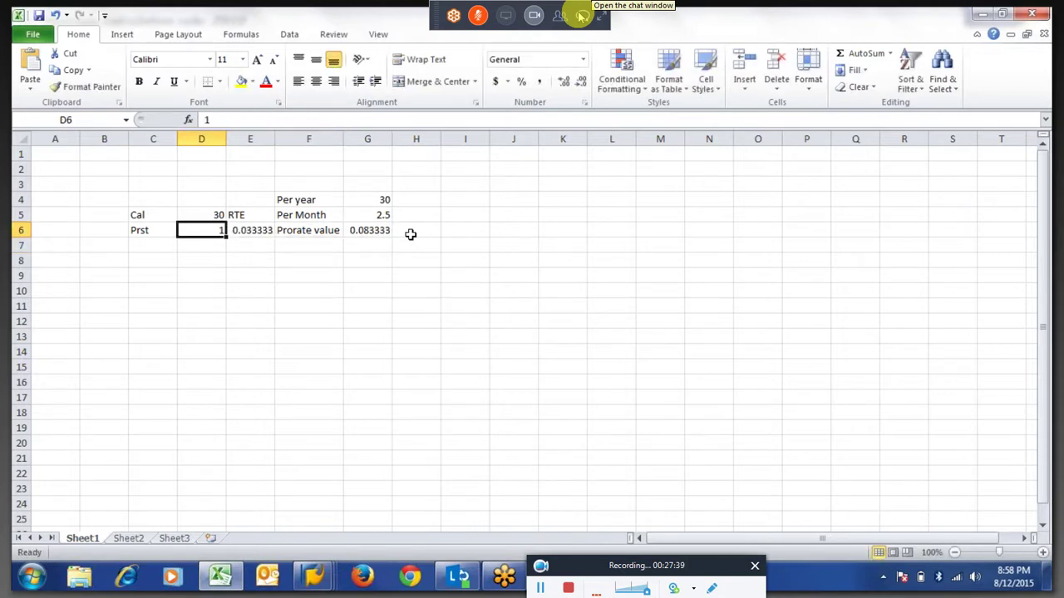
pyautogui.write('2')
pyautogui.press('Return')
pyautogui.press('Up')
pyautogui.write('15')
pyautogui.press('Return')
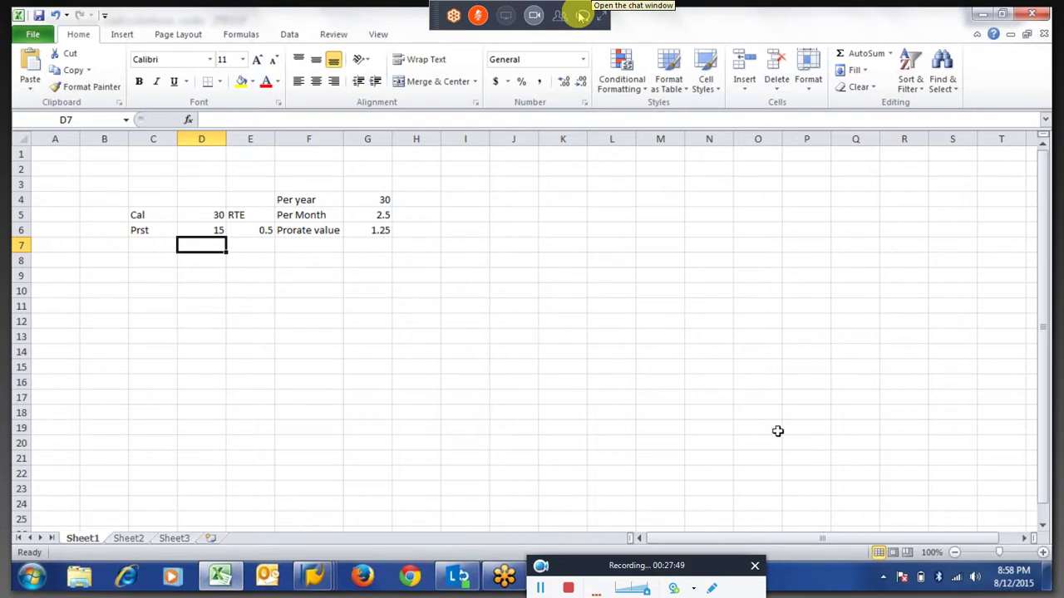
# Examine the proration example cell by cell: calendar days, present days, the rate formula in E6 and the monthly leave in G5.
pyautogui.moveTo(124, 166); pyautogui.dragTo(416, 288)
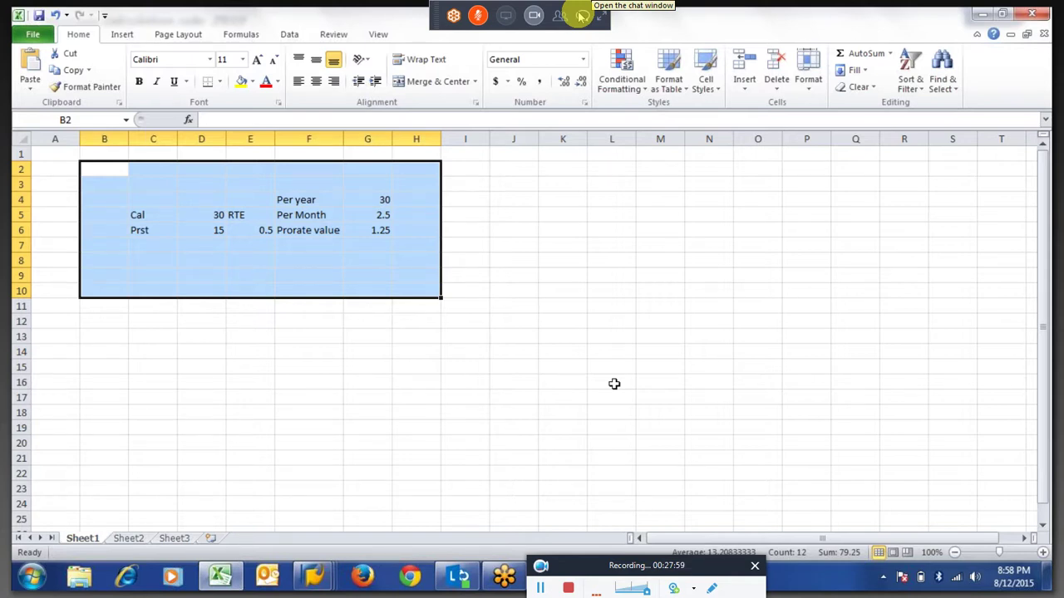
pyautogui.click(505, 363)
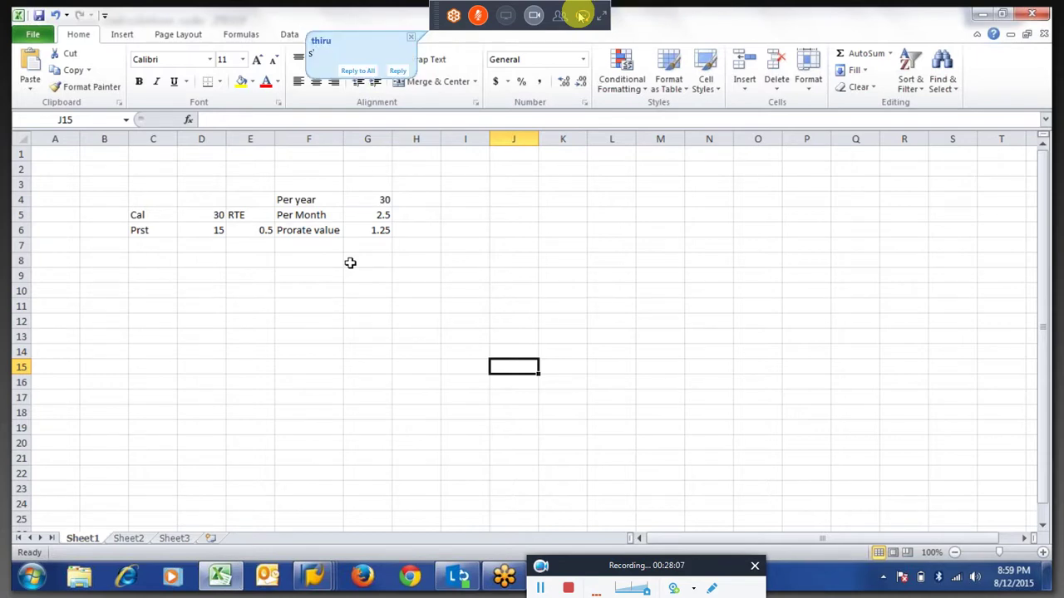
pyautogui.click(201, 216)
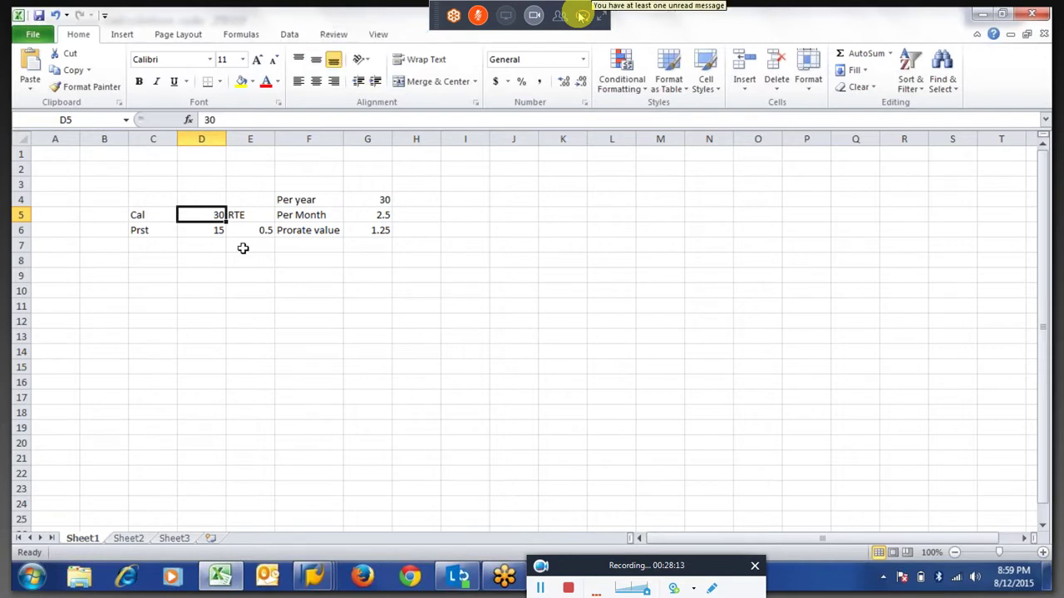
pyautogui.hotkey('ctrl', 'c')
pyautogui.press('Escape')
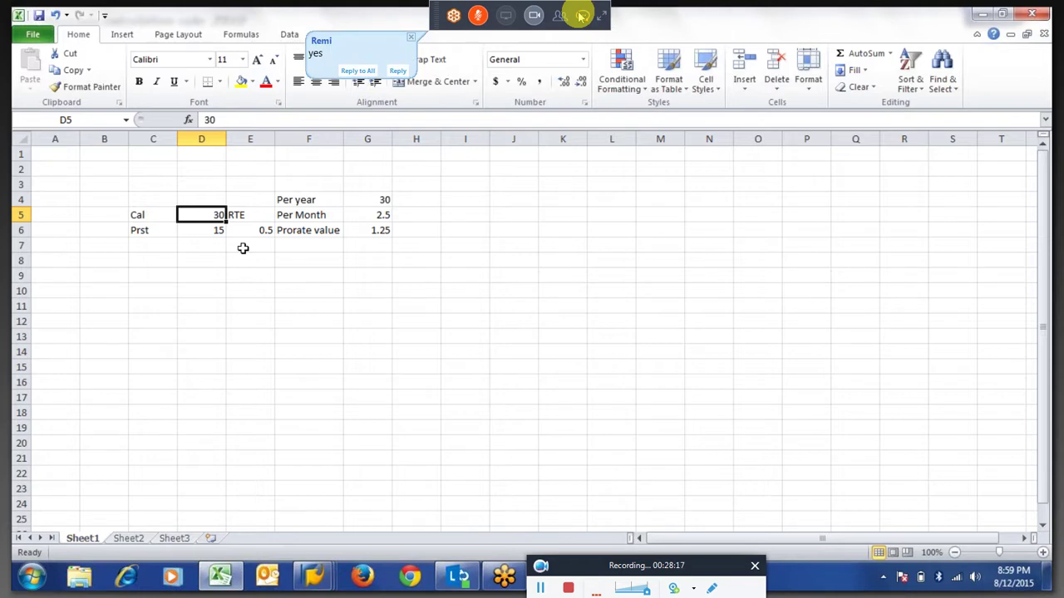
pyautogui.press('Down')
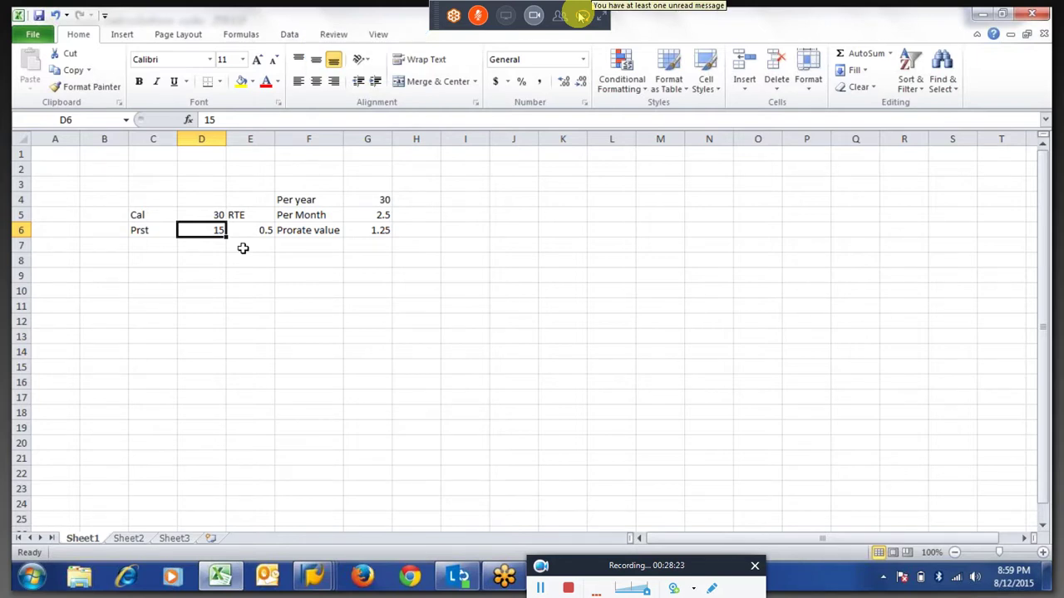
pyautogui.press('Right')
pyautogui.press('Up')
pyautogui.press('Down')
pyautogui.press('Up')
pyautogui.press('Down')
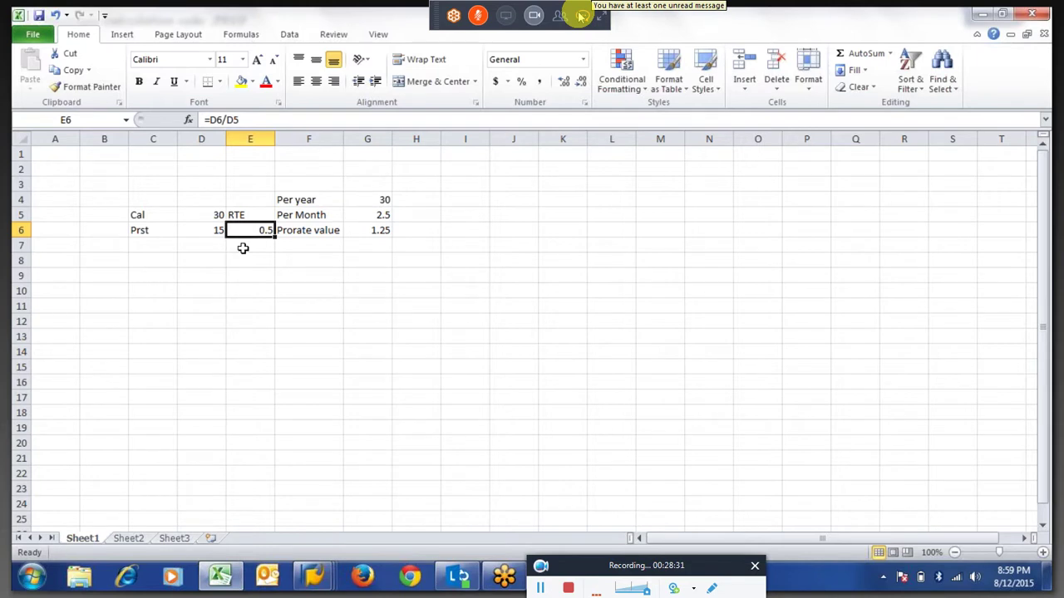
pyautogui.press('Right')
pyautogui.press('Right')
pyautogui.press('Up')
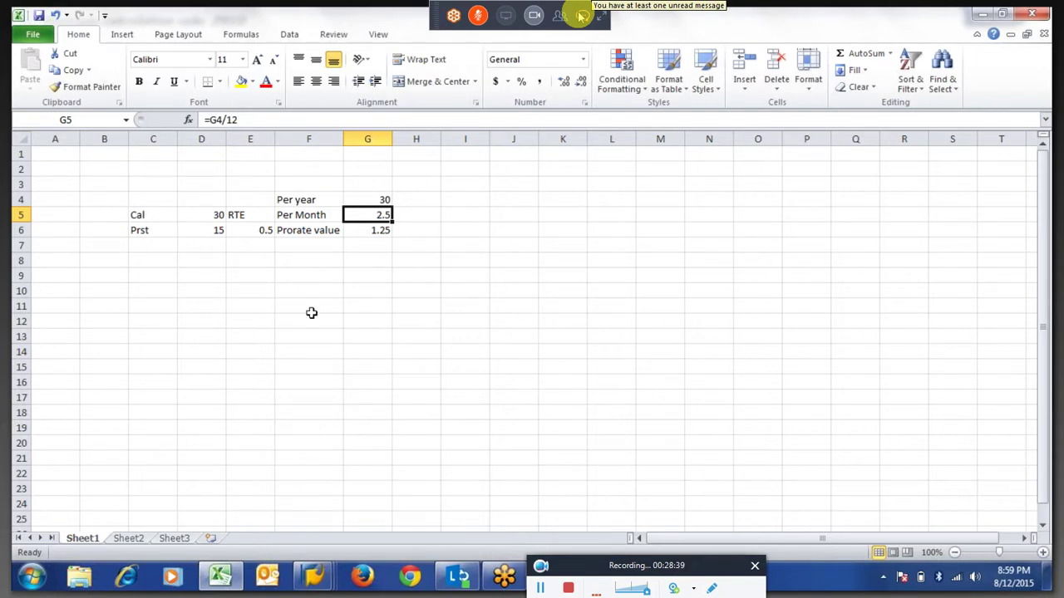
# Switch to the SAP rule Z910 and delete the ADDDBZ901 line from the Y branch.
pyautogui.hotkey('alt', 'Tab')
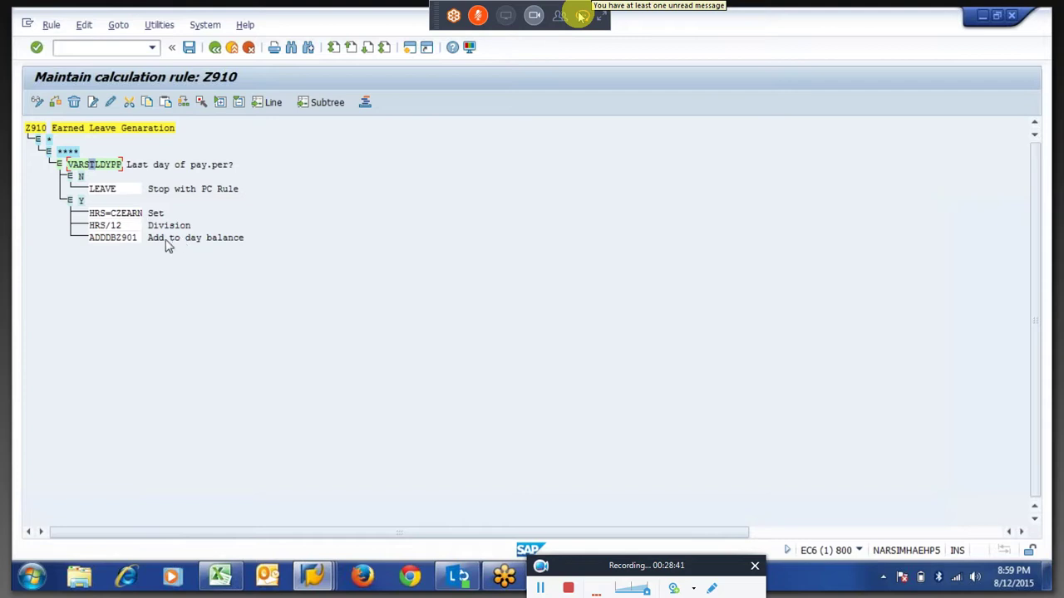
pyautogui.click(108, 239)
pyautogui.moveTo(94, 242)
pyautogui.mouseDown()
pyautogui.moveTo(136, 240)
pyautogui.moveTo(94, 242)
pyautogui.mouseUp()
pyautogui.click(137, 239)
pyautogui.click(100, 241)
pyautogui.click(74, 102)
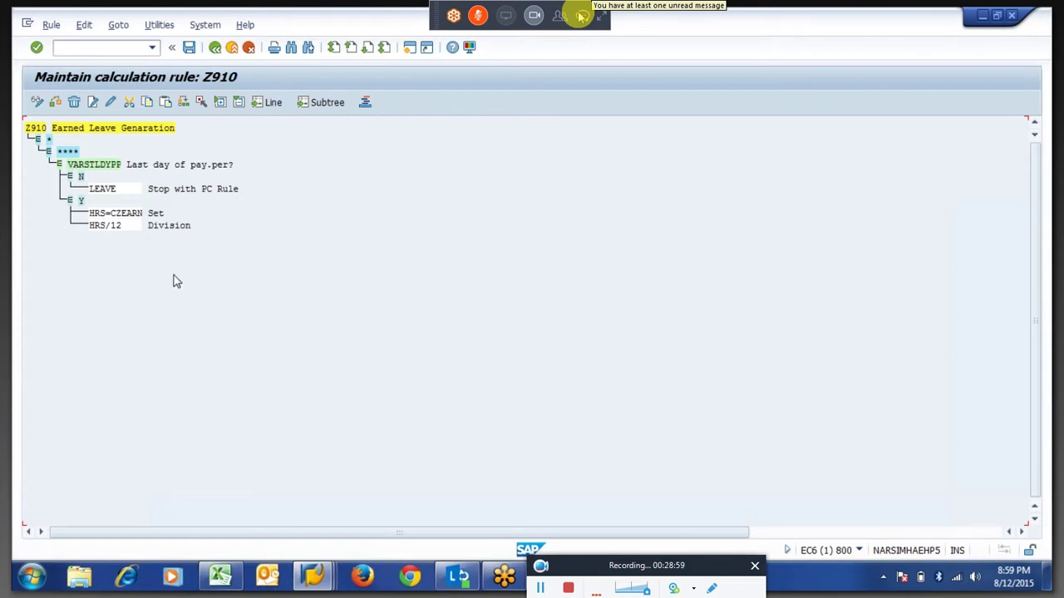
# Add the operation ADDVS Z001 below the HRS/12 line in the Y branch of rule Z910.
pyautogui.click(114, 214)
pyautogui.moveTo(90, 226); pyautogui.dragTo(130, 234)
pyautogui.click(130, 233)
pyautogui.click(109, 229)
pyautogui.click(93, 104)
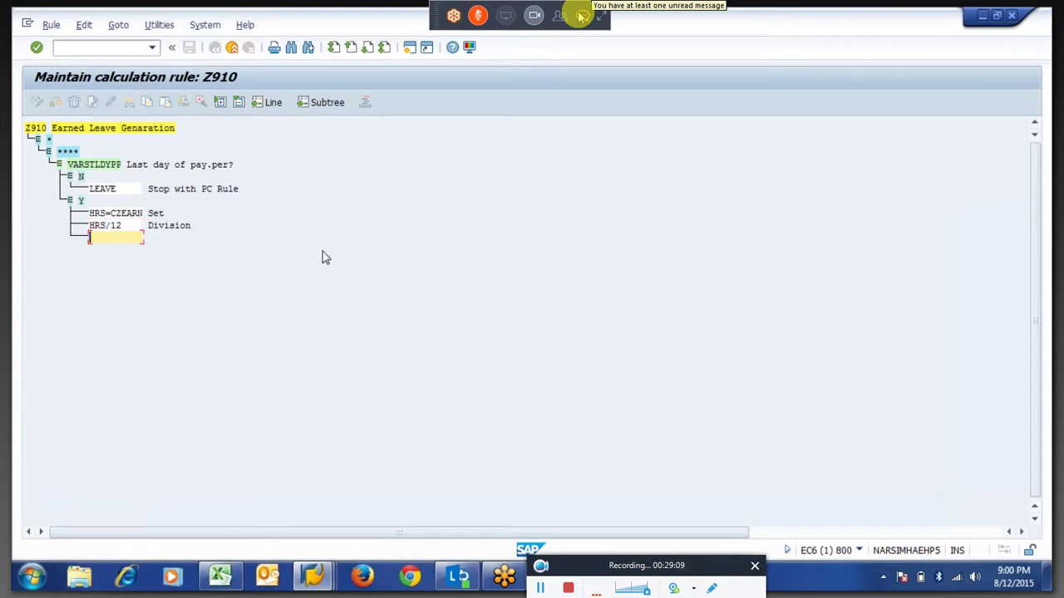
pyautogui.write('hrs=')
pyautogui.press('BackSpace')
pyautogui.press('BackSpace')
pyautogui.press('BackSpace')
pyautogui.press('BackSpace')
pyautogui.write('addv')
pyautogui.write('Z001')
pyautogui.press('Return')
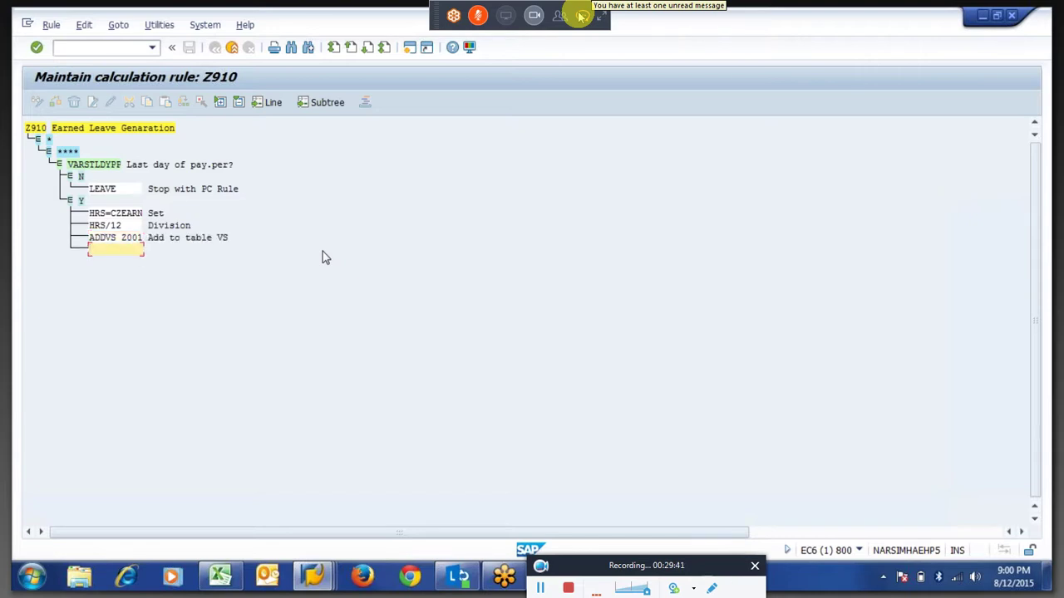
pyautogui.press('Return')
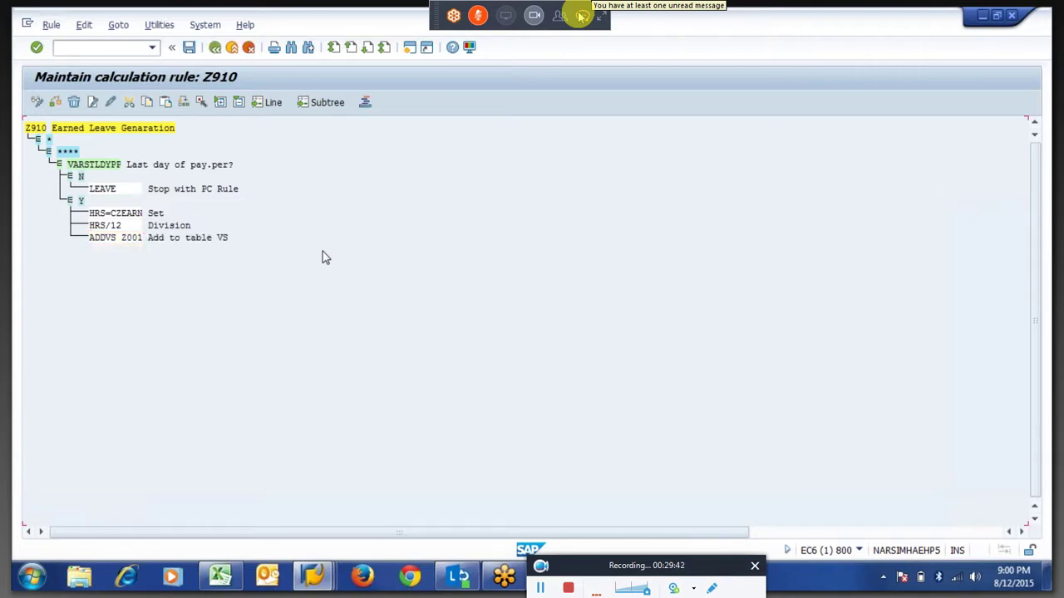
# Save calculation rule Z910 with the ADDVS Z001 operation.
pyautogui.click(101, 237)
pyautogui.moveTo(89, 240); pyautogui.dragTo(144, 246)
pyautogui.click(151, 247)
pyautogui.moveTo(90, 226); pyautogui.dragTo(127, 233)
pyautogui.press('Home')
pyautogui.click(129, 246)
pyautogui.press('Left')
pyautogui.click(126, 241)
pyautogui.hotkey('ctrl', 's')
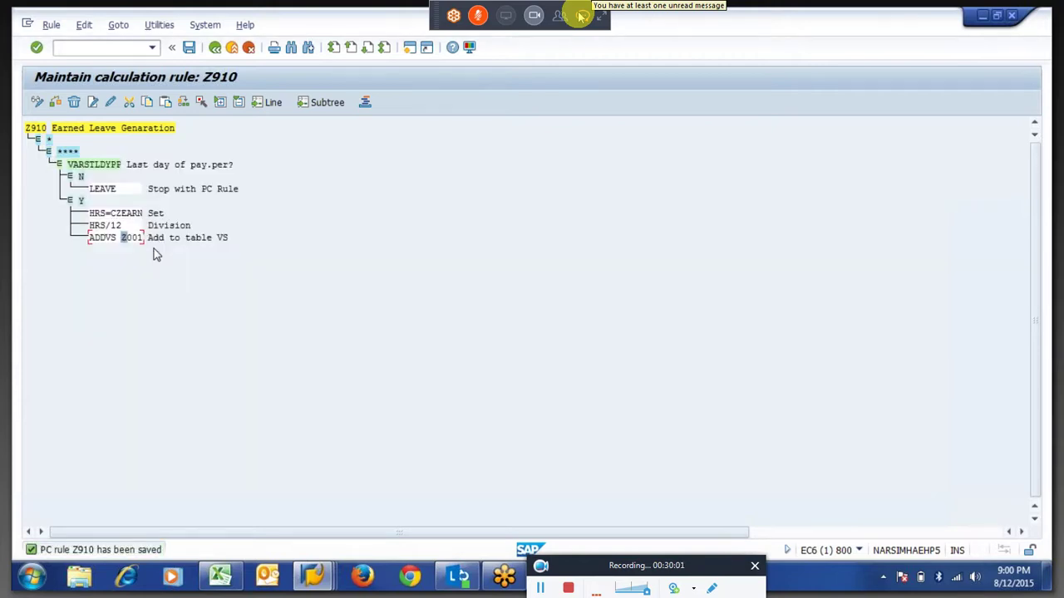
# Read the documentation of operation ADDVS, including its syntax and the 4-character identifier, and return to the rule.
pyautogui.moveTo(90, 241); pyautogui.dragTo(135, 241)
pyautogui.click(103, 241)
pyautogui.press('F1')
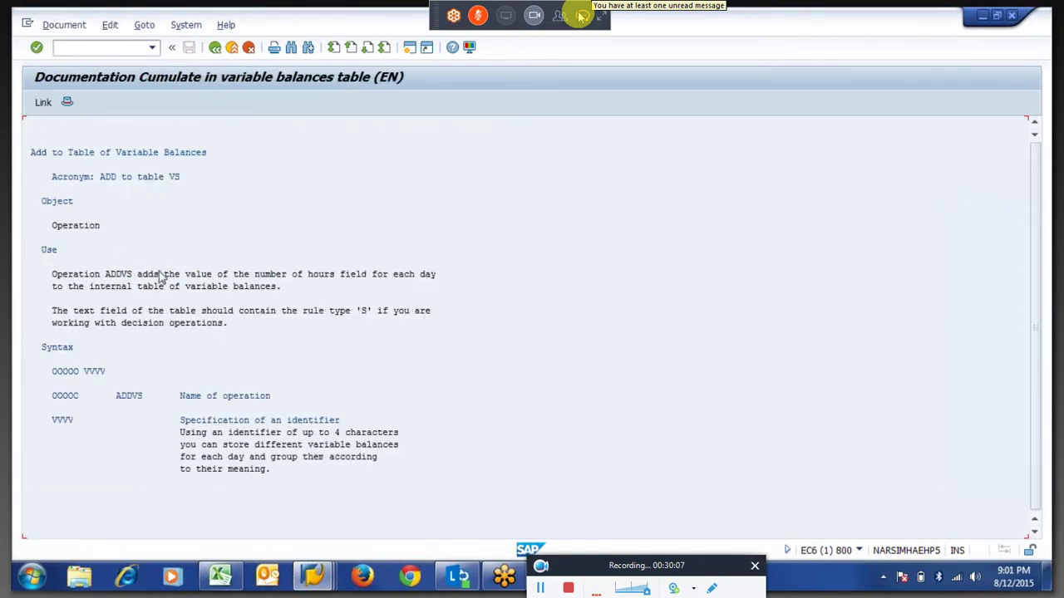
pyautogui.click(199, 298)
pyautogui.click(118, 397)
pyautogui.moveTo(345, 433); pyautogui.dragTo(402, 435)
pyautogui.click(342, 446)
pyautogui.click(215, 49)
# Copy the identifier Z001 from the ADDVS line and rerun the time evaluation in the log session.
pyautogui.moveTo(121, 237); pyautogui.dragTo(150, 243)
pyautogui.hotkey('ctrl', 'c')
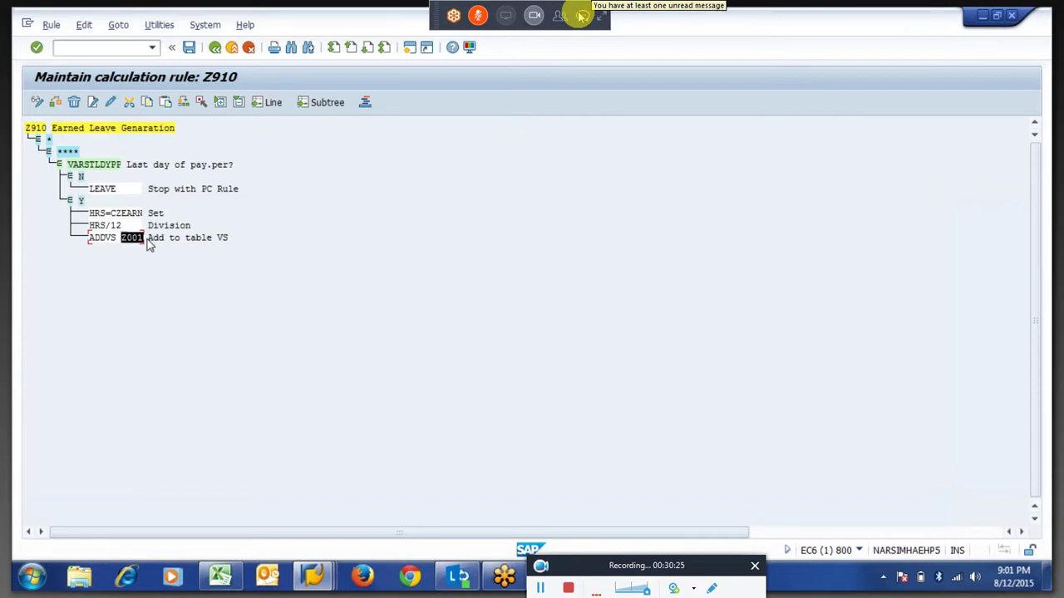
pyautogui.hotkey('ctrl', 'c')
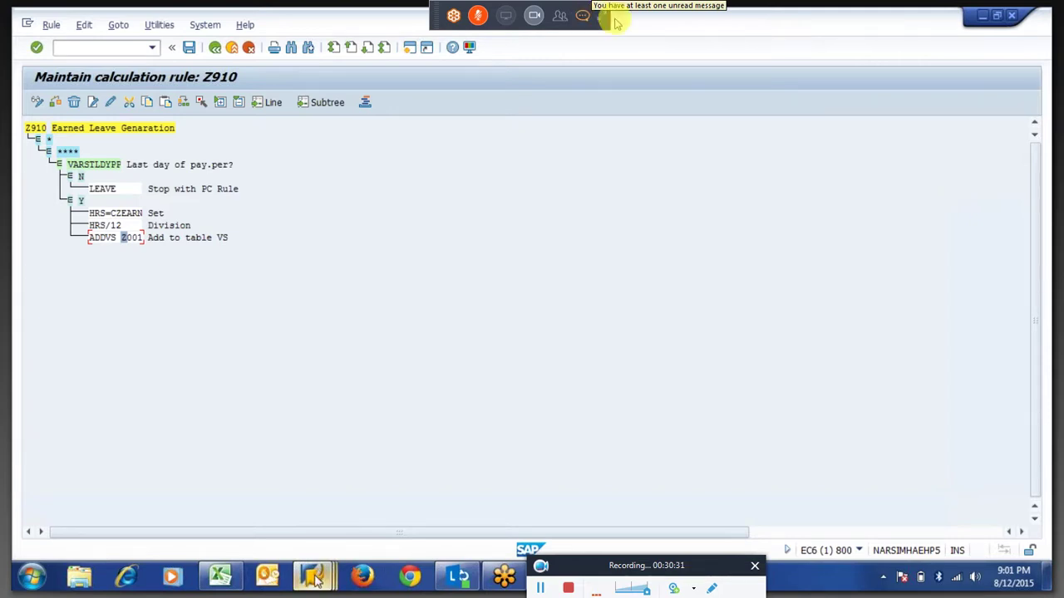
pyautogui.moveTo(314, 577)
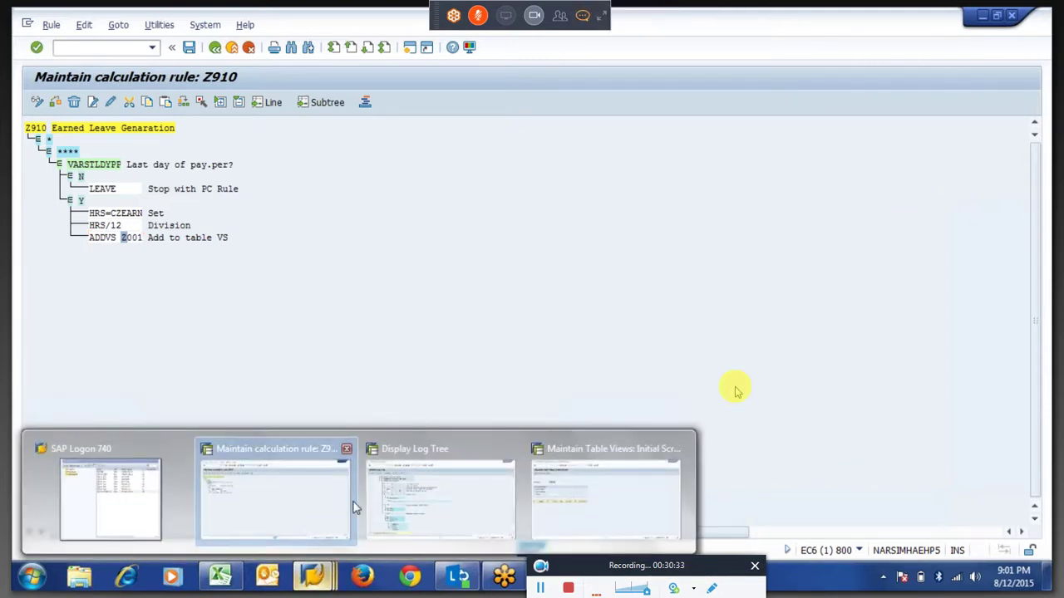
pyautogui.click(409, 505)
pyautogui.click(37, 101)
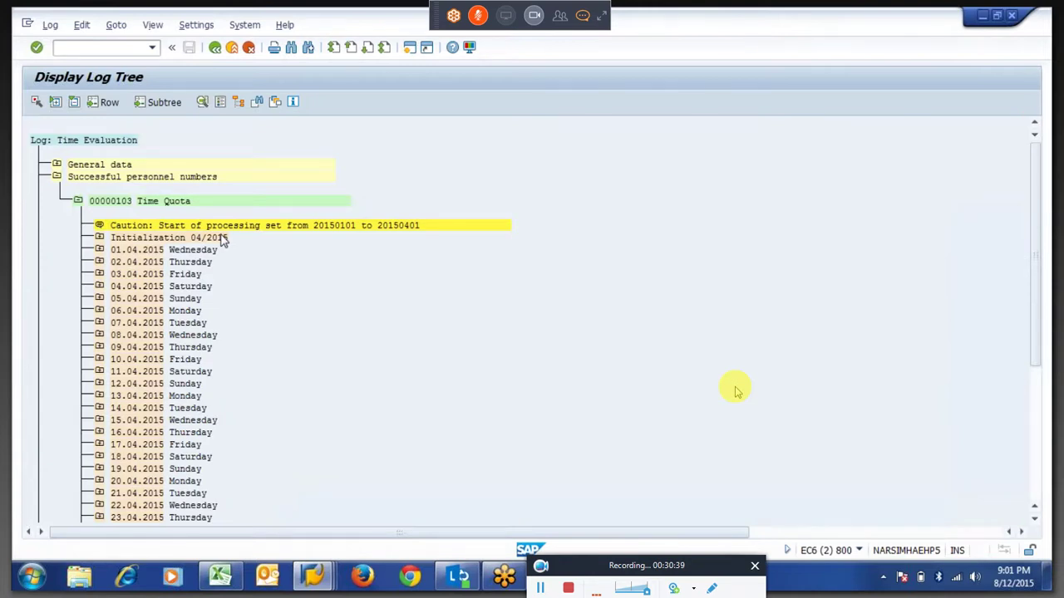
# Inspect the call of rule Z910 in the time accounts processing log for 30.04.2015 and return to the log tree.
pyautogui.scroll(-10, 223, 239)
pyautogui.click(99, 200)
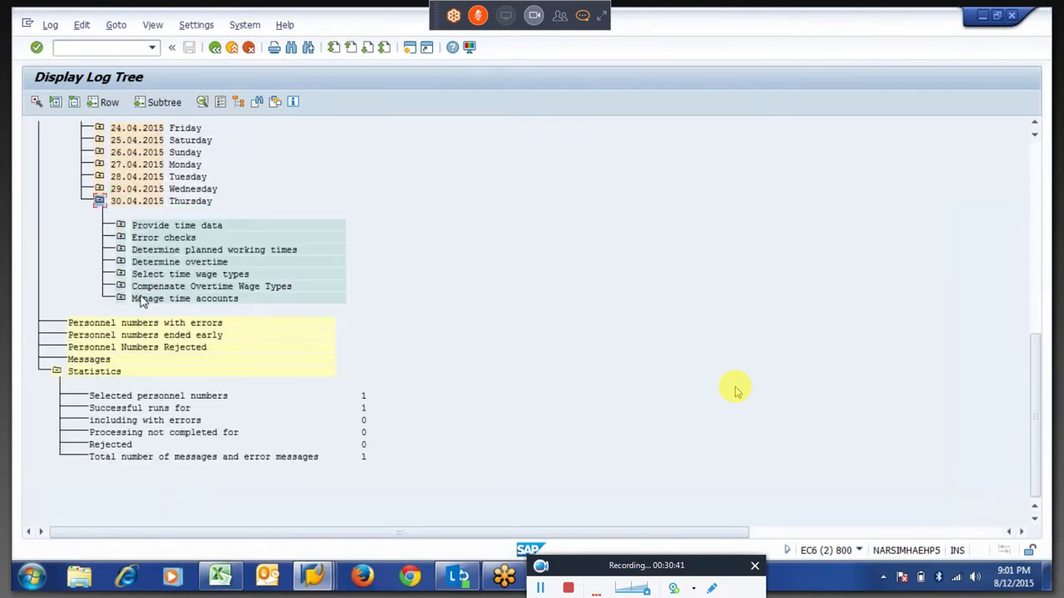
pyautogui.click(120, 298)
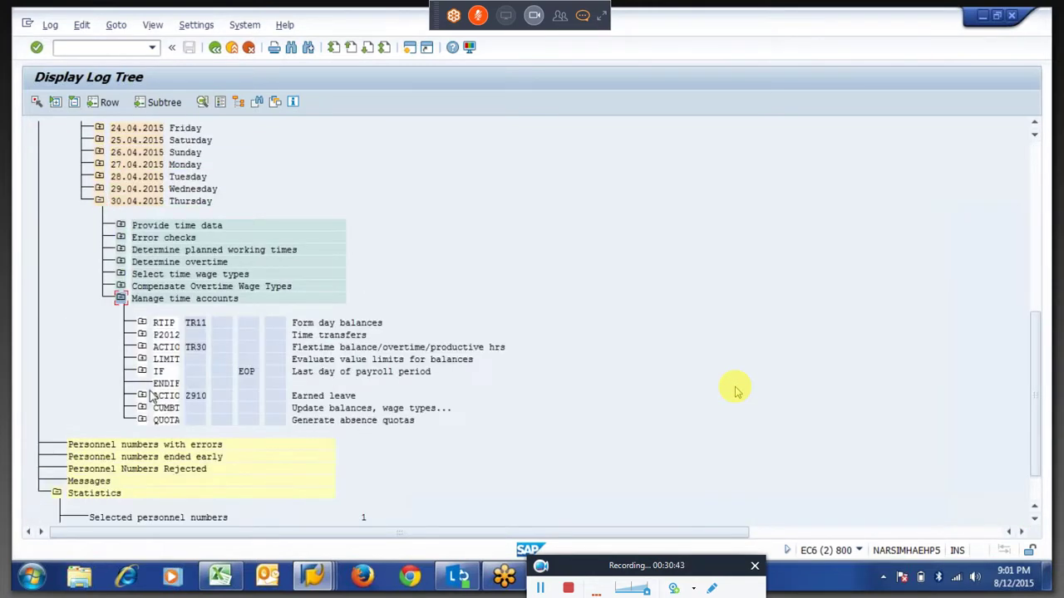
pyautogui.click(142, 395)
pyautogui.click(164, 421)
pyautogui.doubleClick(236, 445)
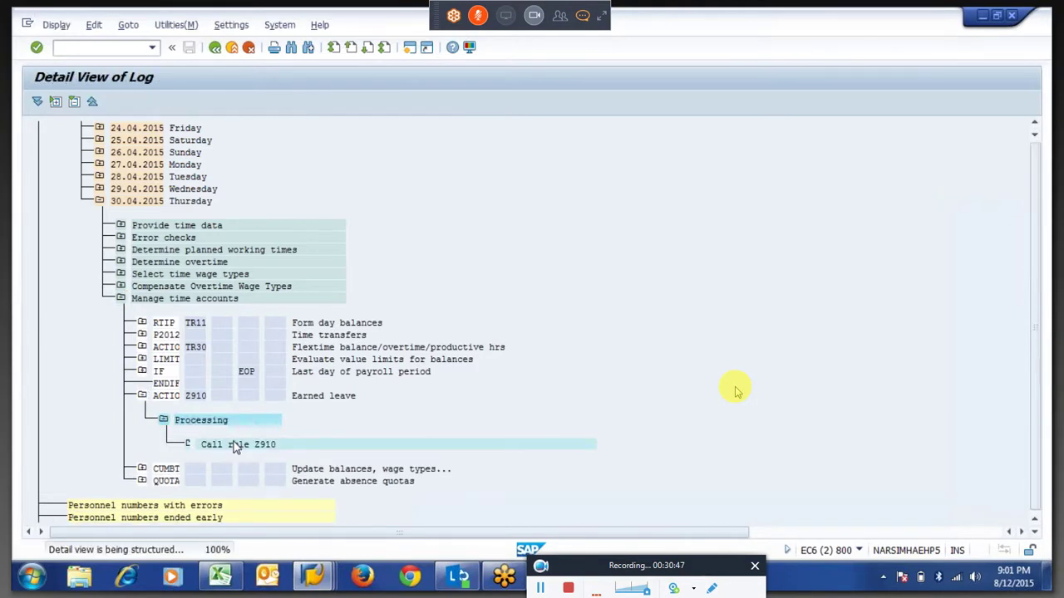
pyautogui.moveTo(211, 213); pyautogui.dragTo(272, 223)
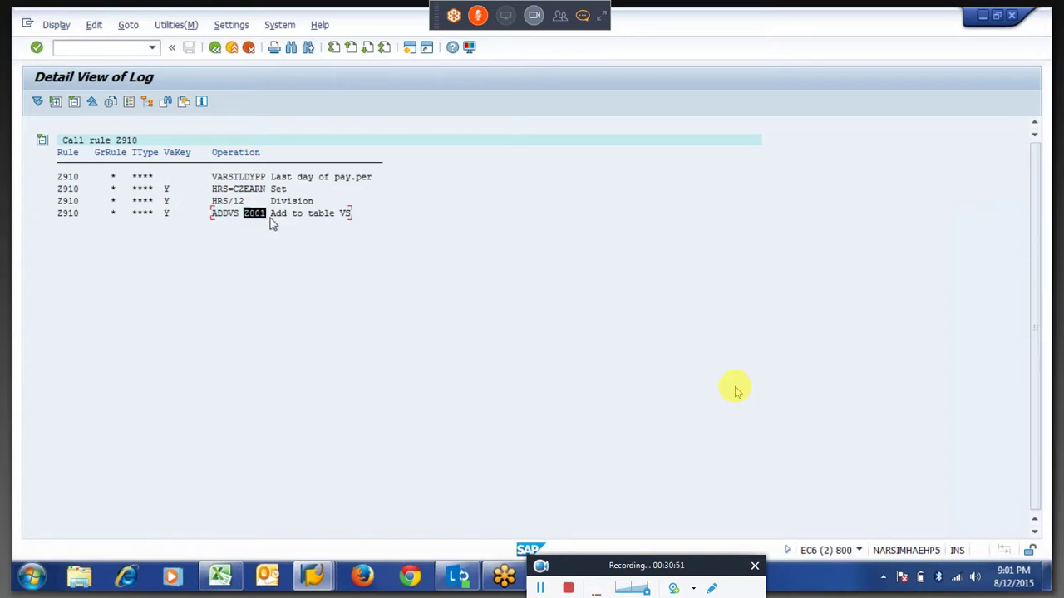
pyautogui.click(214, 47)
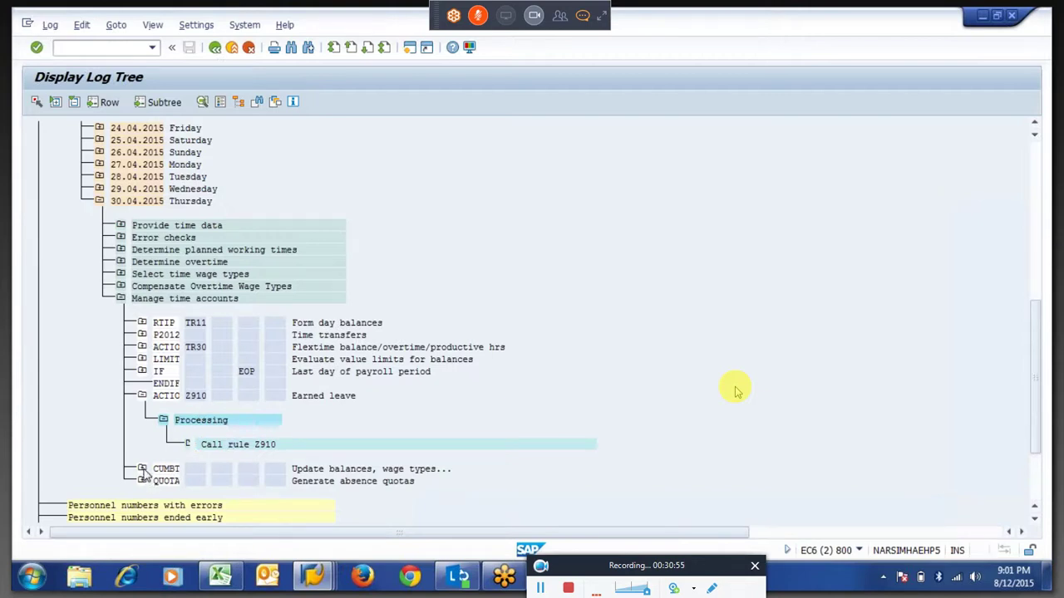
# Check the Z001 entry in table VS from the CUMBT output for 30.04.2015.
pyautogui.click(142, 468)
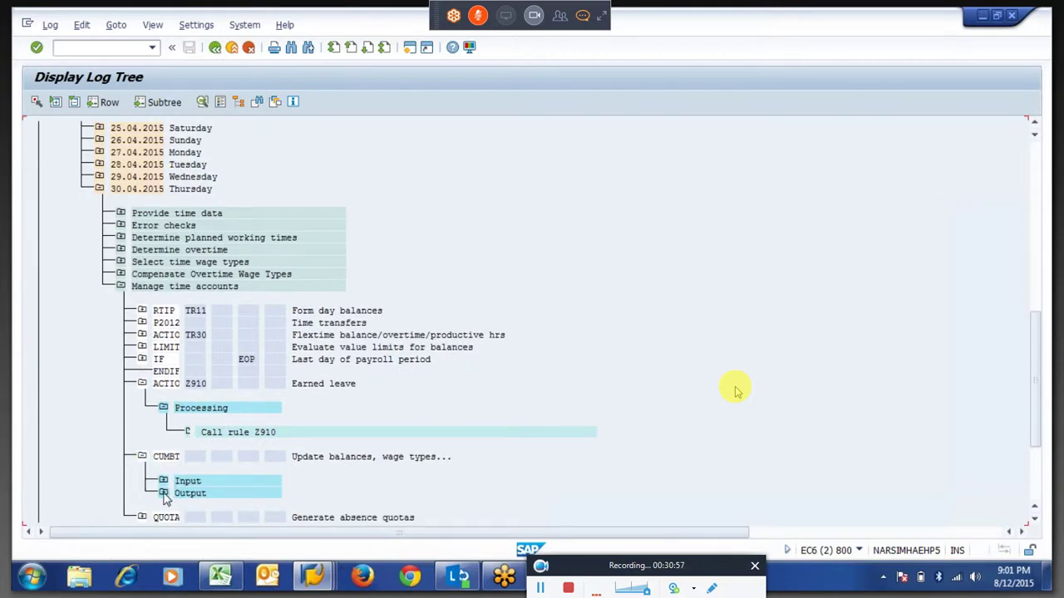
pyautogui.click(164, 492)
pyautogui.doubleClick(202, 481)
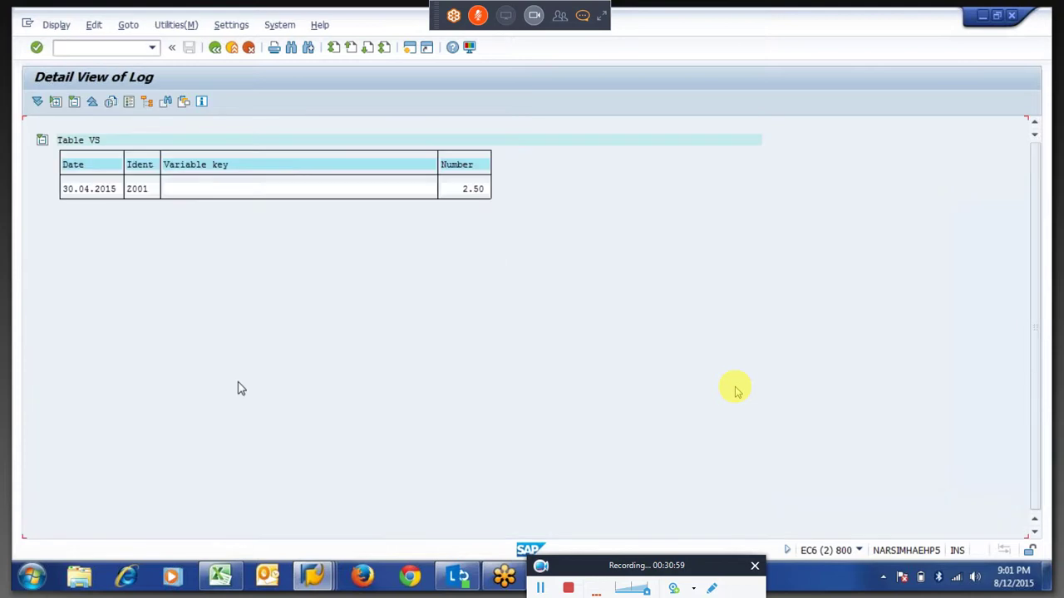
pyautogui.click(68, 189)
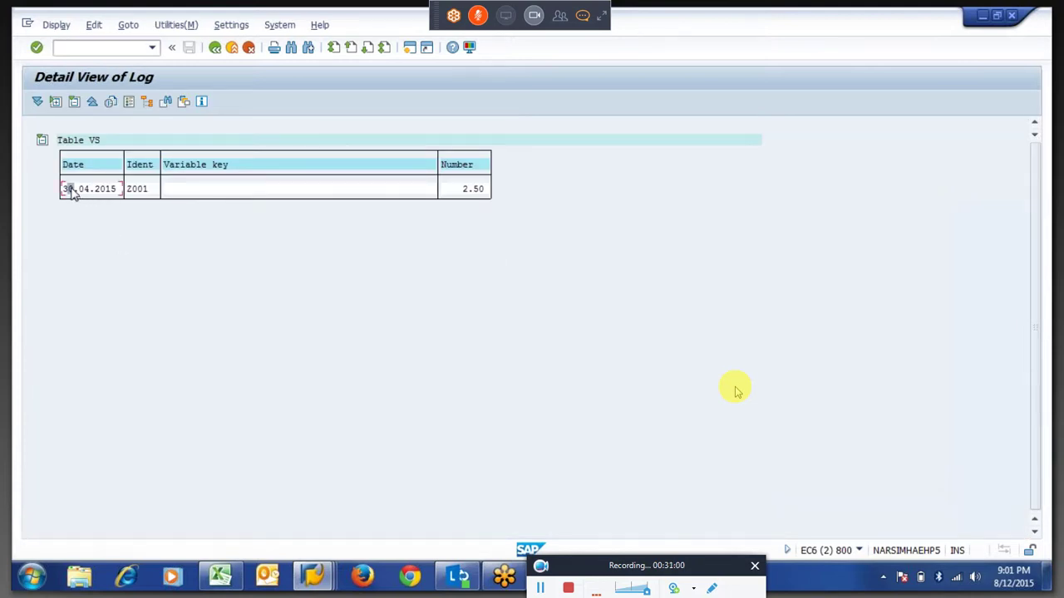
pyautogui.click(130, 190)
pyautogui.doubleClick(468, 191)
pyautogui.click(495, 197)
pyautogui.click(215, 48)
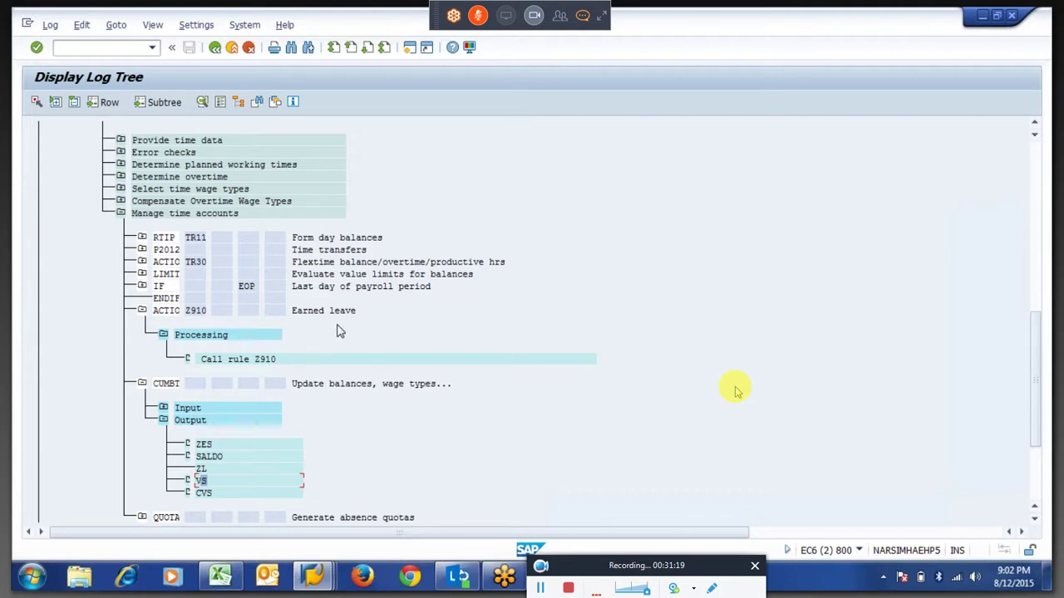
# Return to rule Z910 and add the operation HRS=B below the ADDVS Z001 line.
pyautogui.moveTo(314, 577)
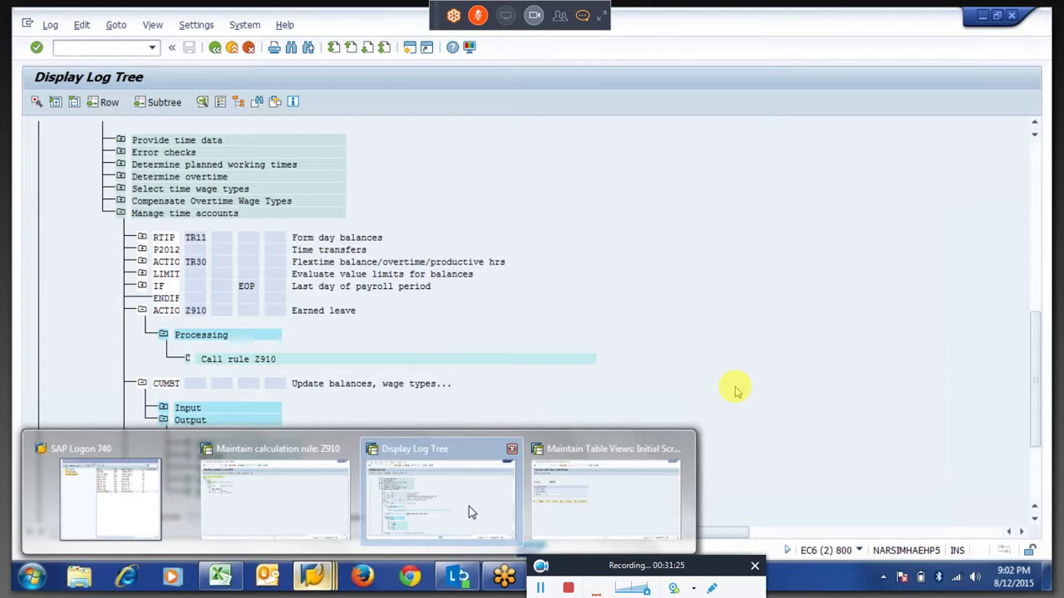
pyautogui.click(329, 510)
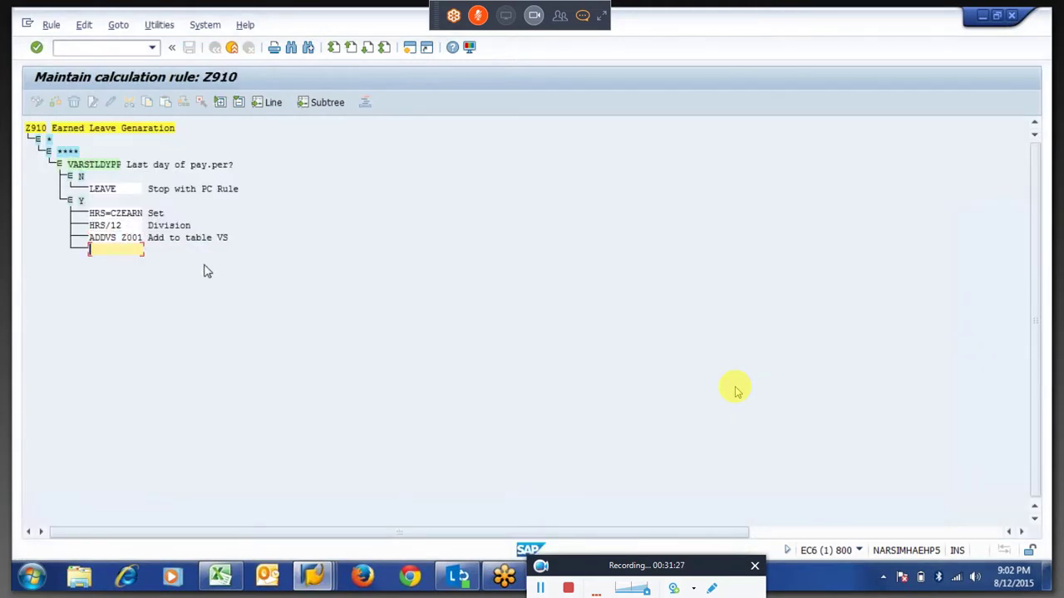
pyautogui.write('hrs=b')
pyautogui.press('BackSpace')
pyautogui.write('b')
pyautogui.press('Return')
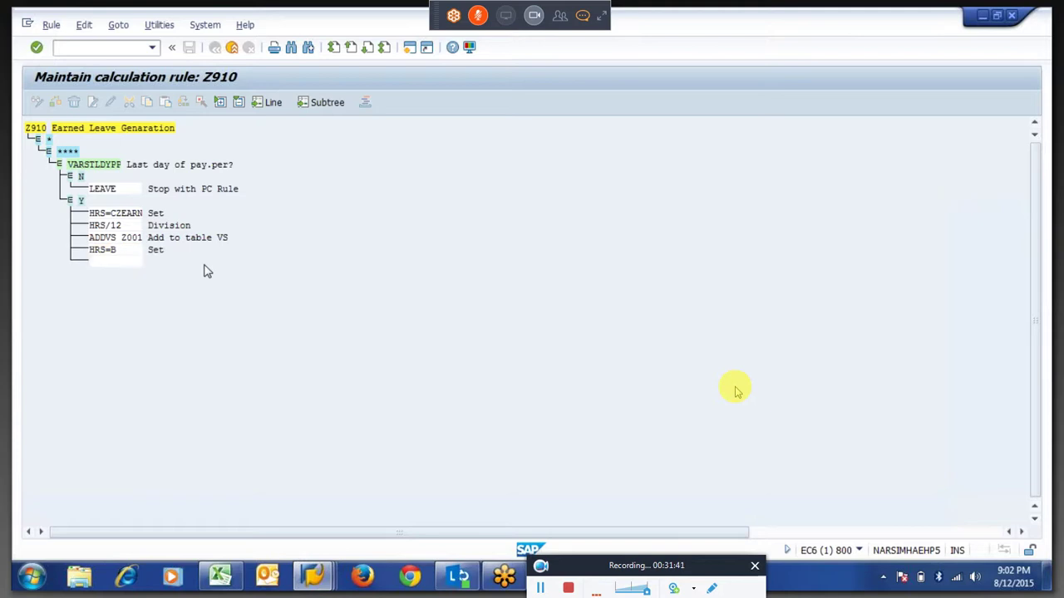
# Review the VARSTLDYPP decision and the operations in the Y branch of rule Z910.
pyautogui.click(103, 251)
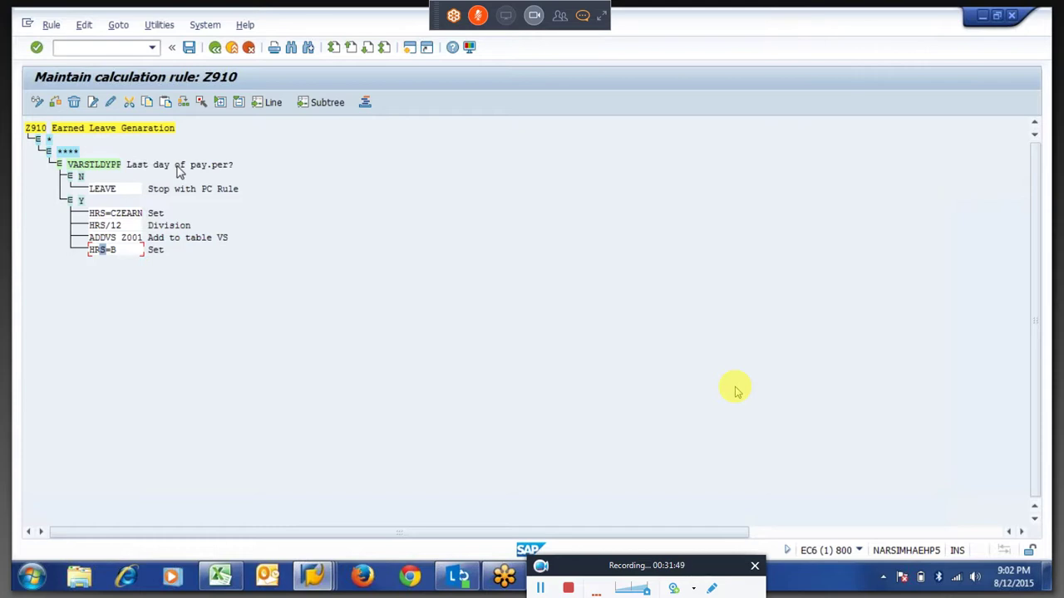
pyautogui.moveTo(68, 165); pyautogui.dragTo(129, 169)
pyautogui.click(79, 202)
pyautogui.moveTo(89, 214); pyautogui.dragTo(151, 271)
pyautogui.click(76, 200)
pyautogui.click(119, 252)
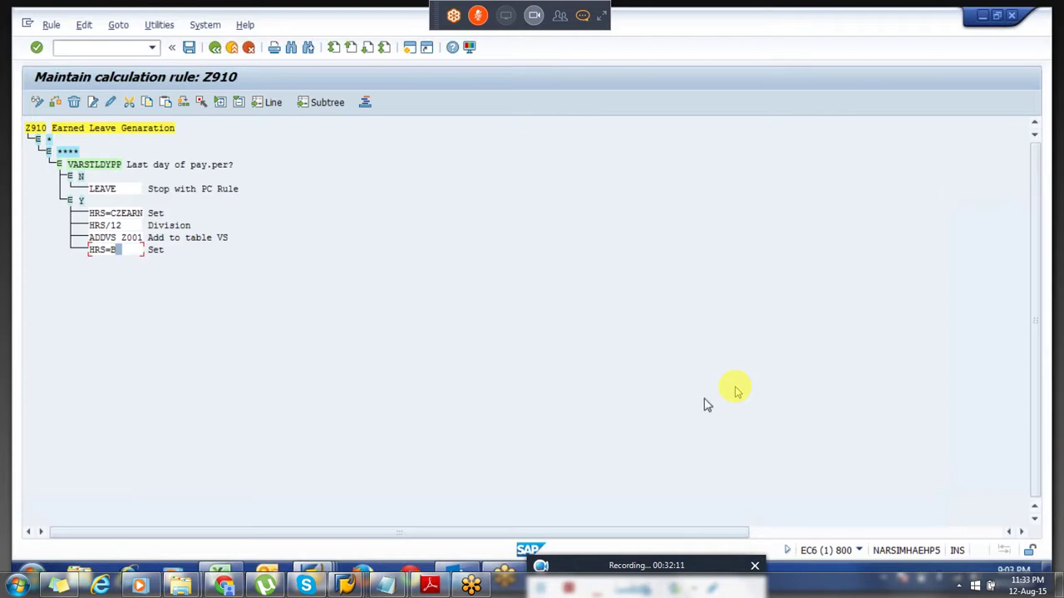
pyautogui.press('Return')
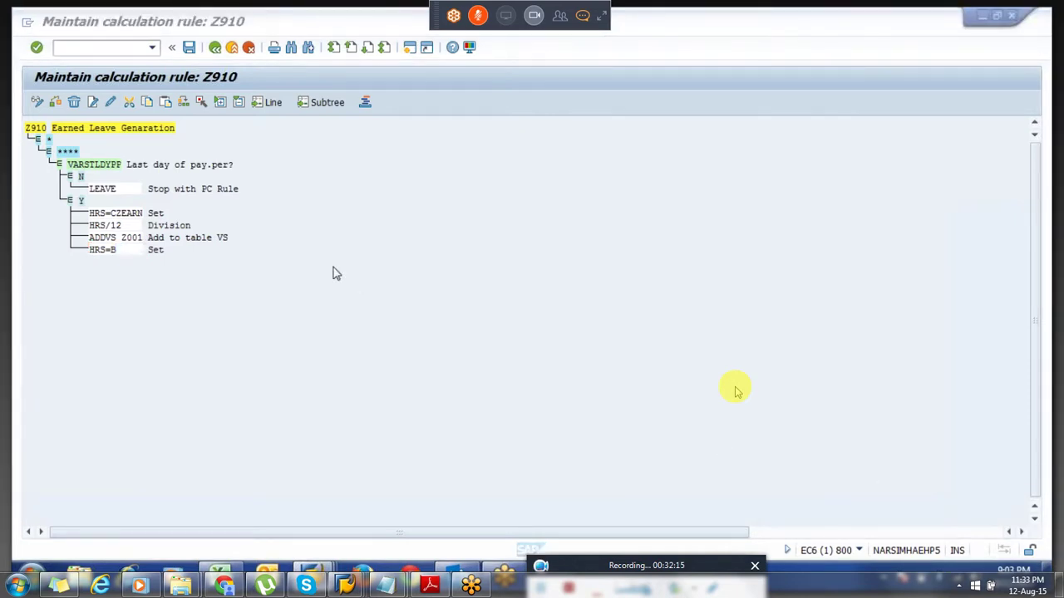
# Extend the HRS=B operation at the end of the Y branch in rule Z910 to HRS=BCYRDY.
pyautogui.click(120, 252)
pyautogui.press('Home')
pyautogui.moveTo(107, 258)
pyautogui.mouseDown()
pyautogui.moveTo(116, 258)
pyautogui.moveTo(115, 231)
pyautogui.moveTo(106, 253)
pyautogui.moveTo(121, 258)
pyautogui.mouseUp()
pyautogui.click(105, 255)
pyautogui.click(114, 260)
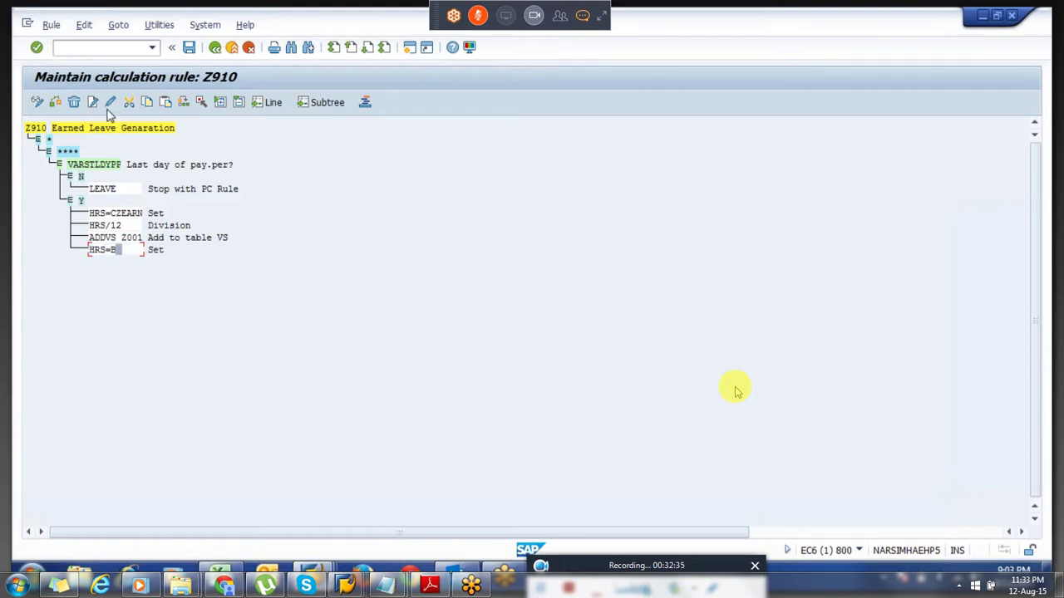
pyautogui.click(110, 101)
pyautogui.click(124, 253)
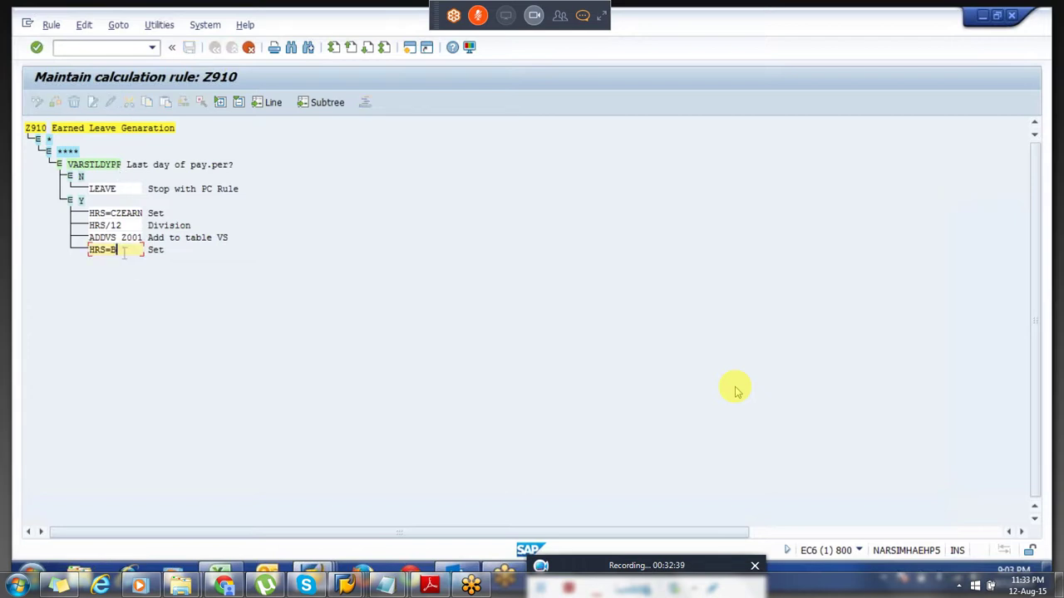
pyautogui.write('CYRDY')
pyautogui.press('Return')
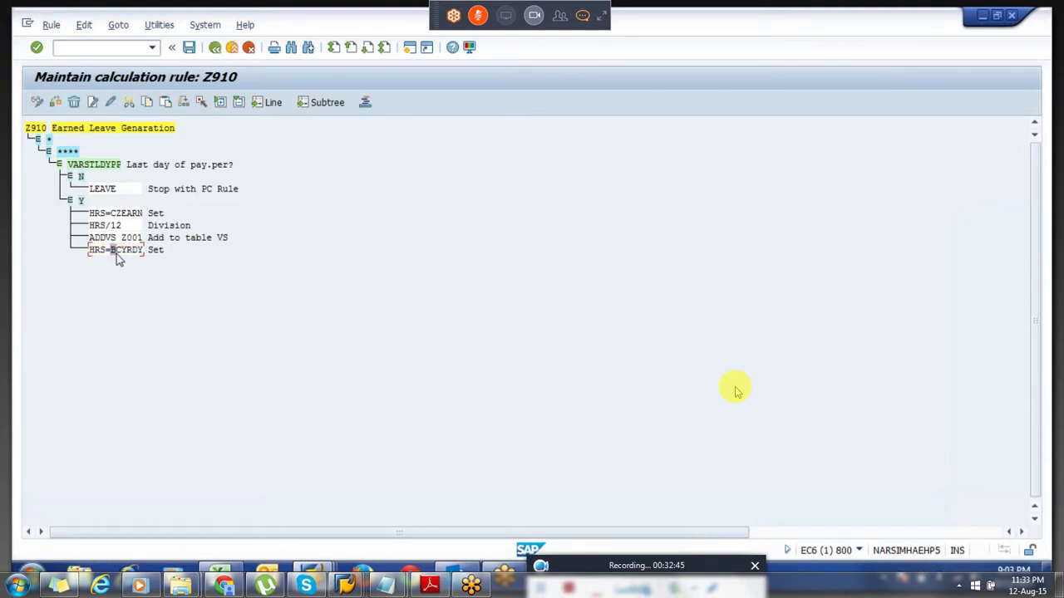
# Correct the operand of the last Y branch operation so that it reads HRS=BCURDY.
pyautogui.press('Right')
pyautogui.press('F2')
pyautogui.press('BackSpace')
pyautogui.write('U')
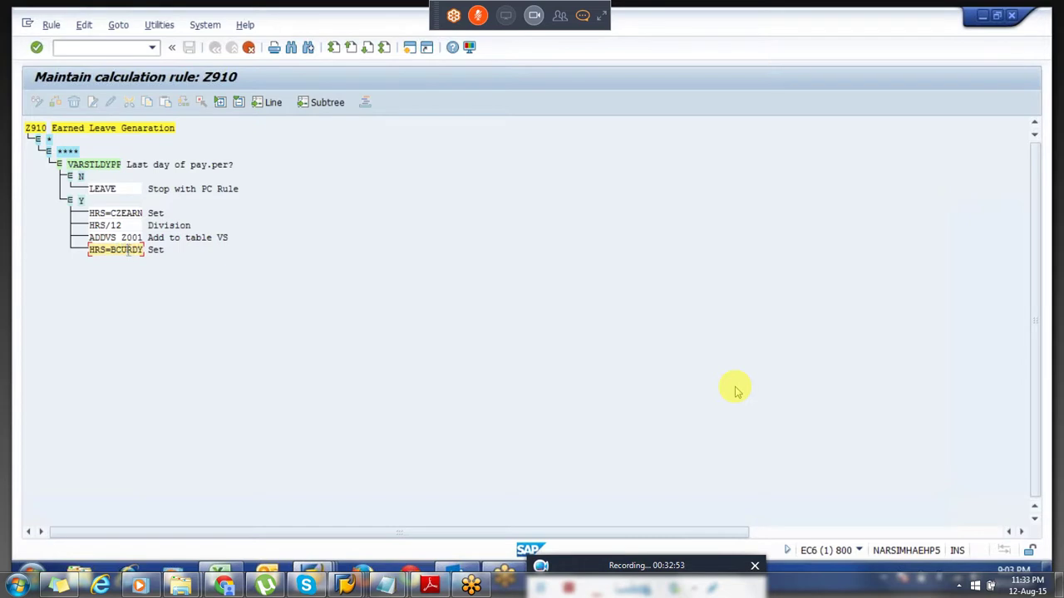
pyautogui.press('Return')
pyautogui.click(119, 251)
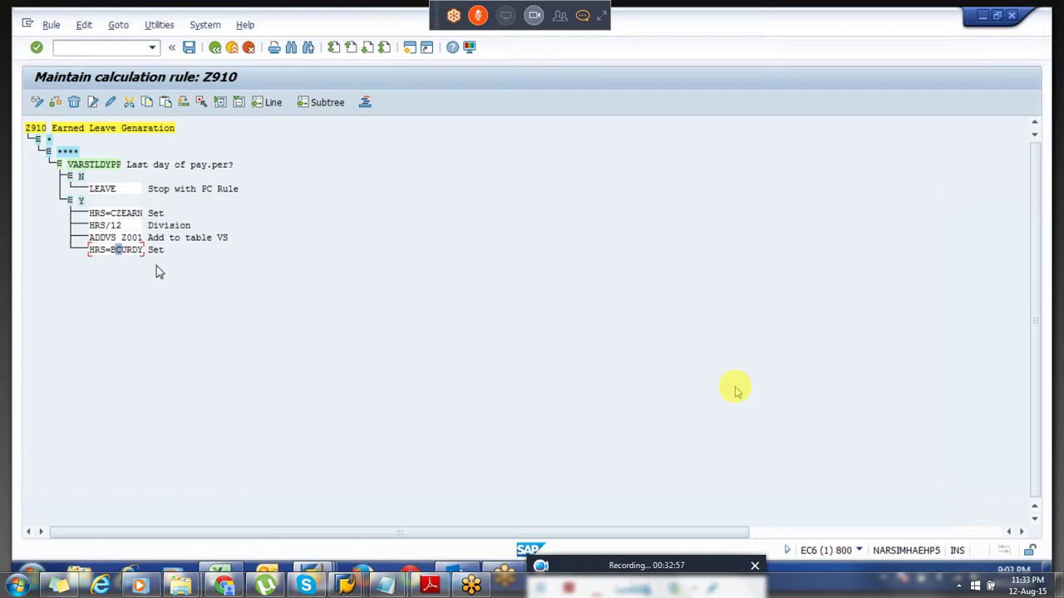
# Open the documentation of operation HRS from the HRS=BCURDY line and check its possible operators.
pyautogui.moveTo(112, 249); pyautogui.dragTo(148, 258)
pyautogui.click(146, 256)
pyautogui.doubleClick(129, 253)
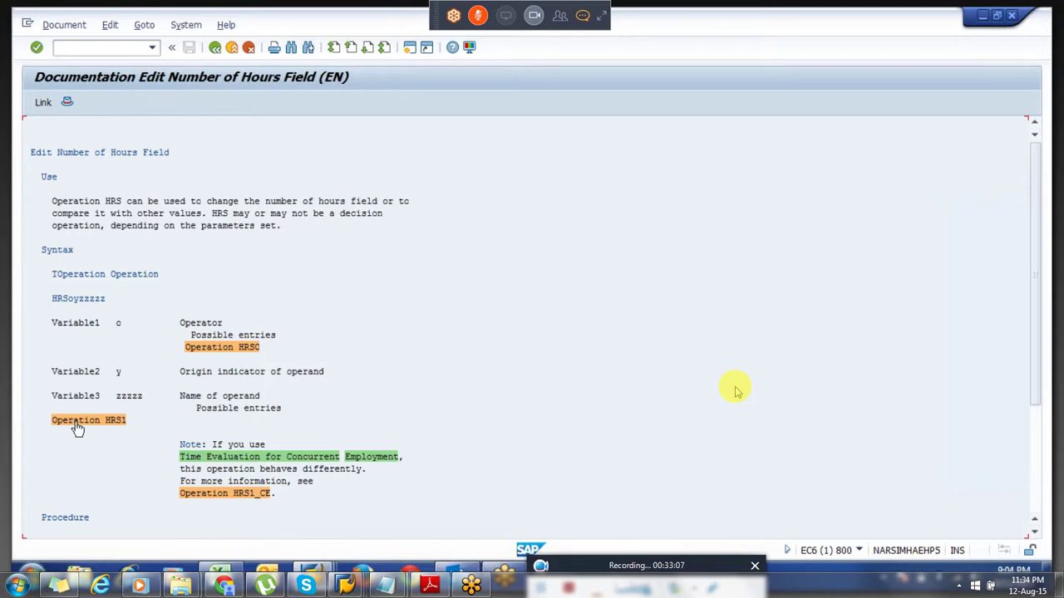
pyautogui.click(218, 347)
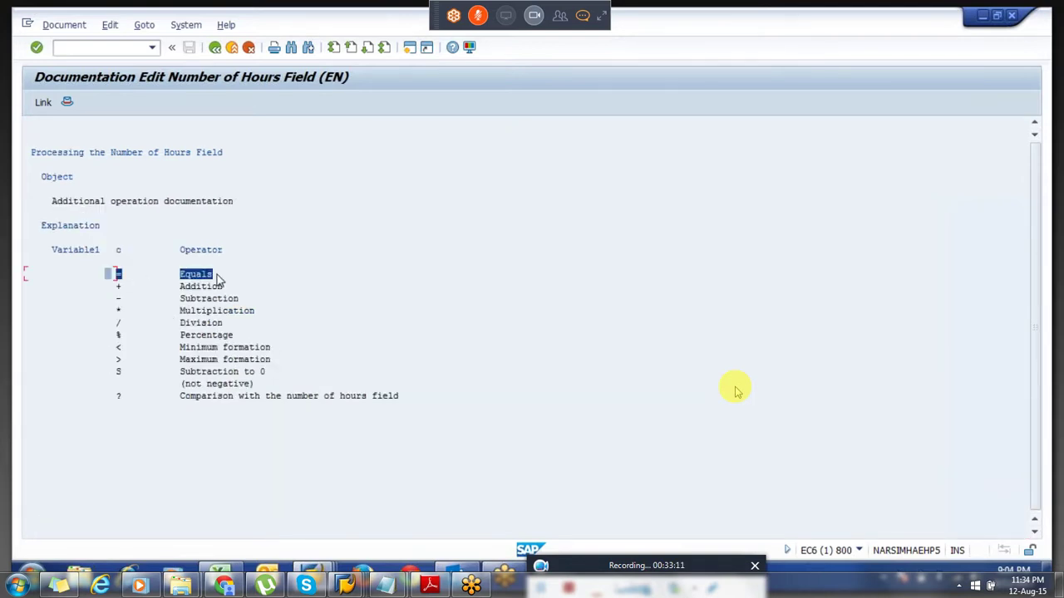
pyautogui.click(215, 47)
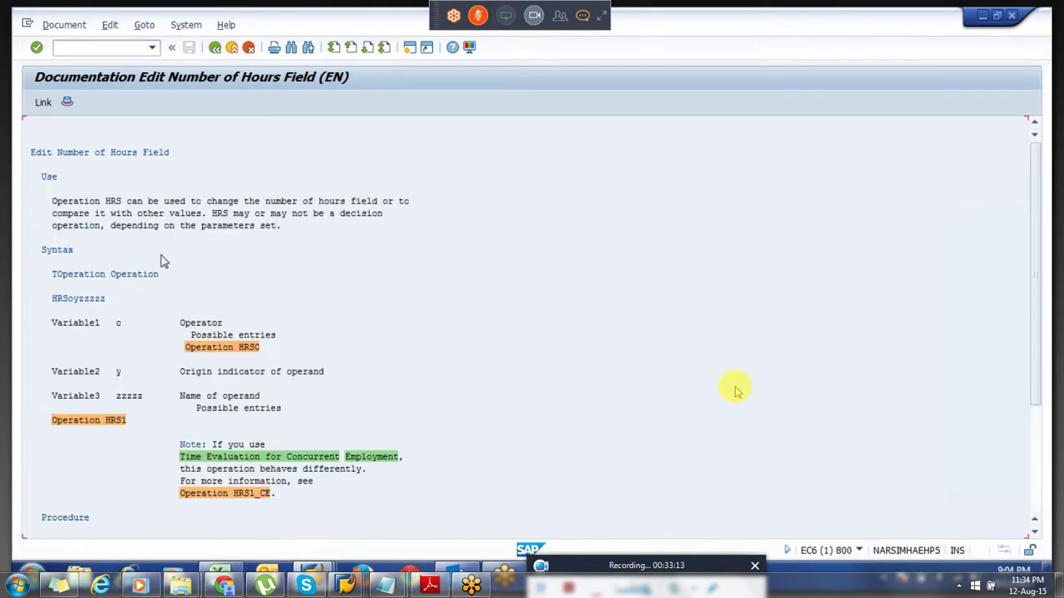
# Look up origin indicator B for system fields in the HRS operand documentation and open its details in Operation HRS1B.
pyautogui.click(102, 422)
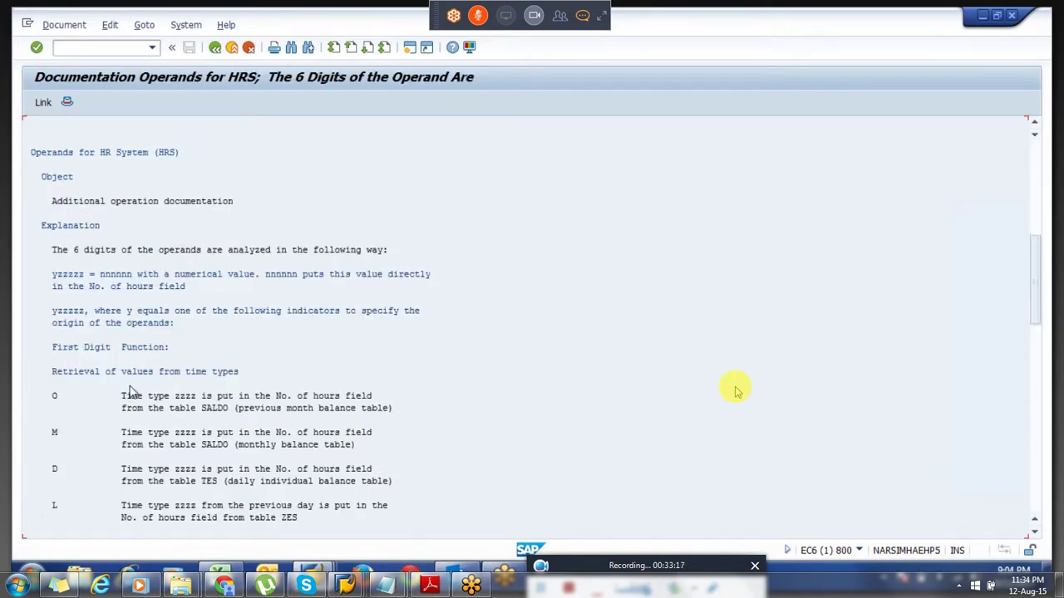
pyautogui.scroll(-10, 736, 391)
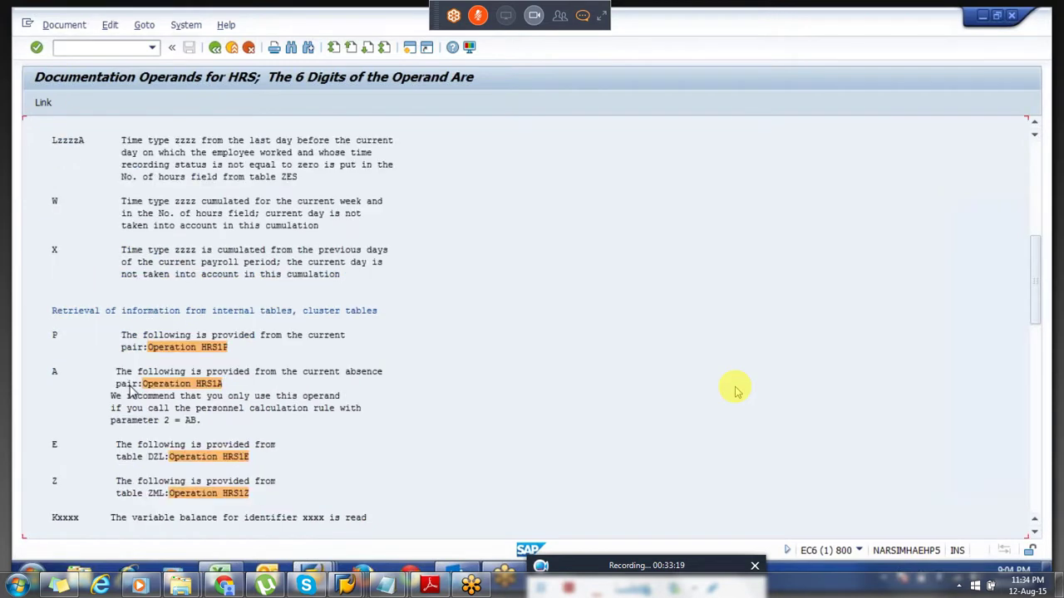
pyautogui.scroll(-5, 736, 390)
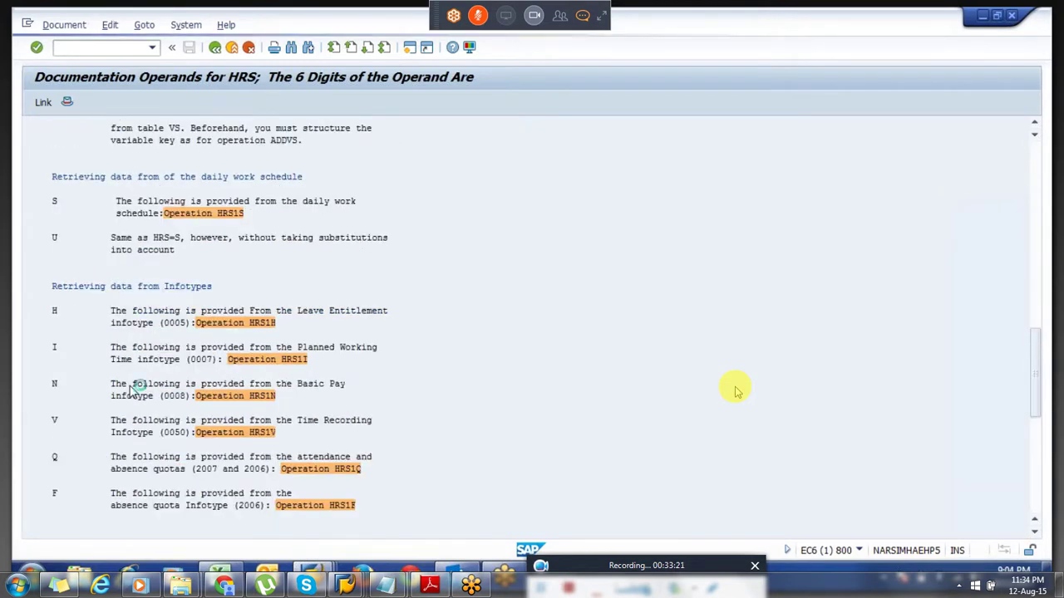
pyautogui.scroll(-10, 132, 391)
pyautogui.click(109, 371)
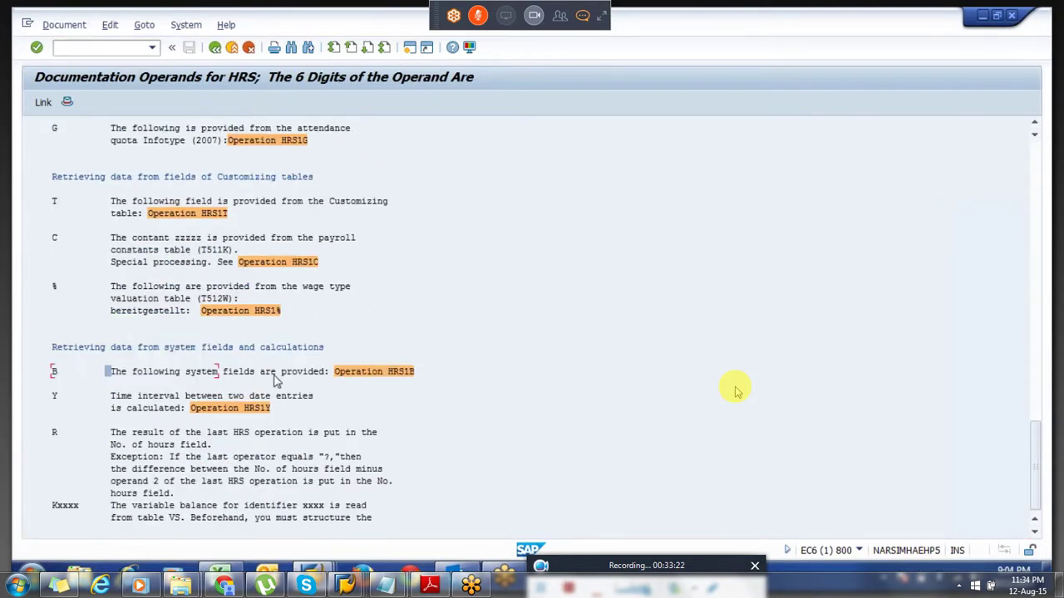
pyautogui.click(390, 374)
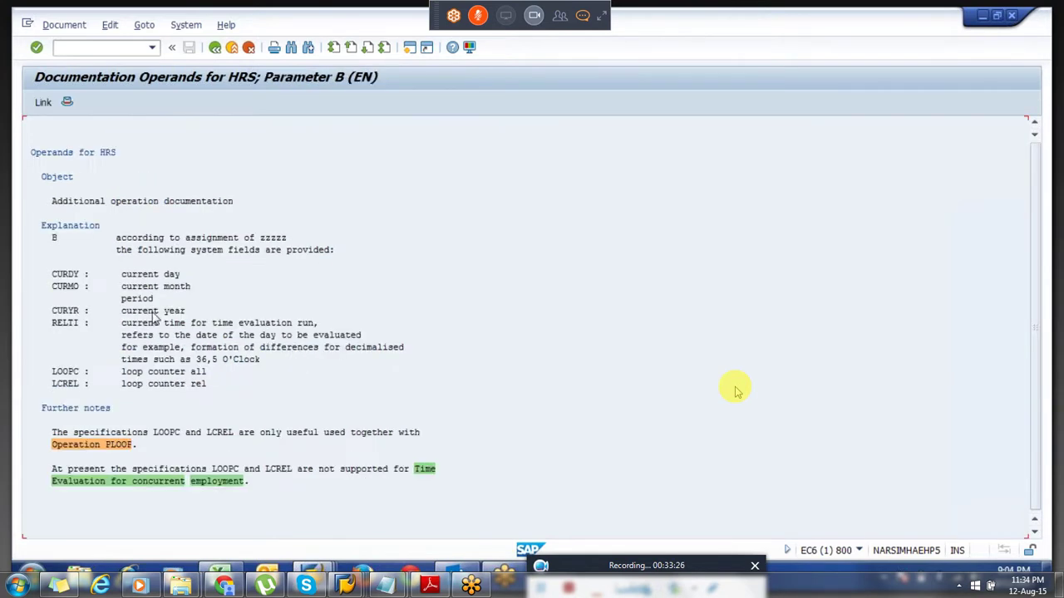
# Examine the description of the CURDY system field and return to the list of HRS operands.
pyautogui.click(48, 275)
pyautogui.moveTo(119, 281); pyautogui.dragTo(200, 287)
pyautogui.press('Left')
pyautogui.click(215, 48)
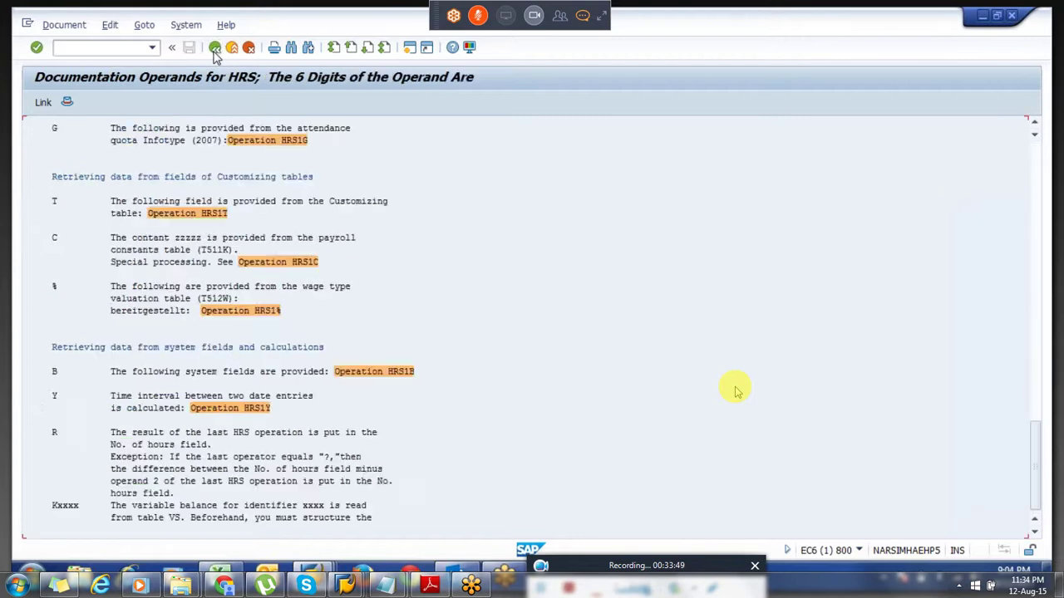
# Recheck the CURDY entry in the parameter B documentation and go back to the calculation rule.
pyautogui.click(52, 372)
pyautogui.click(365, 373)
pyautogui.click(56, 278)
pyautogui.click(124, 277)
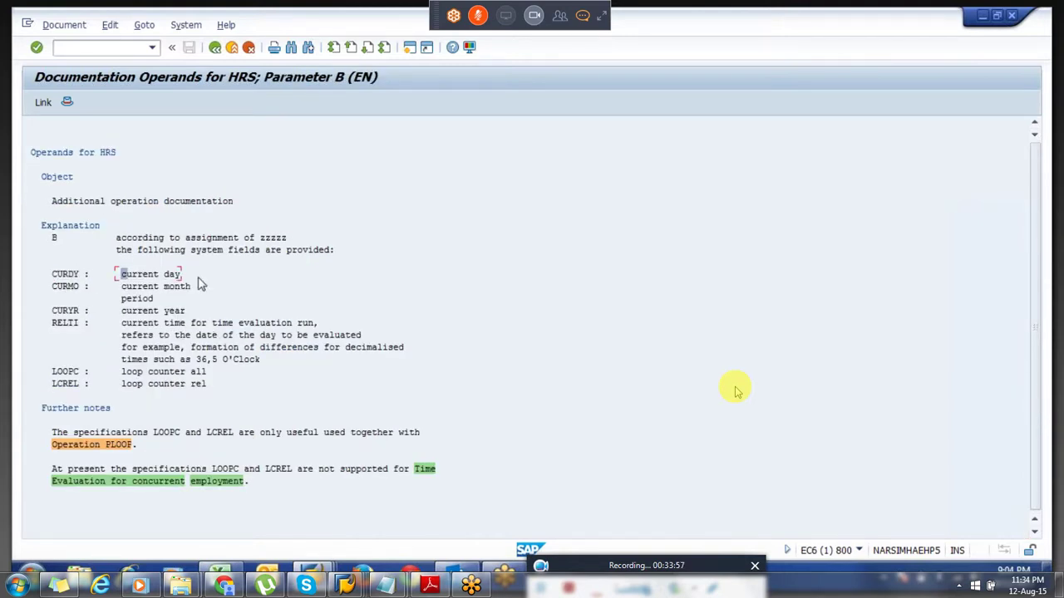
pyautogui.click(215, 47)
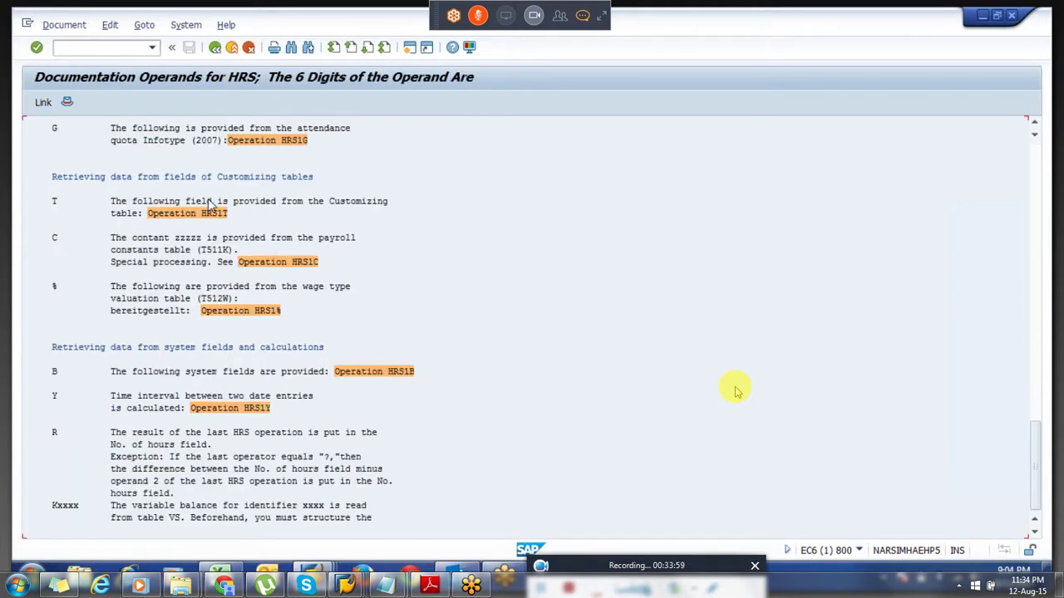
pyautogui.click(214, 47)
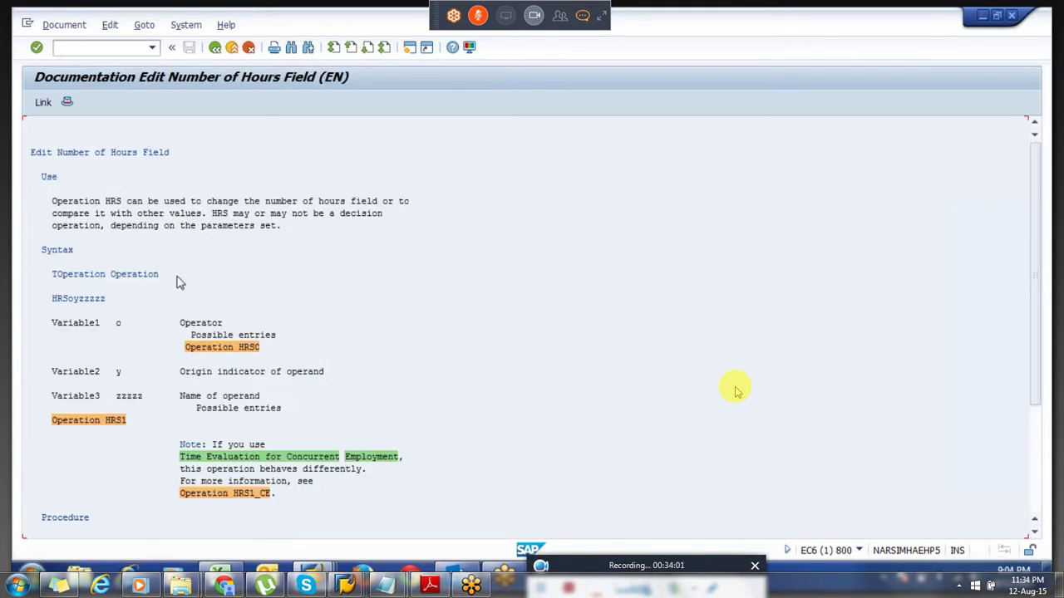
pyautogui.click(214, 47)
pyautogui.click(214, 47)
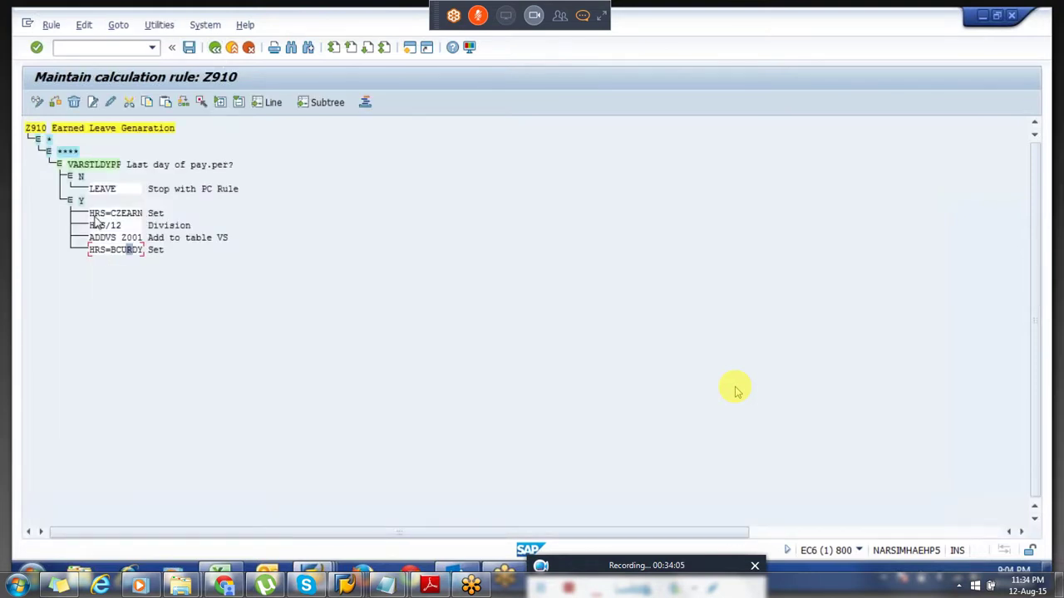
# Compare the Y branch operations of rule Z910 with the calendar days and proration figures in the Excel sheet.
pyautogui.moveTo(88, 212); pyautogui.dragTo(147, 243)
pyautogui.click(92, 251)
pyautogui.moveTo(92, 254); pyautogui.dragTo(147, 261)
pyautogui.click(204, 341)
pyautogui.moveTo(220, 584)
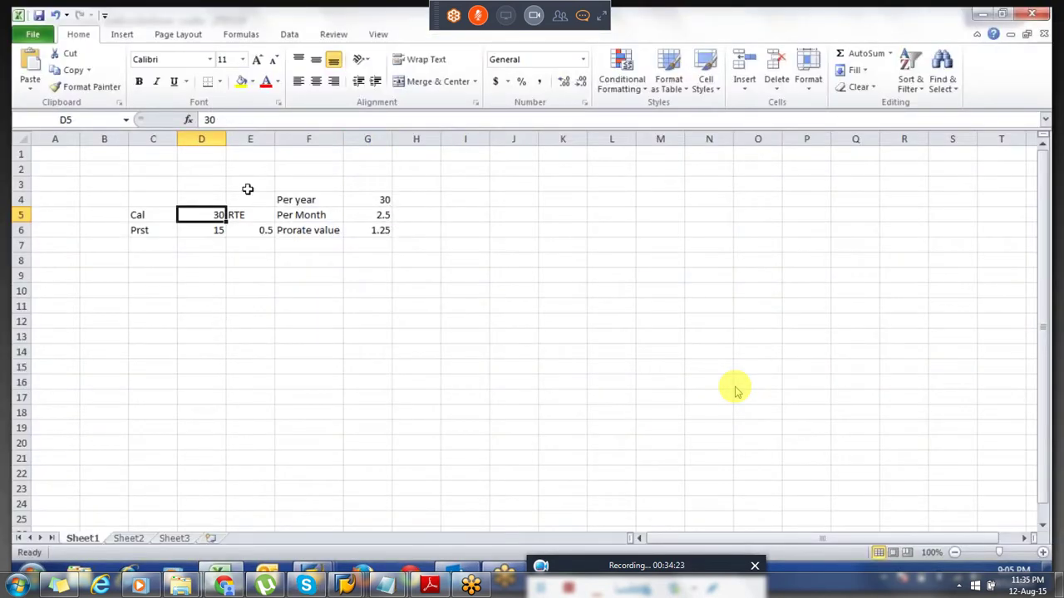
pyautogui.hotkey('alt', 'Tab')
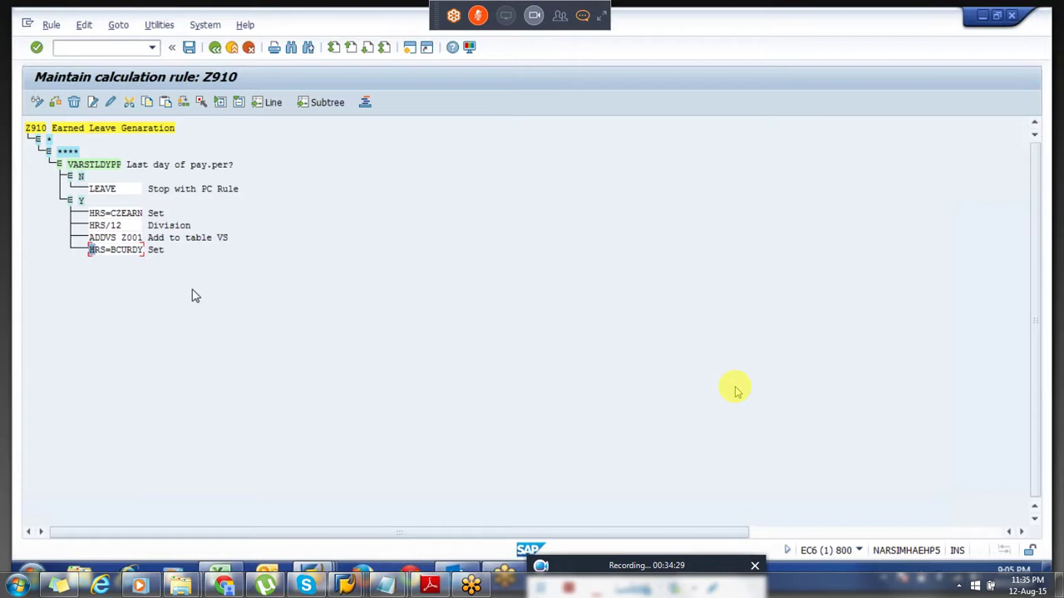
# Save rule Z910 with the HRS=BCURDY operation and accept the proposed customizing request.
pyautogui.click(114, 250)
pyautogui.hotkey('ctrl', 's')
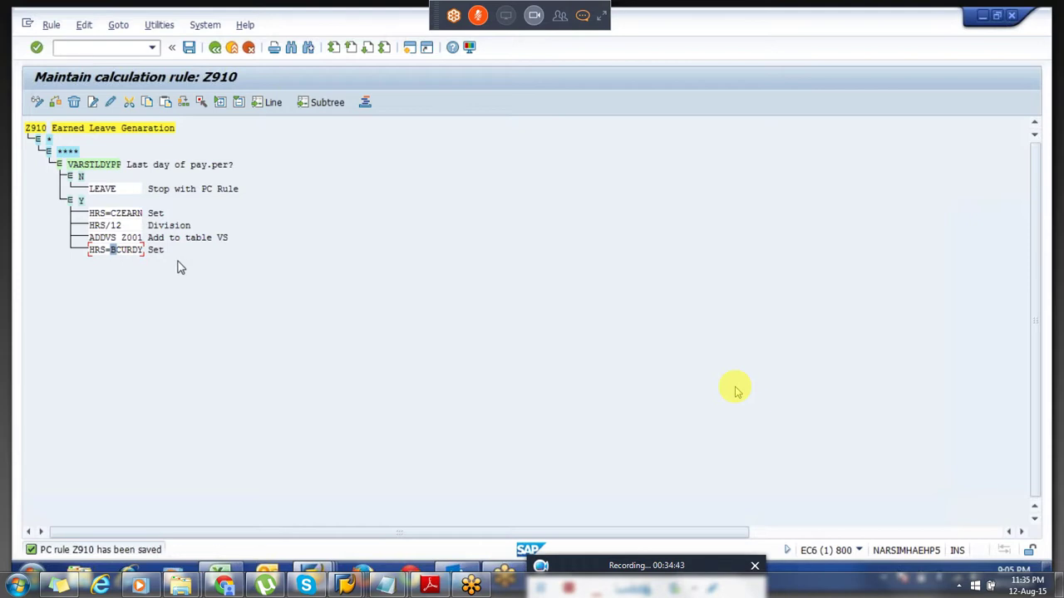
pyautogui.click(190, 48)
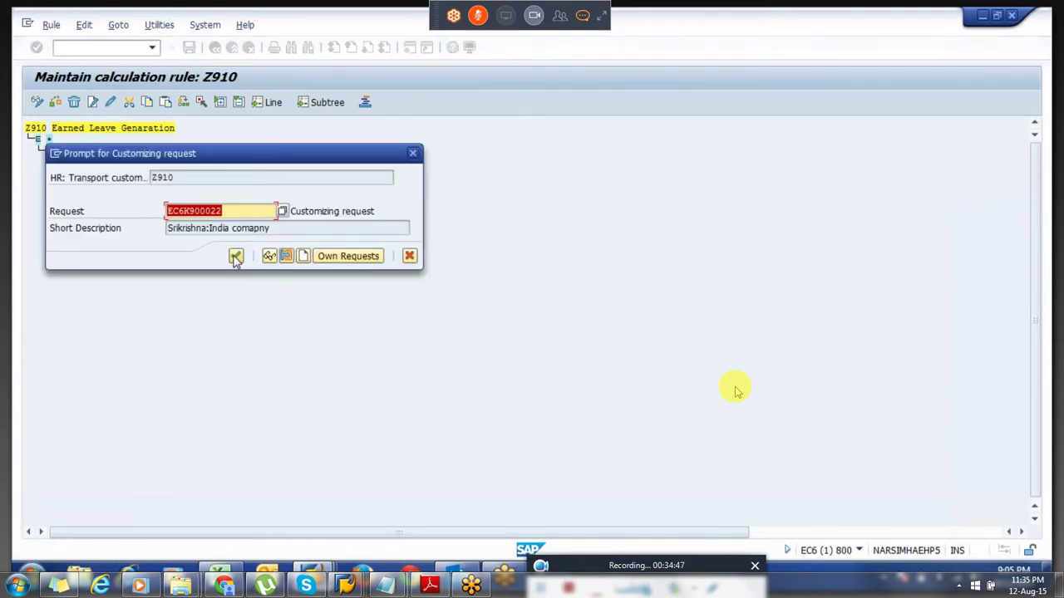
pyautogui.click(236, 256)
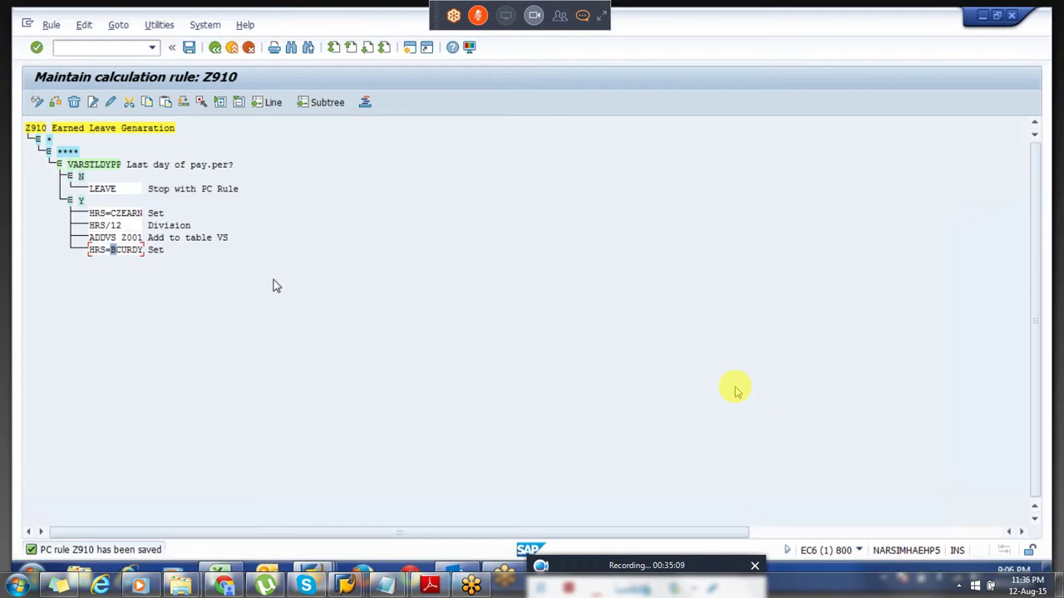
# Open a new session with transaction PE02 and create the personnel calculation rule Z911.
pyautogui.click(410, 48)
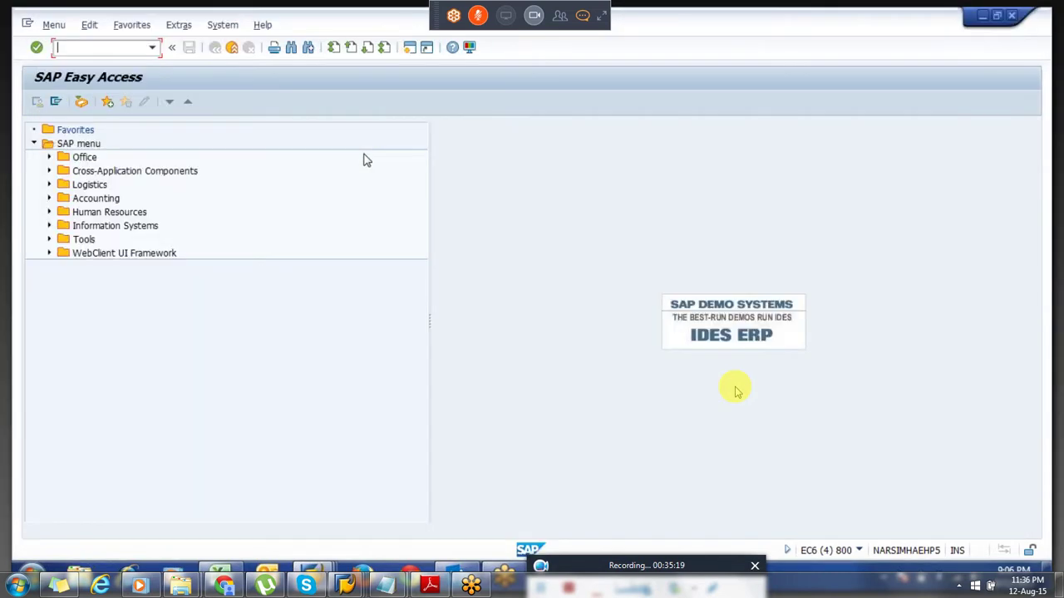
pyautogui.write('pe02')
pyautogui.press('Return')
pyautogui.write('Z91')
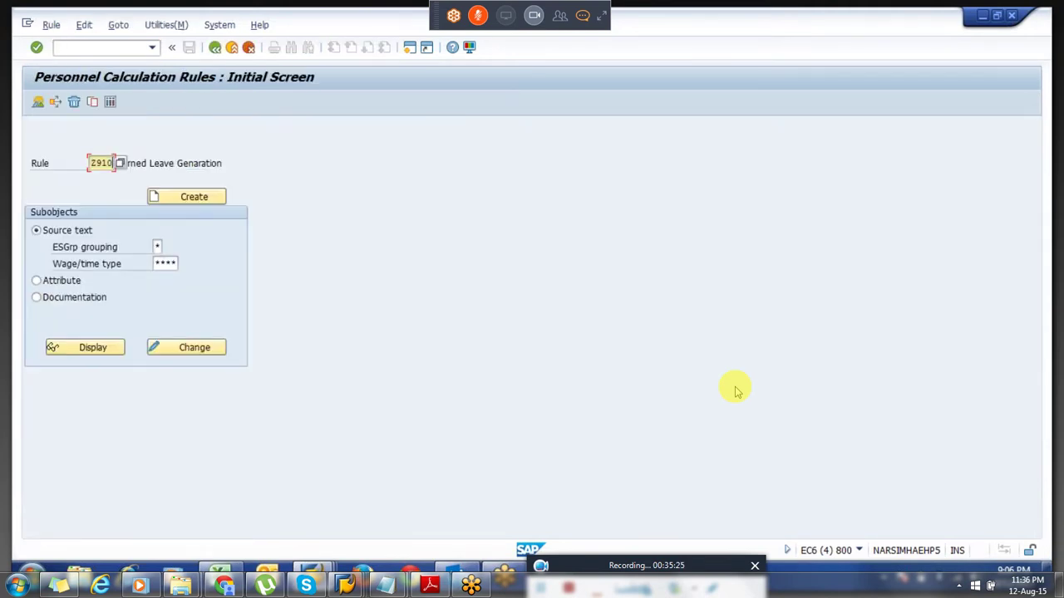
pyautogui.write('1')
pyautogui.press('Return')
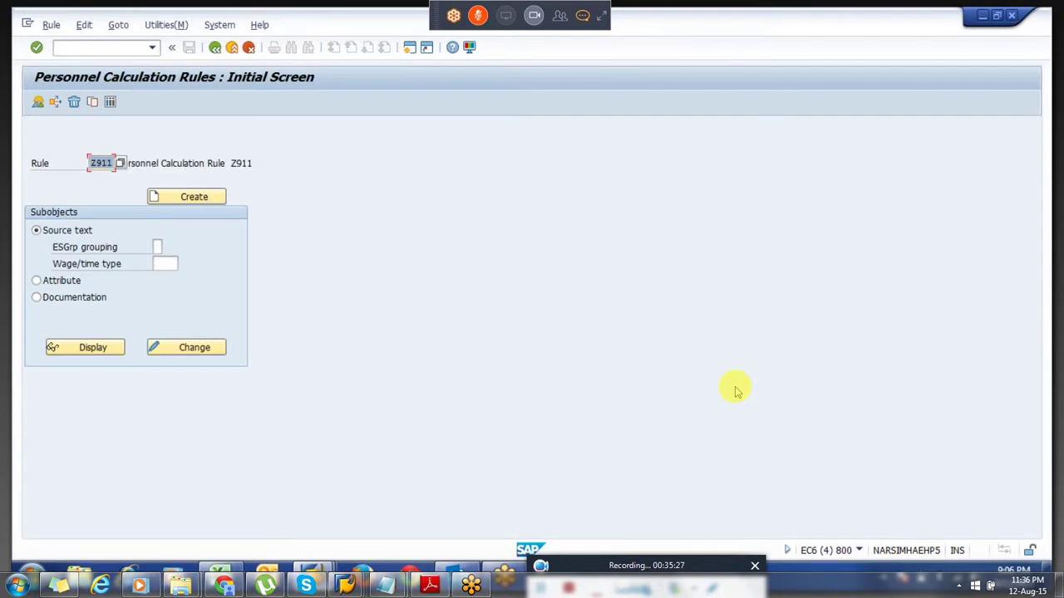
pyautogui.click(197, 199)
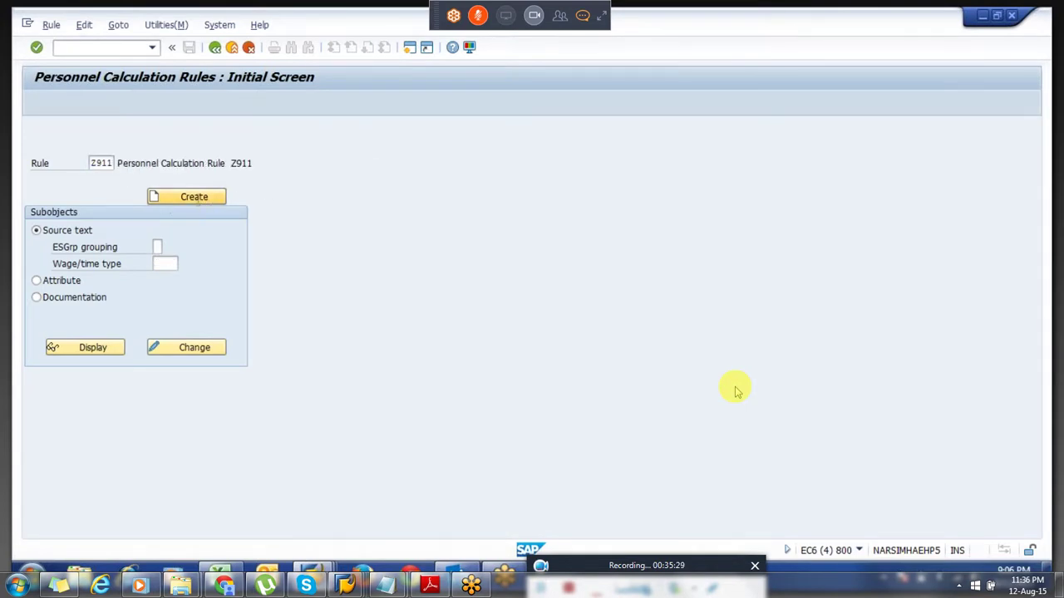
# Set rule Z911 to program class T and country grouping *, and save its attributes.
pyautogui.press('Tab')
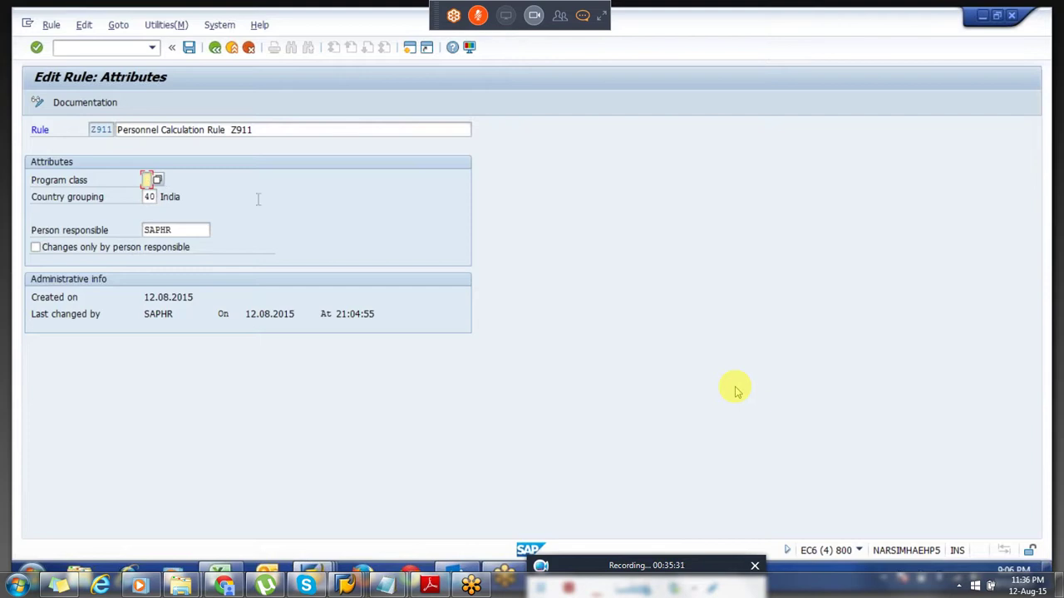
pyautogui.write('T')
pyautogui.press('Tab')
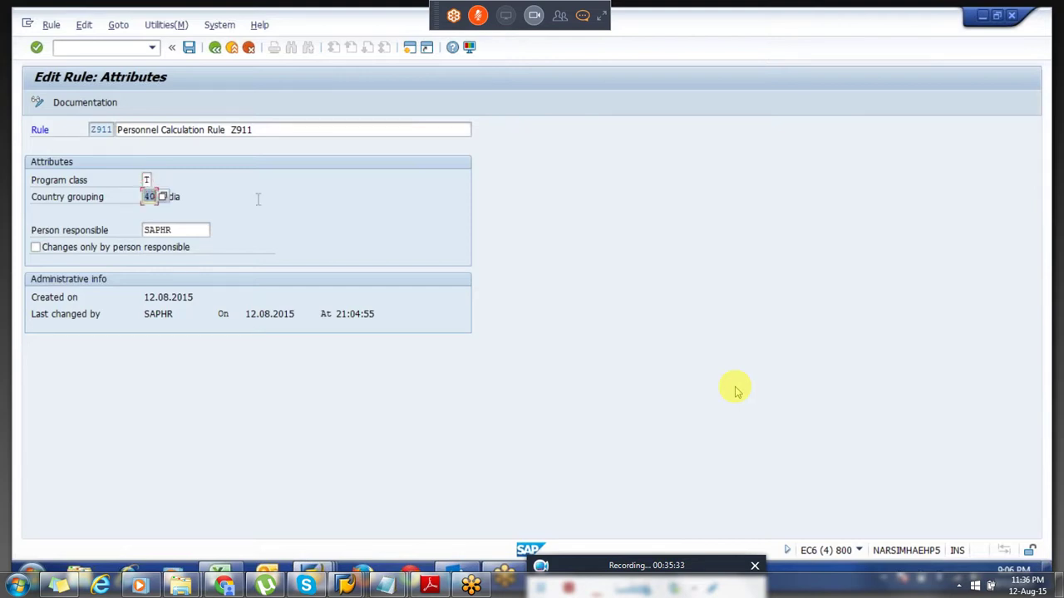
pyautogui.write('*')
pyautogui.press('Return')
pyautogui.hotkey('ctrl', 's')
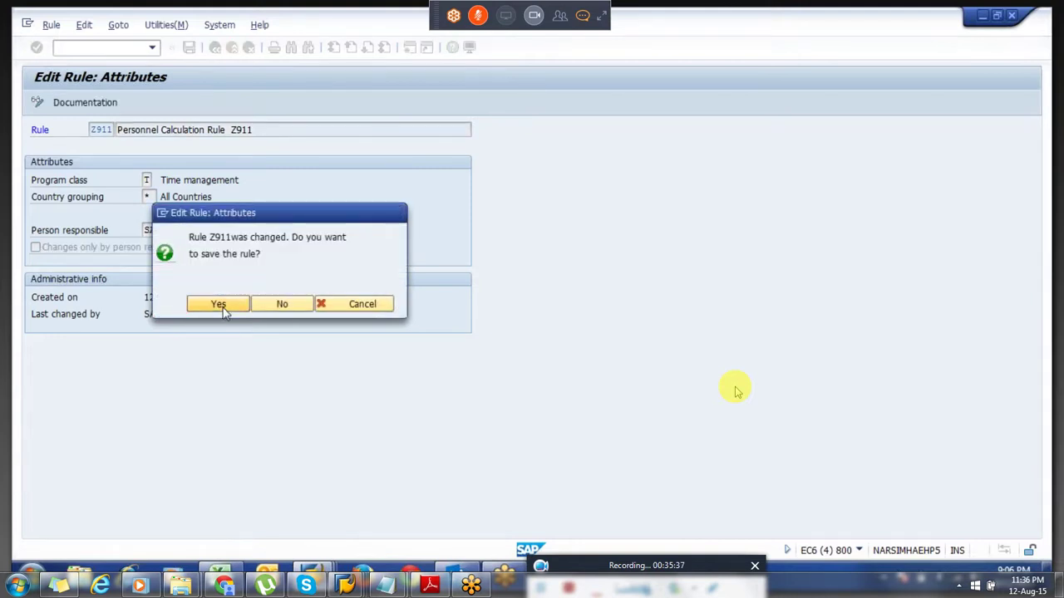
pyautogui.click(221, 303)
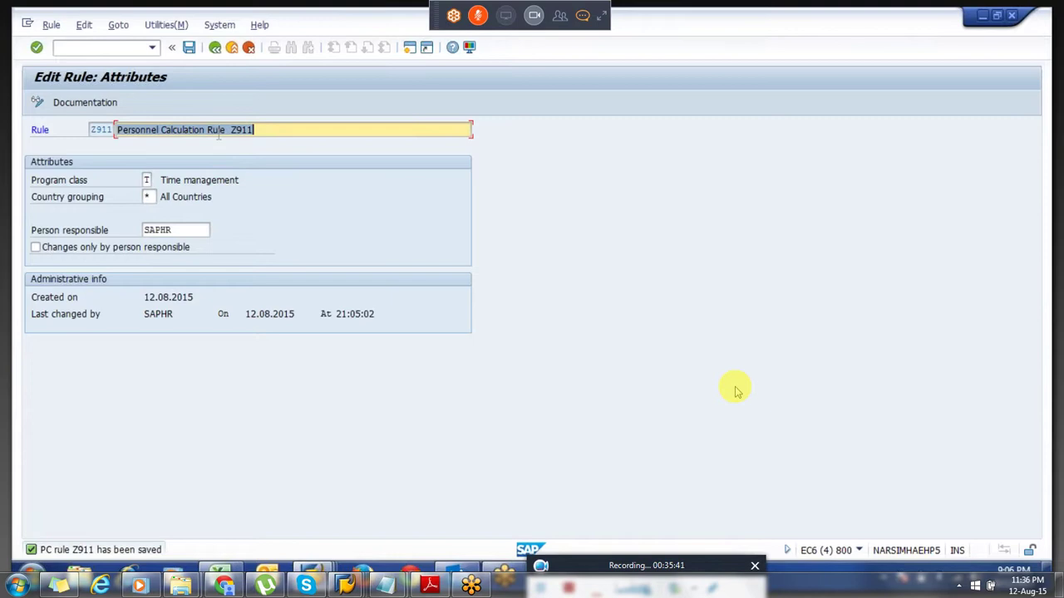
# Change the description of rule Z911 to "Calculate present days" and save the rule on leaving its attributes.
pyautogui.write('Calculate prese')
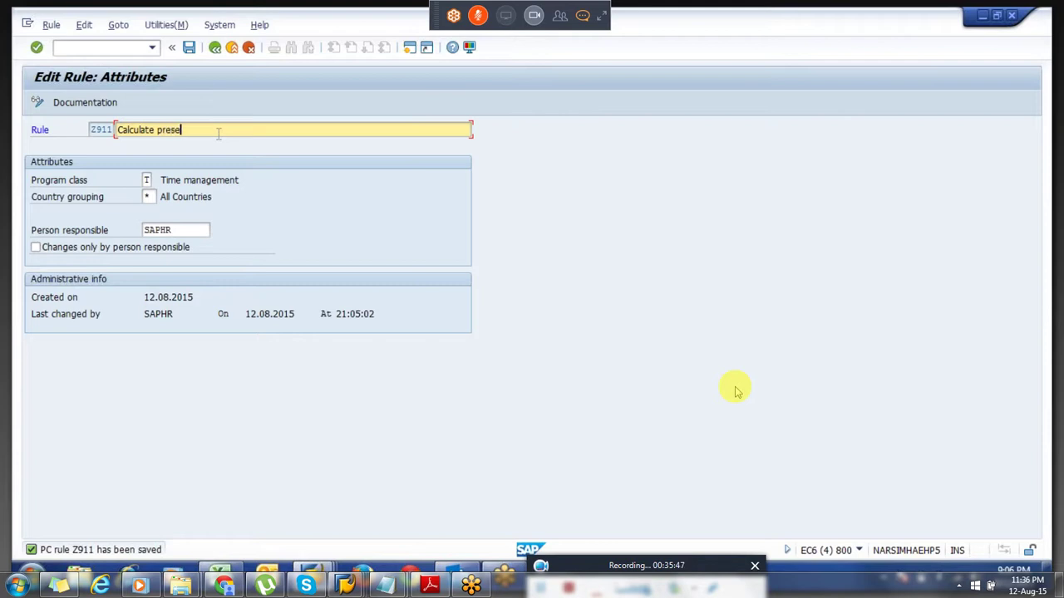
pyautogui.write('nt days')
pyautogui.click(220, 140)
pyautogui.doubleClick(217, 137)
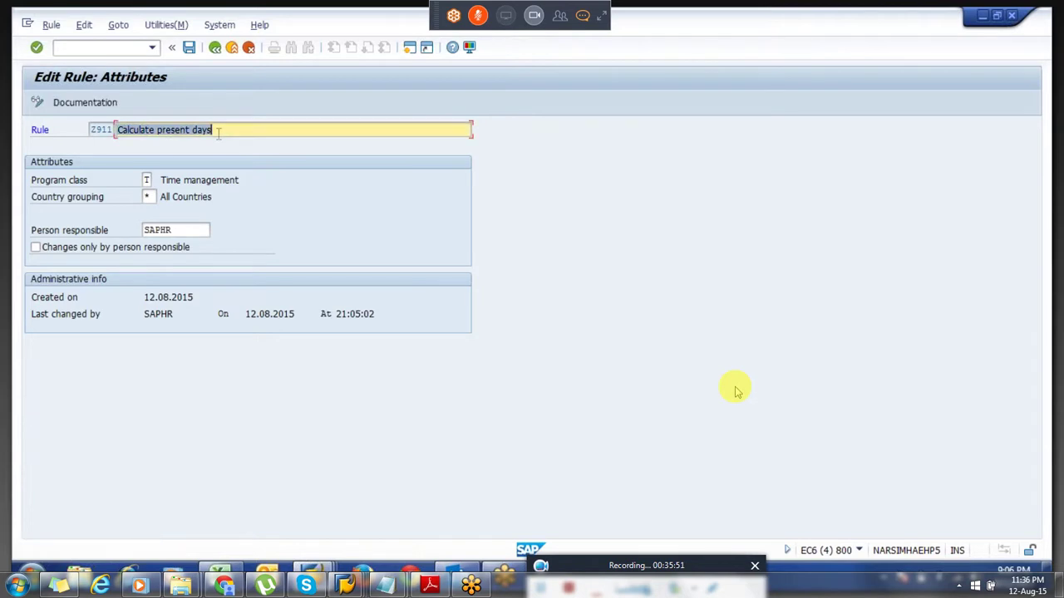
pyautogui.press('F3')
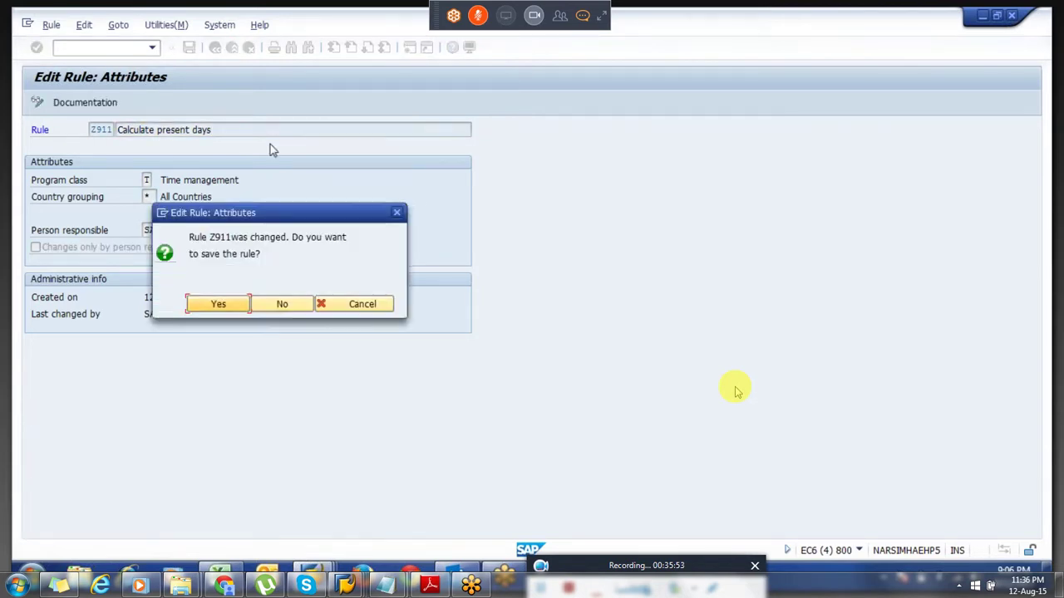
pyautogui.click(220, 307)
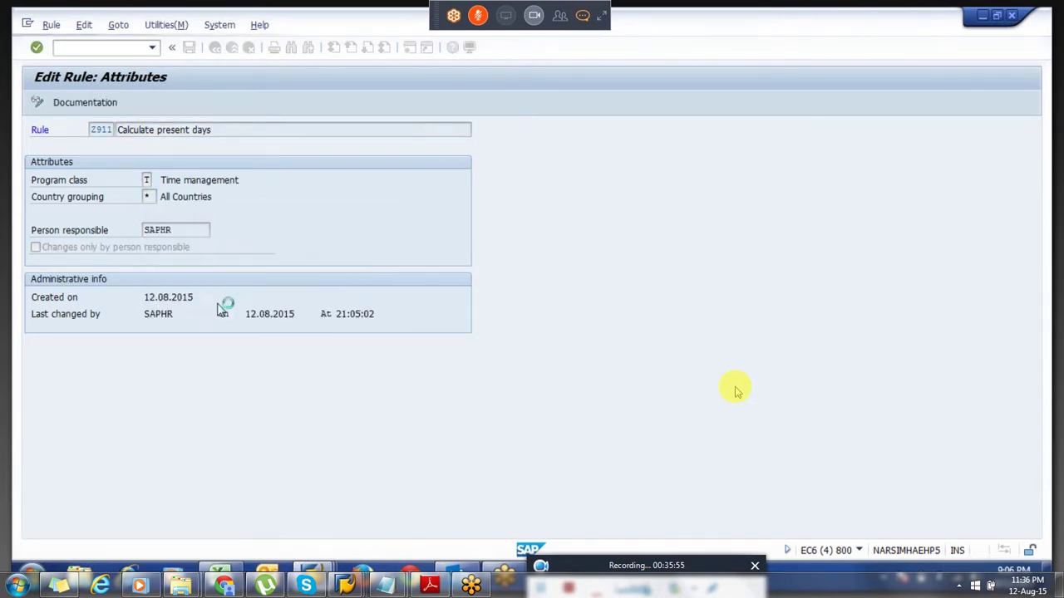
# Open the source text of rule Z911 for change and insert the ESG grouping * and the wage/time type ****.
pyautogui.press('Return')
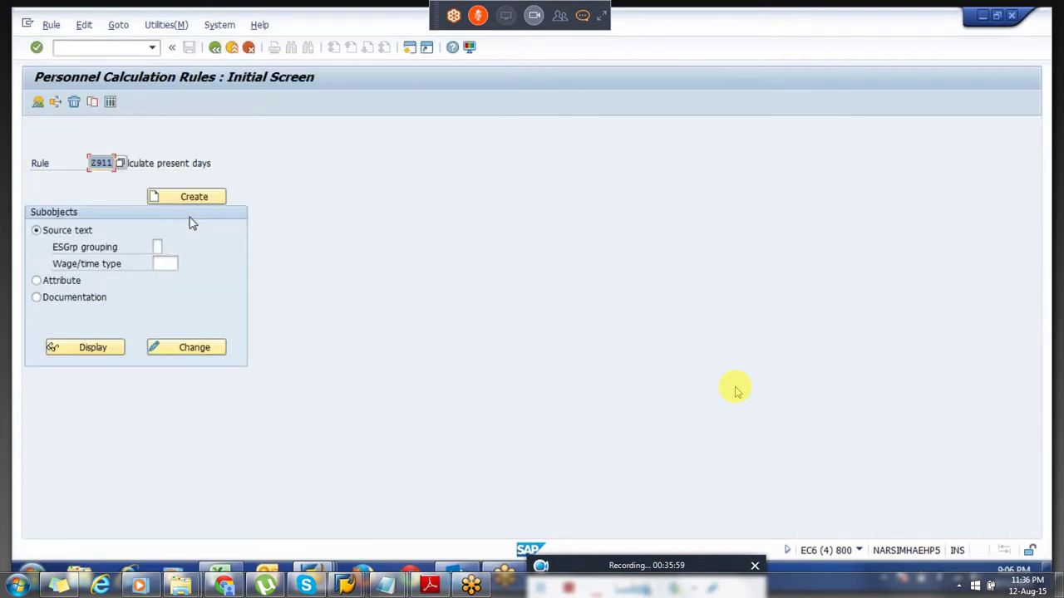
pyautogui.click(205, 352)
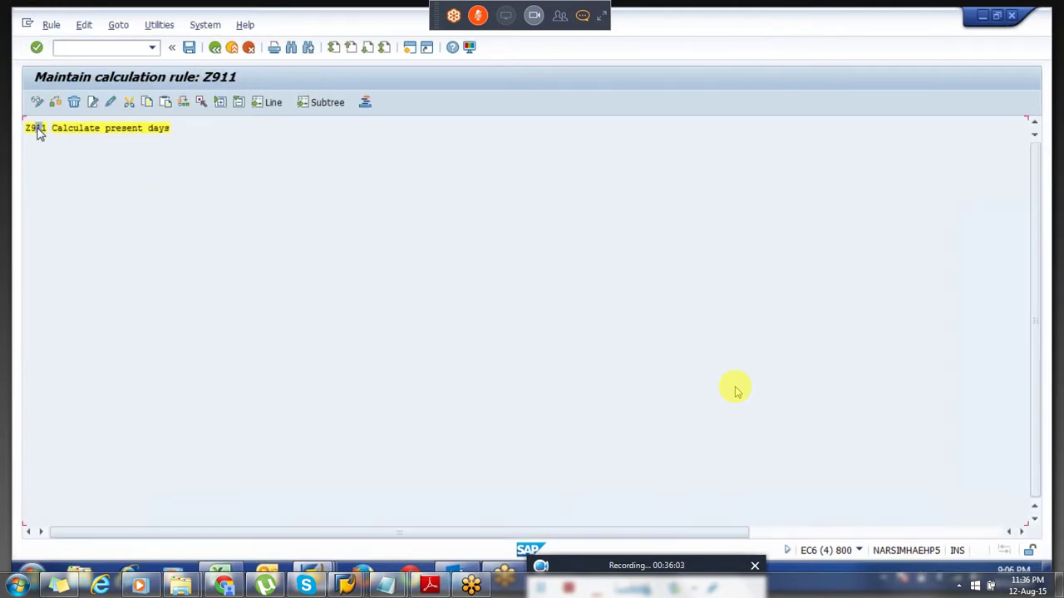
pyautogui.click(93, 105)
pyautogui.click(92, 103)
pyautogui.press('Tab')
pyautogui.press('Return')
pyautogui.click(69, 151)
pyautogui.click(96, 102)
pyautogui.press('Return')
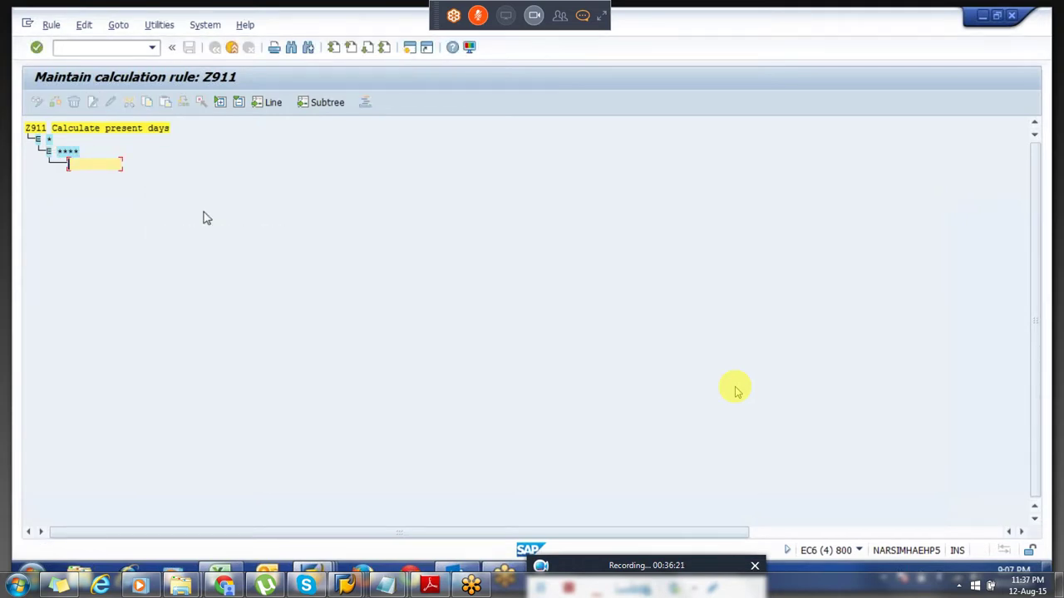
# Add the decision operation VARSTPRSNT beneath the **** node of rule Z911.
pyautogui.write('VARSTprst')
pyautogui.press('BackSpace')
pyautogui.write('nt')
pyautogui.press('Return')
pyautogui.moveTo(96, 166); pyautogui.dragTo(123, 171)
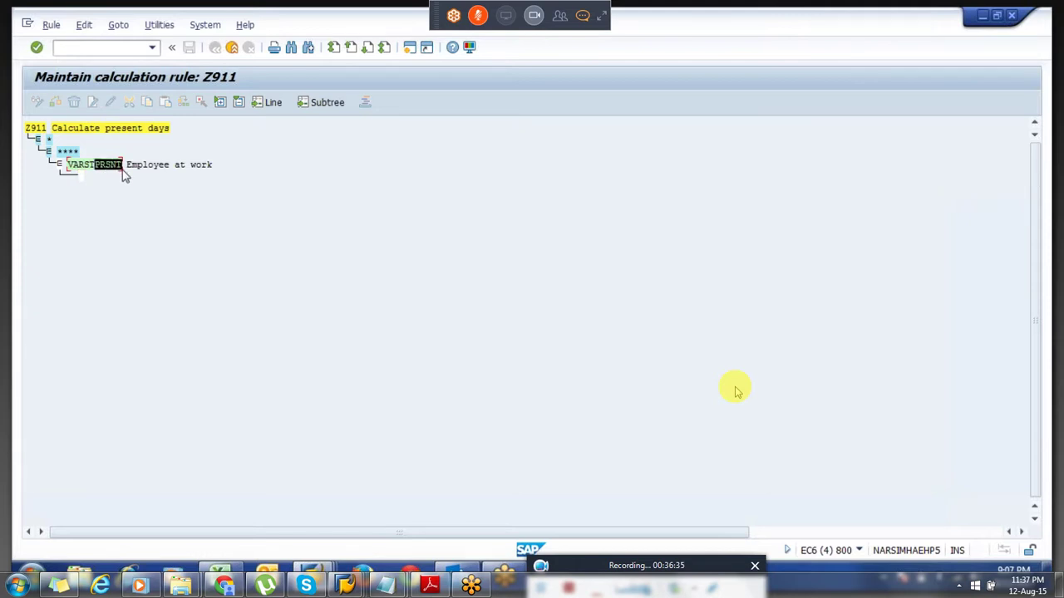
pyautogui.click(184, 252)
# Add the decision branches Y and N under VARSTPRSNT.
pyautogui.click(80, 175)
pyautogui.write('Y')
pyautogui.press('Return')
pyautogui.write('N')
pyautogui.press('Return')
pyautogui.press('Return')
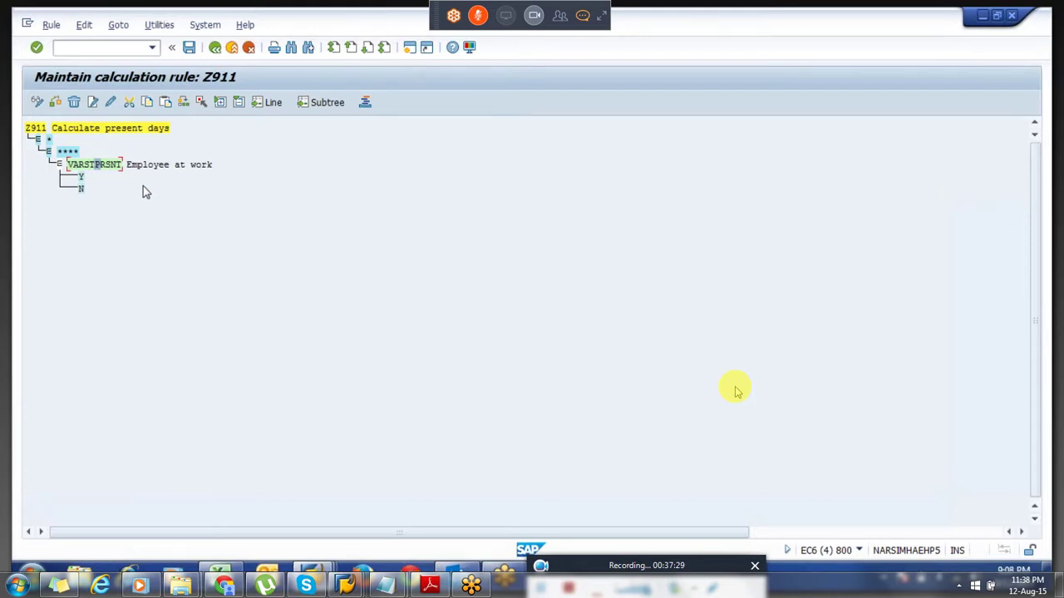
# Read the documentation of operation VARST for the PRSNT status field and return to the rule.
pyautogui.press('F3')
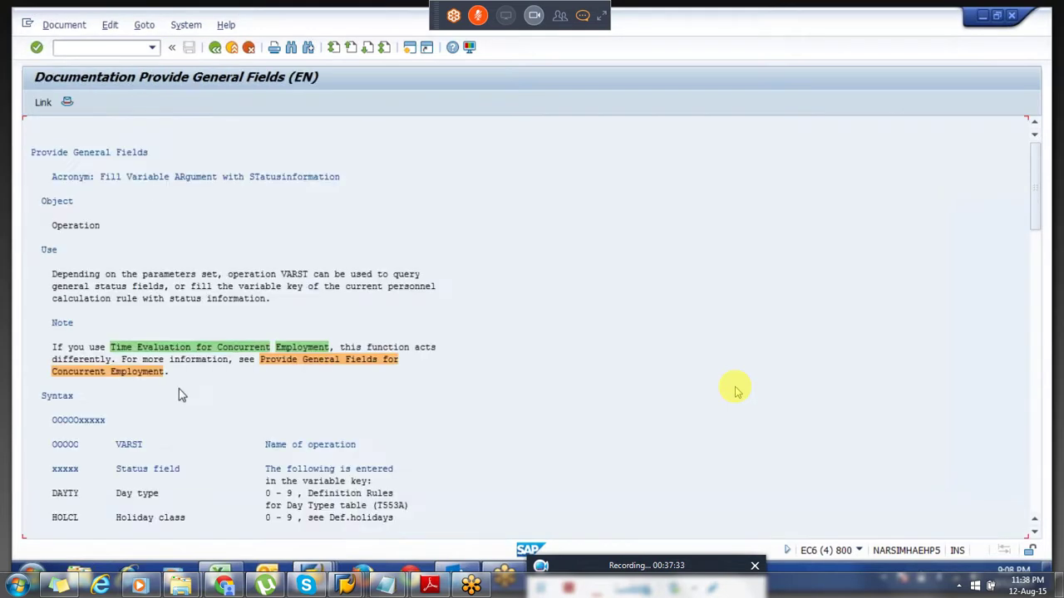
pyautogui.scroll(-3, 184, 402)
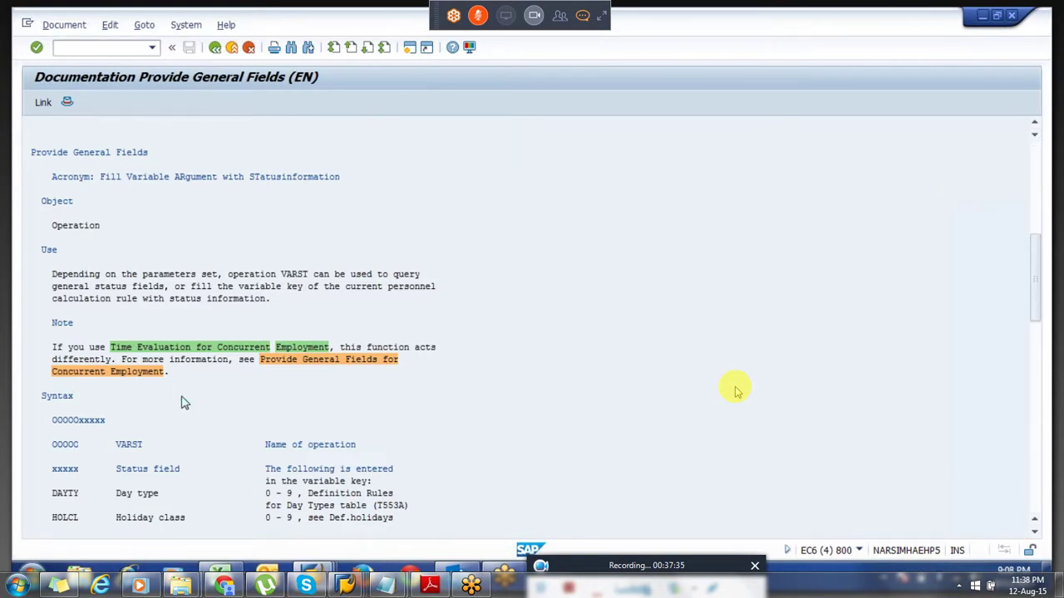
pyautogui.click(133, 277)
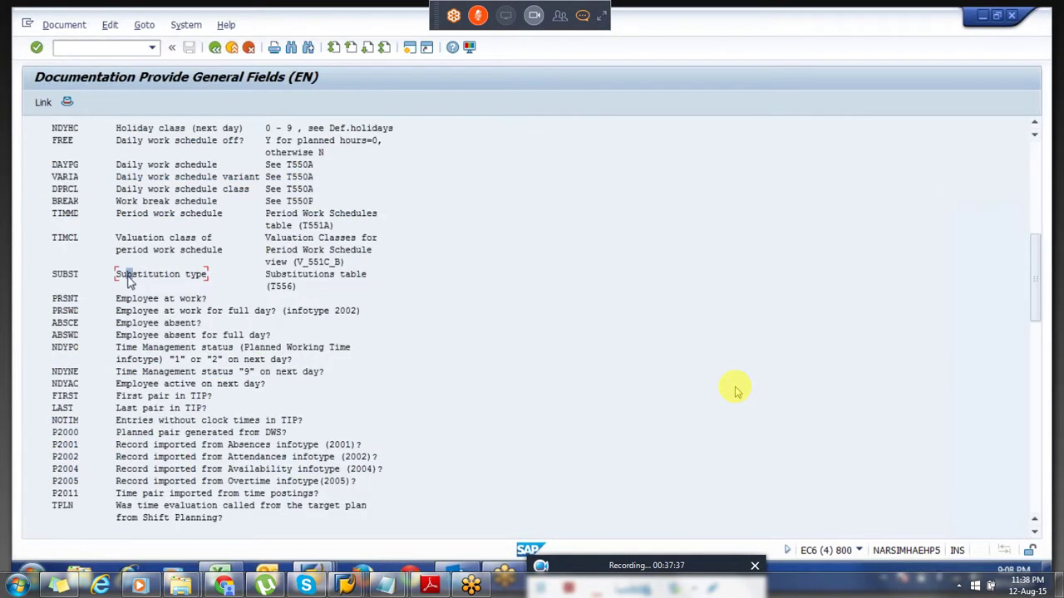
pyautogui.moveTo(54, 300); pyautogui.dragTo(84, 309)
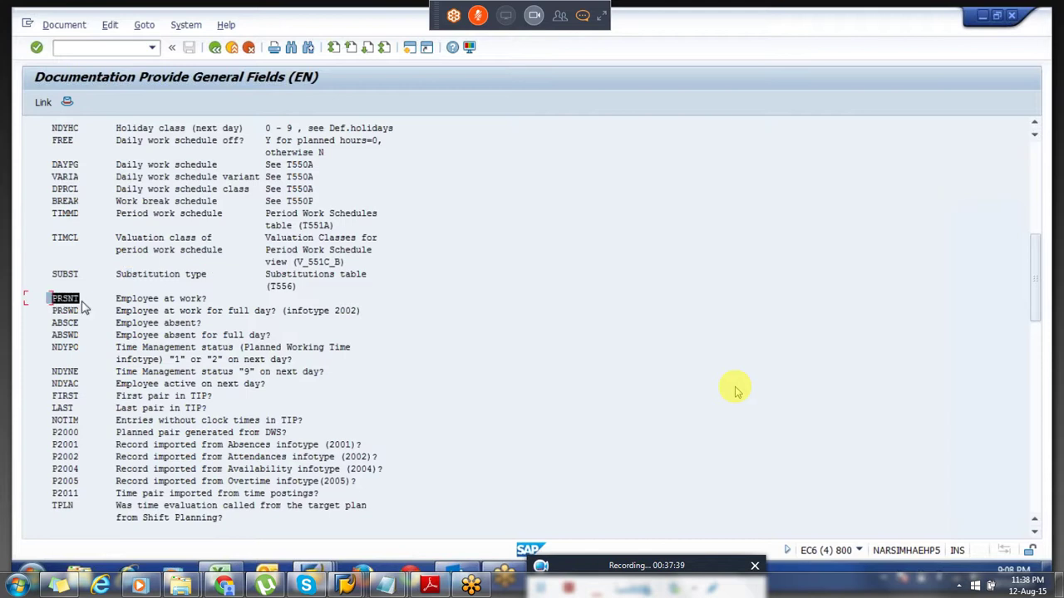
pyautogui.click(83, 308)
pyautogui.click(214, 48)
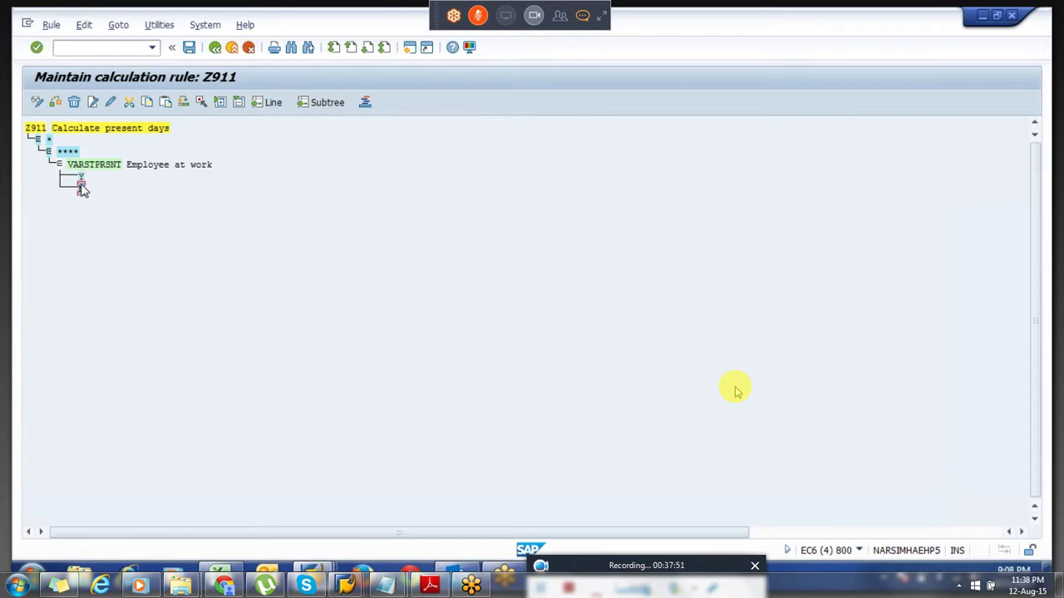
# Insert the operations HRS=1 and ADDMBZ902 on a sub-level of the Y branch.
pyautogui.click(93, 109)
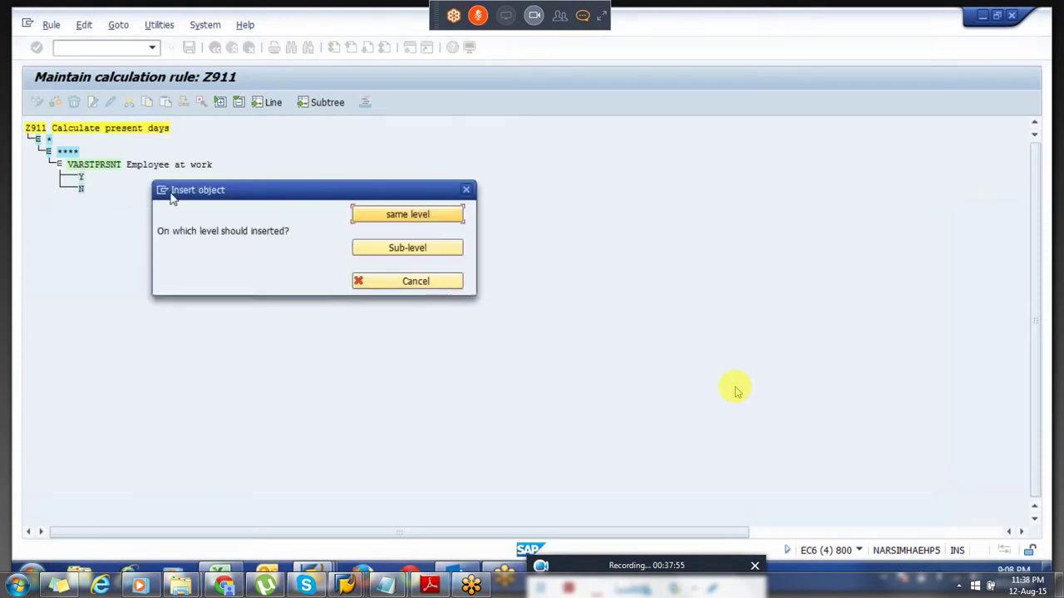
pyautogui.click(374, 251)
pyautogui.write('H')
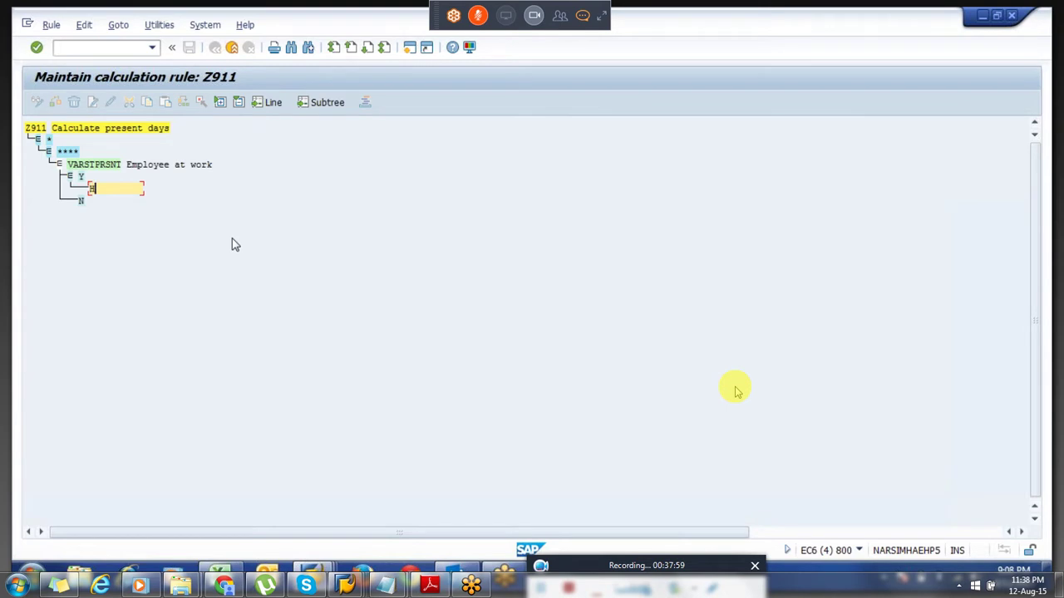
pyautogui.write('RS=1')
pyautogui.press('Return')
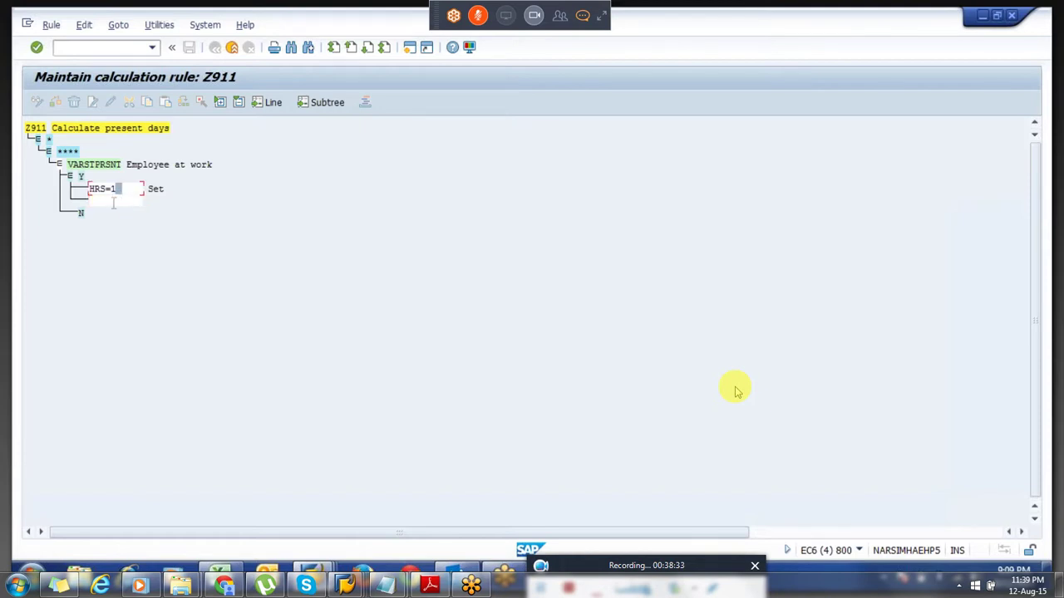
pyautogui.write('ADDMBZ902')
pyautogui.press('Return')
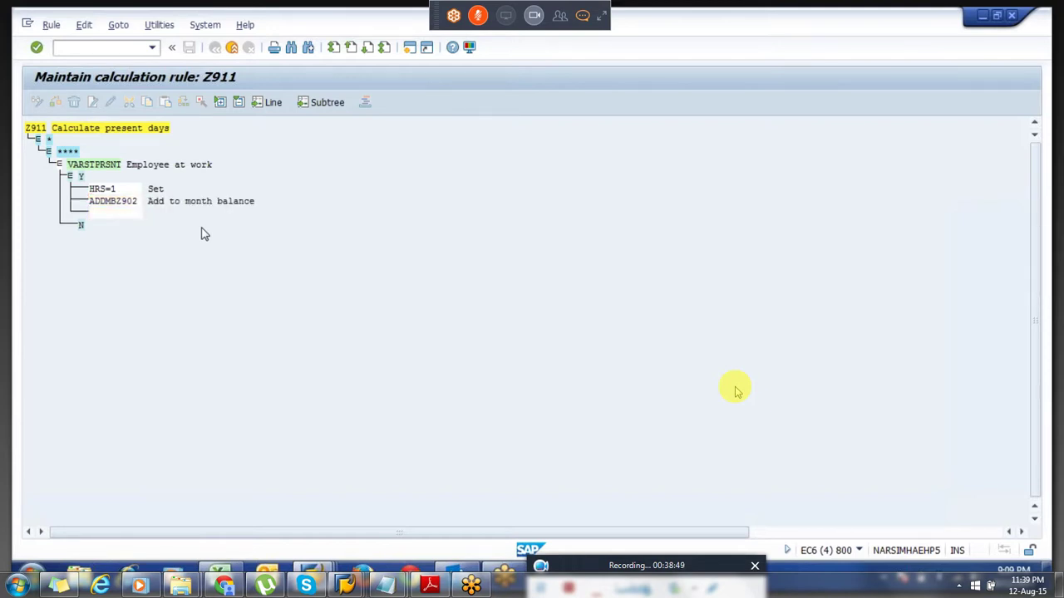
pyautogui.moveTo(90, 203); pyautogui.dragTo(121, 213)
pyautogui.press('Home')
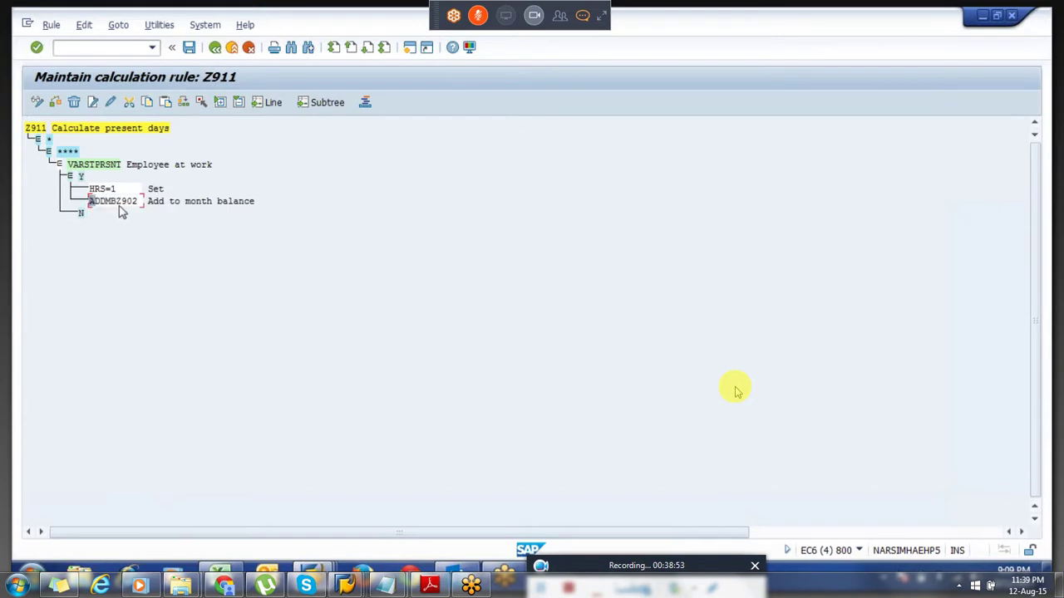
pyautogui.moveTo(143, 205); pyautogui.dragTo(120, 211)
pyautogui.click(121, 212)
pyautogui.click(91, 201)
pyautogui.moveTo(93, 203); pyautogui.dragTo(136, 208)
pyautogui.click(121, 206)
pyautogui.click(125, 204)
pyautogui.press('Left')
pyautogui.press('Left')
# Open a new session with transaction SM30 and maintain the time types view V_T555A.
pyautogui.click(410, 48)
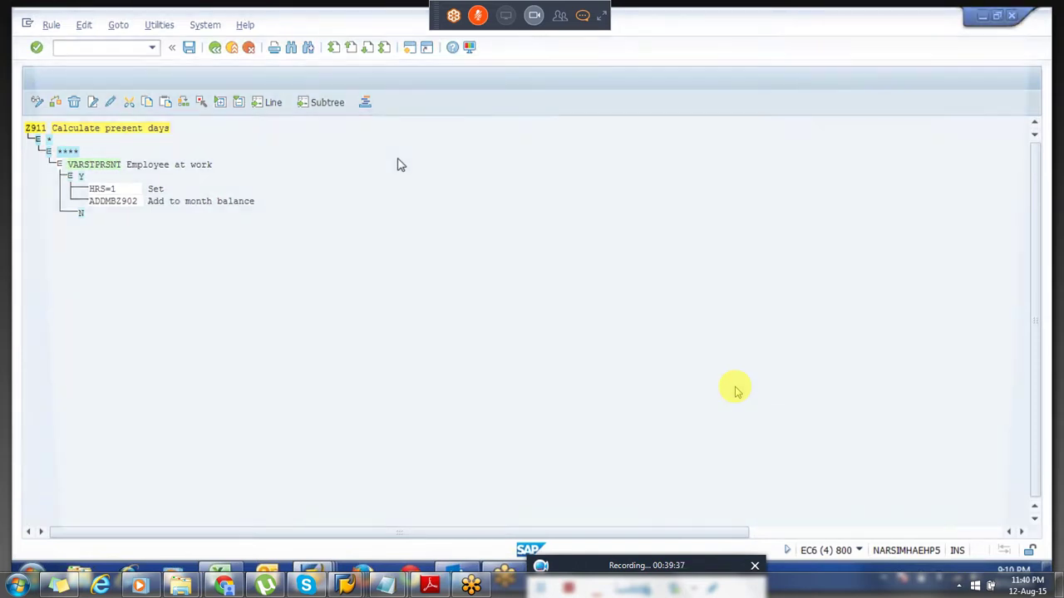
pyautogui.write('sm30')
pyautogui.press('Return')
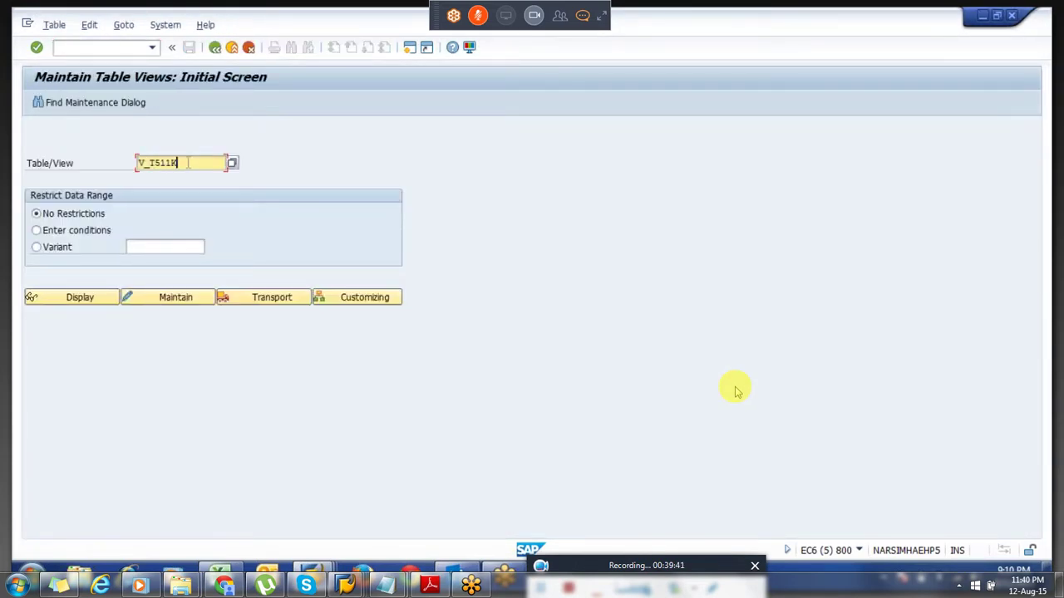
pyautogui.press('BackSpace')
pyautogui.press('BackSpace')
pyautogui.press('BackSpace')
pyautogui.write('55a')
pyautogui.press('Return')
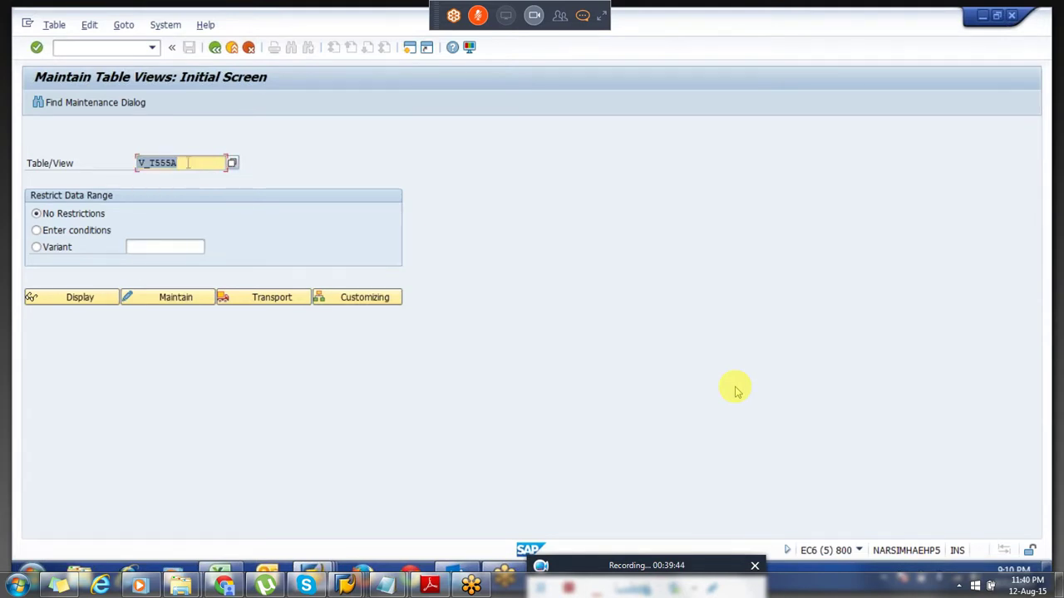
pyautogui.click(166, 299)
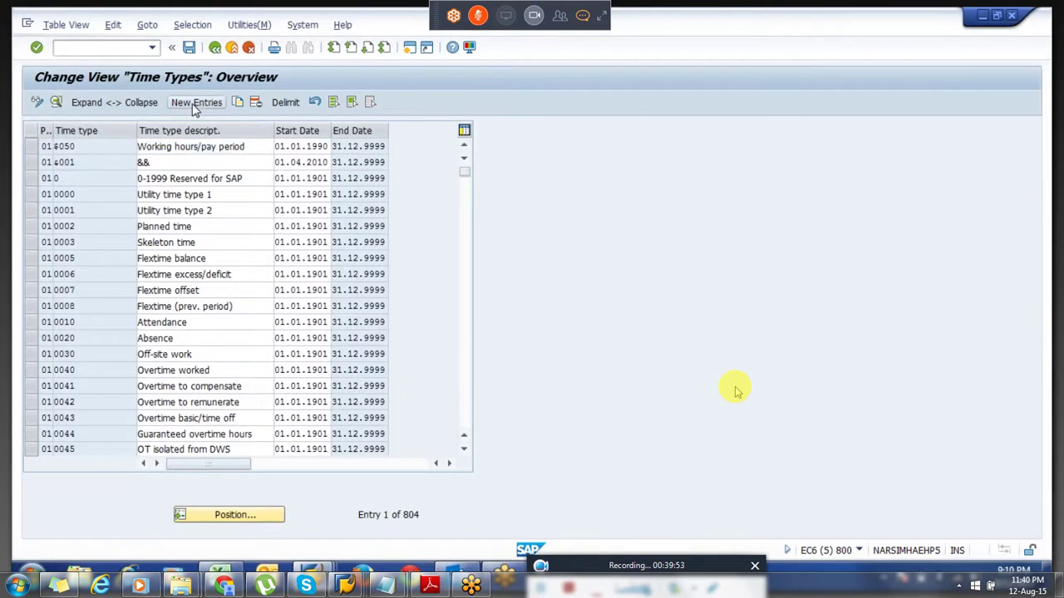
# Create a new time type entry Z902 with the description "Presnt days".
pyautogui.click(196, 102)
pyautogui.hotkey('shift', 'Tab')
pyautogui.write('Z902')
pyautogui.press('Tab')
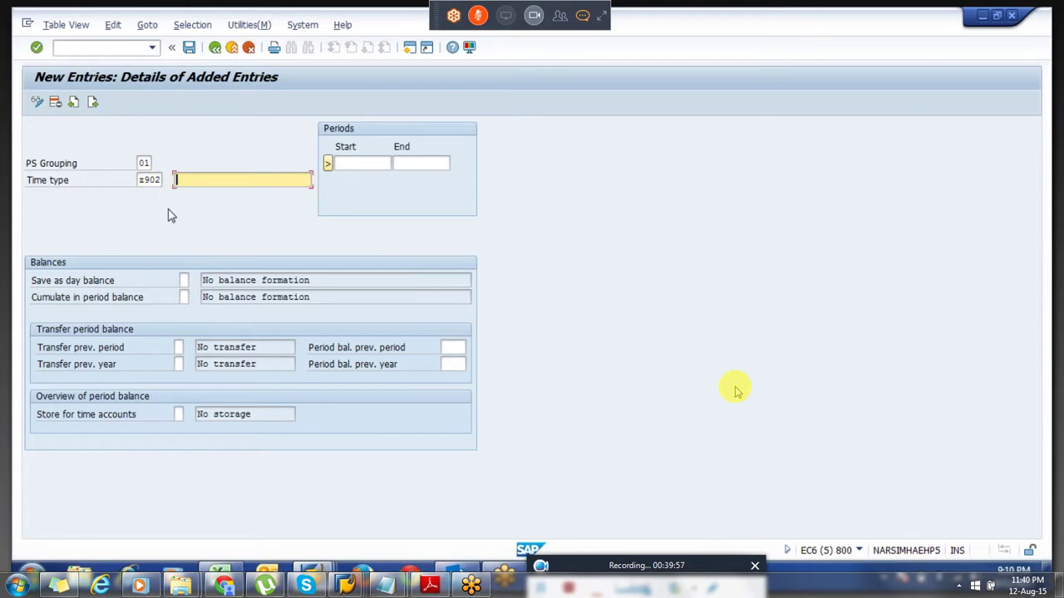
pyautogui.write('Presnt days')
# Set the validity period of time type Z902 from 01.04.2010 to 31.12.9999.
pyautogui.press('Tab')
pyautogui.write('0')
pyautogui.press('Down')
pyautogui.press('Tab')
pyautogui.write('3')
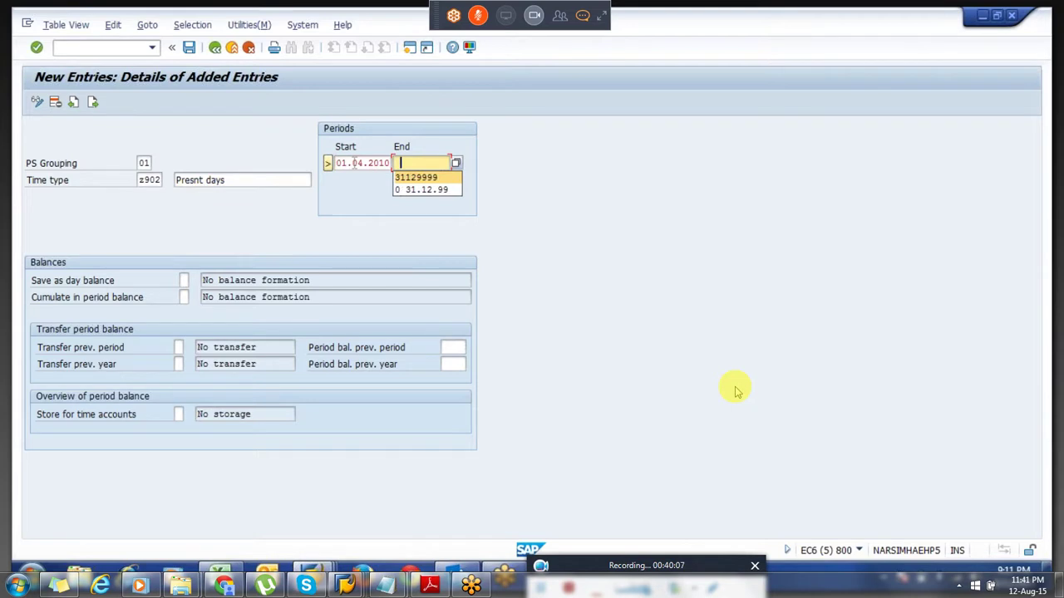
pyautogui.press('Down')
pyautogui.press('Return')
pyautogui.press('Tab')
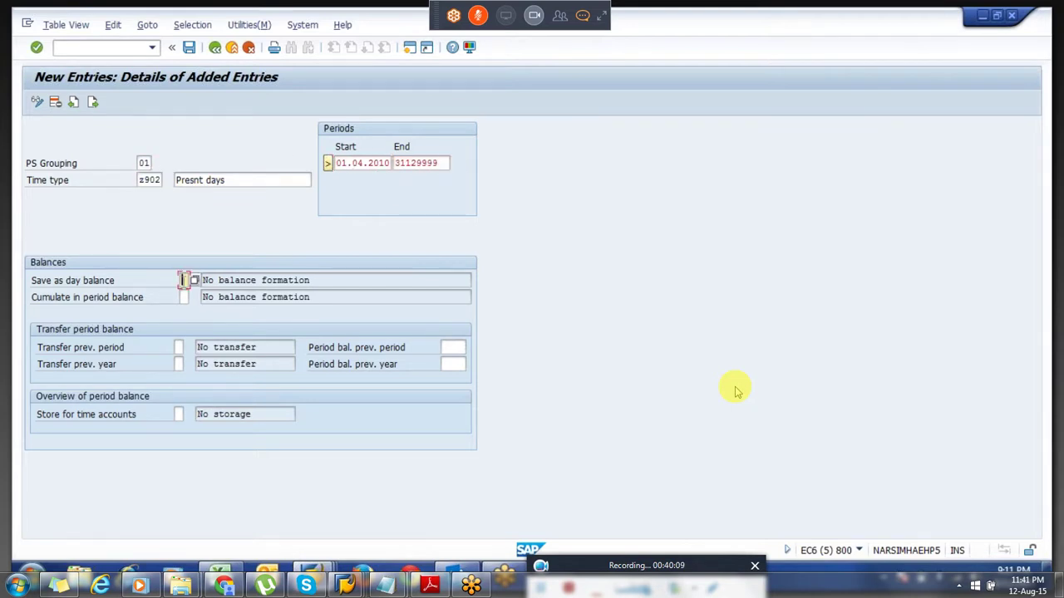
# Set day balance and period balance of Z902 to 1, save the time type and return to the initial table maintenance screen.
pyautogui.write('1')
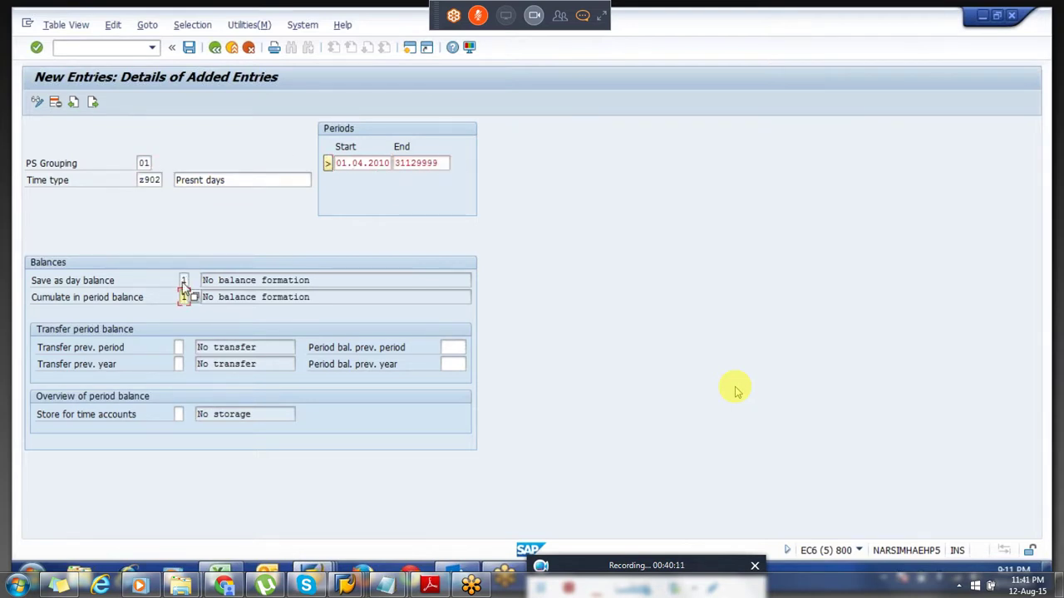
pyautogui.press('Return')
pyautogui.click(291, 297)
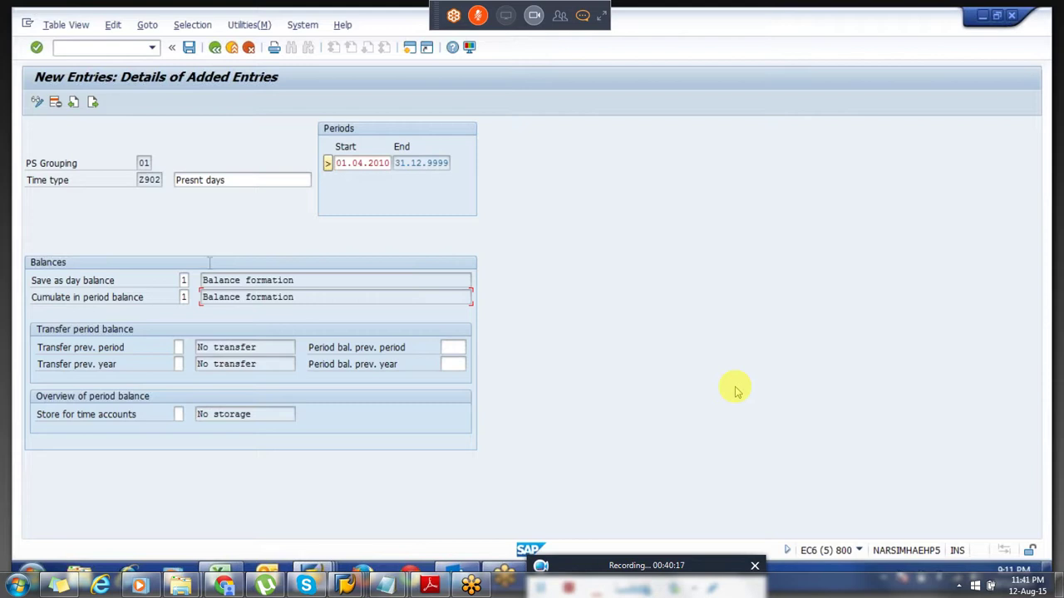
pyautogui.click(183, 280)
pyautogui.moveTo(184, 296); pyautogui.dragTo(205, 299)
pyautogui.moveTo(295, 298); pyautogui.dragTo(202, 301)
pyautogui.click(202, 301)
pyautogui.press('Return')
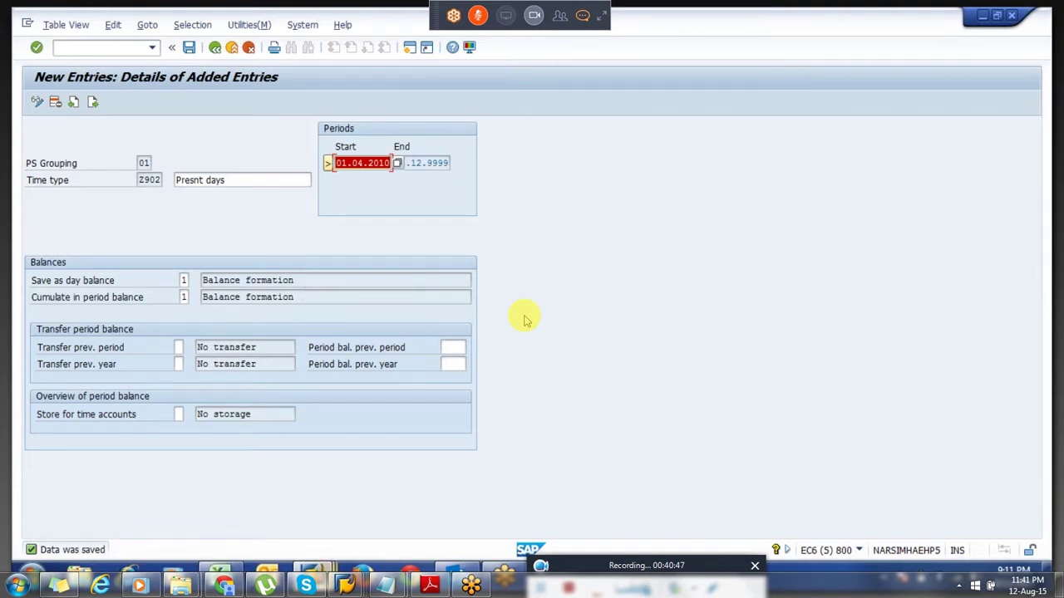
pyautogui.press('F3')
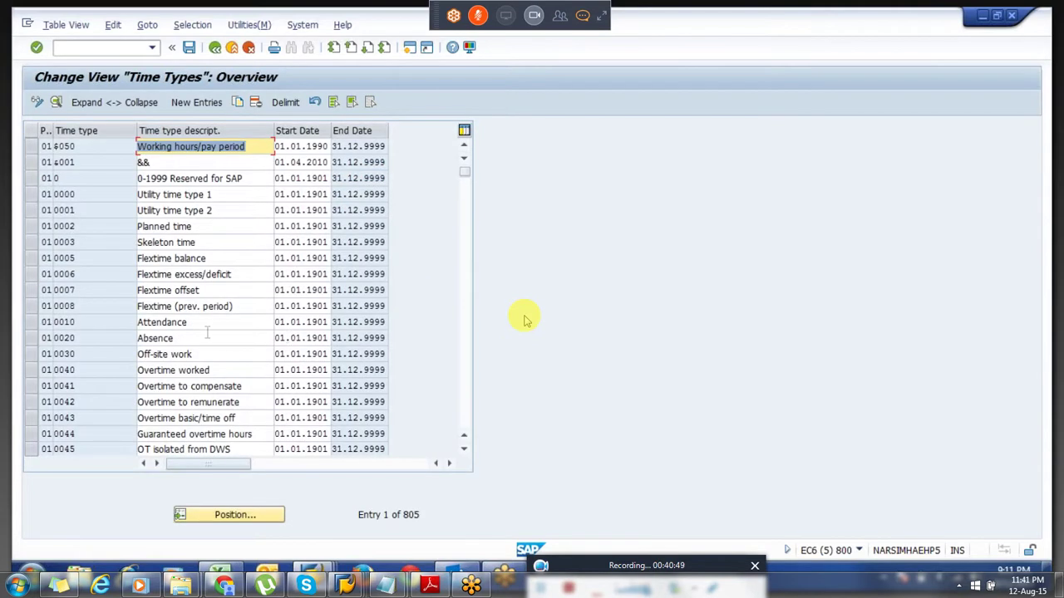
pyautogui.press('F3')
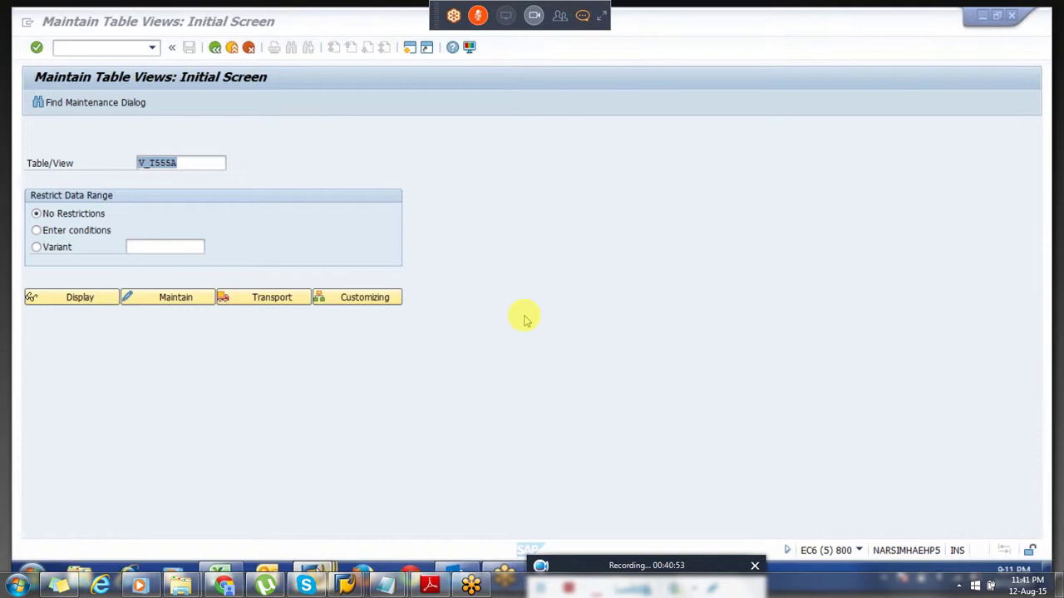
# Switch back to the session that maintains calculation rule Z911.
pyautogui.moveTo(431, 497)
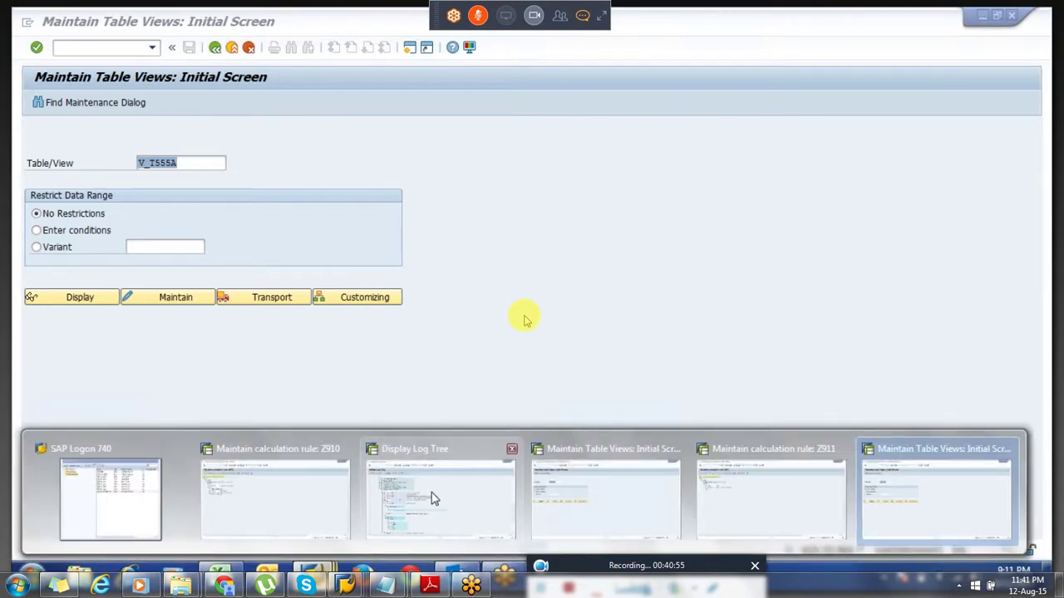
pyautogui.moveTo(485, 500)
pyautogui.moveTo(588, 493)
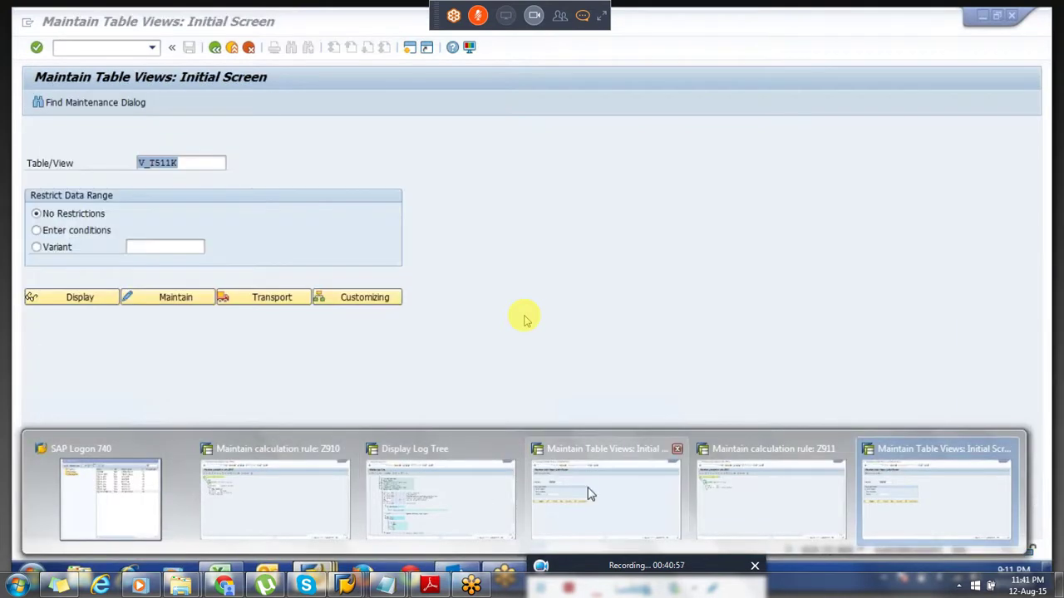
pyautogui.moveTo(746, 505)
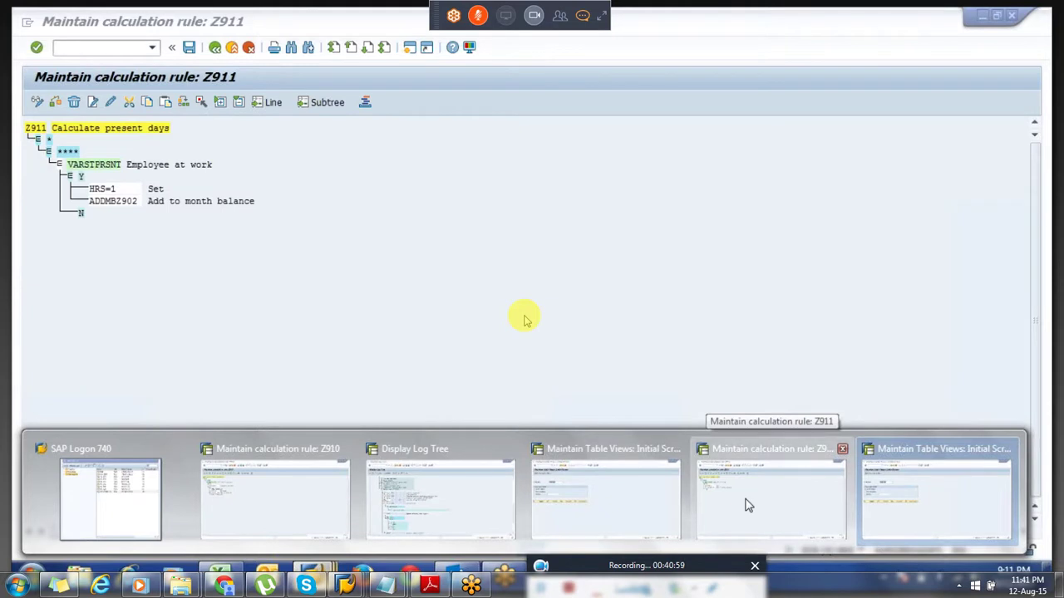
pyautogui.click(746, 504)
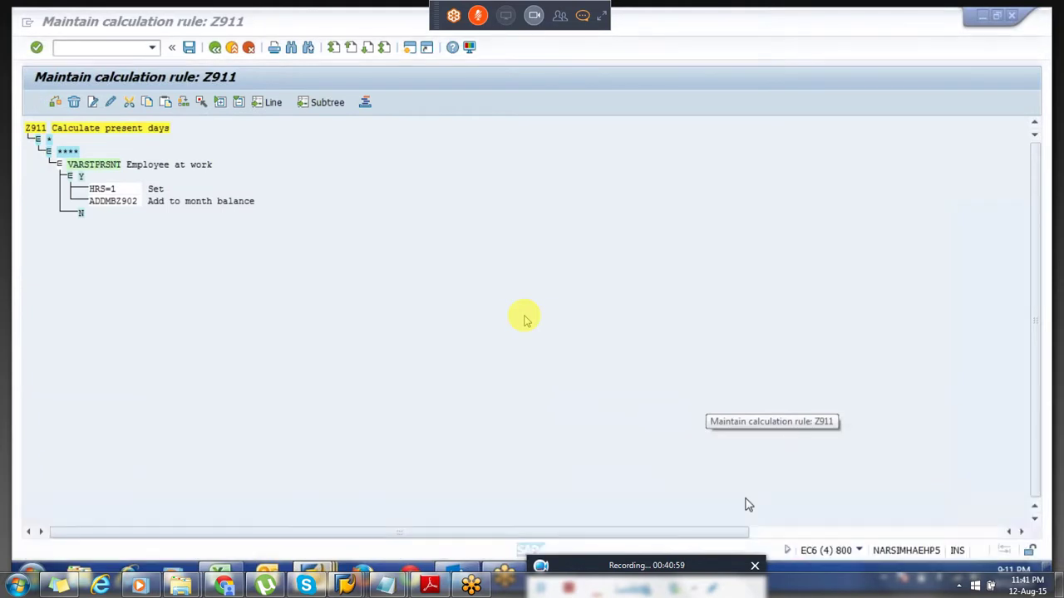
pyautogui.doubleClick(96, 189)
pyautogui.click(147, 209)
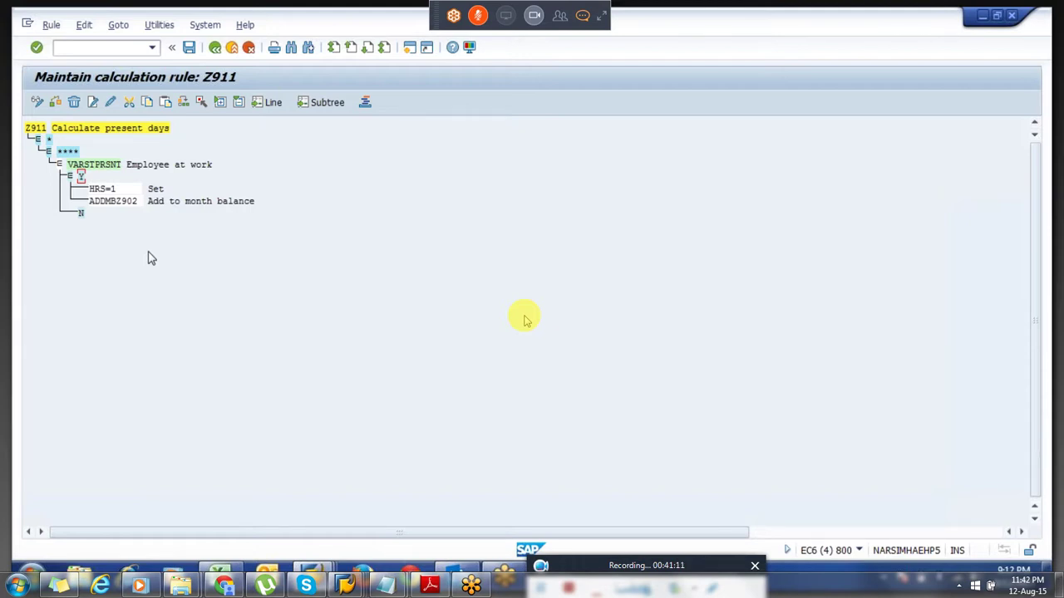
# Insert the decision operation VARSTFREE on a sub-level of the N branch.
pyautogui.click(80, 214)
pyautogui.click(92, 103)
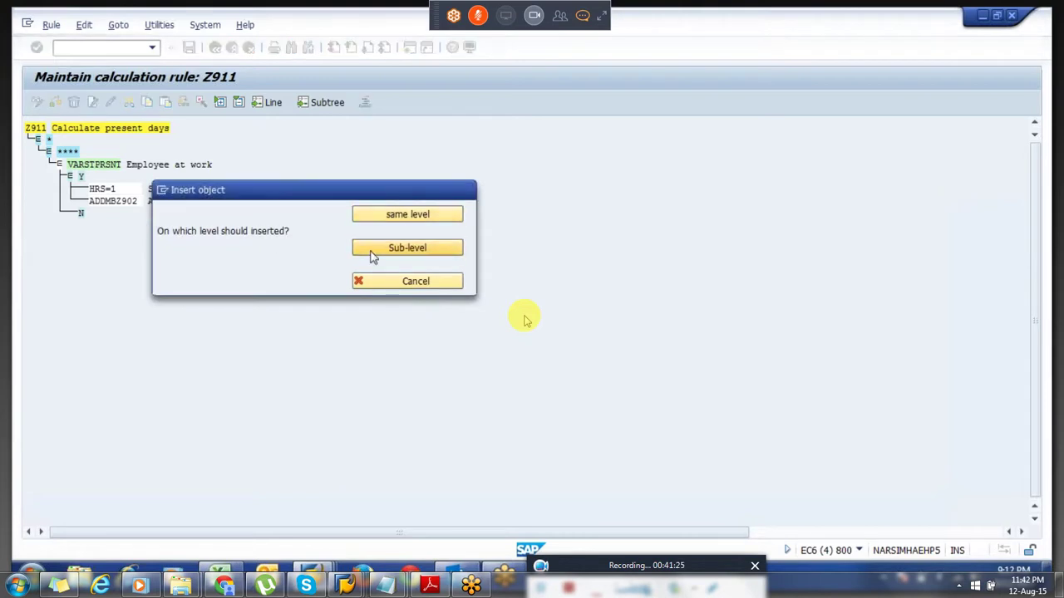
pyautogui.click(372, 253)
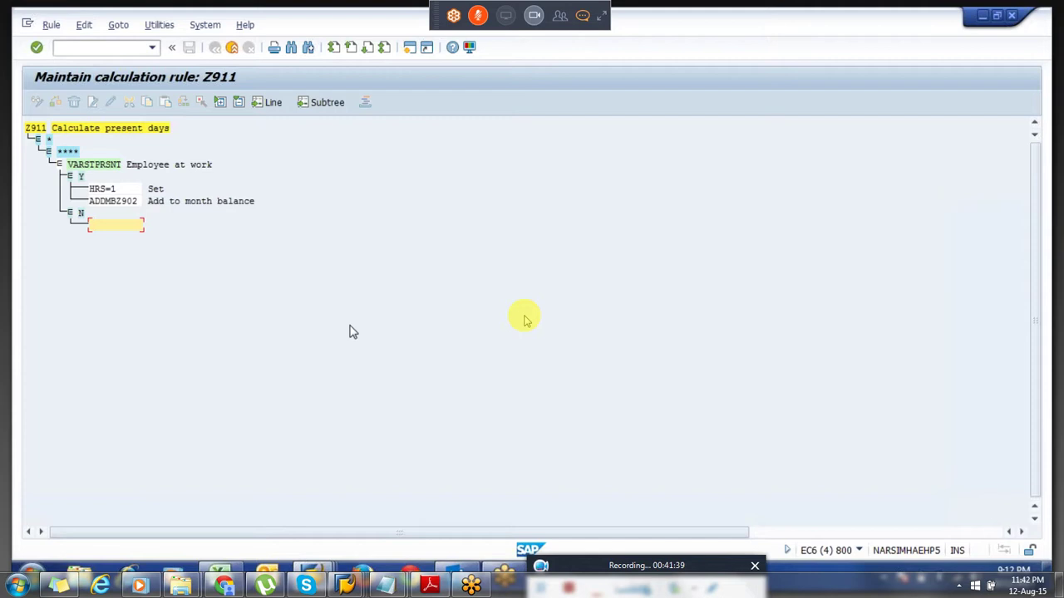
pyautogui.write('varstfree')
pyautogui.hotkey('shift', 'Left')
pyautogui.hotkey('shift', 'Left')
pyautogui.hotkey('shift', 'Left')
pyautogui.hotkey('shift', 'Left')
pyautogui.press('Return')
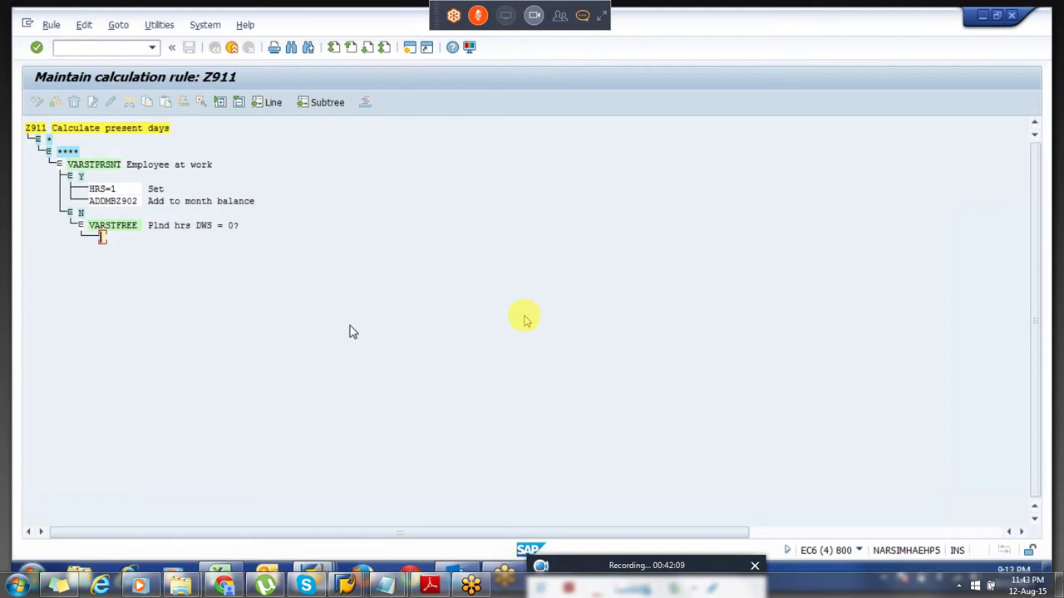
# Add the decision branches Y and N under the VARSTFREE operation.
pyautogui.write('Y')
pyautogui.press('Return')
pyautogui.write('N')
pyautogui.press('Return')
pyautogui.press('Return')
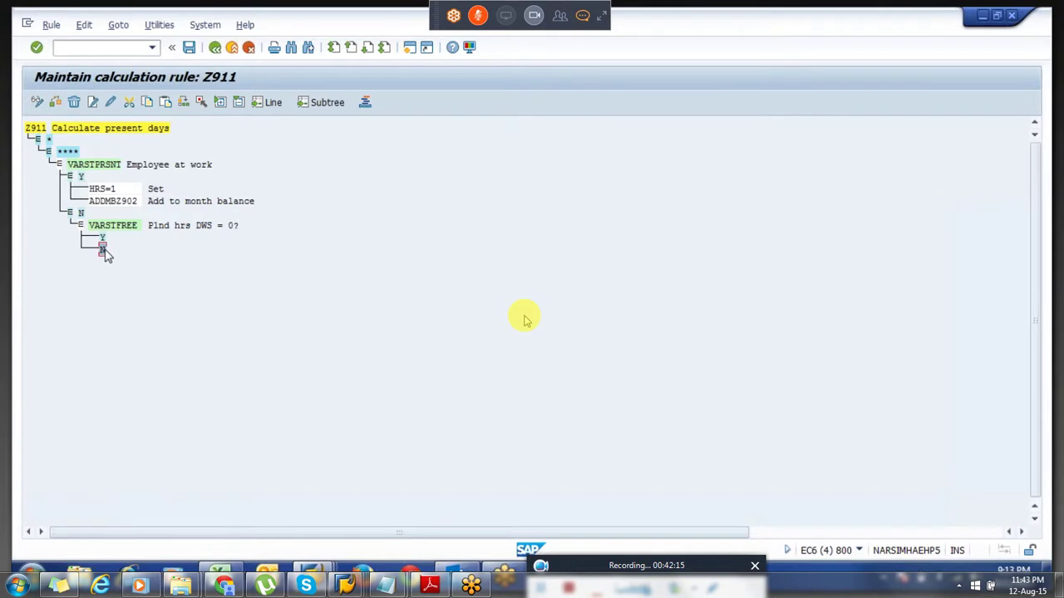
# Insert the operation LEAVE on a sub-level of the N branch under VARSTFREE.
pyautogui.click(94, 101)
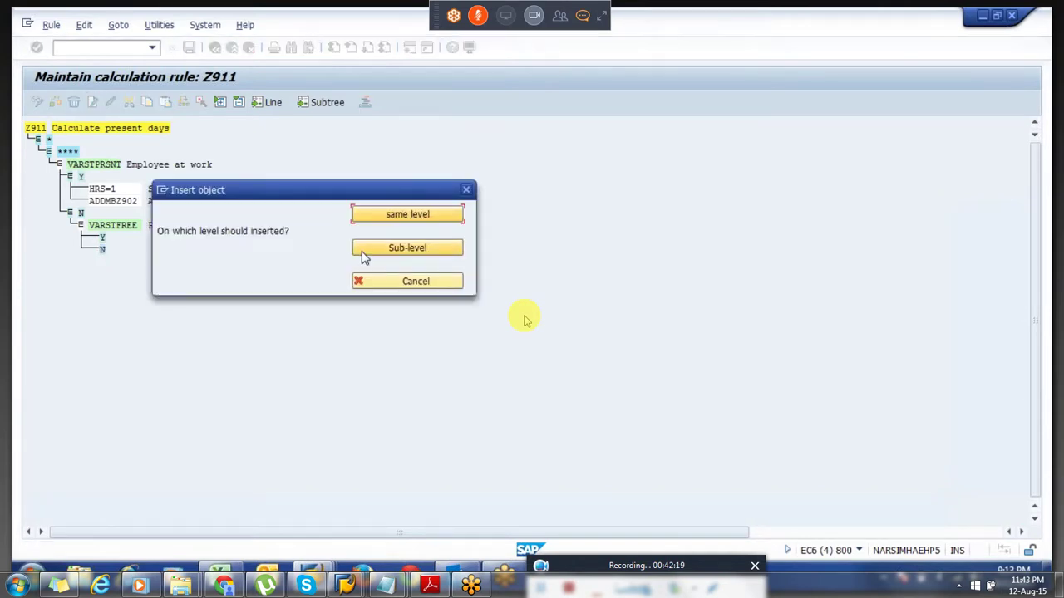
pyautogui.click(375, 254)
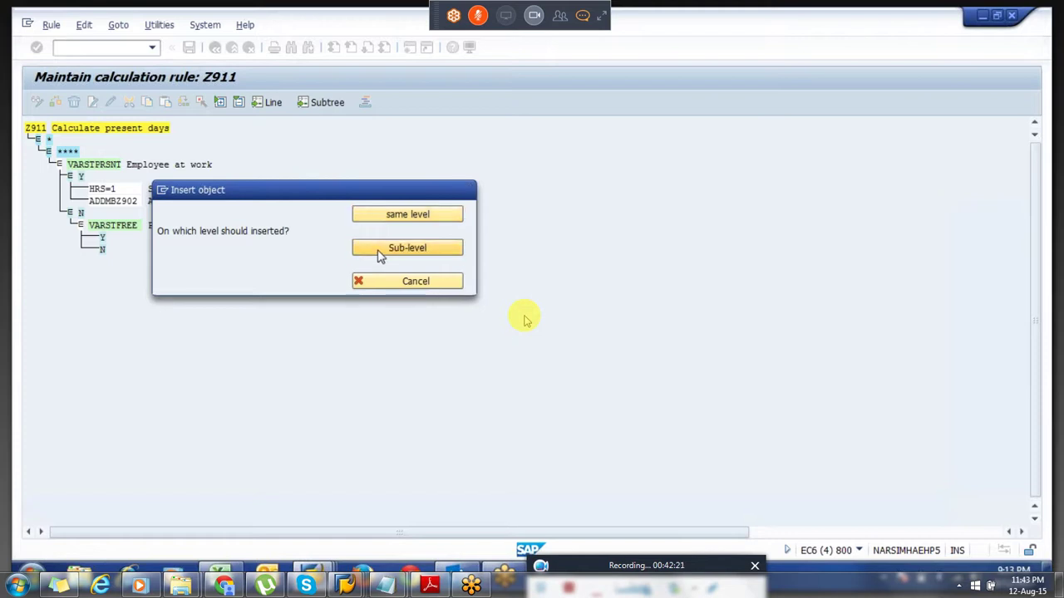
pyautogui.write('leave')
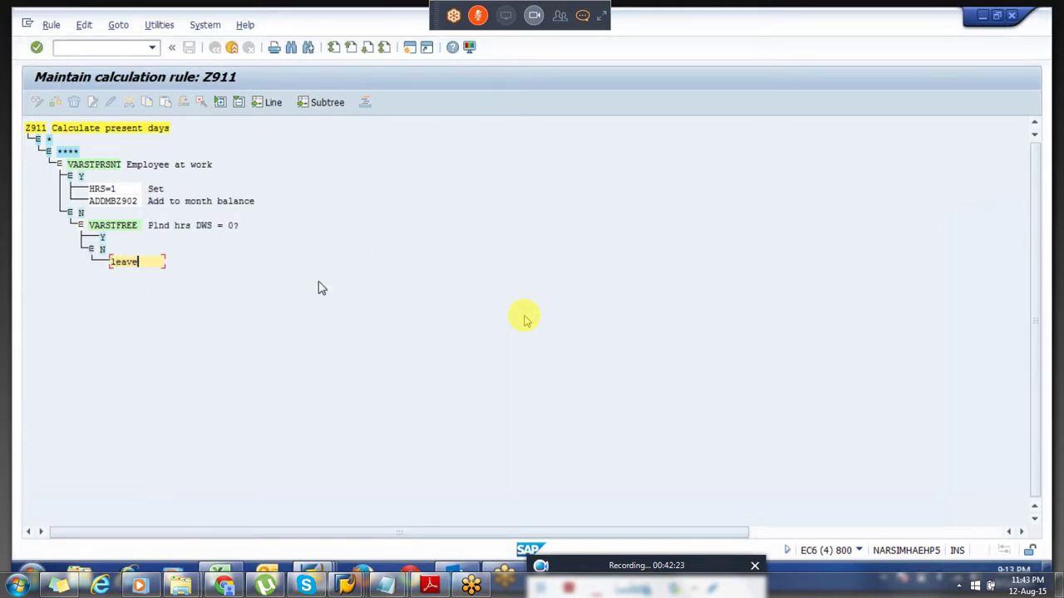
pyautogui.press('Return')
# Insert HRS=1 and ADDMBZ902 on a sub-level of the Y branch under VARSTFREE, and save the rule to the proposed customizing request.
pyautogui.click(103, 238)
pyautogui.click(114, 191)
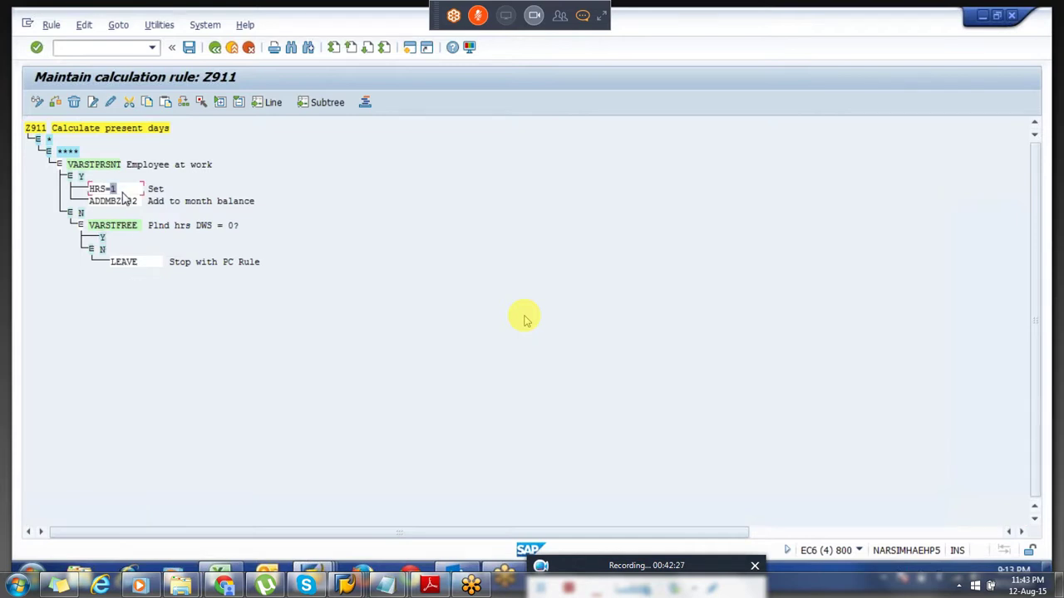
pyautogui.click(102, 238)
pyautogui.click(93, 103)
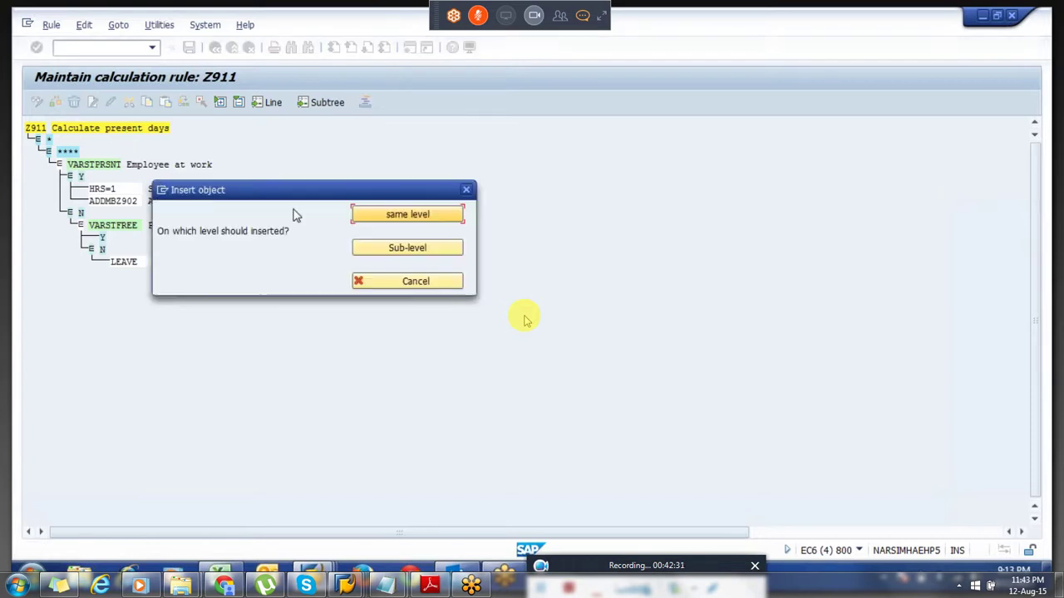
pyautogui.click(366, 251)
pyautogui.click(106, 191)
pyautogui.click(118, 206)
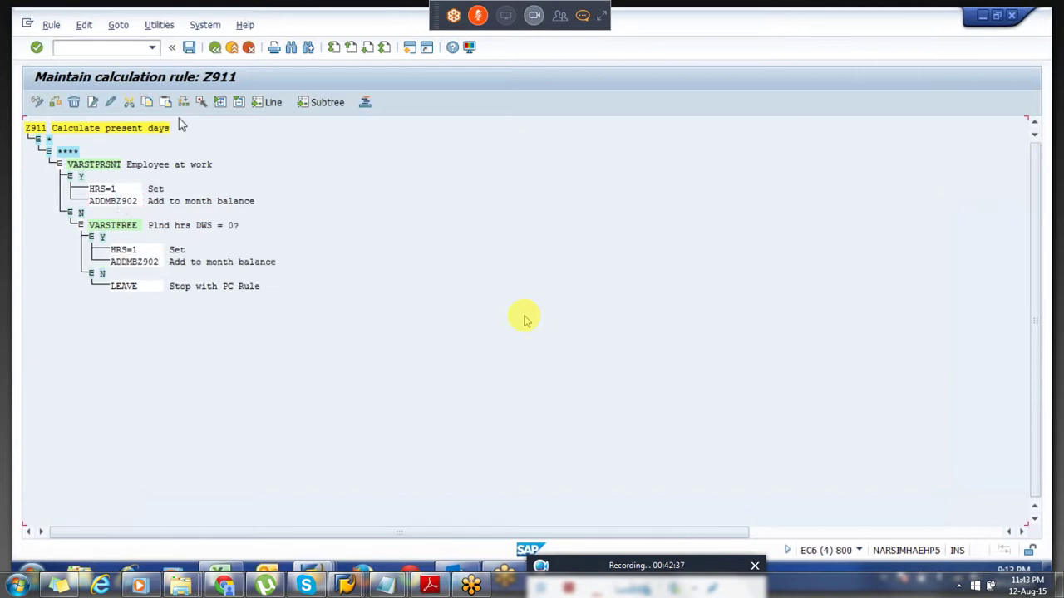
pyautogui.click(190, 49)
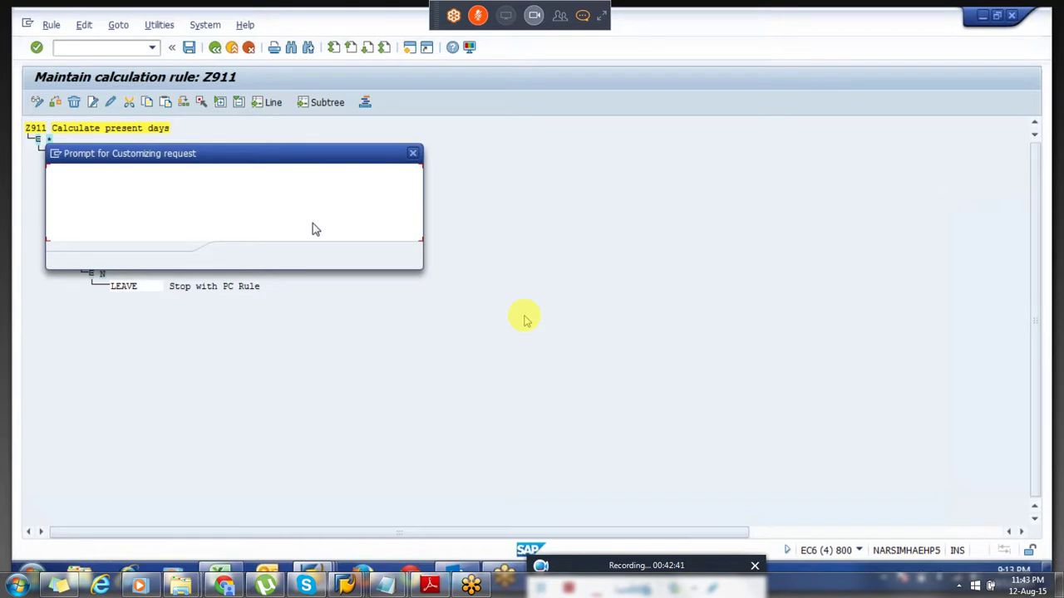
pyautogui.press('Return')
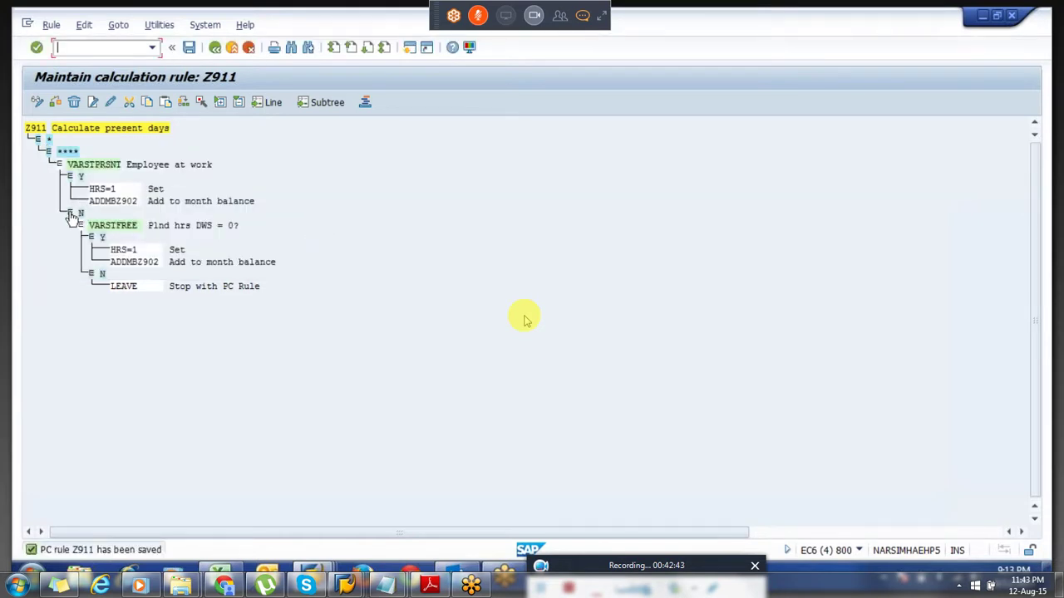
# Review the VARSTPRSNT decision and the HRS=1 and ADDMBZ902 operations in its Y branch.
pyautogui.click(71, 215)
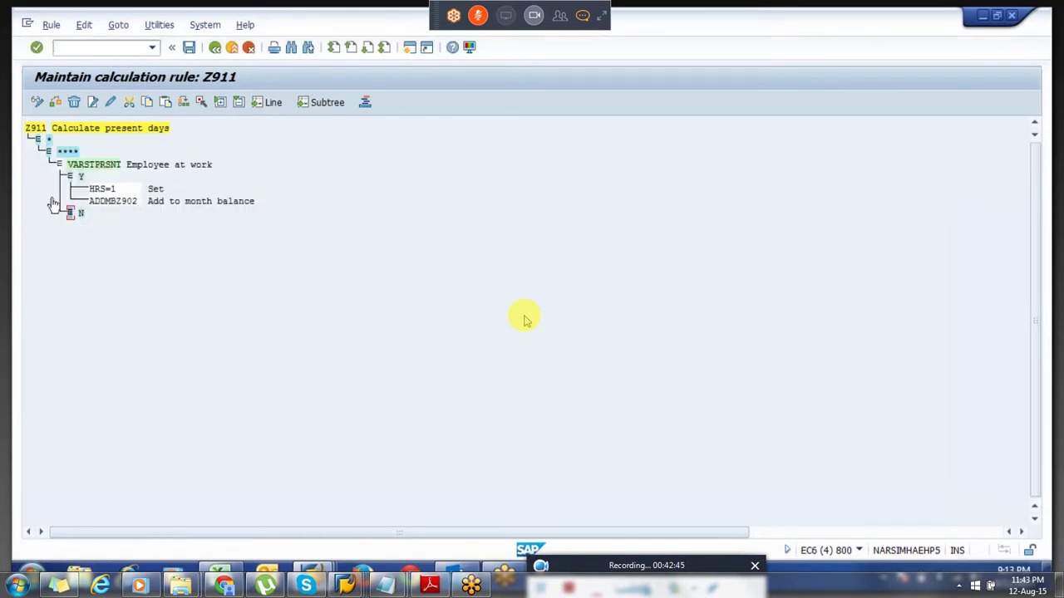
pyautogui.click(61, 170)
pyautogui.click(61, 169)
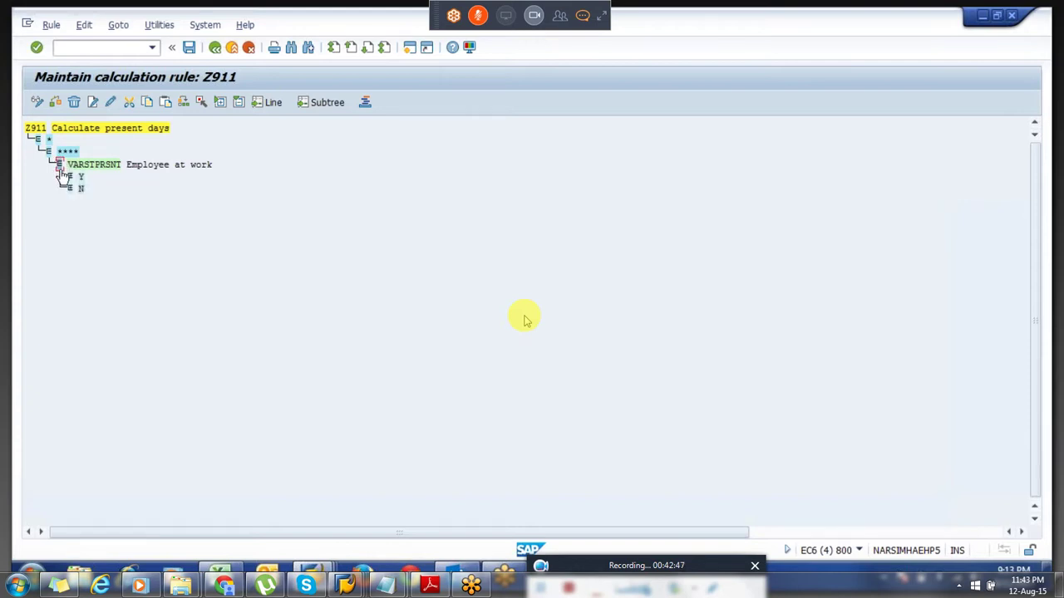
pyautogui.click(97, 165)
pyautogui.moveTo(95, 165); pyautogui.dragTo(124, 167)
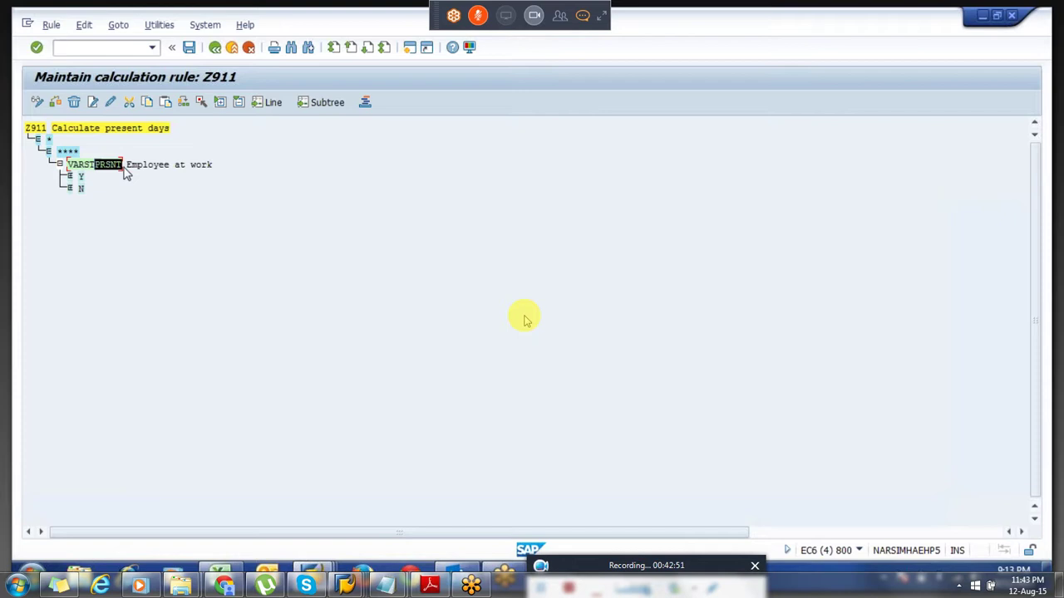
pyautogui.press('Left')
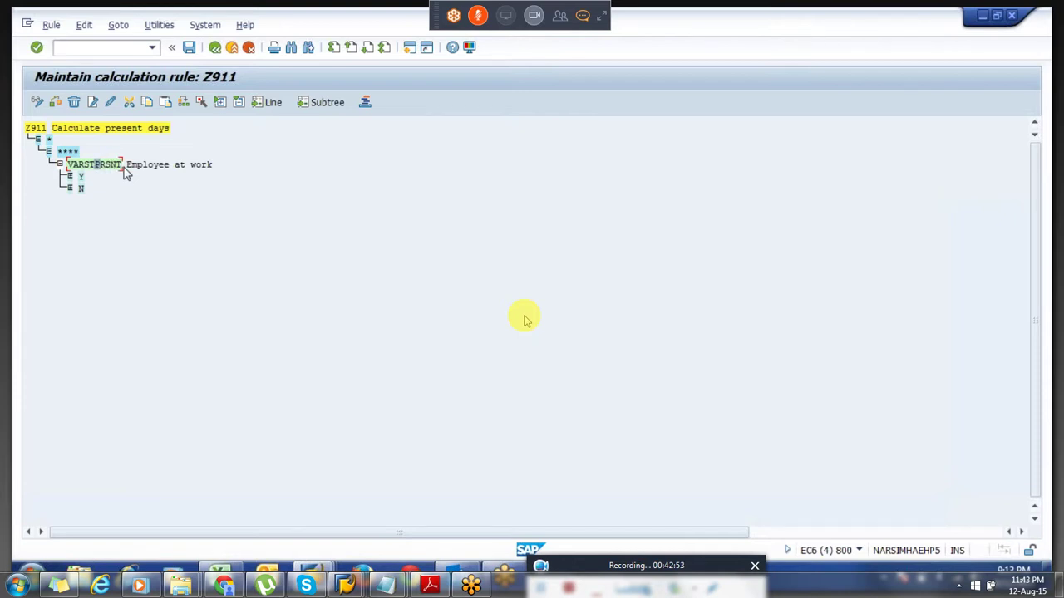
pyautogui.click(71, 177)
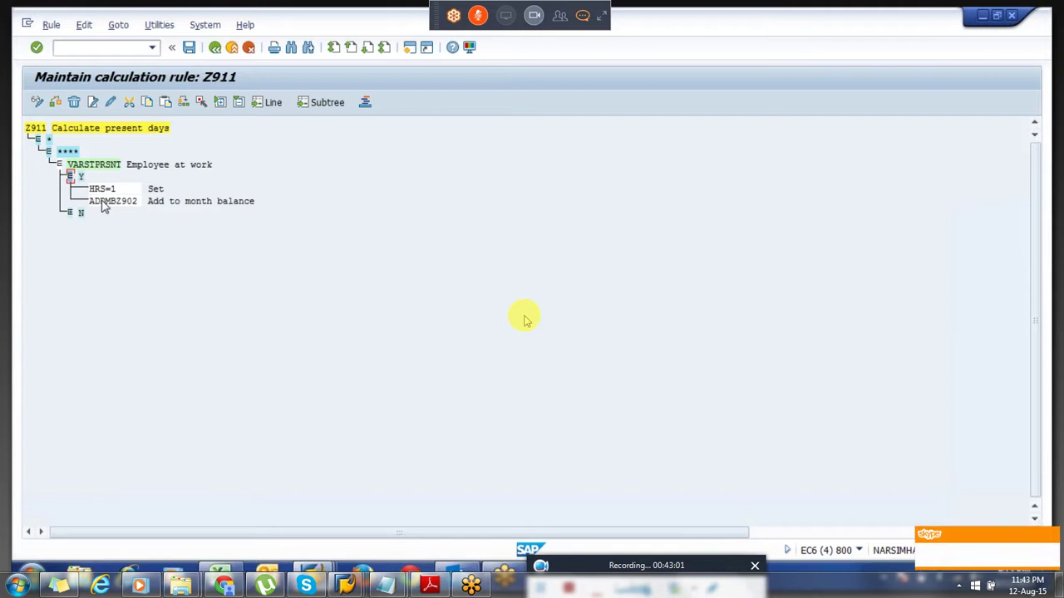
pyautogui.moveTo(89, 188); pyautogui.dragTo(142, 213)
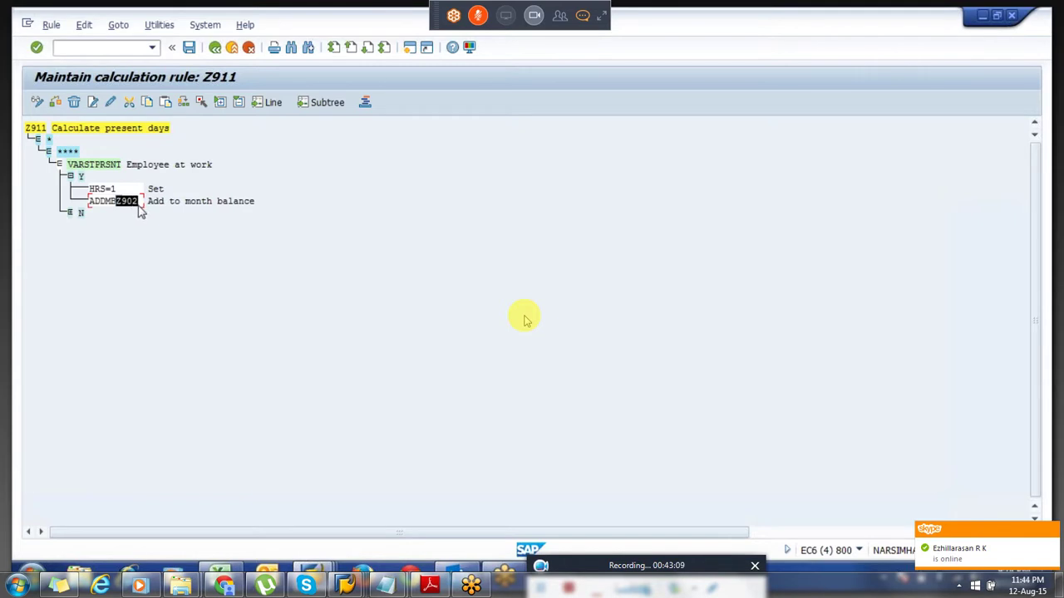
pyautogui.click(141, 212)
pyautogui.moveTo(90, 208); pyautogui.dragTo(119, 211)
pyautogui.click(119, 209)
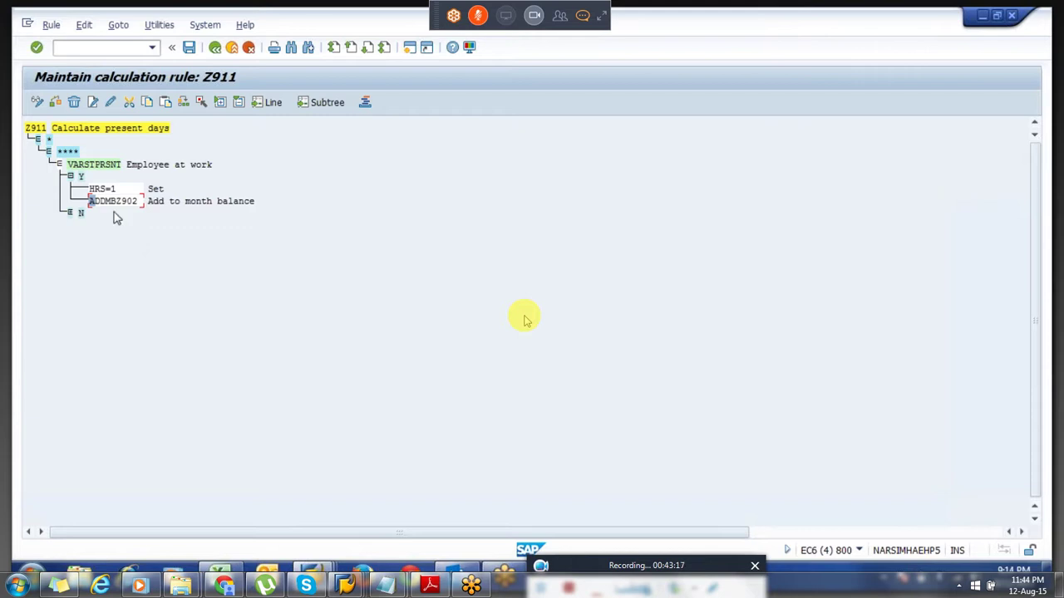
pyautogui.moveTo(116, 203); pyautogui.dragTo(140, 208)
pyautogui.click(142, 213)
pyautogui.click(70, 177)
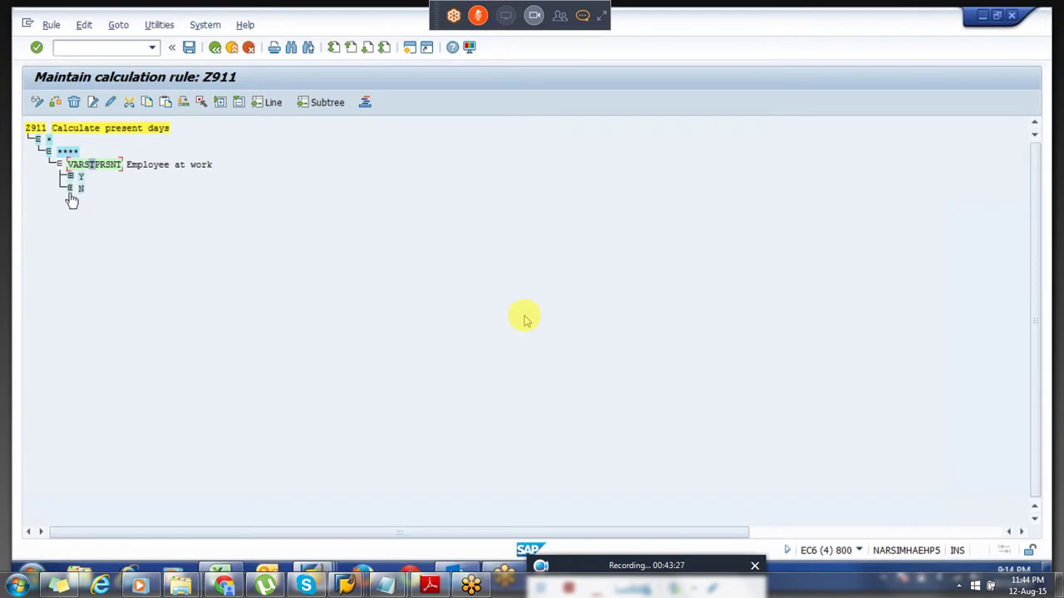
# Examine the VARSTFREE decision under the N branch, including the operations in both its Y and N branches.
pyautogui.click(71, 189)
pyautogui.click(81, 203)
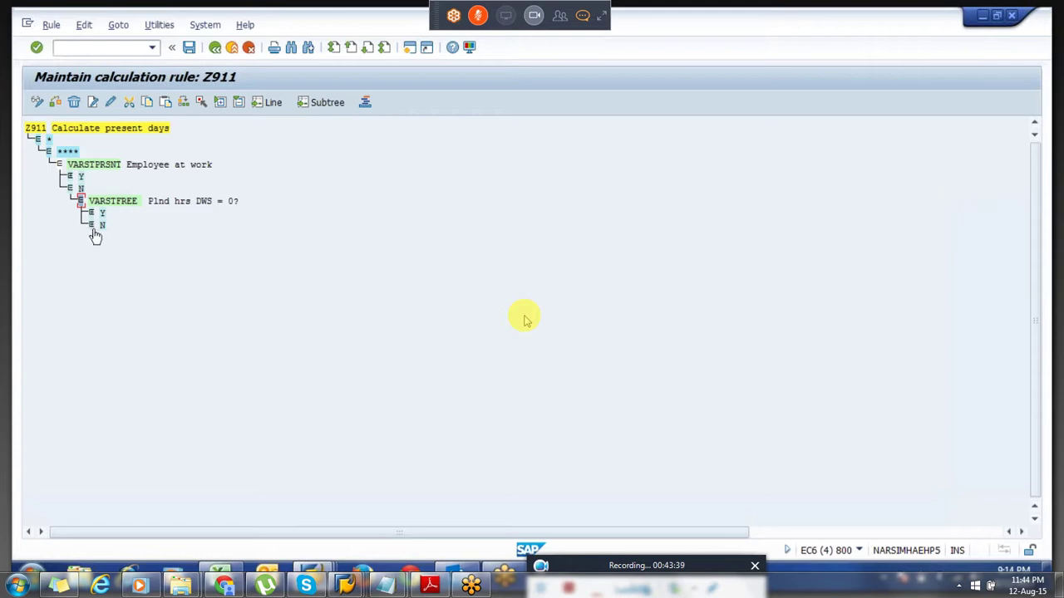
pyautogui.click(93, 215)
pyautogui.click(92, 215)
pyautogui.moveTo(111, 221); pyautogui.dragTo(165, 239)
pyautogui.click(165, 241)
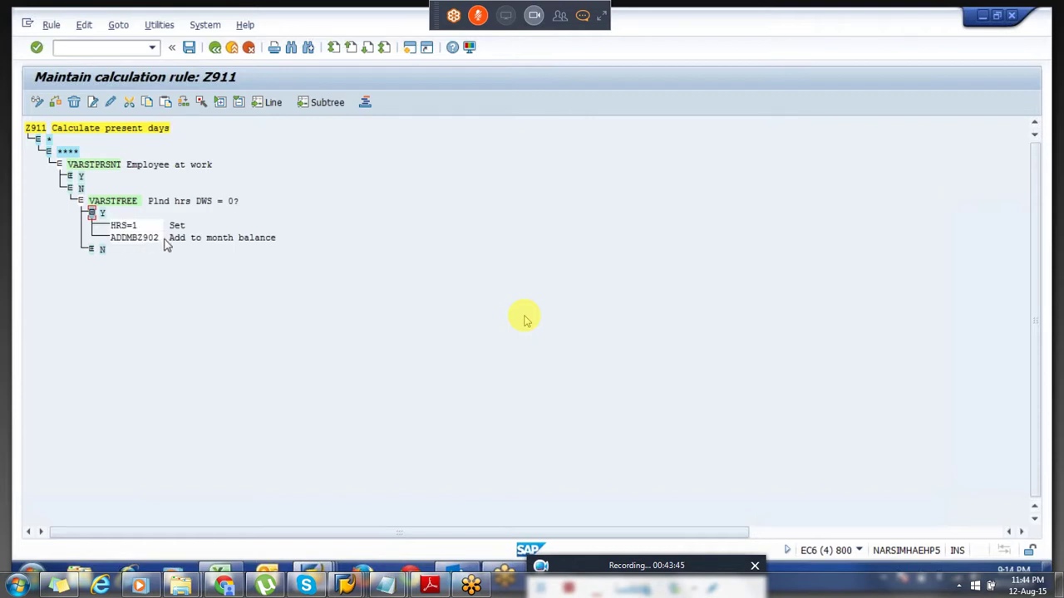
pyautogui.click(92, 249)
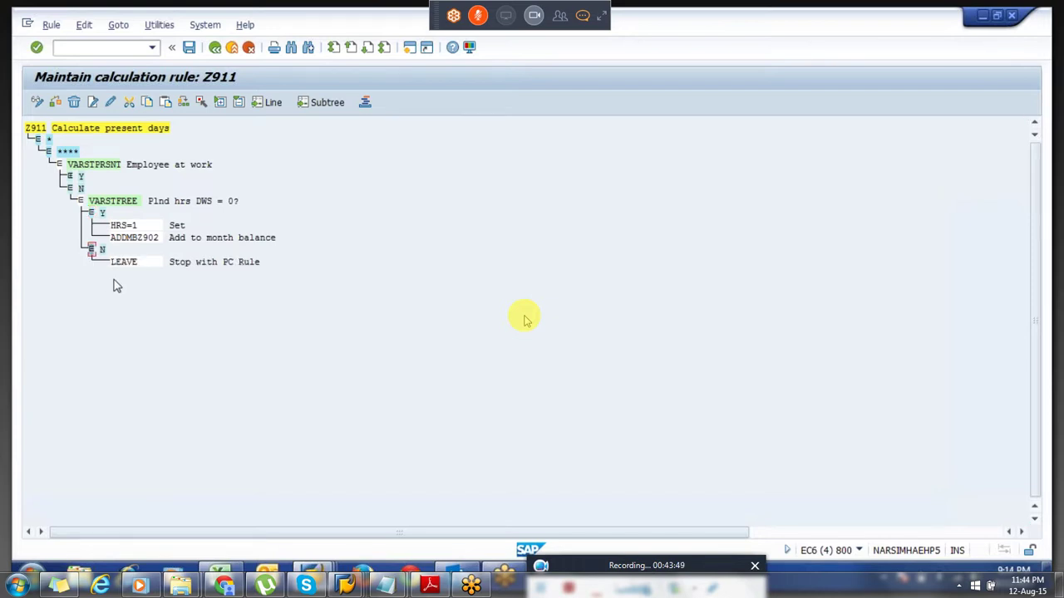
pyautogui.moveTo(111, 263); pyautogui.dragTo(157, 270)
# Save calculation rule Z911 again to the proposed customizing request.
pyautogui.hotkey('ctrl', 'c')
pyautogui.hotkey('ctrl', 's')
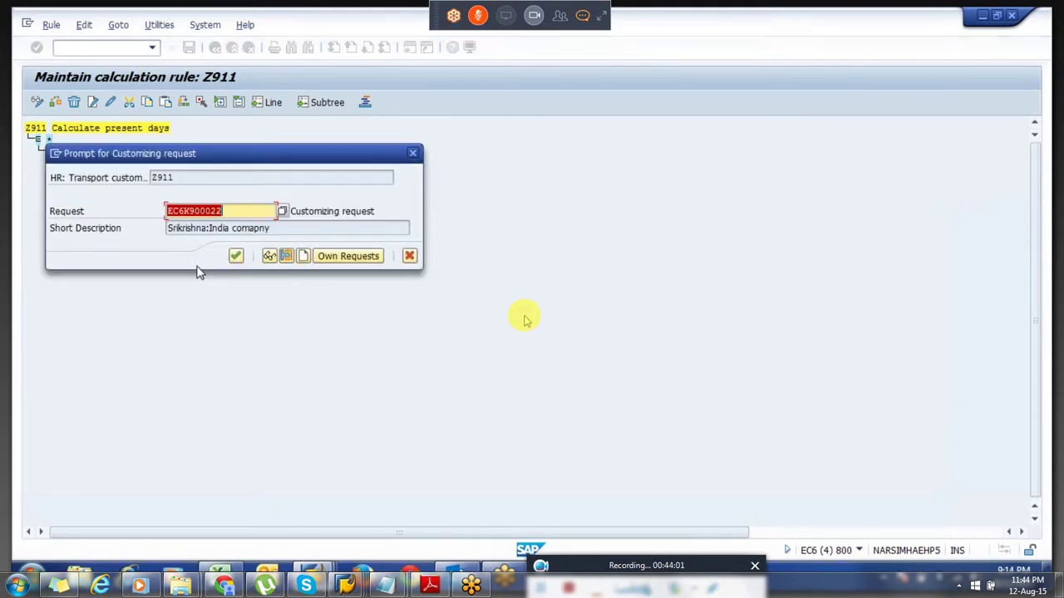
pyautogui.press('Return')
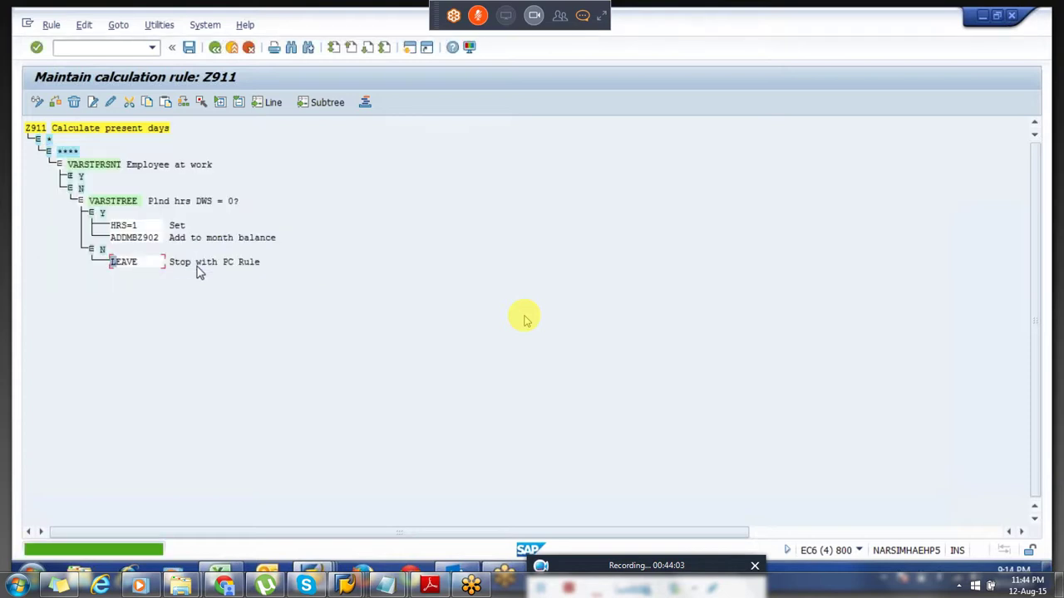
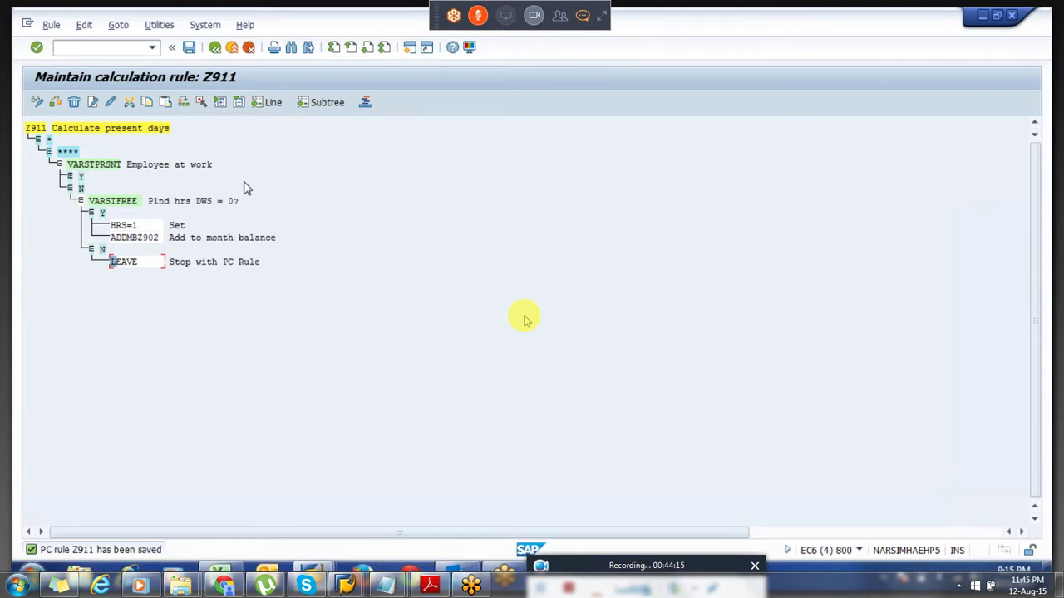
# Reply "yes" to everyone in the GoToMeeting chat and shrink the meeting controls.
pyautogui.click(33, 130)
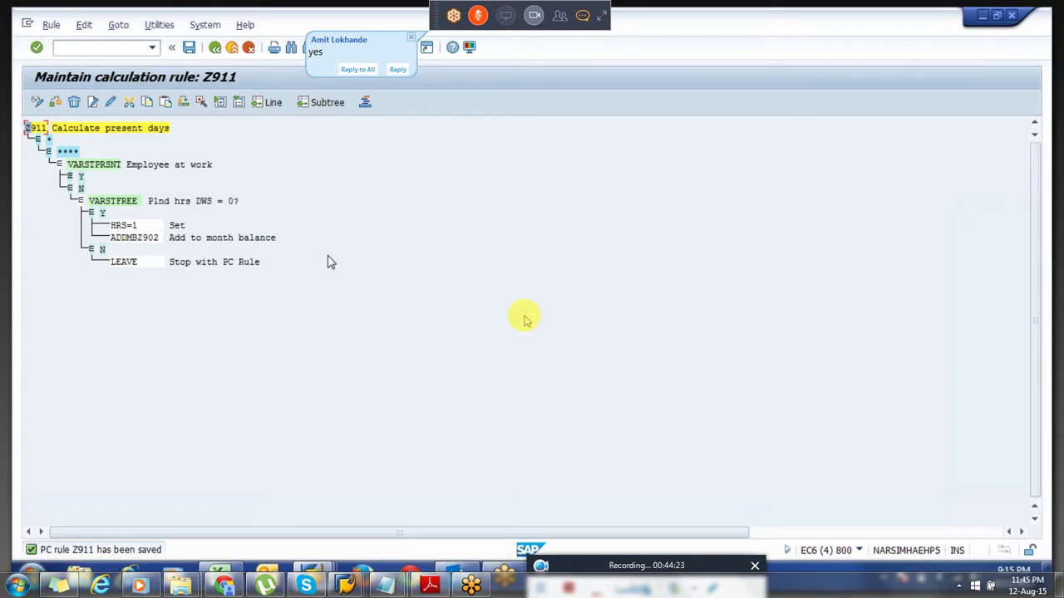
pyautogui.click(366, 69)
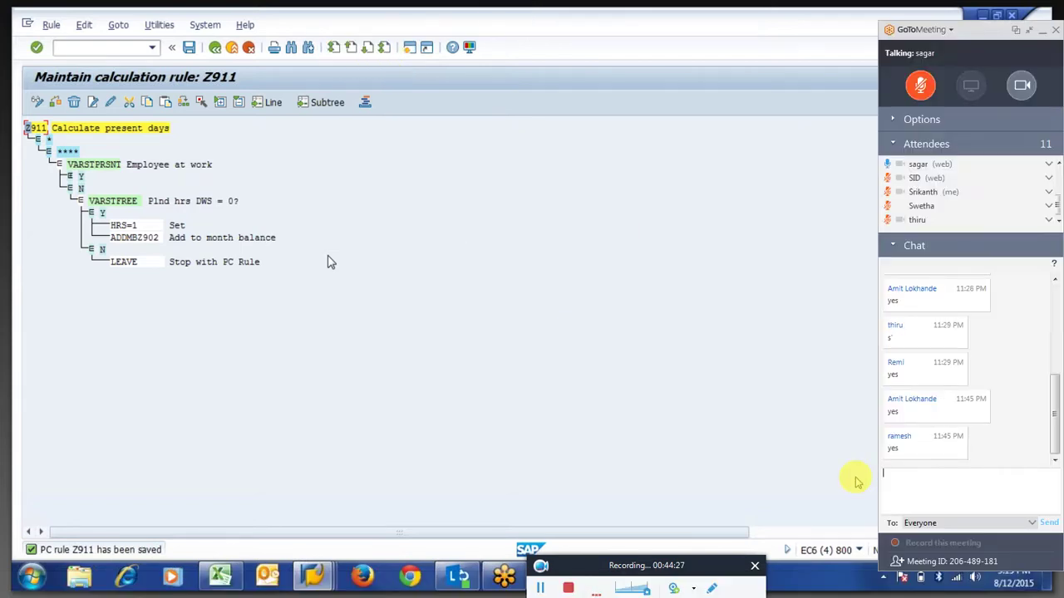
pyautogui.write('yes')
pyautogui.press('Return')
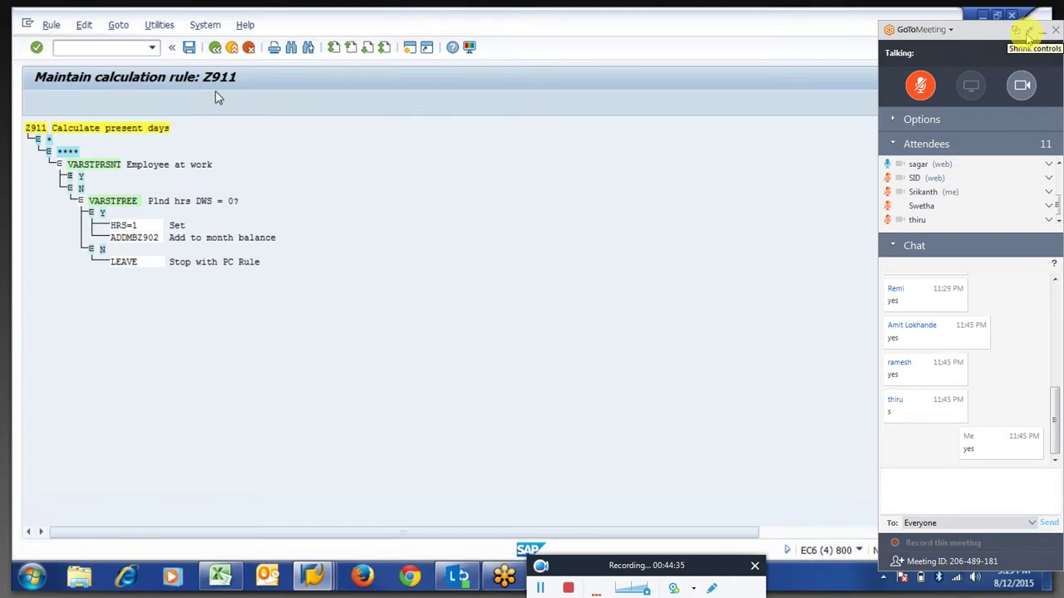
pyautogui.click(1028, 32)
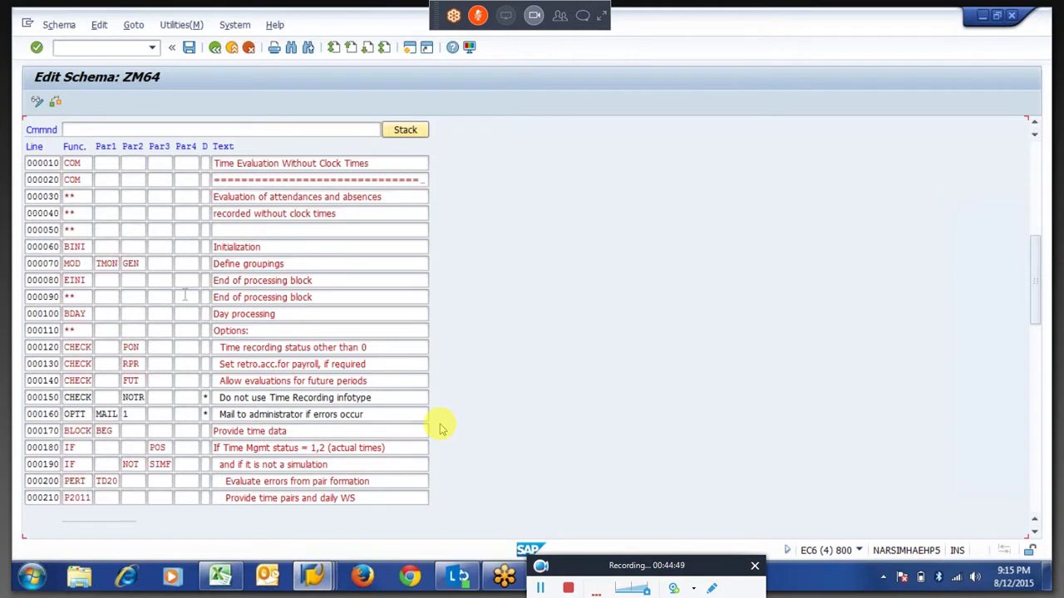
# Insert an empty line in schema ZM64 between the ENDIF on line 000710 and the earned leave rule Z910.
pyautogui.press('pagedown')
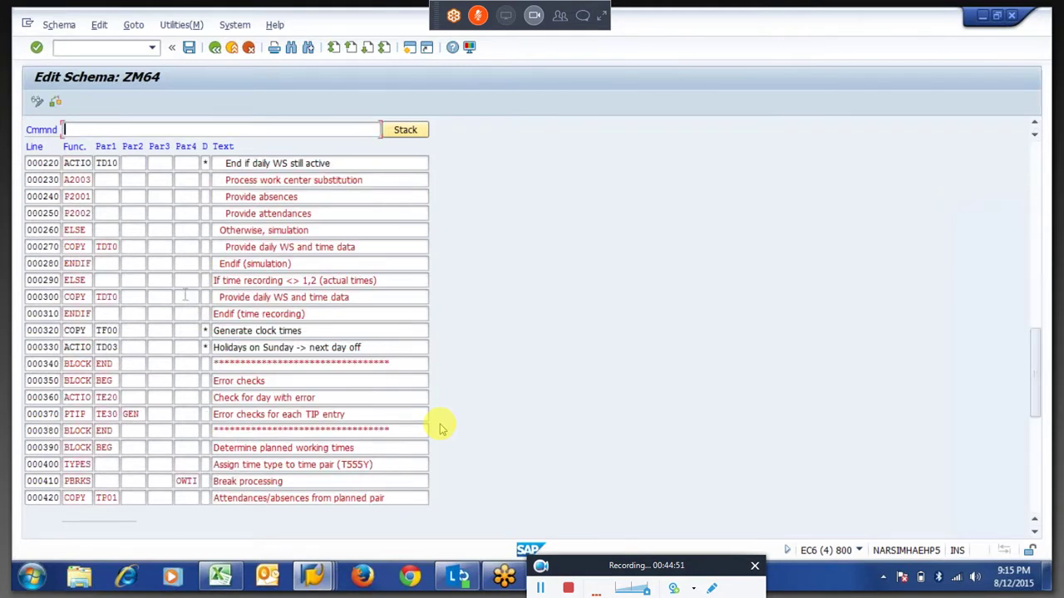
pyautogui.press('pagedown')
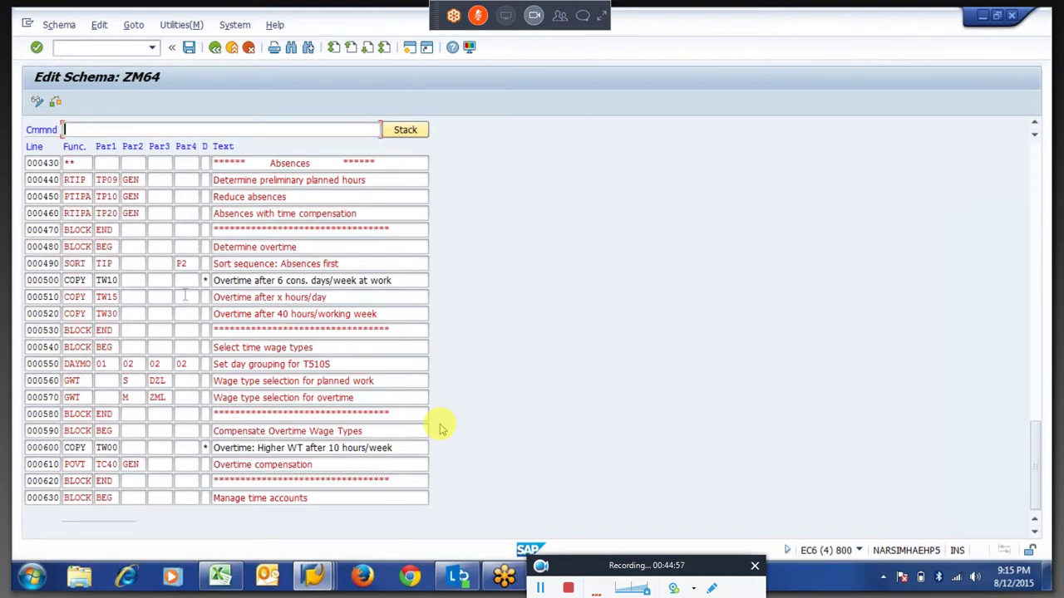
pyautogui.press('pagedown')
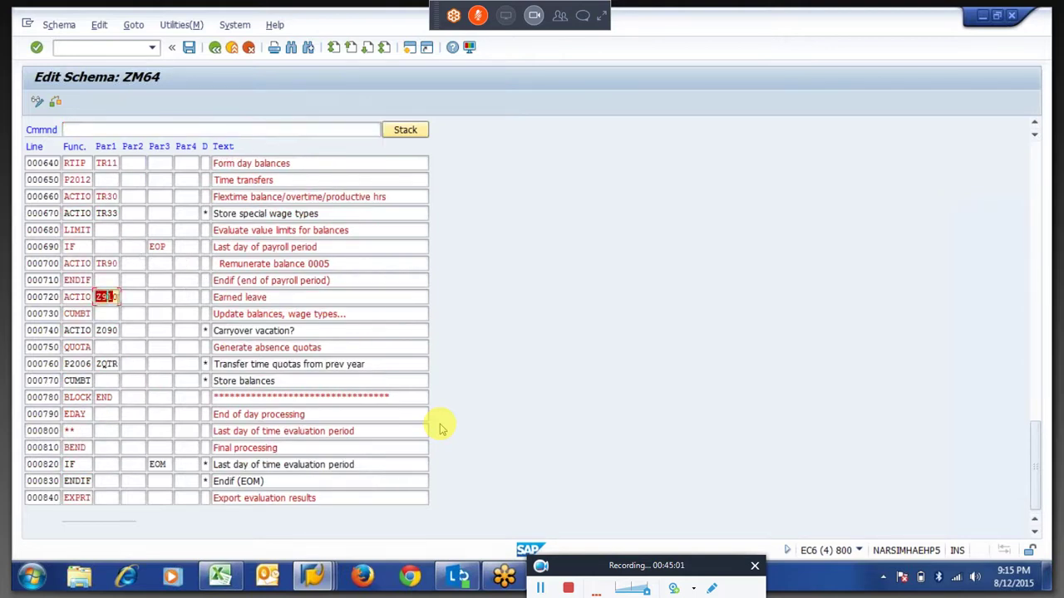
pyautogui.press('Up')
pyautogui.hotkey('shift', 'Tab')
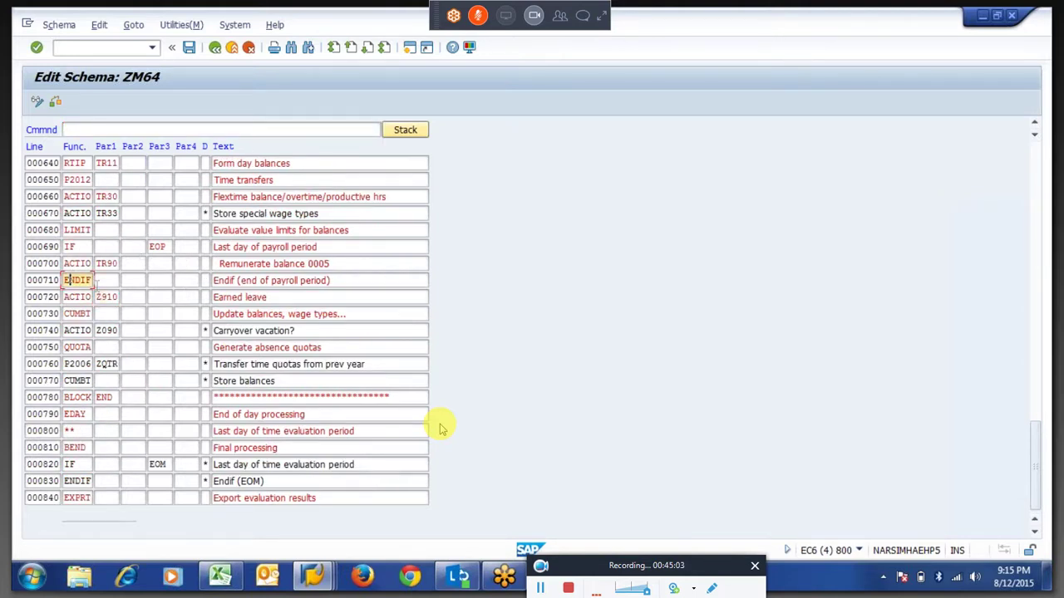
pyautogui.hotkey('shift', 'Tab')
pyautogui.write('i')
pyautogui.press('Down')
pyautogui.press('Tab')
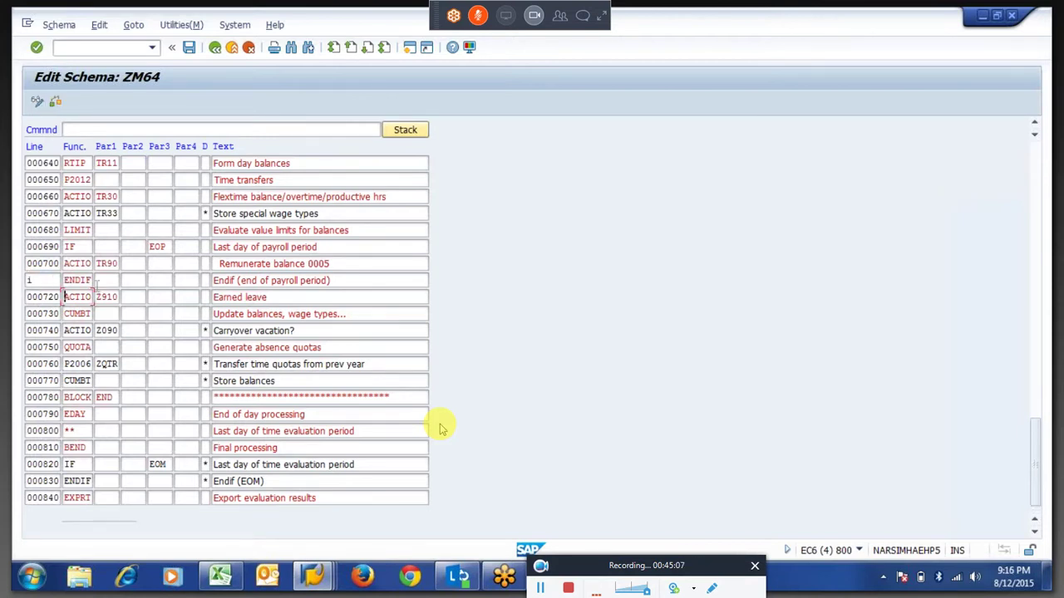
pyautogui.press('Return')
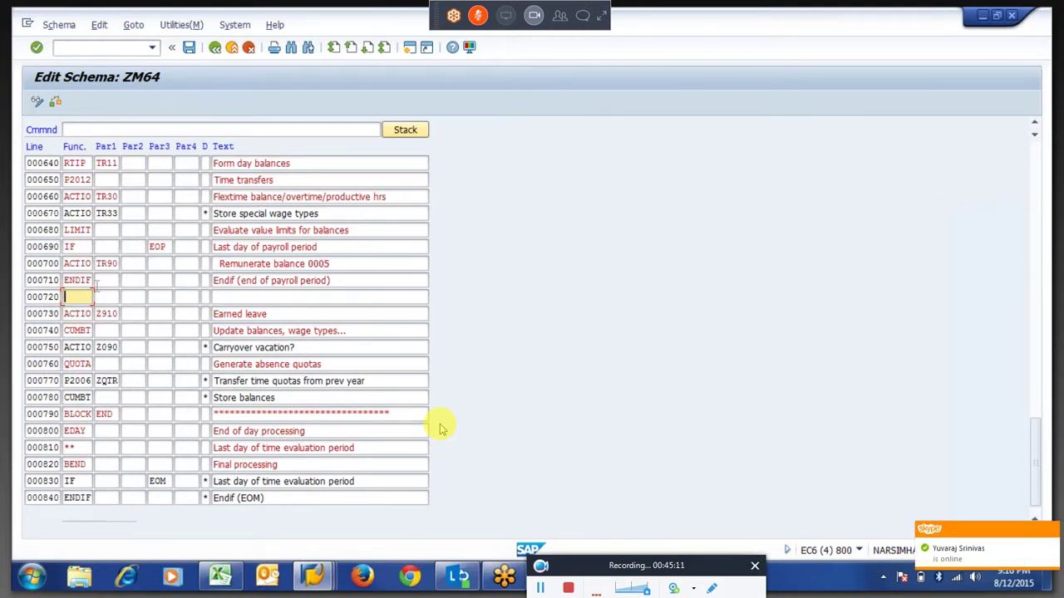
# Fill line 000720 of the schema with function ACTIO and rule Z902 as its first parameter.
pyautogui.write('actio ')
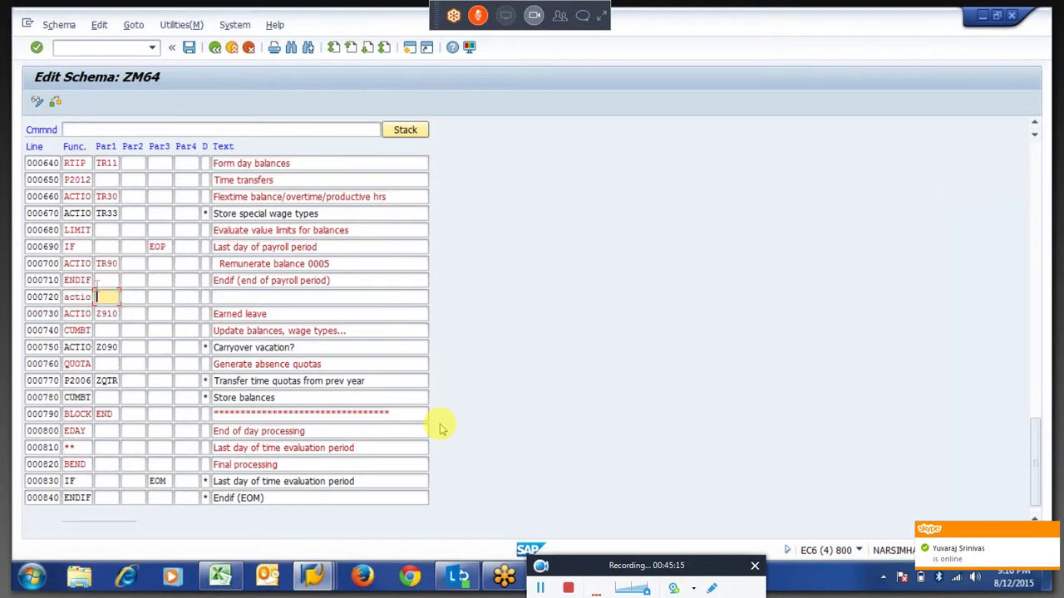
pyautogui.write('Z902')
pyautogui.hotkey('alt', 'Tab')
pyautogui.hotkey('alt', 'Tab')
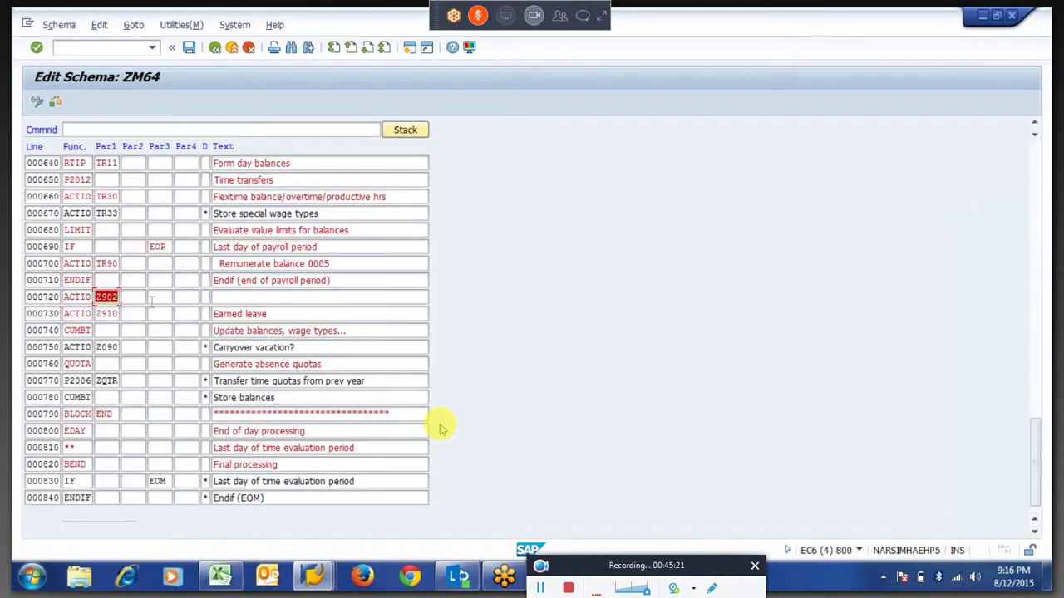
pyautogui.write('E')
pyautogui.press('BackSpace')
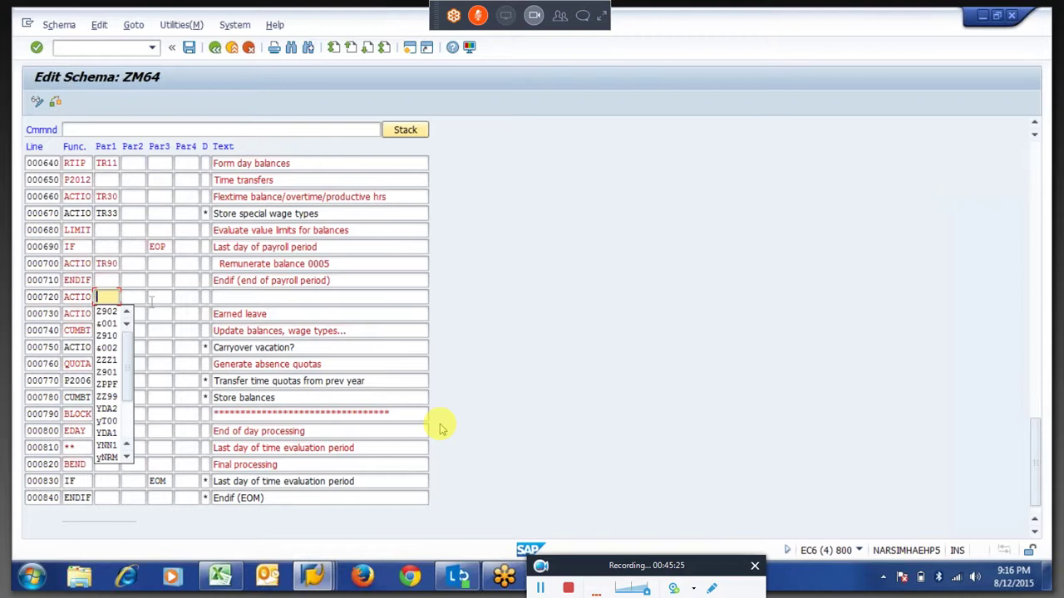
pyautogui.press('Down')
pyautogui.press('Return')
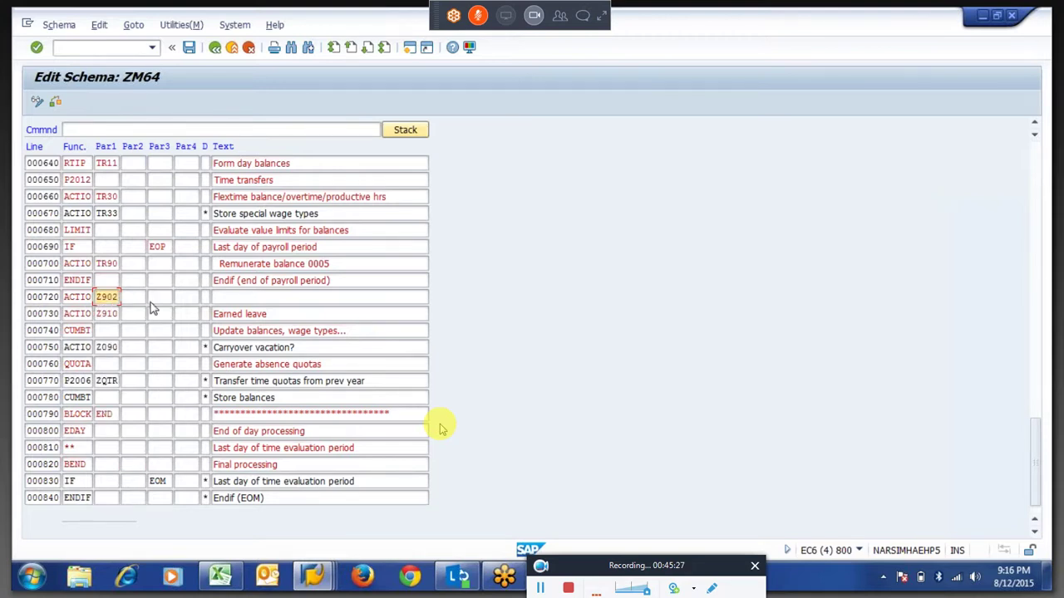
# Save schema ZM64 to the proposed customizing request and return to the schema initial screen.
pyautogui.press('Return')
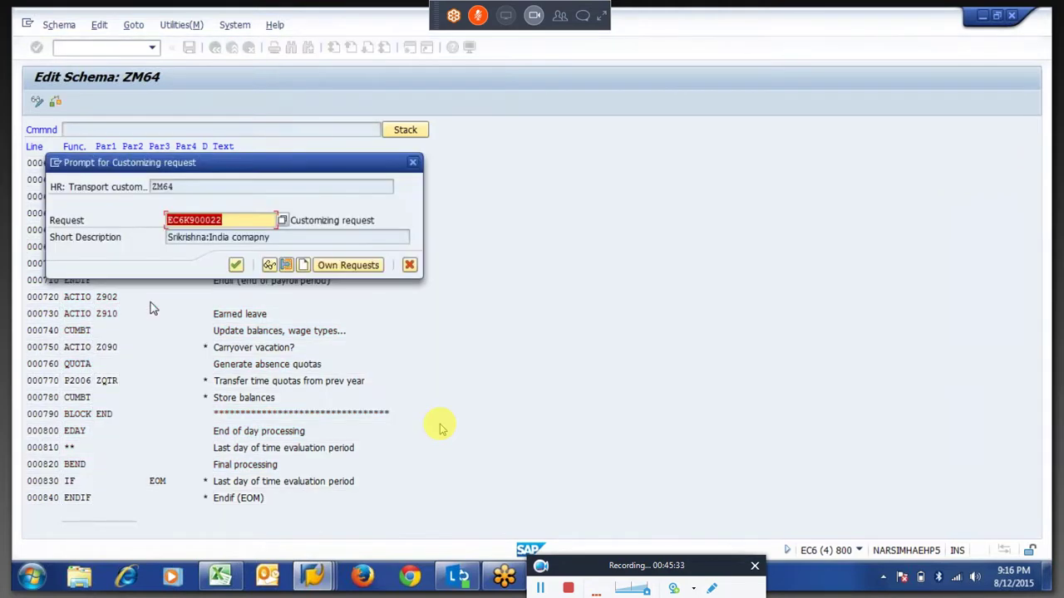
pyautogui.press('Return')
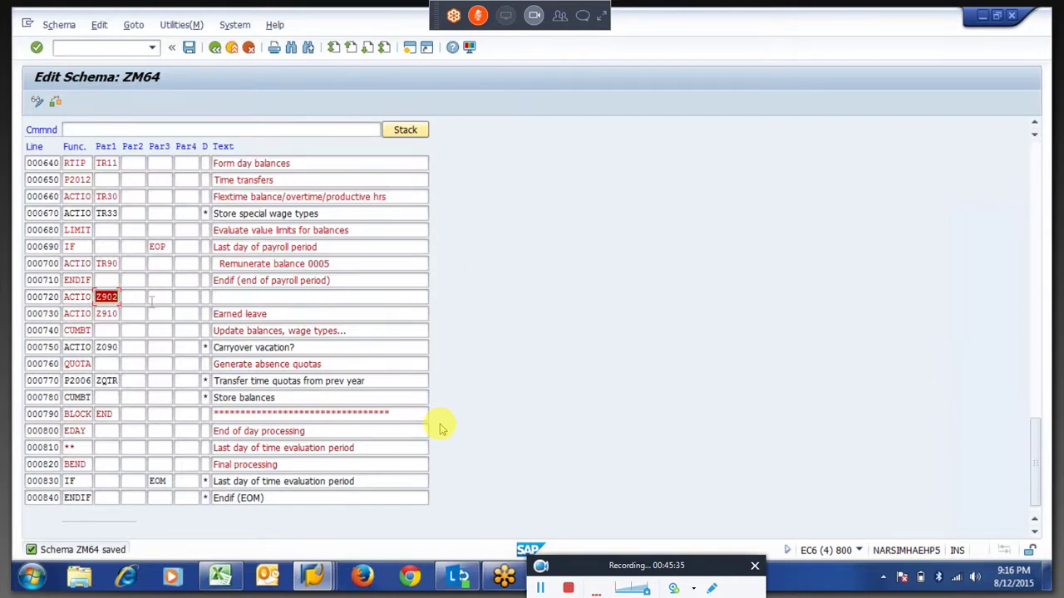
pyautogui.hotkey('ctrl', 's')
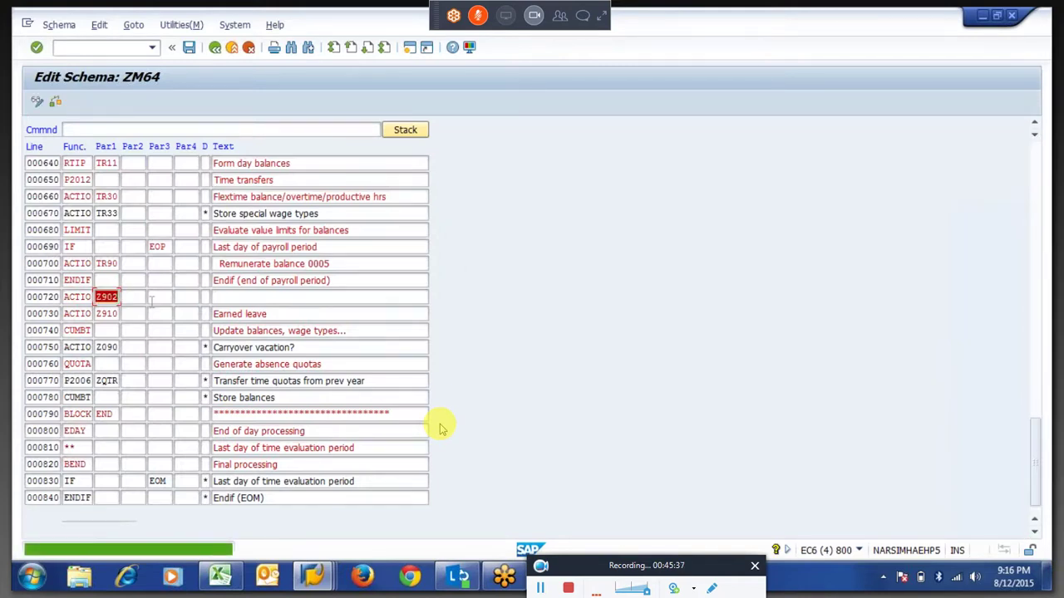
pyautogui.click(152, 304)
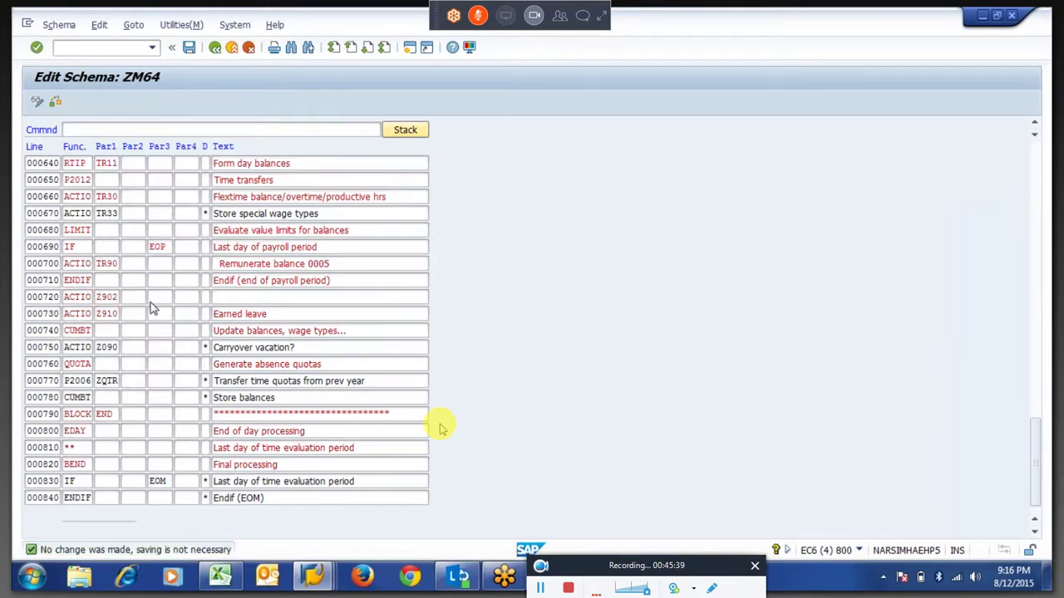
pyautogui.press('F3')
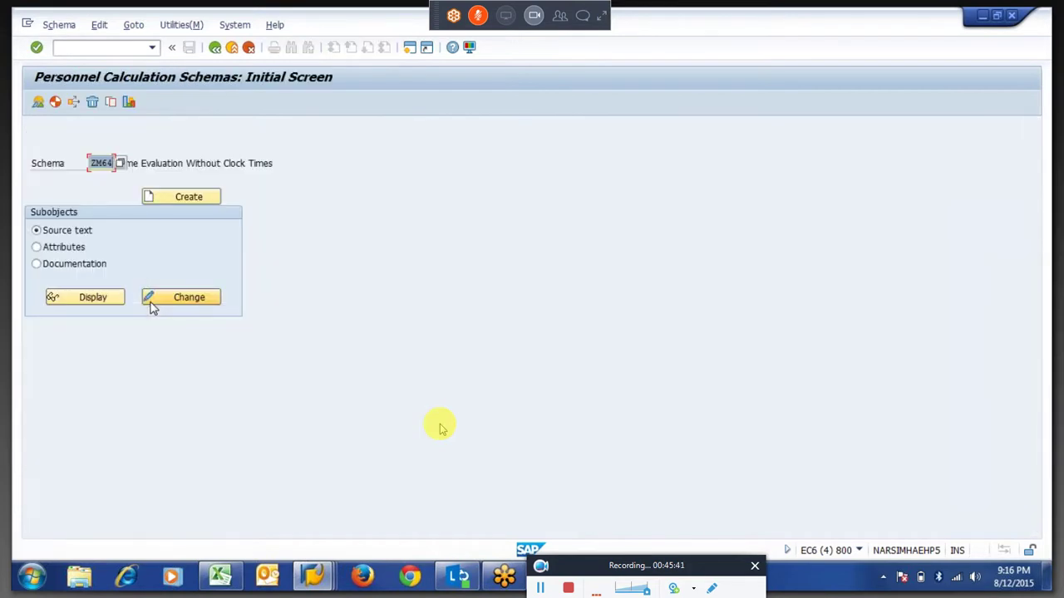
# Switch to the SAP session that maintains calculation rule Z910.
pyautogui.click(316, 576)
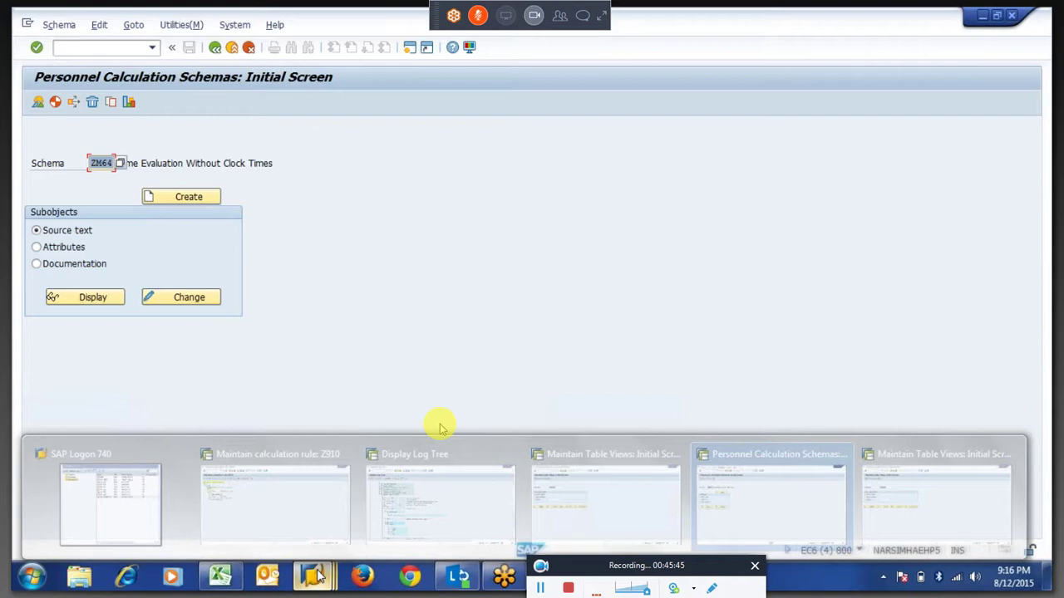
pyautogui.moveTo(254, 501)
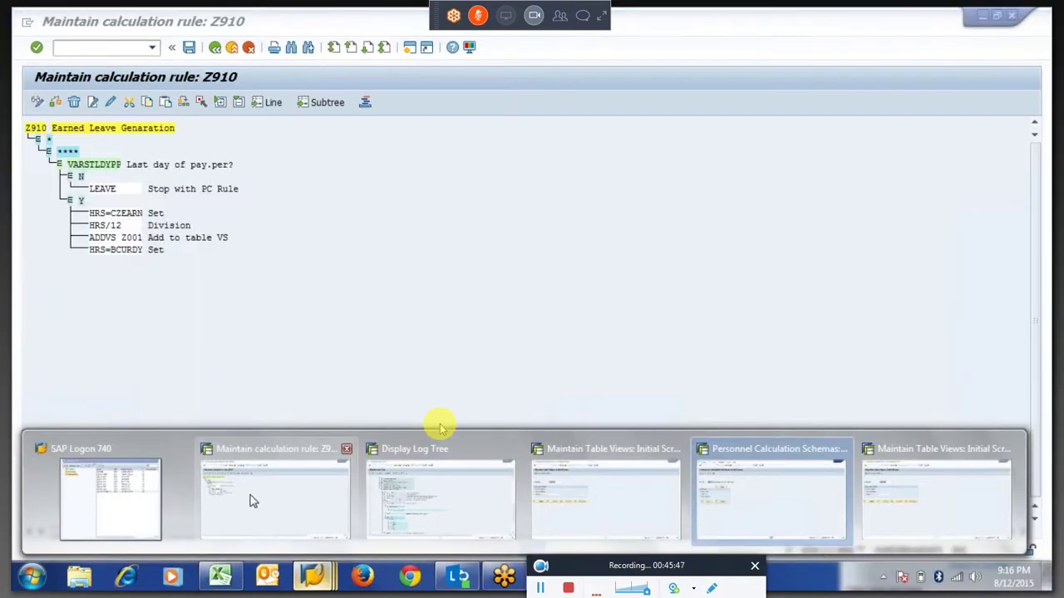
# Leave the time evaluation log for its selection screen and switch to the session with the personnel calculation schemas.
pyautogui.click(424, 508)
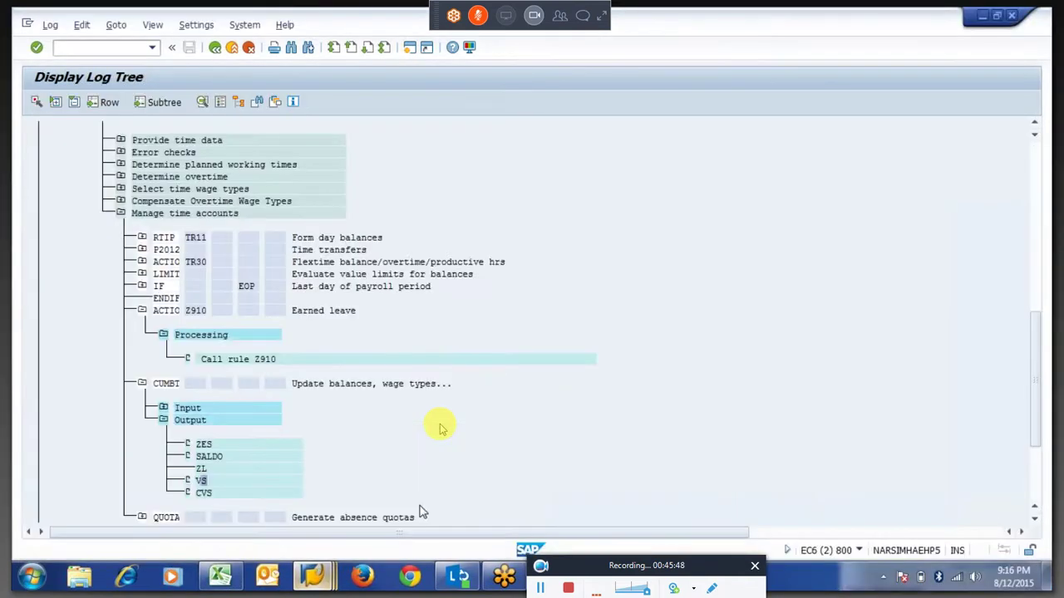
pyautogui.click(214, 50)
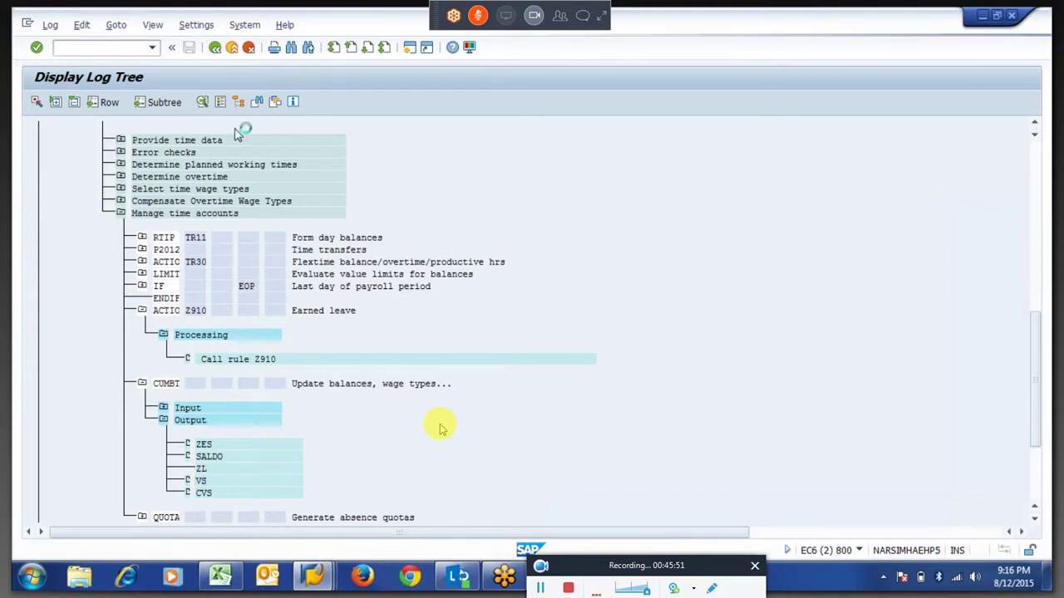
pyautogui.click(231, 282)
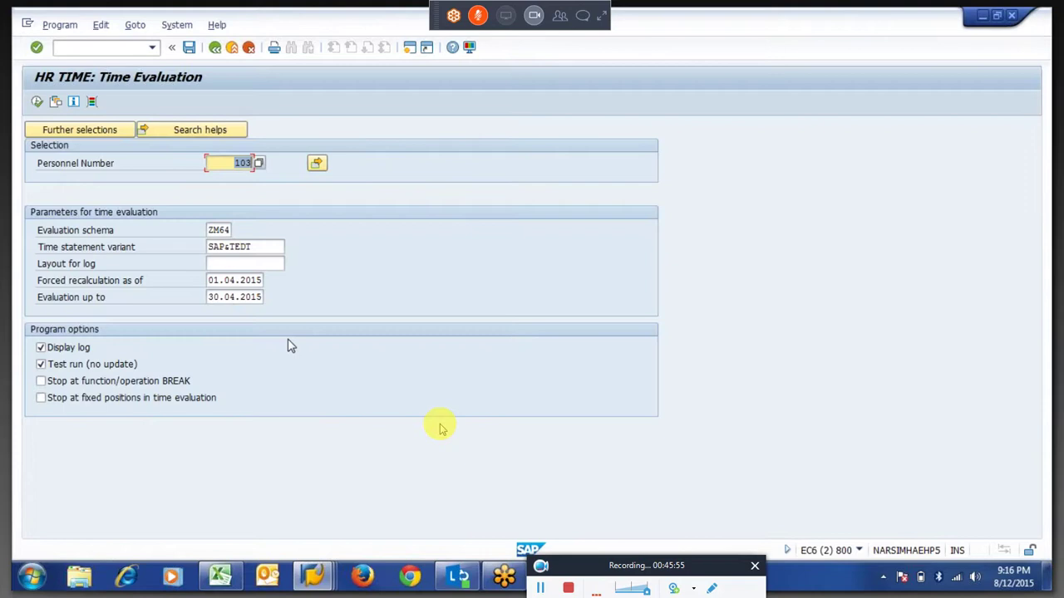
pyautogui.hotkey('alt', 'Tab')
pyautogui.press('F3')
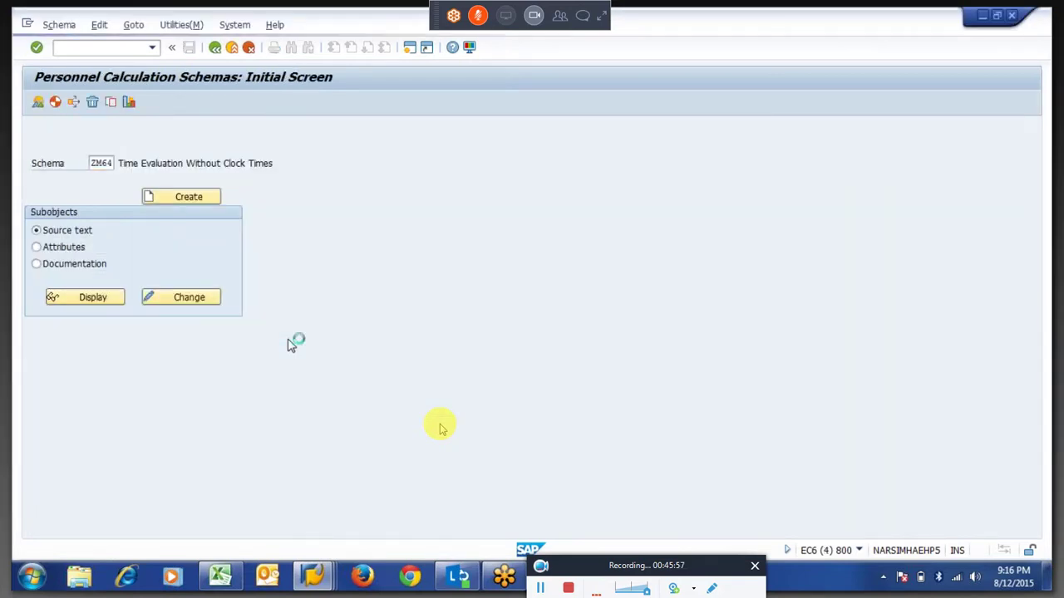
pyautogui.write('pe03')
pyautogui.press('Return')
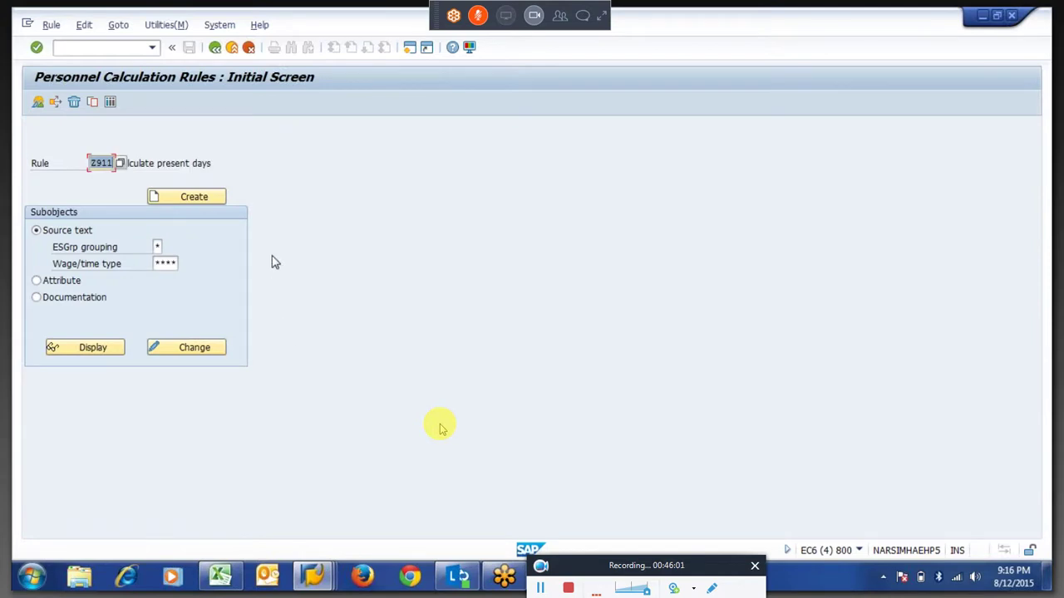
pyautogui.press('Delete')
pyautogui.press('F3')
# Start transaction PE01 and open the source text of schema ZM64 for changing.
pyautogui.write('pe01')
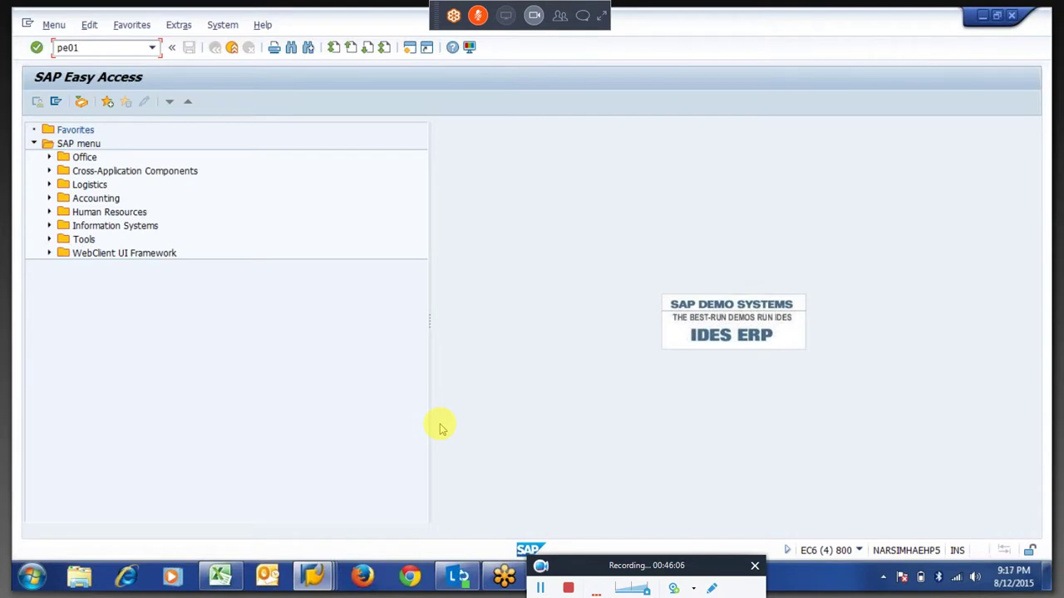
pyautogui.press('Return')
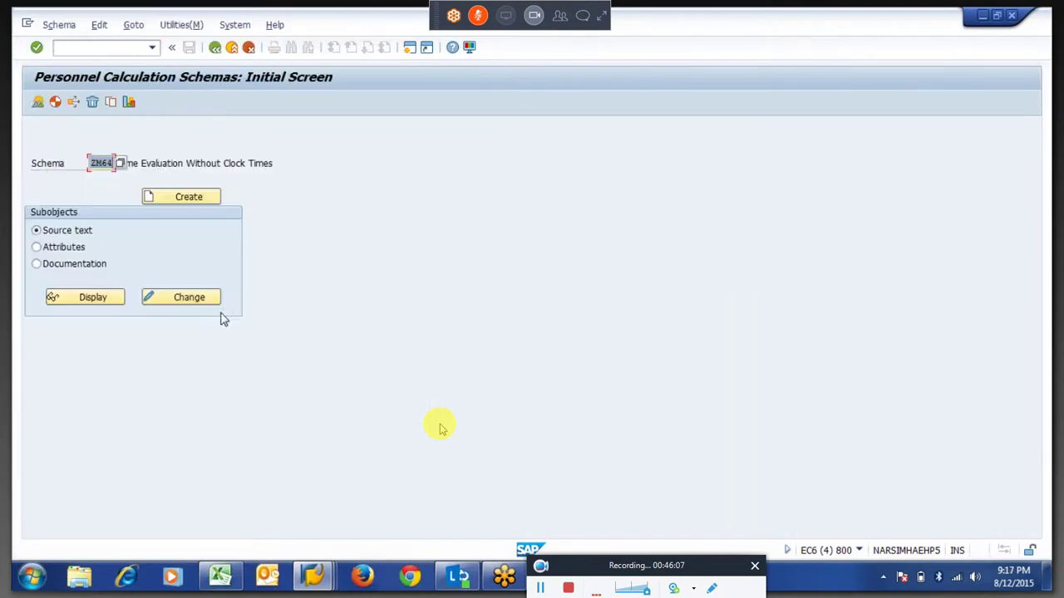
pyautogui.click(187, 303)
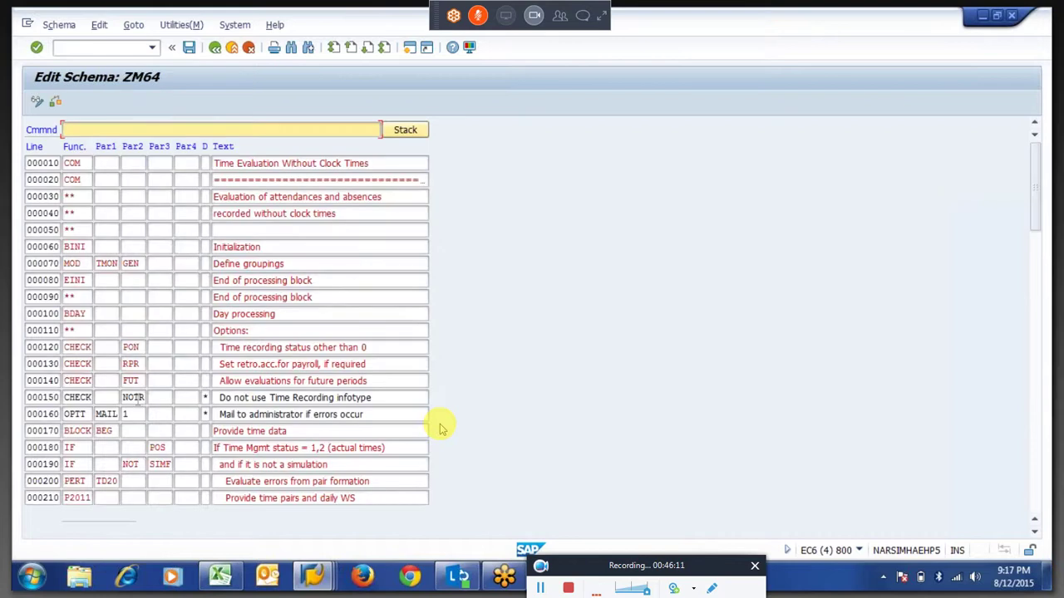
# Set the rule called in schema line 000720 to Z911 and save the schema under the proposed customizing request.
pyautogui.click(133, 397)
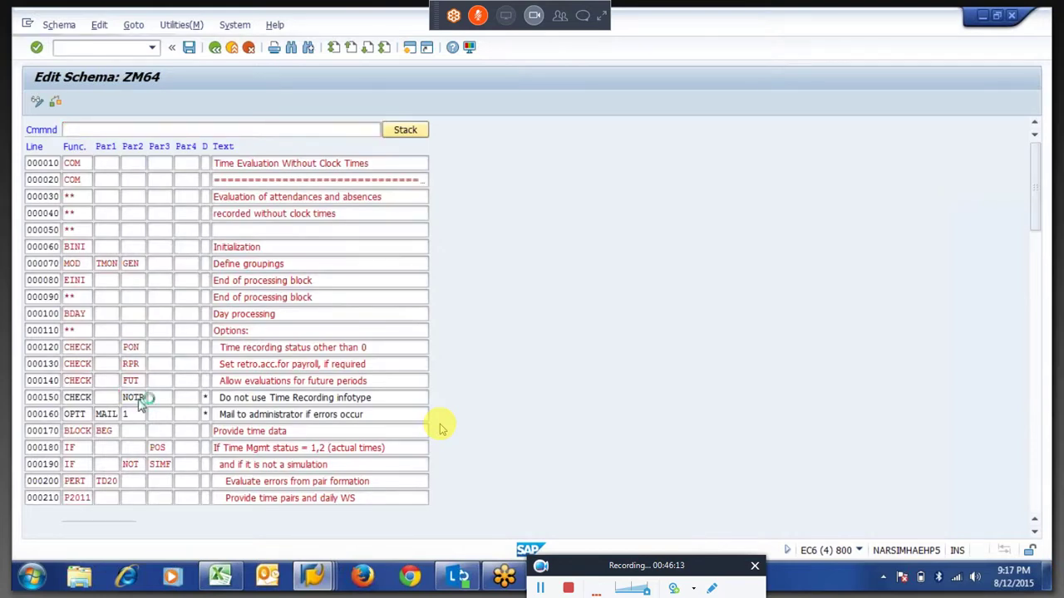
pyautogui.press('pagedown')
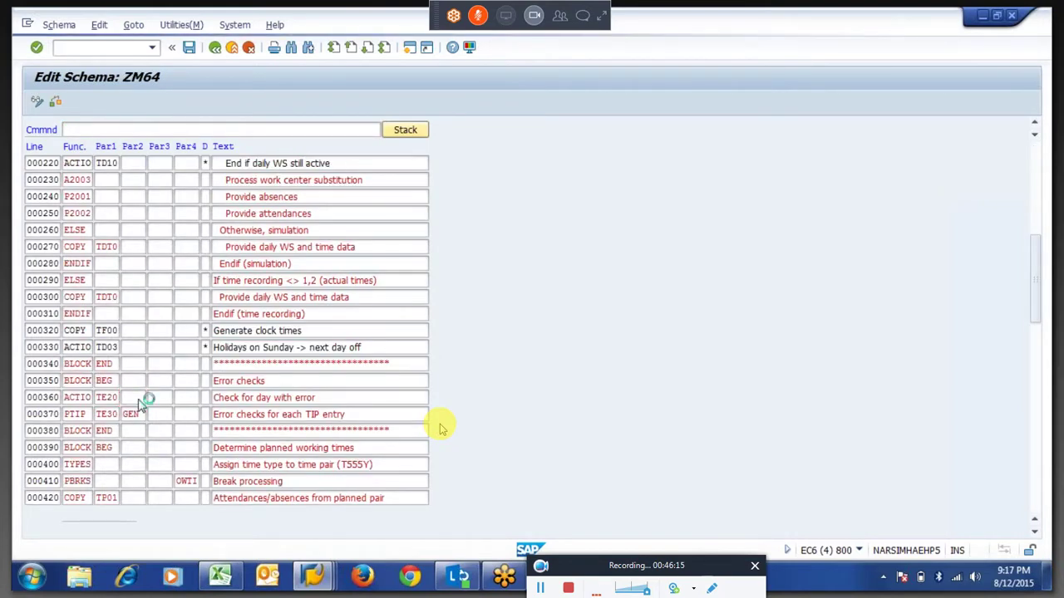
pyautogui.press('pagedown')
pyautogui.press('pagedown')
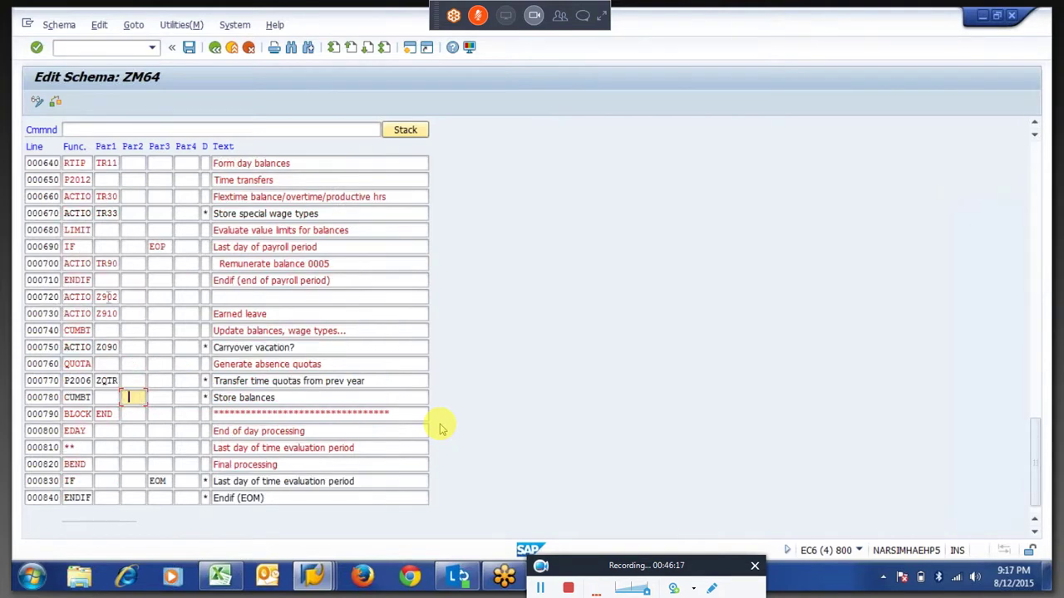
pyautogui.press('Up')
pyautogui.press('Up')
pyautogui.press('Up')
pyautogui.press('Up')
pyautogui.press('Up')
pyautogui.press('Up')
pyautogui.hotkey('shift', 'Tab')
pyautogui.write('Z911')
pyautogui.press('Return')
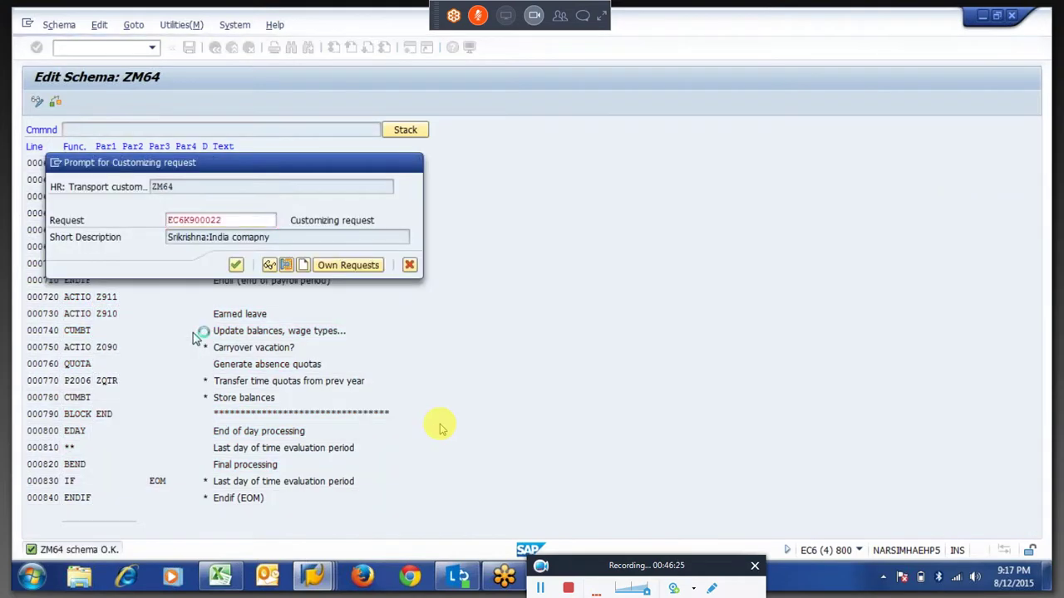
pyautogui.press('Return')
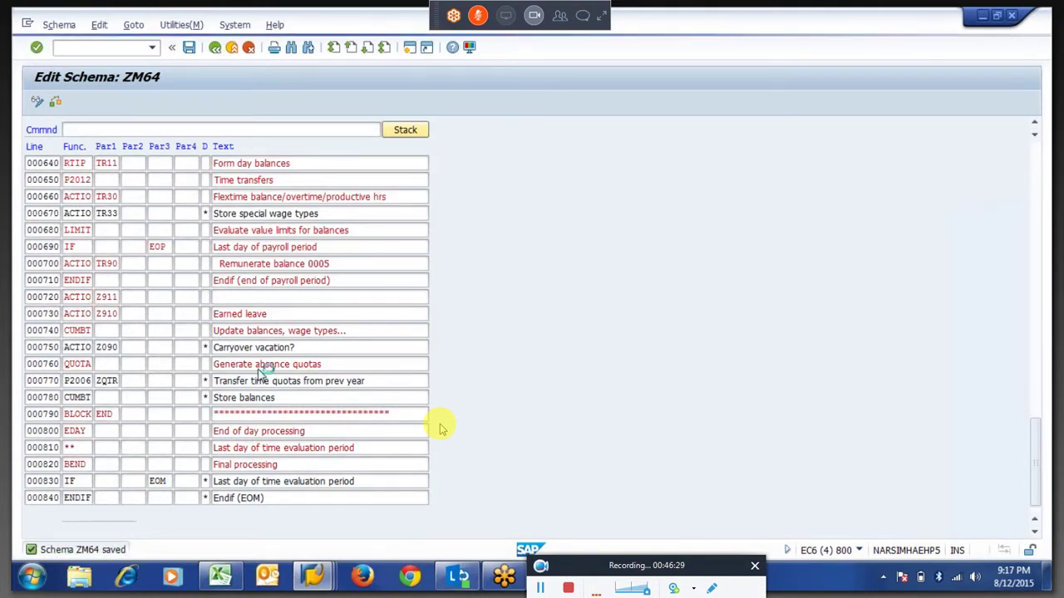
# Leave the schema editor and run the time evaluation for April 2015 in the other session.
pyautogui.press('F3')
pyautogui.hotkey('alt', 'Tab')
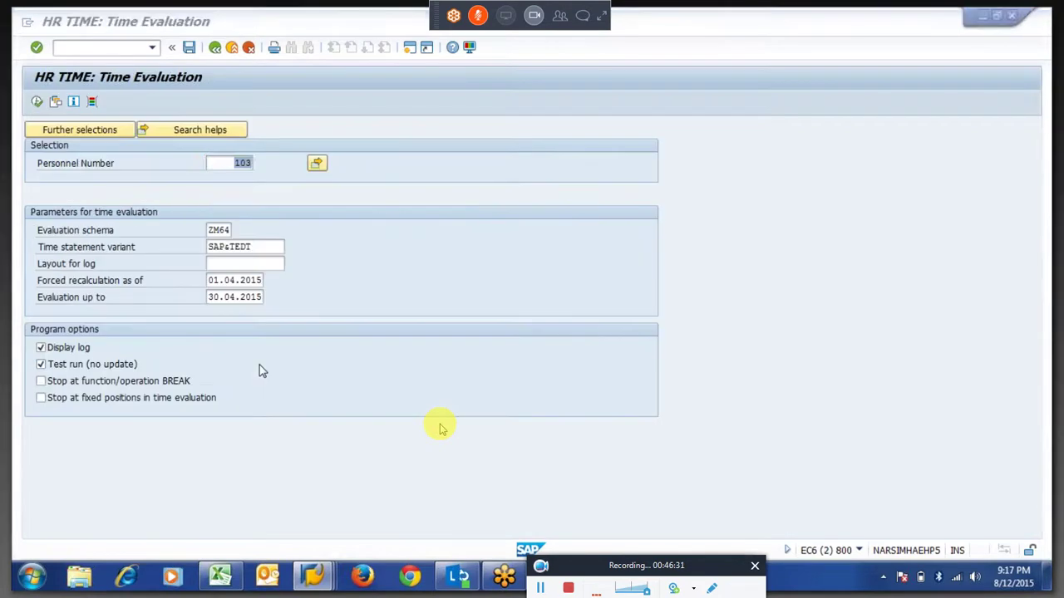
pyautogui.click(37, 102)
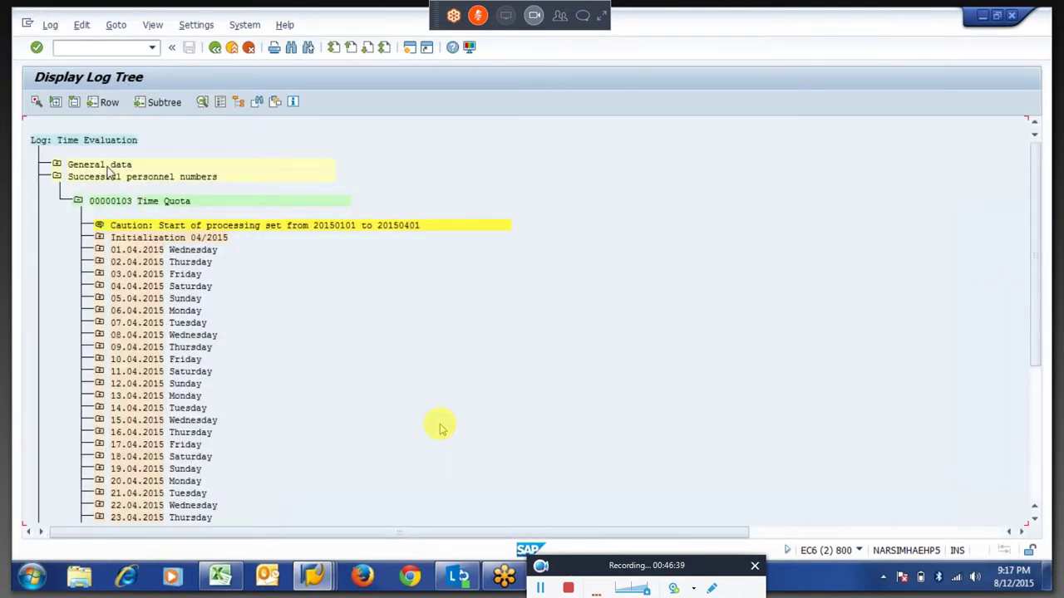
# Expand the time accounts of 01.04.2015 in the log down to the processing of rule Z911.
pyautogui.click(98, 249)
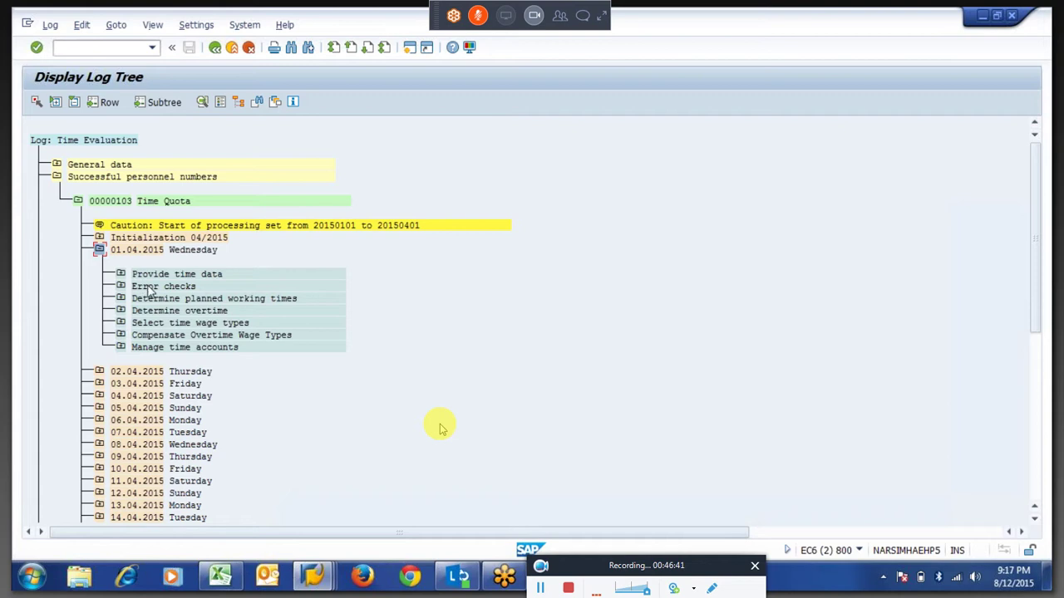
pyautogui.click(121, 348)
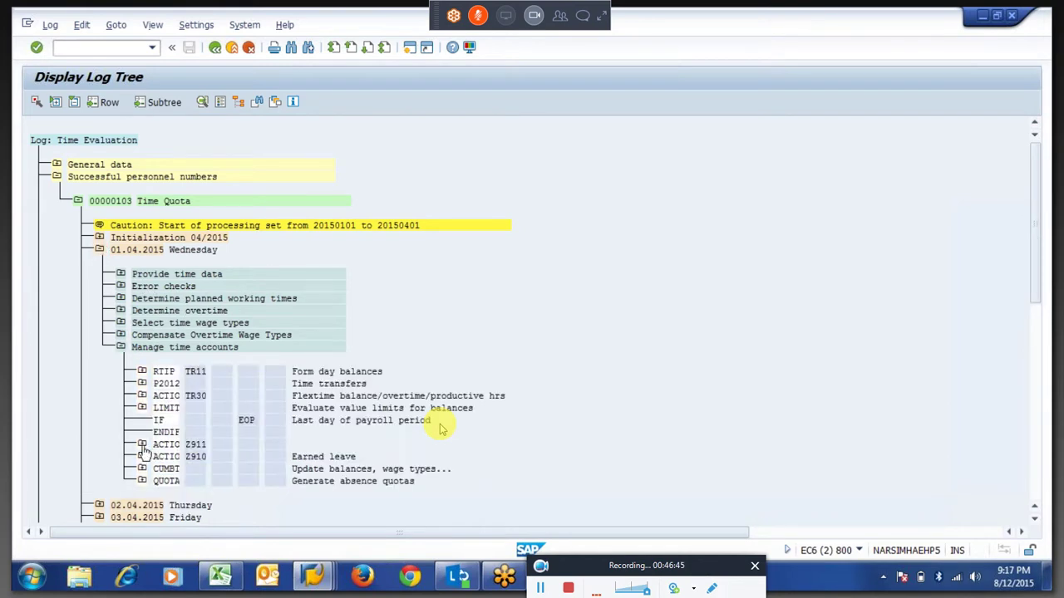
pyautogui.click(141, 445)
pyautogui.click(163, 468)
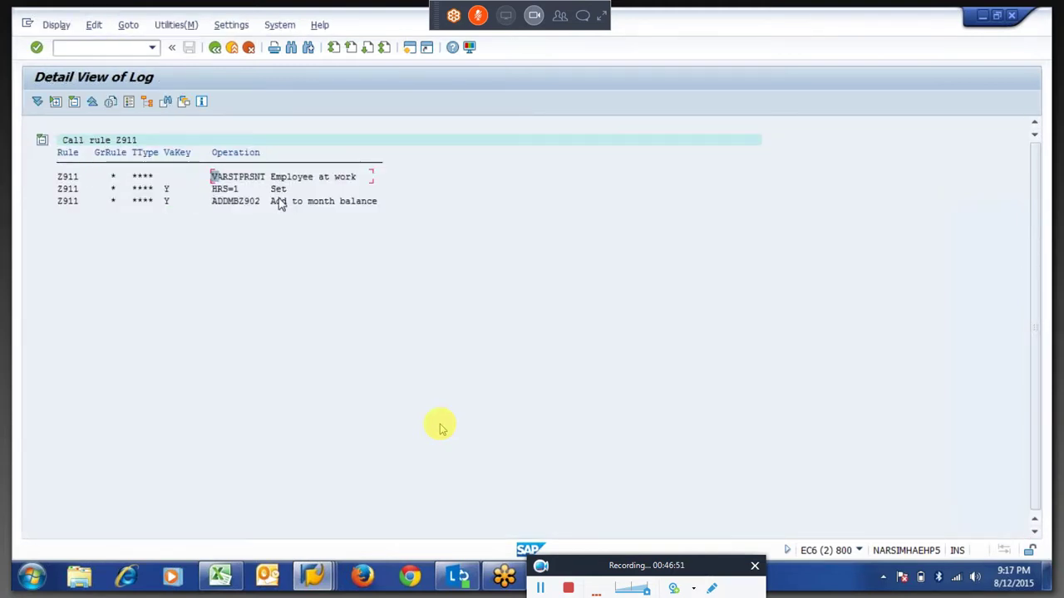
# Examine the HRS=1 and ADDMBZ902 operations in the rule Z911 details, then return to the log tree and collapse Z911.
pyautogui.click(163, 191)
pyautogui.moveTo(209, 190); pyautogui.dragTo(262, 210)
pyautogui.hotkey('ctrl', 'c')
pyautogui.click(214, 48)
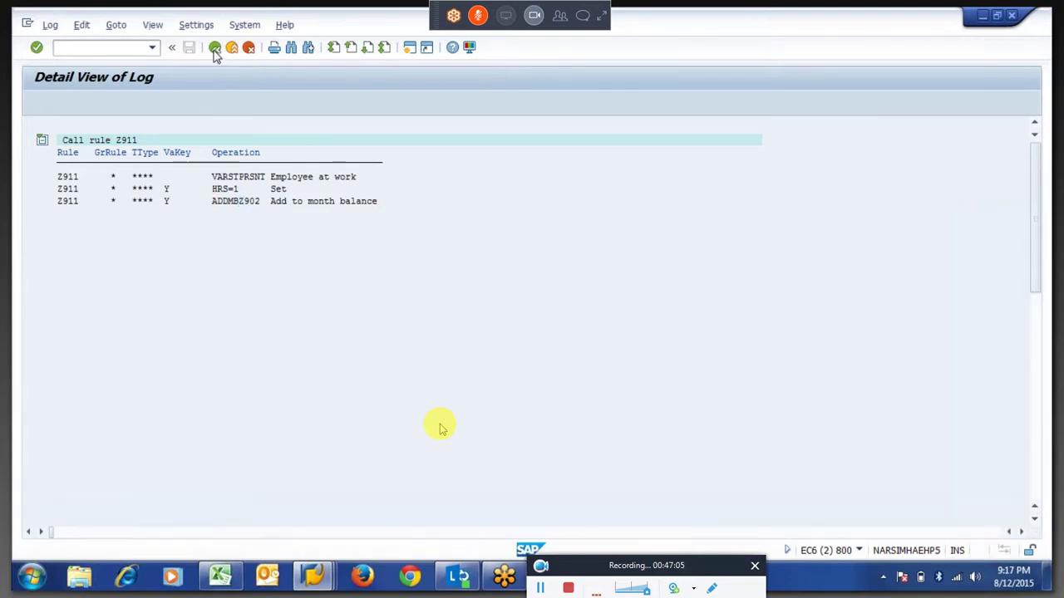
pyautogui.click(214, 49)
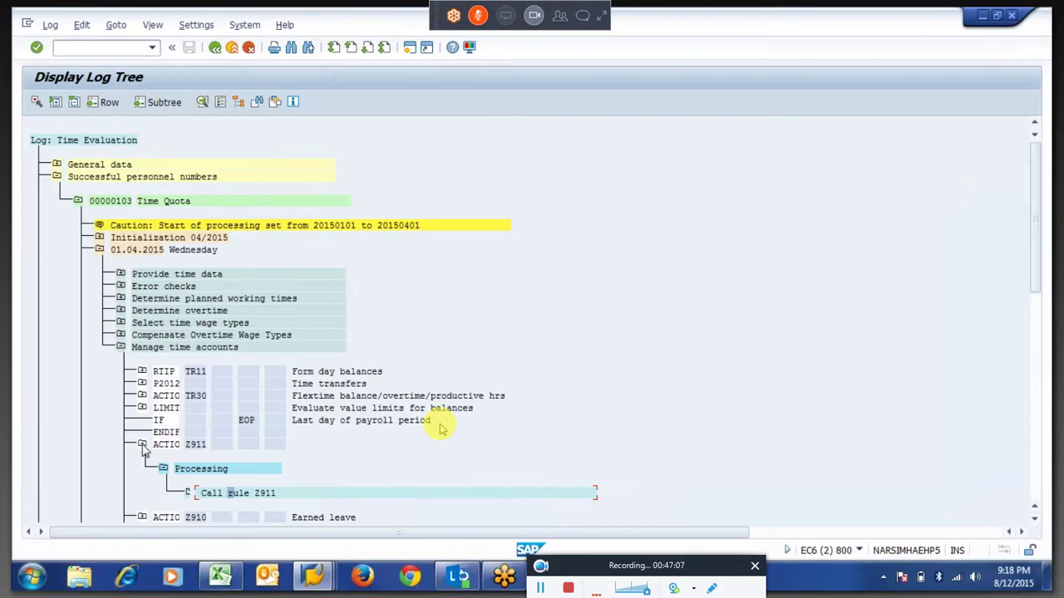
pyautogui.click(142, 445)
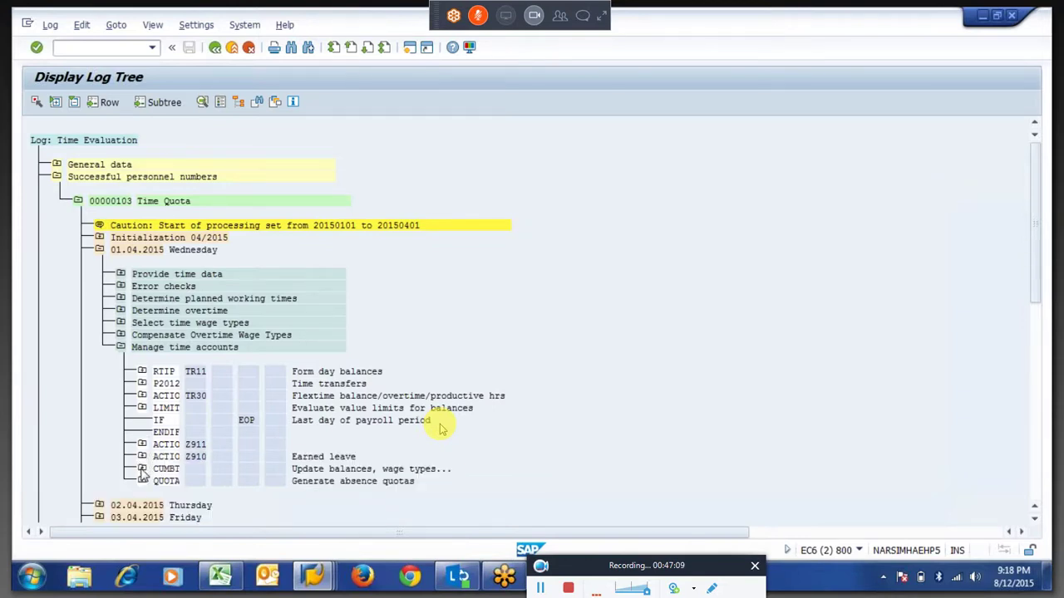
# Expand the input and output of CUMBT for 01.04.2015 and view the ZES output table.
pyautogui.click(142, 469)
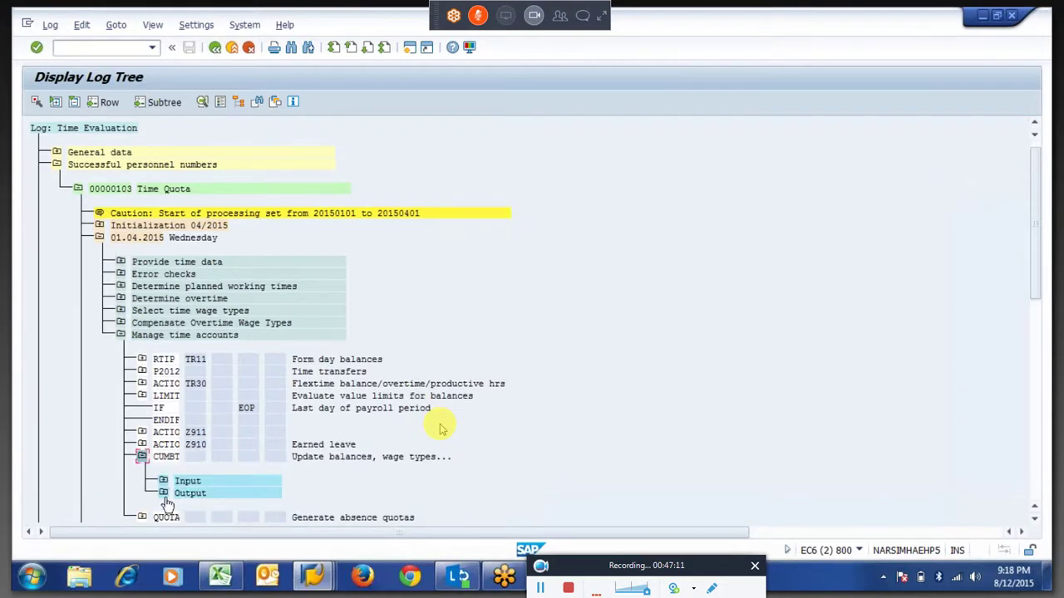
pyautogui.click(163, 493)
pyautogui.click(162, 407)
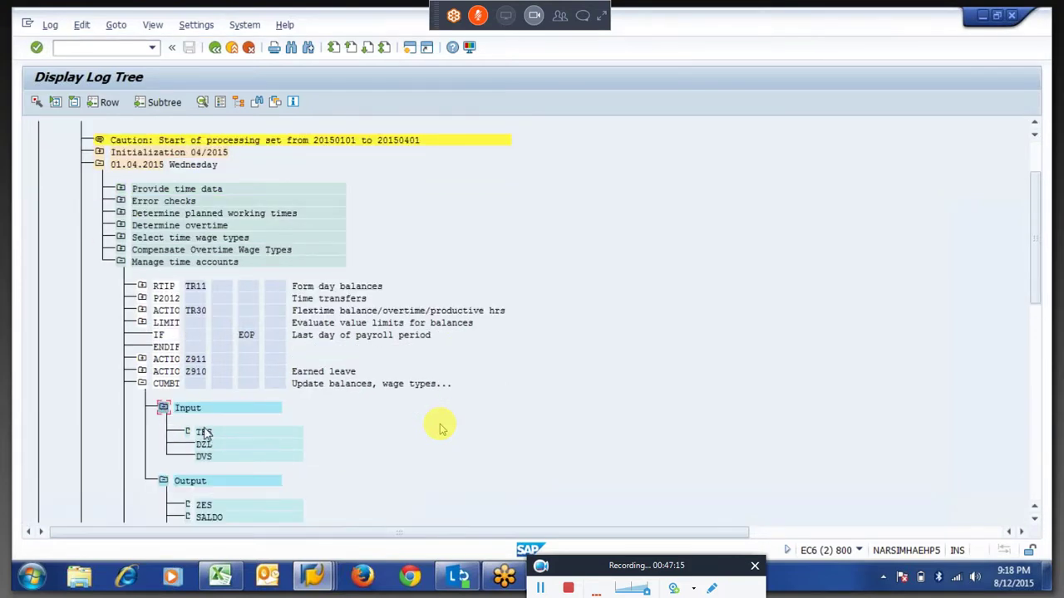
pyautogui.click(163, 408)
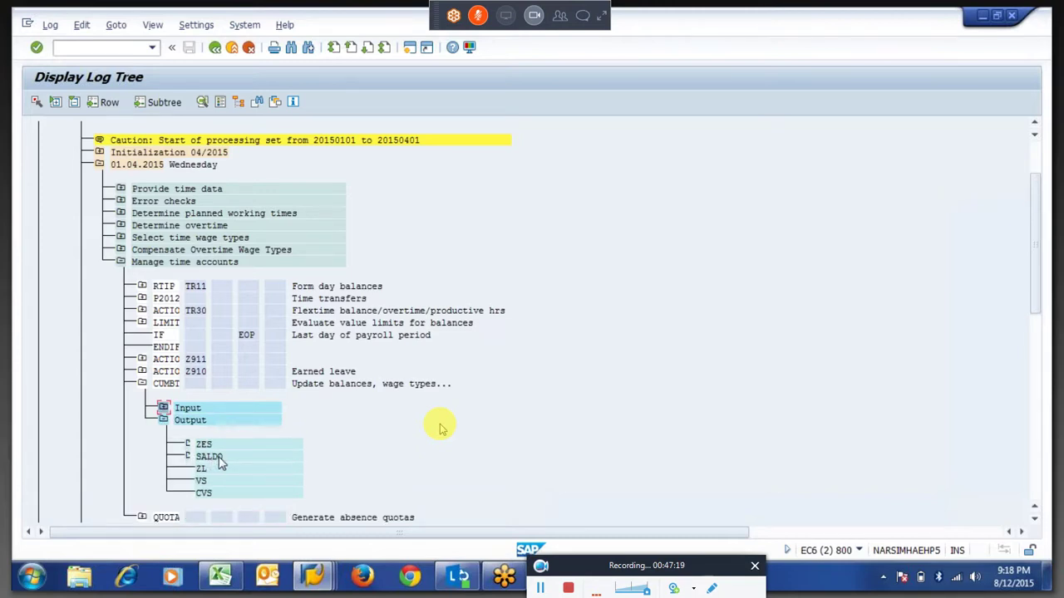
pyautogui.click(219, 459)
pyautogui.doubleClick(203, 445)
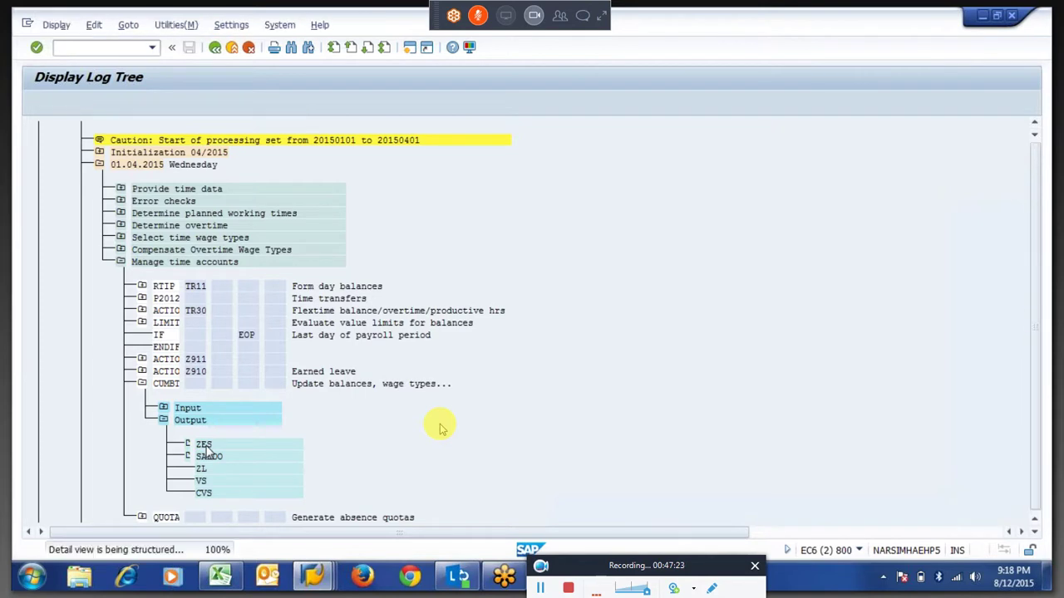
pyautogui.click(214, 47)
# Open the SALDO output table, examine the present days entry for time type Z902, and return to the log tree.
pyautogui.doubleClick(213, 459)
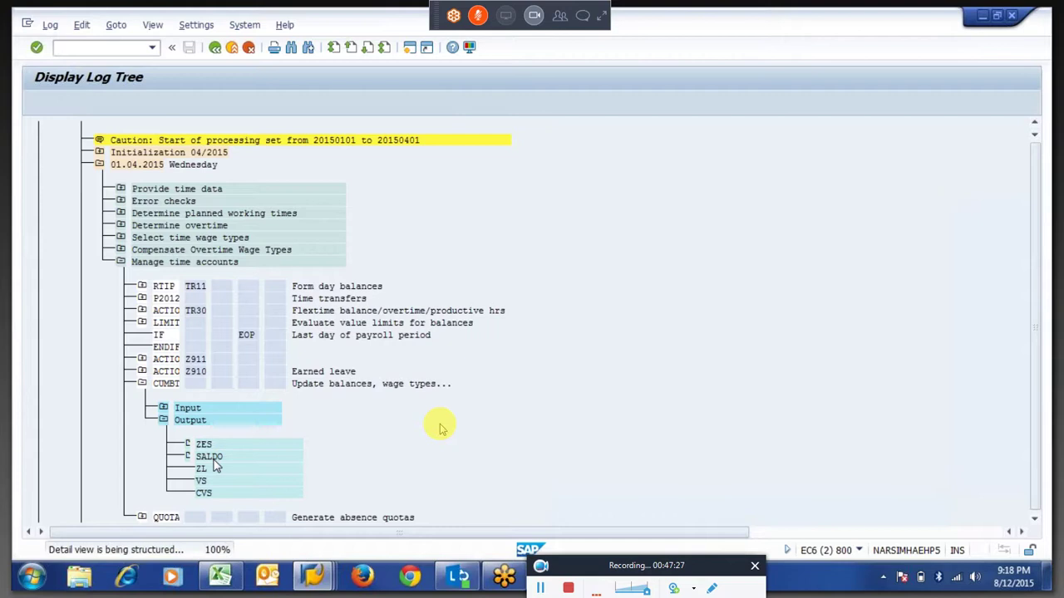
pyautogui.moveTo(71, 193); pyautogui.dragTo(93, 299)
pyautogui.click(72, 190)
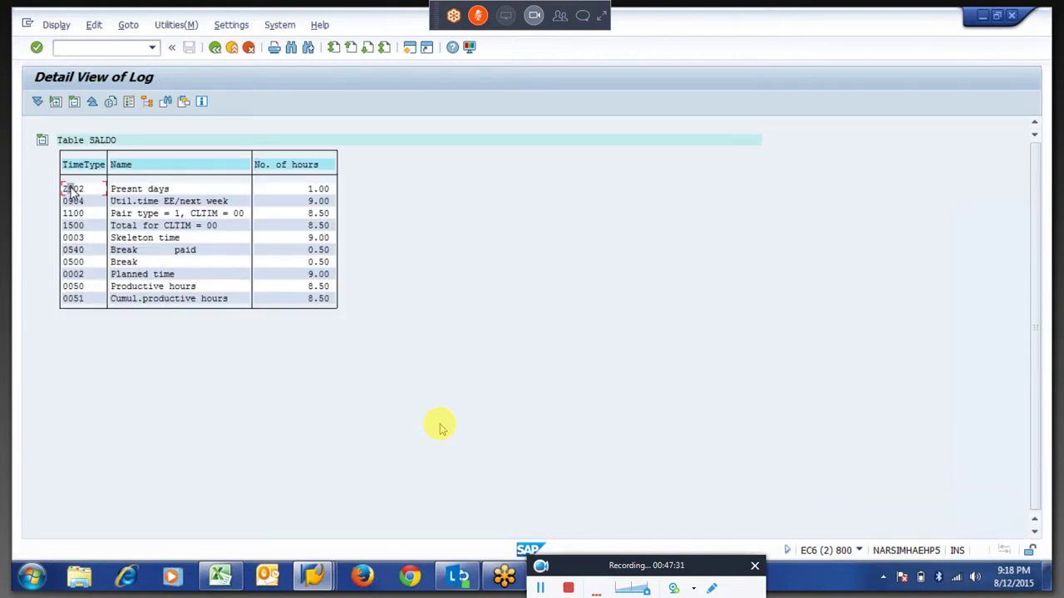
pyautogui.click(313, 191)
pyautogui.click(67, 189)
pyautogui.click(215, 48)
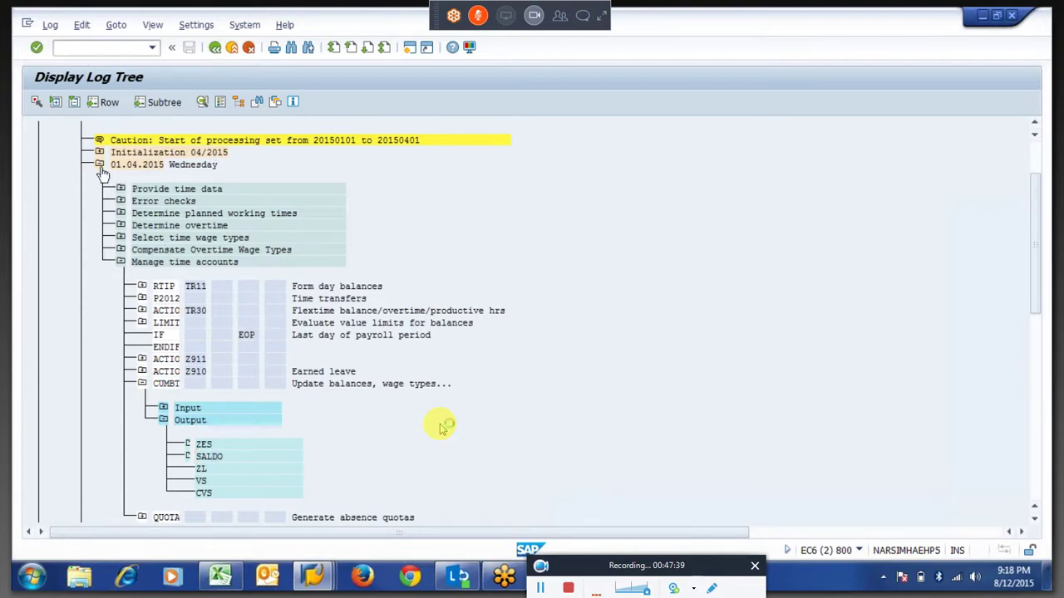
# Collapse 01.04.2015, open the rule Z911 call details under the time accounts of 03.04.2015, and examine the VARSTPRSNT operation.
pyautogui.click(100, 165)
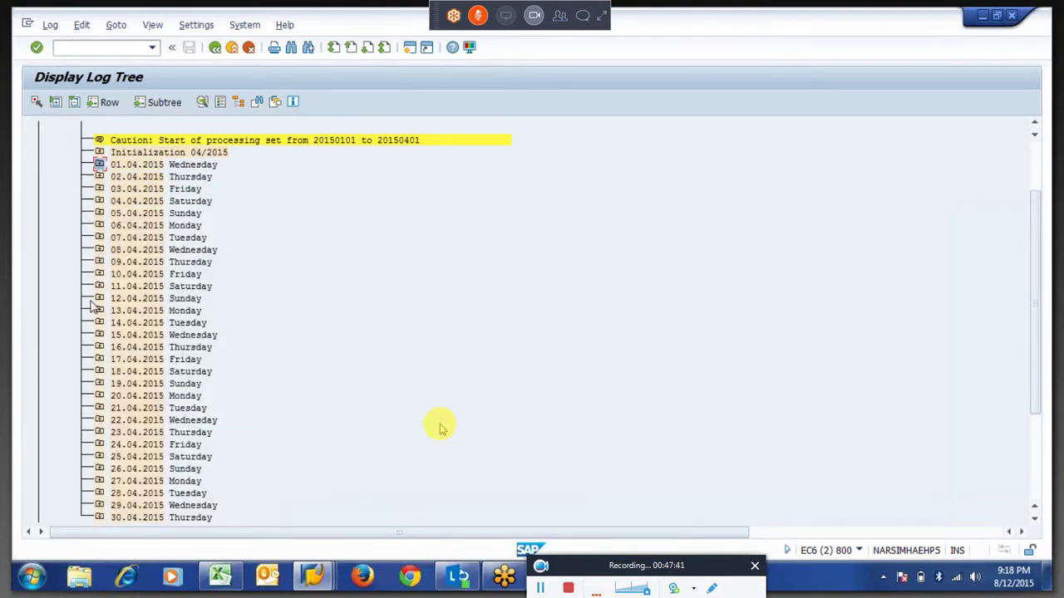
pyautogui.click(102, 190)
pyautogui.click(100, 190)
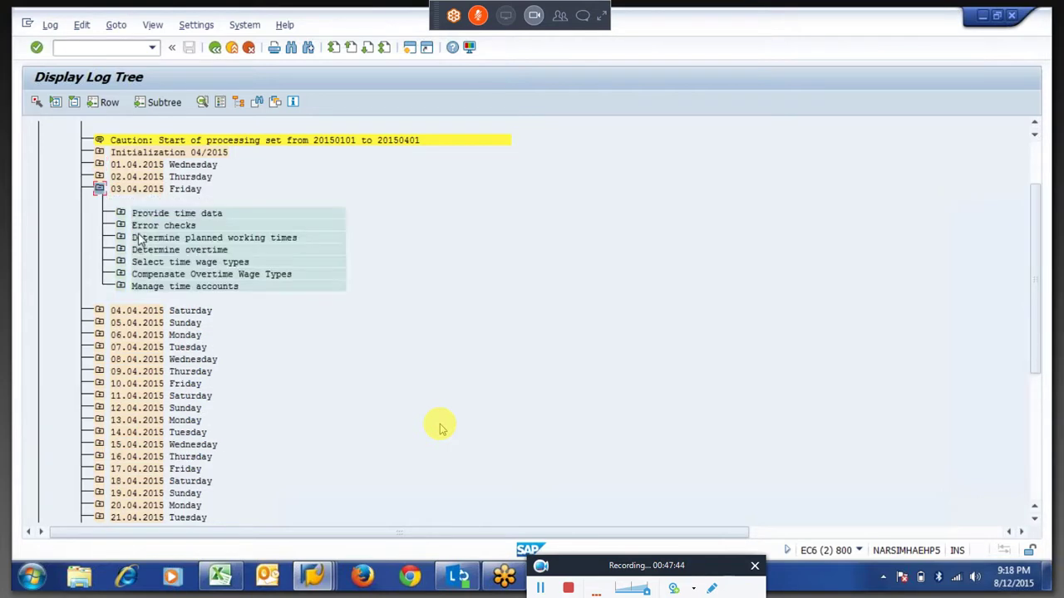
pyautogui.click(120, 287)
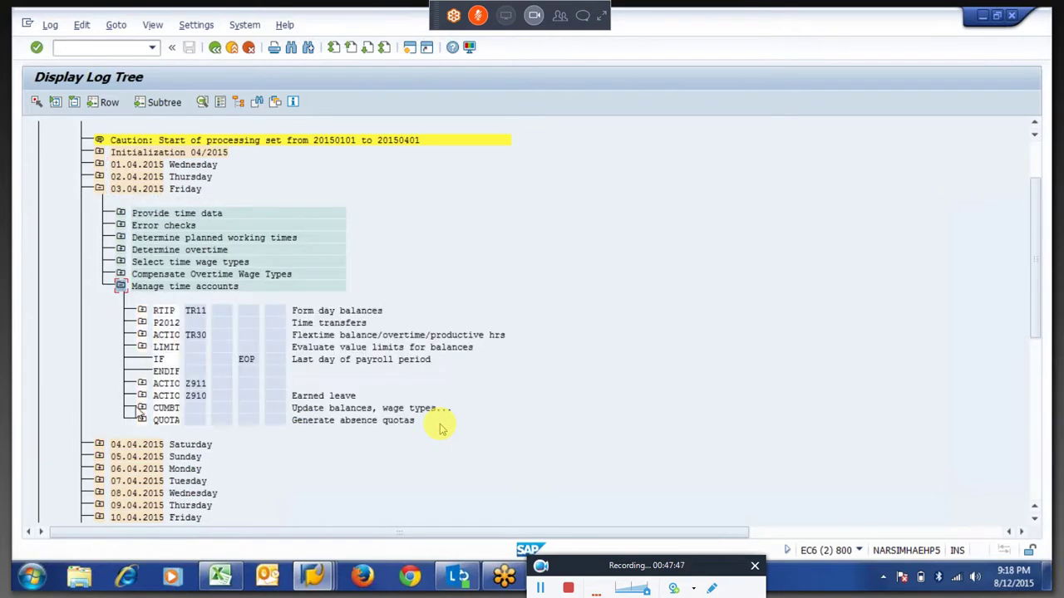
pyautogui.click(141, 383)
pyautogui.click(165, 407)
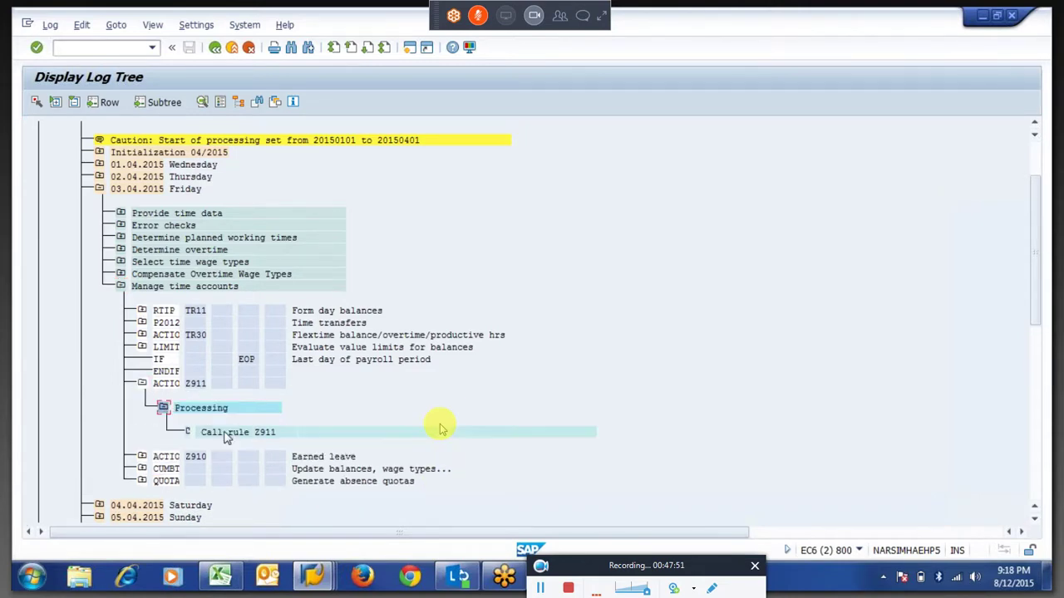
pyautogui.doubleClick(234, 434)
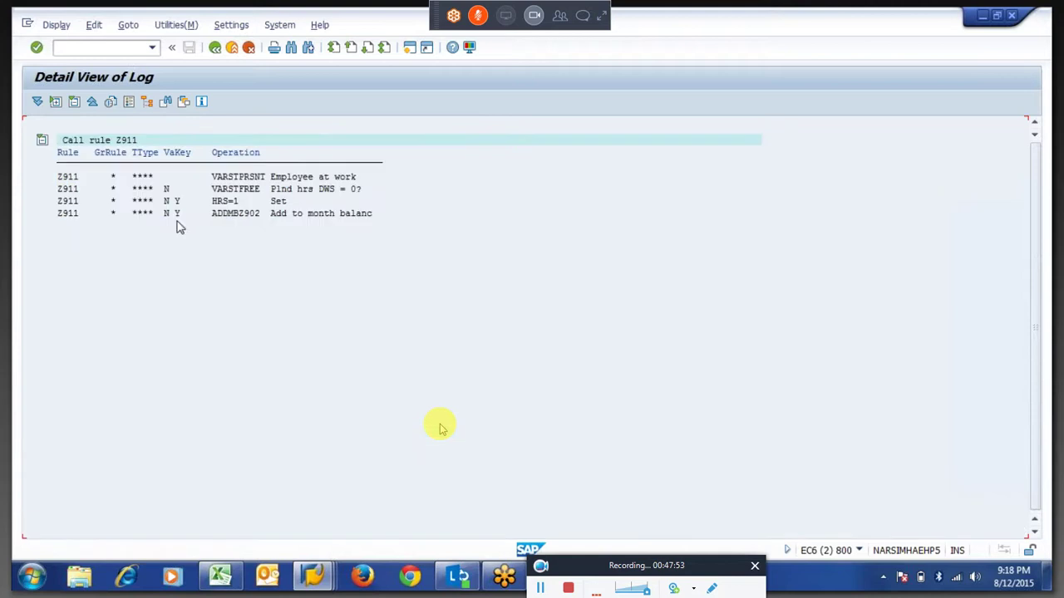
pyautogui.moveTo(213, 177); pyautogui.dragTo(274, 181)
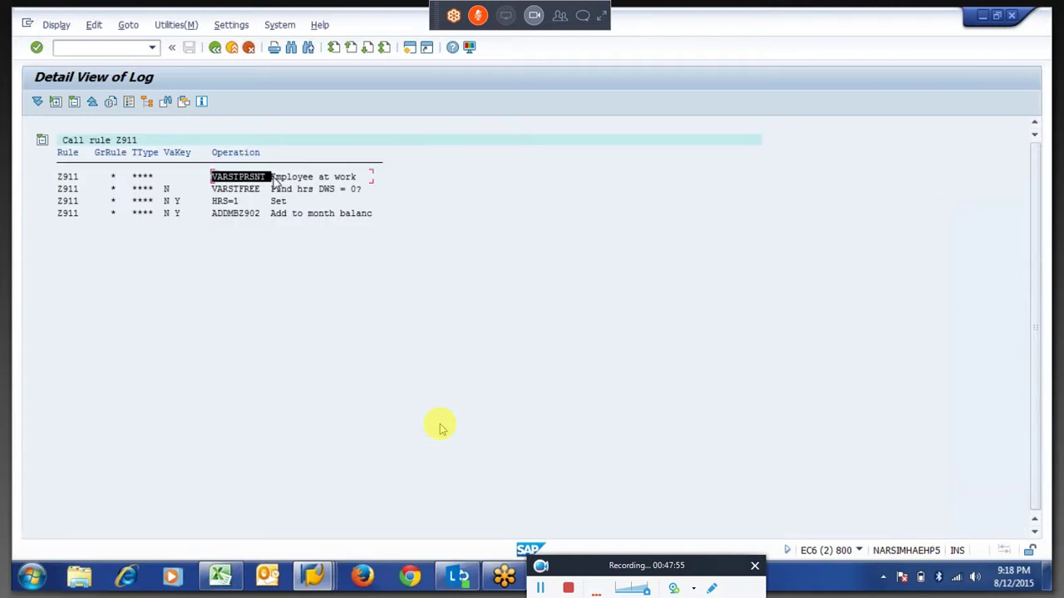
pyautogui.hotkey('ctrl', 'c')
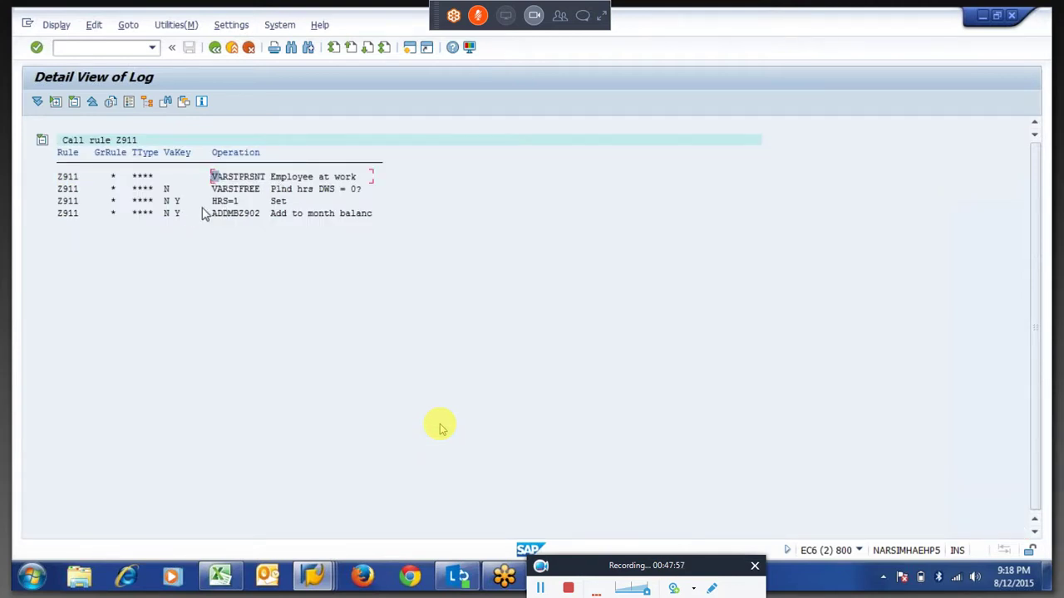
# Examine the VARSTFREE, HRS=1 and ADDMBZ902 operations of rule Z911 for 03.04.2015, then return to the log tree.
pyautogui.doubleClick(168, 190)
pyautogui.moveTo(214, 190); pyautogui.dragTo(267, 193)
pyautogui.click(306, 190)
pyautogui.click(177, 202)
pyautogui.moveTo(212, 203); pyautogui.dragTo(268, 220)
pyautogui.hotkey('ctrl', 'c')
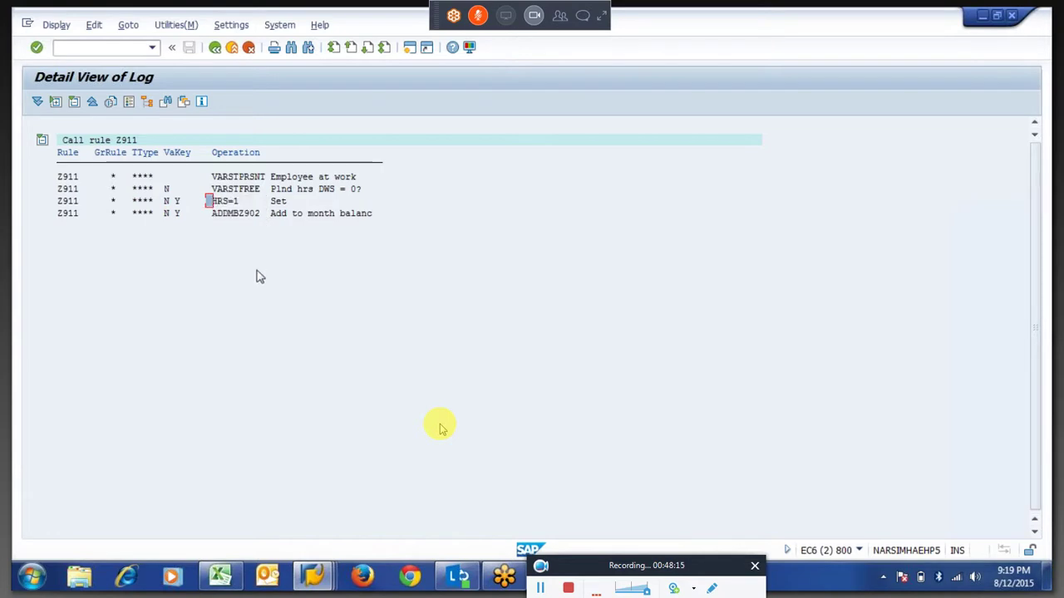
pyautogui.click(215, 48)
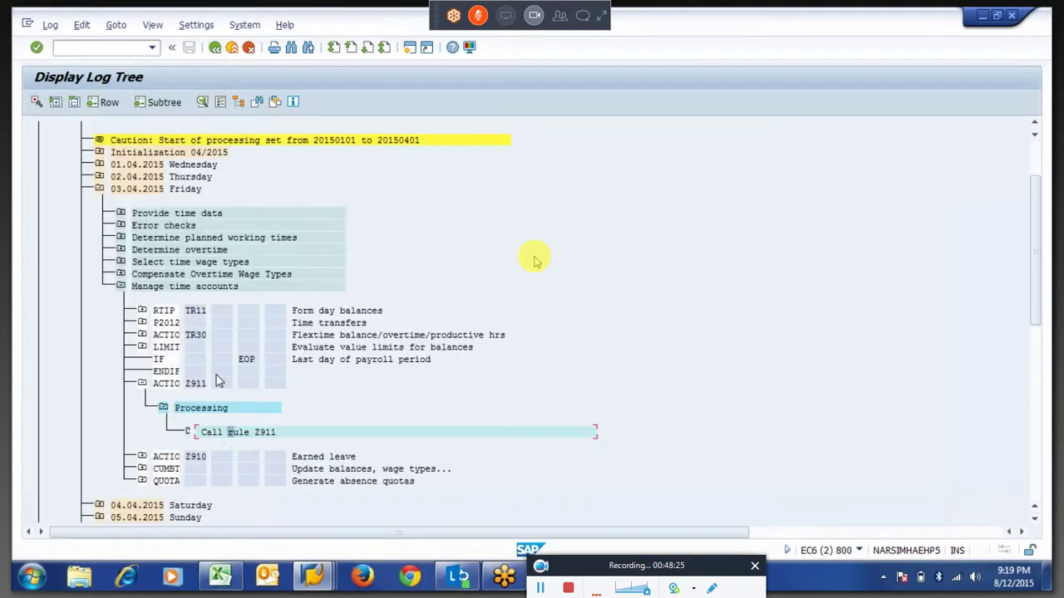
# Collapse 03.04.2015 and open the rule Z911 call details under the time accounts of 05.04.2015.
pyautogui.click(100, 189)
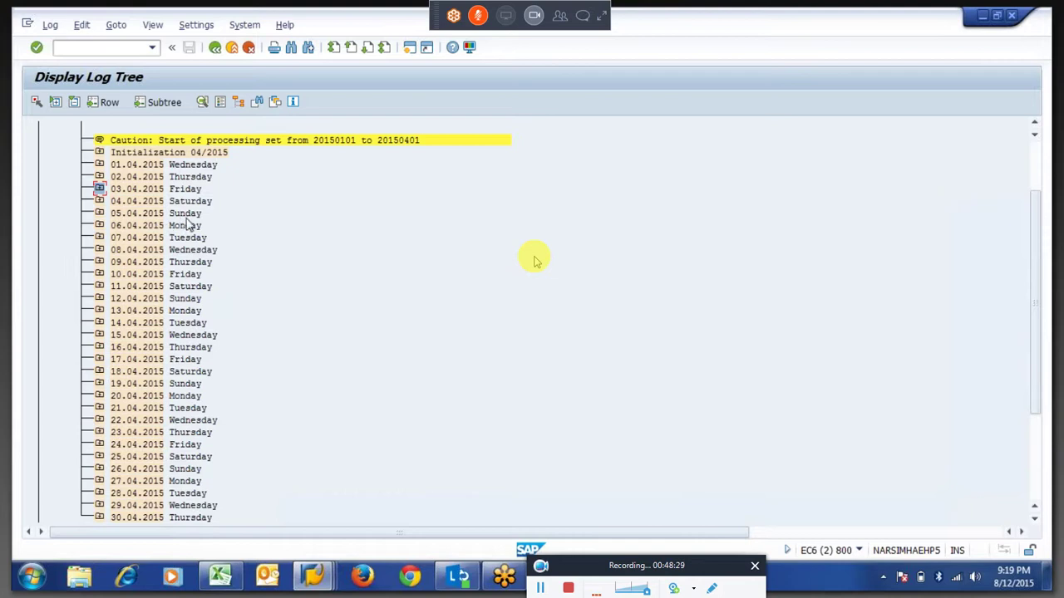
pyautogui.click(99, 212)
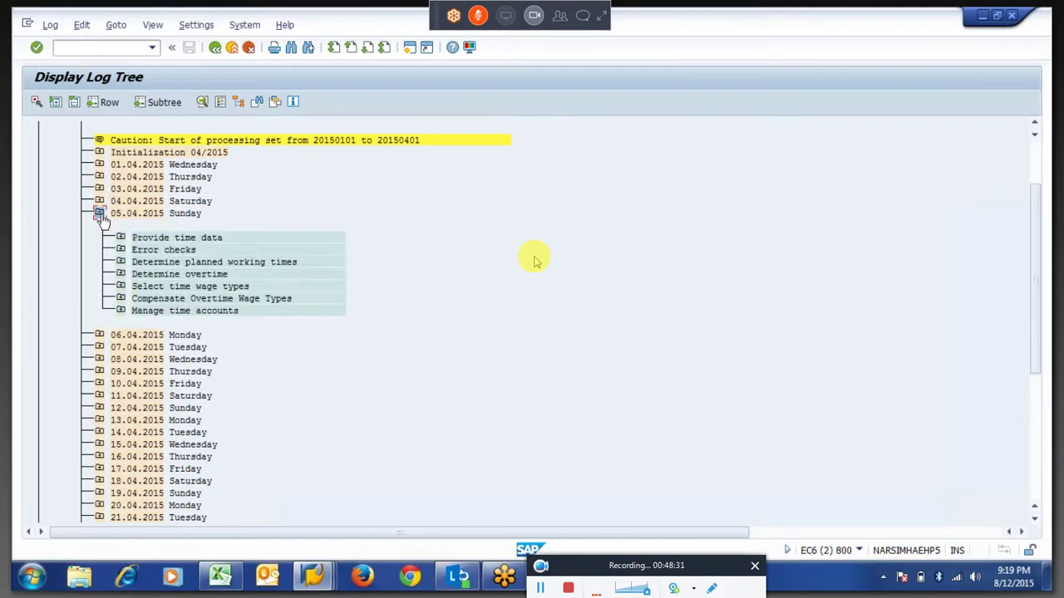
pyautogui.click(120, 311)
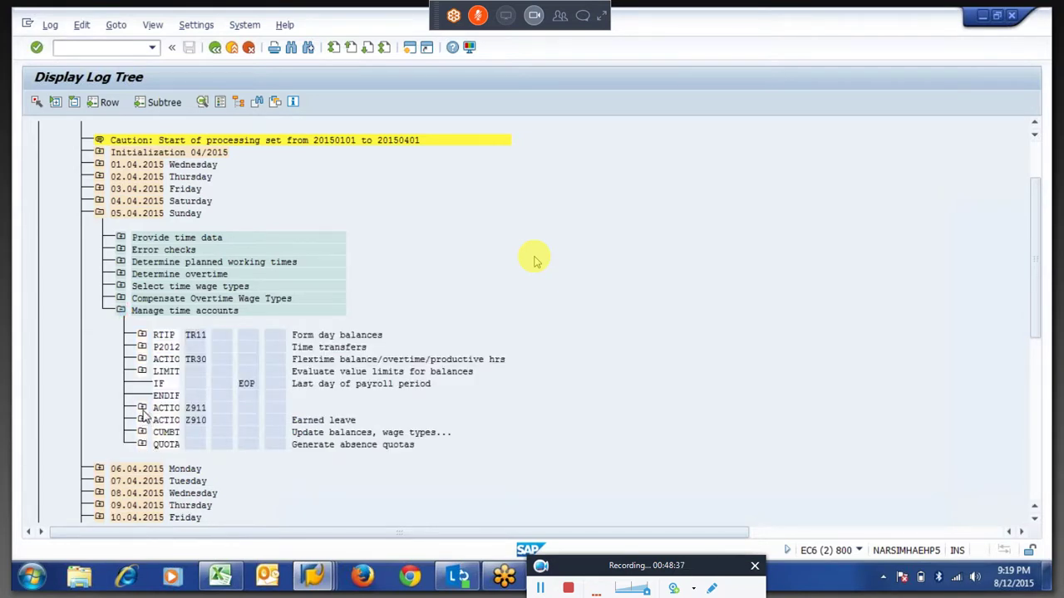
pyautogui.click(142, 408)
pyautogui.click(164, 432)
pyautogui.doubleClick(244, 459)
# Examine the VARSTPRSNT, VARSTFREE, HRS=1 and ADDMBZ902 operations for 05.04.2015 and return to the log tree.
pyautogui.click(219, 181)
pyautogui.click(167, 190)
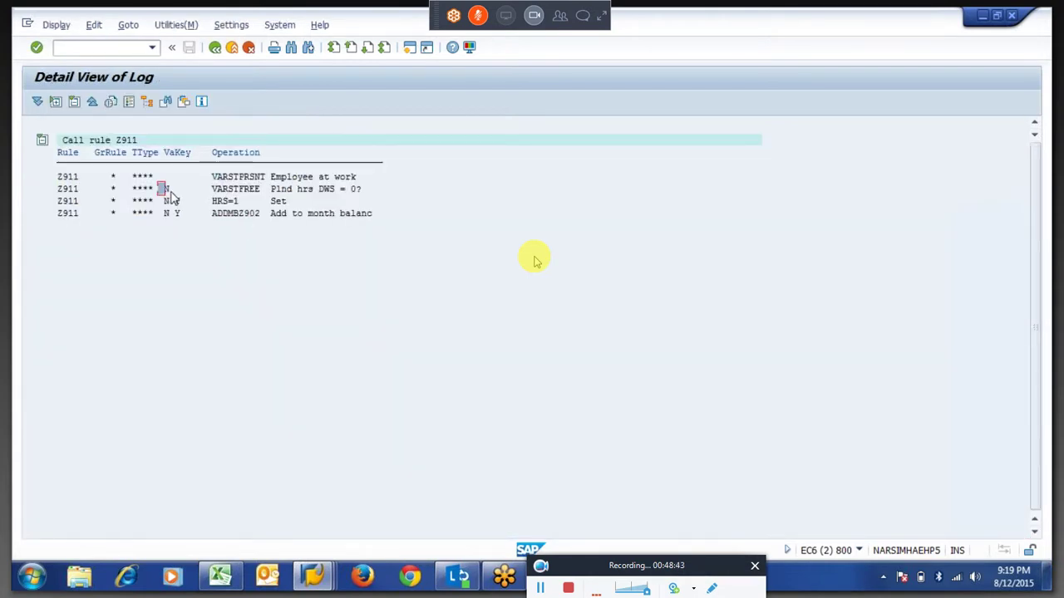
pyautogui.moveTo(212, 189); pyautogui.dragTo(267, 196)
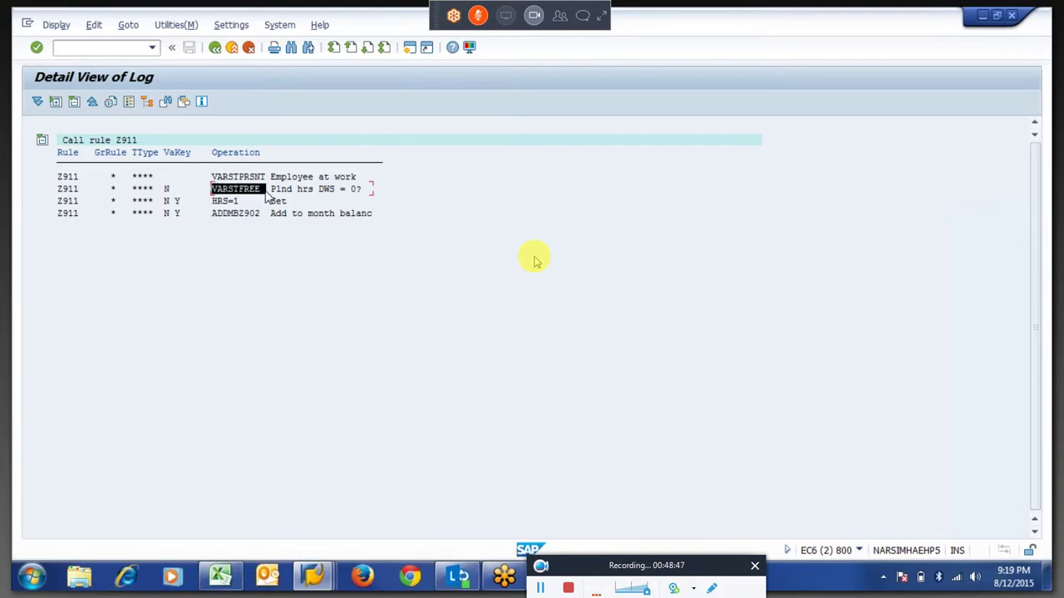
pyautogui.click(213, 190)
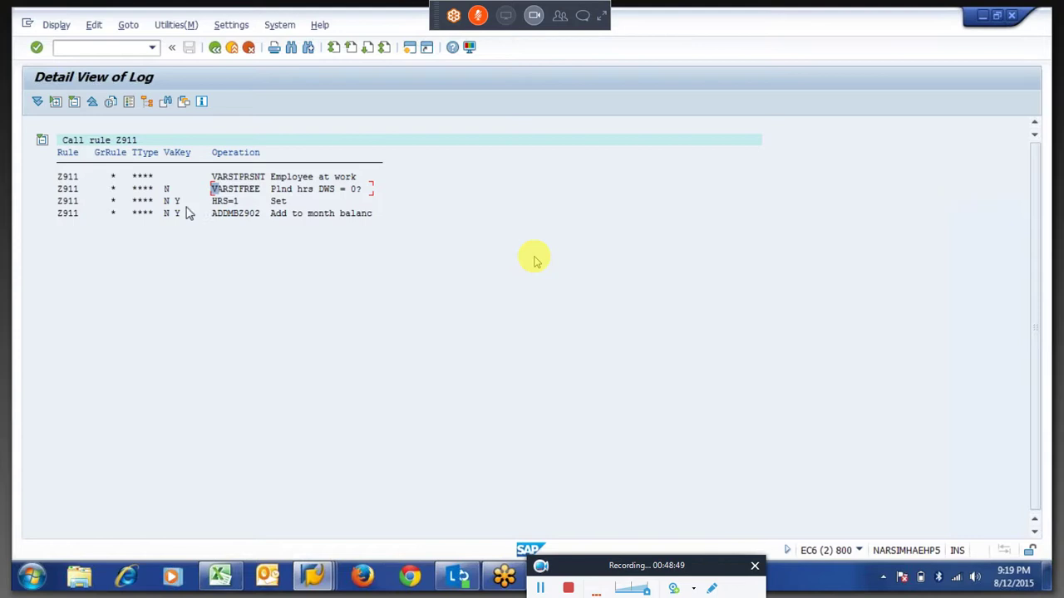
pyautogui.click(214, 202)
pyautogui.moveTo(221, 204); pyautogui.dragTo(265, 216)
pyautogui.hotkey('ctrl', 'c')
pyautogui.click(215, 48)
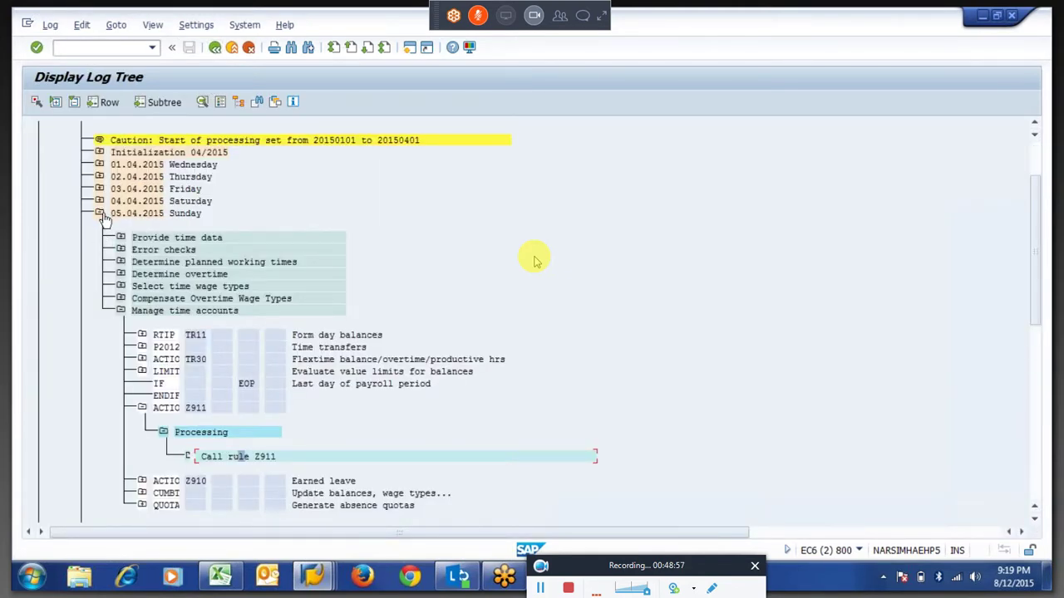
# Examine the Z902 present days entry in the SALDO output of CUMBT for 05.04.2015, then collapse that day's time accounts.
pyautogui.click(142, 492)
pyautogui.click(163, 492)
pyautogui.doubleClick(209, 458)
pyautogui.click(328, 189)
pyautogui.click(80, 190)
pyautogui.click(214, 48)
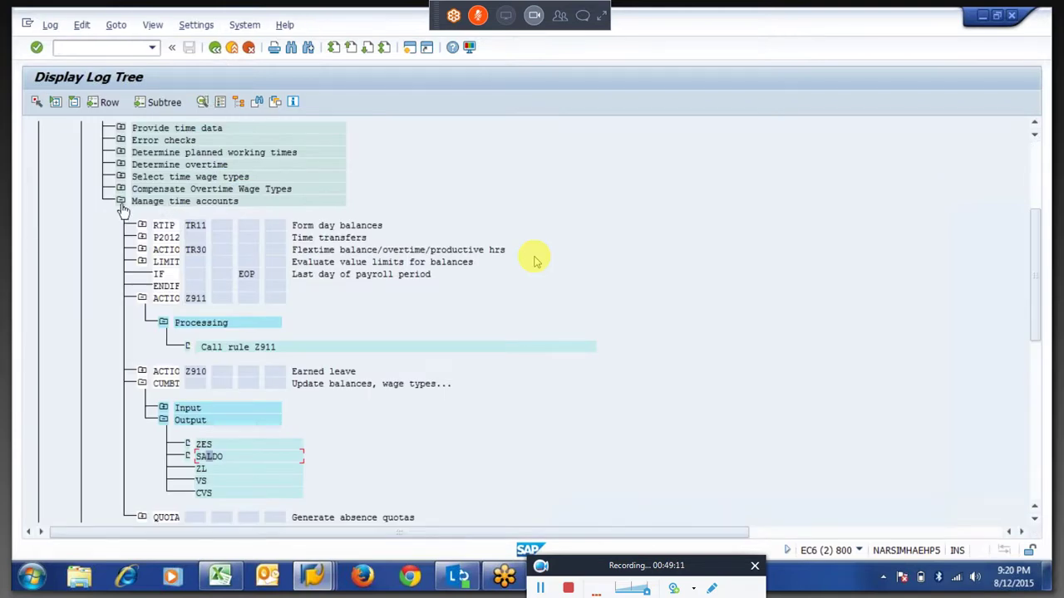
pyautogui.click(122, 205)
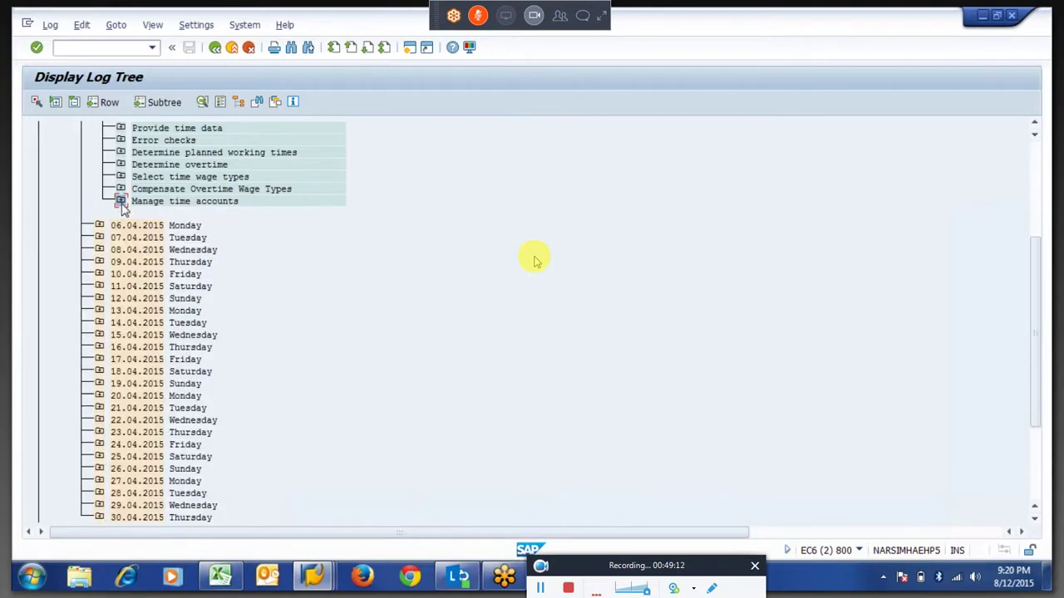
# View the rule Z911 call details under the time accounts of 30.04.2015 and return to the log tree.
pyautogui.click(158, 376)
pyautogui.scroll(-5, 158, 375)
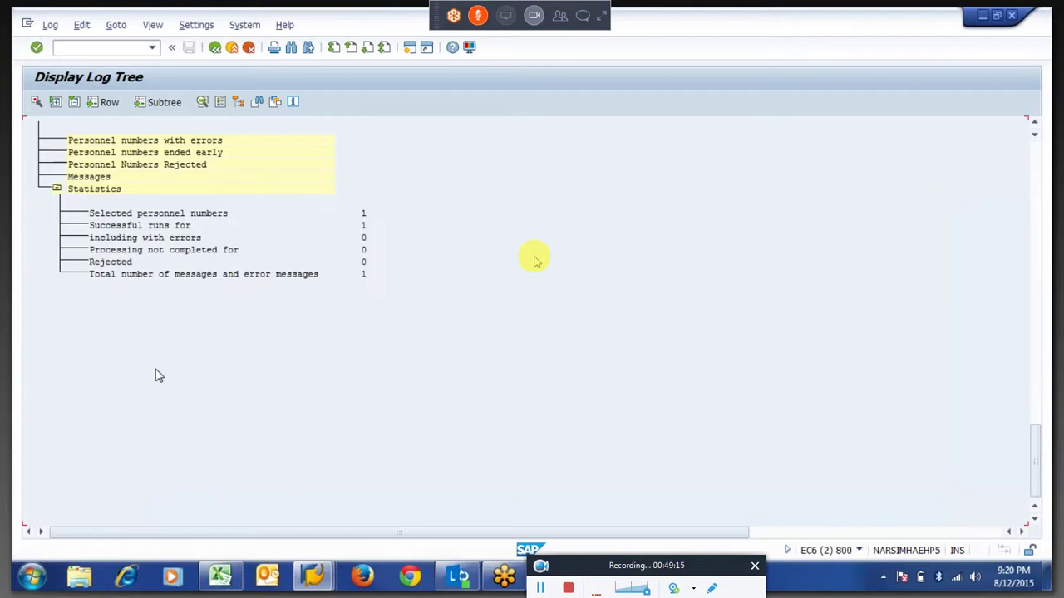
pyautogui.scroll(5, 157, 376)
pyautogui.click(100, 518)
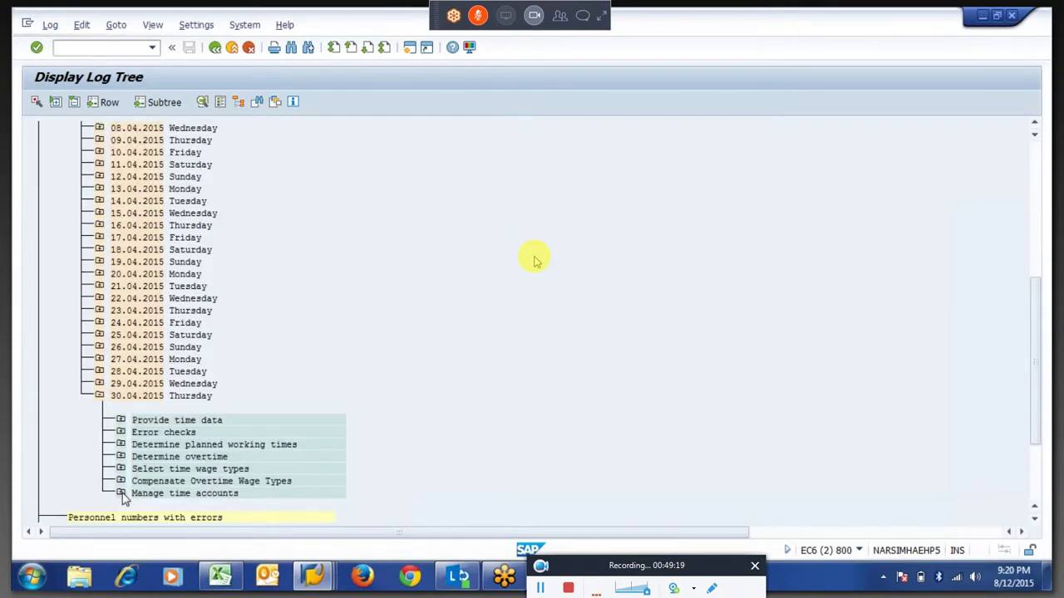
pyautogui.click(121, 493)
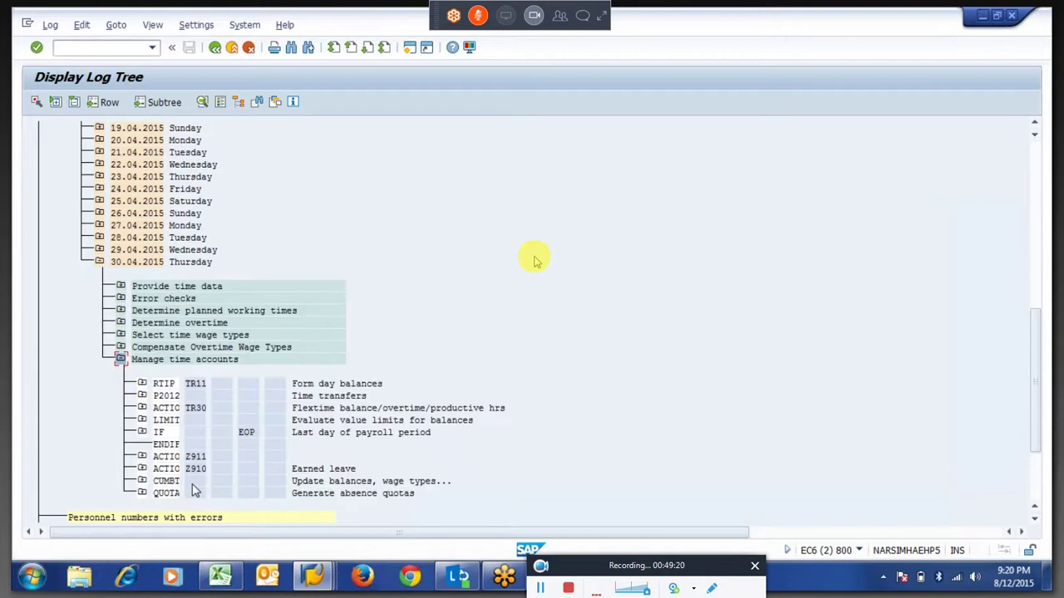
pyautogui.click(142, 458)
pyautogui.click(142, 456)
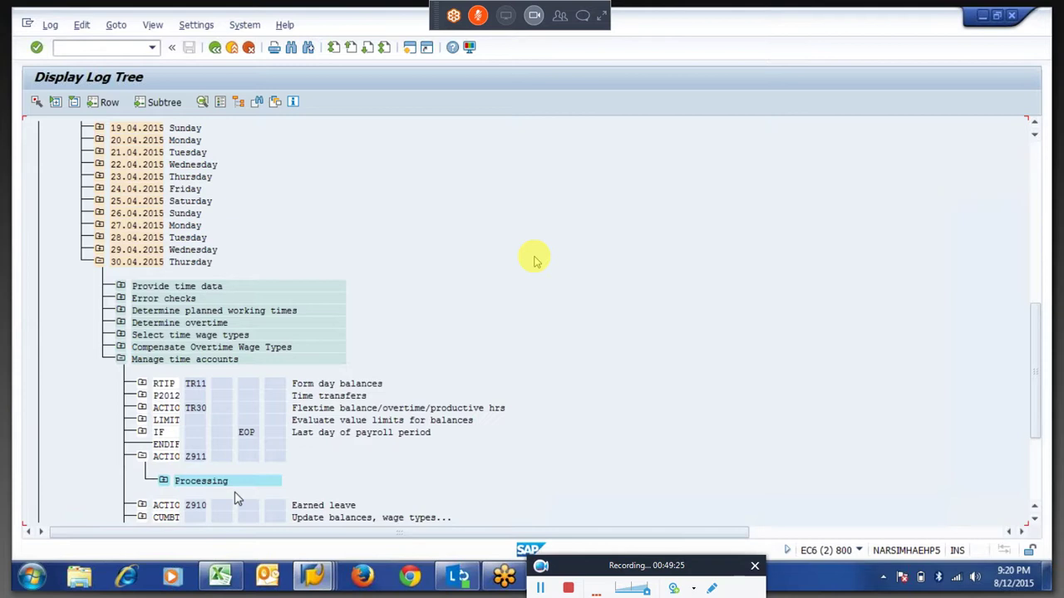
pyautogui.doubleClick(244, 497)
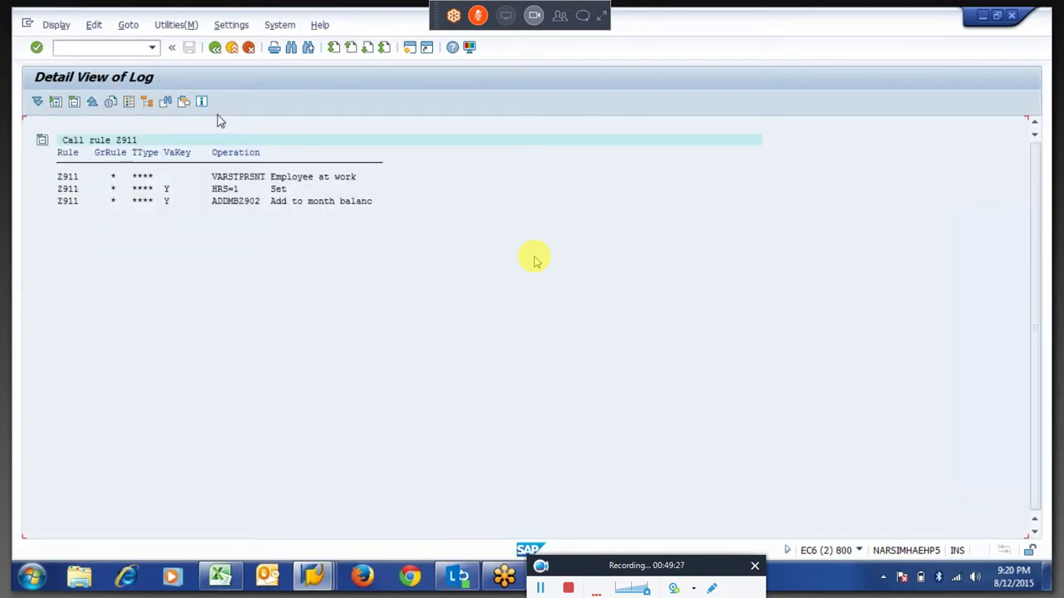
pyautogui.click(215, 50)
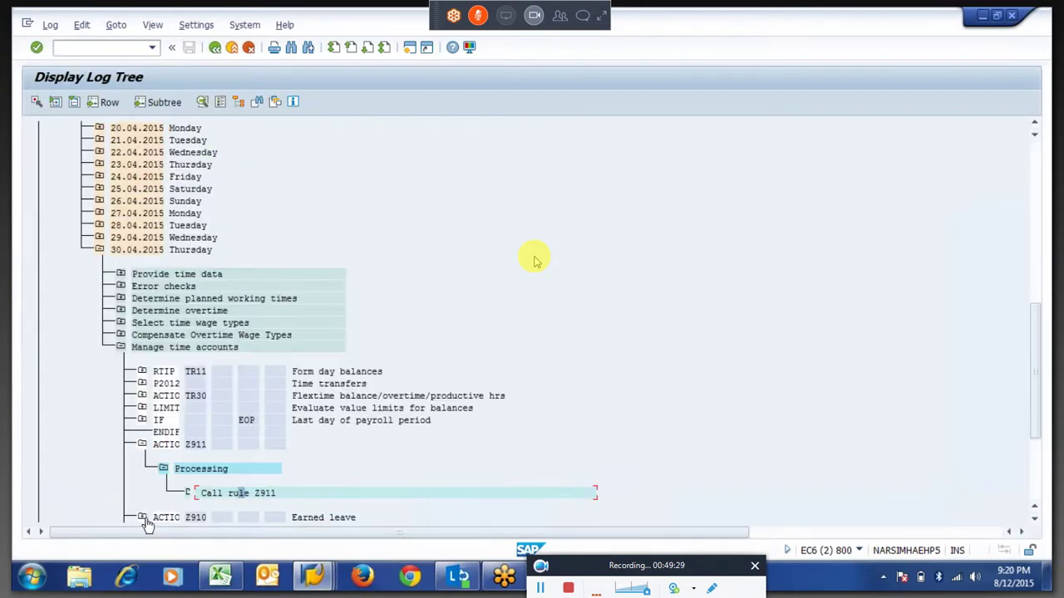
# Collapse Z911 and view the SALDO output table of CUMBT for 30.04.2015.
pyautogui.click(142, 445)
pyautogui.click(142, 469)
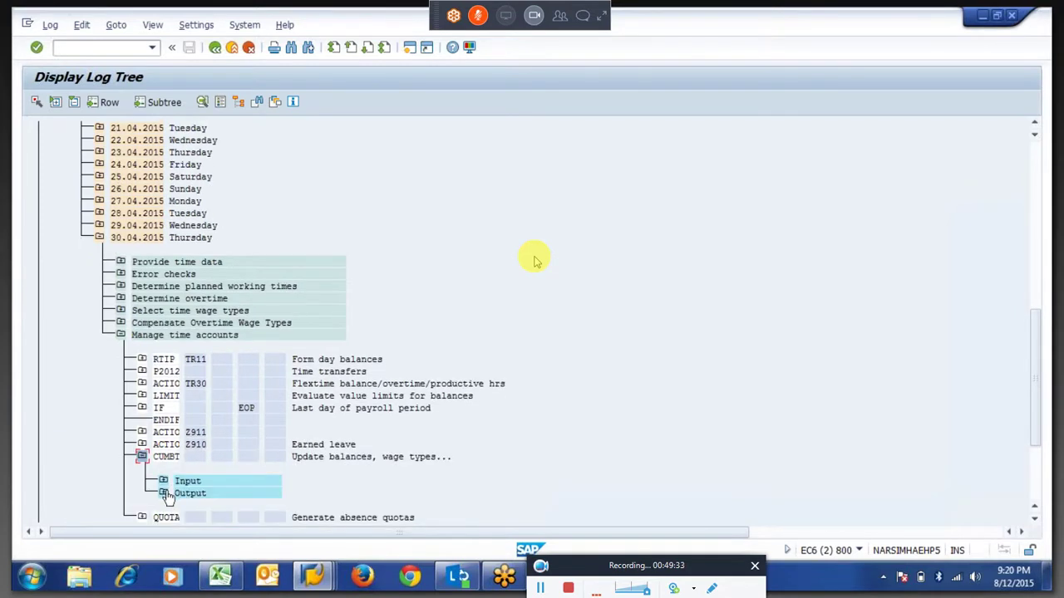
pyautogui.click(164, 492)
pyautogui.doubleClick(208, 463)
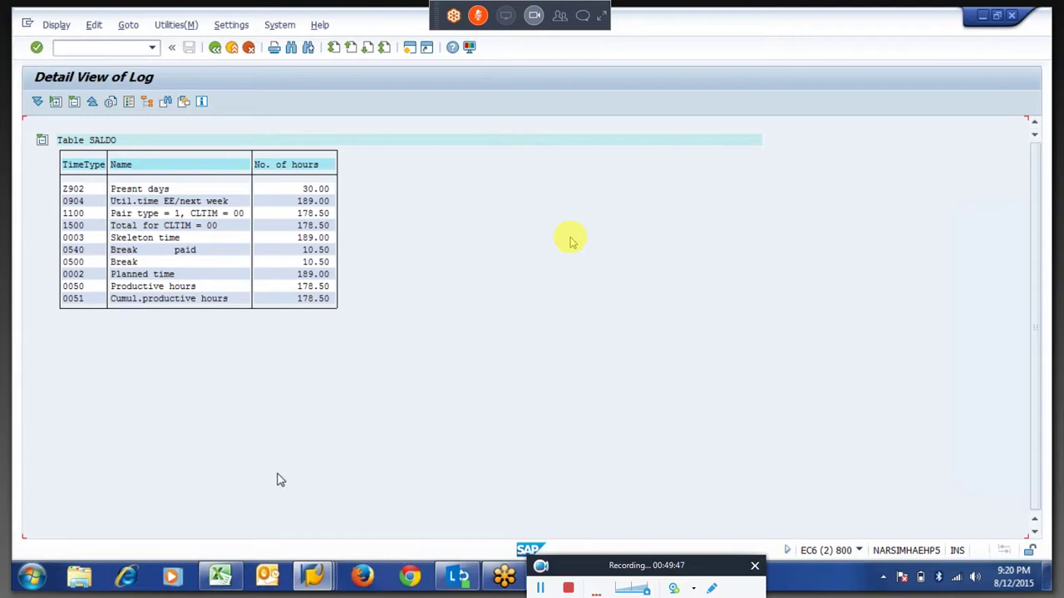
# Switch to another SAP session and start transaction PA30 for maintaining HR master data.
pyautogui.click(313, 584)
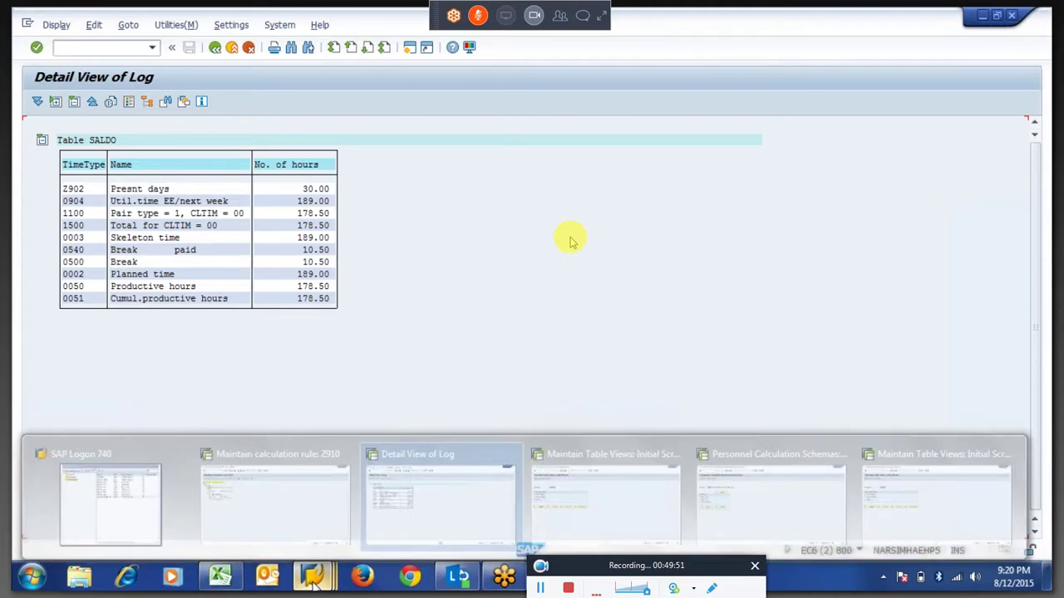
pyautogui.press('Escape')
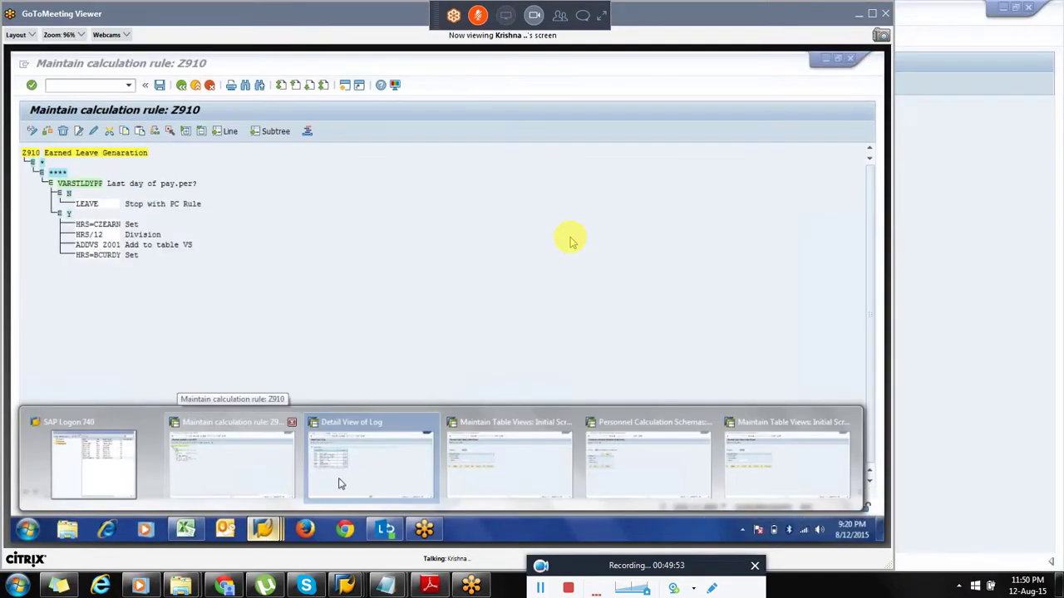
pyautogui.click(873, 13)
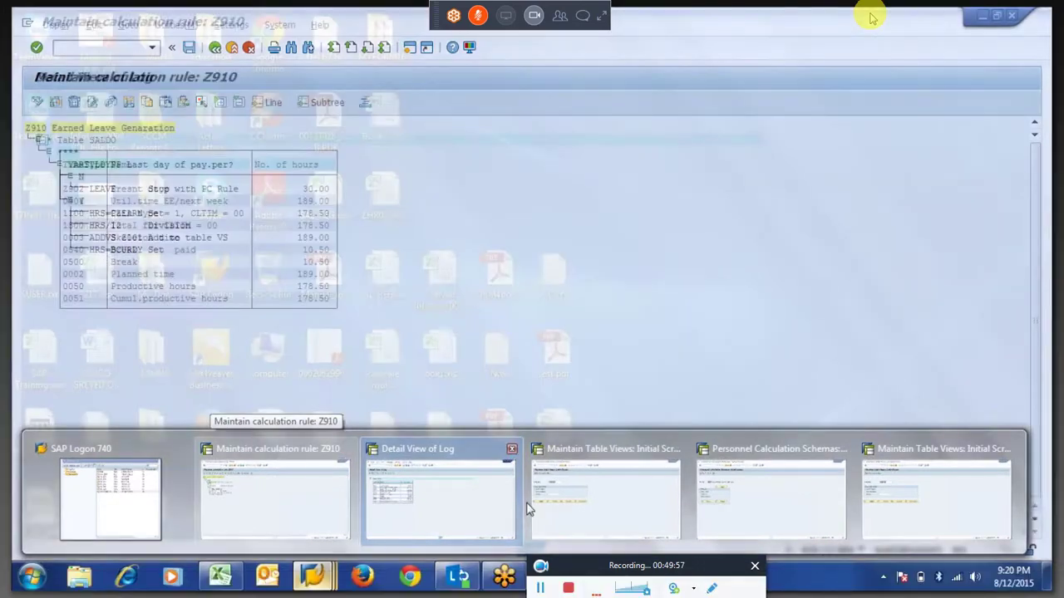
pyautogui.click(529, 505)
pyautogui.write('pa30')
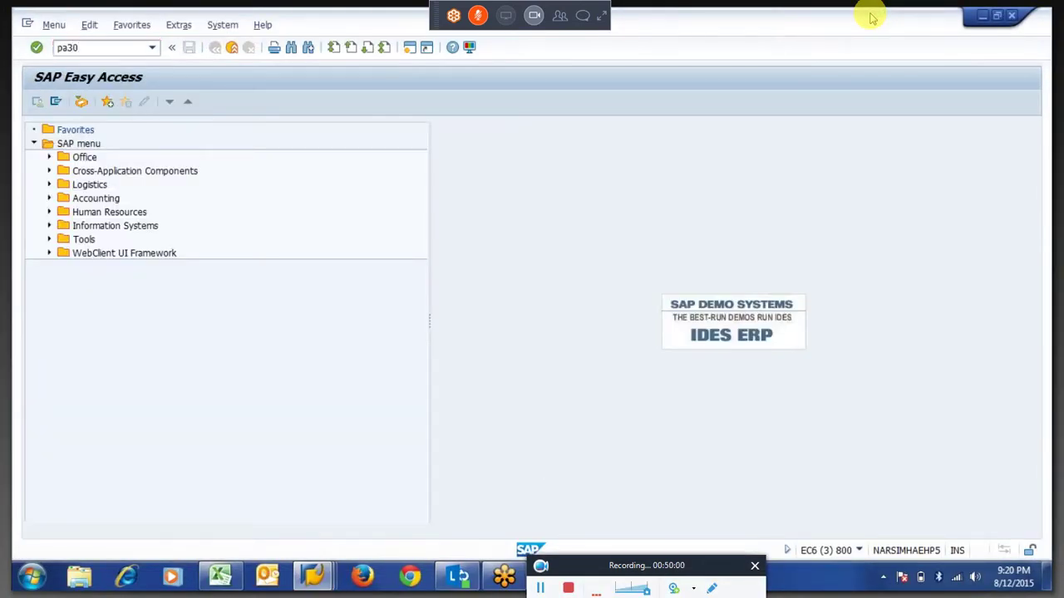
pyautogui.press('Return')
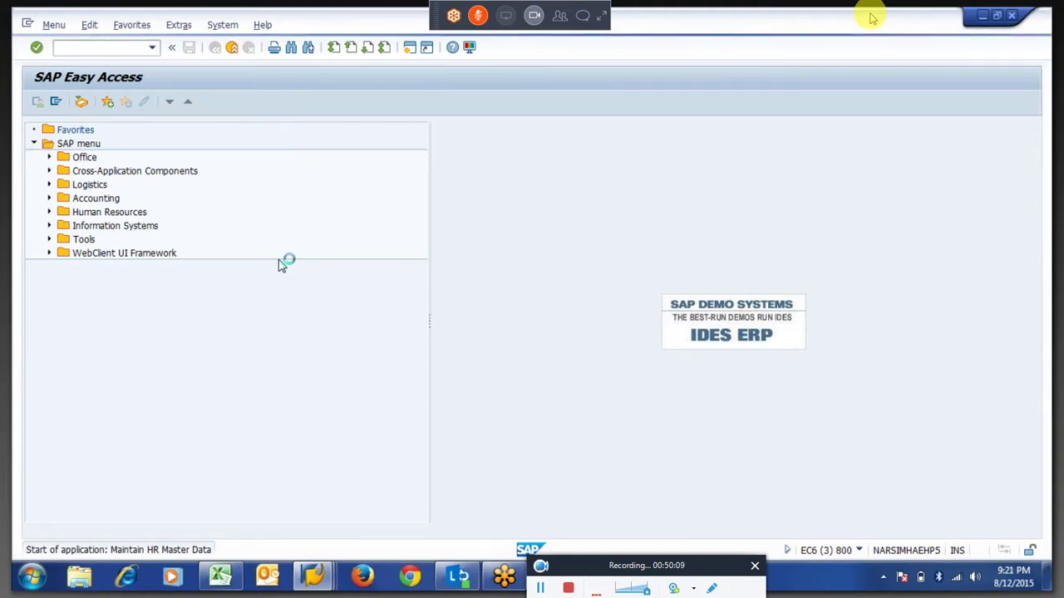
# Load the evaluated employee's HR master data by entering the employee's personnel number.
pyautogui.write('19')
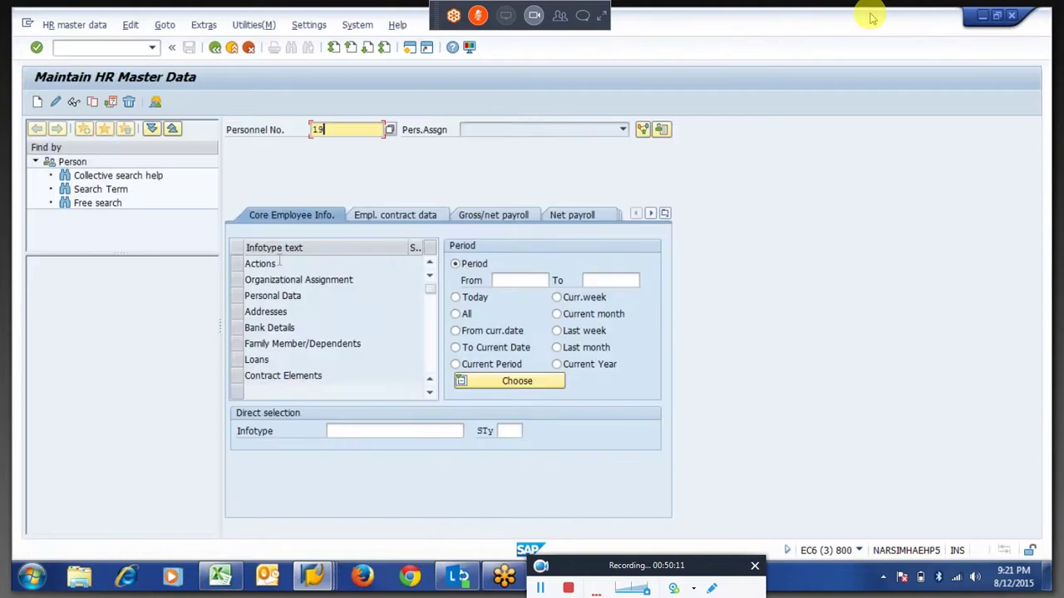
pyautogui.write('3')
pyautogui.press('Return')
pyautogui.press('BackSpace')
pyautogui.press('BackSpace')
pyautogui.press('BackSpace')
pyautogui.write('103')
pyautogui.press('Return')
# Select infotype 2001 (Absences) with subtype 0050, Leave Without Pay, for the employee.
pyautogui.click(373, 430)
pyautogui.write('2001')
pyautogui.press('Tab')
pyautogui.click(529, 432)
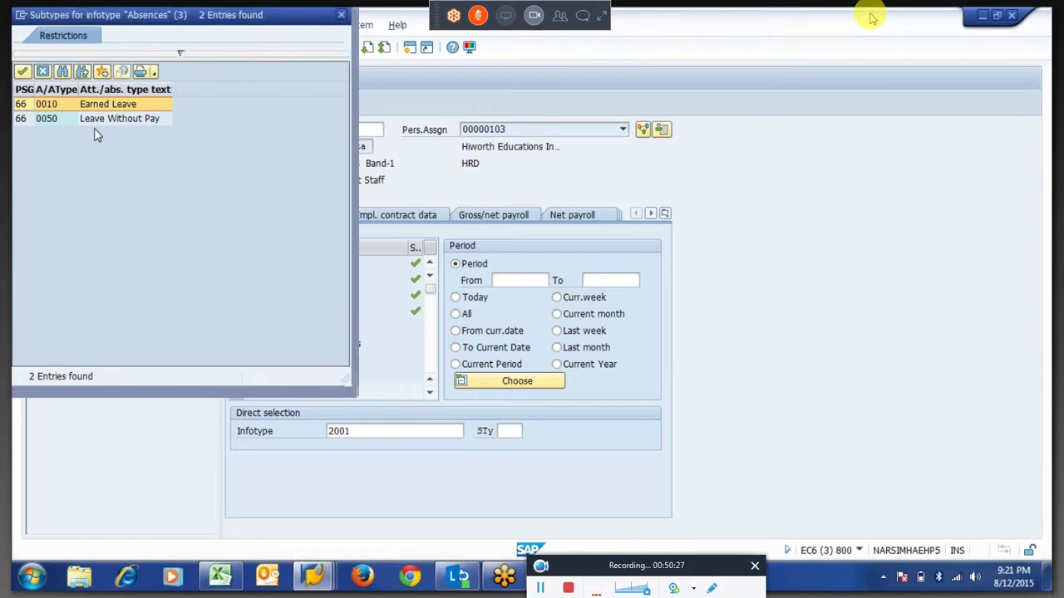
pyautogui.doubleClick(91, 120)
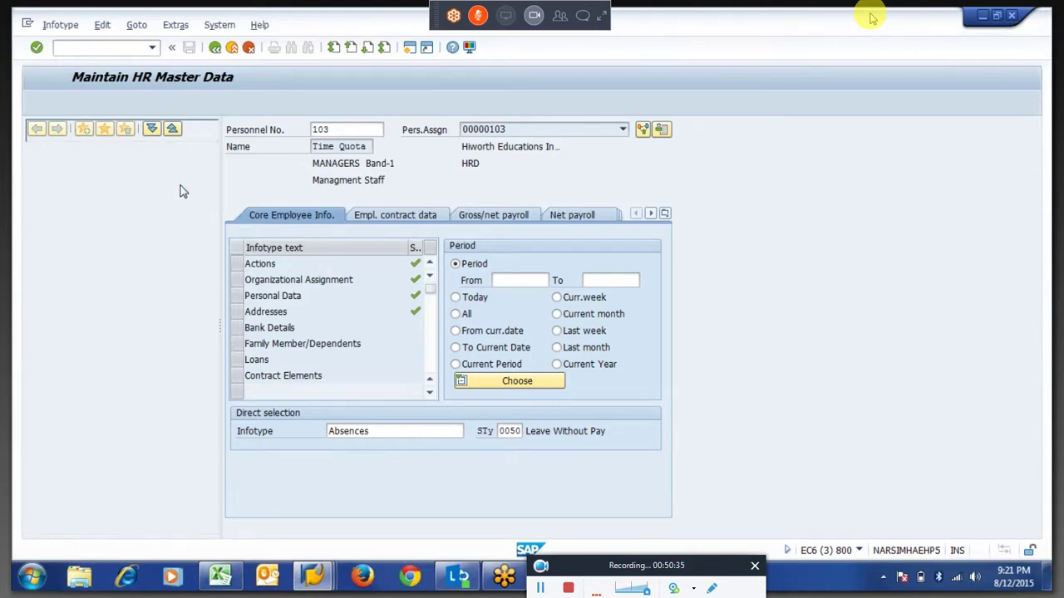
# Create and save a Leave Without Pay absence starting and ending on 10.04.2015.
pyautogui.click(326, 196)
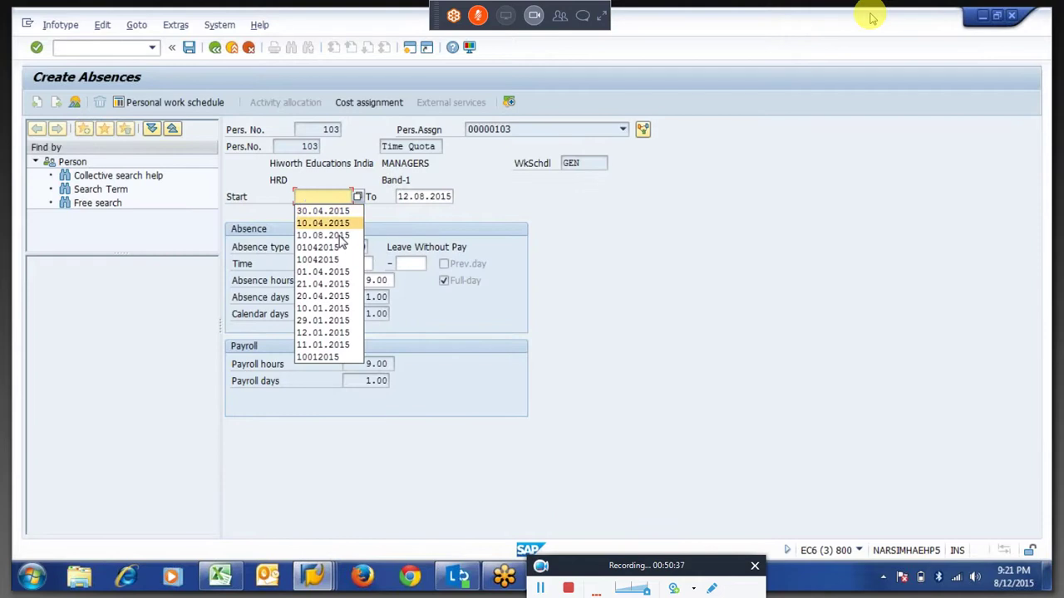
pyautogui.press('Tab')
pyautogui.press('Down')
pyautogui.press('Down')
pyautogui.press('Return')
pyautogui.press('Return')
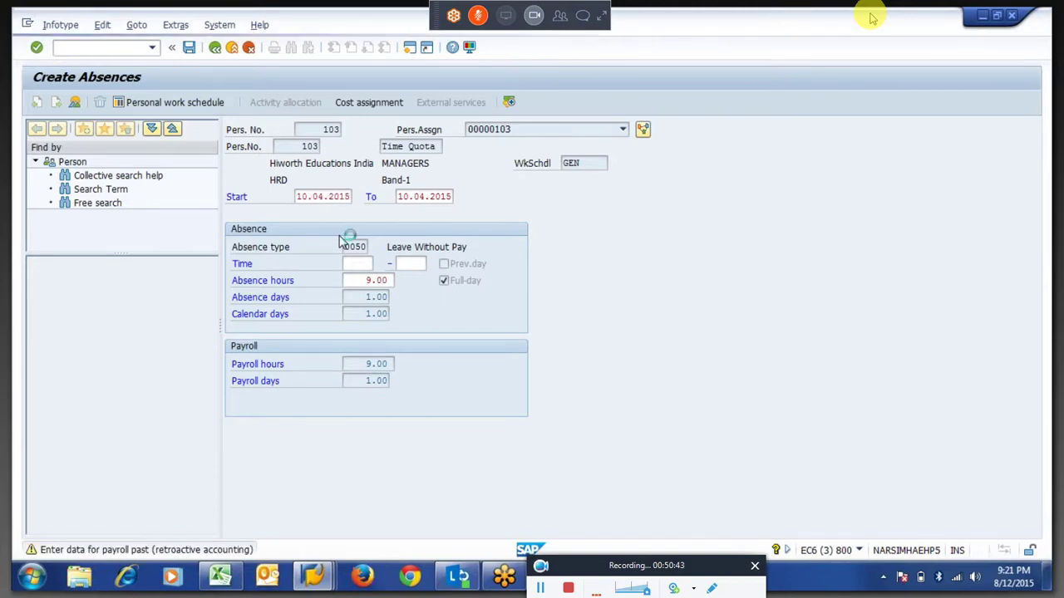
pyautogui.press('Return')
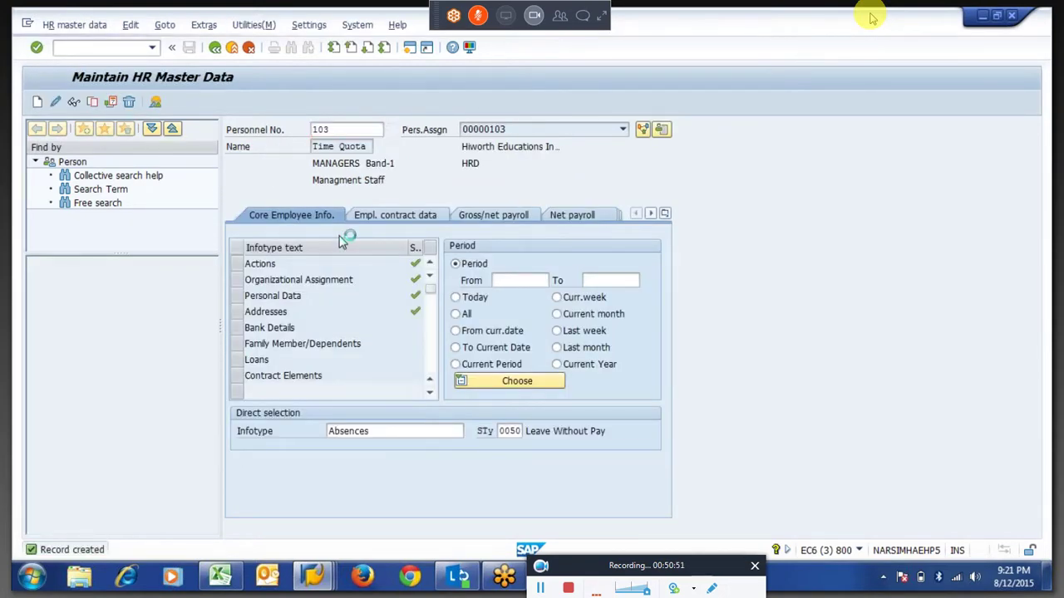
# Exit the HR master data and the old evaluation log, and rerun the employee's time evaluation.
pyautogui.press('F3')
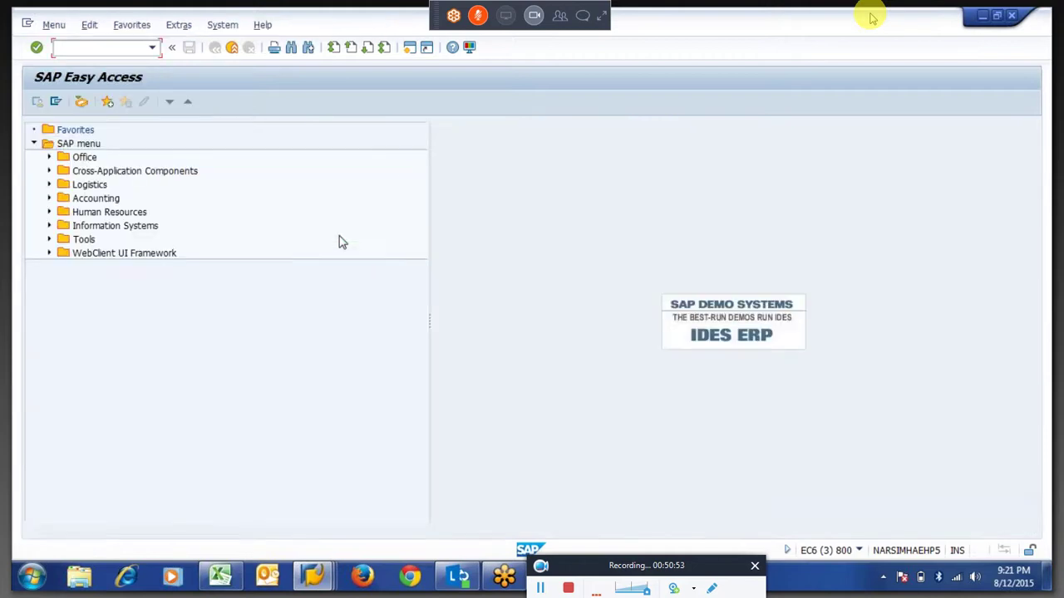
pyautogui.press('F3')
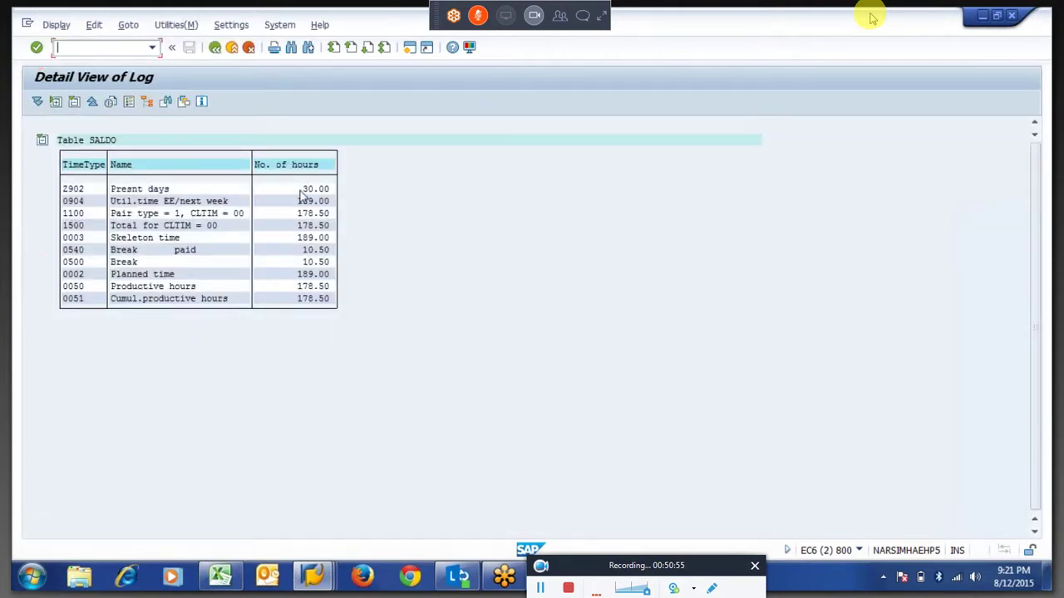
pyautogui.click(214, 49)
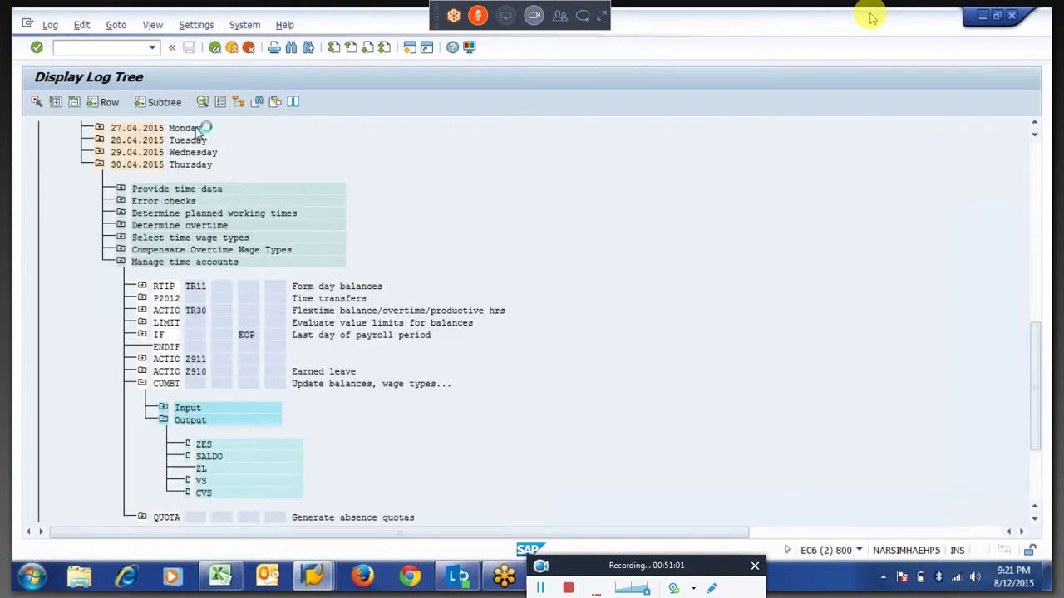
pyautogui.press('F3')
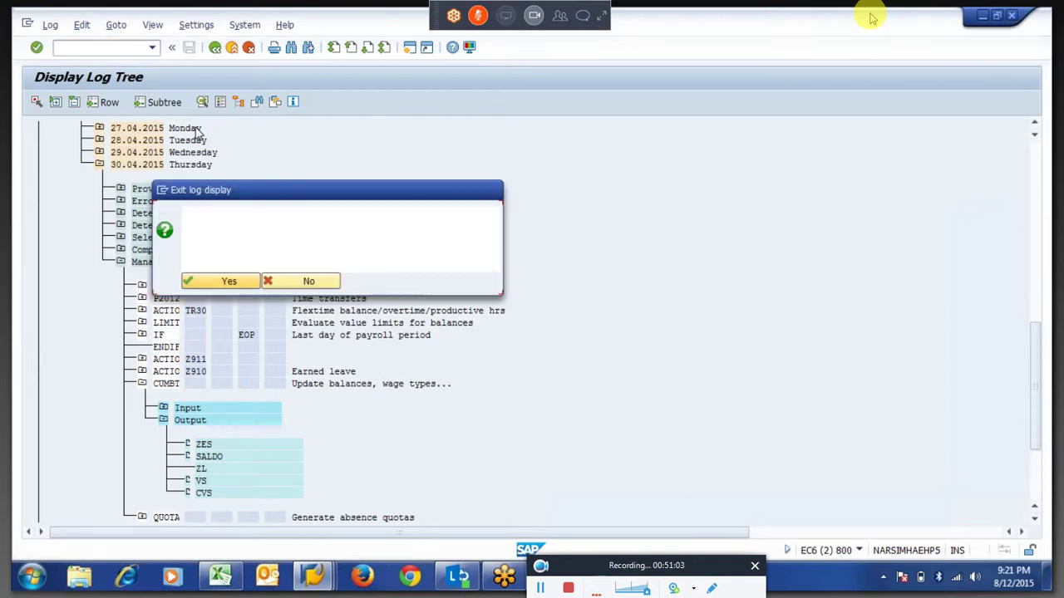
pyautogui.click(229, 281)
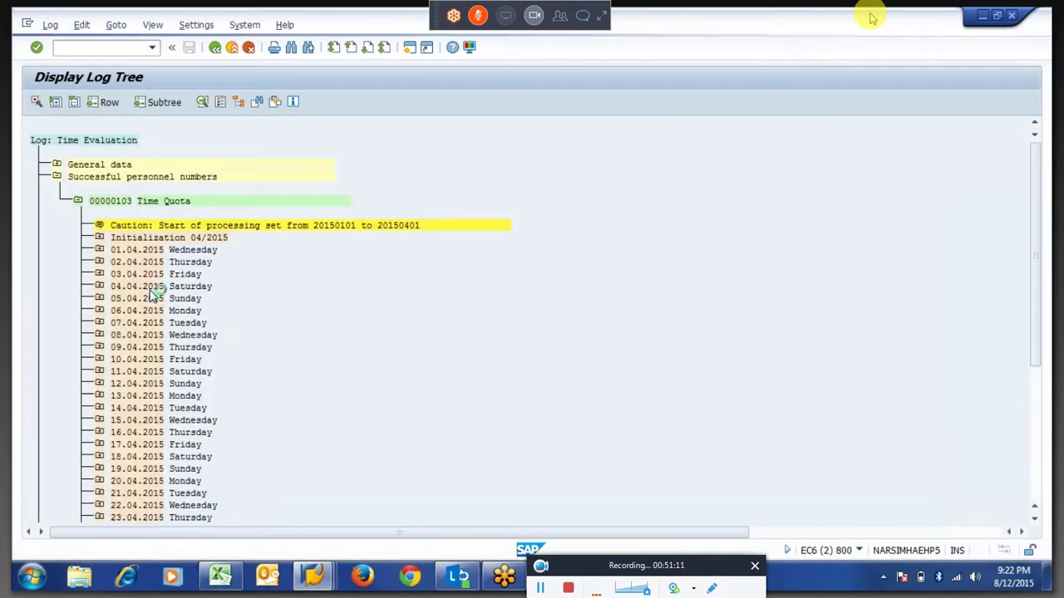
# Inspect the SALDO output table of function CUMBT under Manage time accounts for 30.04.2015, and collapse that day.
pyautogui.click(99, 203)
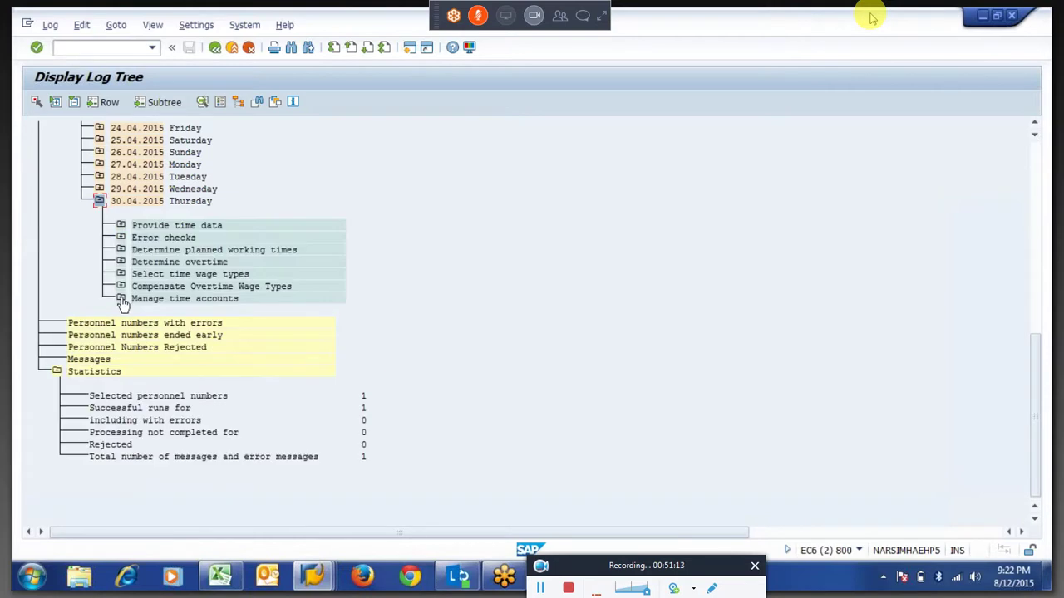
pyautogui.click(121, 299)
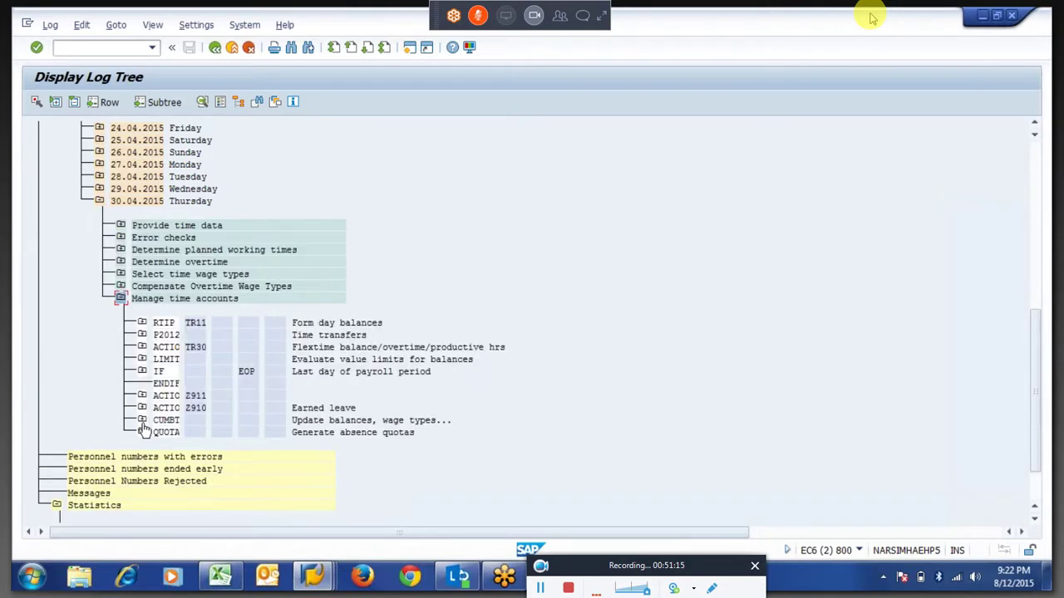
pyautogui.click(141, 420)
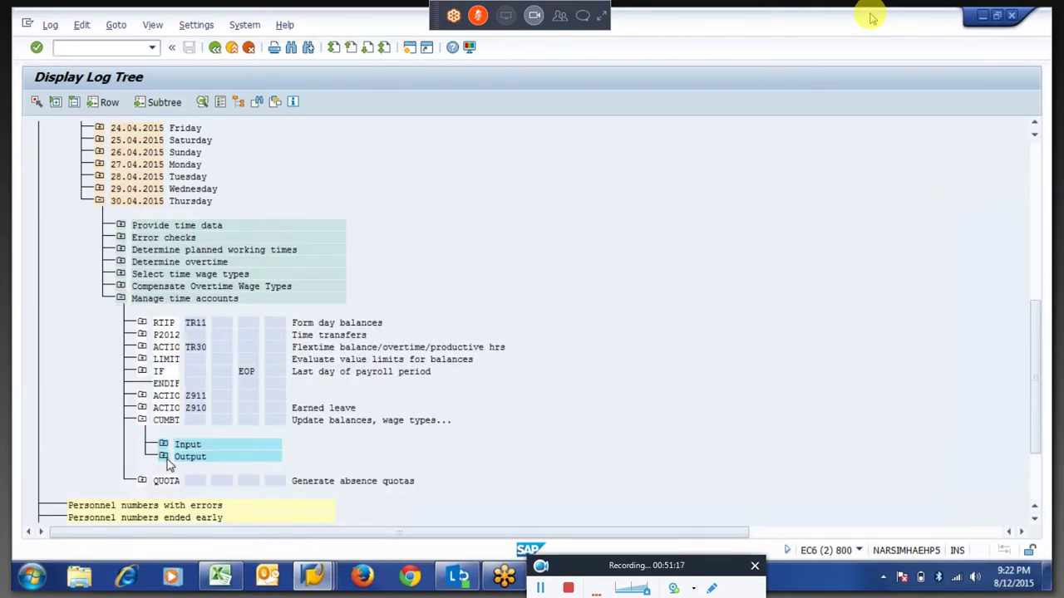
pyautogui.click(163, 456)
pyautogui.doubleClick(214, 463)
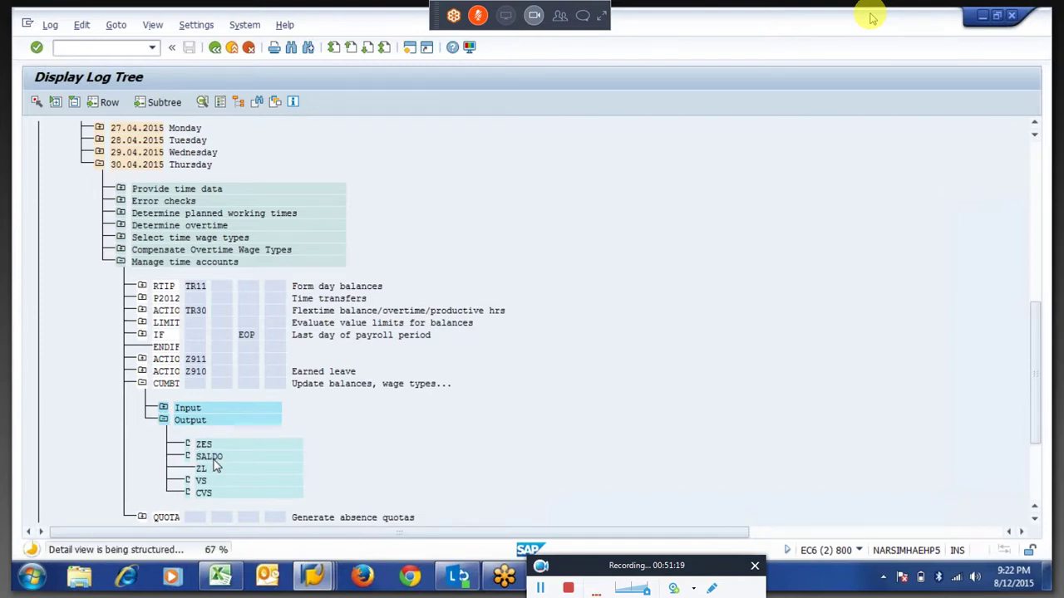
pyautogui.click(215, 48)
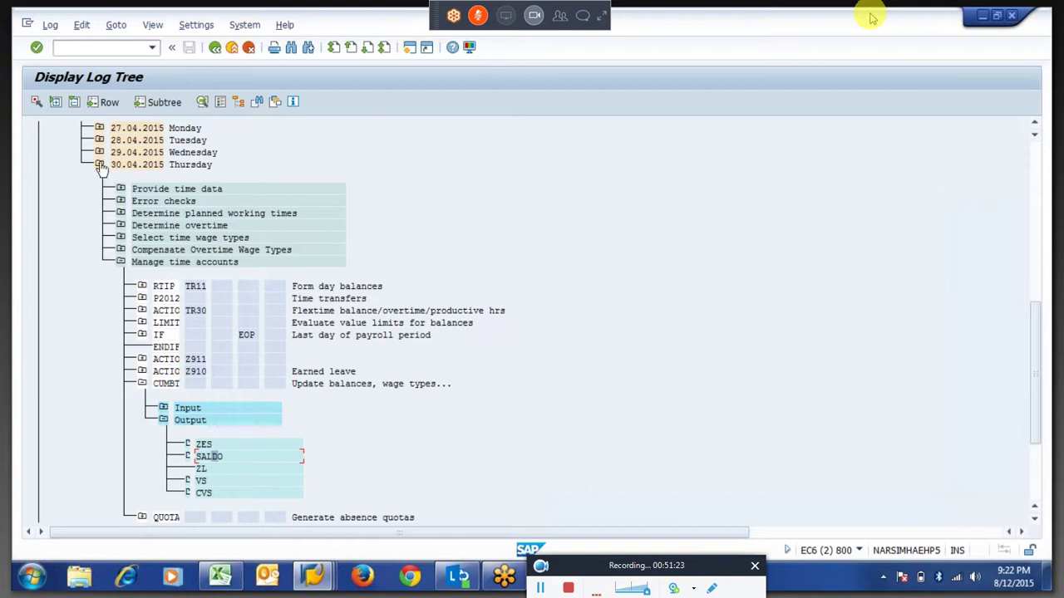
pyautogui.click(100, 166)
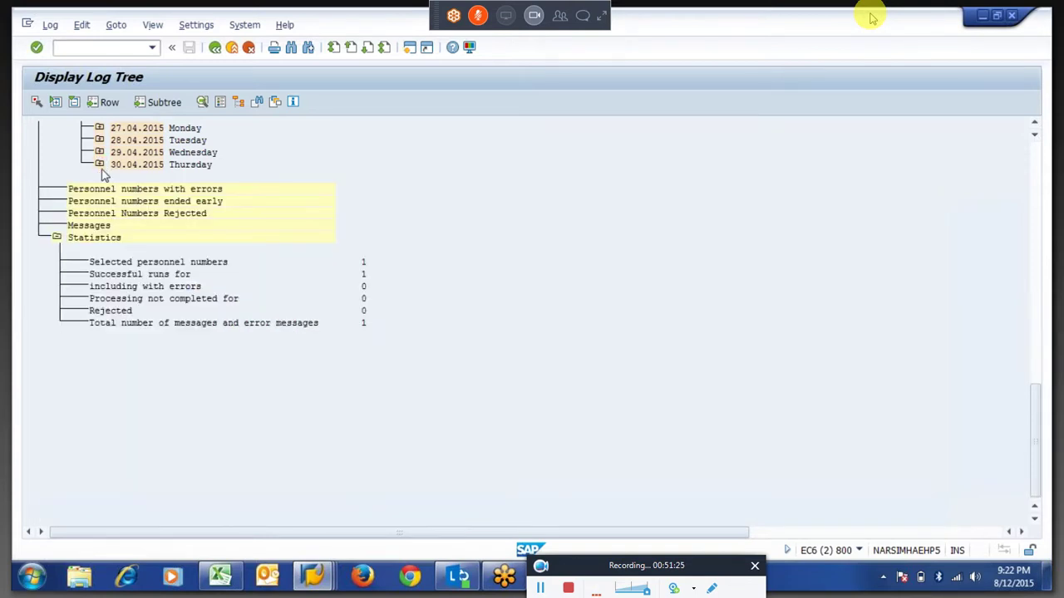
# Examine how rule Z910 was processed under Manage time accounts for 10.04.2015, and collapse its node.
pyautogui.scroll(10, 104, 174)
pyautogui.click(99, 323)
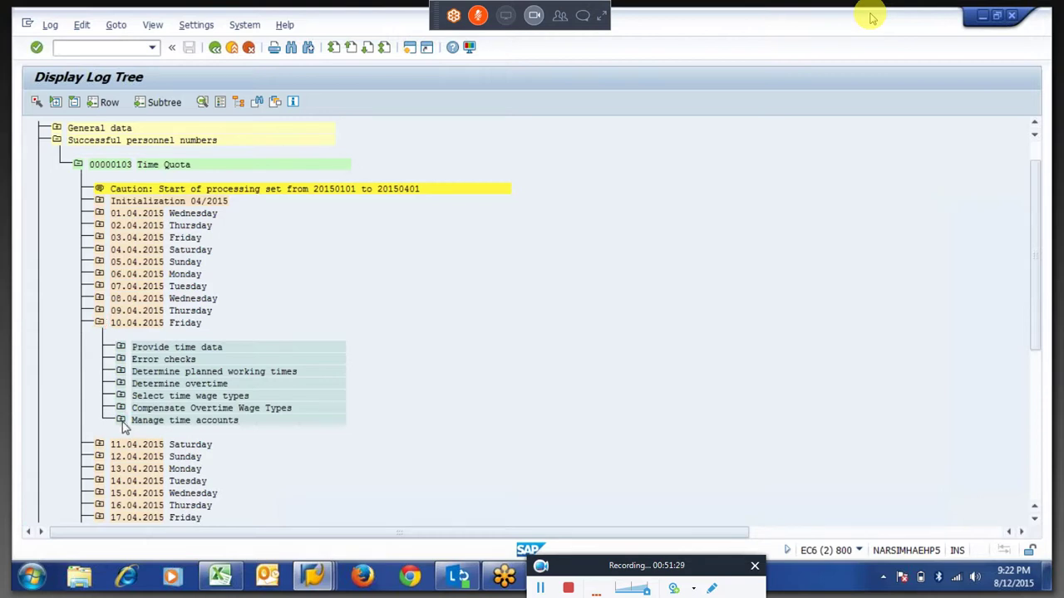
pyautogui.click(120, 421)
pyautogui.click(141, 468)
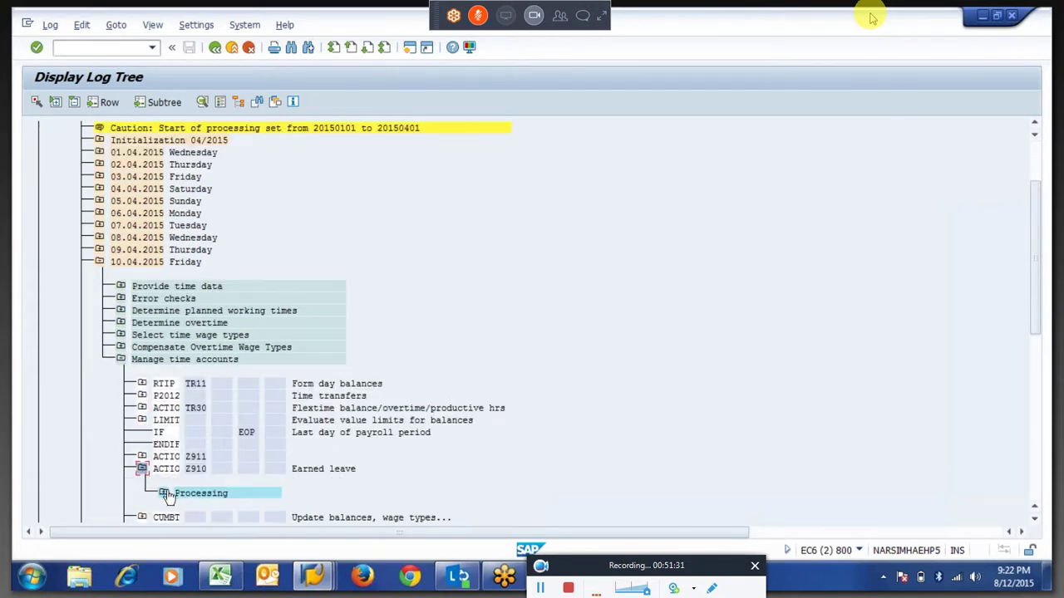
pyautogui.click(165, 494)
pyautogui.doubleClick(218, 491)
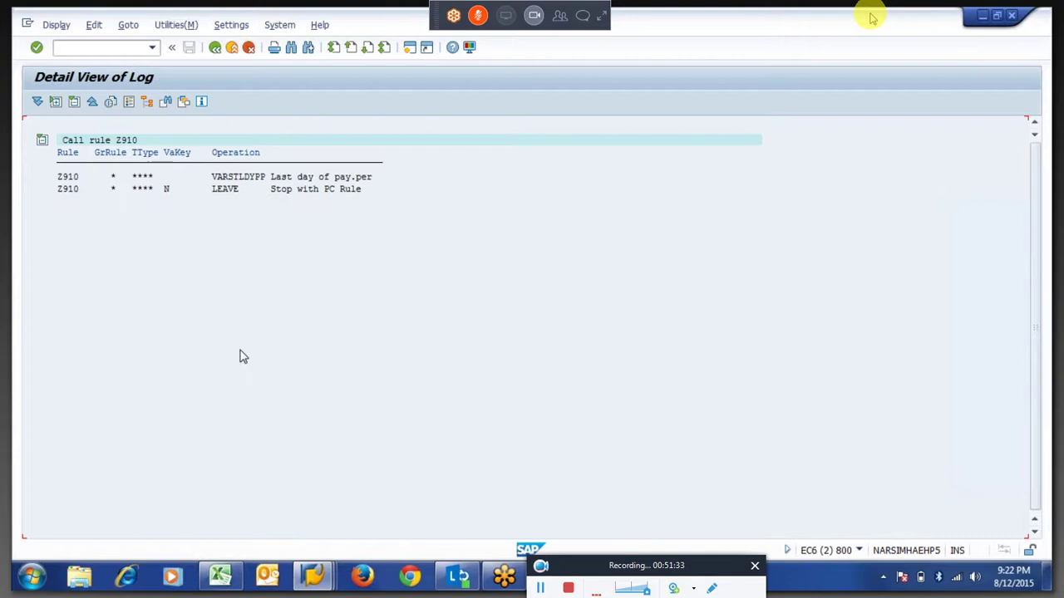
pyautogui.moveTo(211, 181); pyautogui.dragTo(279, 185)
pyautogui.click(214, 48)
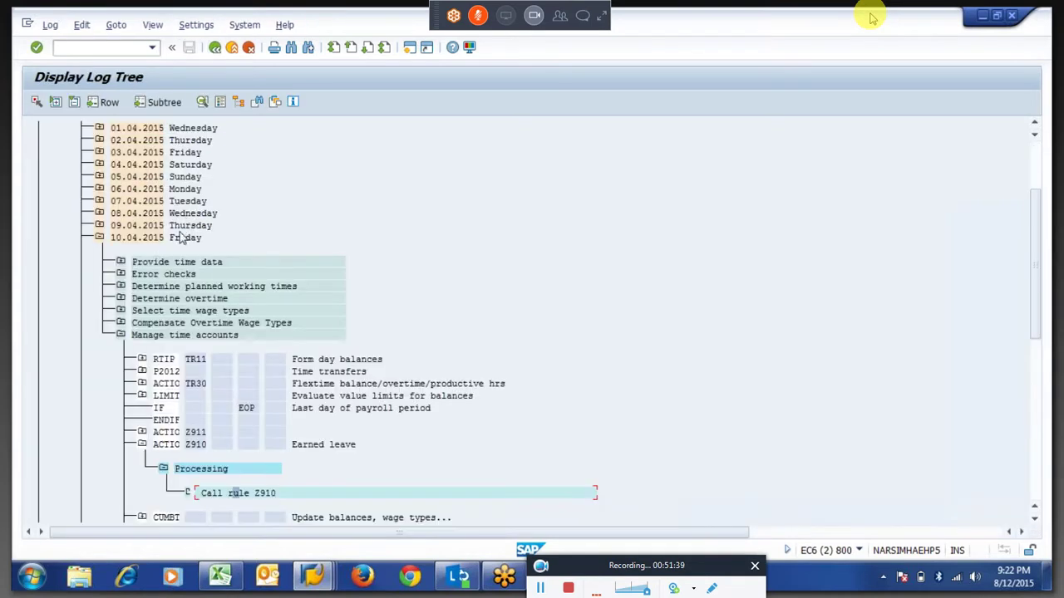
pyautogui.click(142, 446)
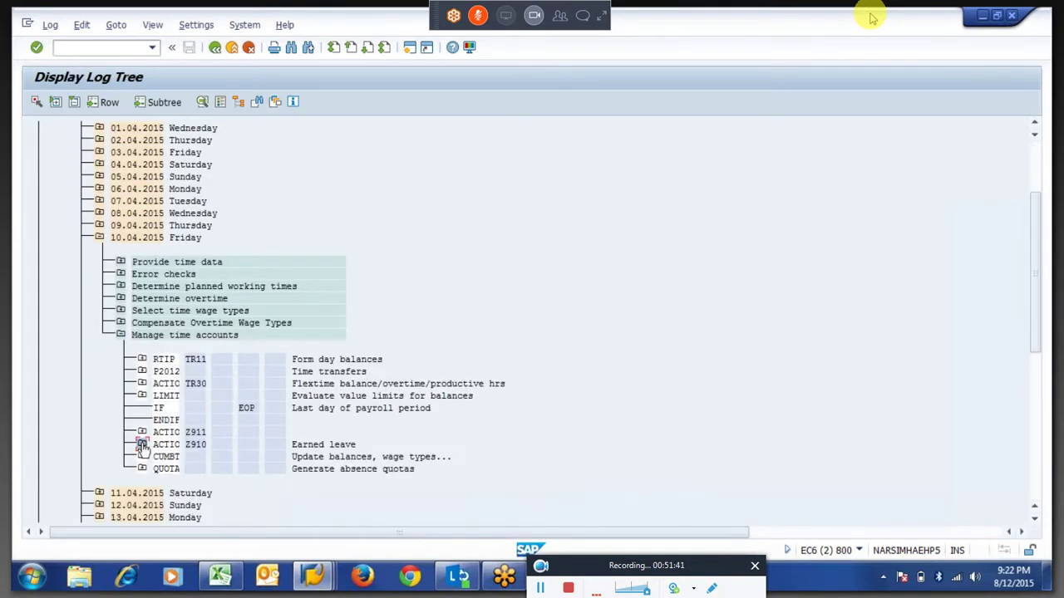
# Examine the operations and decision keys processed by rule Z911 on 10.04.2015, and collapse that day.
pyautogui.click(142, 433)
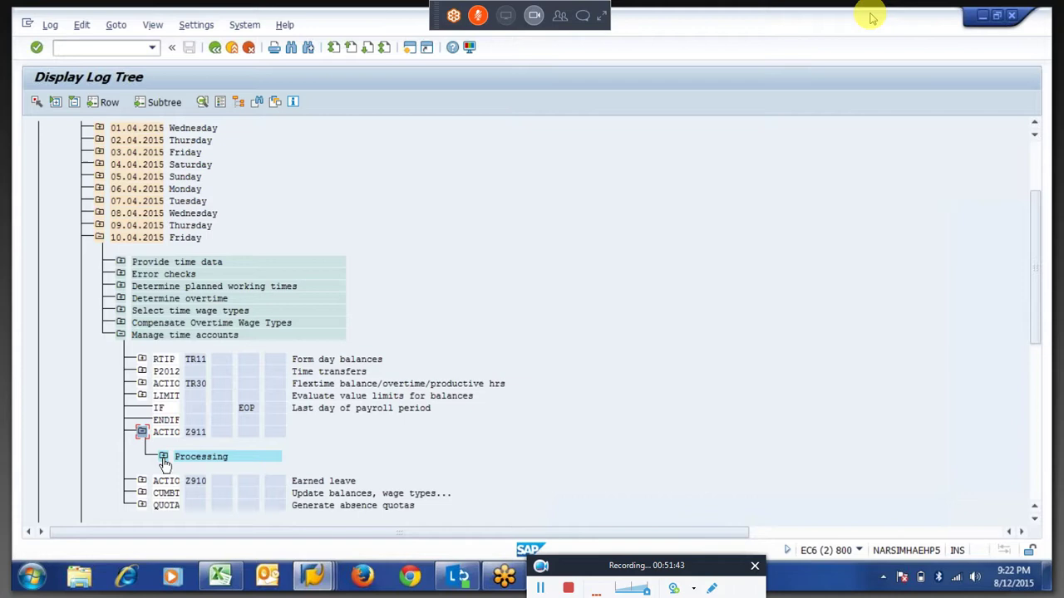
pyautogui.click(163, 457)
pyautogui.doubleClick(247, 484)
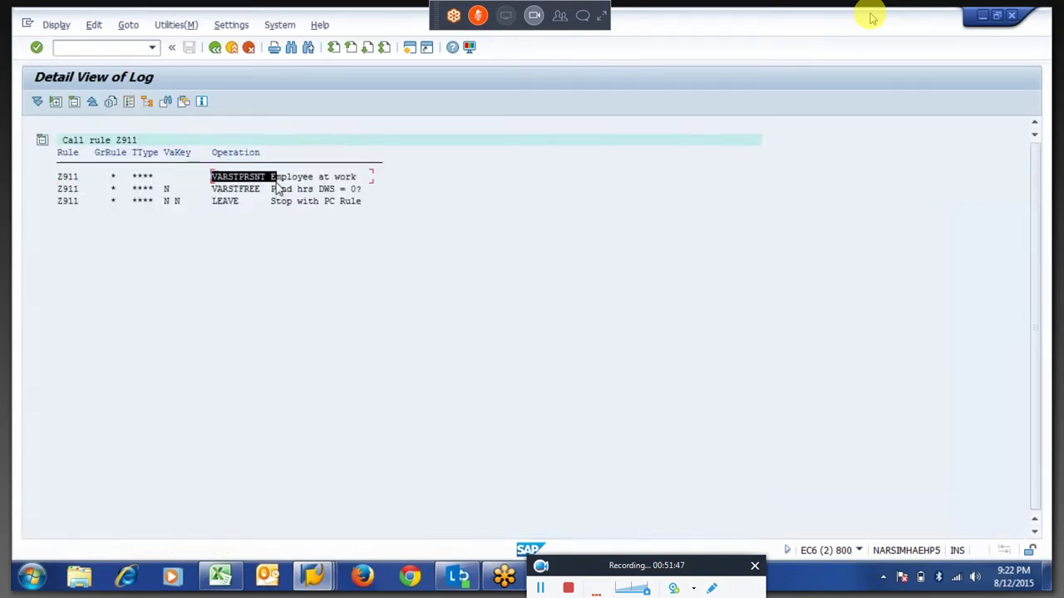
pyautogui.click(215, 188)
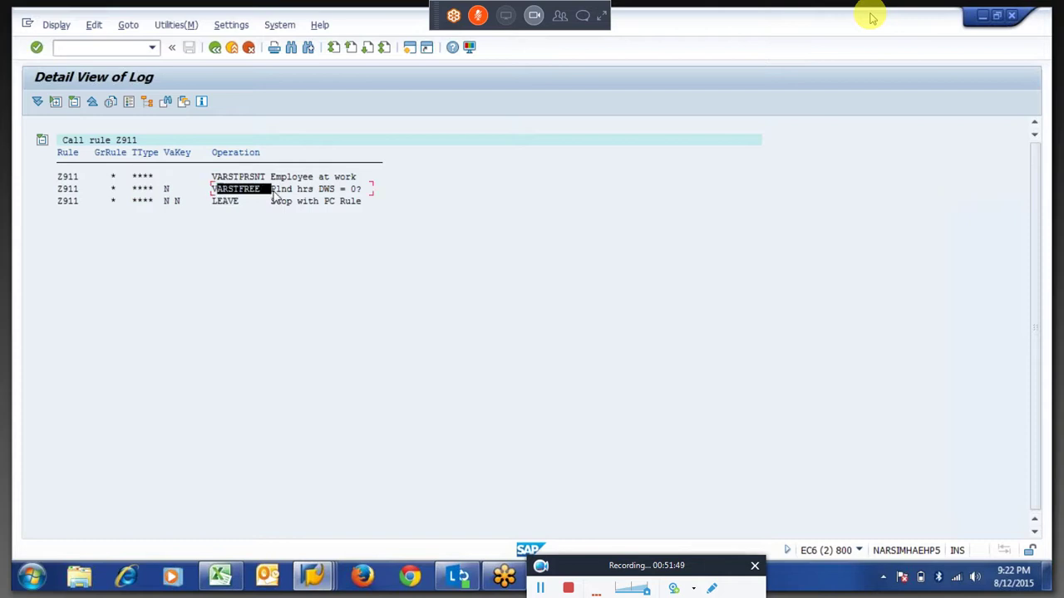
pyautogui.click(174, 203)
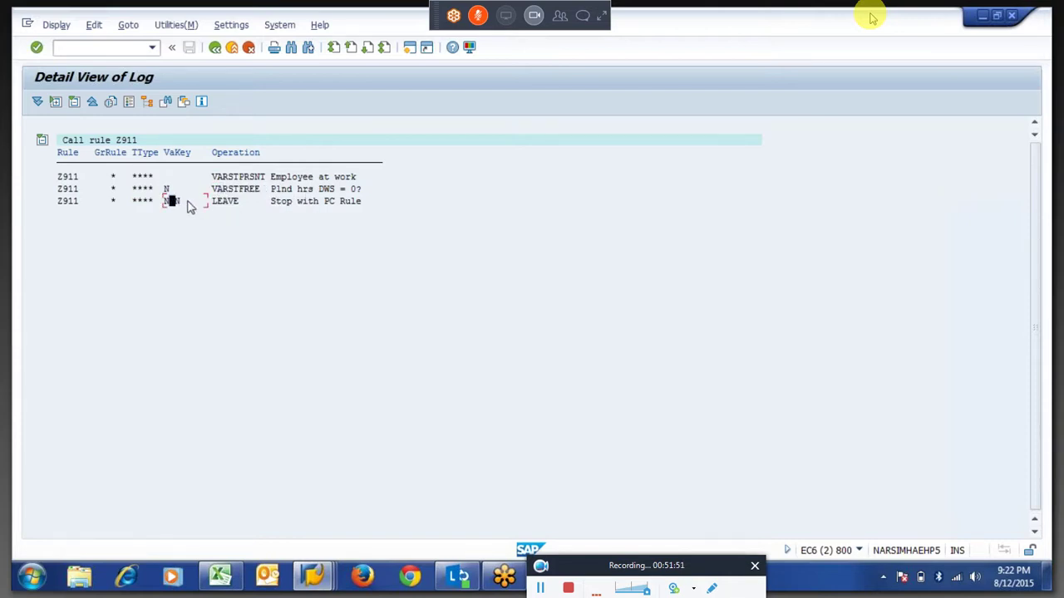
pyautogui.moveTo(209, 210); pyautogui.dragTo(306, 212)
pyautogui.click(216, 52)
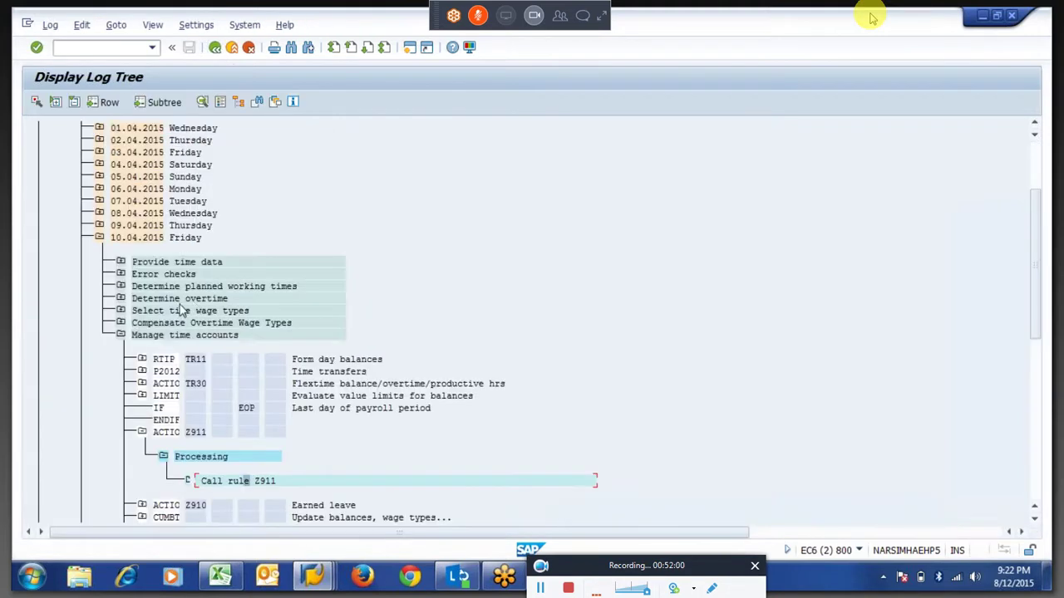
pyautogui.click(120, 335)
pyautogui.click(99, 237)
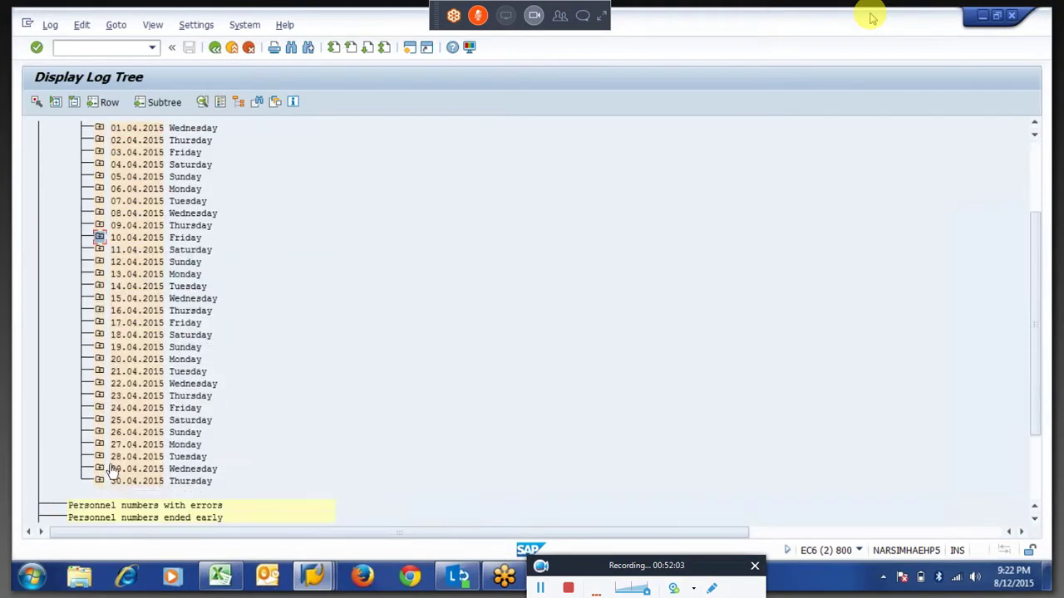
# Reopen the CUMBT output table SALDO for 30.04.2015 and copy the hours value of time type Z902, Presnt days.
pyautogui.click(99, 481)
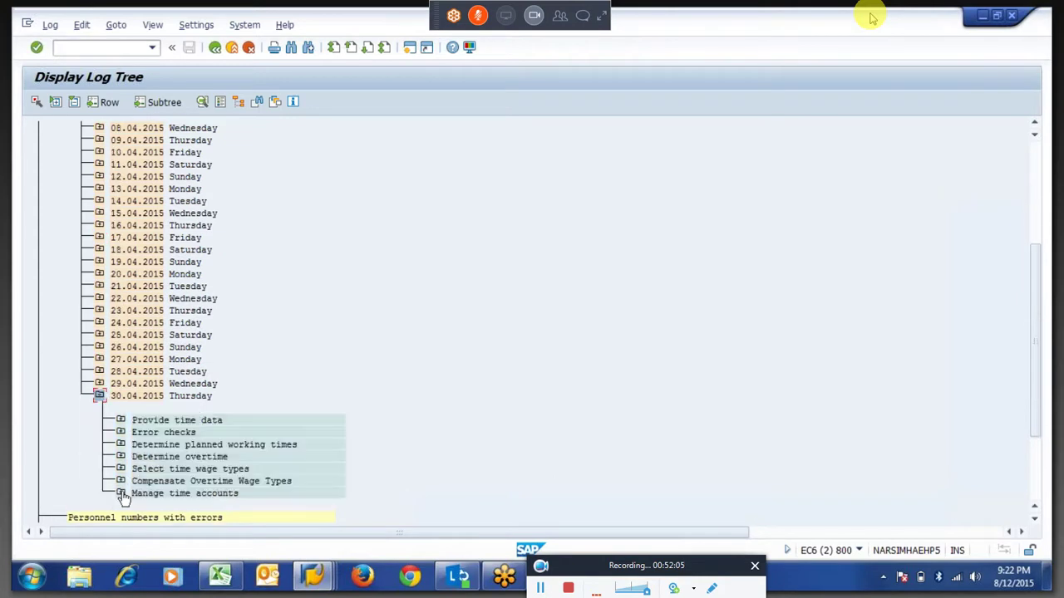
pyautogui.click(120, 494)
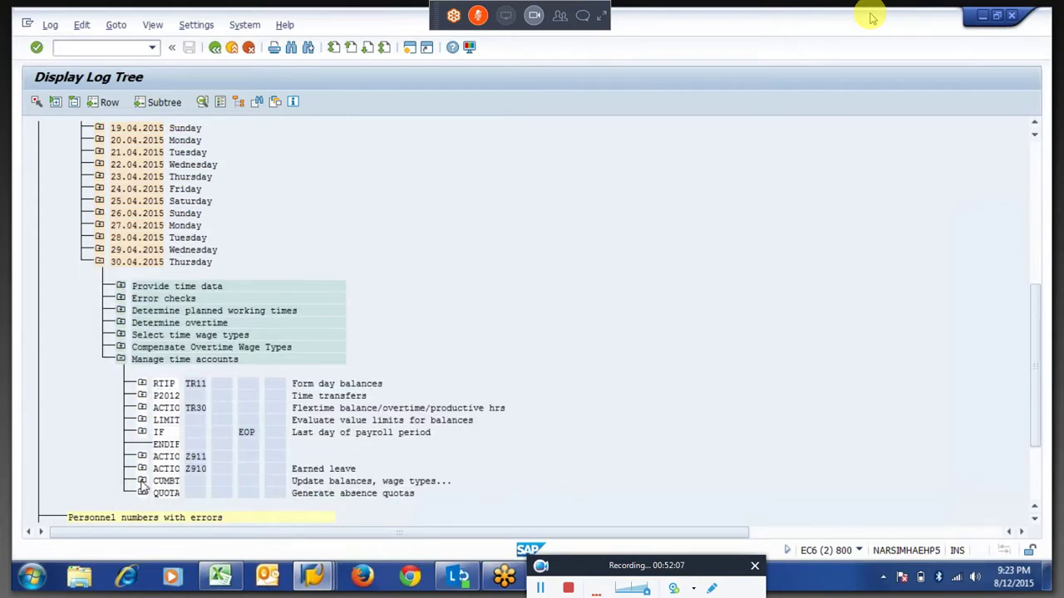
pyautogui.click(141, 477)
pyautogui.click(163, 419)
pyautogui.doubleClick(208, 457)
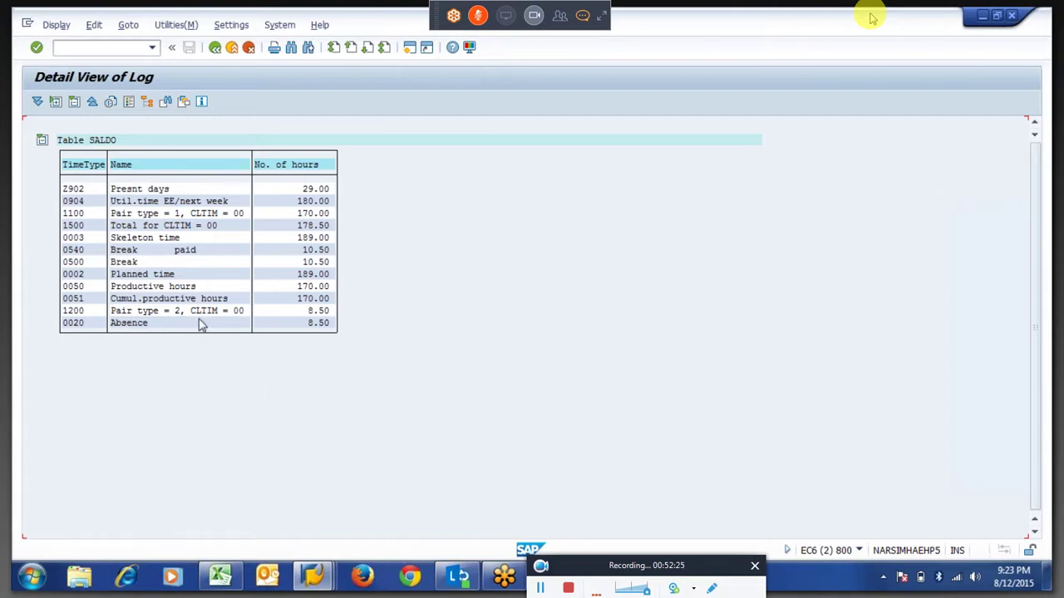
pyautogui.moveTo(65, 189); pyautogui.dragTo(90, 191)
pyautogui.moveTo(301, 189); pyautogui.dragTo(343, 199)
pyautogui.hotkey('ctrl', 'c')
# Switch to the Excel worksheet to review the present-days proration example, and return to the SALDO log detail.
pyautogui.moveTo(222, 579)
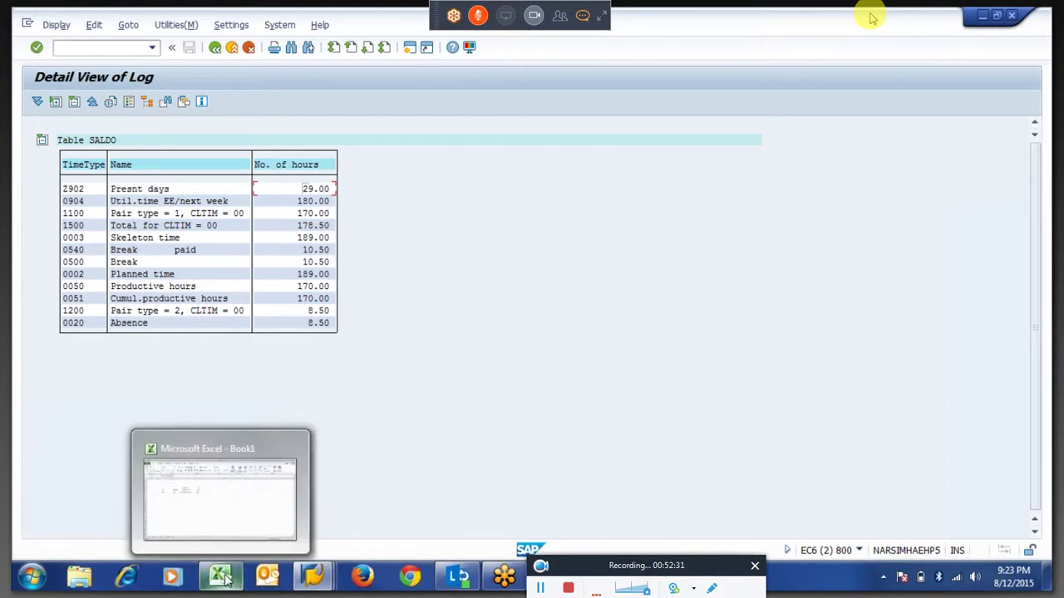
pyautogui.click(223, 579)
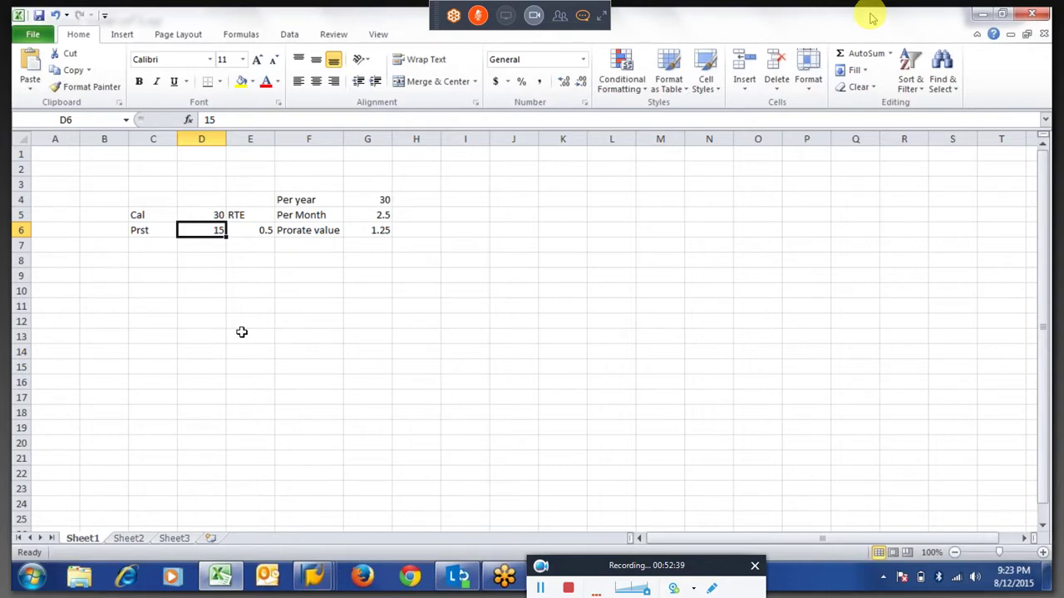
pyautogui.click(312, 585)
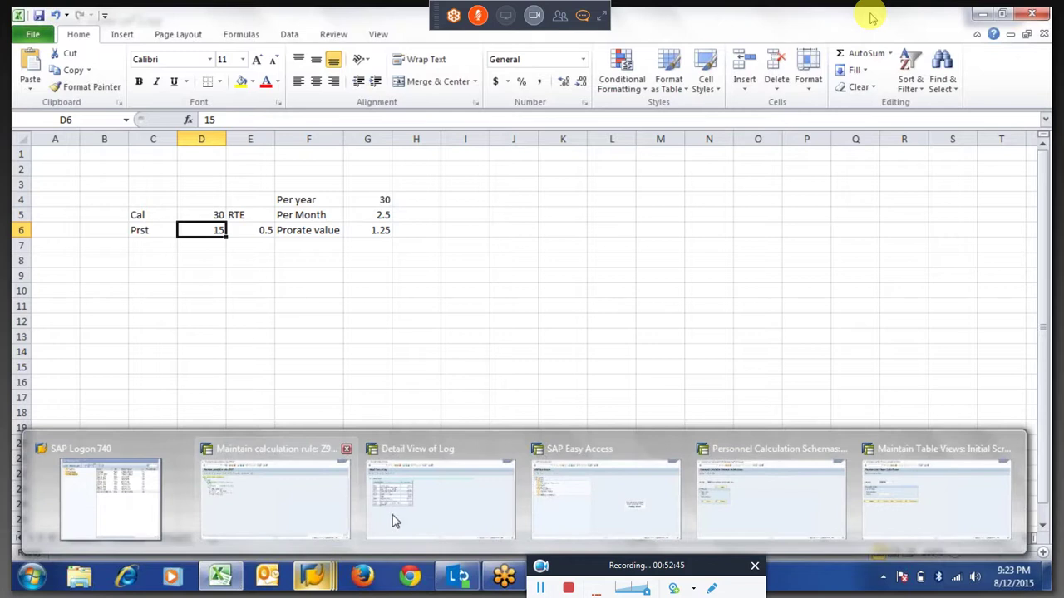
pyautogui.moveTo(394, 520)
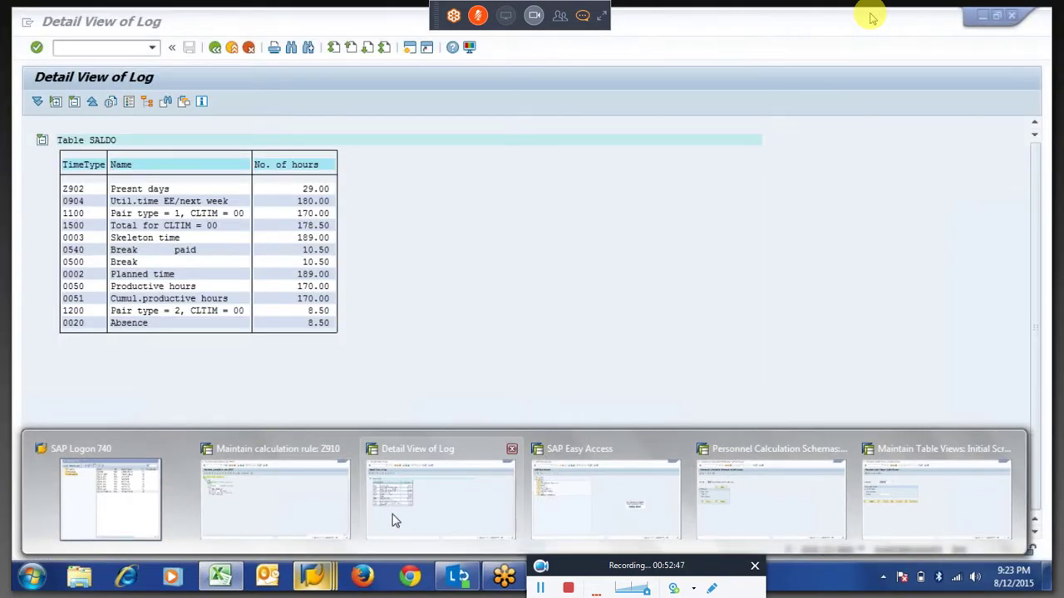
pyautogui.click(395, 521)
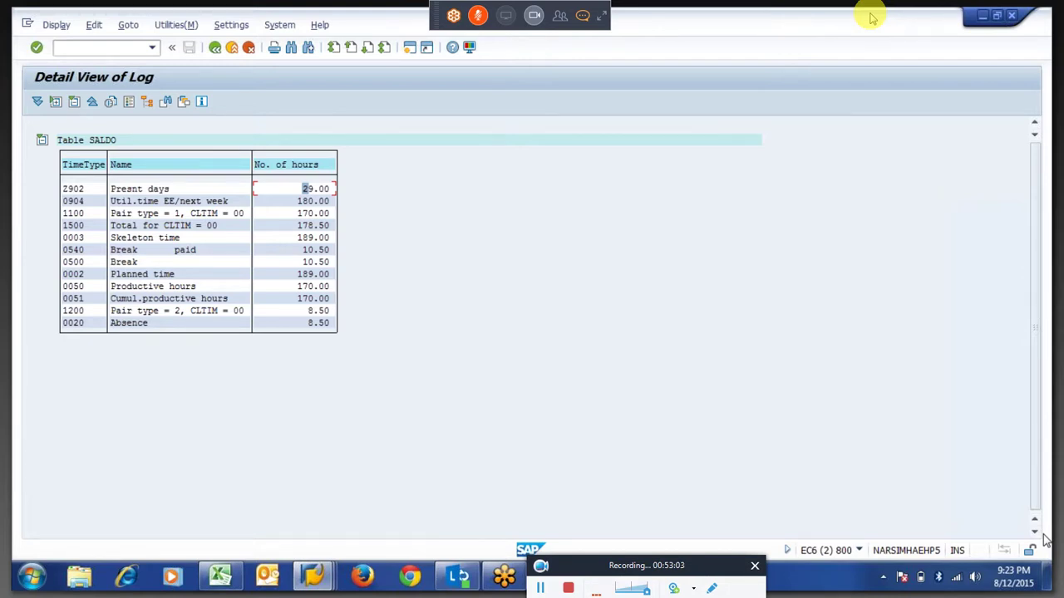
pyautogui.click(581, 17)
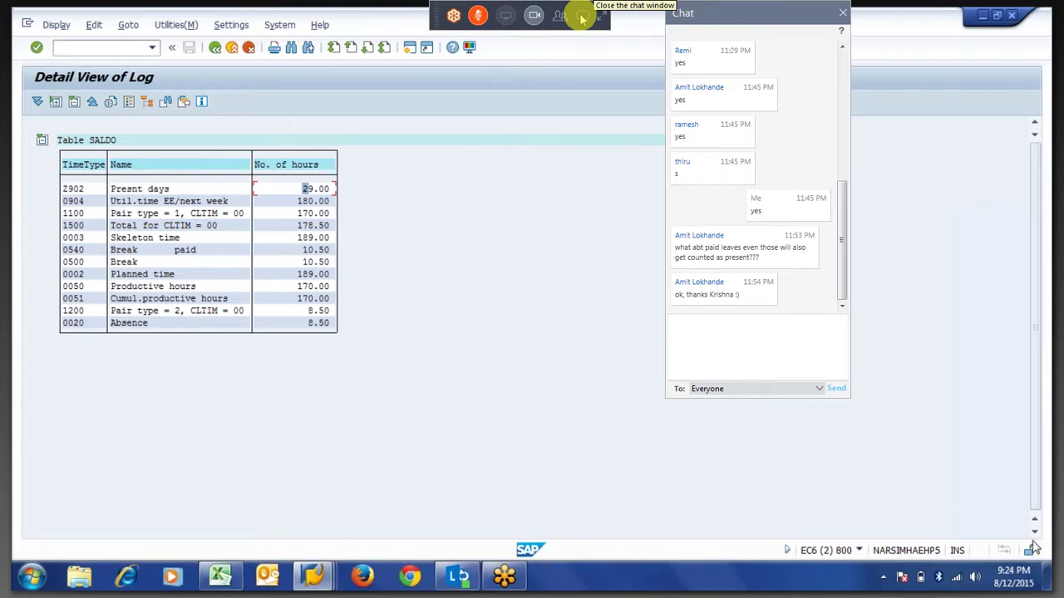
pyautogui.click(581, 17)
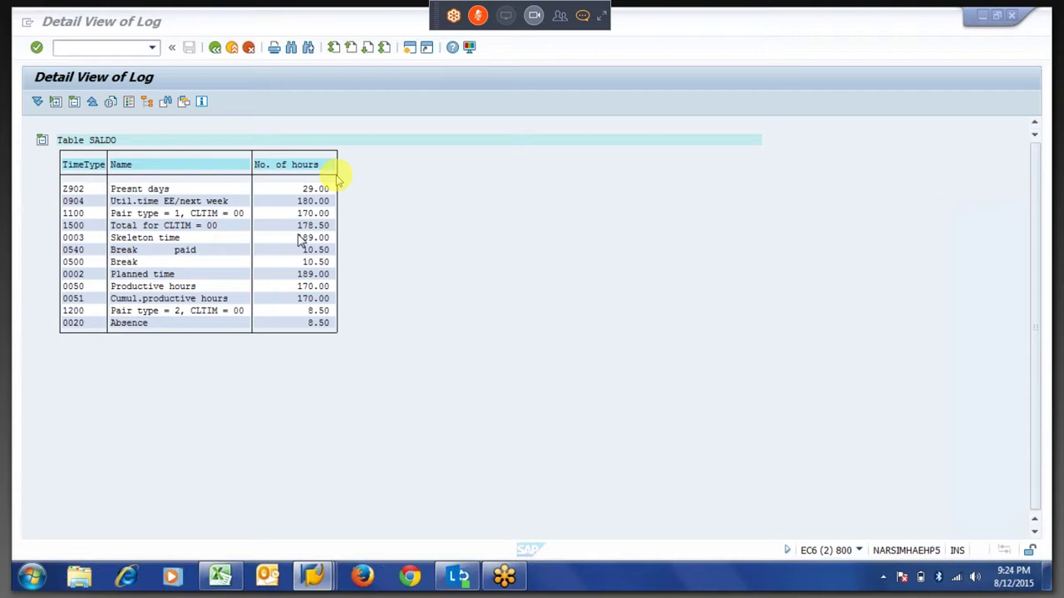
# Return to the log tree and collapse the CUMBT output and function nodes under 30.04.2015.
pyautogui.click(215, 48)
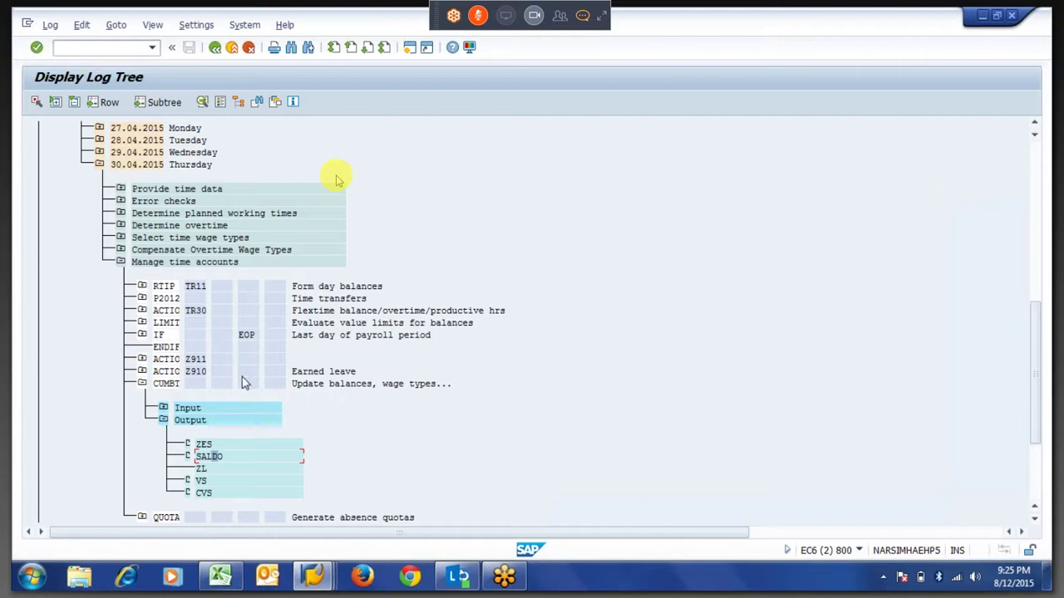
pyautogui.click(164, 421)
pyautogui.click(142, 383)
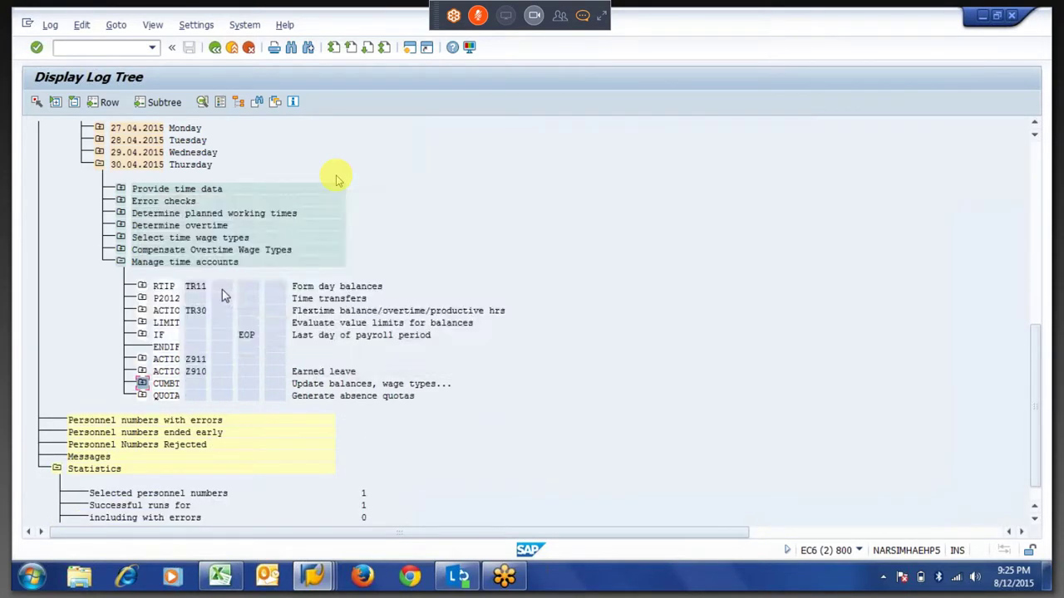
# Leave the schema screen in the other session, run transaction PE02 and open rule Z911 for change.
pyautogui.hotkey('alt', 'Tab')
pyautogui.hotkey('alt', 'Tab')
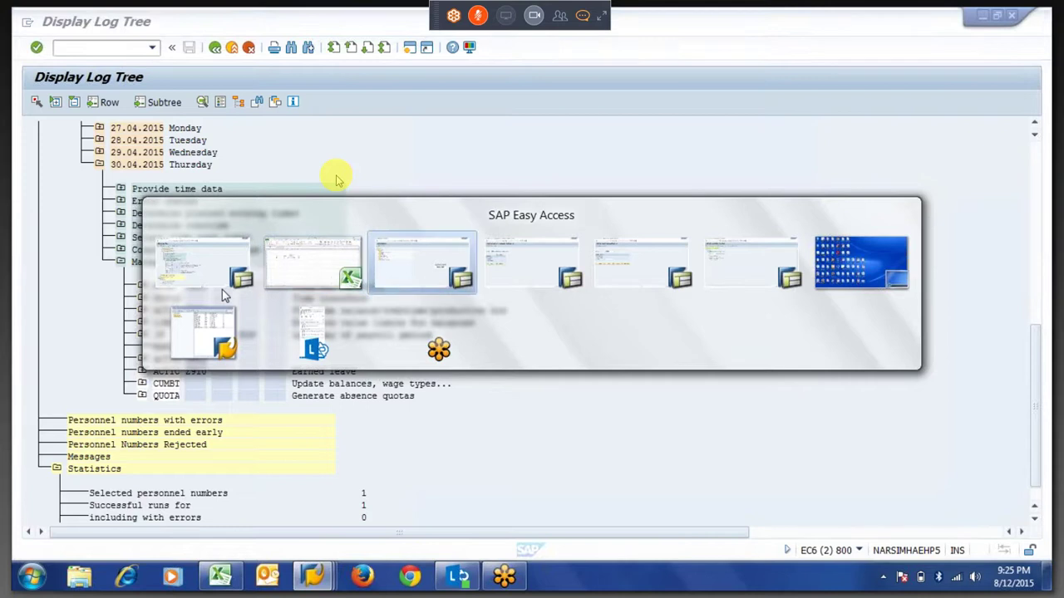
pyautogui.moveTo(312, 580)
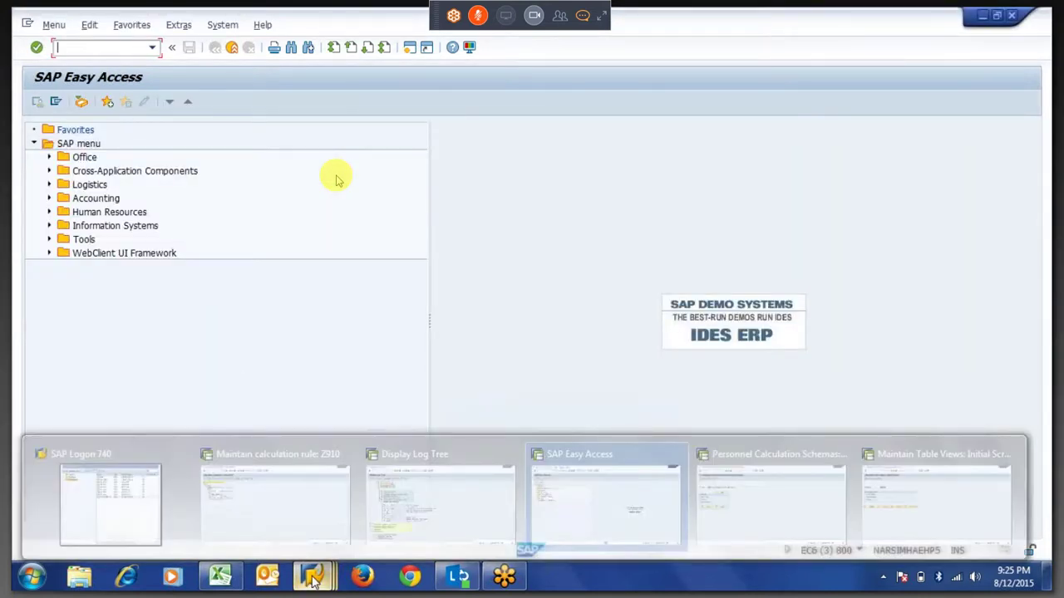
pyautogui.moveTo(295, 516)
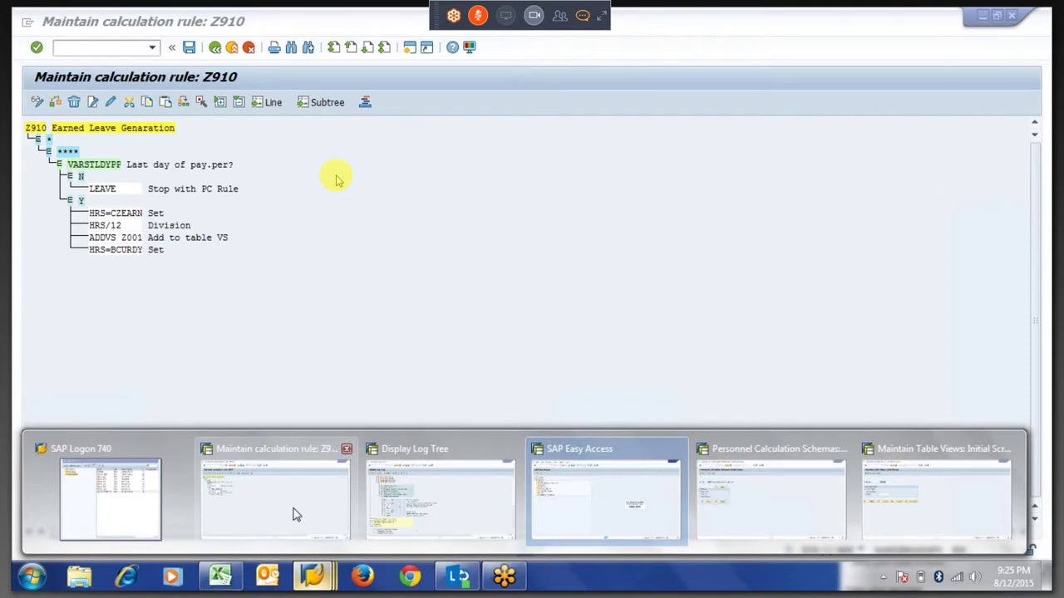
pyautogui.moveTo(413, 503)
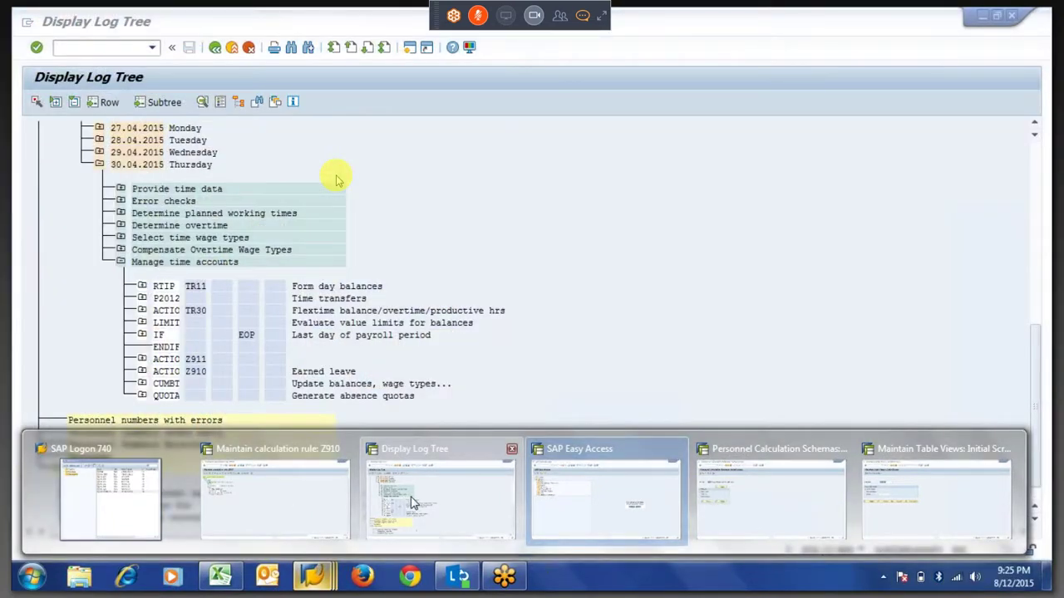
pyautogui.click(771, 499)
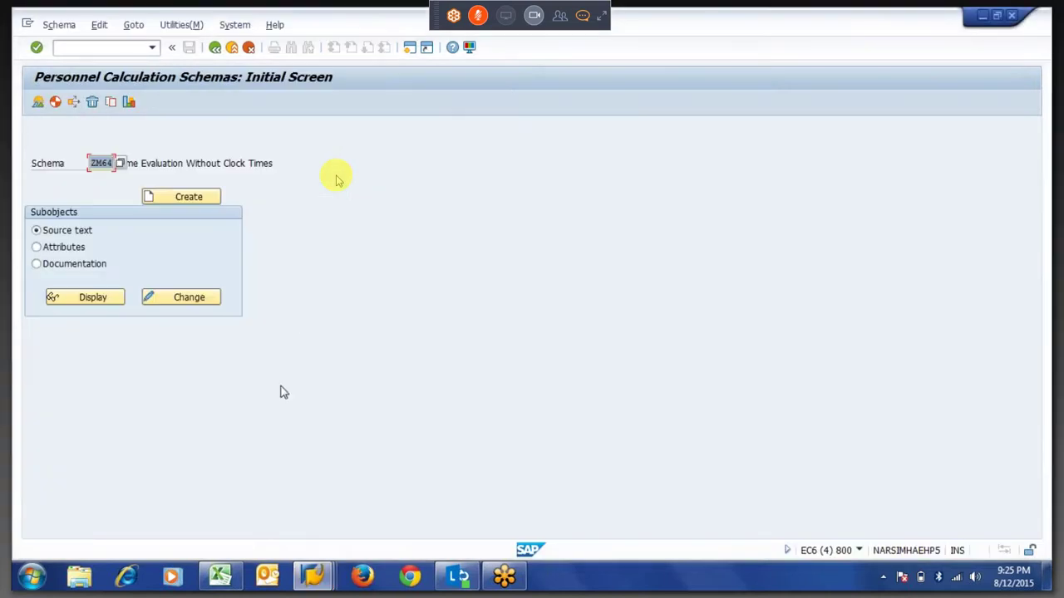
pyautogui.press('F3')
pyautogui.write('pe0')
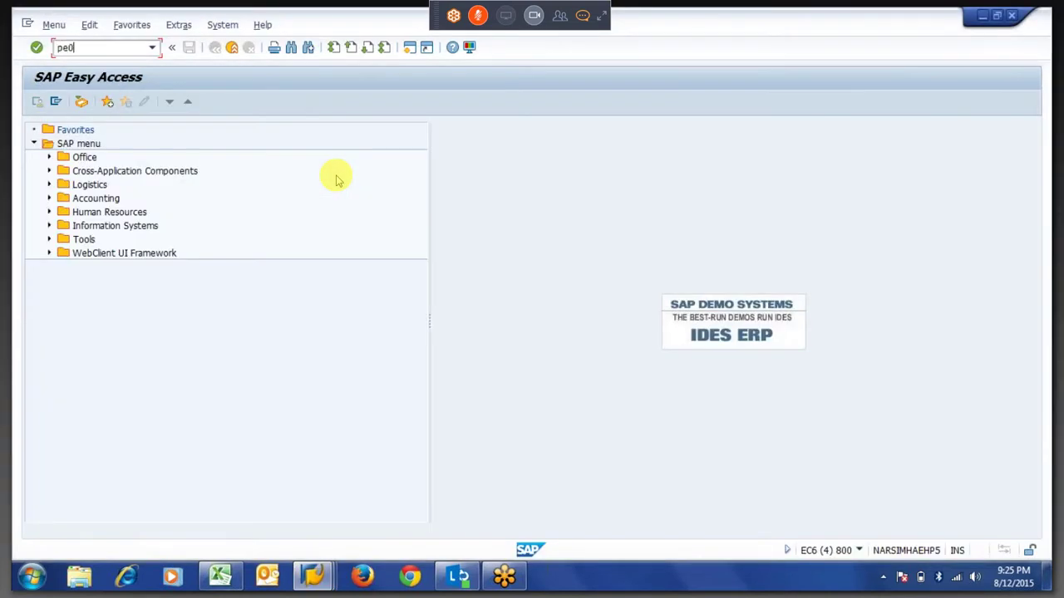
pyautogui.write('2')
pyautogui.press('Return')
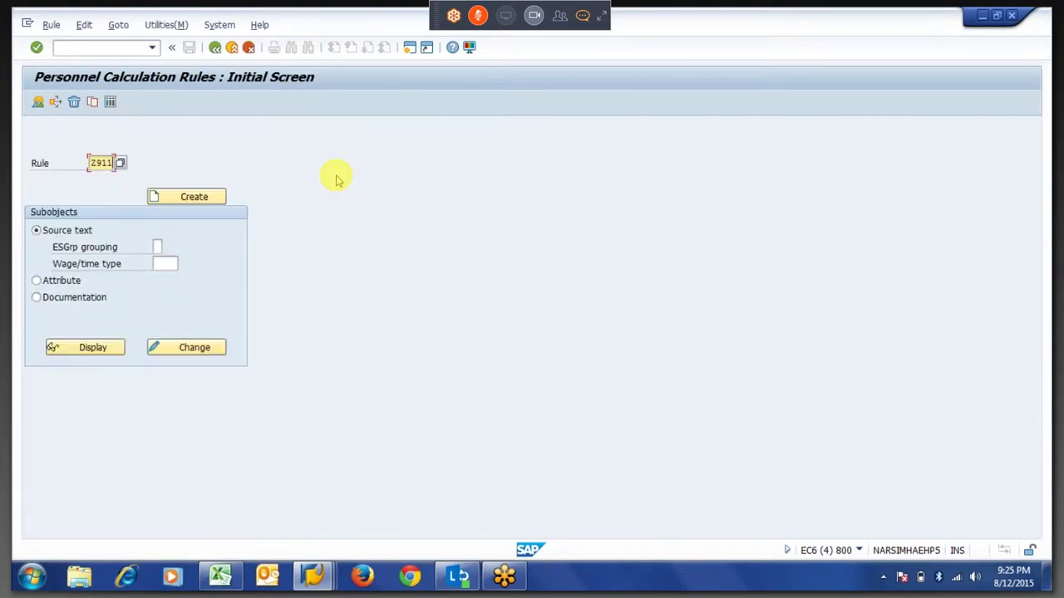
pyautogui.click(206, 353)
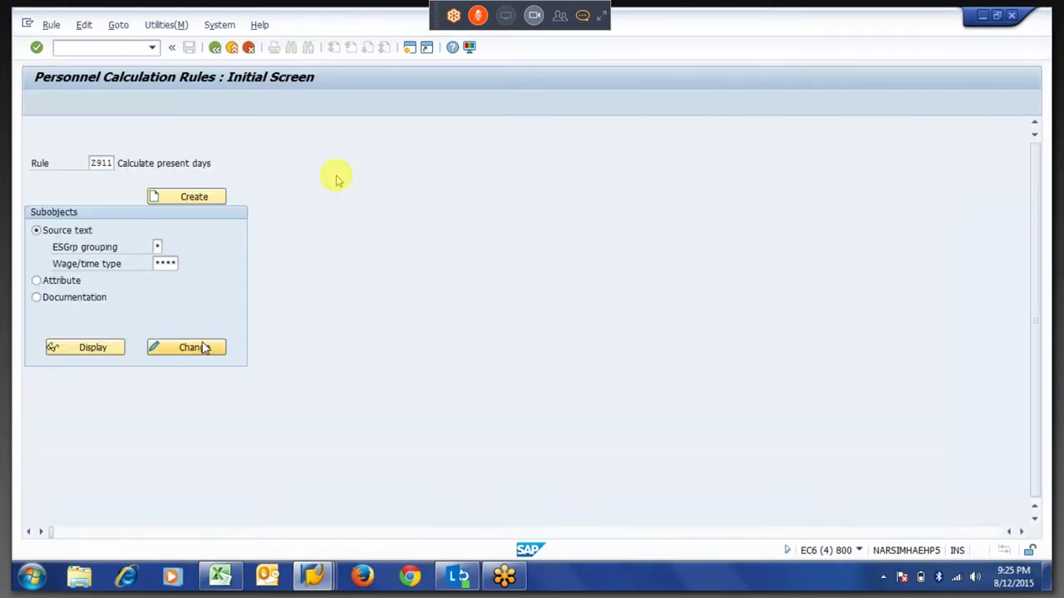
# Examine the VARSTPRSNT and VARSTFREE decisions in rule Z911, including the operations HRS=1 and ADDMBZ902 under their Y branches.
pyautogui.click(120, 191)
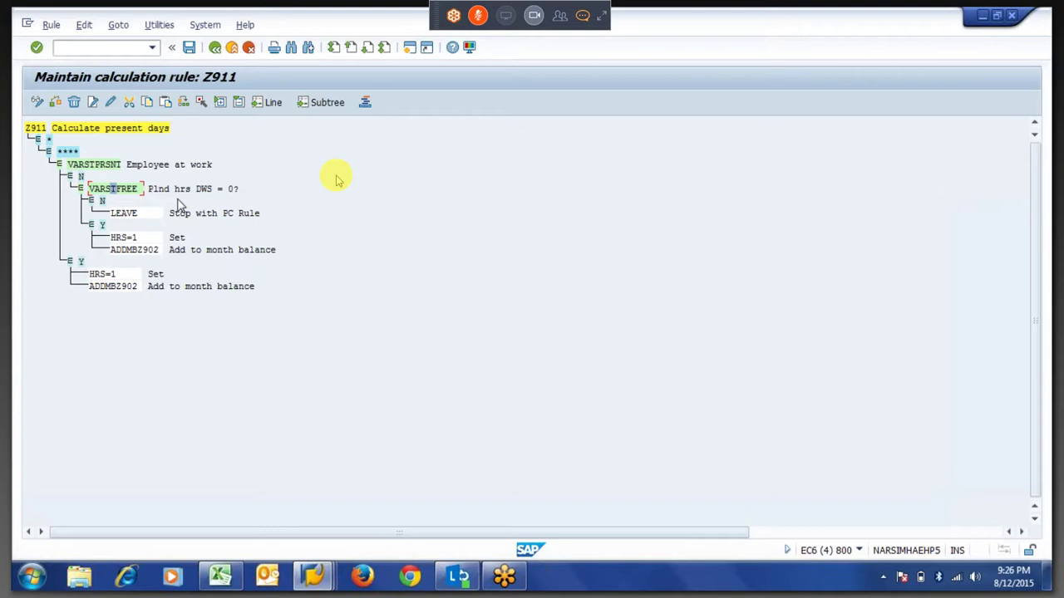
pyautogui.click(102, 201)
pyautogui.click(77, 166)
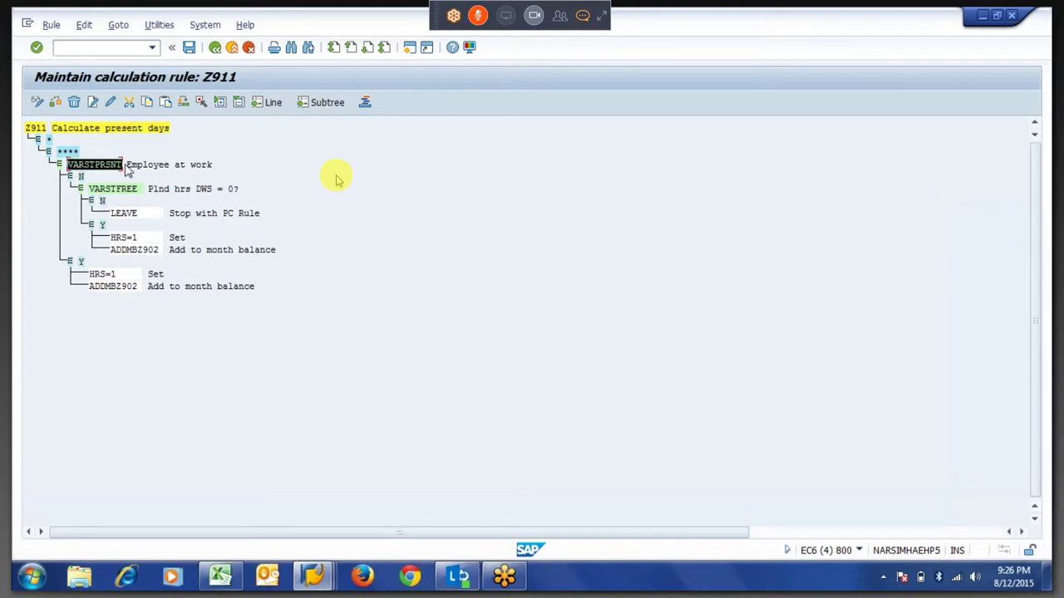
pyautogui.click(108, 287)
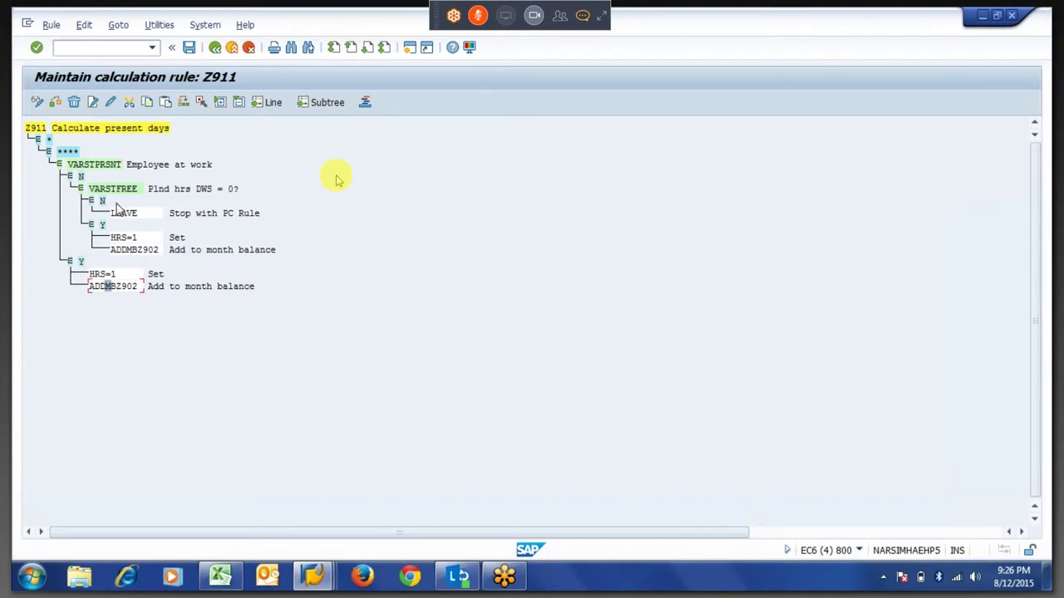
pyautogui.click(93, 188)
pyautogui.moveTo(92, 190); pyautogui.dragTo(140, 191)
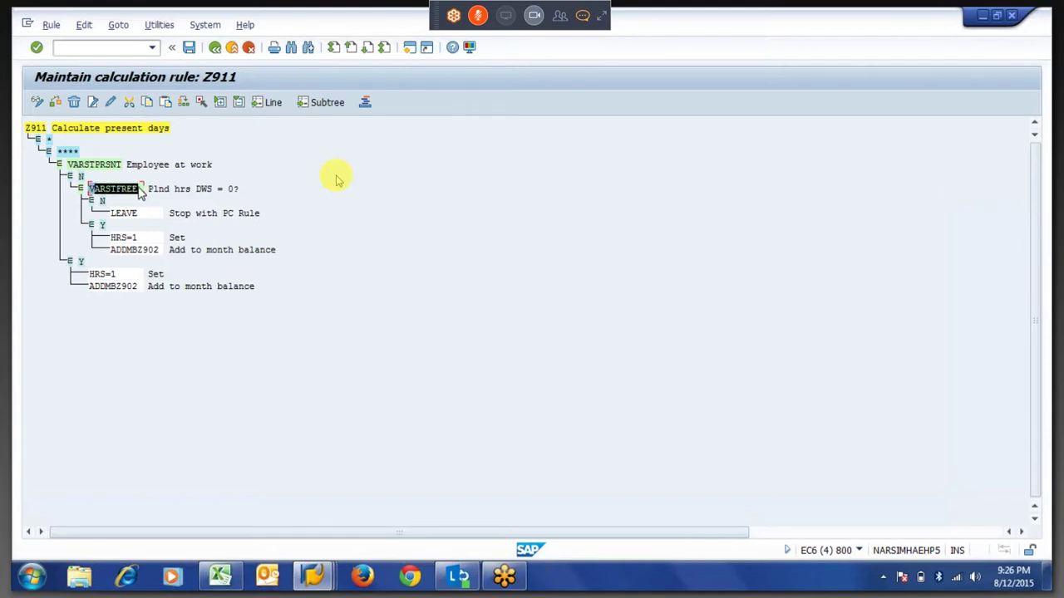
pyautogui.click(102, 225)
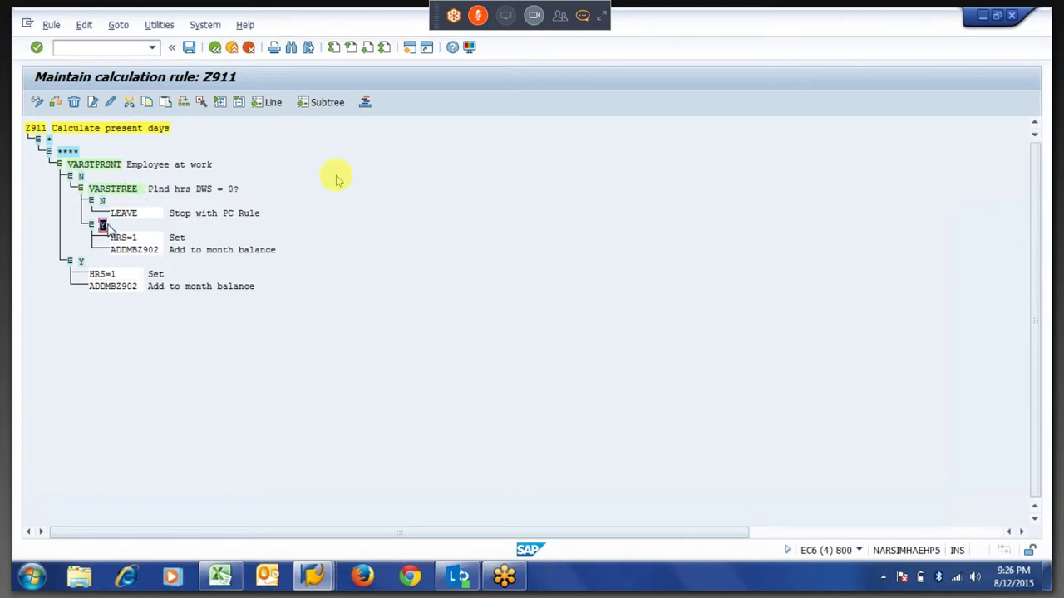
pyautogui.click(114, 238)
# Replace LEAVE under the N branch of VARSTFREE with the public holiday class query VARSTHOLCL on a sub-level.
pyautogui.click(122, 214)
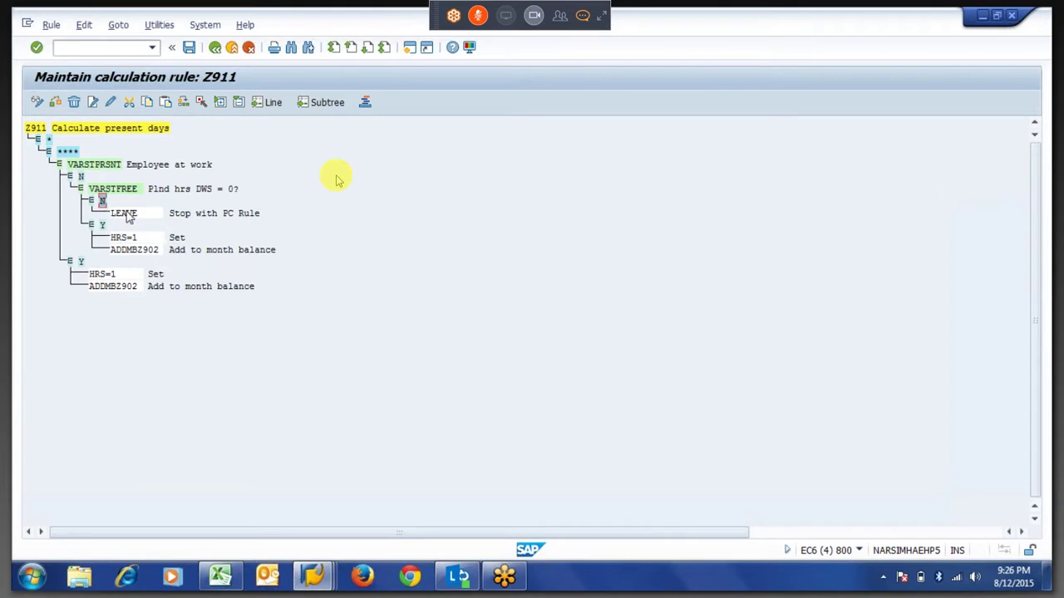
pyautogui.click(74, 102)
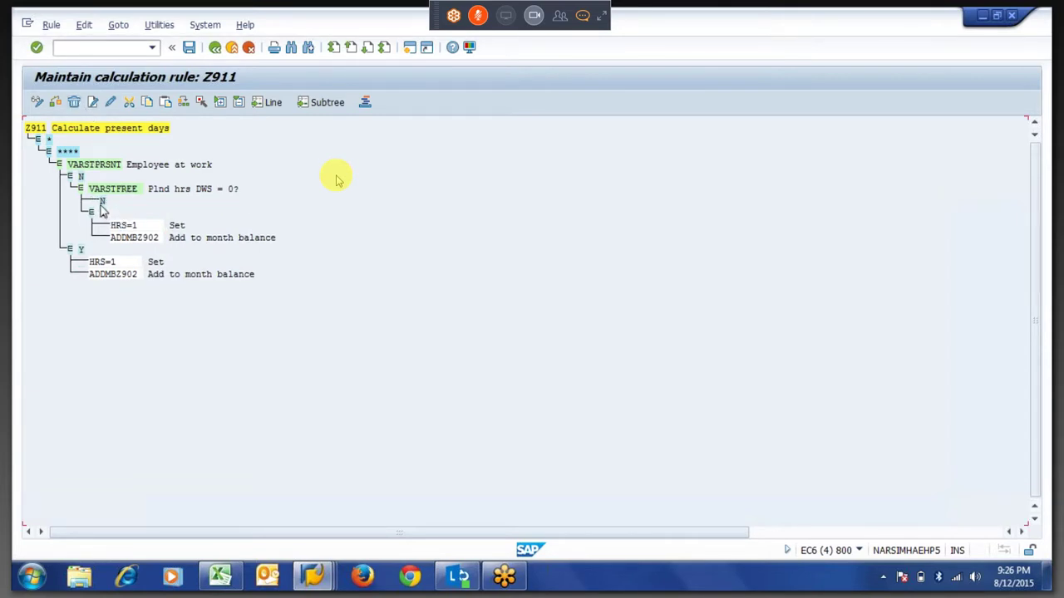
pyautogui.click(91, 102)
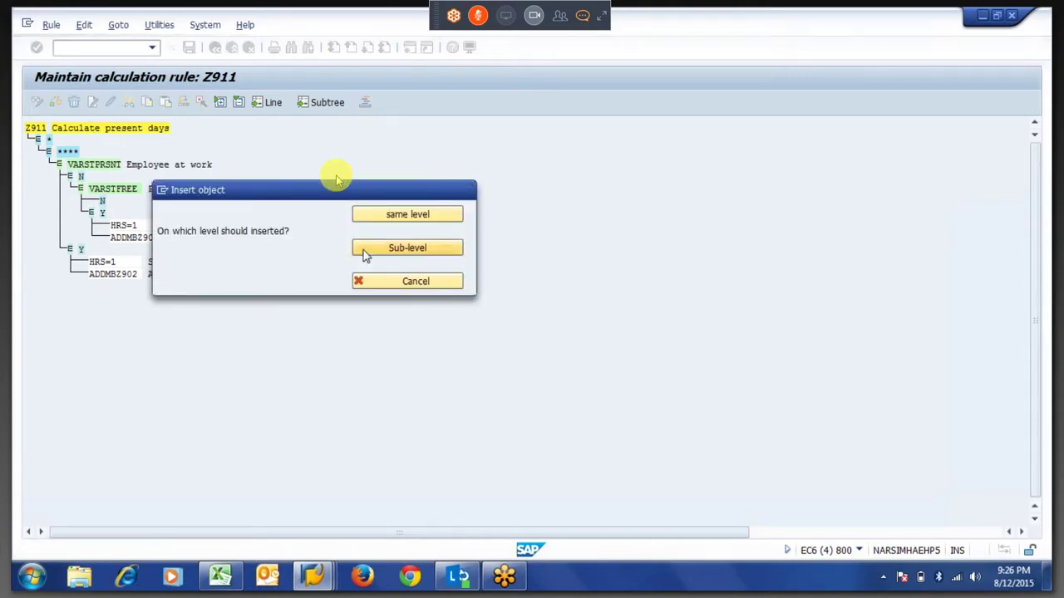
pyautogui.click(367, 252)
pyautogui.write('vars')
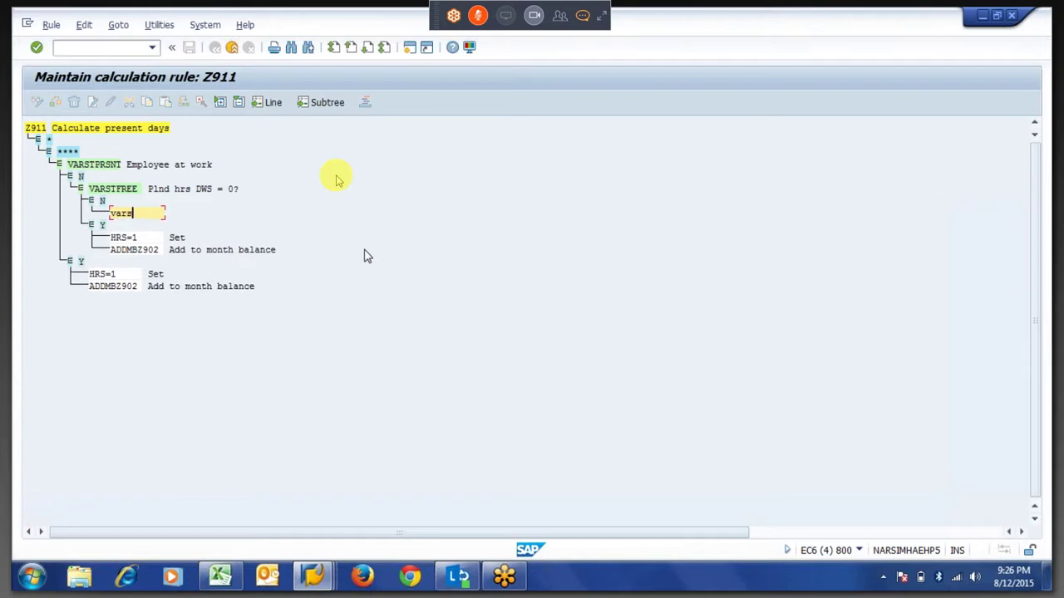
pyautogui.write('tholcl')
pyautogui.press('Return')
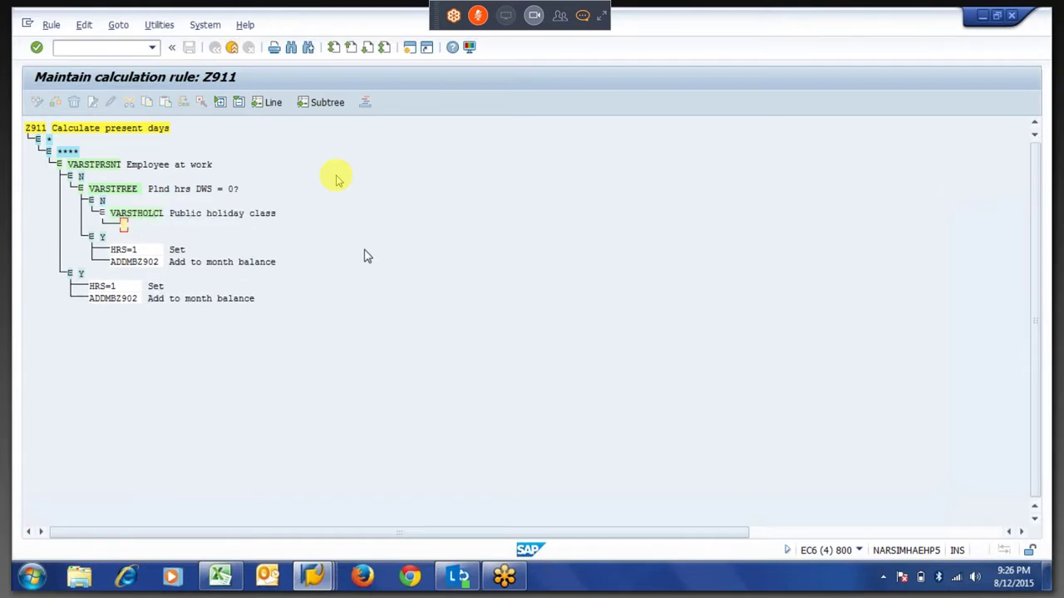
# Add the decision keys *, 1, 2, 3, 4, 5 and 6 under VARSTHOLCL and end the entry.
pyautogui.write('*')
pyautogui.press('Return')
pyautogui.write('1')
pyautogui.press('Return')
pyautogui.write('2')
pyautogui.press('Return')
pyautogui.write('3')
pyautogui.press('Return')
pyautogui.write('4')
pyautogui.press('Return')
pyautogui.write('5')
pyautogui.press('Return')
pyautogui.write('6')
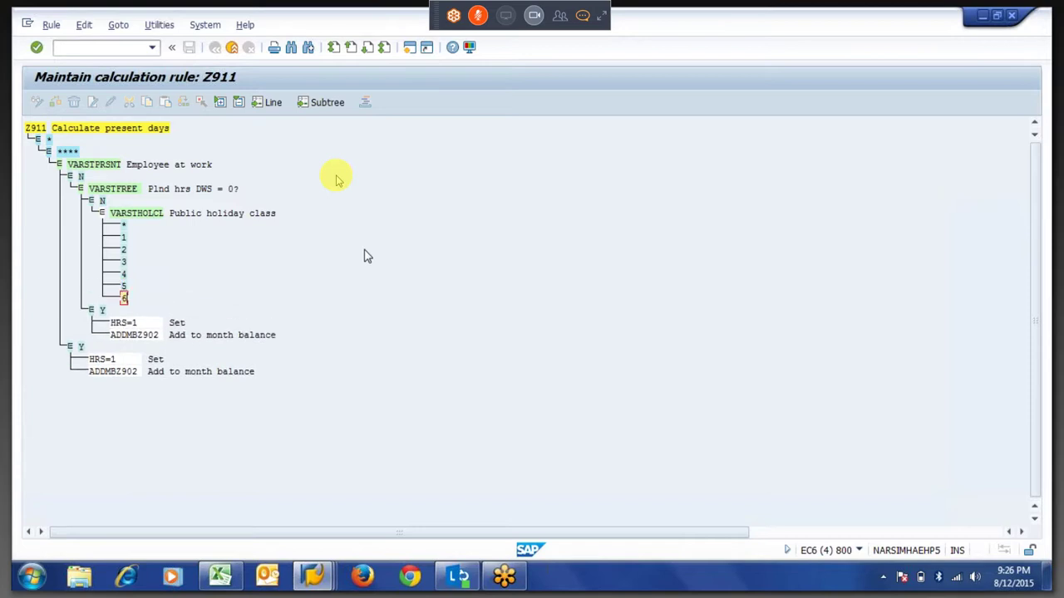
pyautogui.press('Return')
pyautogui.press('Return')
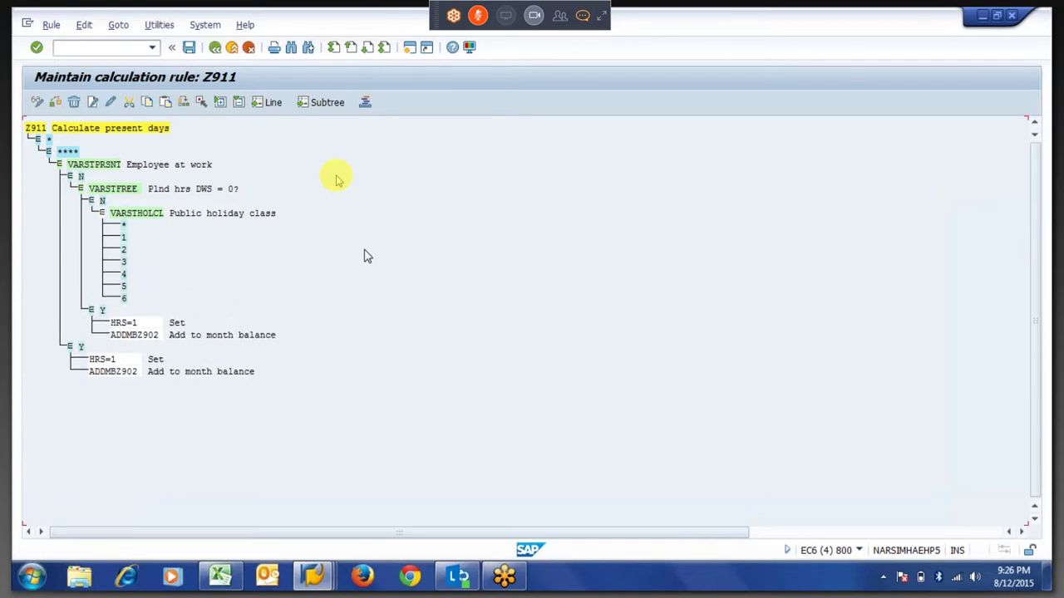
# Review holiday class keys 1 to 6, then delete the VARSTHOLCL query with its keys from the N branch.
pyautogui.click(124, 251)
pyautogui.moveTo(123, 241); pyautogui.dragTo(143, 302)
pyautogui.click(143, 301)
pyautogui.click(74, 102)
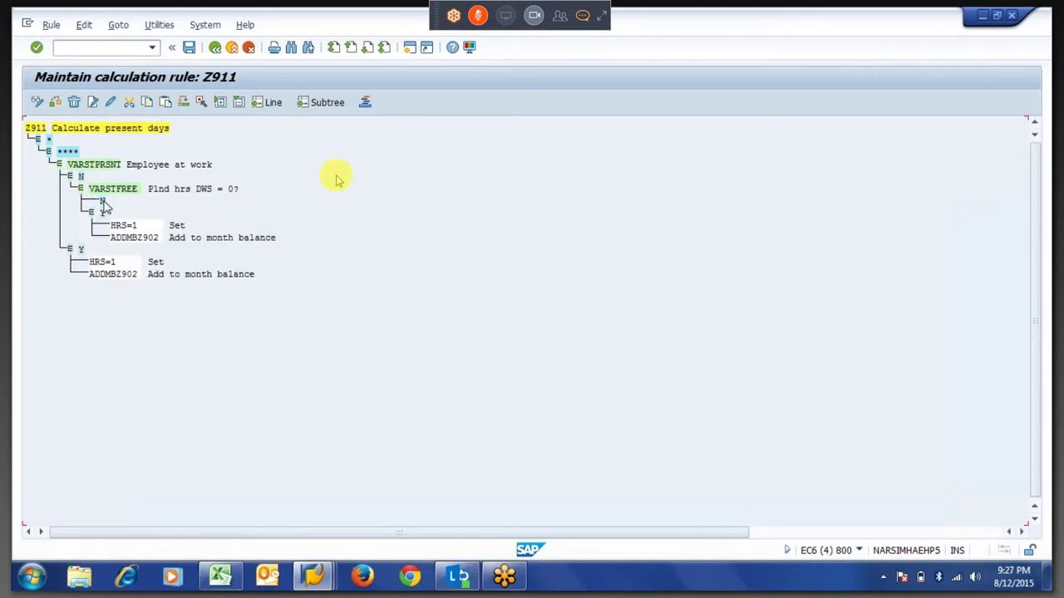
# Insert the operation LEAVE on a sub-level under the N branch of VARSTFREE and save rule Z911.
pyautogui.click(103, 201)
pyautogui.click(93, 102)
pyautogui.click(383, 249)
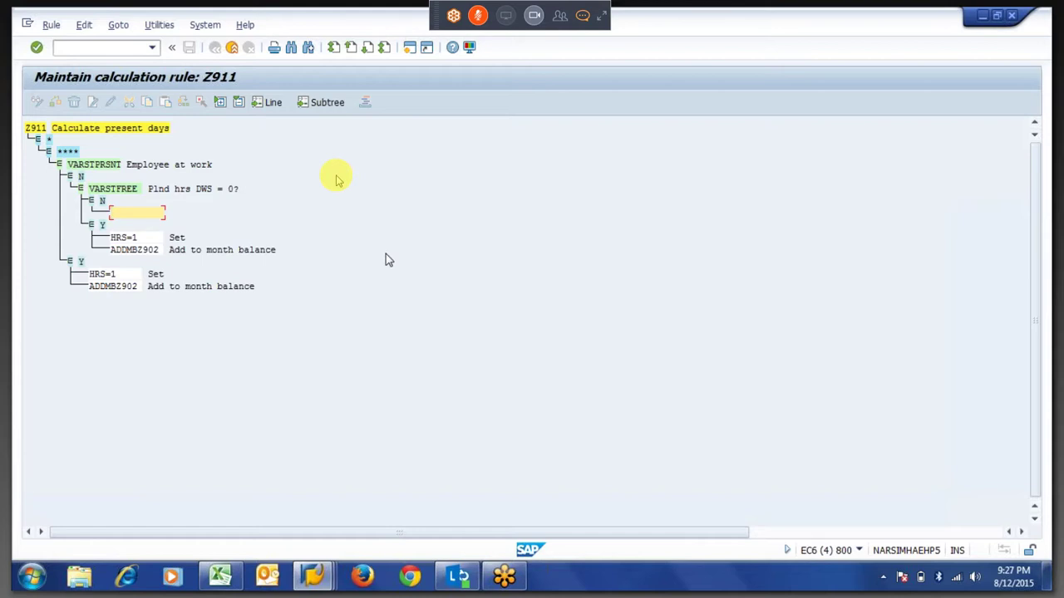
pyautogui.write('lev')
pyautogui.press('BackSpace')
pyautogui.write('ave')
pyautogui.press('Return')
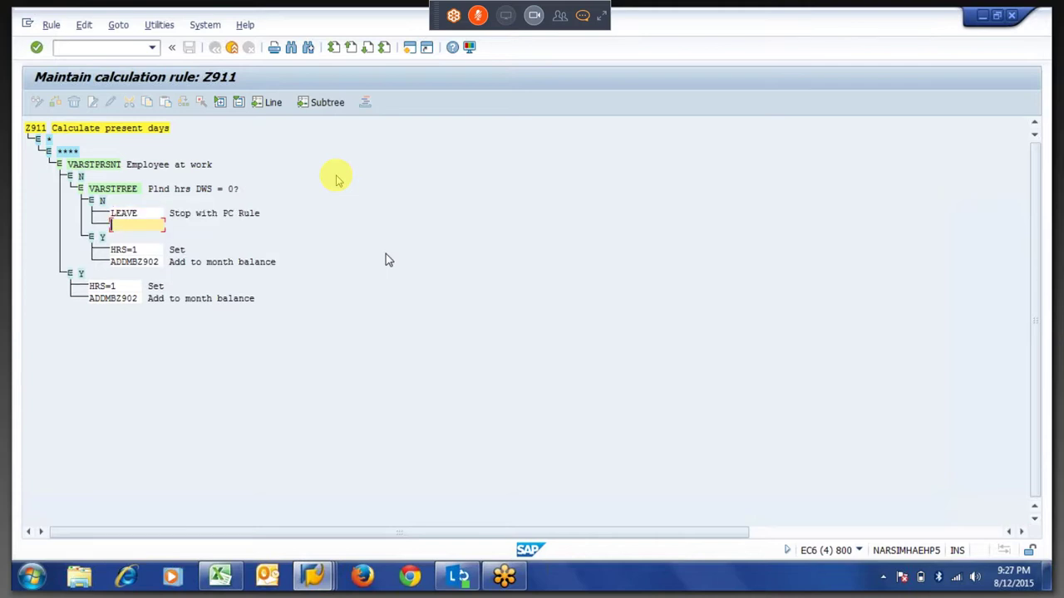
pyautogui.press('Return')
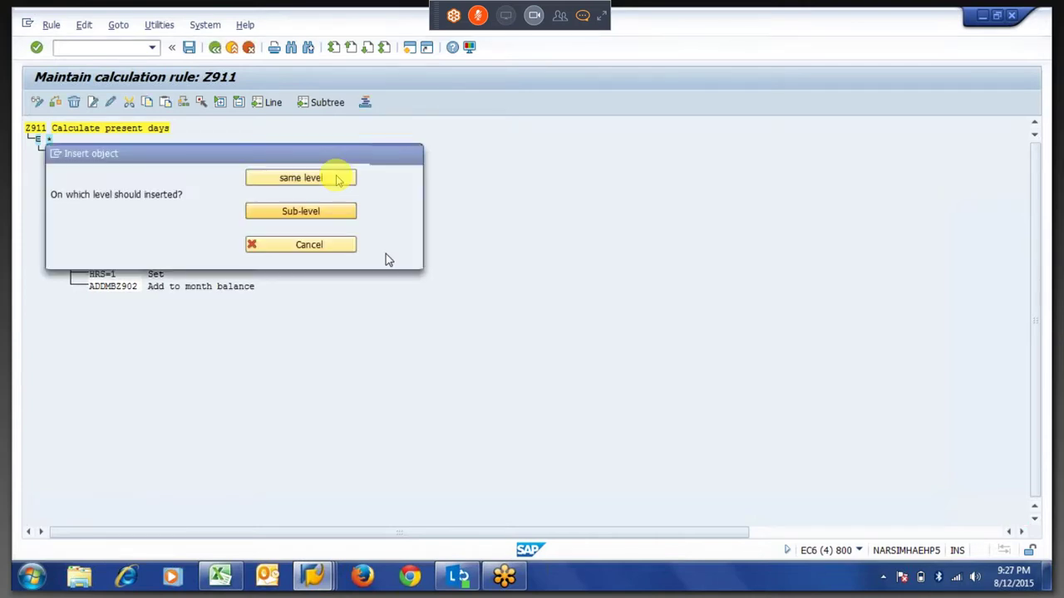
pyautogui.click(339, 175)
pyautogui.press('Return')
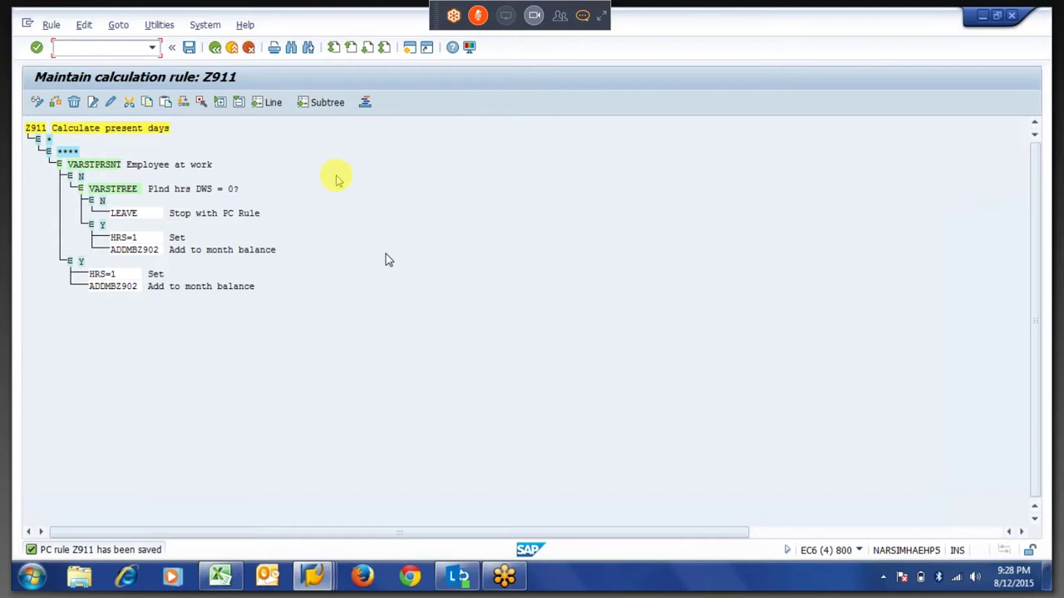
# Examine the N and Y branches of VARSTFREE, and collapse both branches of VARSTPRSNT.
pyautogui.click(101, 225)
pyautogui.click(102, 202)
pyautogui.click(102, 190)
pyautogui.click(237, 189)
pyautogui.click(102, 229)
pyautogui.click(102, 201)
pyautogui.click(71, 178)
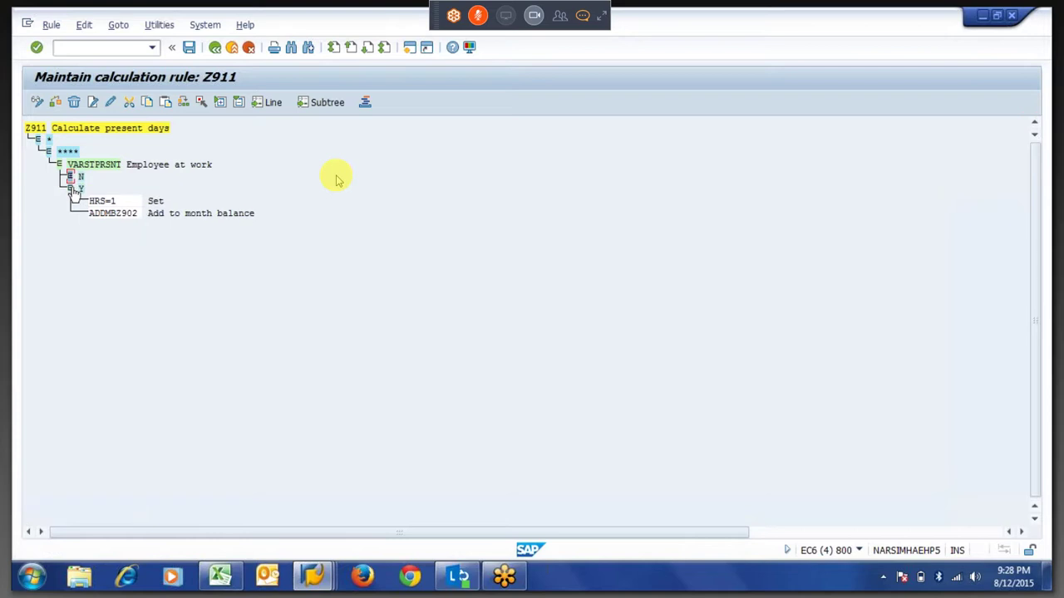
pyautogui.click(72, 189)
# Expand the N branch of VARSTPRSNT down to the VARSTFREE keys, and check the operations in its Y branch.
pyautogui.click(128, 166)
pyautogui.click(135, 170)
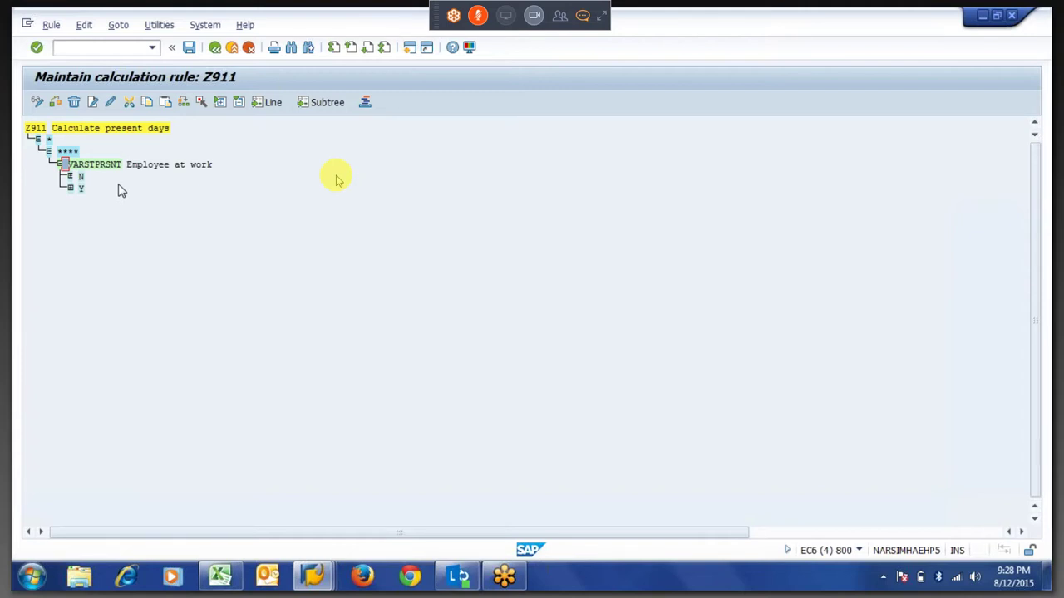
pyautogui.click(71, 178)
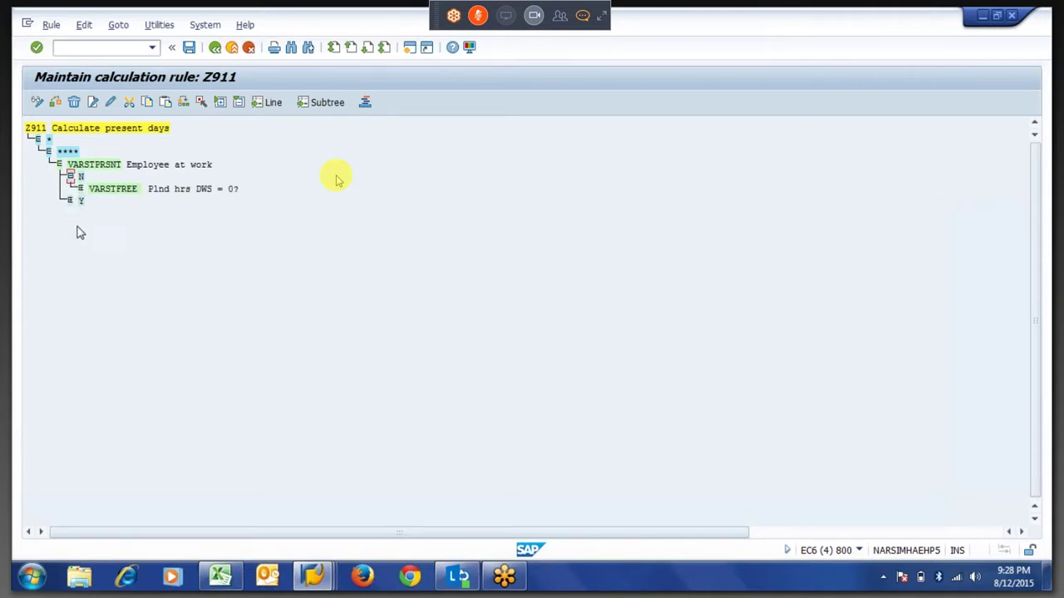
pyautogui.click(70, 202)
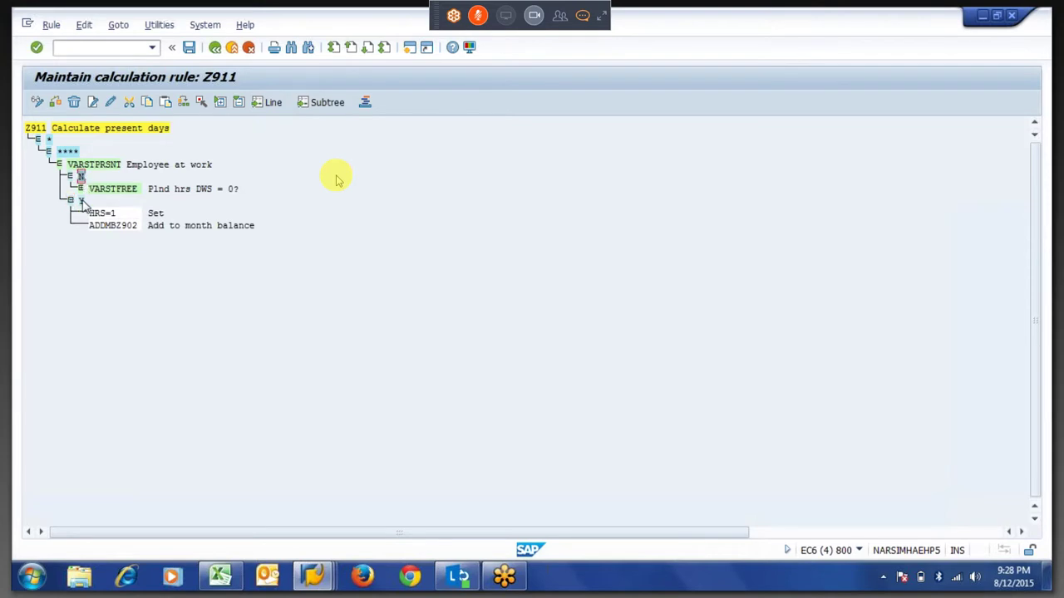
pyautogui.click(71, 202)
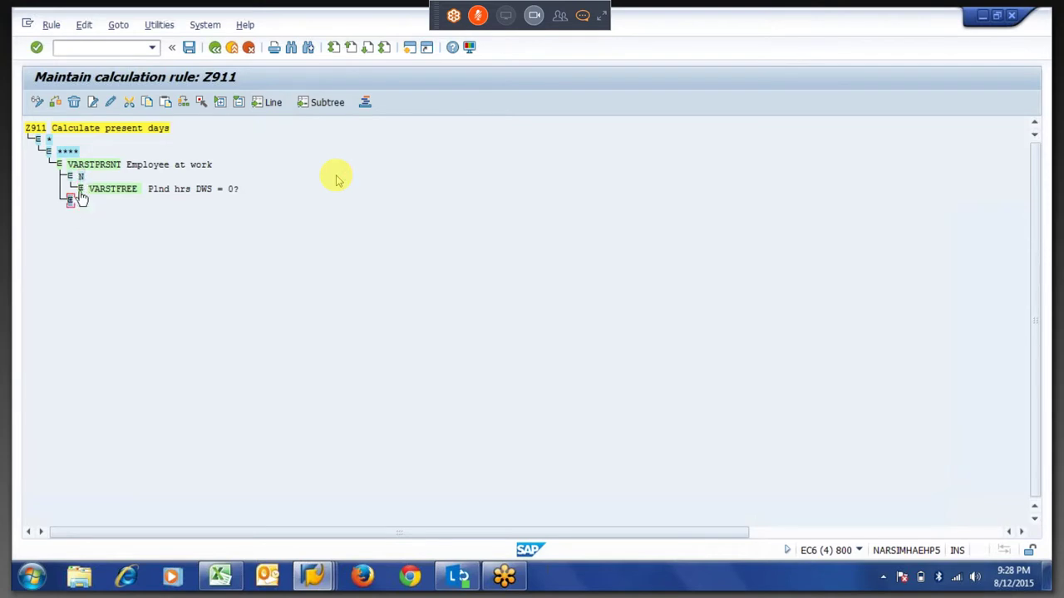
pyautogui.click(80, 190)
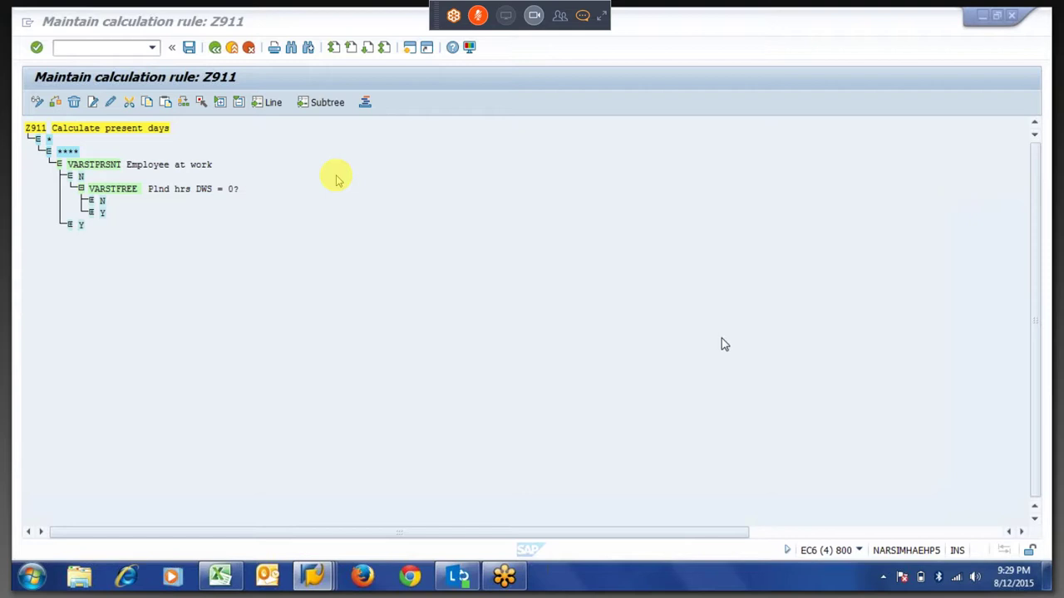
# Read the VARST operation documentation for the status fields such as FREE and PRSNT, and return to rule Z911.
pyautogui.click(96, 169)
pyautogui.doubleClick(133, 189)
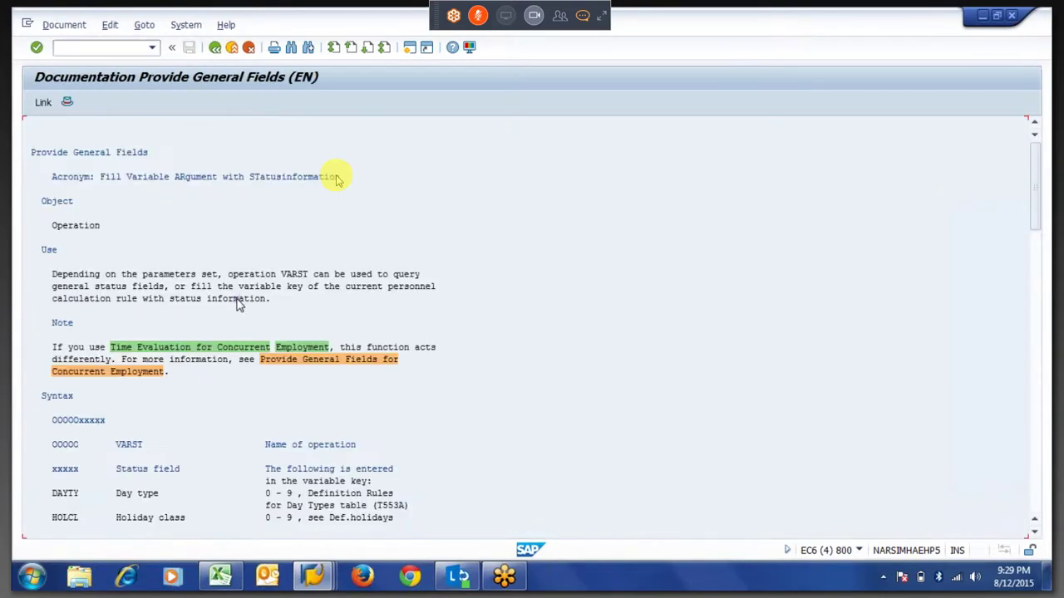
pyautogui.click(238, 304)
pyautogui.scroll(-5, 239, 304)
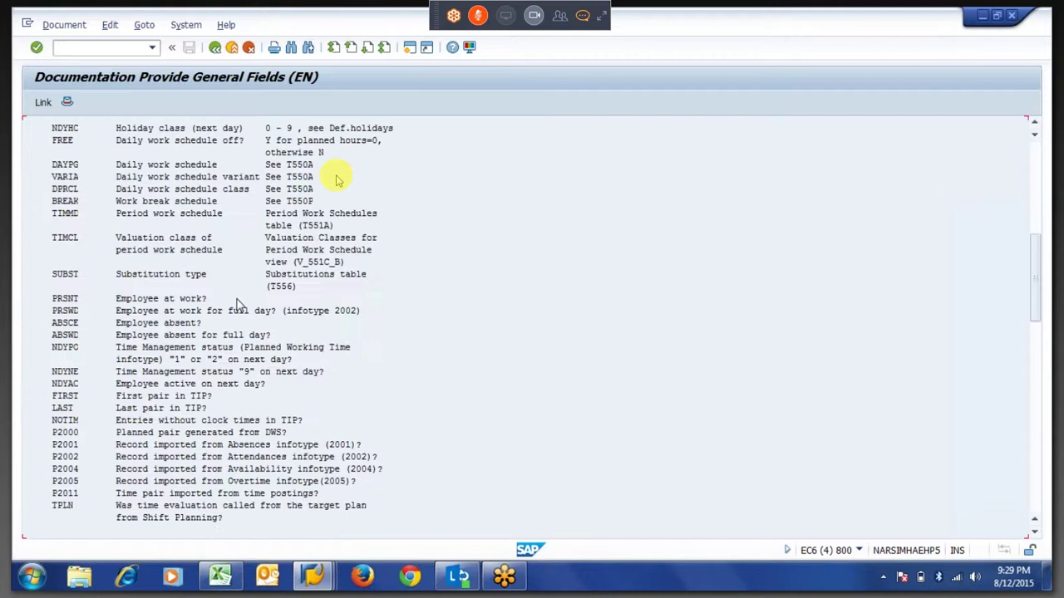
pyautogui.scroll(5, 239, 304)
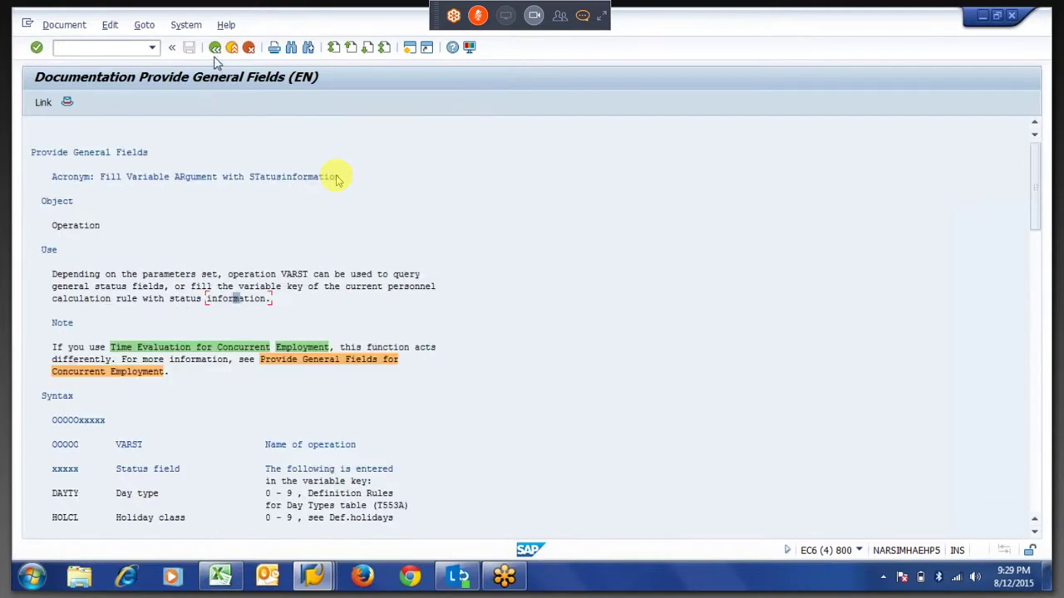
pyautogui.click(248, 251)
pyautogui.click(215, 49)
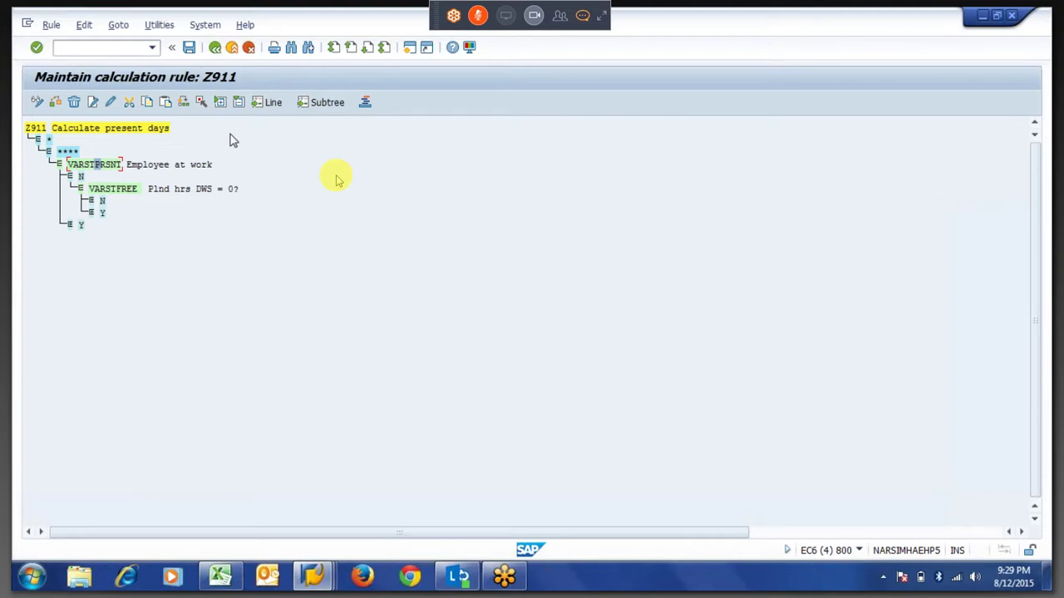
# Save rule Z911 and expand the Y branch of VARSTPRSNT.
pyautogui.doubleClick(125, 165)
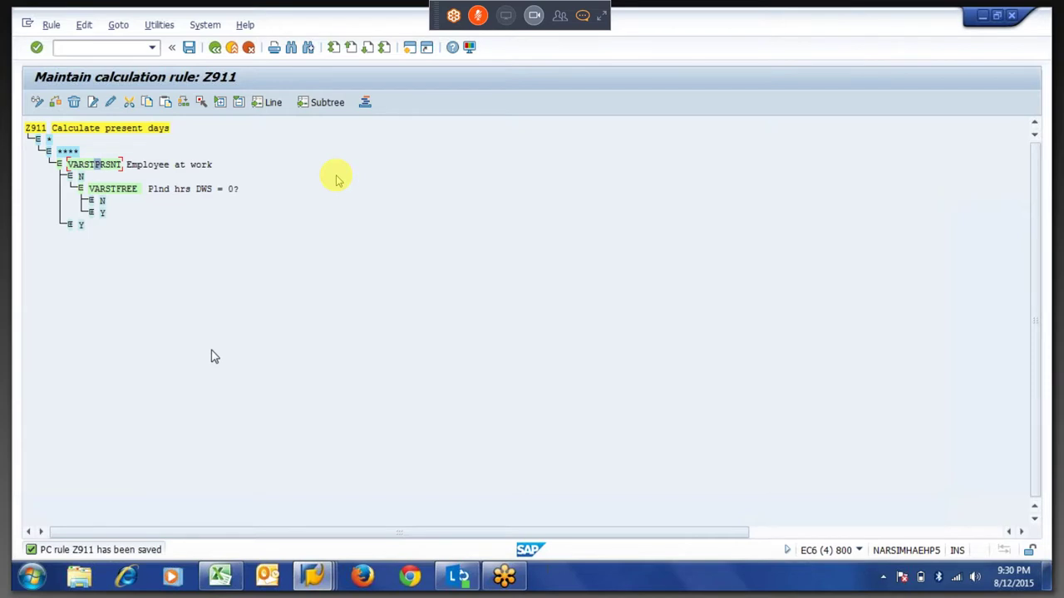
pyautogui.click(73, 226)
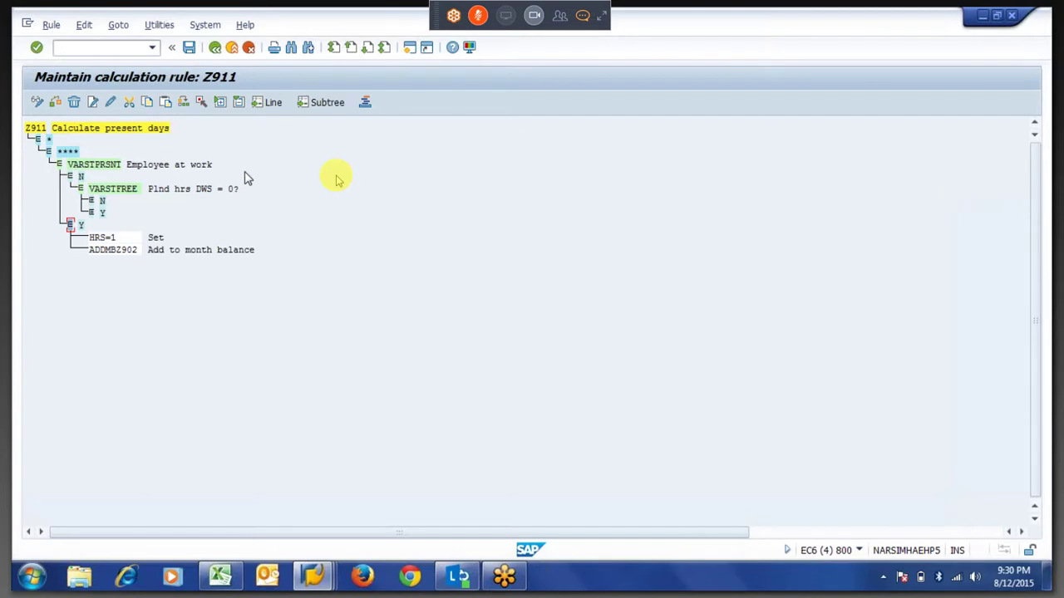
# Switch to the log tree and check the Z902 present days in table SALDO under the CUMBT function for 30.04.2015.
pyautogui.click(311, 578)
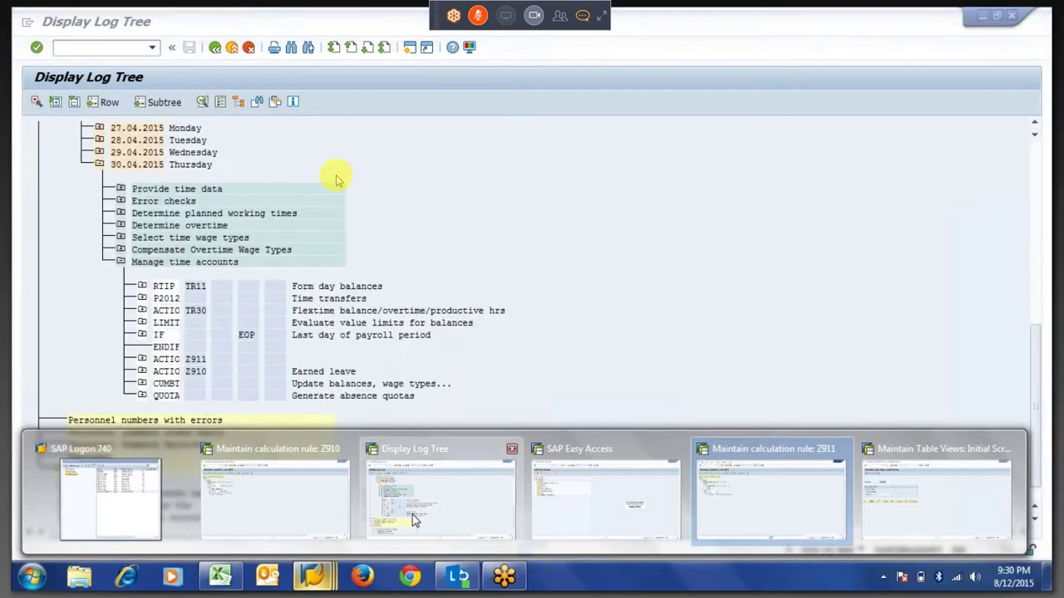
pyautogui.click(412, 515)
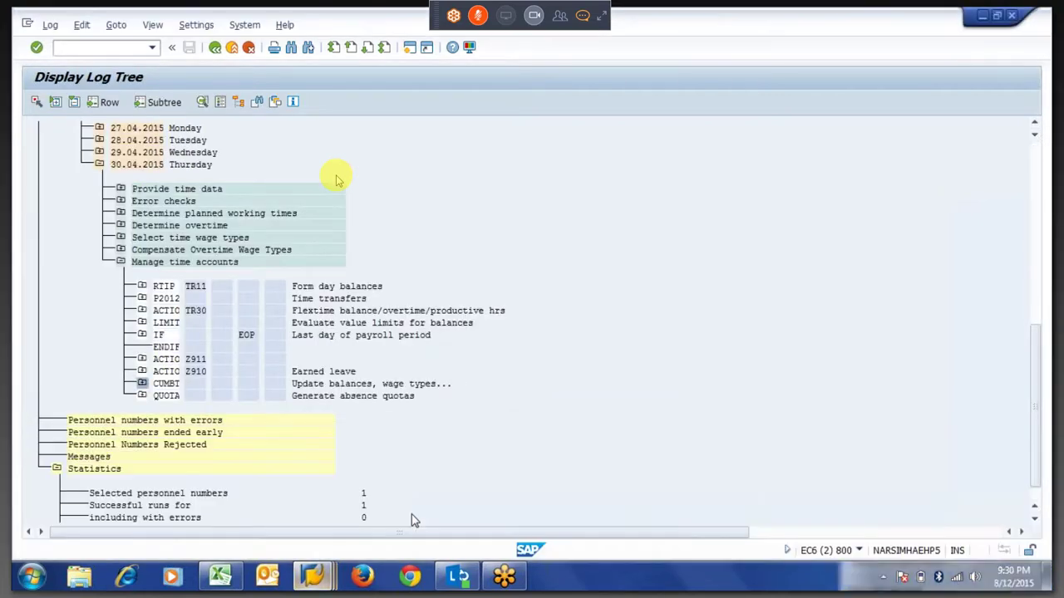
pyautogui.click(142, 383)
pyautogui.click(163, 420)
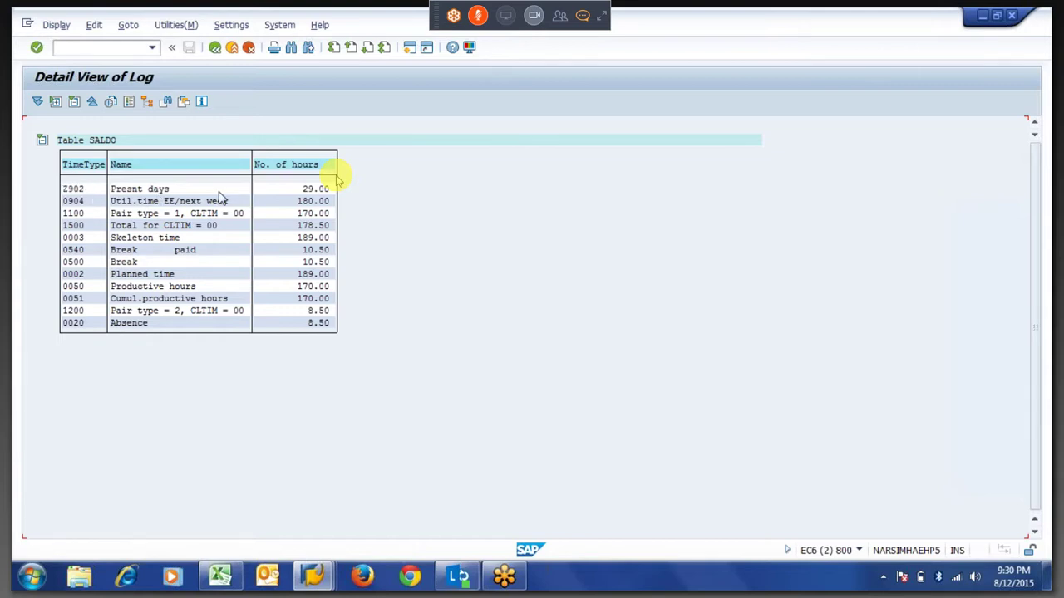
pyautogui.moveTo(291, 190); pyautogui.dragTo(336, 198)
pyautogui.hotkey('ctrl', 'c')
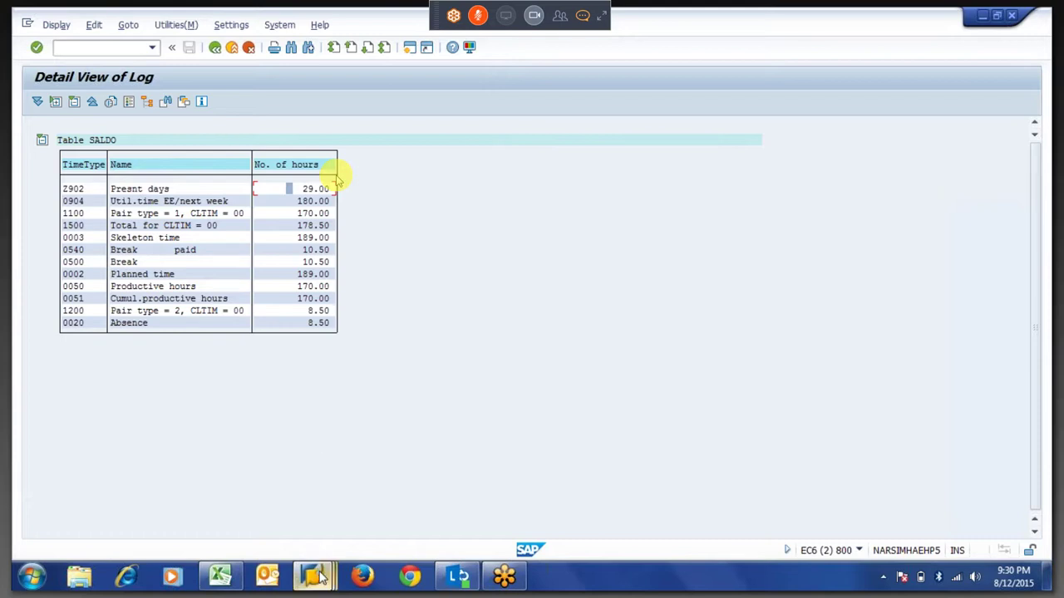
# Switch to rule Z910, examine the operations HRS=CZEARN and HRS/12 in its Y branch, and dismiss the antivirus licence notice.
pyautogui.moveTo(319, 575)
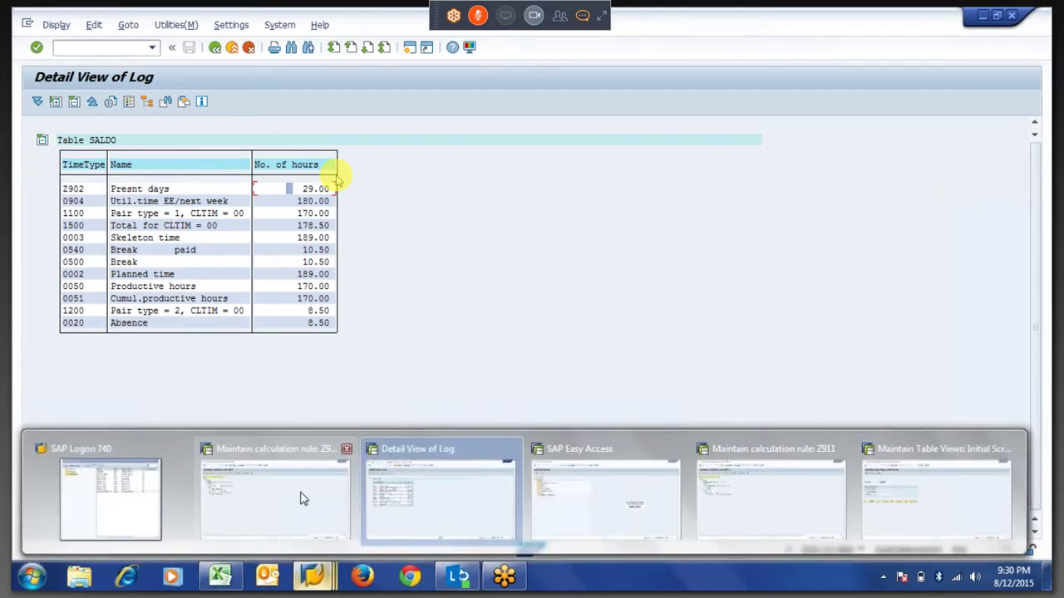
pyautogui.click(303, 498)
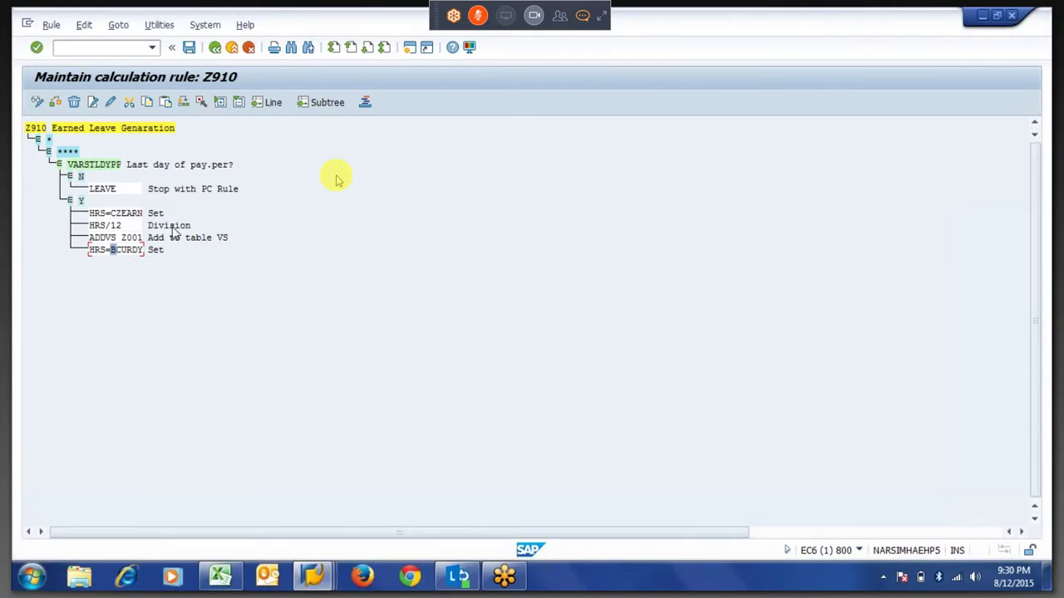
pyautogui.moveTo(53, 129); pyautogui.dragTo(186, 134)
pyautogui.hotkey('ctrl', 'c')
pyautogui.click(117, 218)
pyautogui.moveTo(116, 218); pyautogui.dragTo(154, 233)
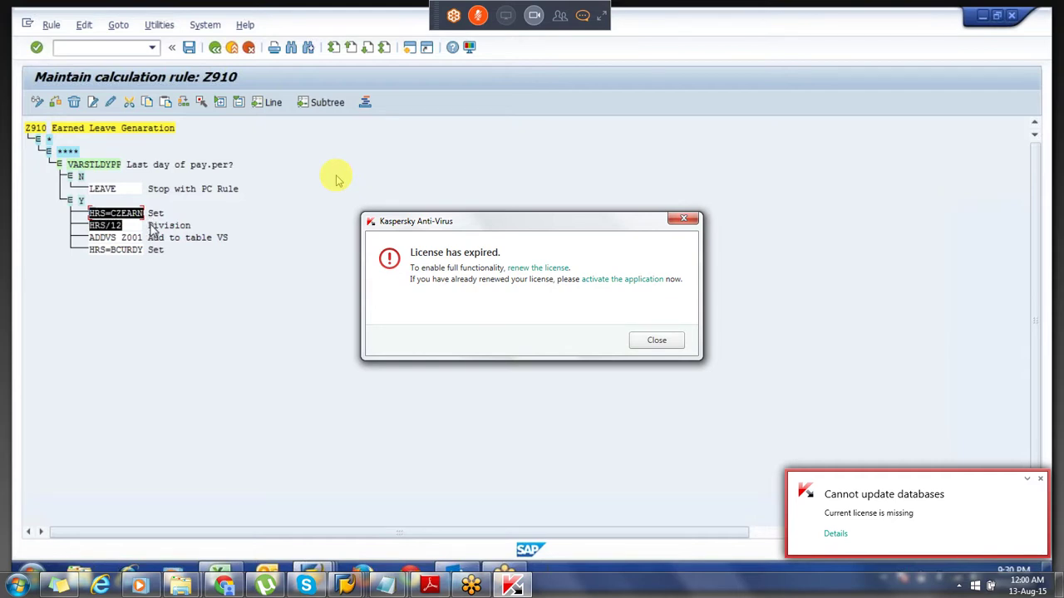
pyautogui.click(657, 340)
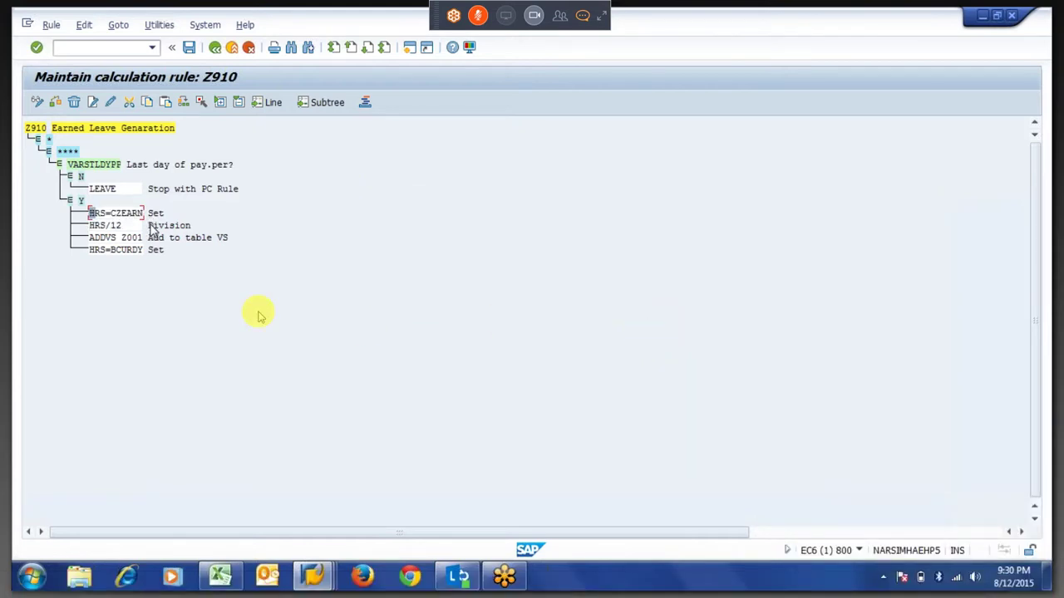
# Examine the operations ADDVS Z001 and HRS=BCURDY in the Y branch of rule Z910.
pyautogui.moveTo(122, 241); pyautogui.dragTo(153, 242)
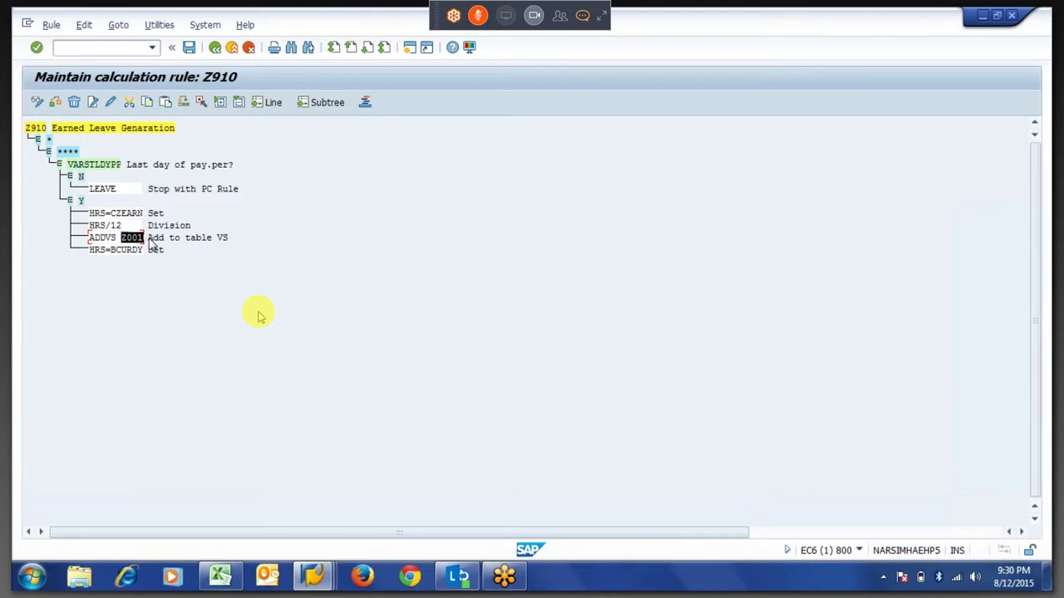
pyautogui.click(152, 241)
pyautogui.moveTo(115, 241); pyautogui.dragTo(141, 241)
pyautogui.click(151, 246)
pyautogui.moveTo(92, 251); pyautogui.dragTo(116, 256)
pyautogui.click(106, 256)
pyautogui.click(110, 258)
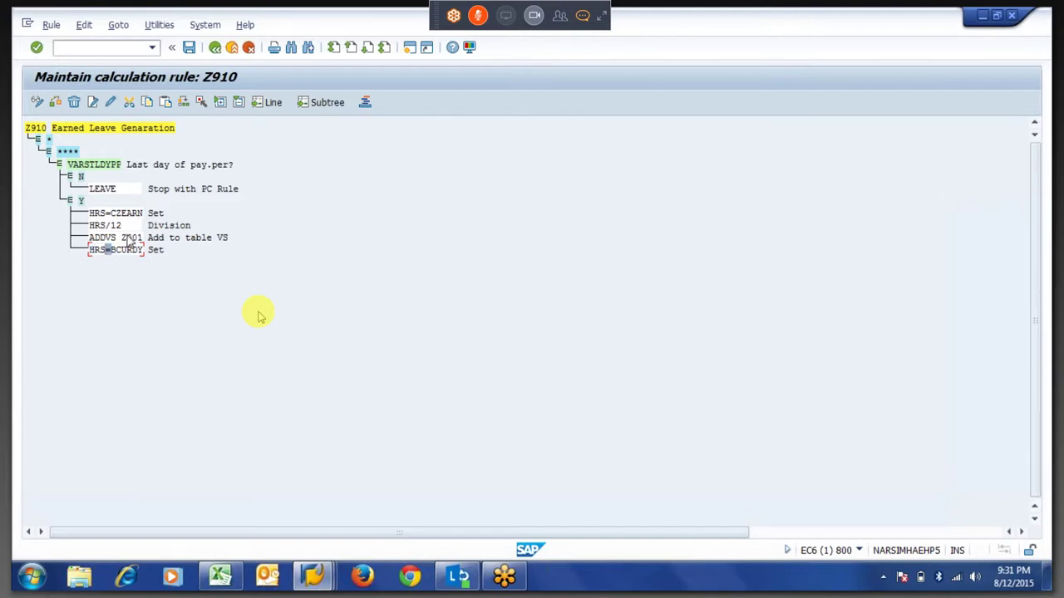
# Review rule Z910 from the VARSTLDYPP decision through its Y branch to the HRS=BCURDY operation.
pyautogui.moveTo(89, 225); pyautogui.dragTo(111, 257)
pyautogui.click(91, 226)
pyautogui.click(95, 254)
pyautogui.click(111, 257)
pyautogui.moveTo(70, 168); pyautogui.dragTo(123, 169)
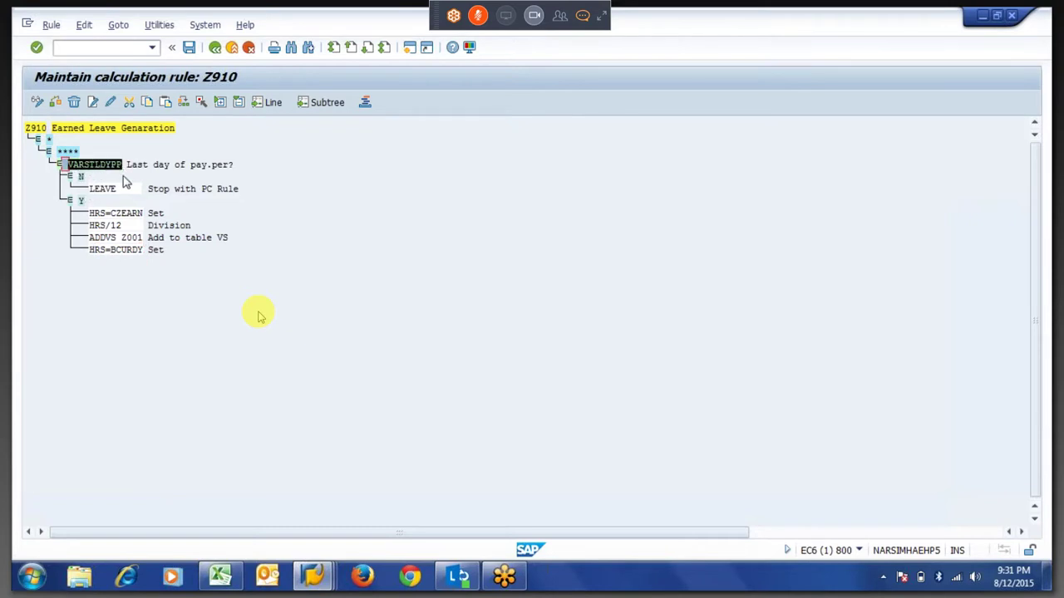
pyautogui.click(82, 202)
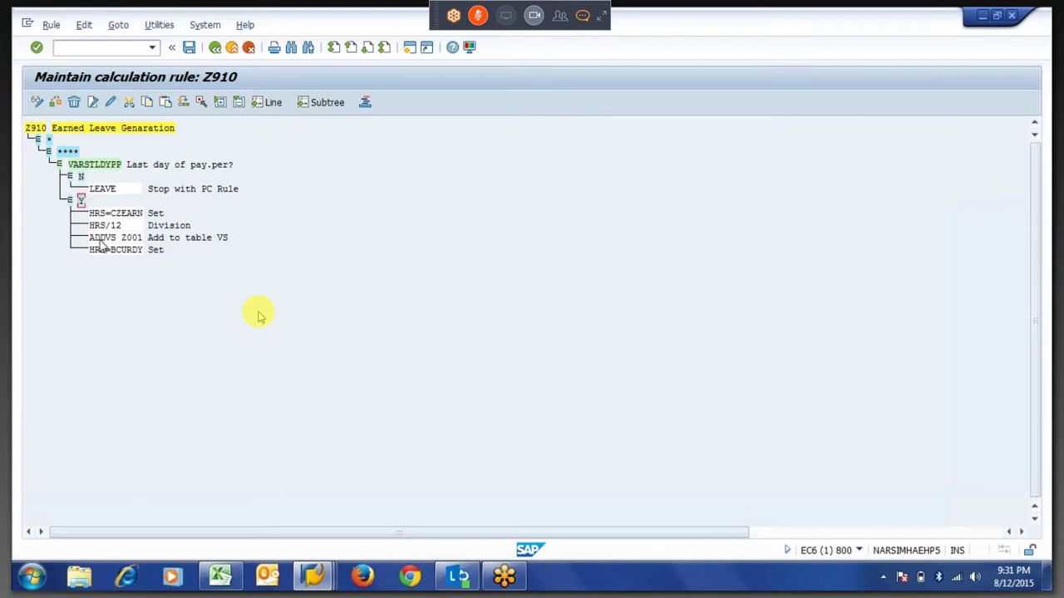
pyautogui.moveTo(90, 251); pyautogui.dragTo(181, 258)
pyautogui.click(259, 316)
pyautogui.click(583, 17)
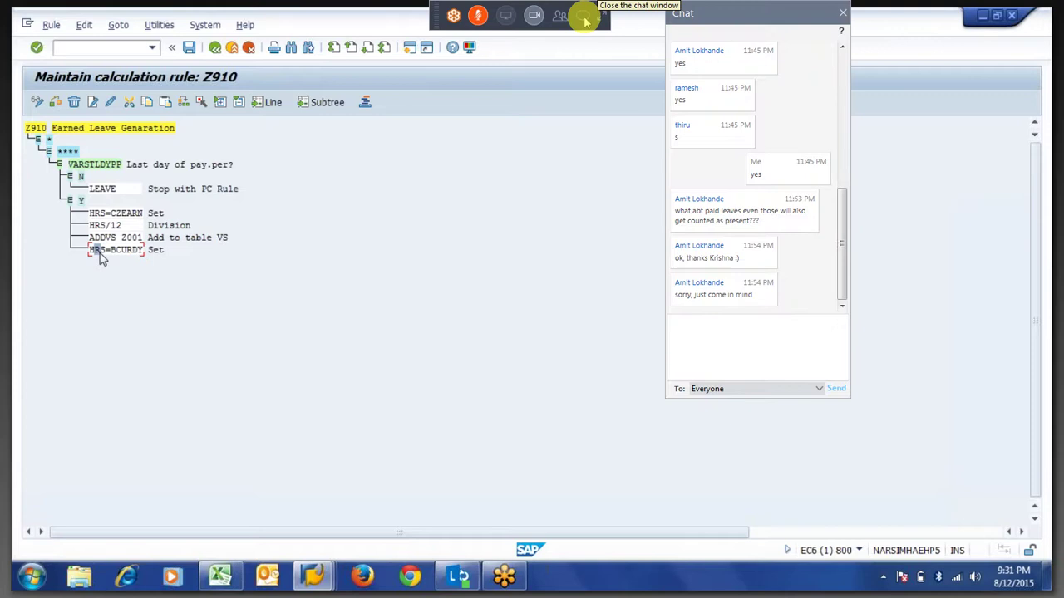
pyautogui.click(585, 20)
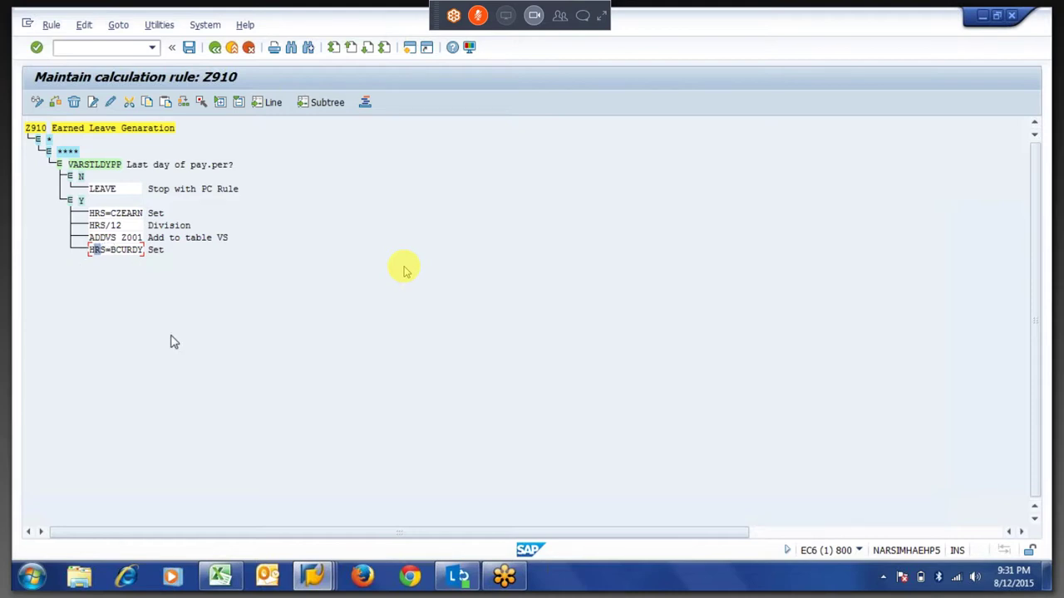
# Switch to the Excel proration sheet and check the calendar days, present days, RTE formula and per-month leave formula.
pyautogui.click(221, 577)
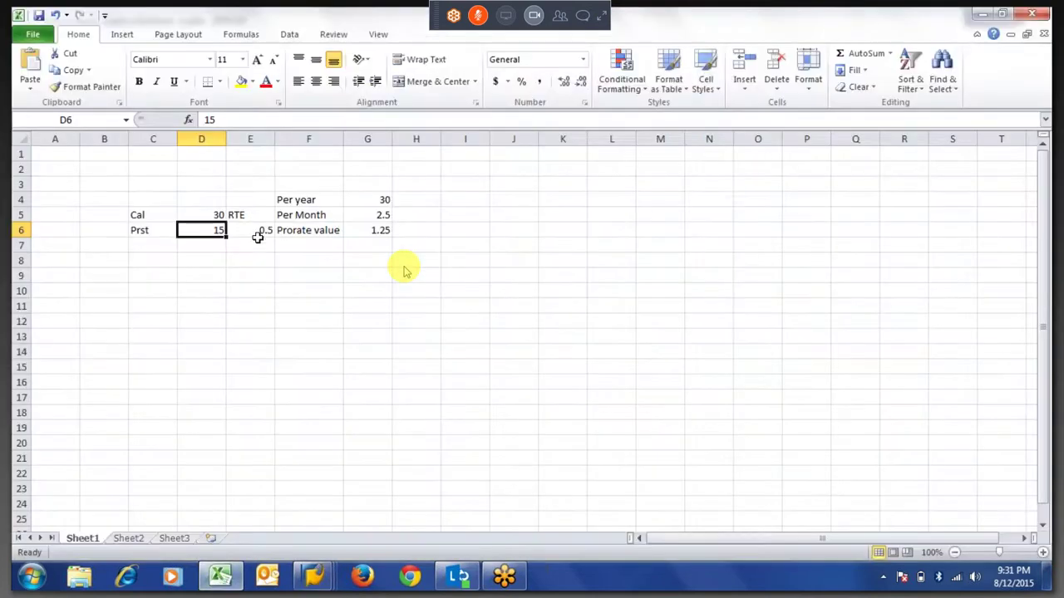
pyautogui.click(254, 233)
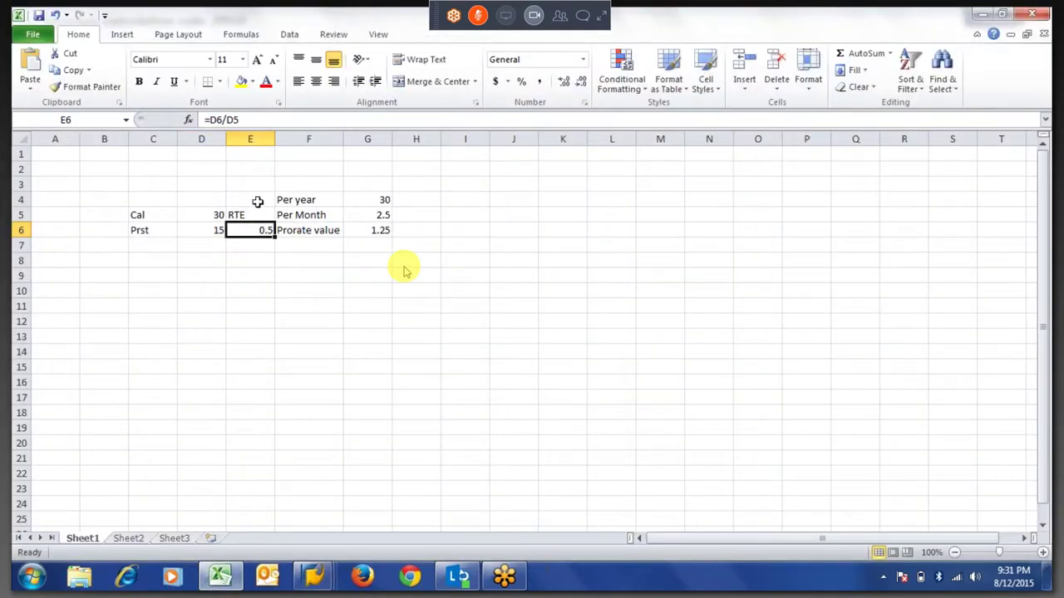
pyautogui.click(212, 232)
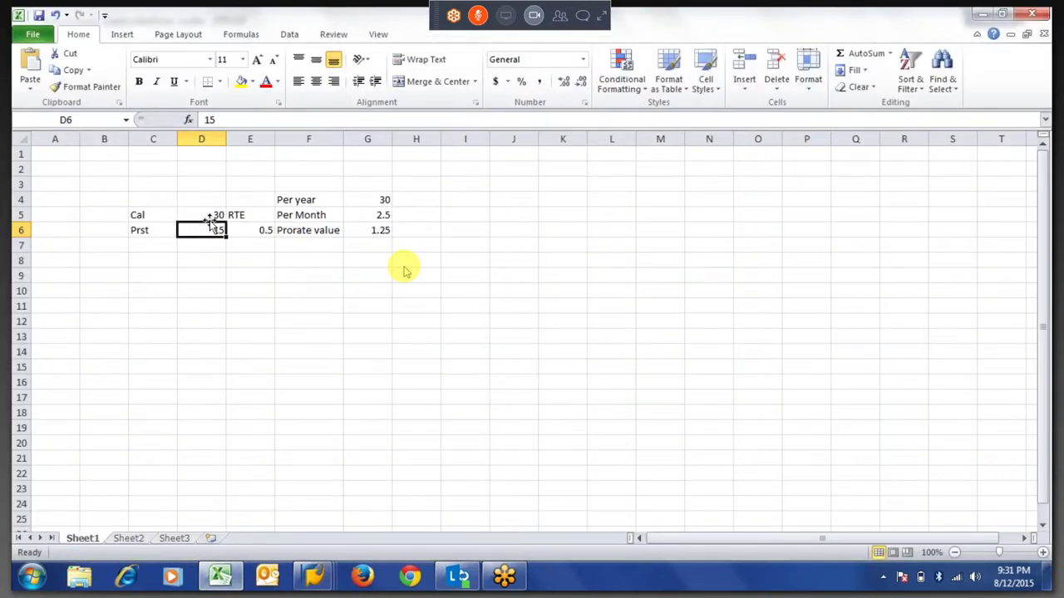
pyautogui.click(210, 215)
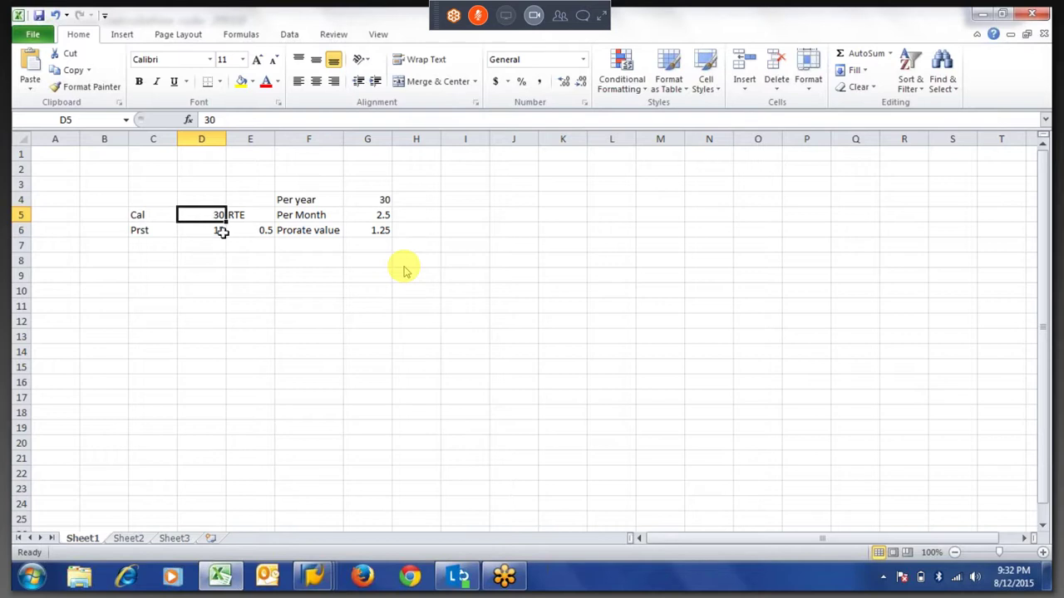
pyautogui.click(257, 232)
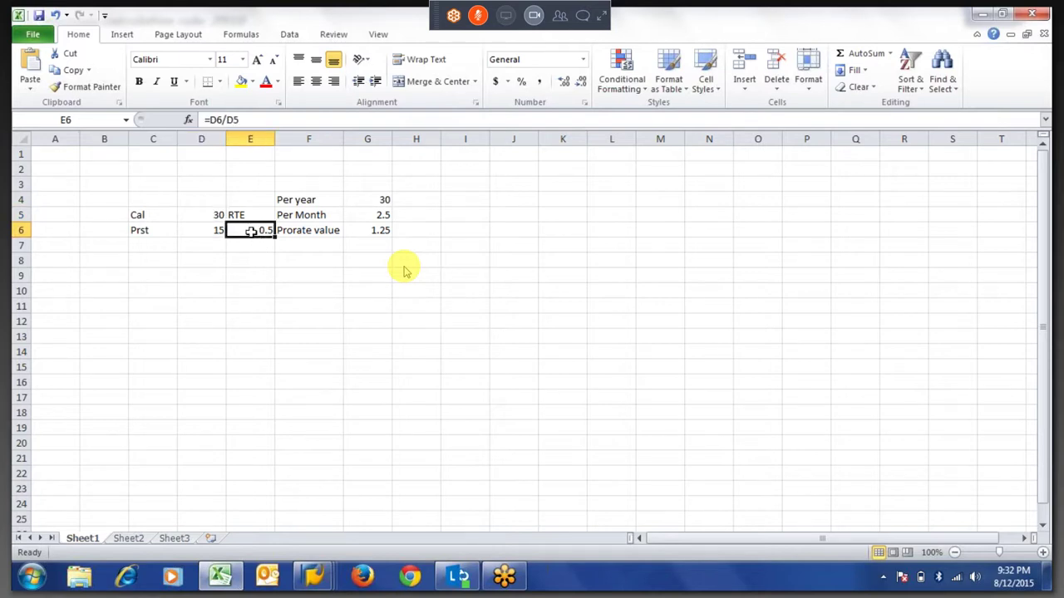
pyautogui.click(384, 215)
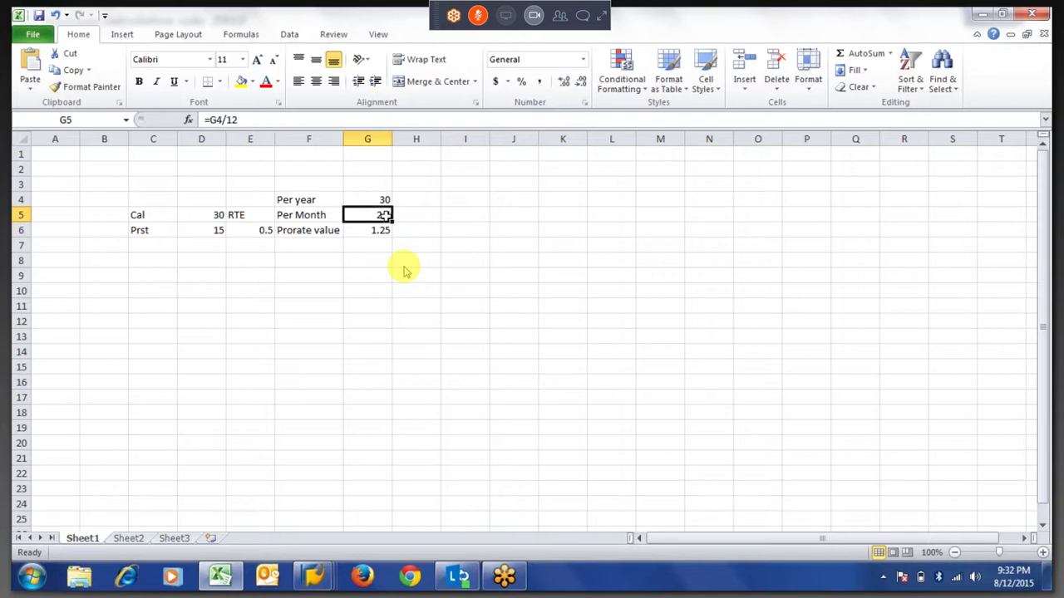
# Label the per-month leave value by entering Z001 in cell H5 and Var in cell I5.
pyautogui.rightClick(439, 232)
pyautogui.press('Escape')
pyautogui.click(421, 216)
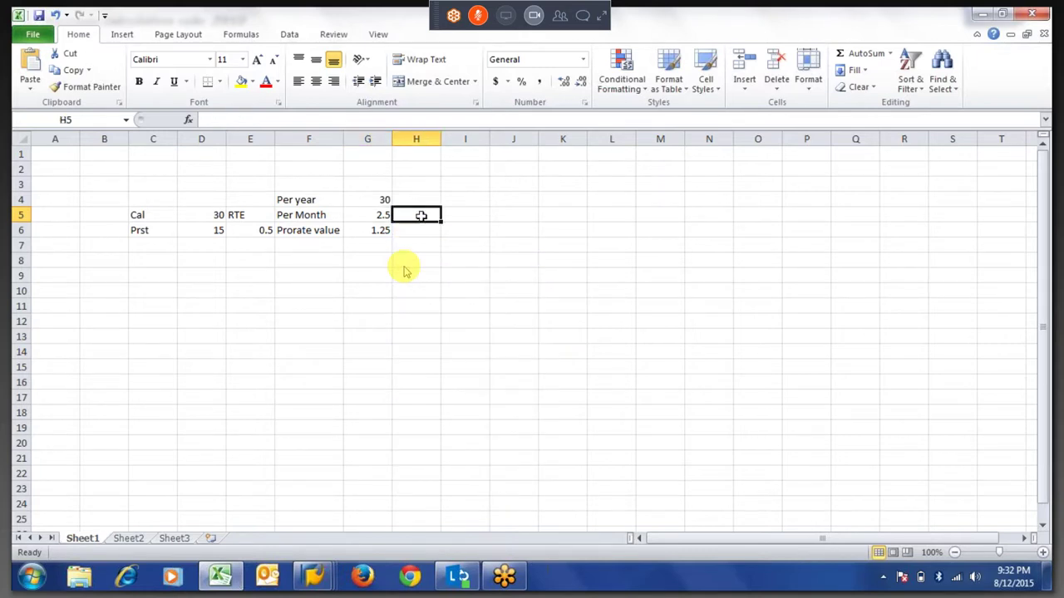
pyautogui.write('Z001')
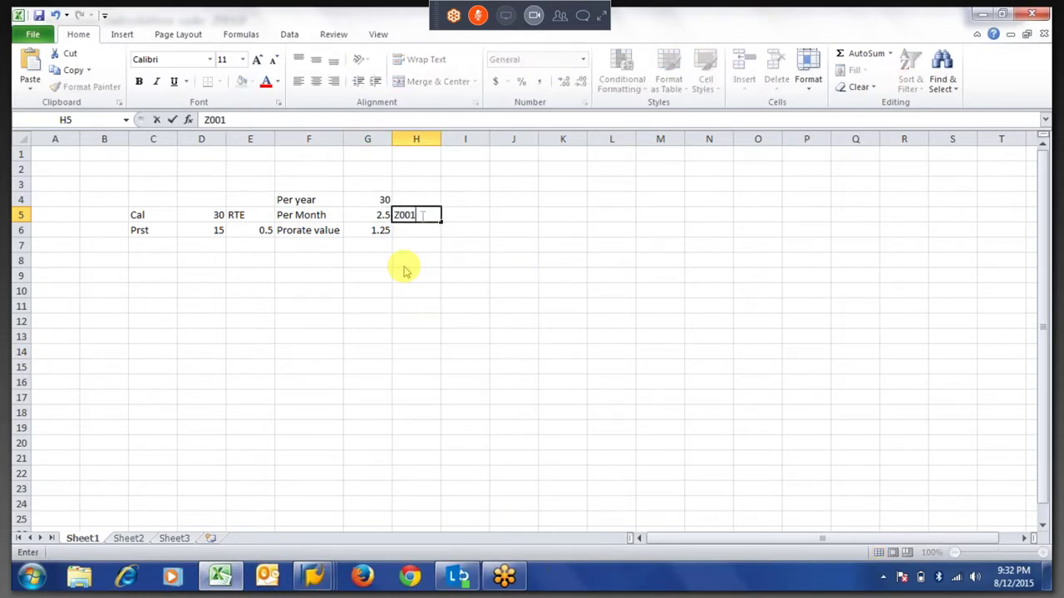
pyautogui.press('Tab')
pyautogui.write('Var')
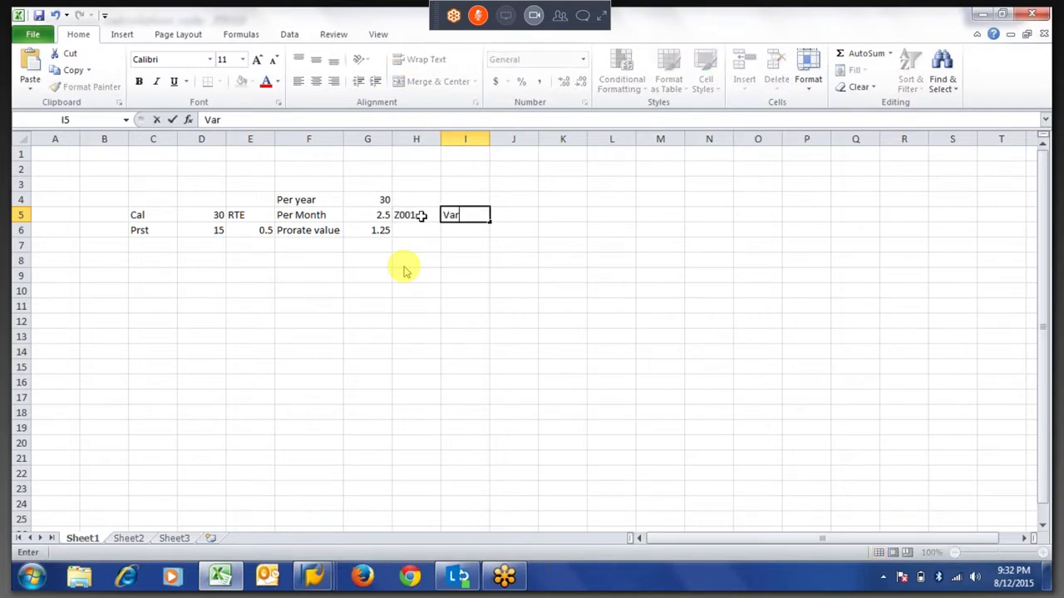
pyautogui.press('Return')
# Enter BCURDY in cell B5 beside the Cal label.
pyautogui.press('Left')
pyautogui.press('Left')
pyautogui.press('Left')
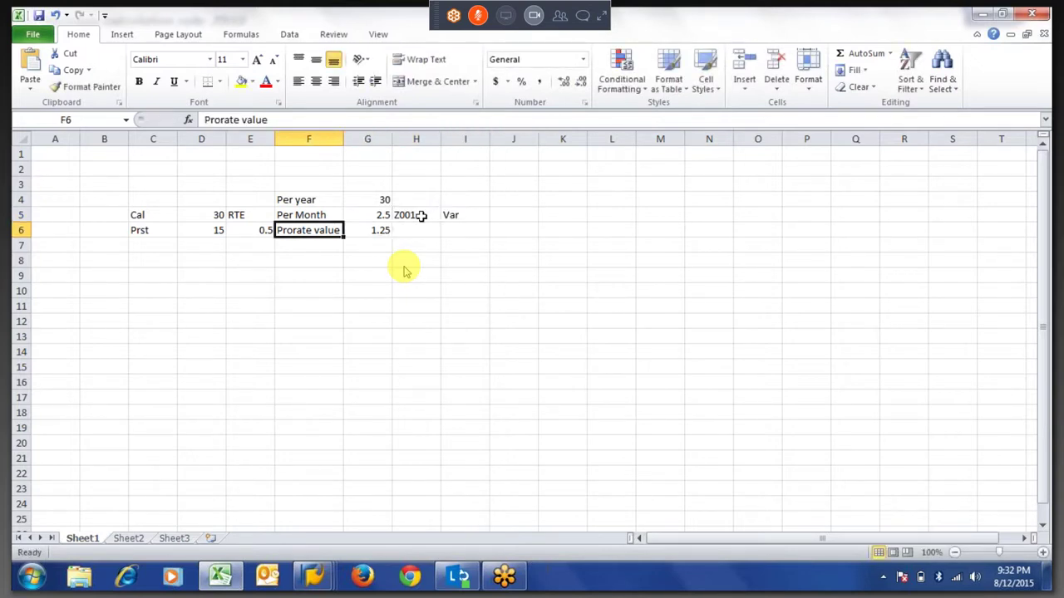
pyautogui.press('Left')
pyautogui.press('Left')
pyautogui.press('Right')
pyautogui.press('Left')
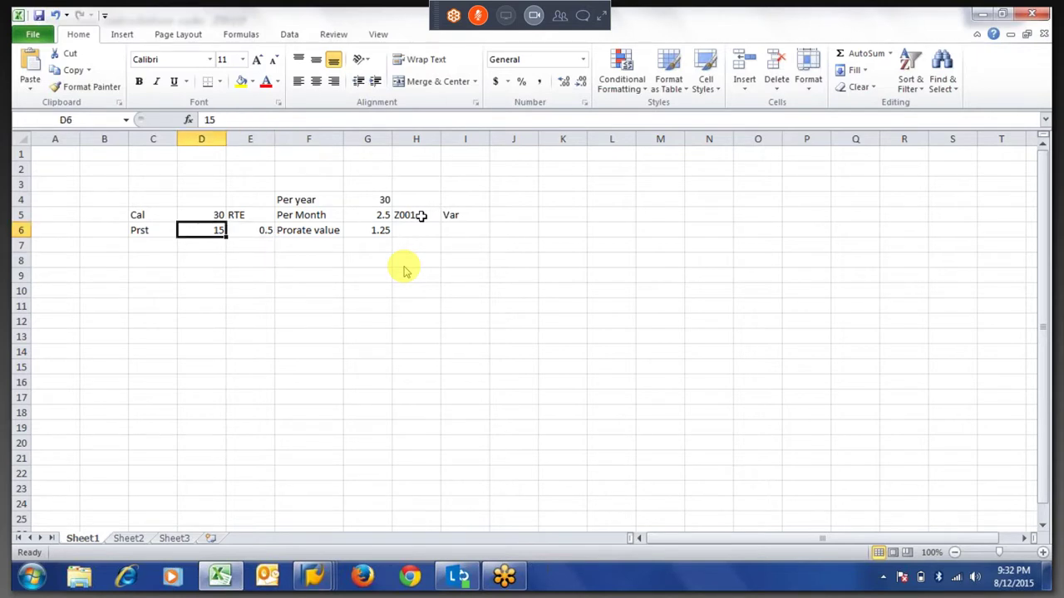
pyautogui.press('Up')
pyautogui.press('Left')
pyautogui.press('Left')
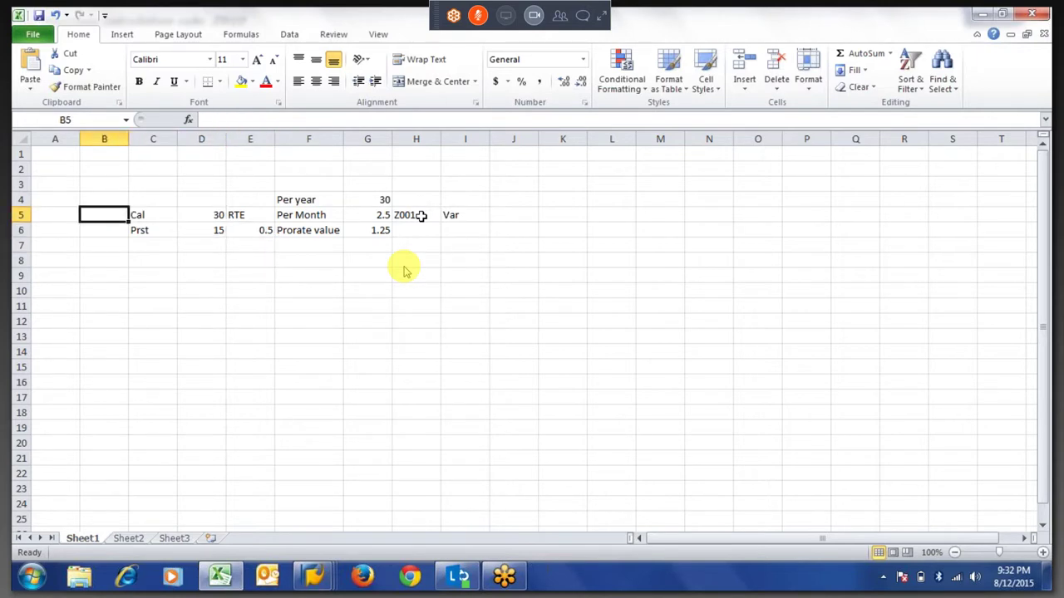
pyautogui.write('B')
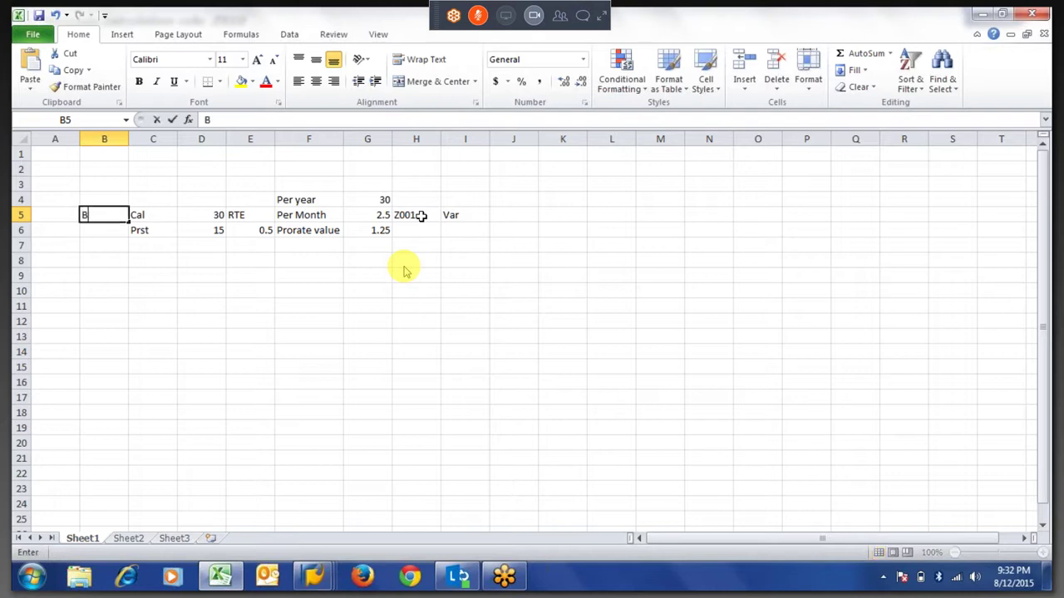
pyautogui.write('CURDY')
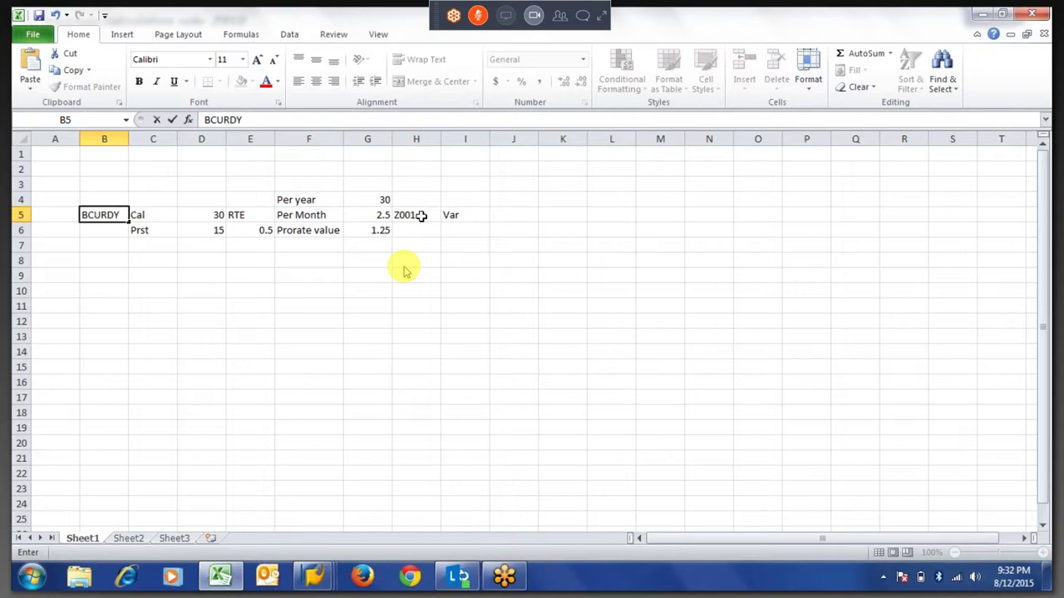
pyautogui.press('Return')
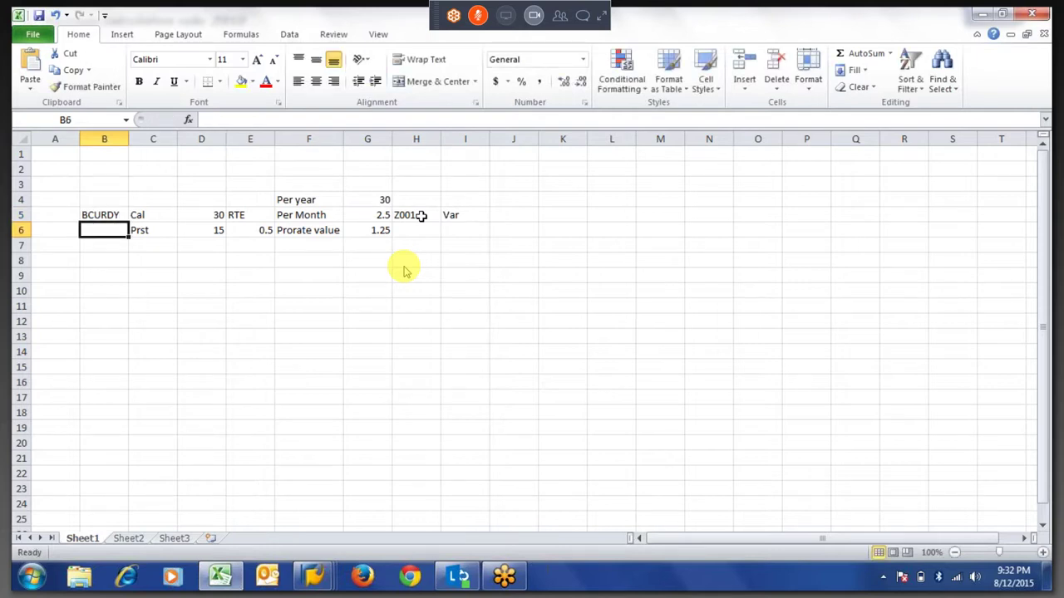
# Enter Z902 in cell B6 beside the Prst label.
pyautogui.write('Z902')
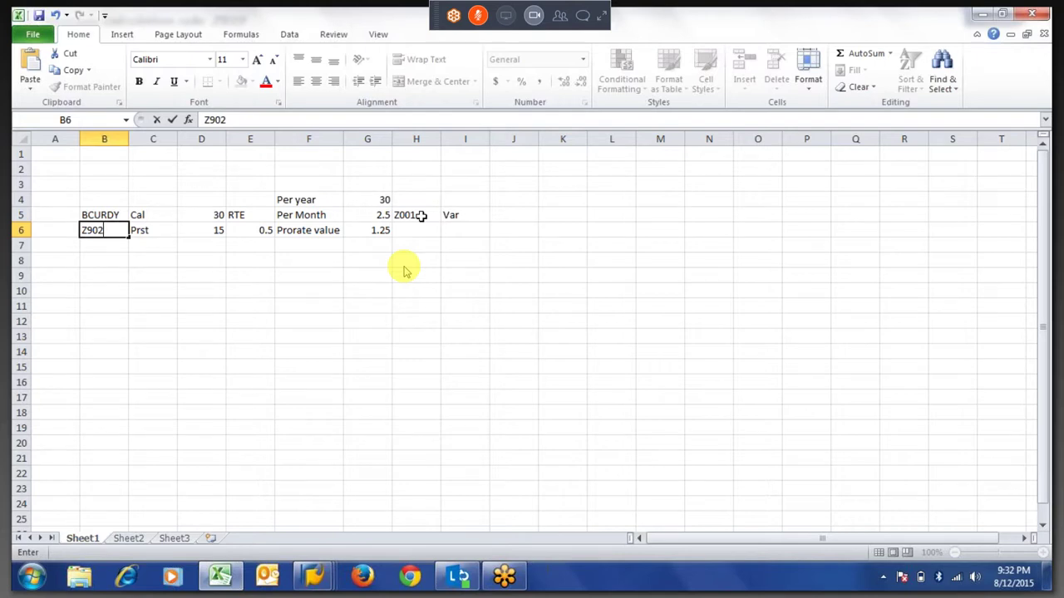
pyautogui.press('Left')
pyautogui.press('Right')
pyautogui.press('Right')
pyautogui.press('Right')
pyautogui.press('Right')
pyautogui.press('Down')
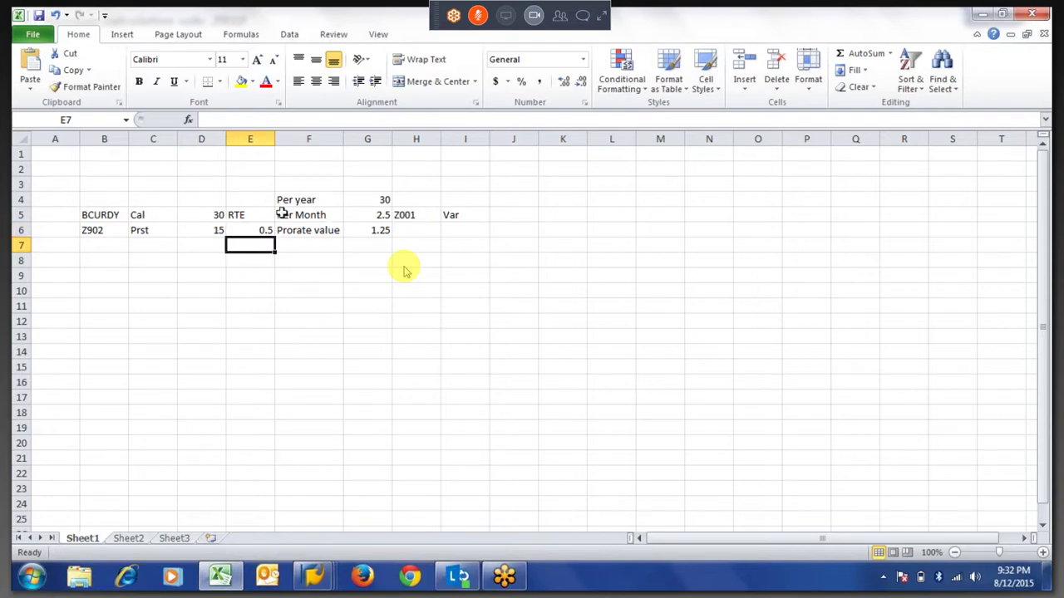
# Check the operation labels in B6 and B5 against the RTE formula in E6.
pyautogui.click(98, 230)
pyautogui.click(106, 214)
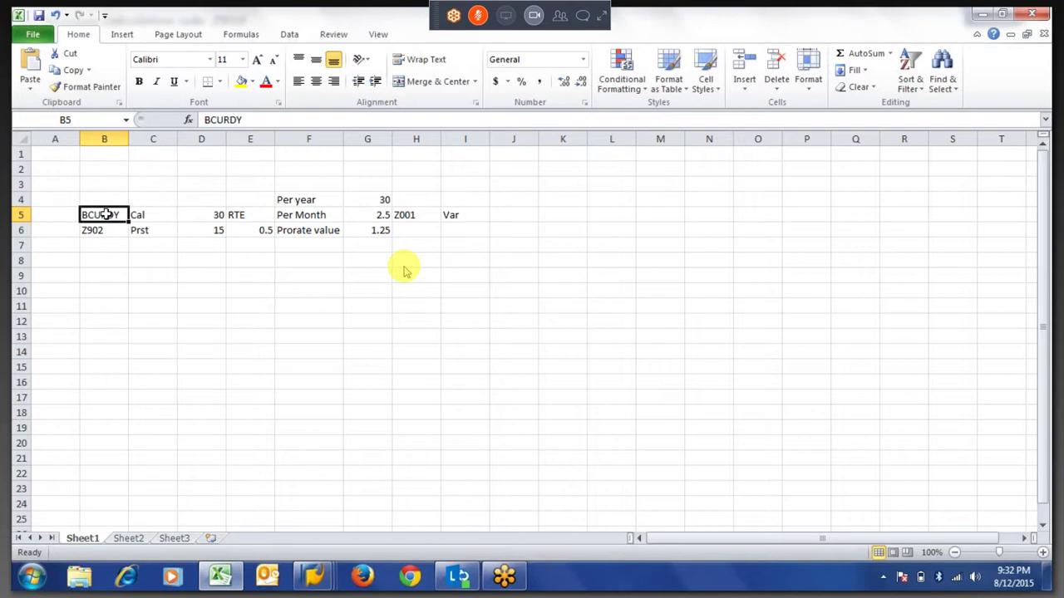
pyautogui.click(264, 230)
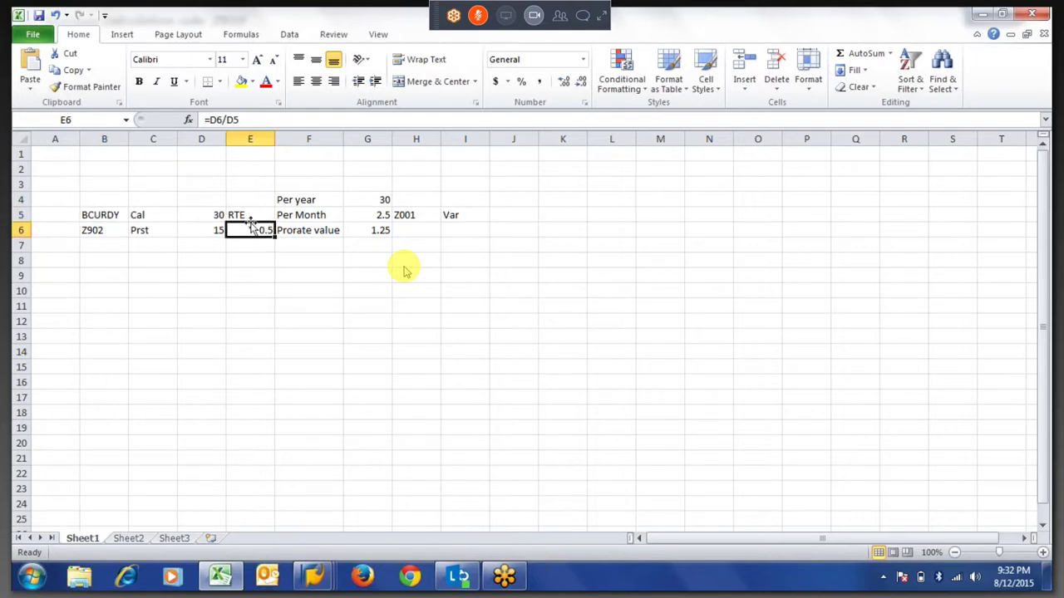
# Review how the BCURDY, Z902 and Z001 labels relate to the per-month formula in G5 and the prorate formula in G6.
pyautogui.click(413, 216)
pyautogui.click(457, 216)
pyautogui.click(409, 216)
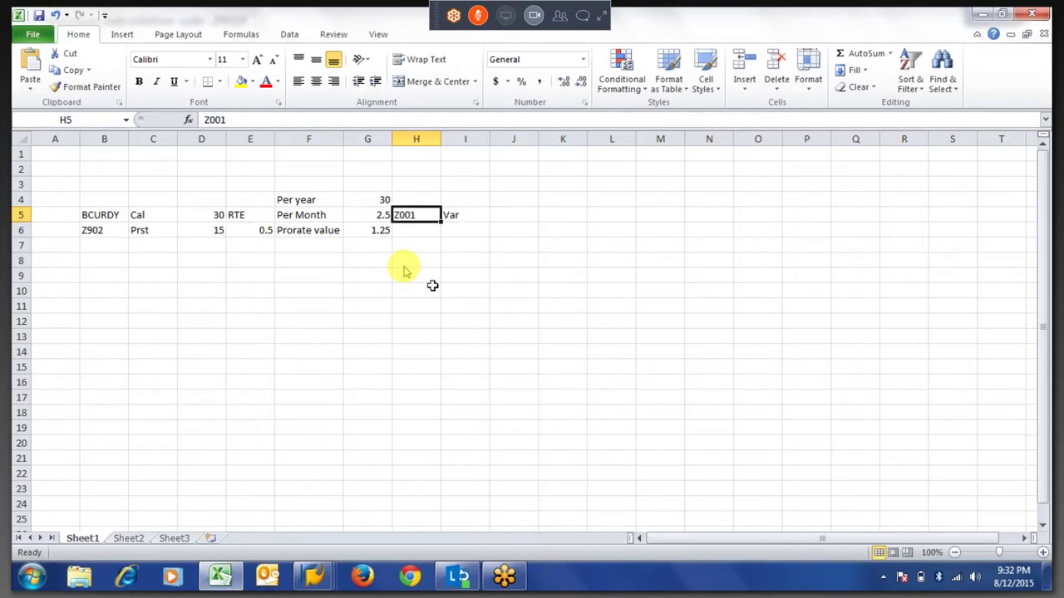
pyautogui.click(376, 214)
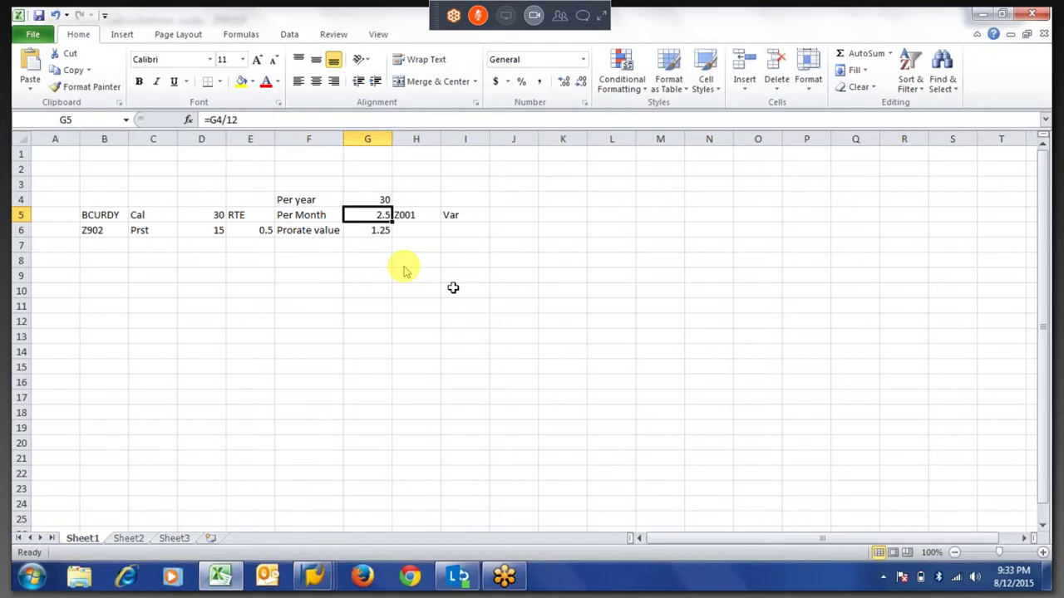
pyautogui.moveTo(93, 213); pyautogui.dragTo(93, 229)
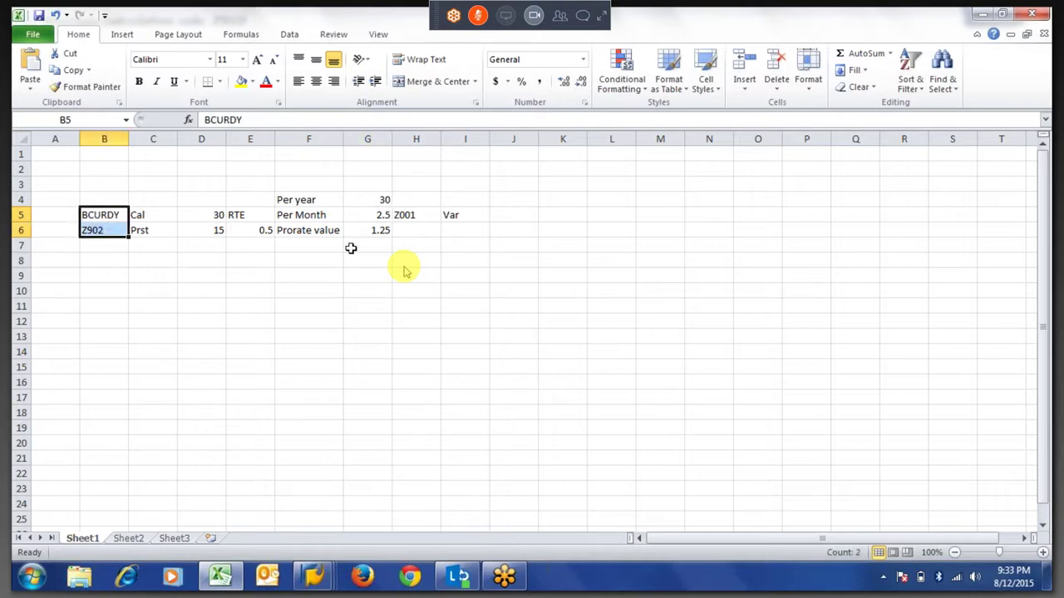
pyautogui.moveTo(405, 217); pyautogui.dragTo(464, 216)
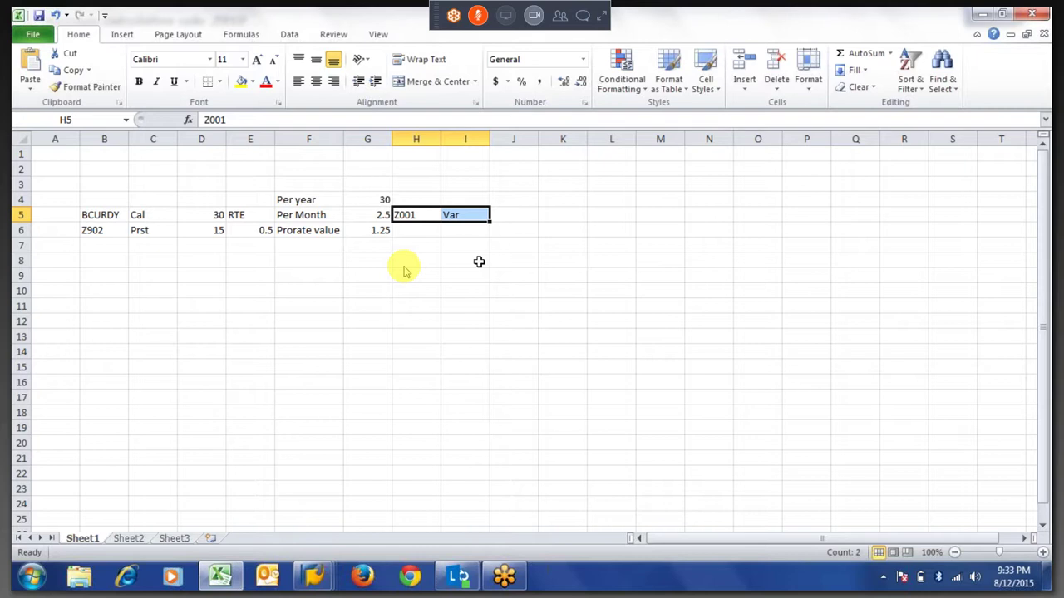
pyautogui.click(366, 233)
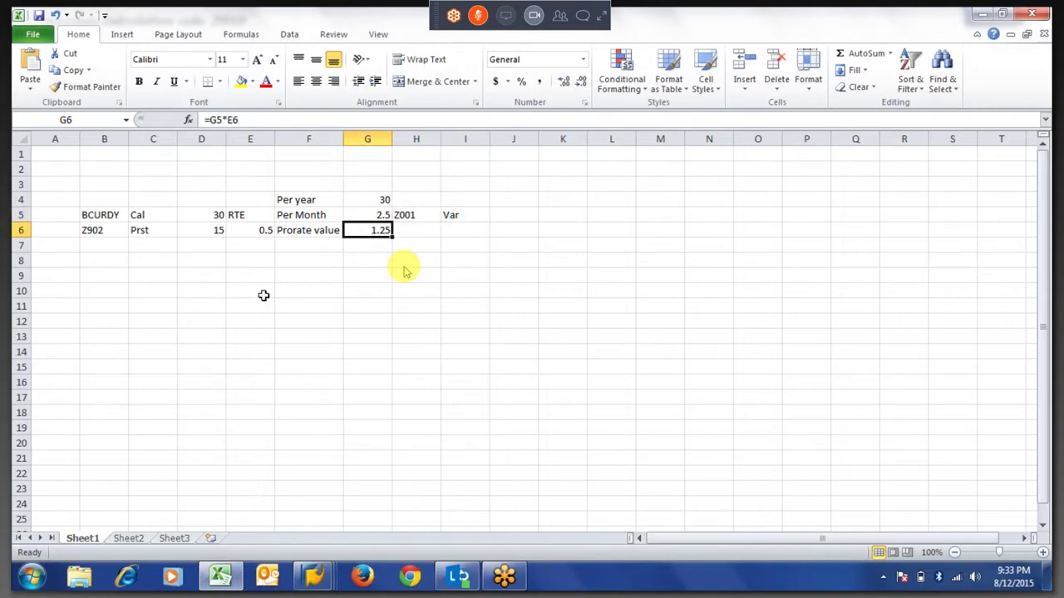
# Set the Prst days in D6 to 29 and check the prorate value in G6.
pyautogui.click(216, 231)
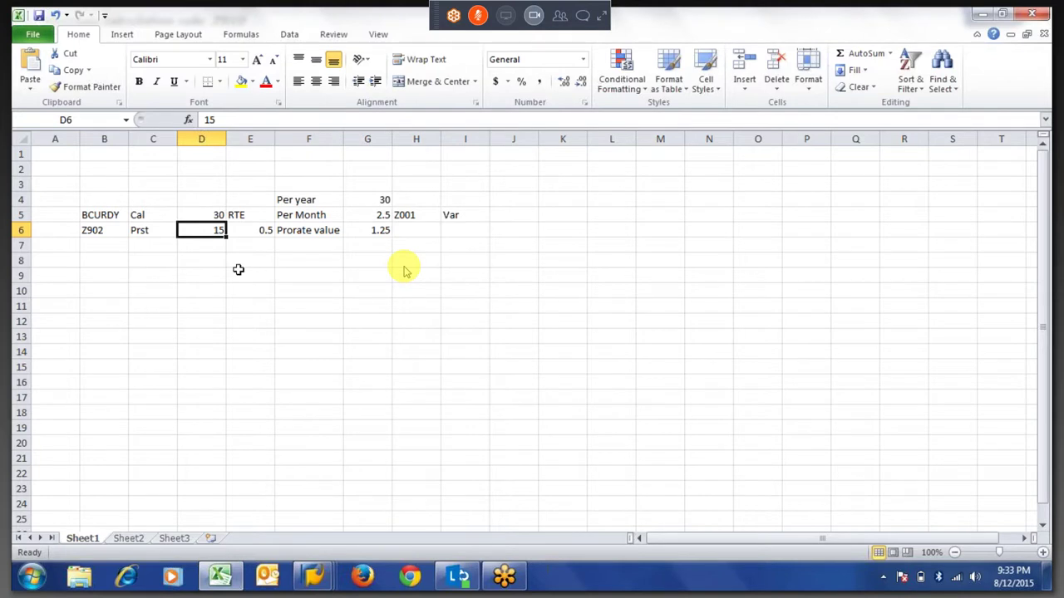
pyautogui.write('29')
pyautogui.press('Return')
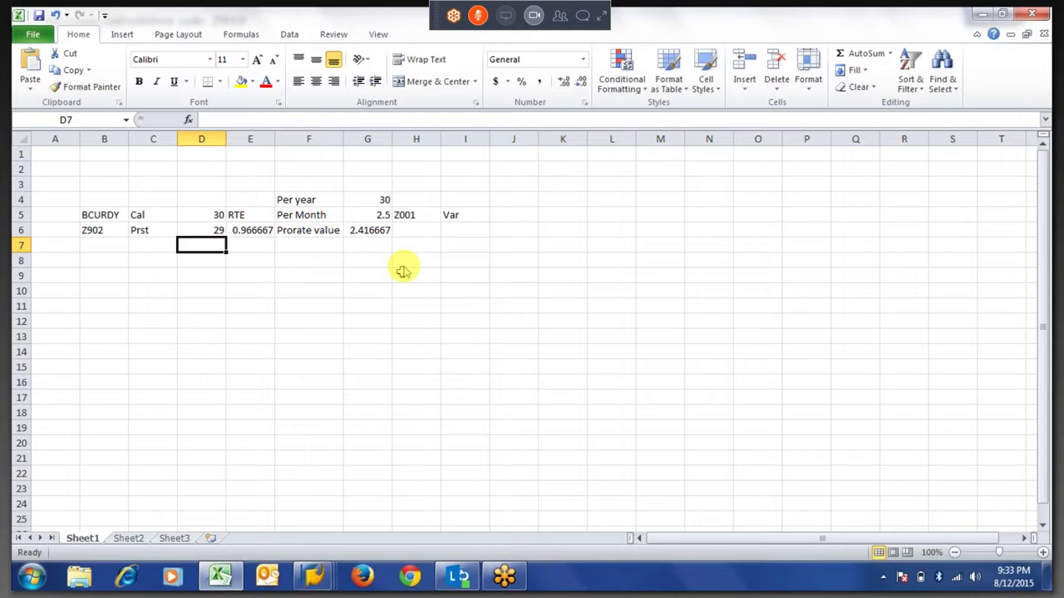
pyautogui.click(366, 231)
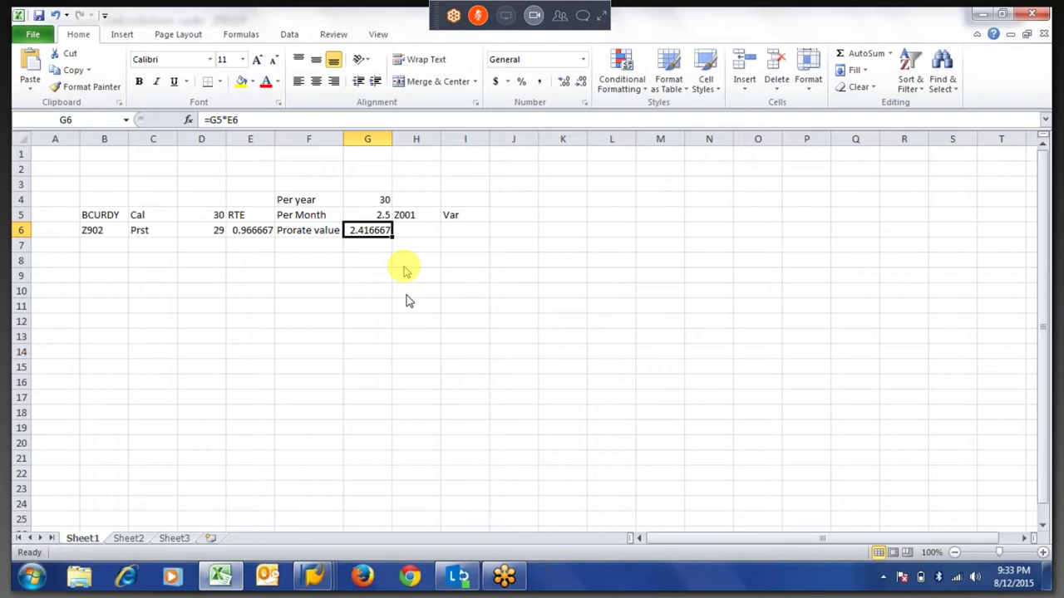
# Switch to SAP and insert the operation HRS=MZ902 above the HRS=BCURDY line in rule Z910.
pyautogui.hotkey('alt', 'Tab')
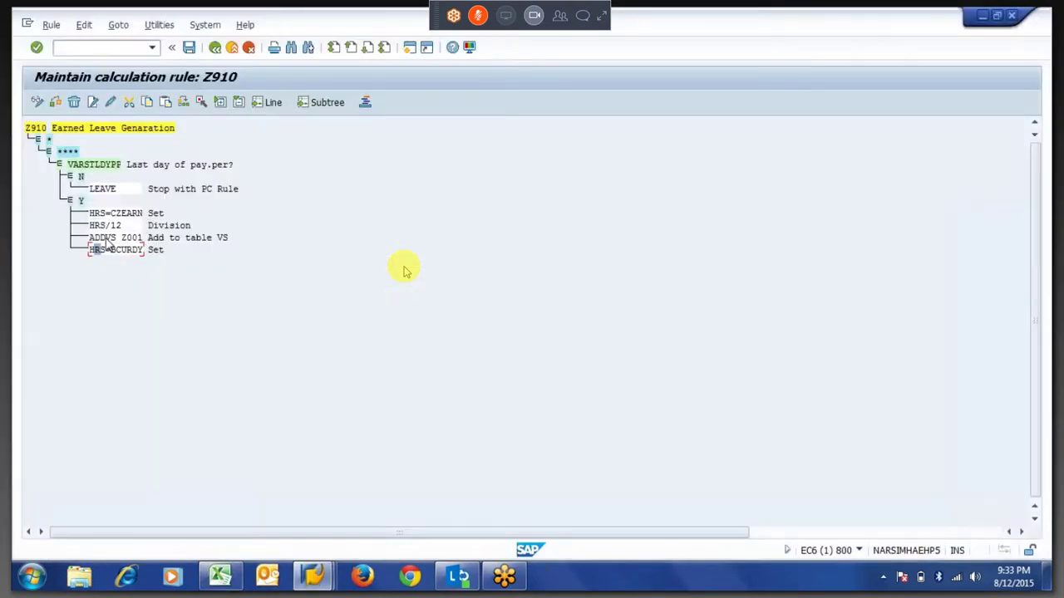
pyautogui.click(92, 101)
pyautogui.write('HR')
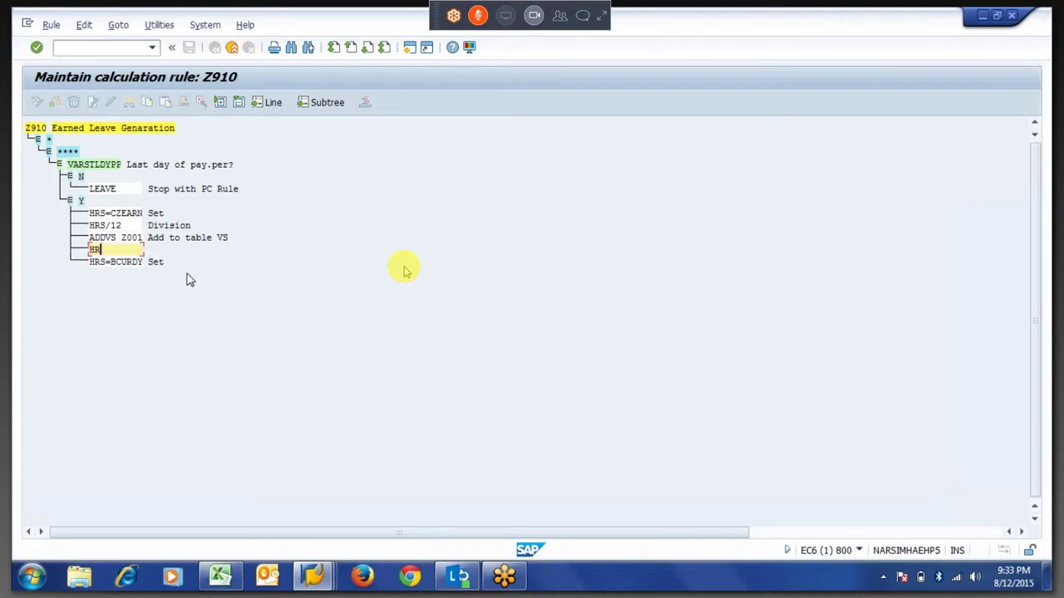
pyautogui.write('S=MZ902')
pyautogui.press('Return')
pyautogui.press('Return')
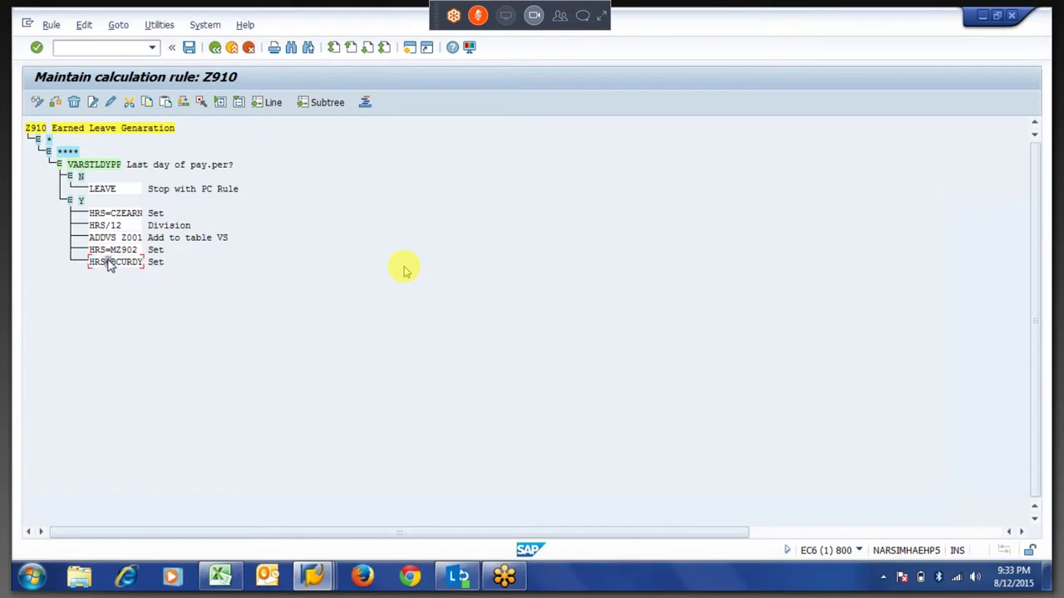
# Change the HRS=BCURDY line to the division HRS/BCURDY.
pyautogui.click(111, 101)
pyautogui.click(113, 261)
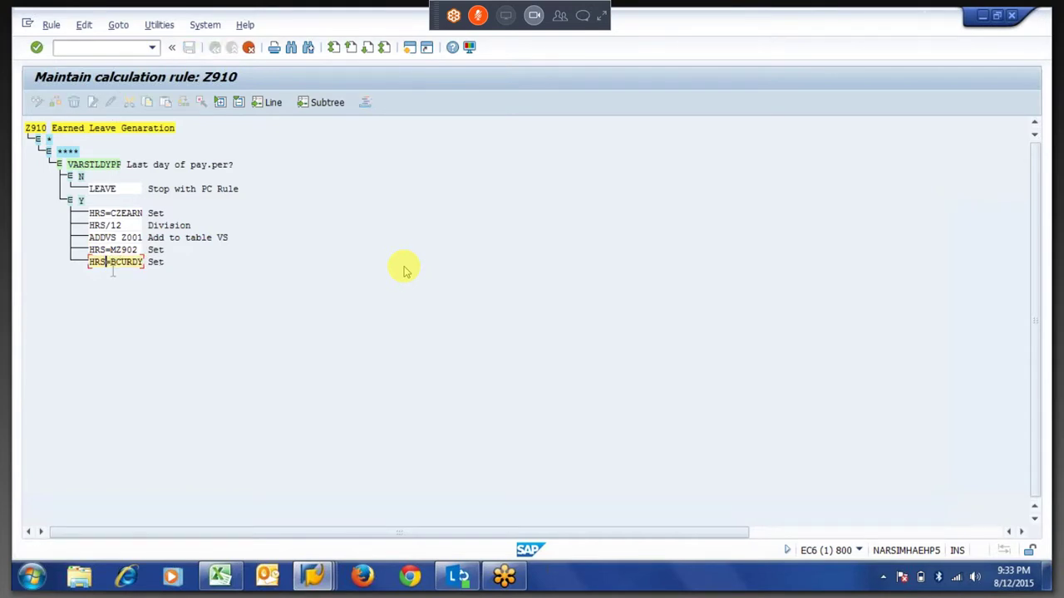
pyautogui.write('/')
pyautogui.press('Return')
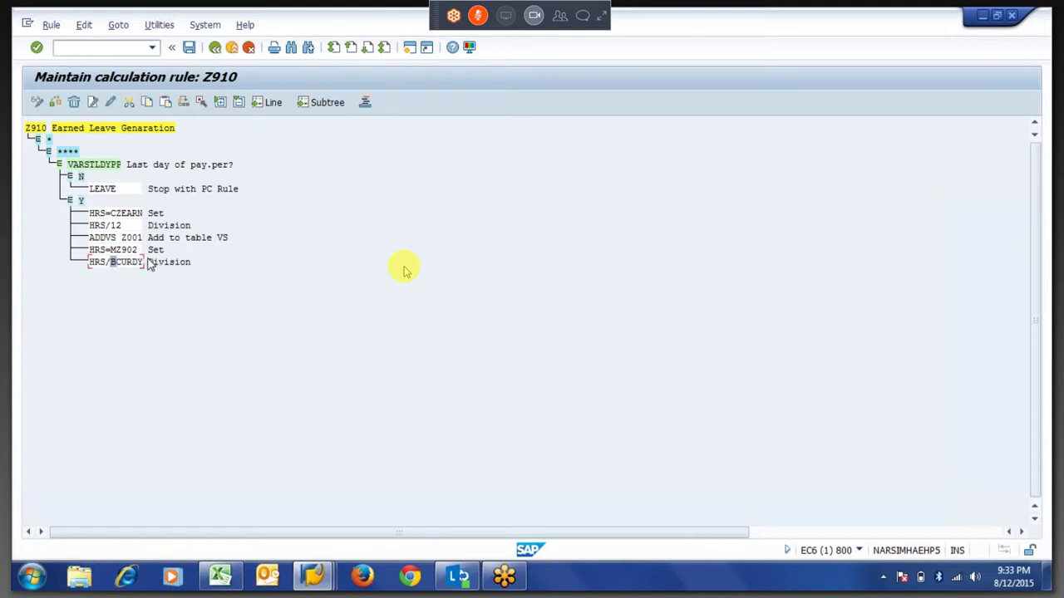
# Examine the operand of the HRS=MZ902 line in rule Z910.
pyautogui.click(118, 251)
pyautogui.click(116, 252)
pyautogui.doubleClick(116, 254)
pyautogui.click(117, 254)
pyautogui.click(113, 253)
pyautogui.moveTo(116, 254); pyautogui.dragTo(141, 259)
pyautogui.click(142, 259)
pyautogui.click(97, 255)
pyautogui.click(118, 252)
pyautogui.click(405, 270)
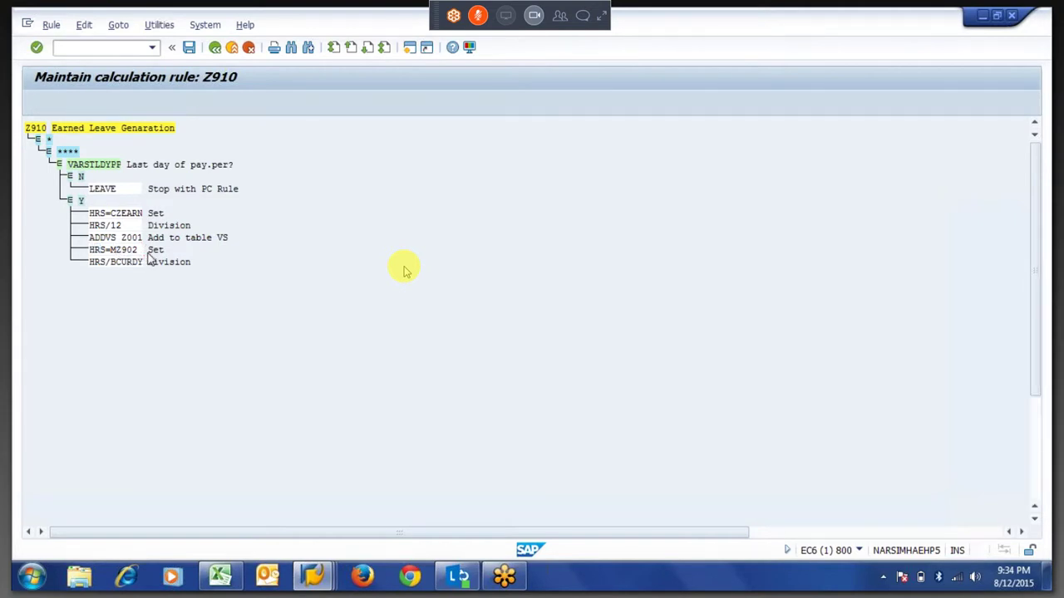
# Look up the operand indicator M in the HRS1 documentation of operation HRS, and return to rule Z910.
pyautogui.press('F1')
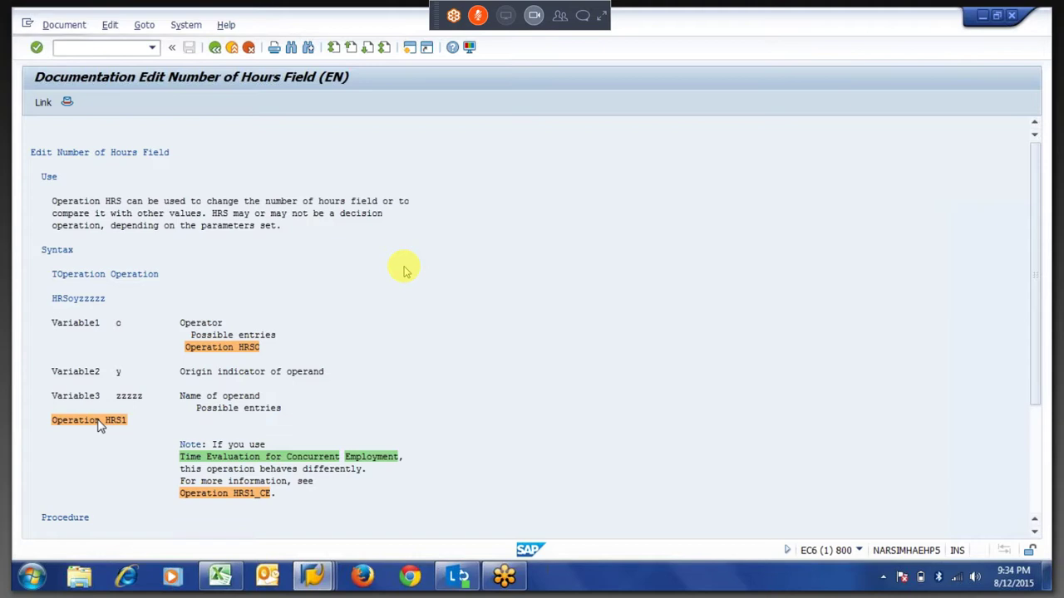
pyautogui.click(98, 425)
pyautogui.click(126, 437)
pyautogui.moveTo(174, 434); pyautogui.dragTo(378, 442)
pyautogui.click(374, 441)
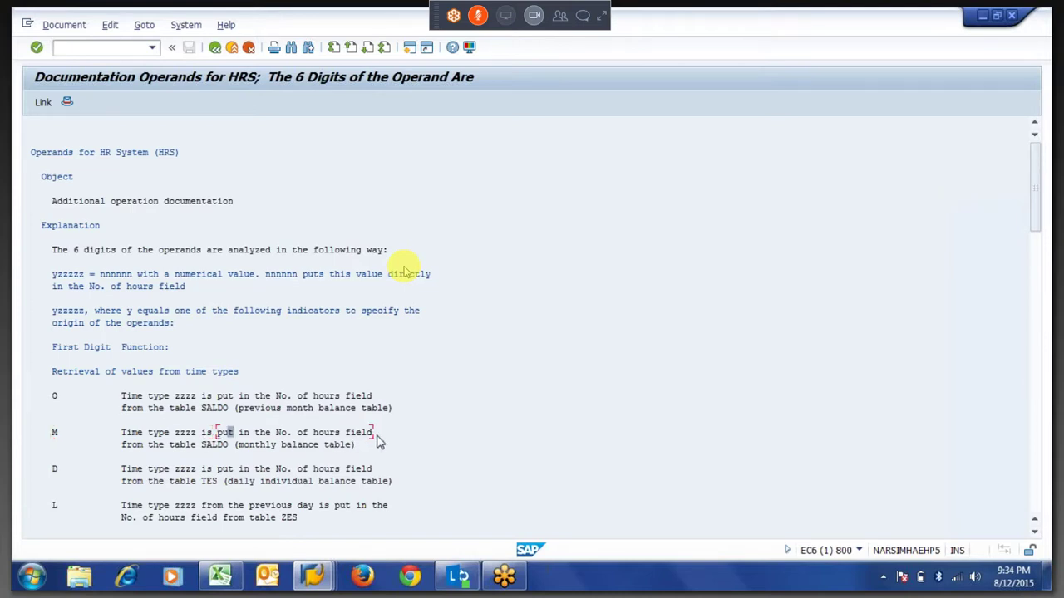
pyautogui.moveTo(125, 444); pyautogui.dragTo(241, 456)
pyautogui.click(240, 455)
pyautogui.click(177, 433)
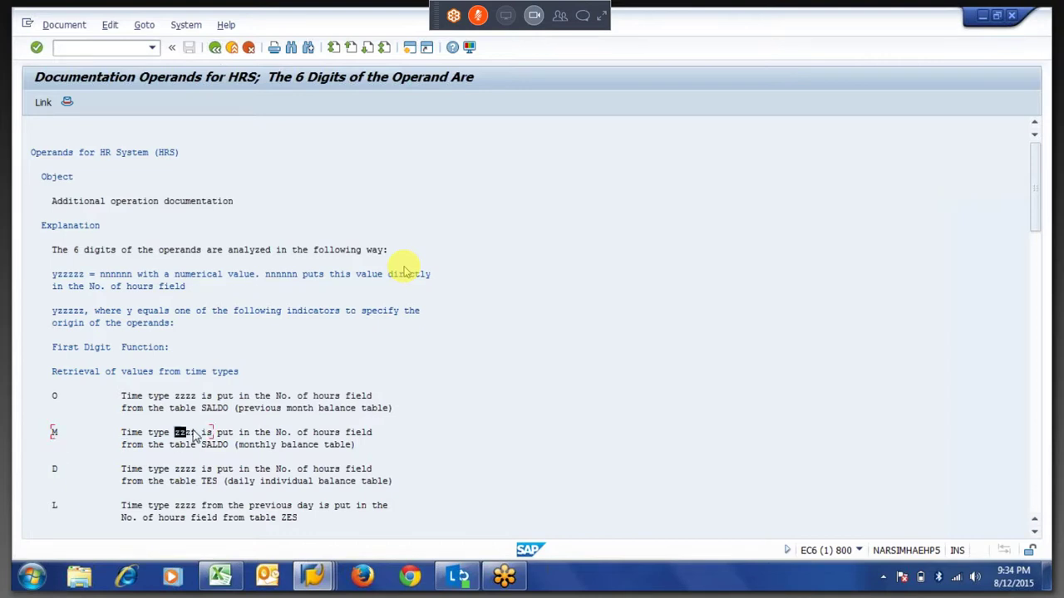
pyautogui.click(215, 46)
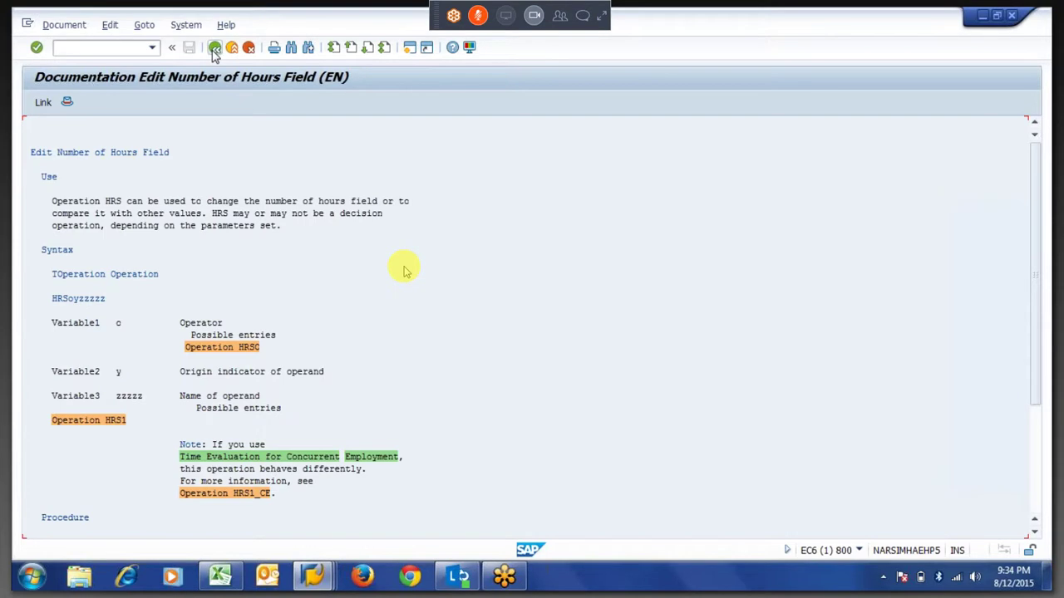
pyautogui.click(215, 48)
# Review the HRS=MZ902 line together with the HRS/BCURDY division beneath it.
pyautogui.click(123, 251)
pyautogui.press('Right')
pyautogui.press('Home')
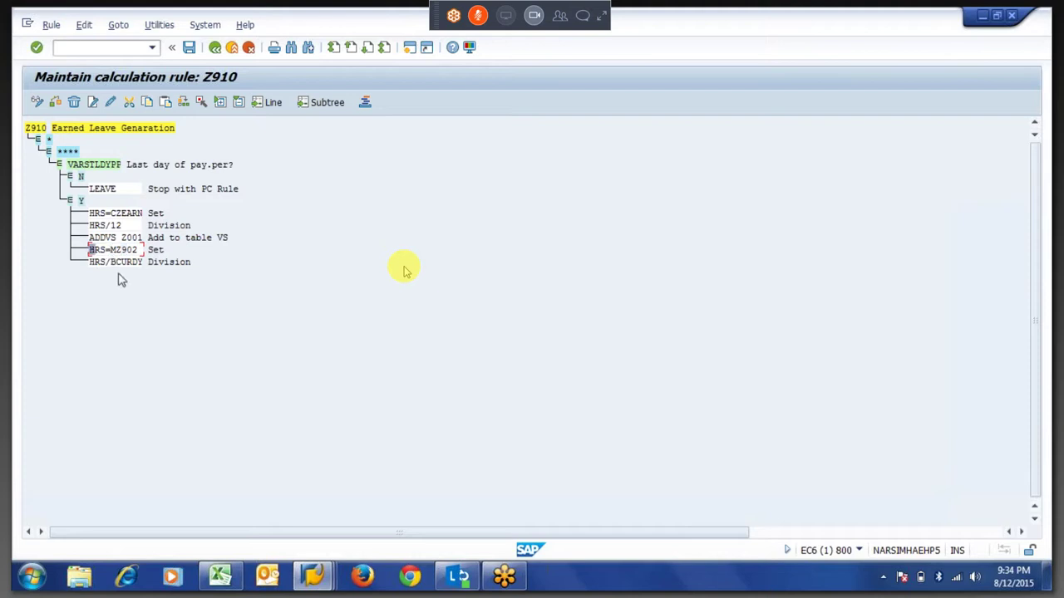
pyautogui.doubleClick(98, 262)
pyautogui.moveTo(113, 273); pyautogui.dragTo(142, 273)
pyautogui.press('Left')
pyautogui.press('Up')
pyautogui.moveTo(115, 268); pyautogui.dragTo(140, 274)
pyautogui.press('Left')
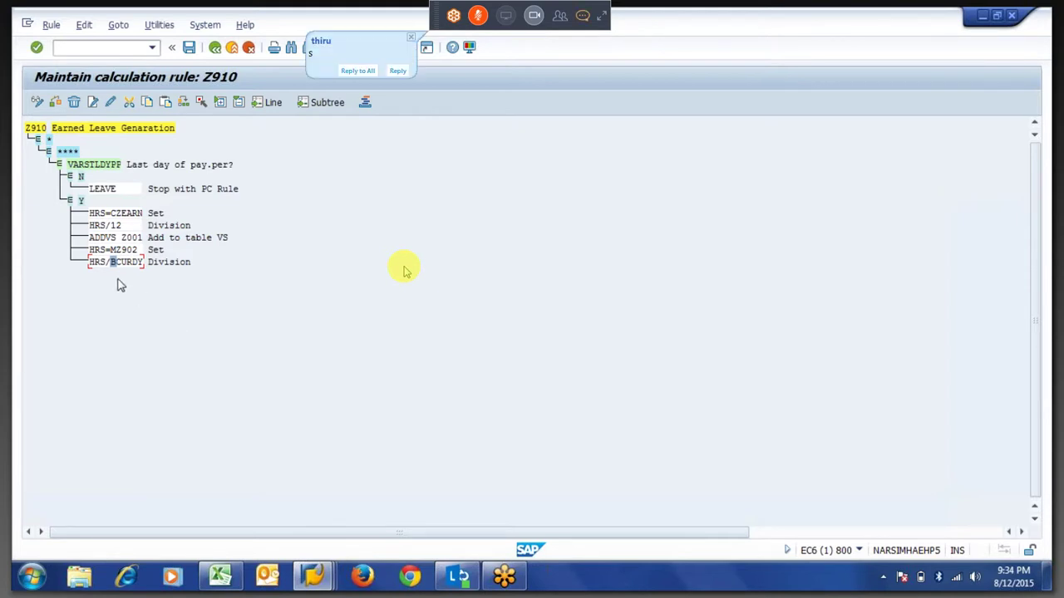
pyautogui.moveTo(88, 263); pyautogui.dragTo(154, 274)
pyautogui.hotkey('ctrl', 'c')
# Switch to Excel and check the rate formula in E6, the prorate formula in G6 and the Z001 label in H5.
pyautogui.click(220, 576)
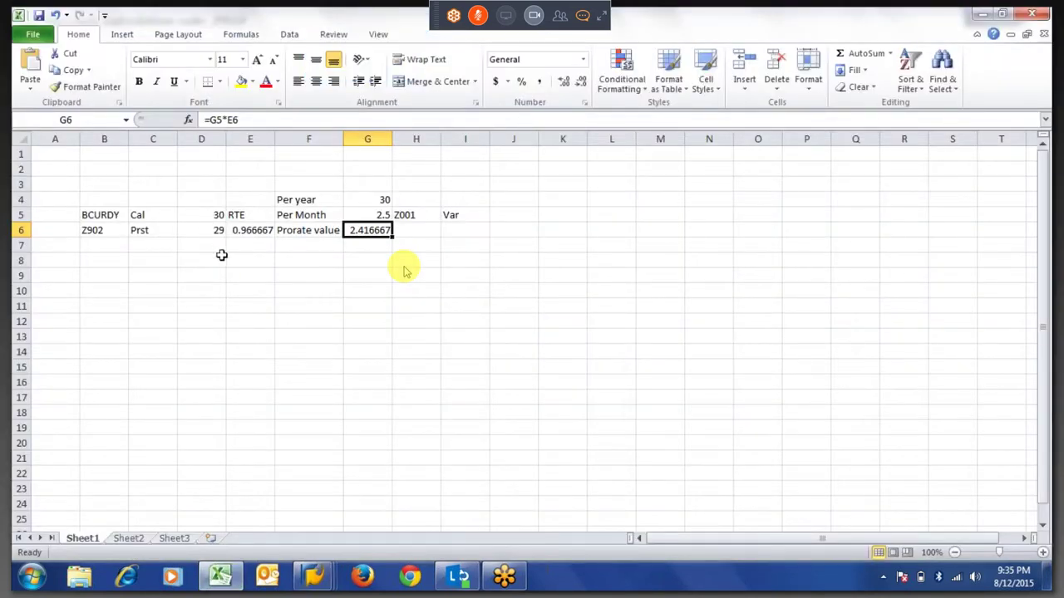
pyautogui.click(246, 233)
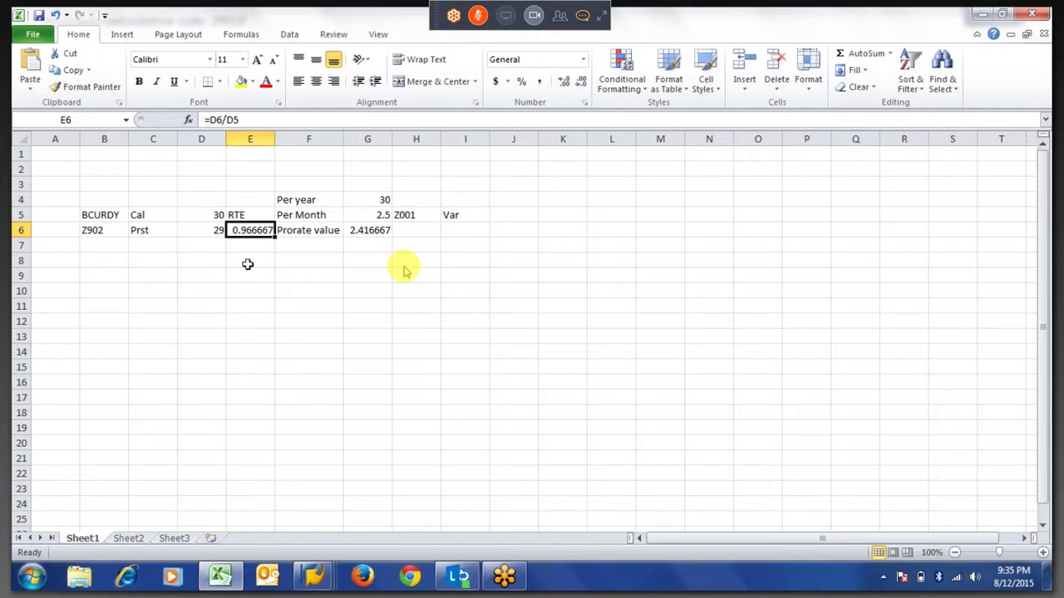
pyautogui.click(241, 245)
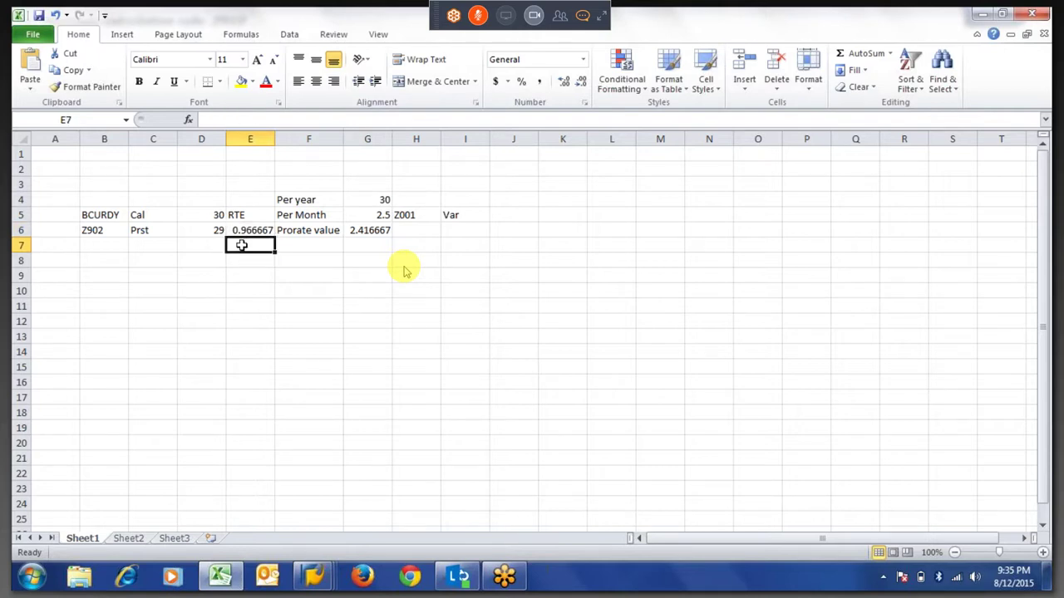
pyautogui.click(371, 236)
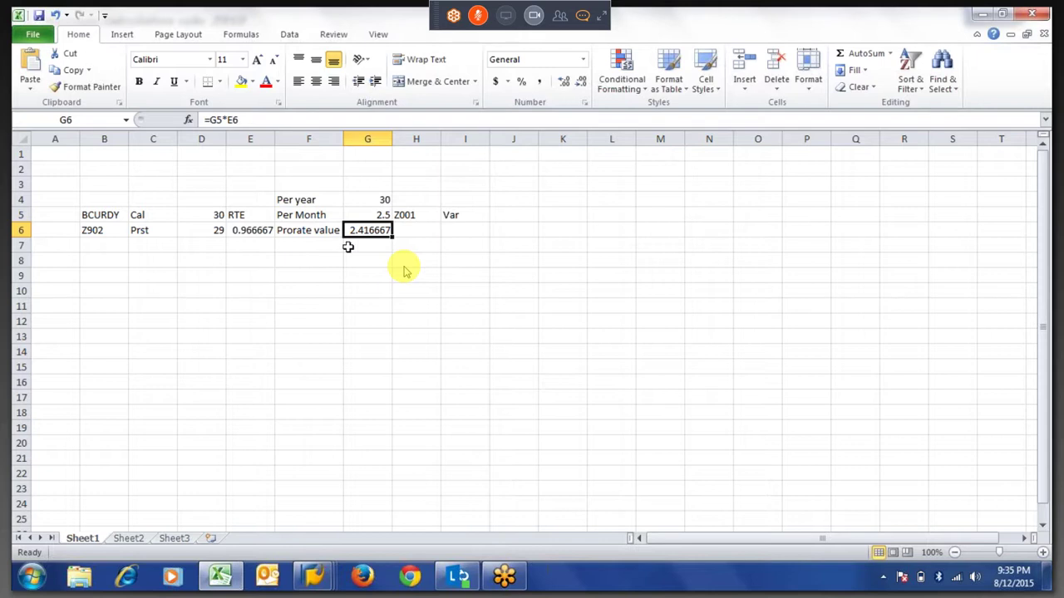
pyautogui.click(413, 216)
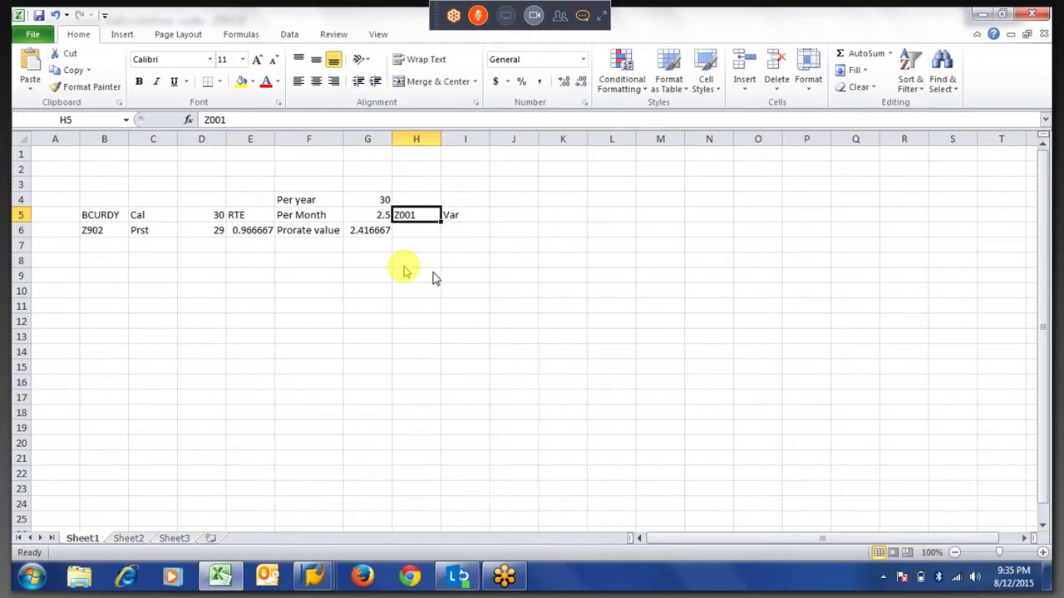
# Return to SAP and add the multiplication HRS*KZ001 below the HRS/BCURDY line in rule Z910.
pyautogui.hotkey('alt', 'Tab')
pyautogui.click(92, 102)
pyautogui.write('HRS')
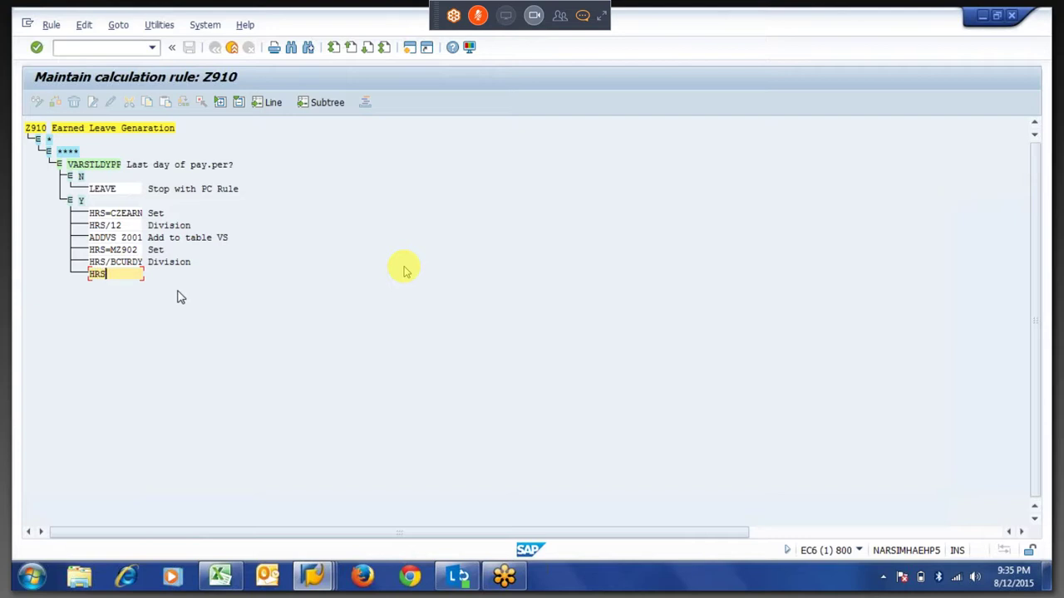
pyautogui.write('*')
pyautogui.write('KZ001')
pyautogui.press('Return')
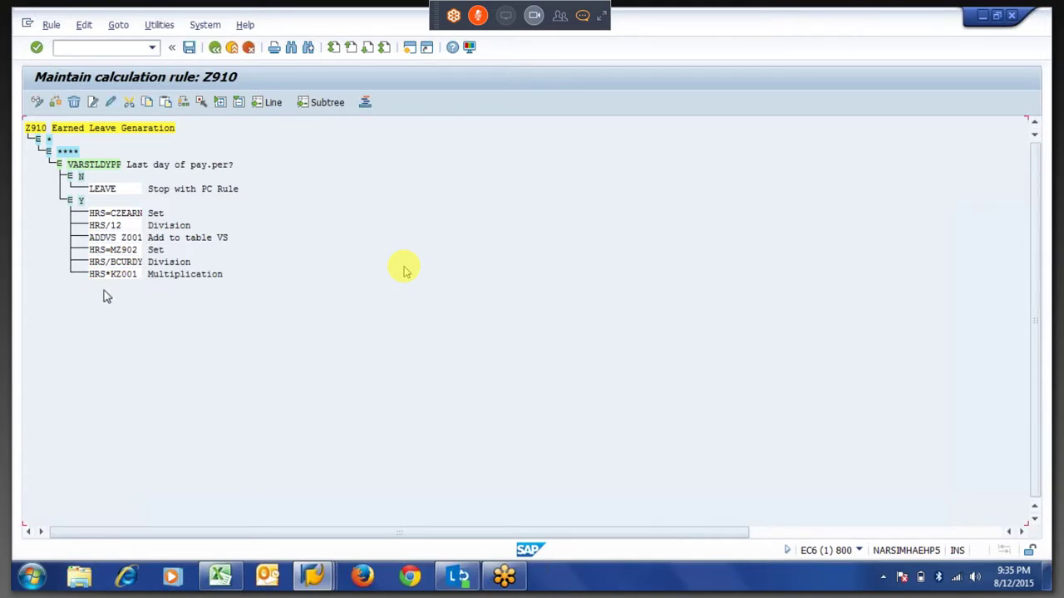
# Compare HRS*KZ001 with the ADDVS Z001 line, add ADDDBZ901 as the last operation, and save rule Z910.
pyautogui.moveTo(90, 275); pyautogui.dragTo(137, 276)
pyautogui.doubleClick(132, 238)
pyautogui.click(145, 247)
pyautogui.click(118, 240)
pyautogui.click(118, 276)
pyautogui.click(92, 104)
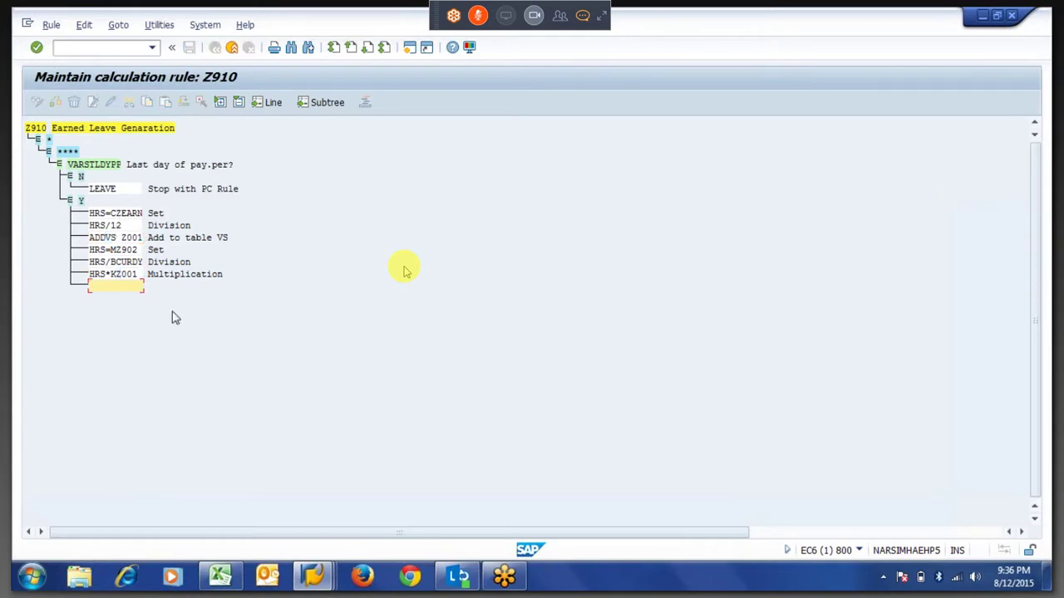
pyautogui.write('Adddbz901')
pyautogui.press('Return')
pyautogui.press('Return')
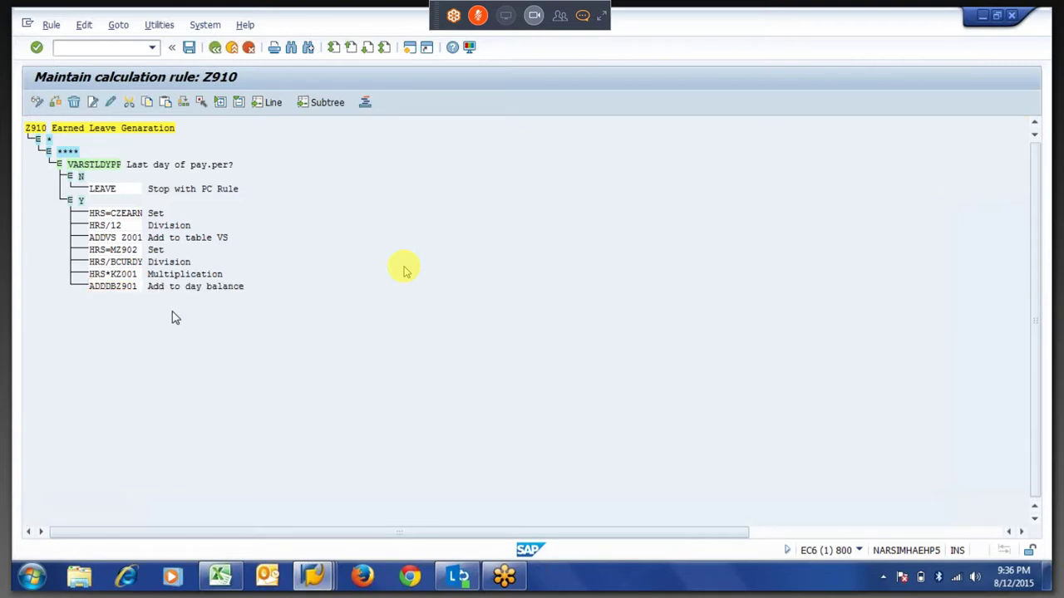
pyautogui.hotkey('ctrl', 's')
pyautogui.press('Return')
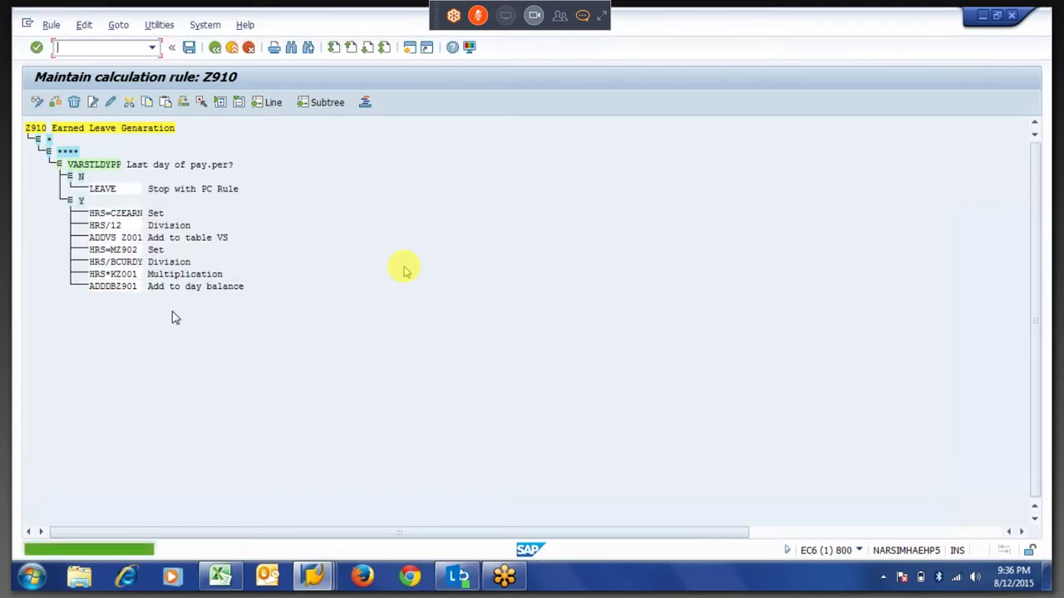
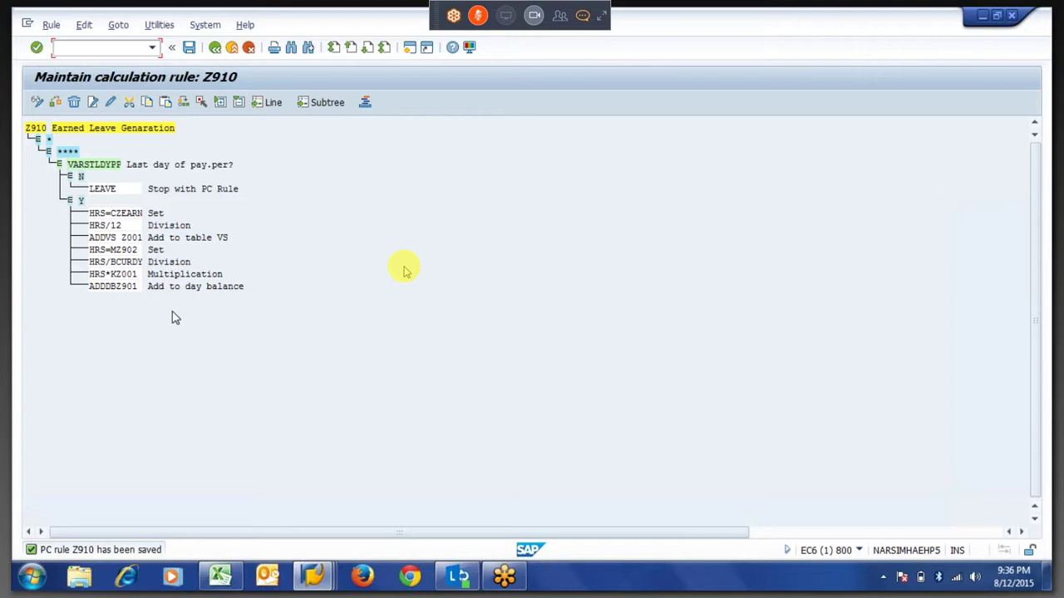
# Check the prorate value formula in Excel cell G6, returning to SAP rule Z910 when done.
pyautogui.click(220, 578)
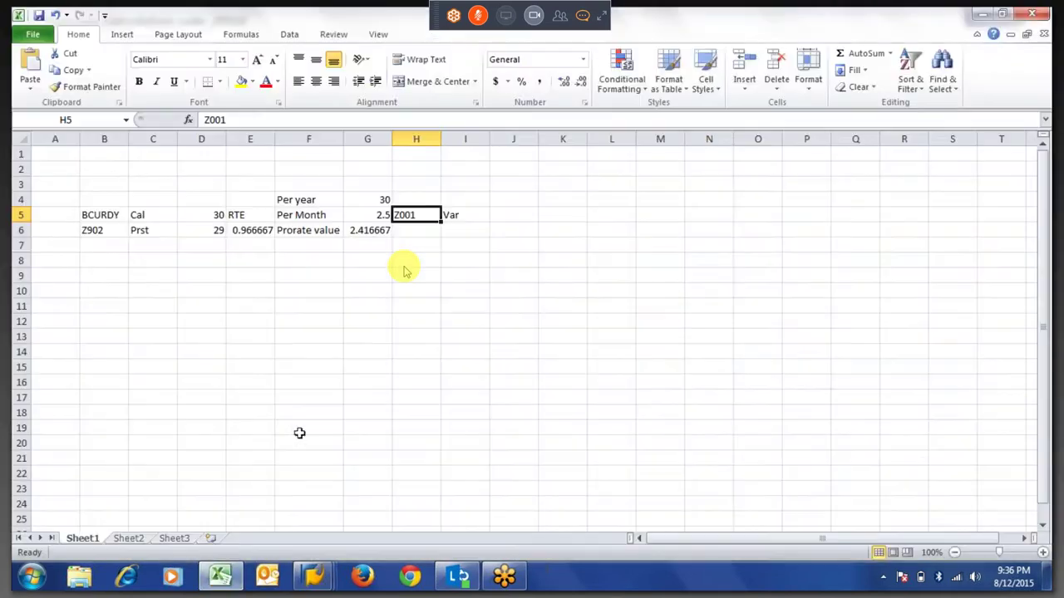
pyautogui.click(363, 230)
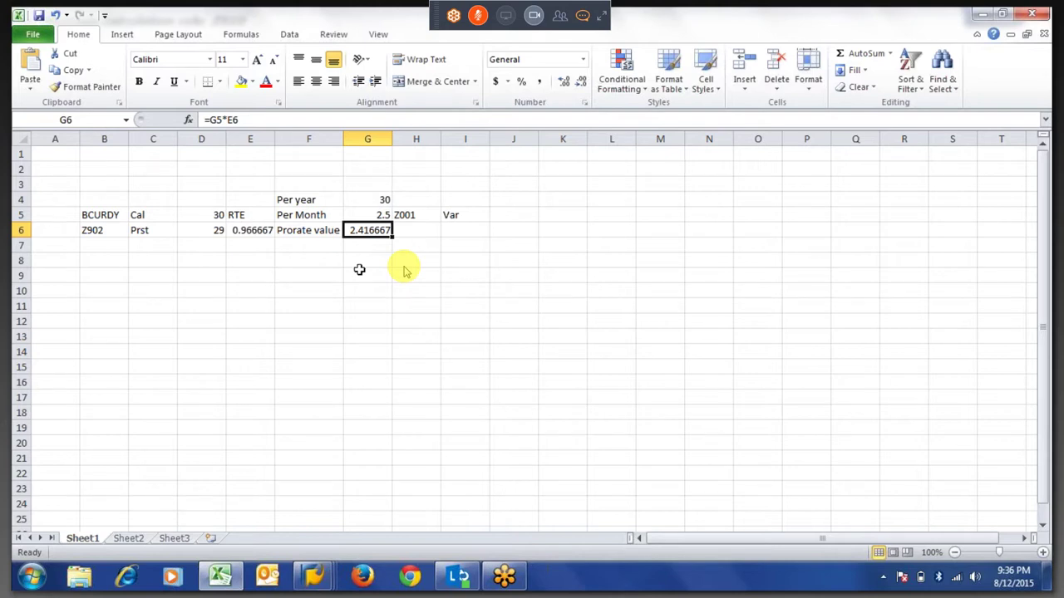
pyautogui.hotkey('alt', 'Tab')
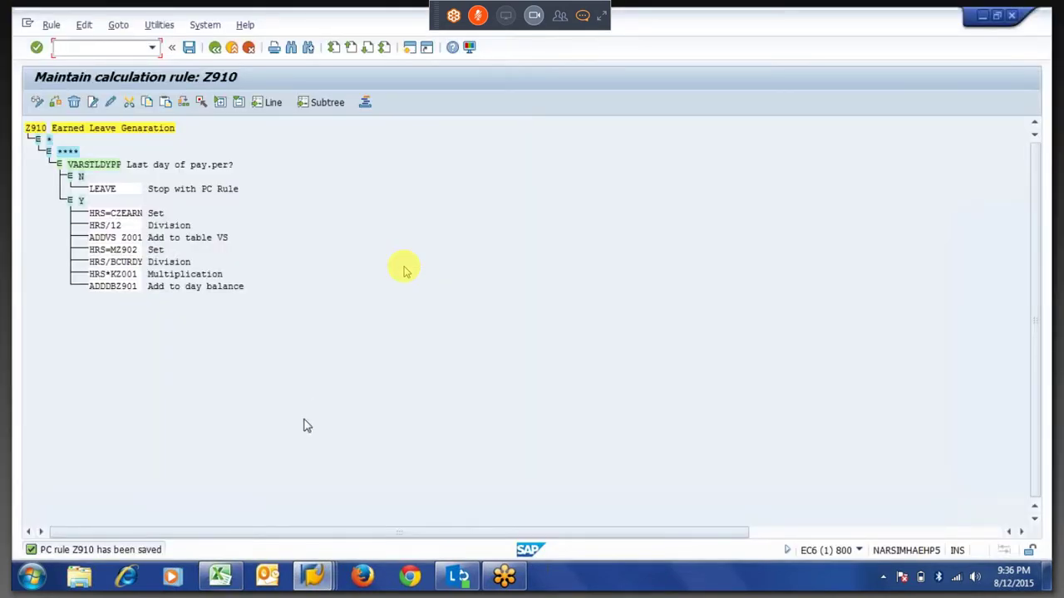
# Switch to the SAP session showing the SALDO log details and rerun time evaluation from its selection screen.
pyautogui.click(313, 575)
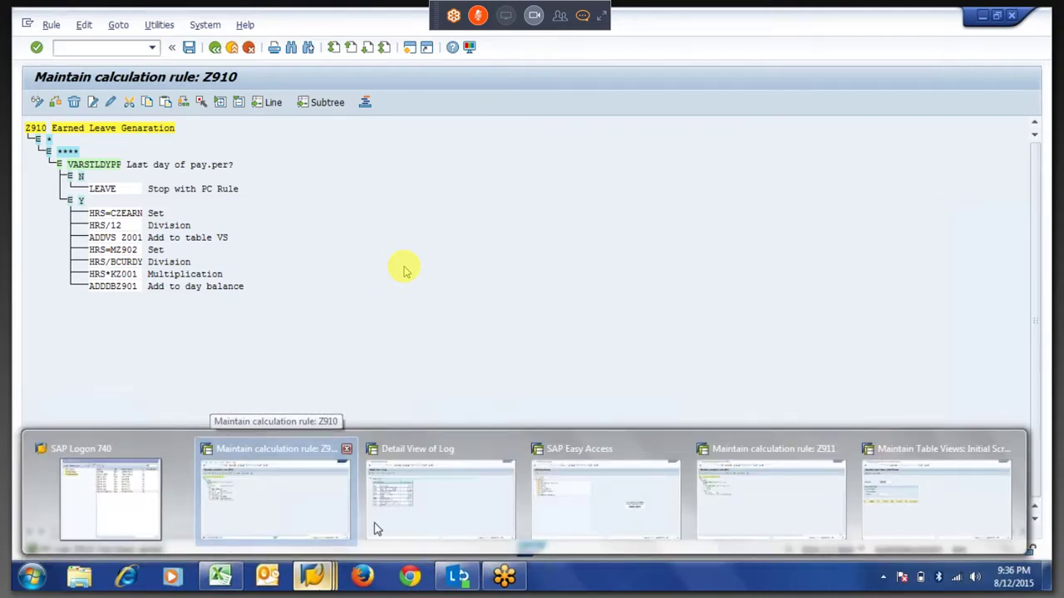
pyautogui.click(447, 529)
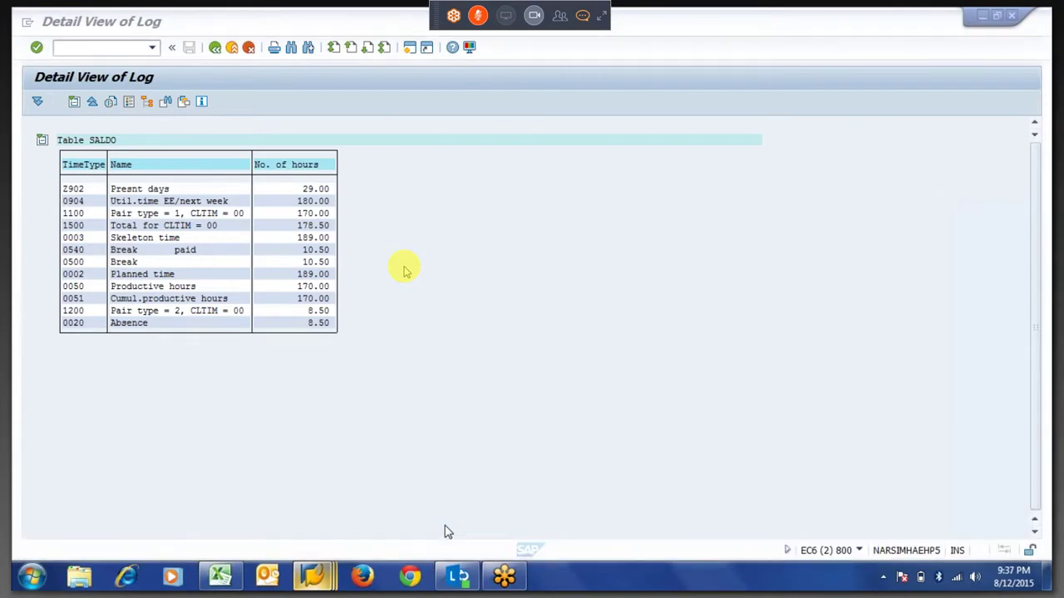
pyautogui.click(216, 47)
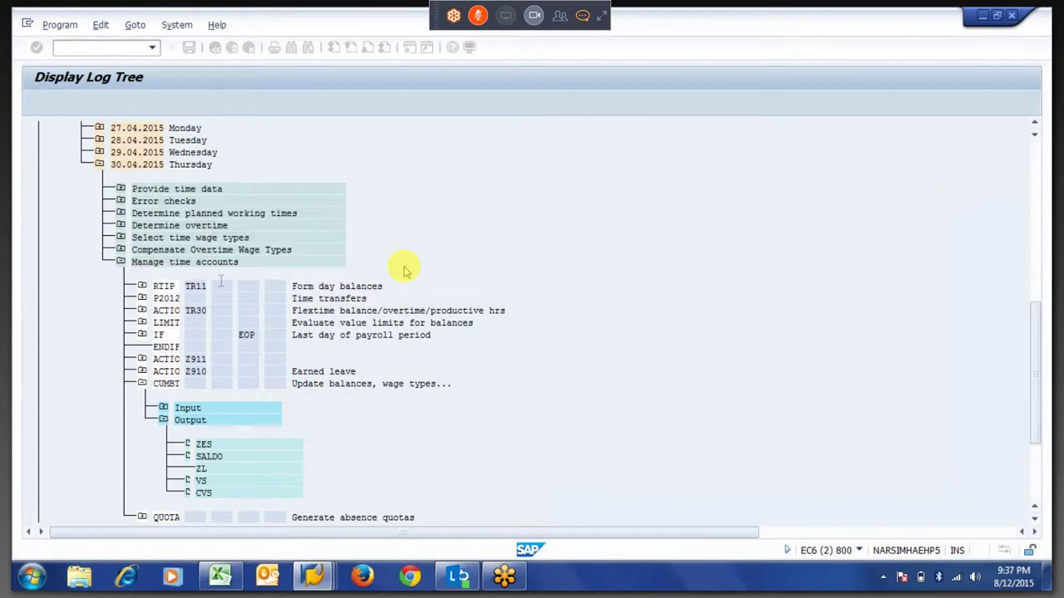
pyautogui.click(36, 102)
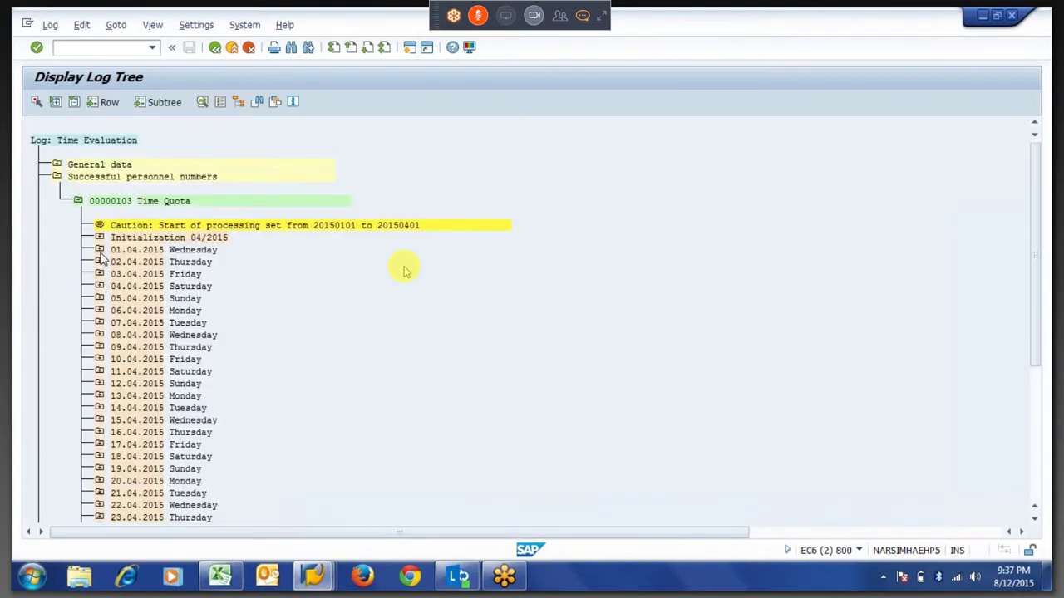
# Examine how rule Z910 was processed under Manage time accounts for 01.04.2015, returning to the log tree when done.
pyautogui.click(99, 250)
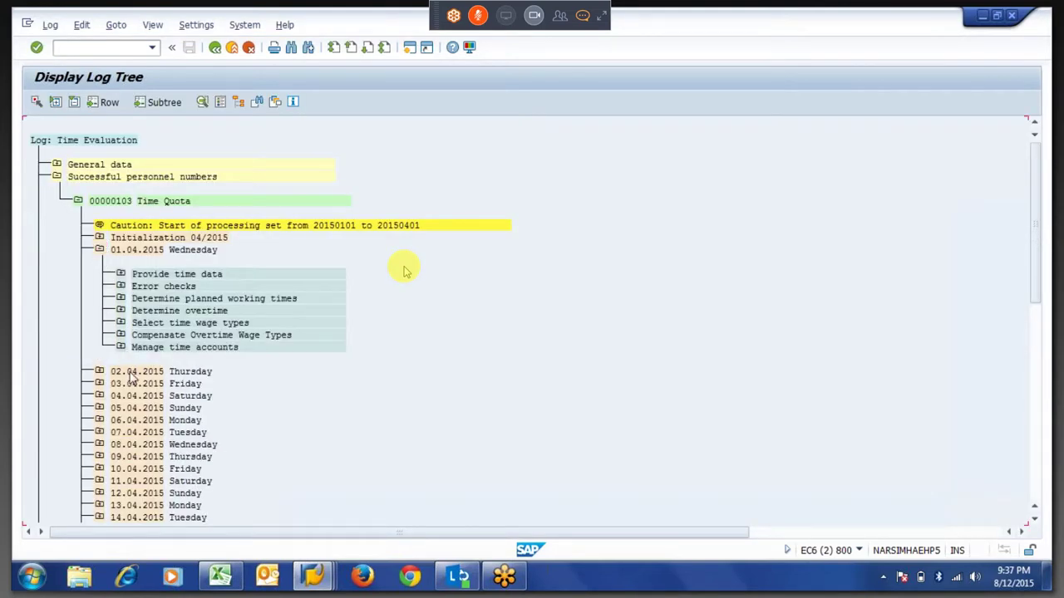
pyautogui.click(120, 347)
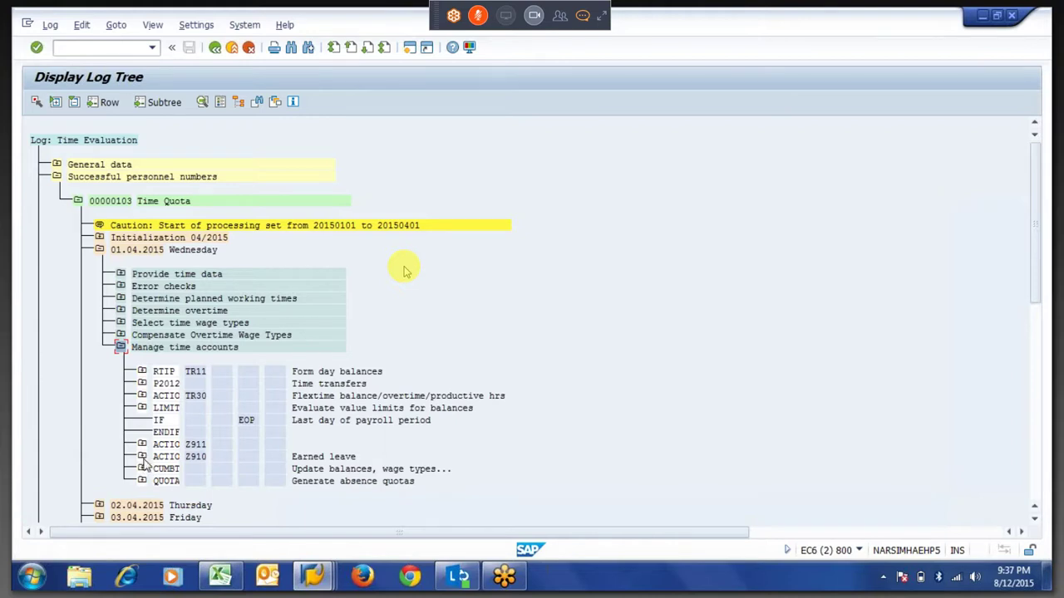
pyautogui.click(142, 457)
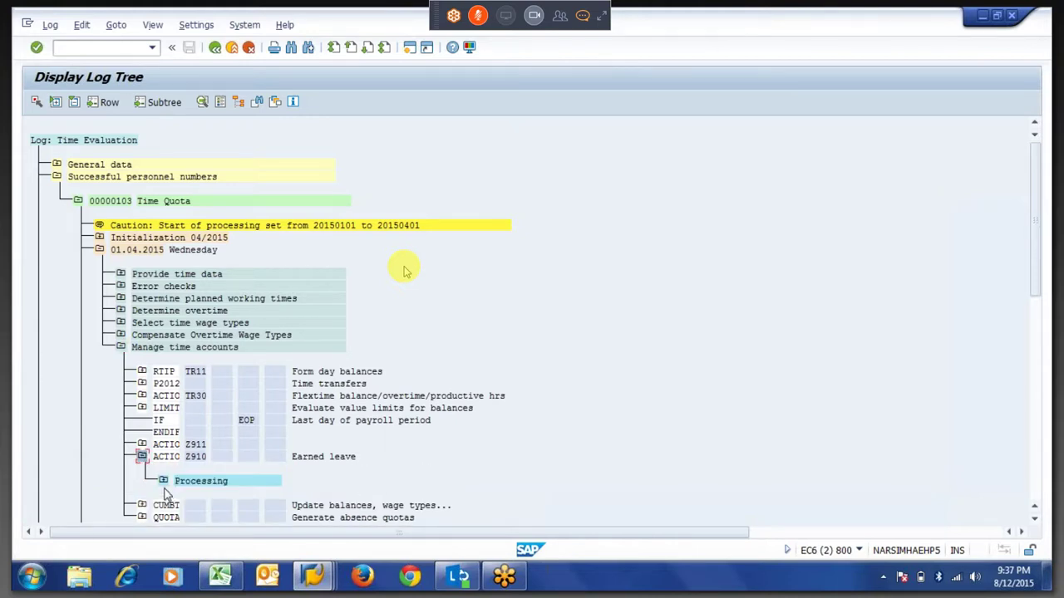
pyautogui.click(163, 481)
pyautogui.doubleClick(236, 492)
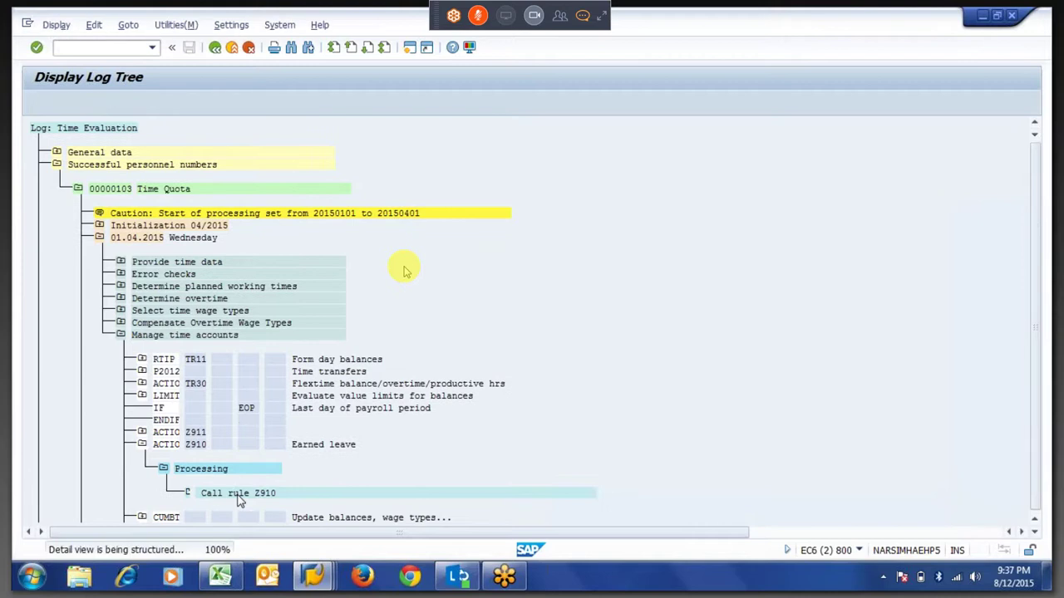
pyautogui.click(214, 48)
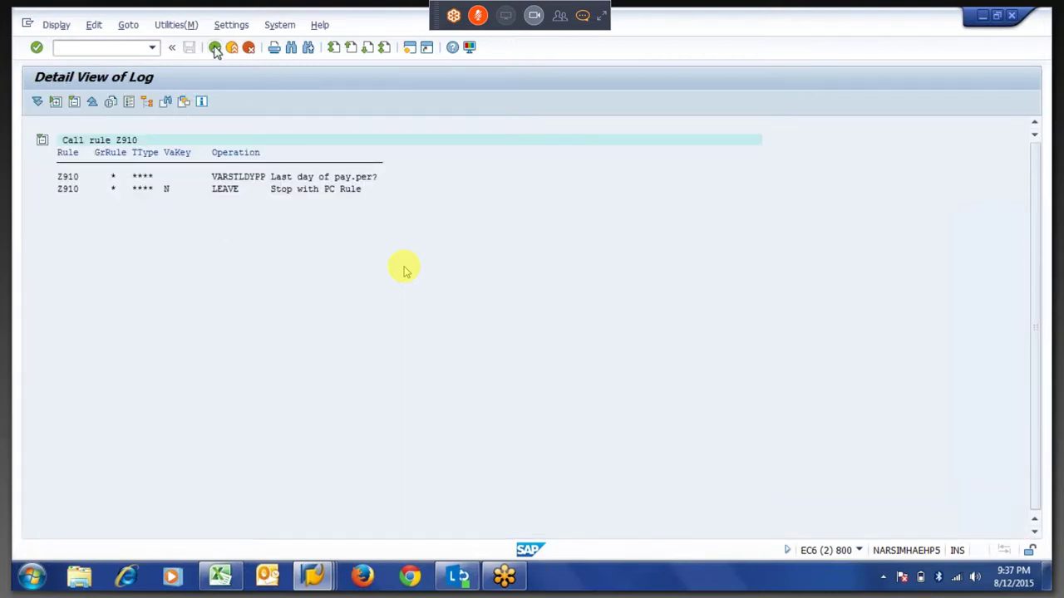
# Collapse 01.04.2015 and review the operations processed by rule Z910 under Manage time accounts for 30.04.2015.
pyautogui.click(98, 239)
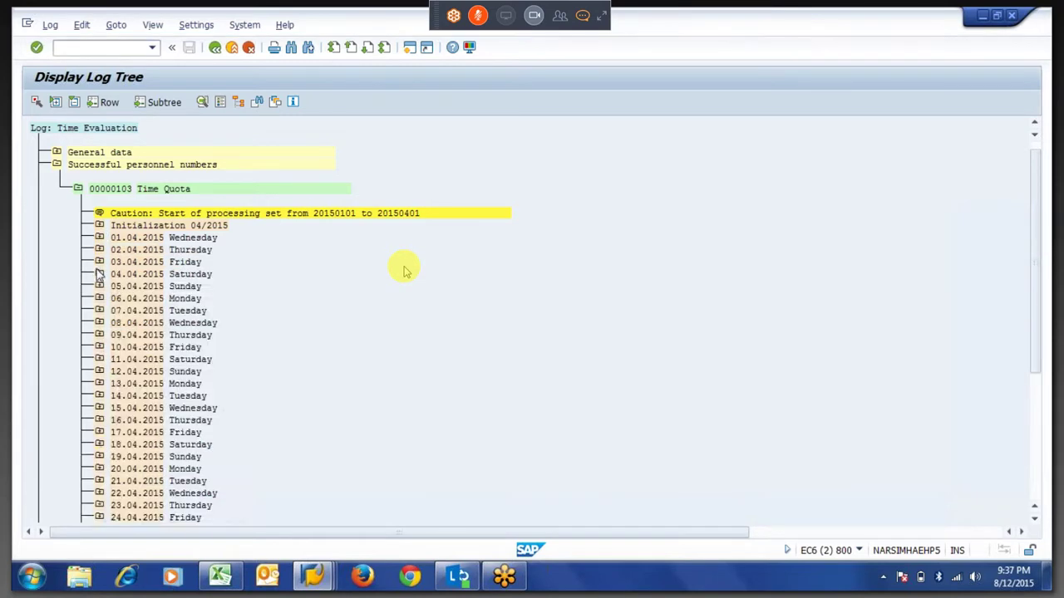
pyautogui.scroll(-10, 103, 249)
pyautogui.click(102, 191)
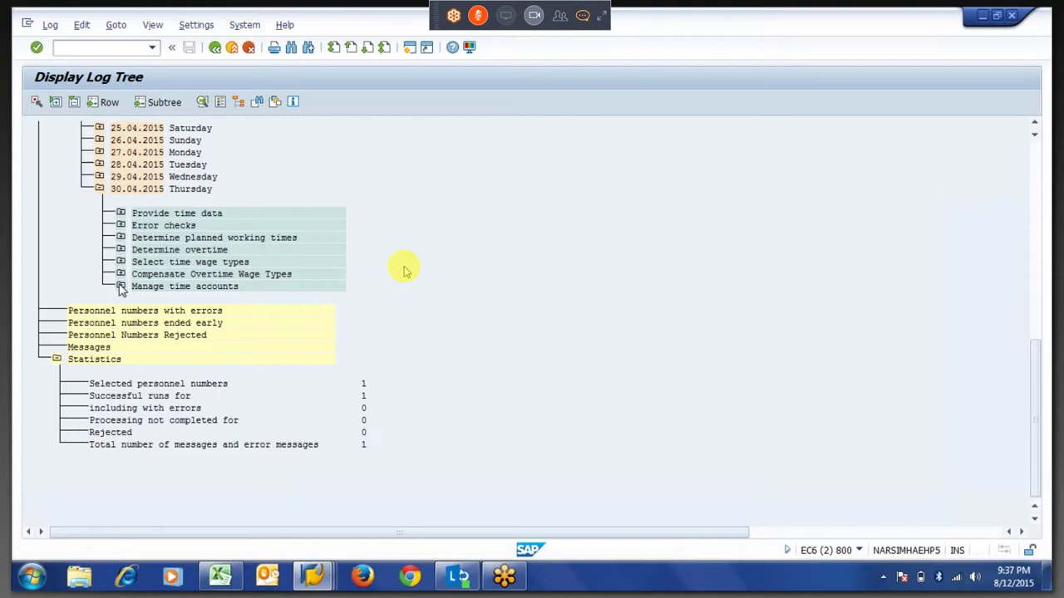
pyautogui.click(121, 286)
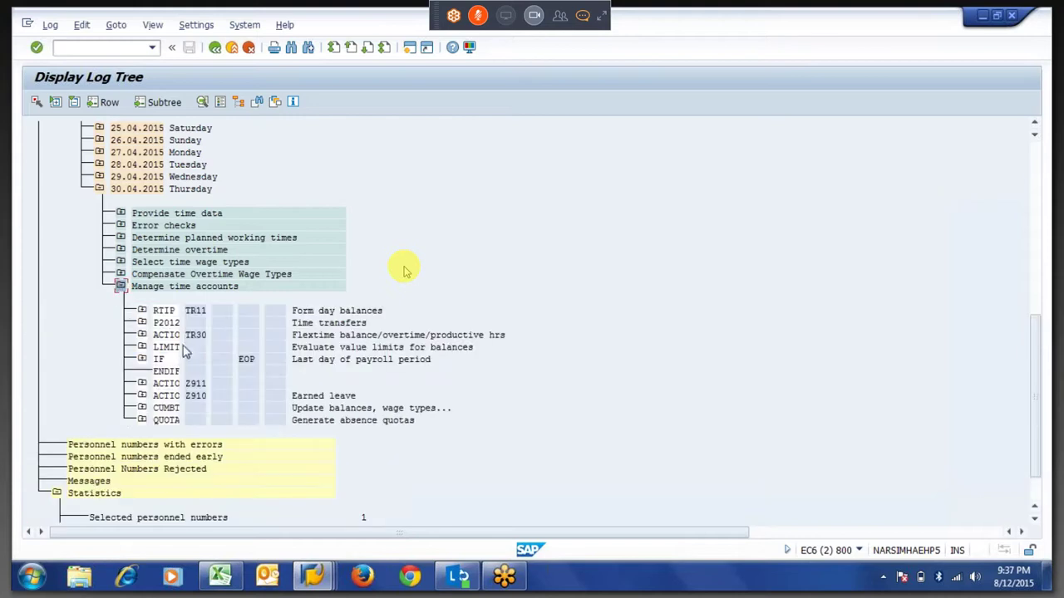
pyautogui.click(142, 384)
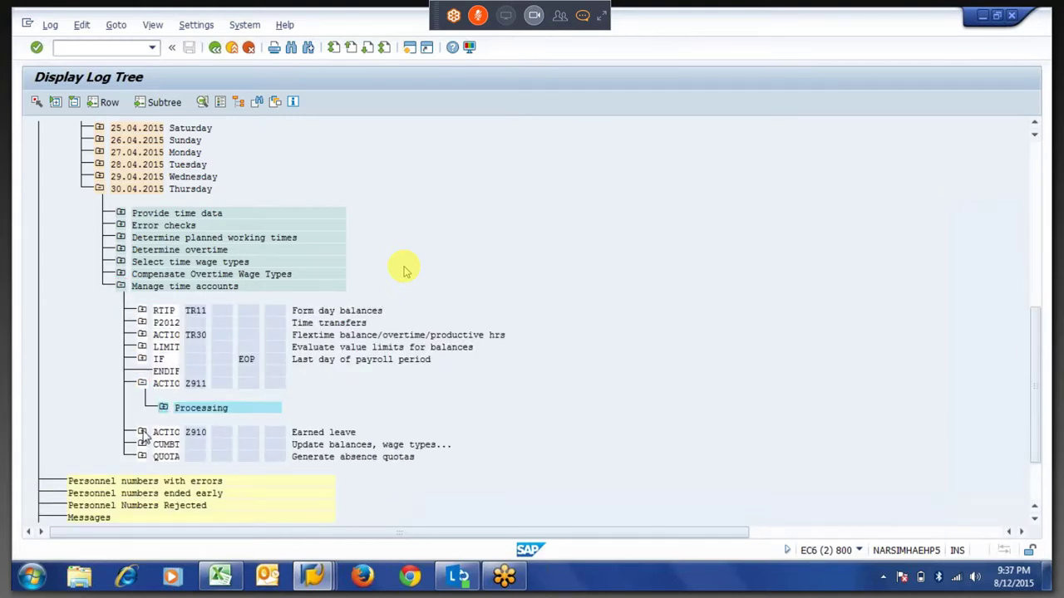
pyautogui.click(142, 432)
pyautogui.click(163, 456)
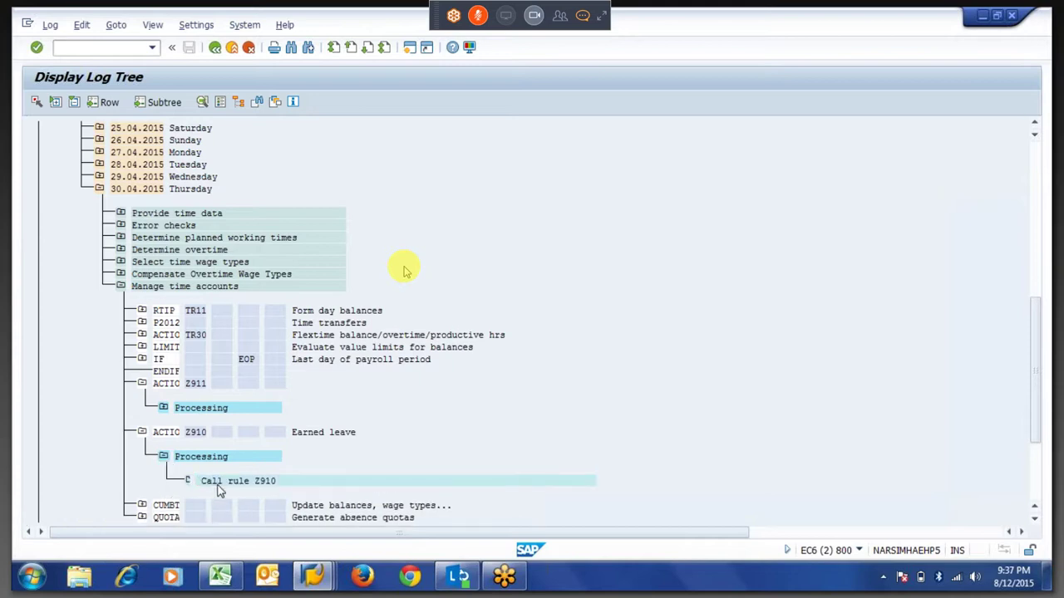
pyautogui.doubleClick(218, 485)
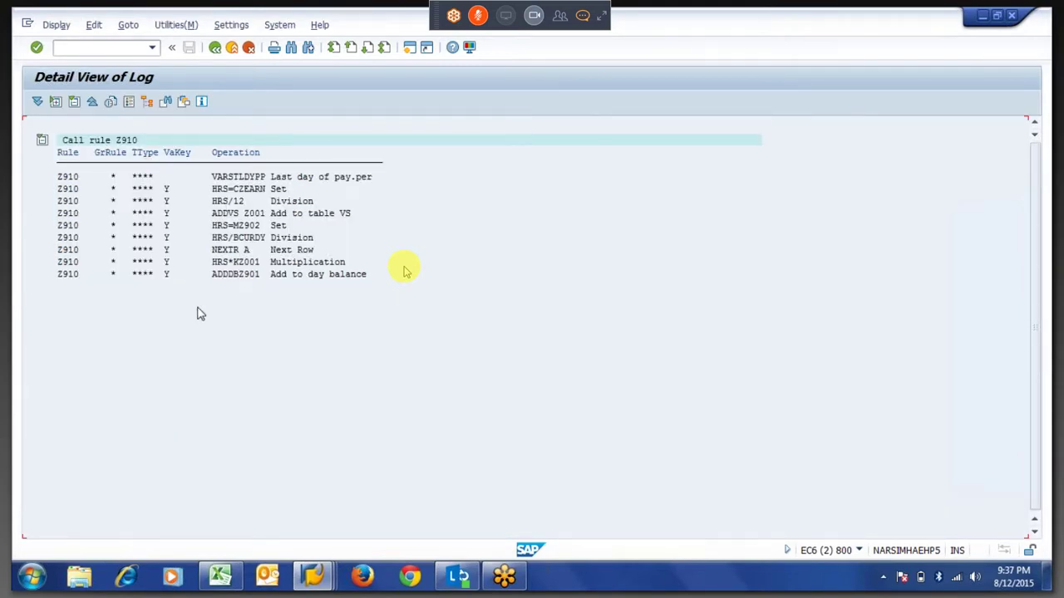
pyautogui.click(166, 190)
pyautogui.moveTo(266, 211); pyautogui.dragTo(269, 285)
pyautogui.click(214, 47)
# Display the ZES table from the CUMBT output for 30.04.2015 and go to its last entries.
pyautogui.click(142, 505)
pyautogui.click(164, 494)
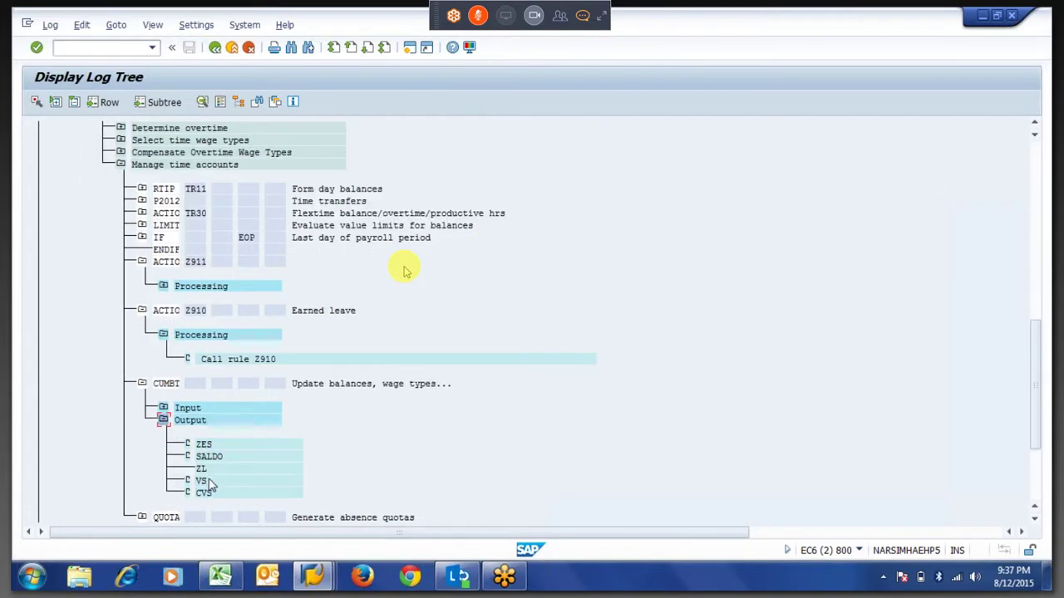
pyautogui.click(204, 447)
pyautogui.doubleClick(205, 446)
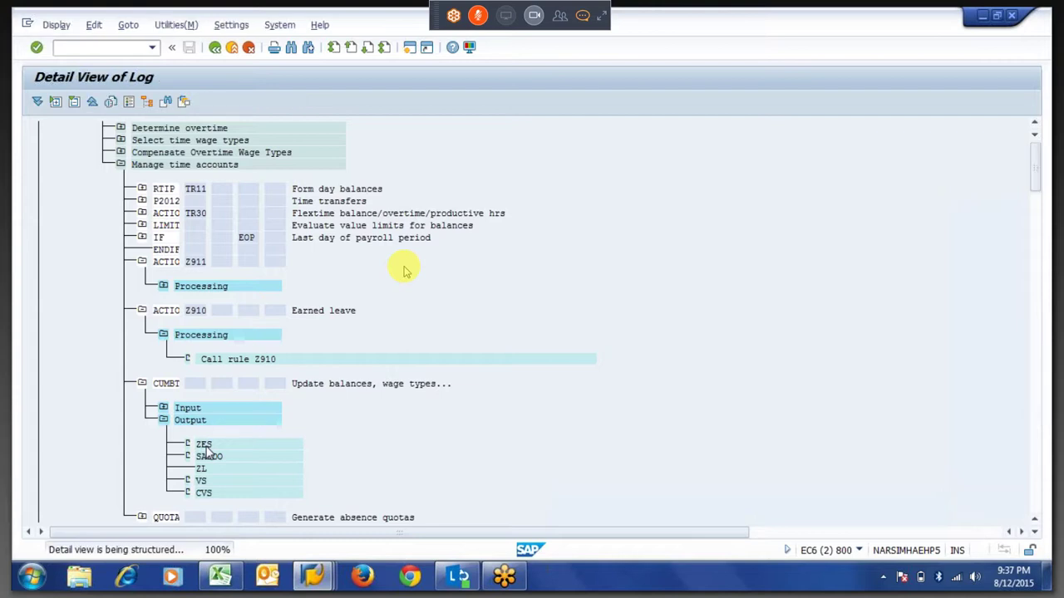
pyautogui.scroll(-10, 405, 270)
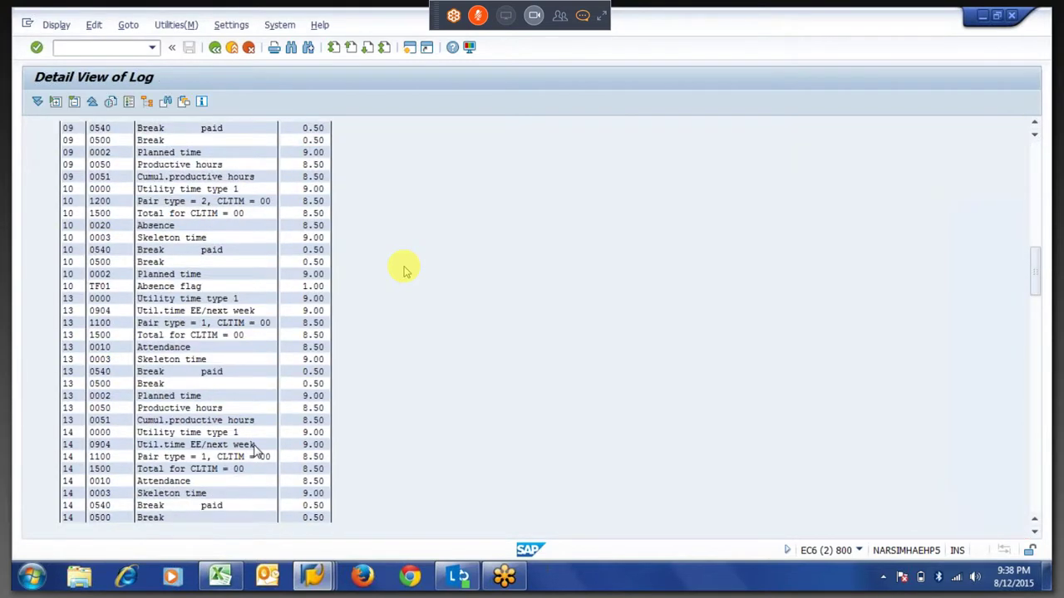
pyautogui.scroll(-10, 405, 270)
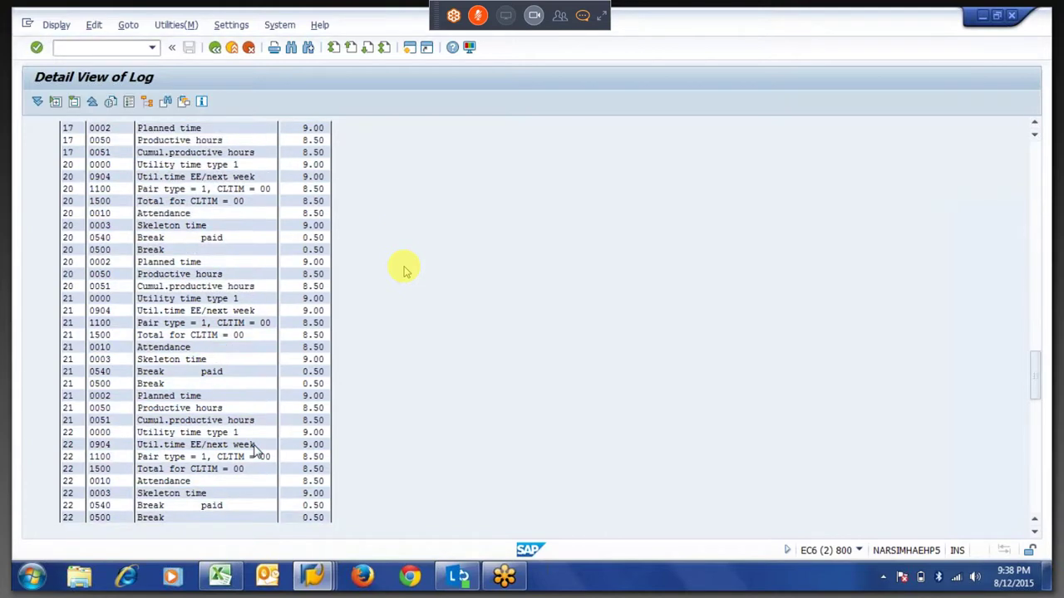
pyautogui.scroll(-10, 405, 270)
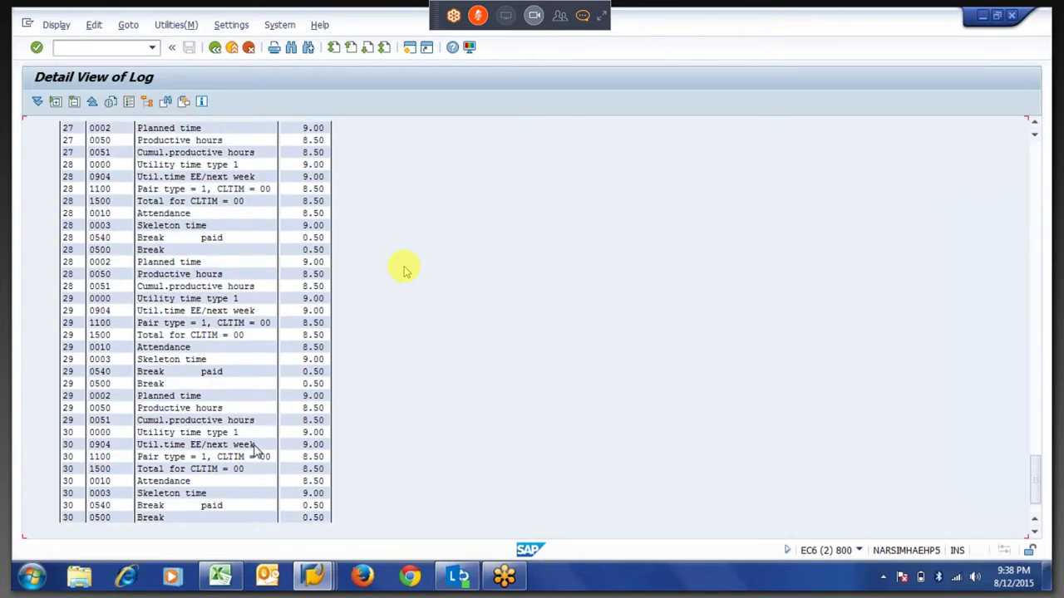
pyautogui.scroll(-10, 405, 270)
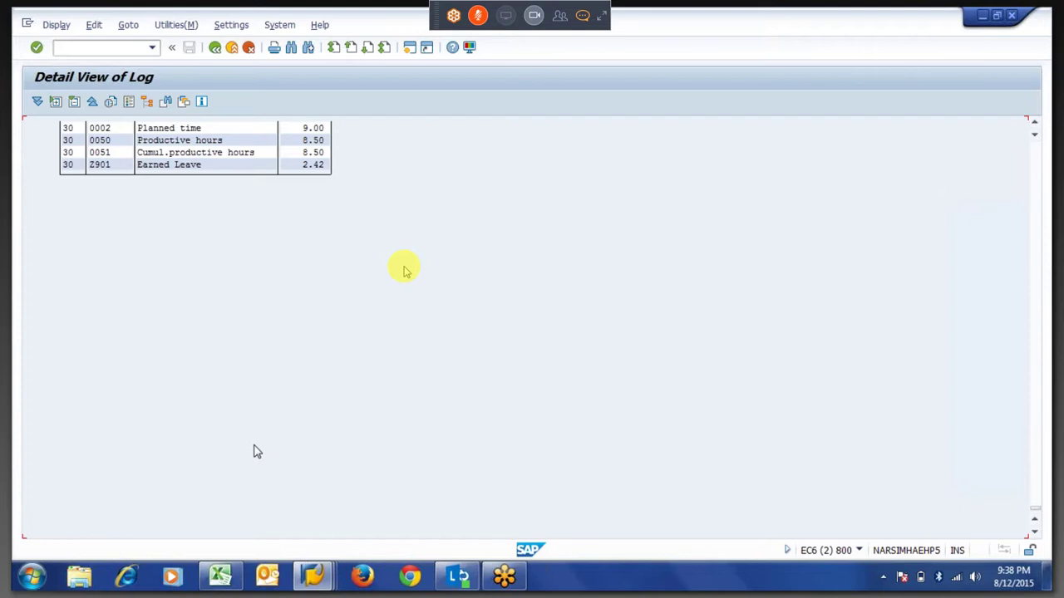
# Compare the Z901 Earned Leave value in the ZES table with the prorate value in Excel cell G6.
pyautogui.click(319, 168)
pyautogui.click(581, 16)
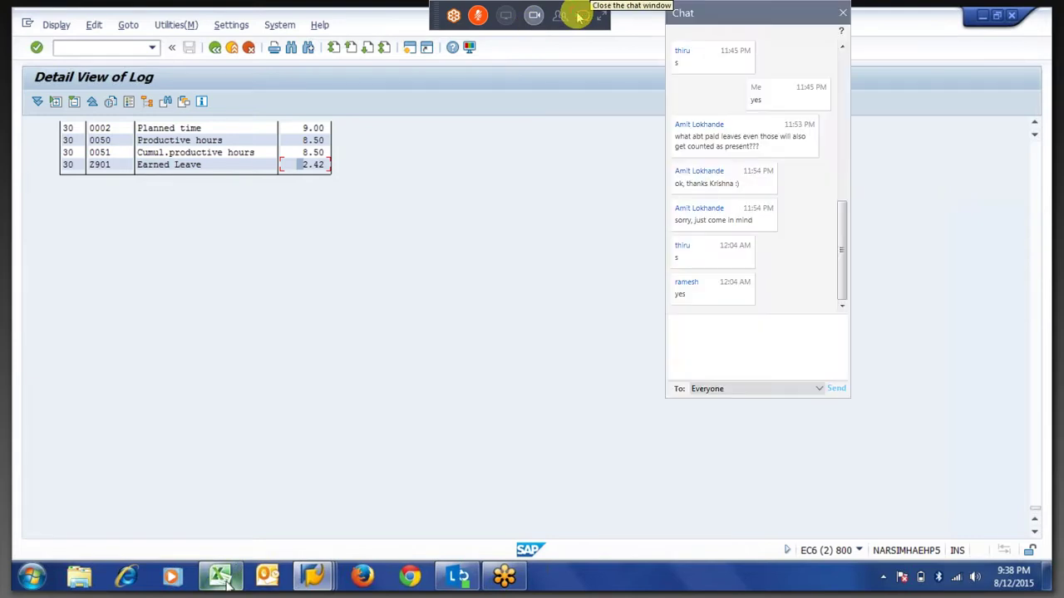
pyautogui.click(581, 16)
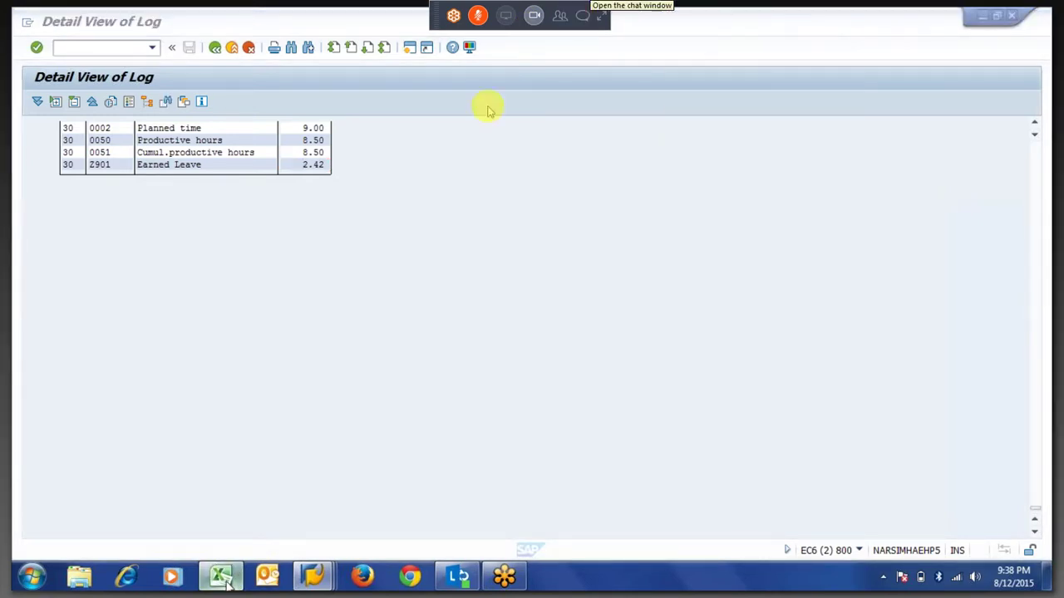
pyautogui.hotkey('alt', 'Tab')
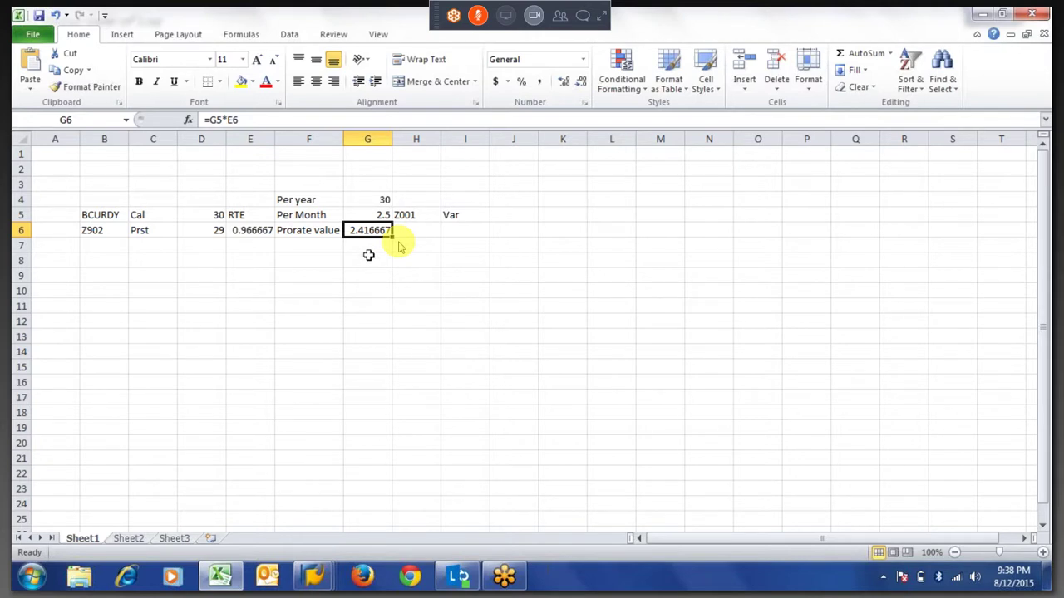
pyautogui.hotkey('alt', 'Tab')
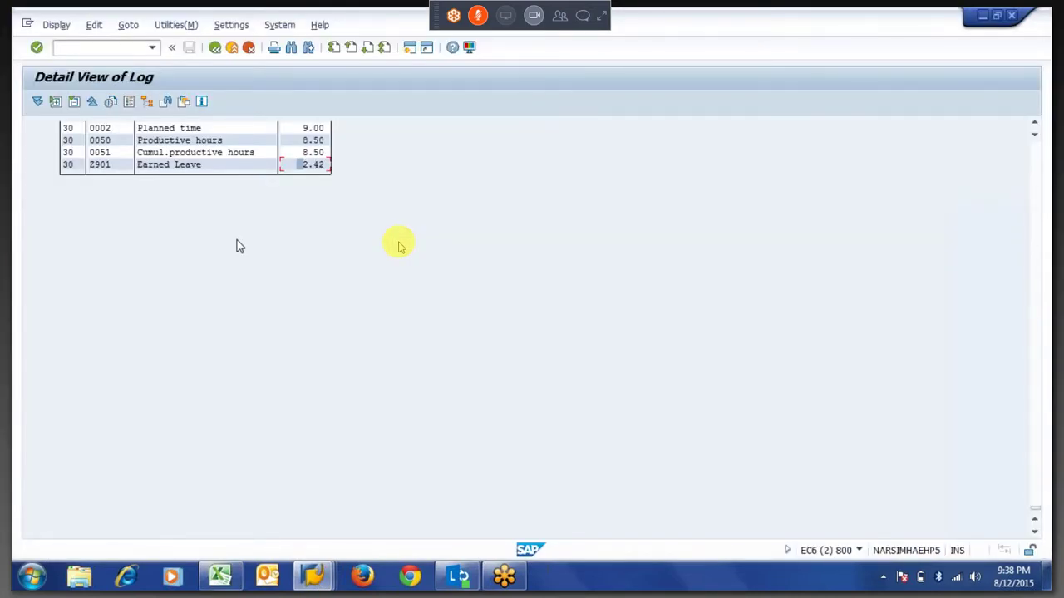
# Check the quota number in the ABWKONTI table of the QUOTA output, returning to the log tree when done.
pyautogui.press('F3')
pyautogui.click(143, 517)
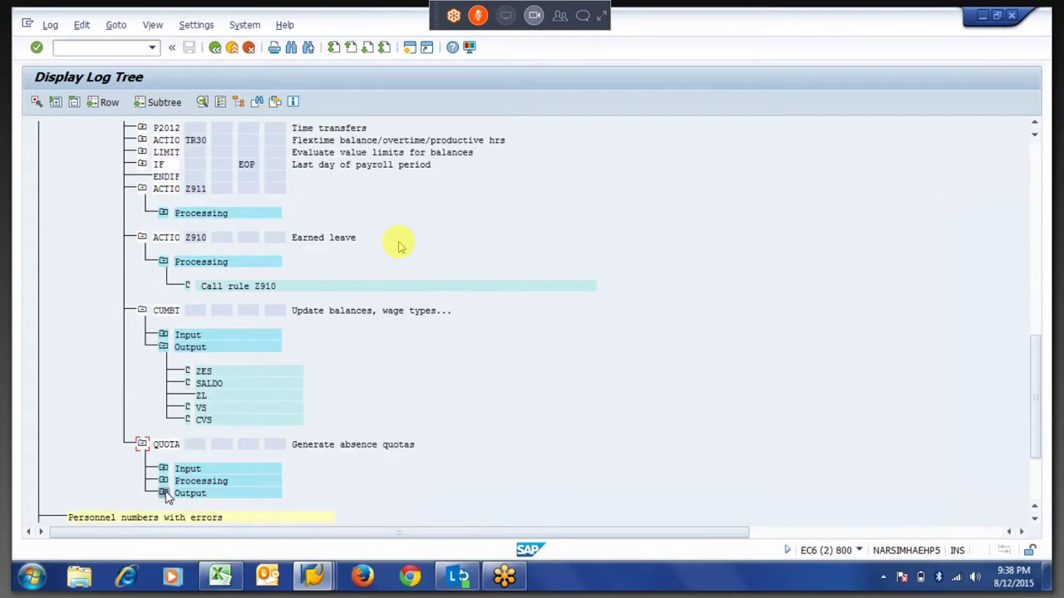
pyautogui.click(164, 493)
pyautogui.doubleClick(212, 454)
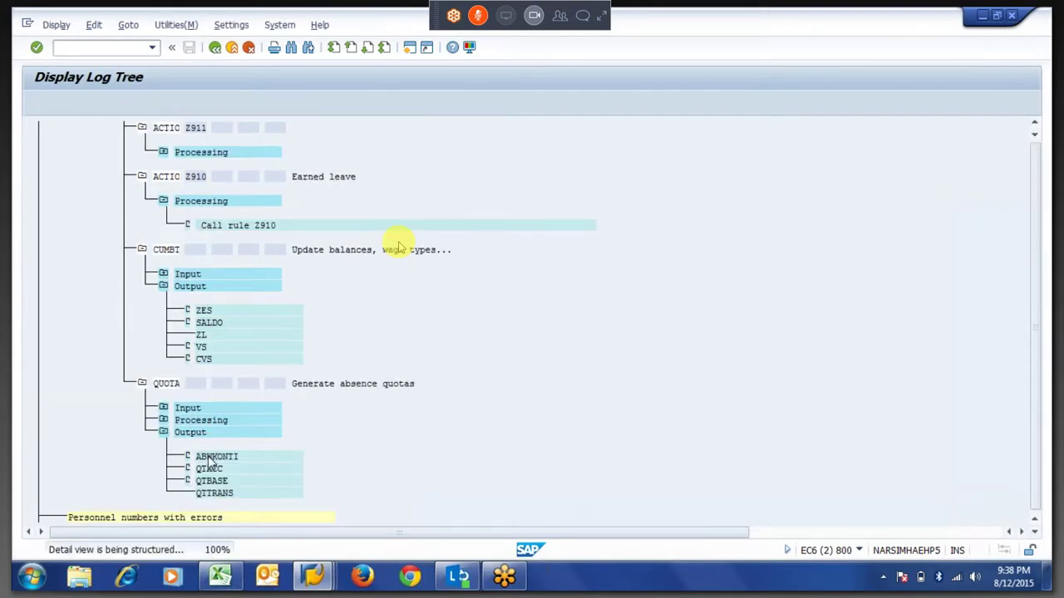
pyautogui.moveTo(349, 195); pyautogui.dragTo(394, 194)
pyautogui.click(394, 195)
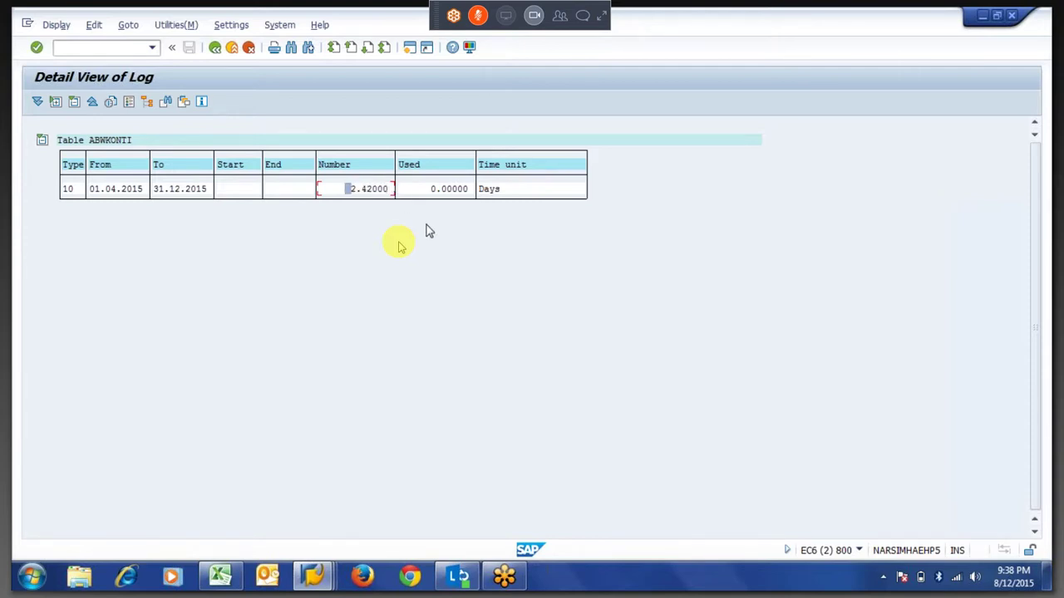
pyautogui.click(214, 47)
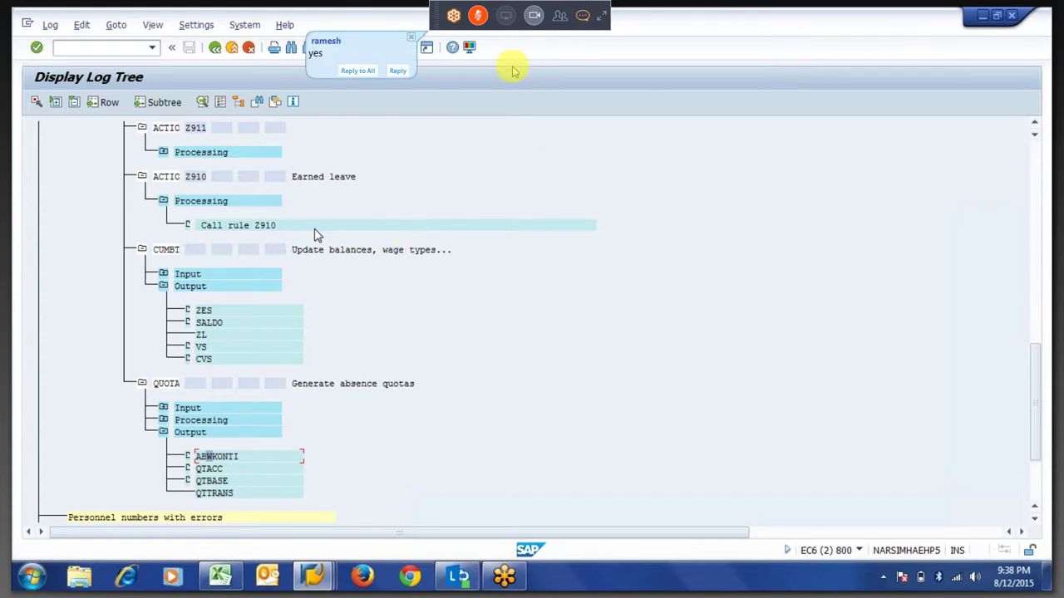
# Switch back to the SAP session with calculation rule Z910 to review its operations.
pyautogui.click(476, 15)
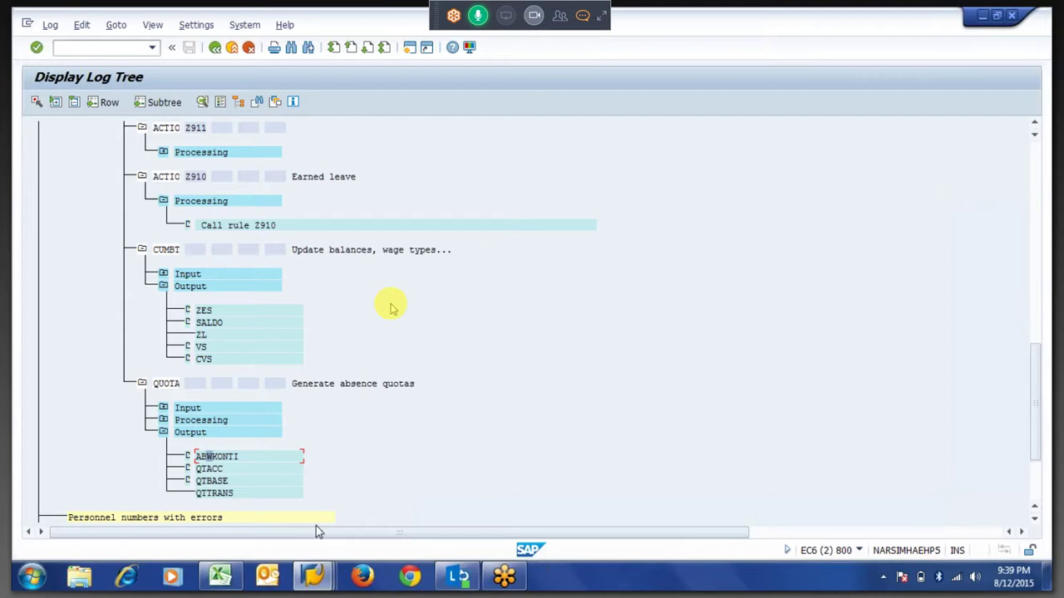
pyautogui.moveTo(313, 584)
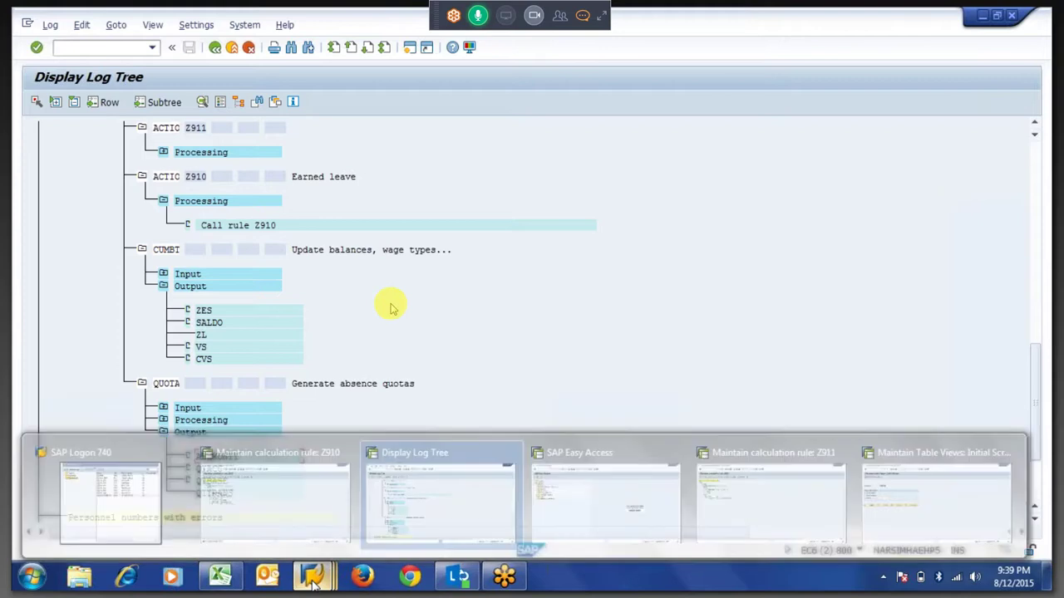
pyautogui.click(279, 512)
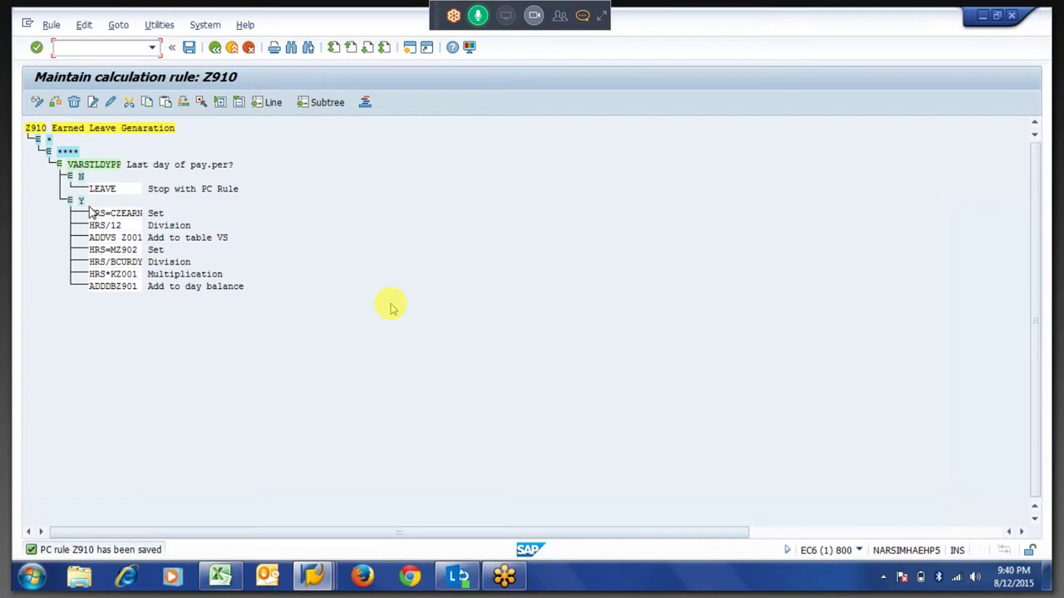
# Review the first operations under Y in rule Z910: the CZEARN constant, the division by 12 and storage in variable Z001.
pyautogui.moveTo(42, 133); pyautogui.dragTo(256, 308)
pyautogui.hotkey('ctrl', 'c')
pyautogui.click(91, 214)
pyautogui.moveTo(111, 214); pyautogui.dragTo(150, 224)
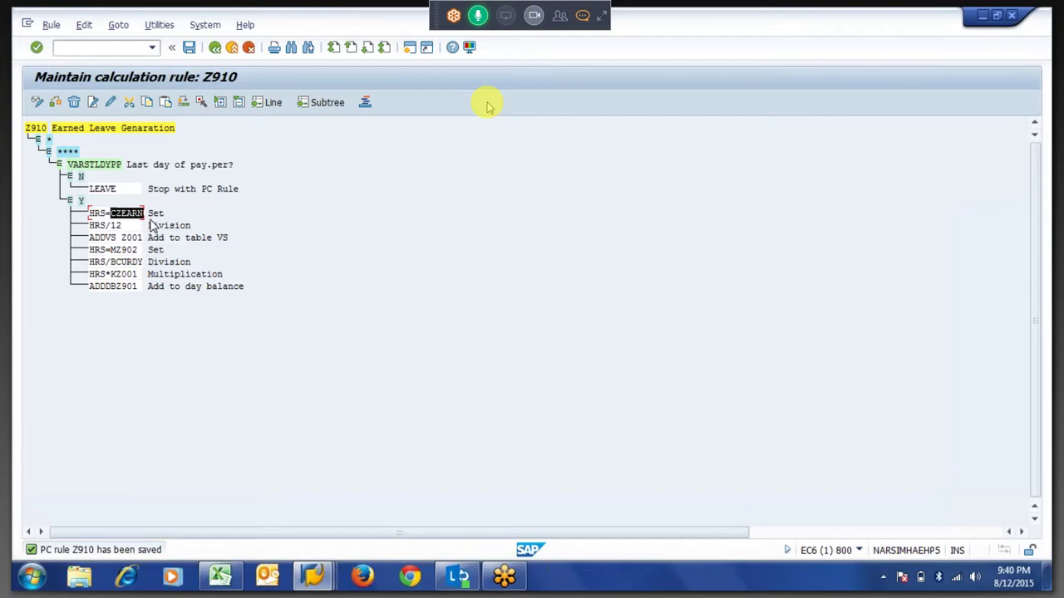
pyautogui.moveTo(110, 227); pyautogui.dragTo(146, 241)
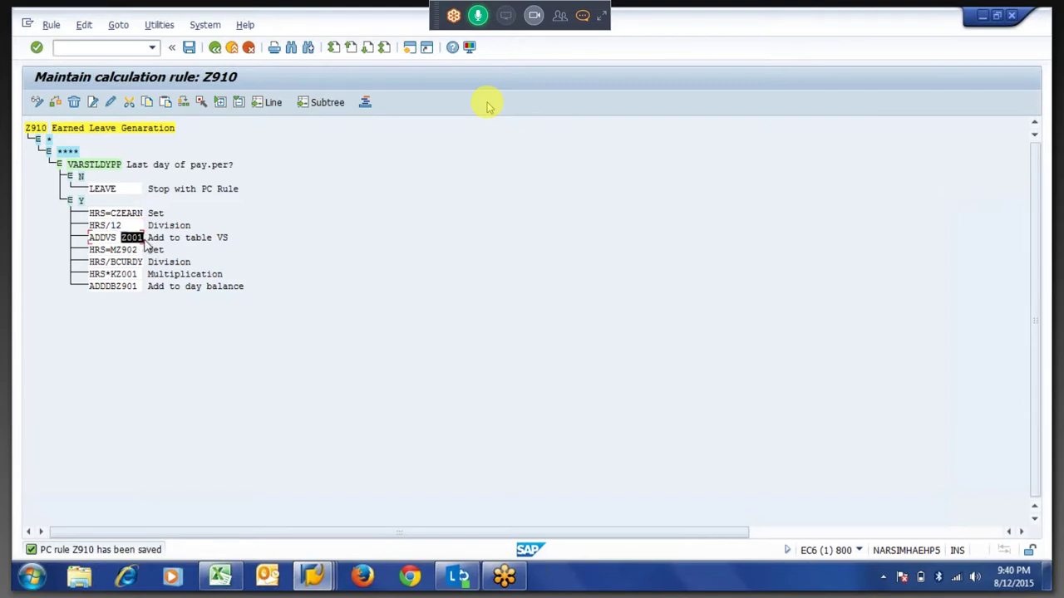
pyautogui.moveTo(88, 238); pyautogui.dragTo(145, 248)
pyautogui.hotkey('ctrl', 'c')
# Review the remaining operations in rule Z910: the Z902 balance, division by BCURDY, multiplication by Z001 and transfer to day balance Z901.
pyautogui.click(89, 249)
pyautogui.moveTo(110, 251); pyautogui.dragTo(141, 258)
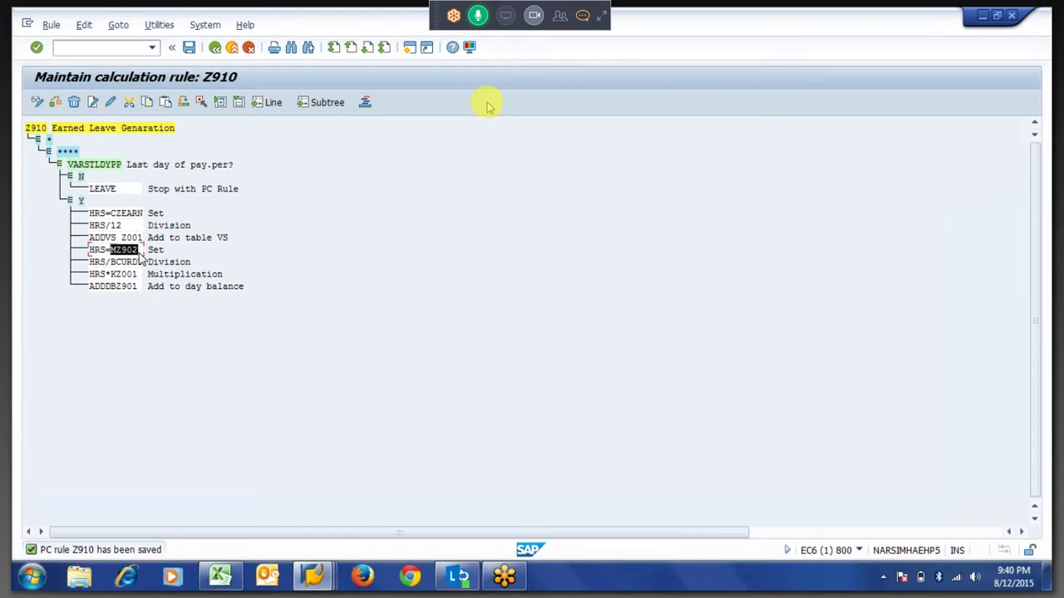
pyautogui.hotkey('ctrl', 'c')
pyautogui.moveTo(111, 252); pyautogui.dragTo(145, 266)
pyautogui.hotkey('ctrl', 'c')
pyautogui.hotkey('ctrl', 'c')
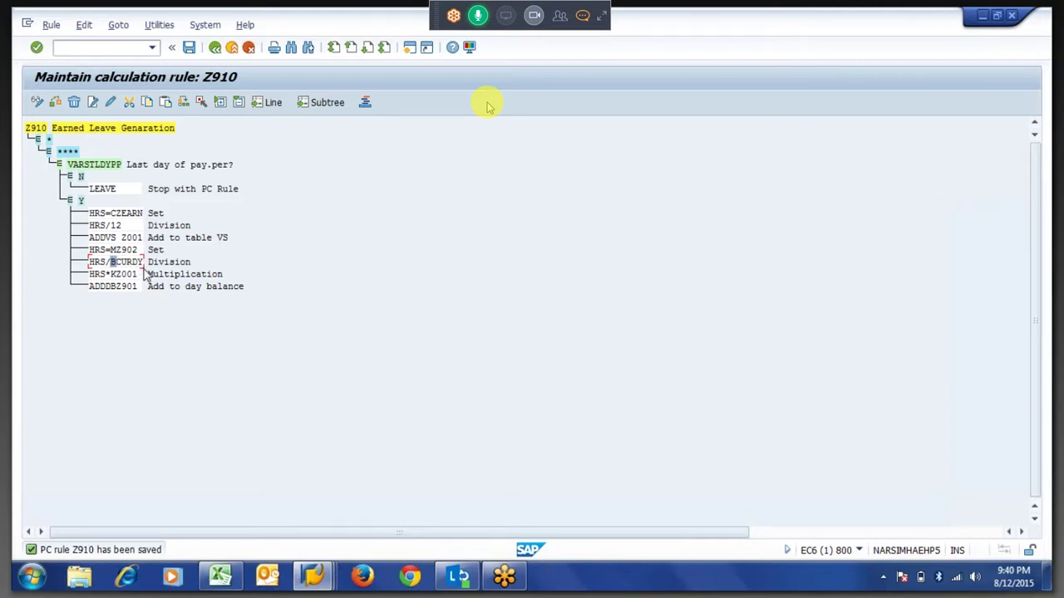
pyautogui.moveTo(111, 275); pyautogui.dragTo(140, 277)
pyautogui.hotkey('ctrl', 'c')
pyautogui.click(114, 286)
pyautogui.moveTo(114, 287); pyautogui.dragTo(140, 297)
pyautogui.click(111, 296)
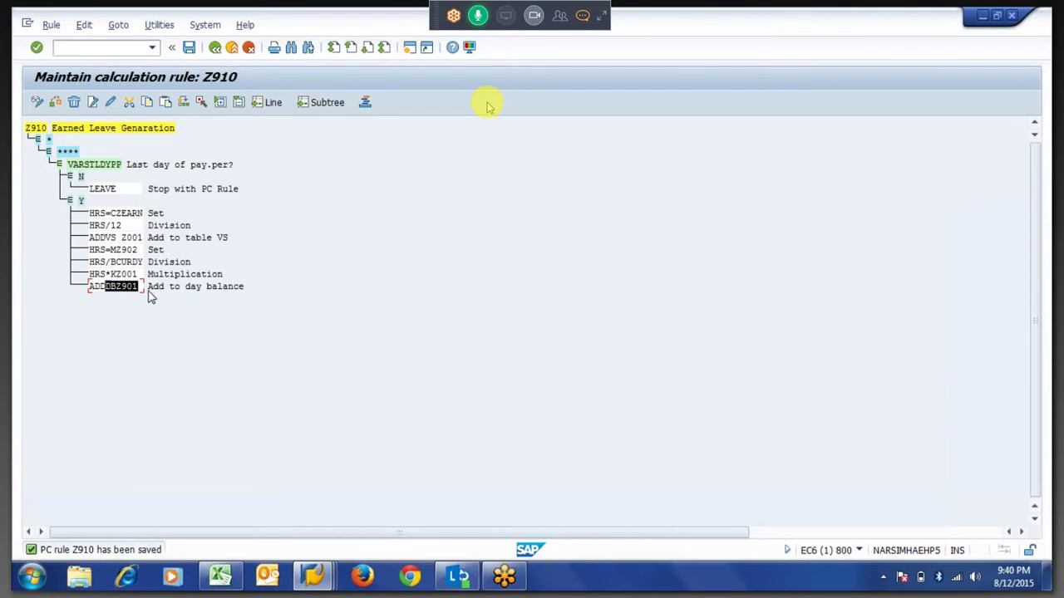
pyautogui.press('Left')
pyautogui.moveTo(138, 291)
pyautogui.mouseDown()
pyautogui.moveTo(118, 291)
pyautogui.moveTo(153, 299)
pyautogui.mouseUp()
pyautogui.press('Left')
# Mute the meeting microphone and save calculation rule Z910 under customizing request EC6K900022.
pyautogui.click(478, 15)
pyautogui.hotkey('ctrl', 's')
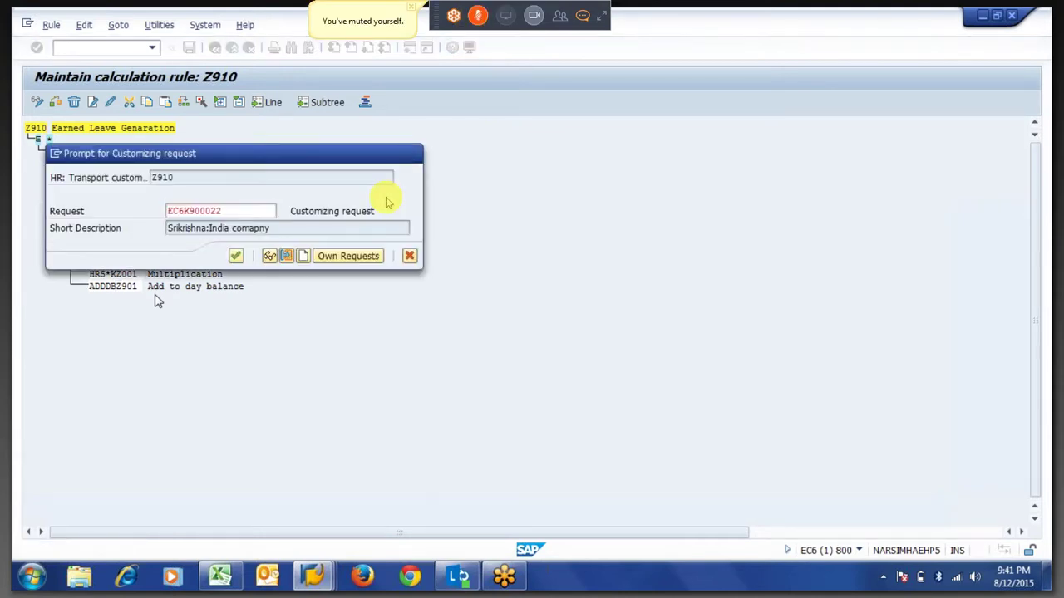
pyautogui.press('Return')
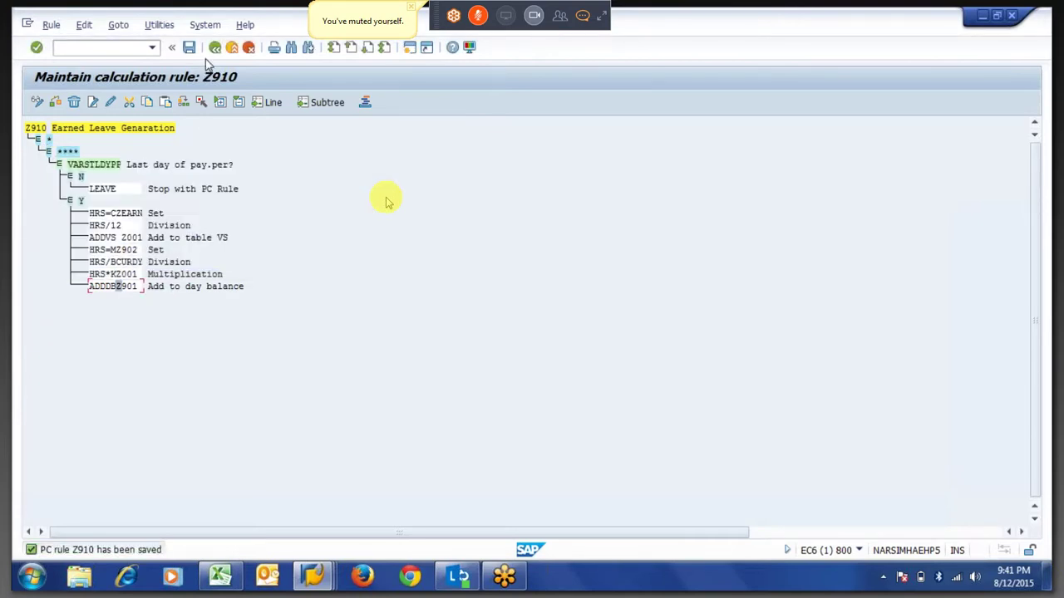
pyautogui.click(123, 250)
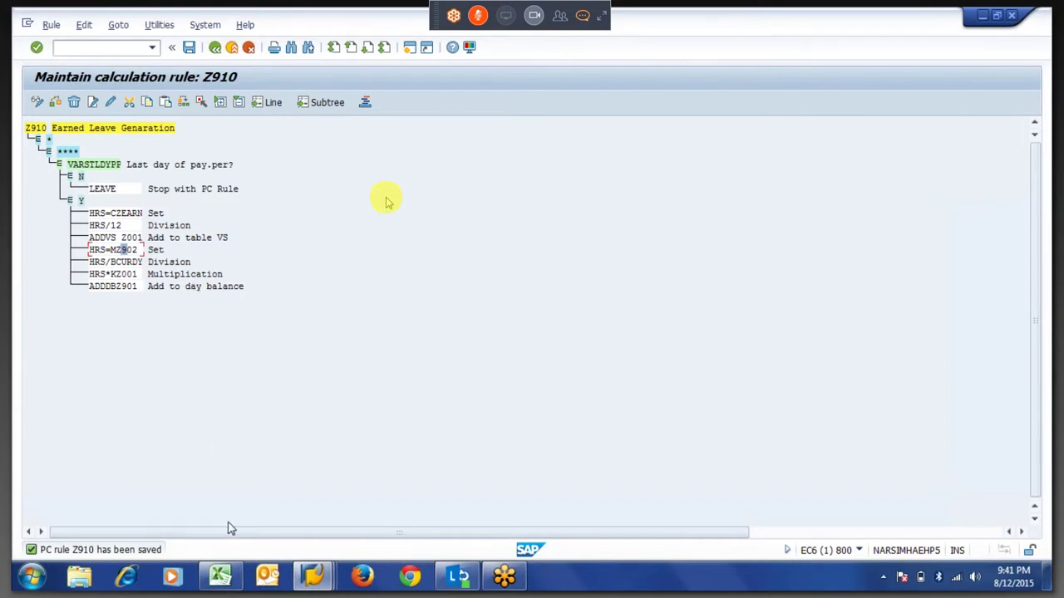
# Check the meeting chat over the Excel sheet, close it and return to rule Z910 in SAP.
pyautogui.click(221, 580)
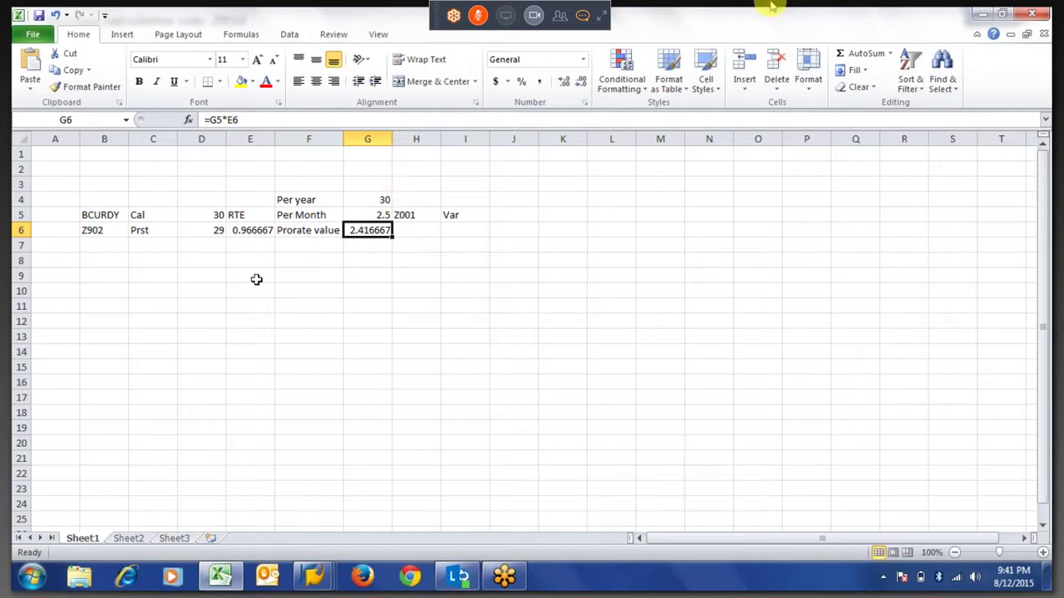
pyautogui.click(582, 16)
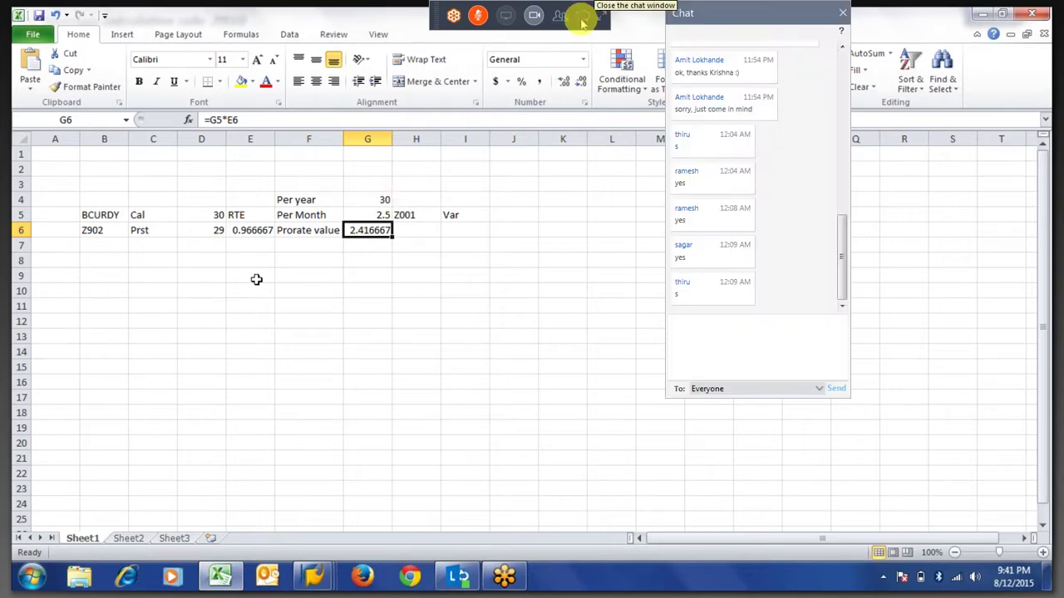
pyautogui.click(582, 23)
pyautogui.hotkey('alt', 'Tab')
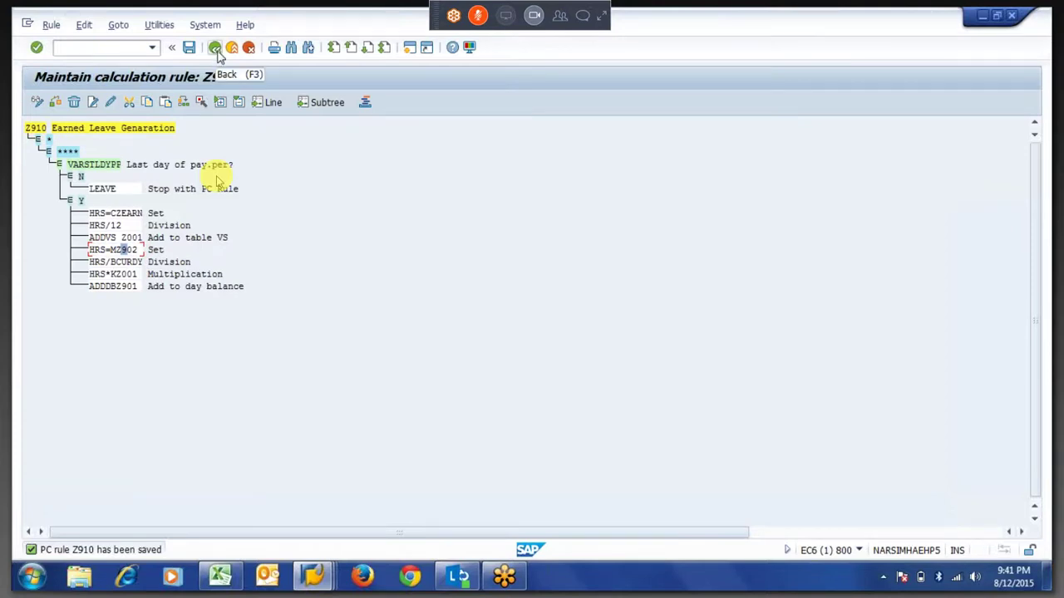
# Switch to the SAP log session and return to its log tree, keeping the log display open.
pyautogui.click(314, 579)
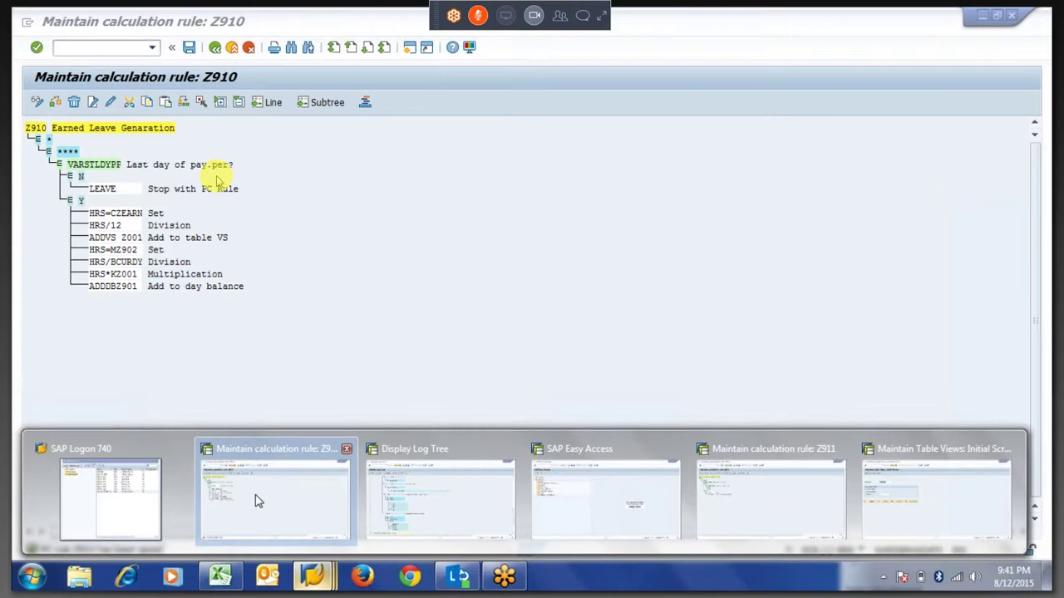
pyautogui.click(373, 504)
pyautogui.doubleClick(216, 174)
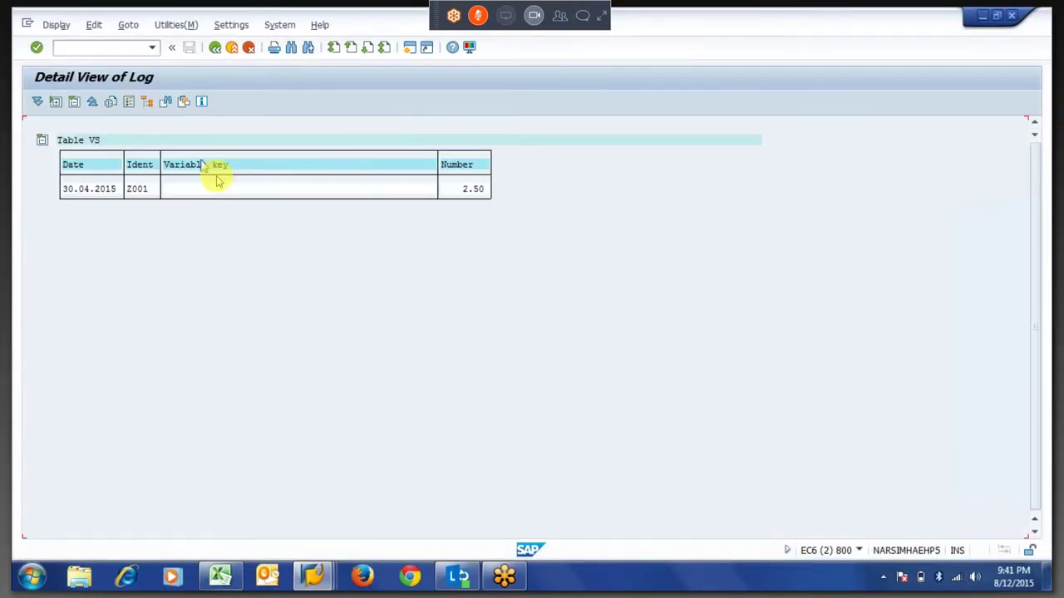
pyautogui.click(215, 49)
pyautogui.click(216, 49)
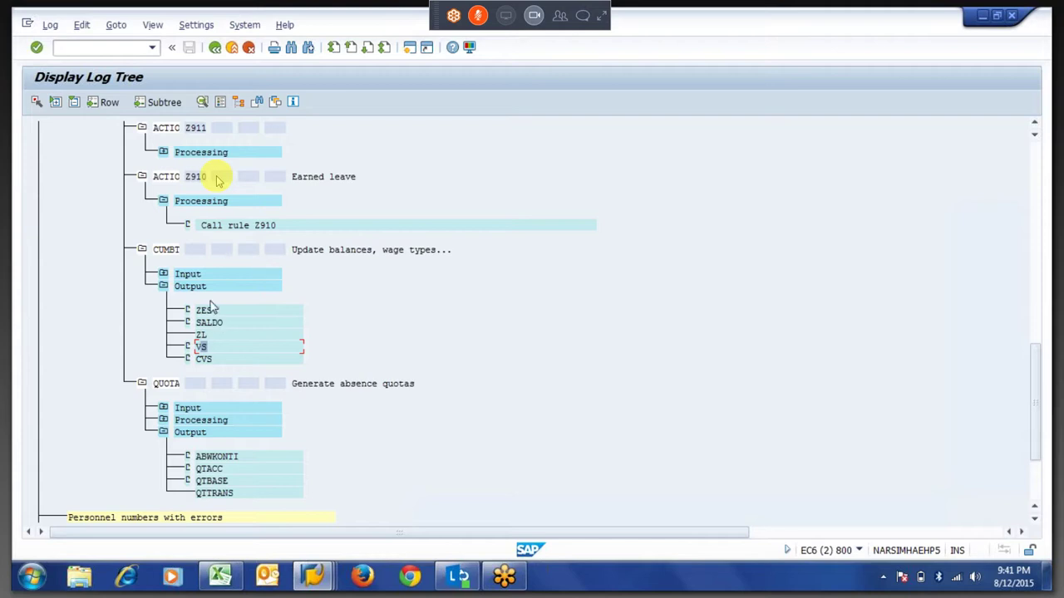
pyautogui.click(210, 226)
pyautogui.click(215, 48)
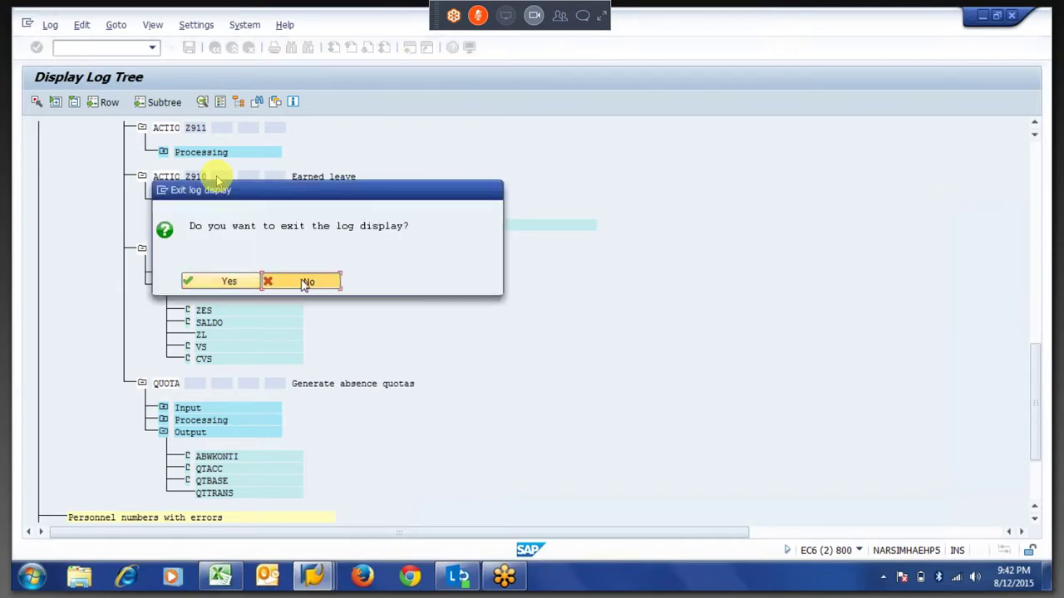
pyautogui.click(304, 281)
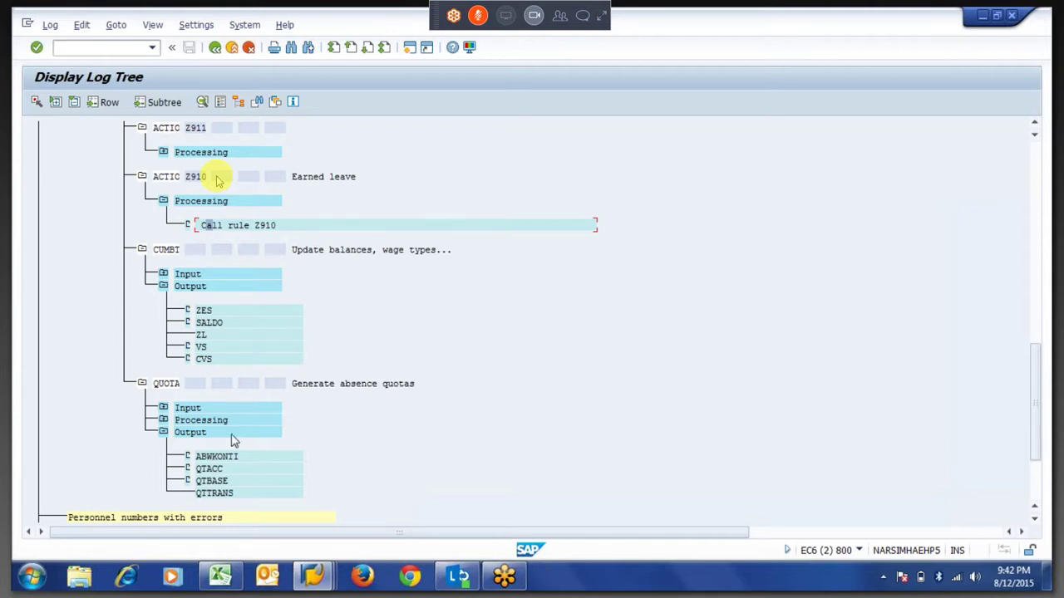
# Check the Z001 number in the VS table of the CUMBT output, returning to the log tree when done.
pyautogui.doubleClick(199, 346)
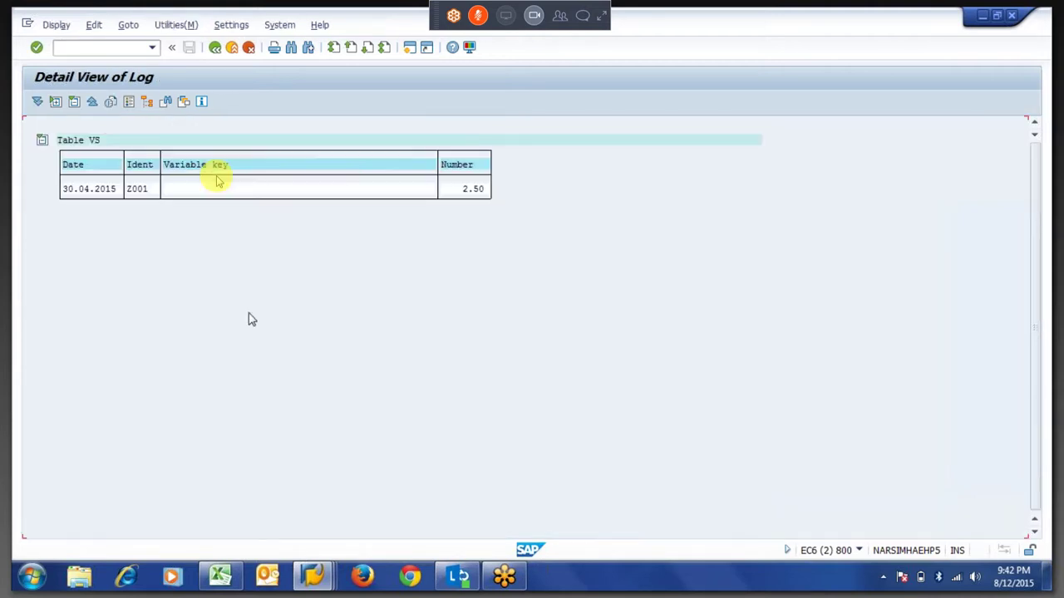
pyautogui.moveTo(458, 191); pyautogui.dragTo(492, 192)
pyautogui.moveTo(470, 189); pyautogui.dragTo(495, 195)
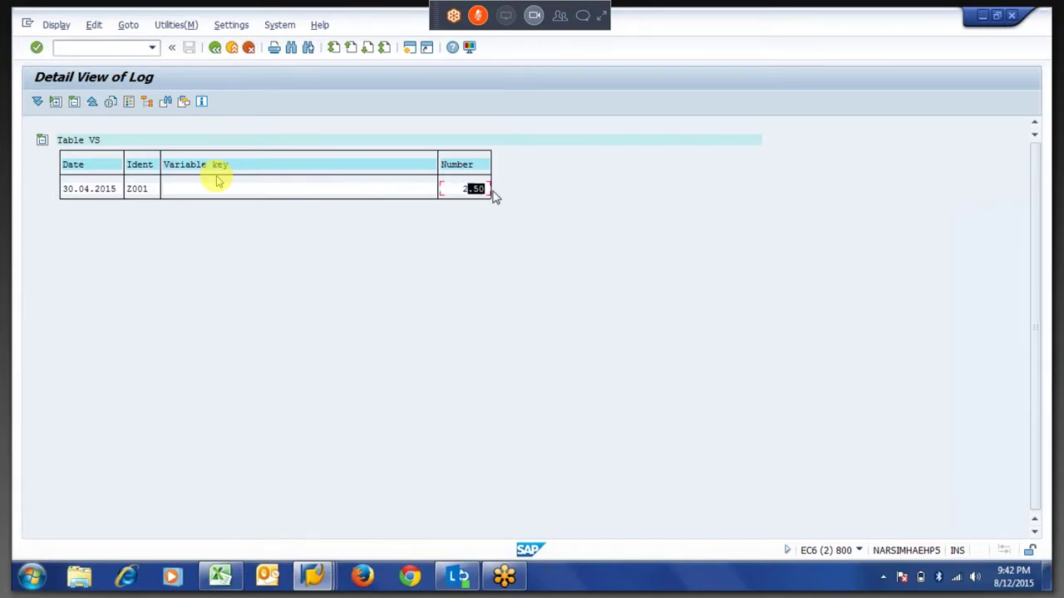
pyautogui.click(214, 47)
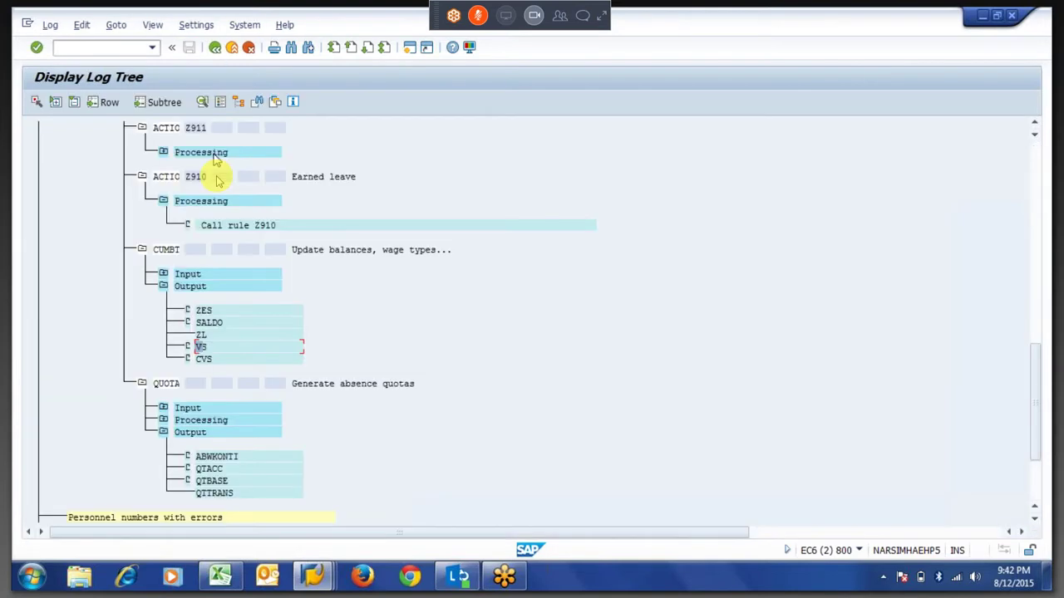
# Check the Z902 present days in the SALDO table of the CUMBT output and return to the log tree.
pyautogui.doubleClick(208, 322)
pyautogui.click(328, 191)
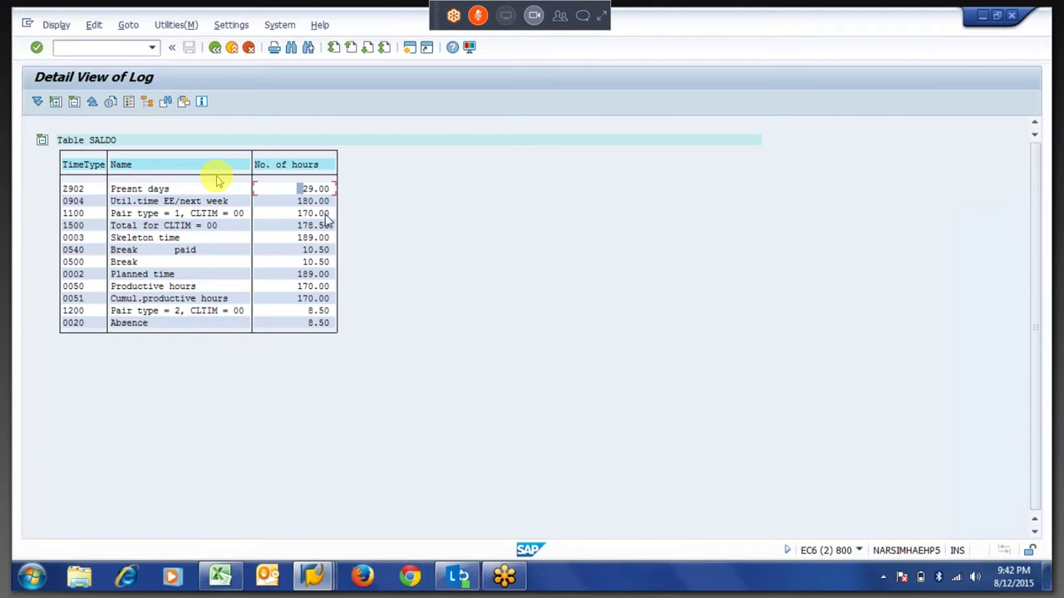
pyautogui.hotkey('shift', 'Right')
pyautogui.hotkey('shift', 'Right')
pyautogui.hotkey('shift', 'Right')
pyautogui.hotkey('shift', 'Right')
pyautogui.press('Left')
pyautogui.click(214, 48)
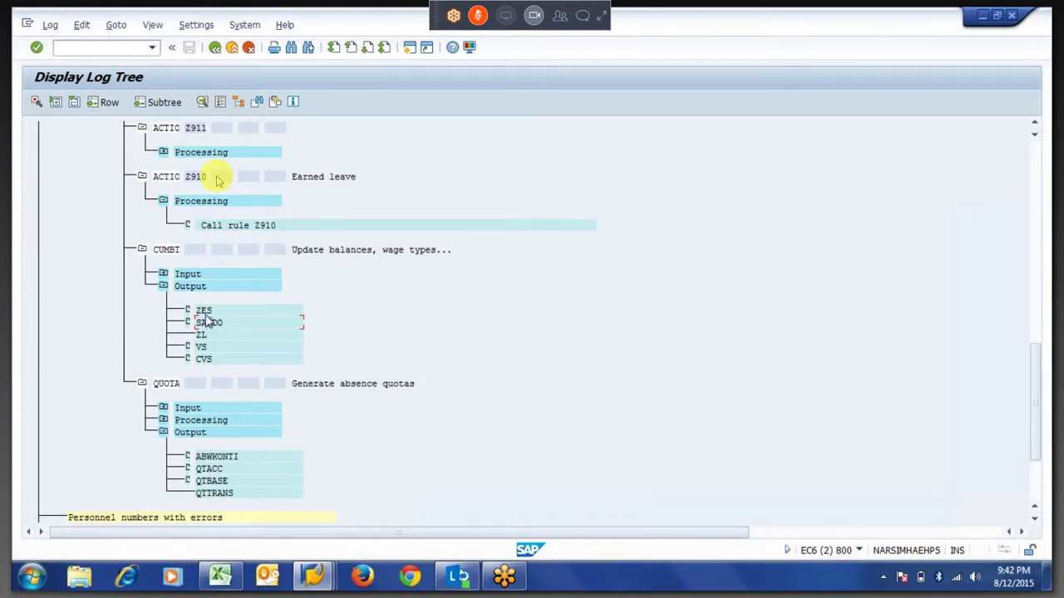
# Display the ZES table of the CUMBT output and find the Z901 Earned Leave value for day 30.
pyautogui.doubleClick(203, 314)
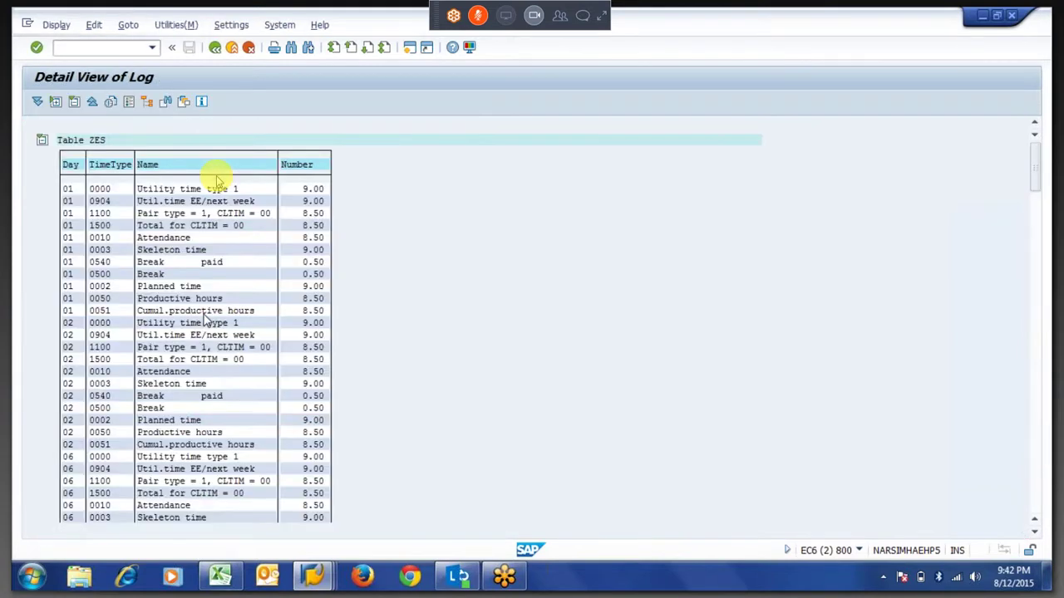
pyautogui.scroll(-10, 216, 180)
pyautogui.scroll(-20, 217, 180)
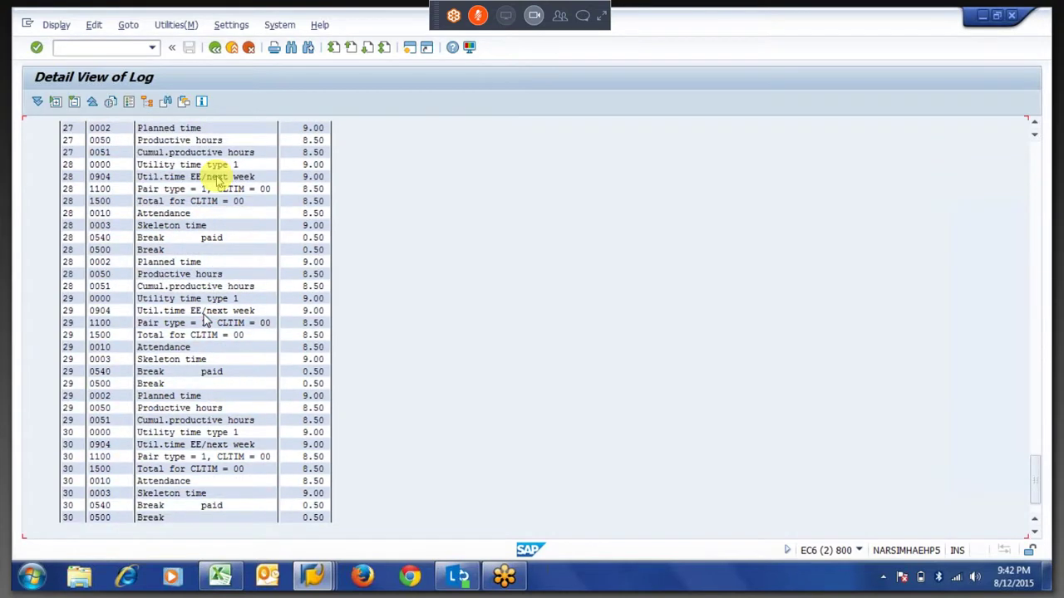
pyautogui.scroll(-11, 206, 316)
pyautogui.click(307, 170)
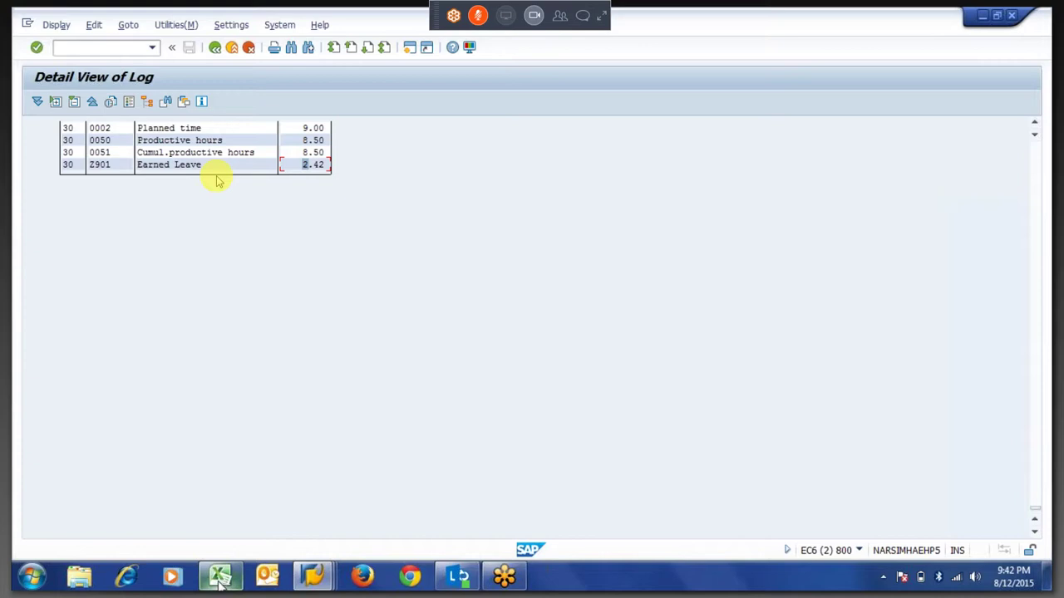
# Switch to the Excel workbook and enter the rounded rate 0.97 in cell E7, below the calculated rate.
pyautogui.moveTo(219, 582)
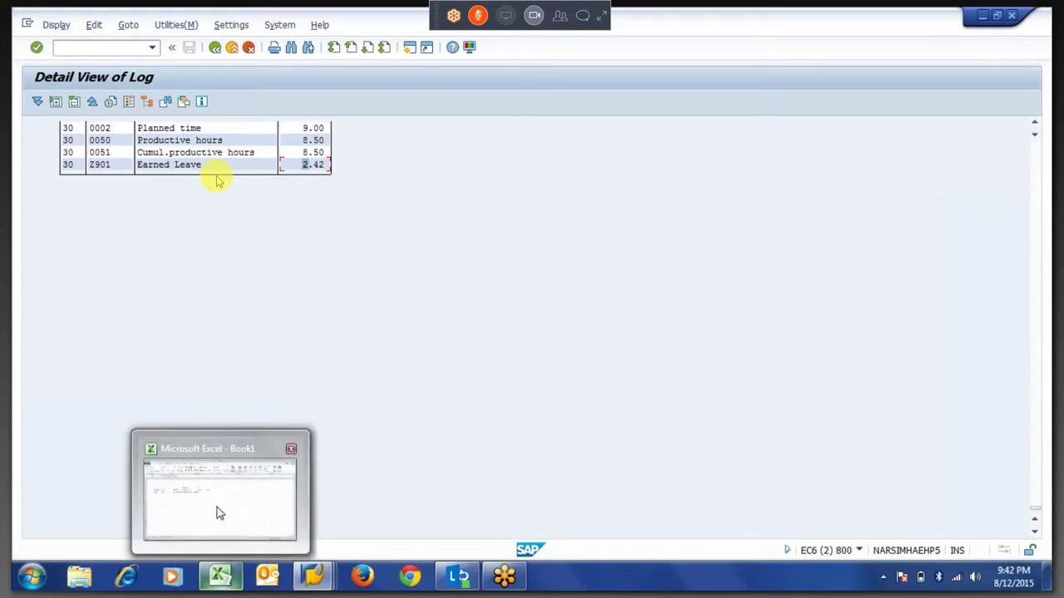
pyautogui.click(219, 513)
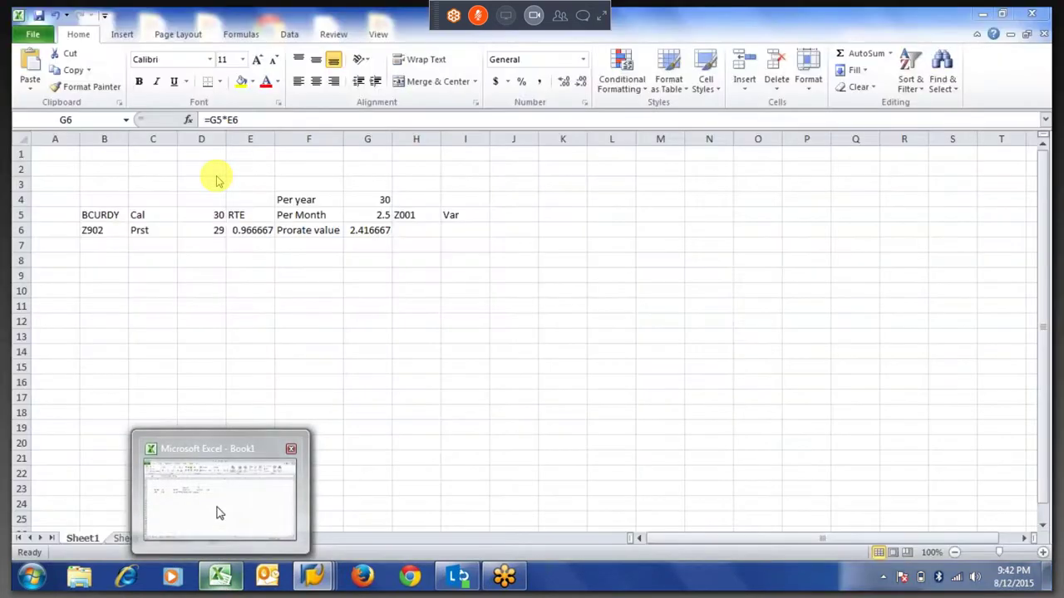
pyautogui.click(241, 231)
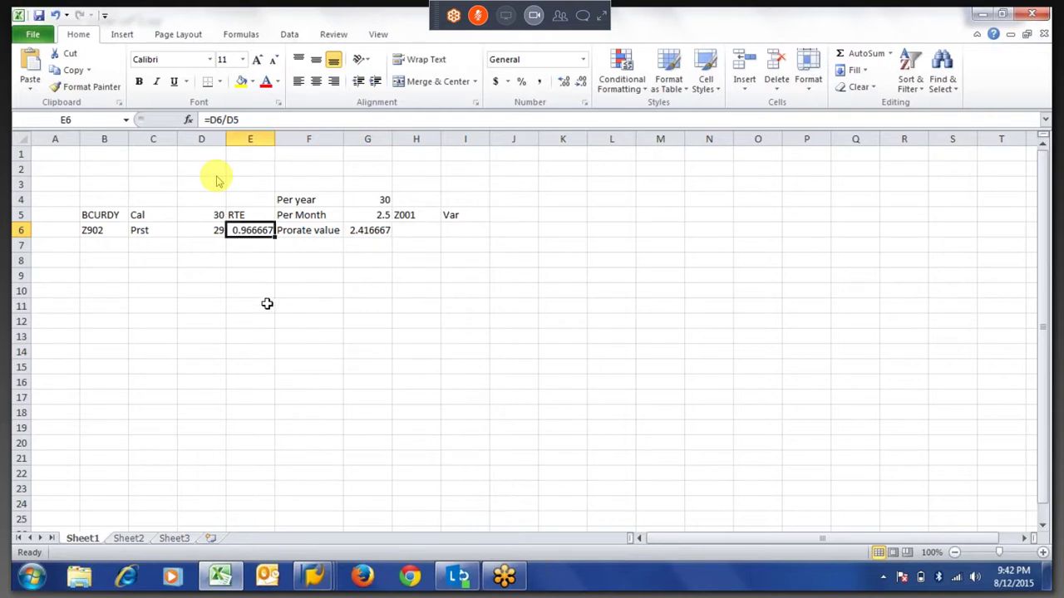
pyautogui.click(243, 246)
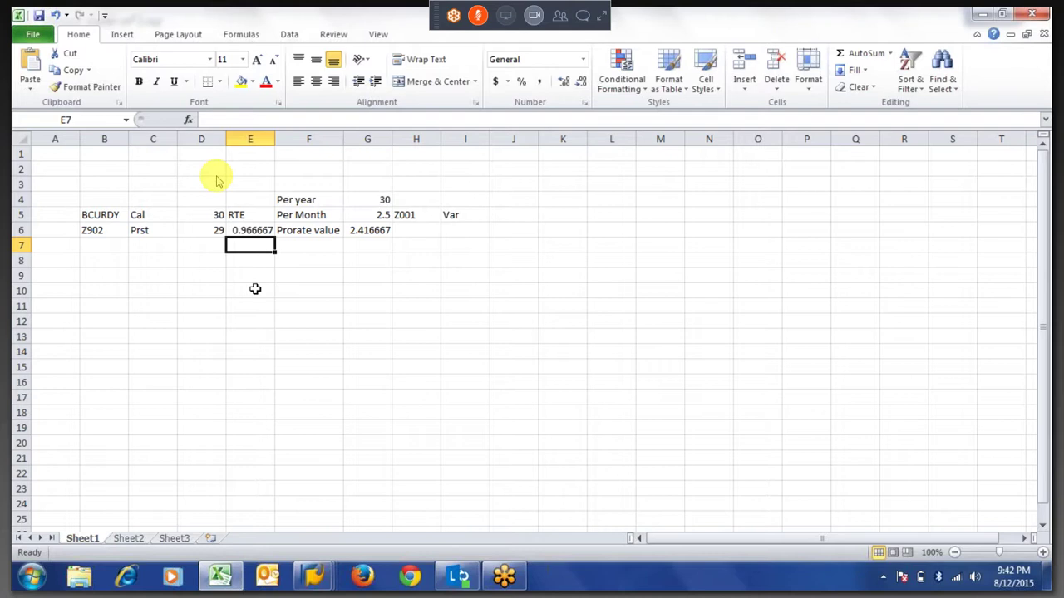
pyautogui.write('0')
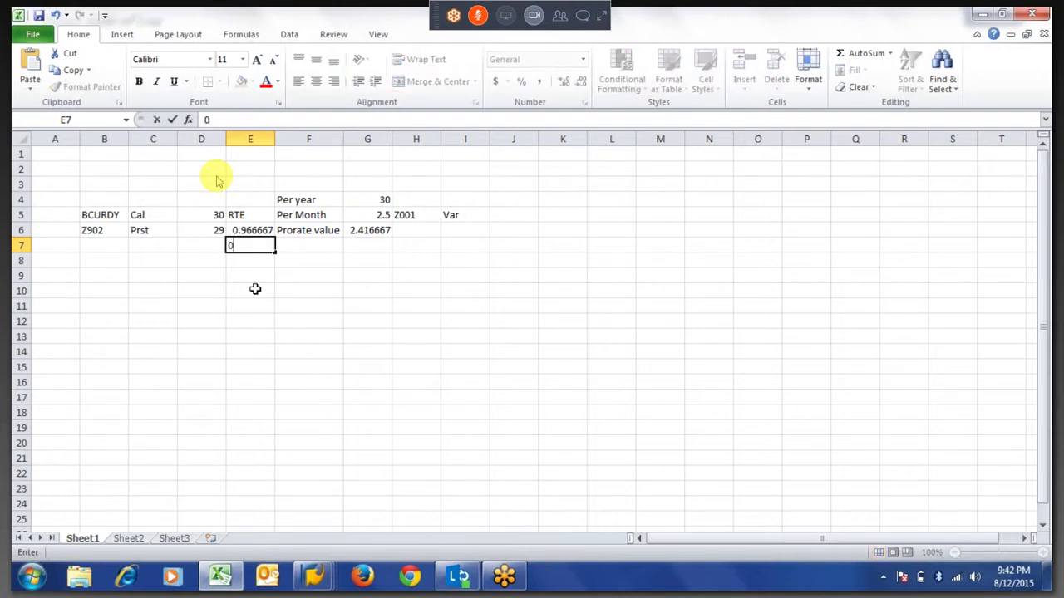
pyautogui.write('.97')
pyautogui.press('Return')
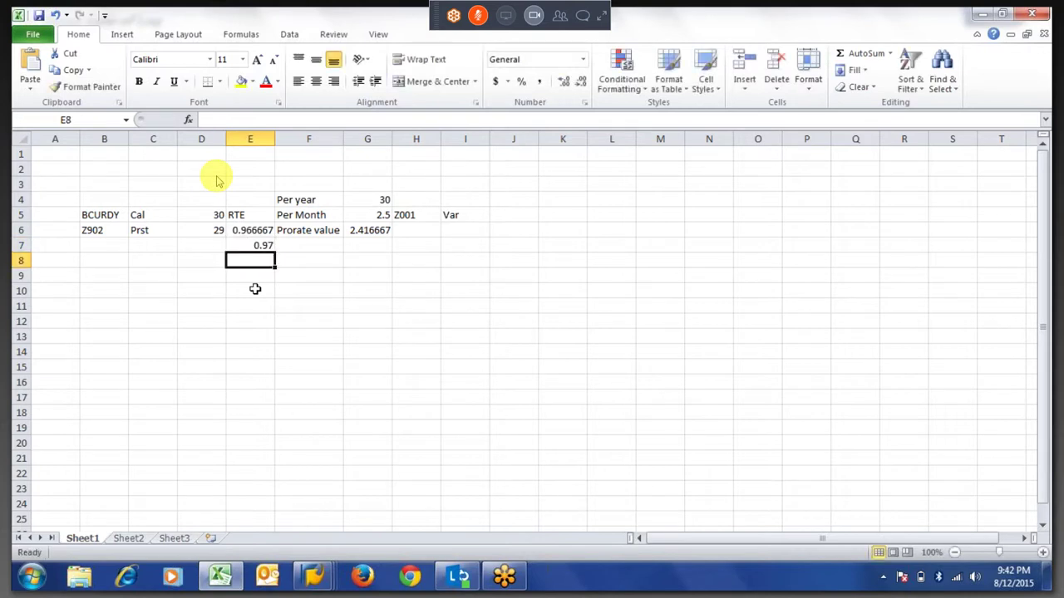
# Calculate the prorate value from the rounded rate in cell G7 with the formula =E7*G5.
pyautogui.press('Up')
pyautogui.press('Up')
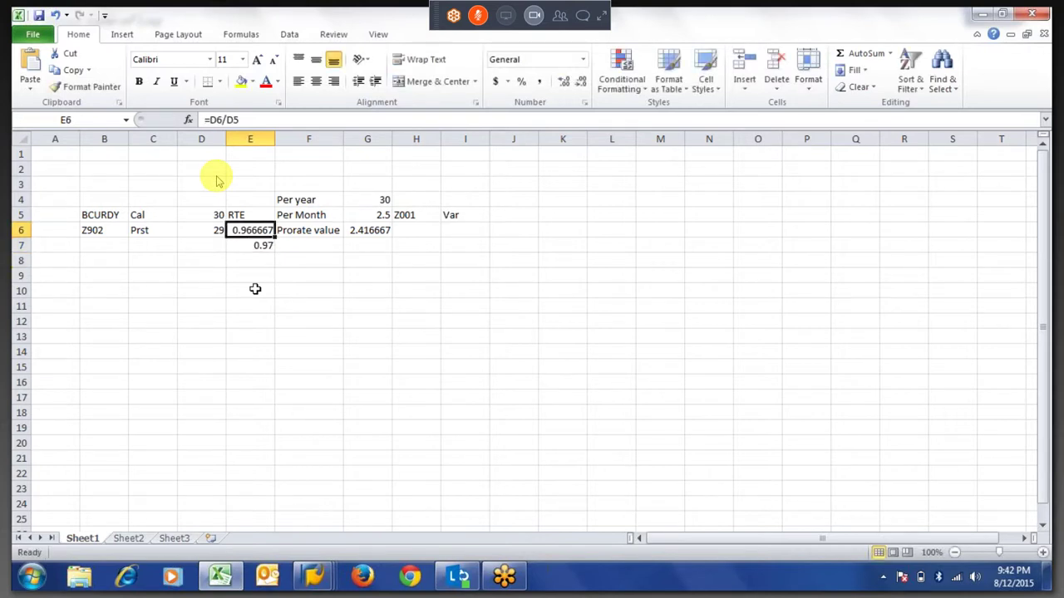
pyautogui.press('Down')
pyautogui.press('Right')
pyautogui.press('Right')
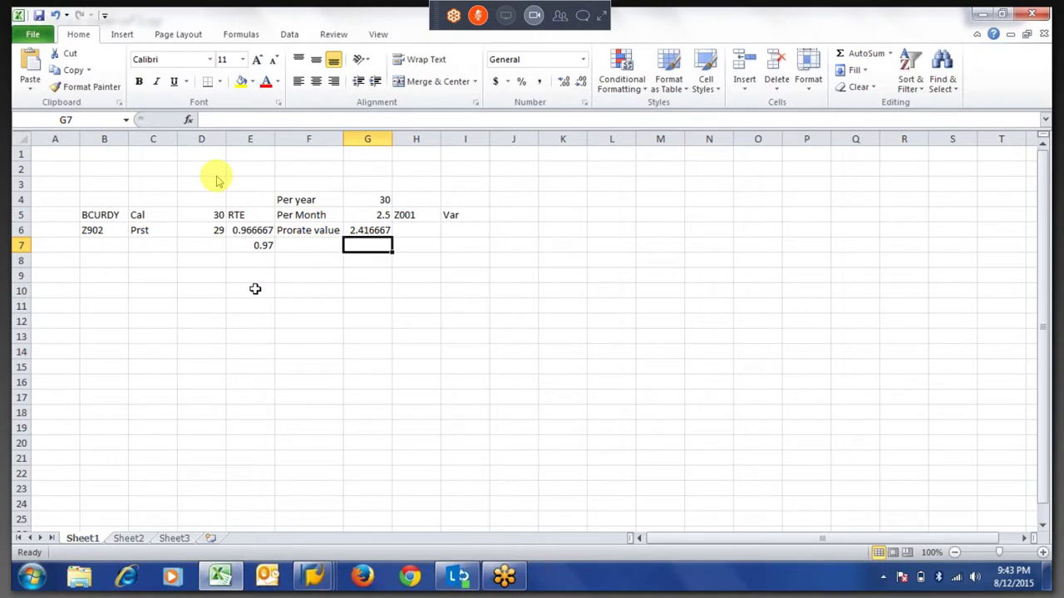
pyautogui.write('=')
pyautogui.press('Left')
pyautogui.press('Left')
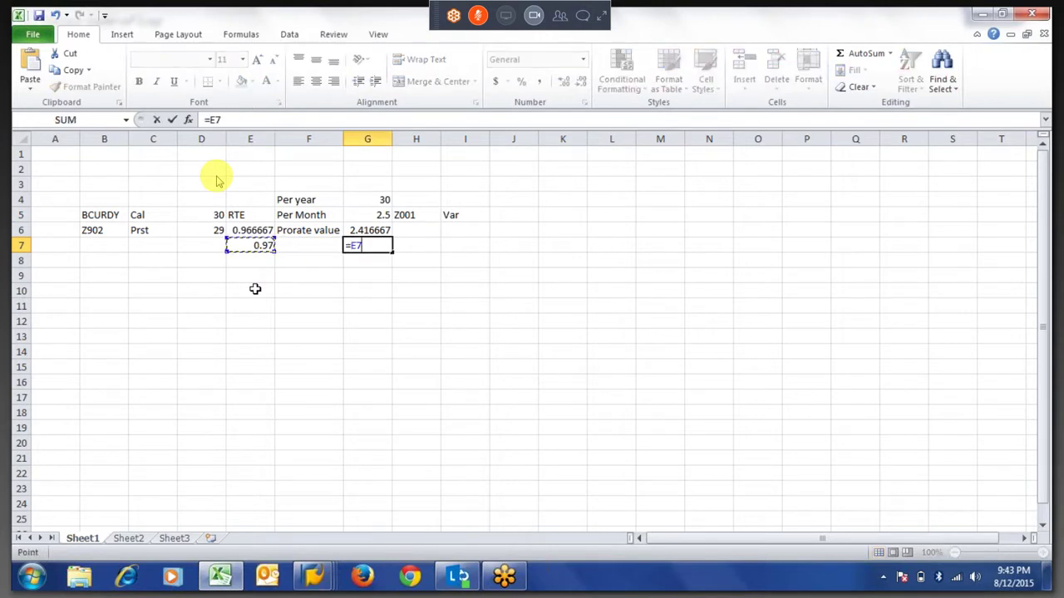
pyautogui.write('*')
pyautogui.press('Up')
pyautogui.press('Up')
pyautogui.press('Return')
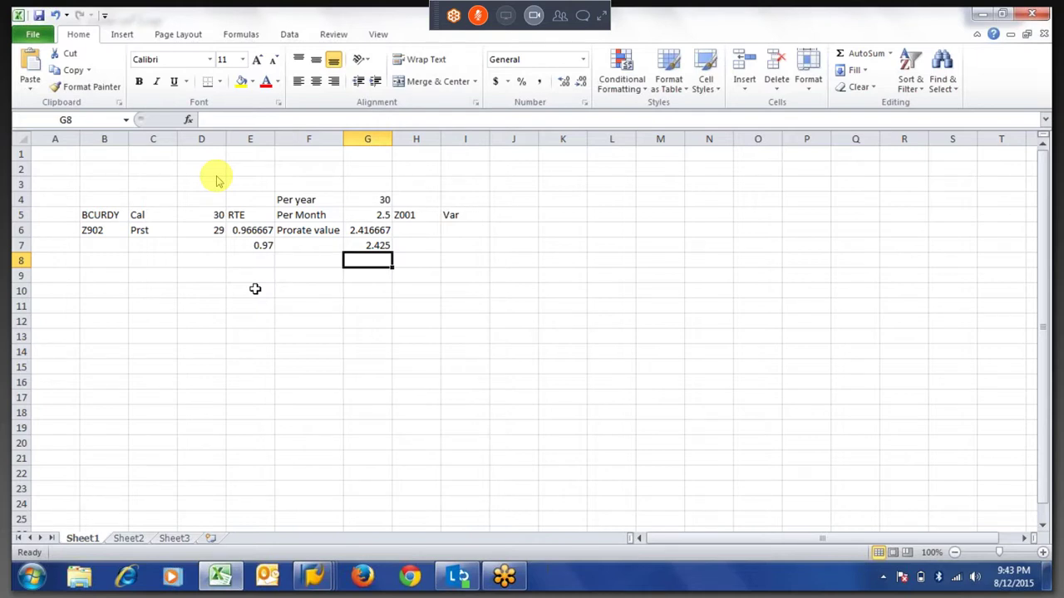
# Compare the rounded-rate result in Excel cell G7 with the Z901 Earned Leave value in the SAP log.
pyautogui.hotkey('alt', 'Tab')
pyautogui.hotkey('alt', 'Tab')
pyautogui.press('Left')
pyautogui.press('Left')
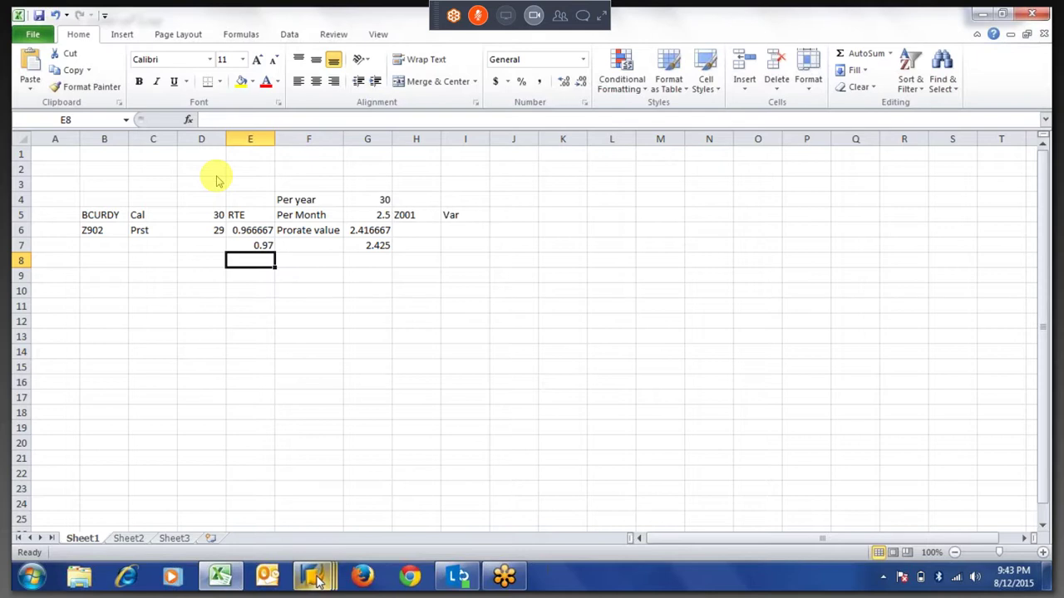
# Switch to rule Z911 and expand the N and Y branches under the VARSTFREE decision.
pyautogui.moveTo(316, 579)
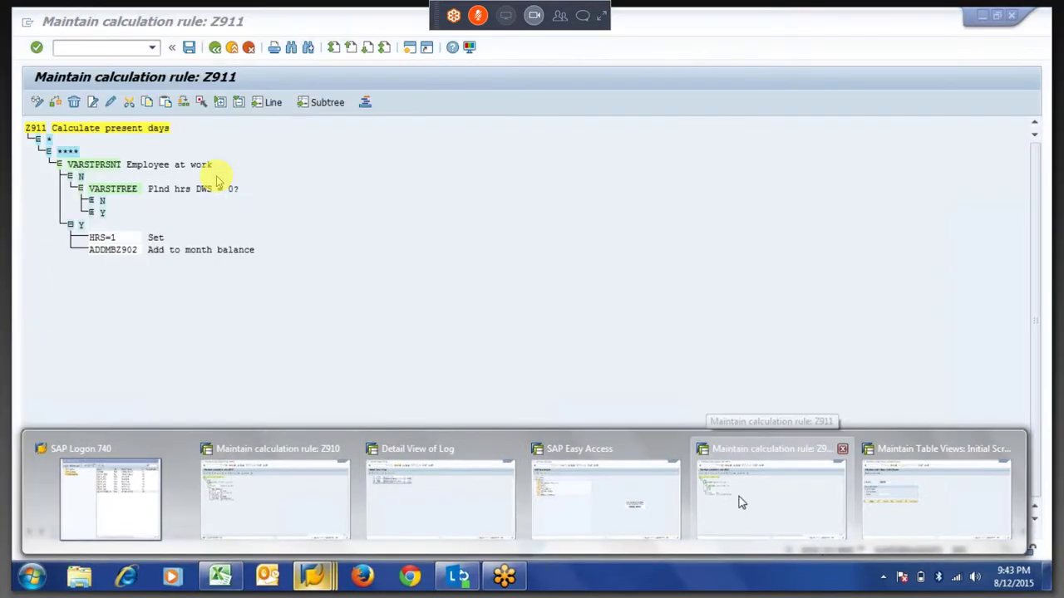
pyautogui.click(738, 501)
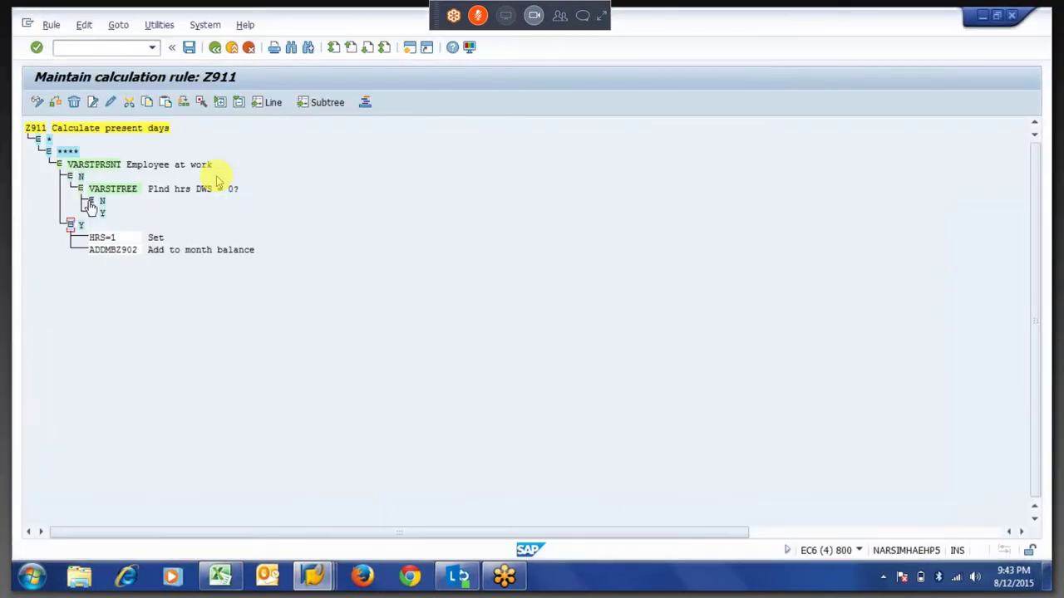
pyautogui.click(91, 201)
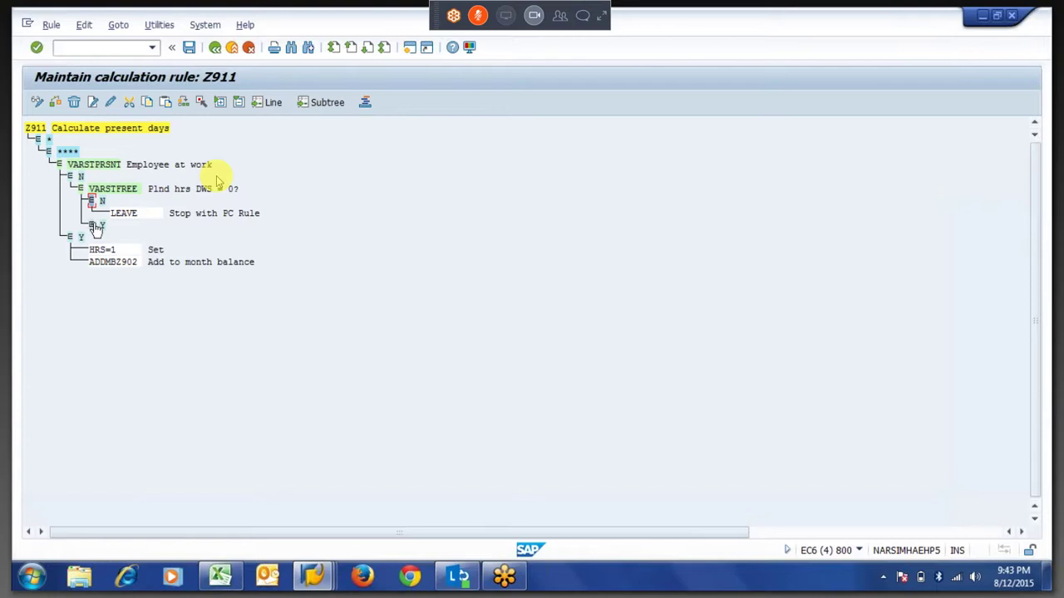
pyautogui.click(93, 225)
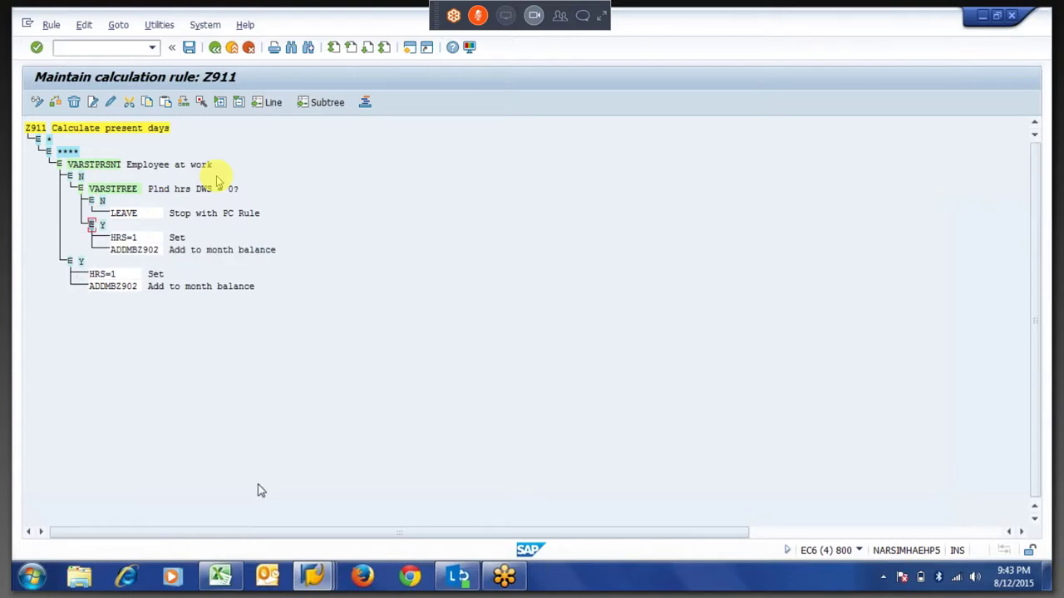
# Switch to rule Z910 and review the HRS=CZEARN and HRS/12 operations in its Y branch.
pyautogui.moveTo(320, 580)
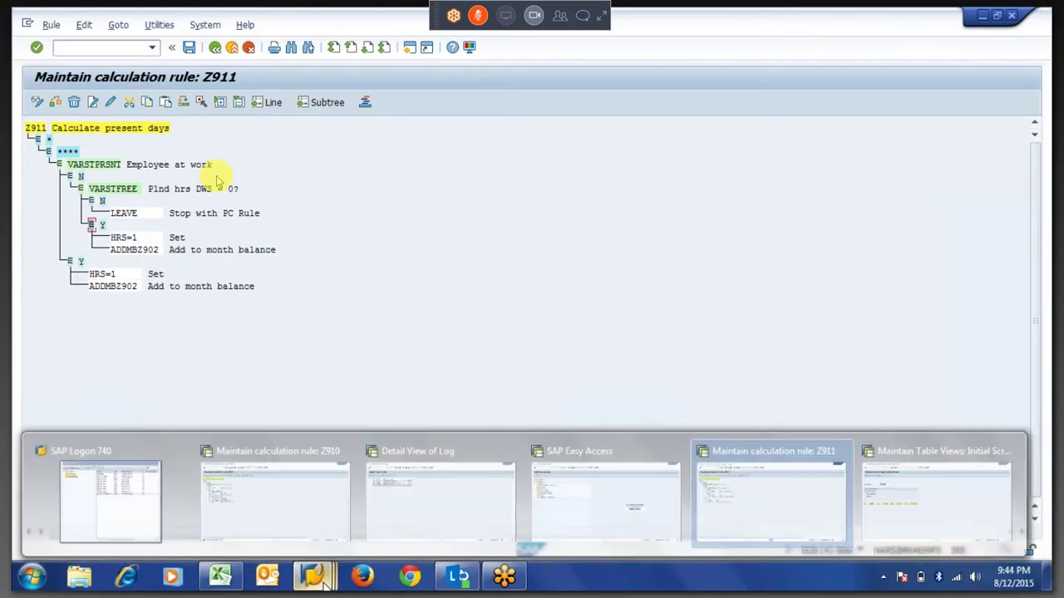
pyautogui.click(278, 520)
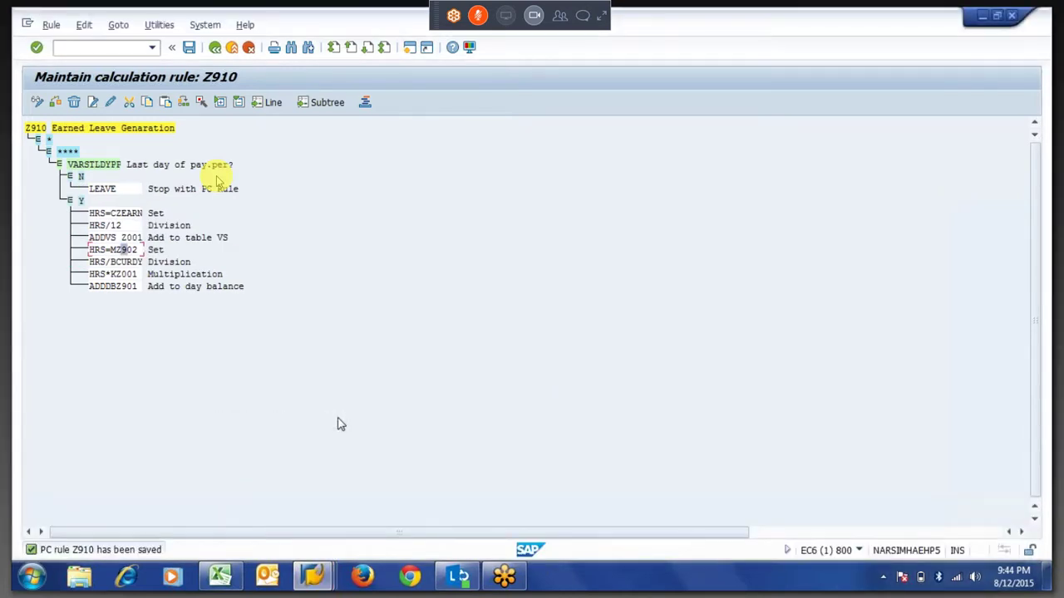
pyautogui.hotkey('alt', 'Tab')
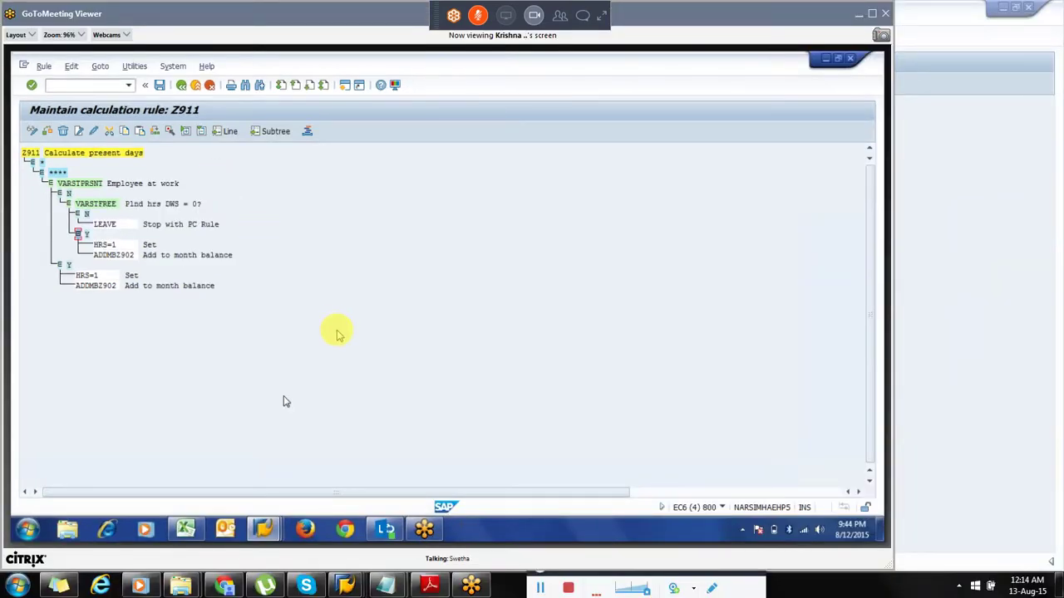
pyautogui.moveTo(555, 570)
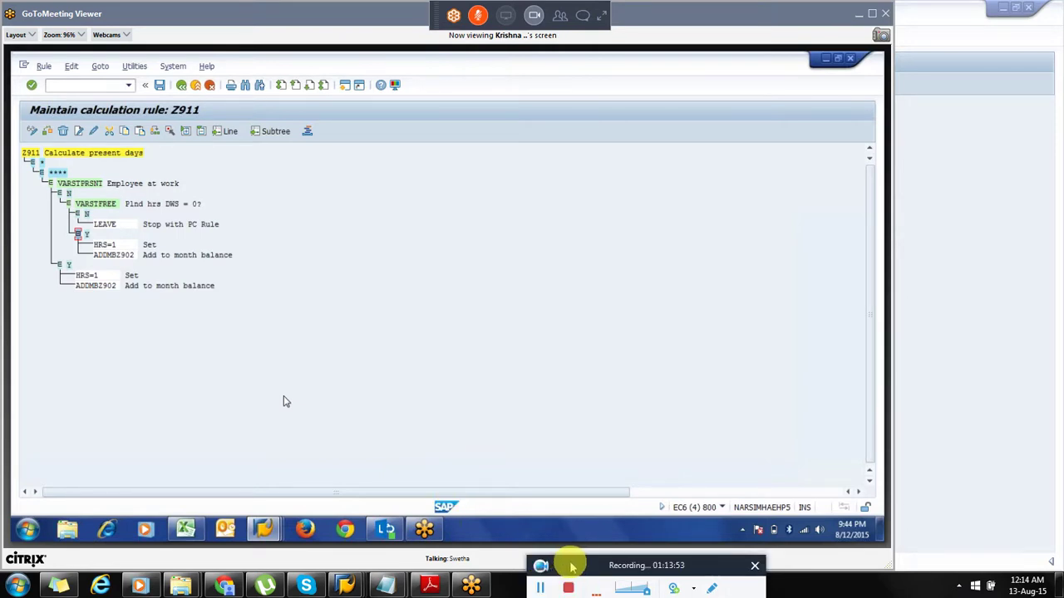
pyautogui.hotkey('alt', 'Tab')
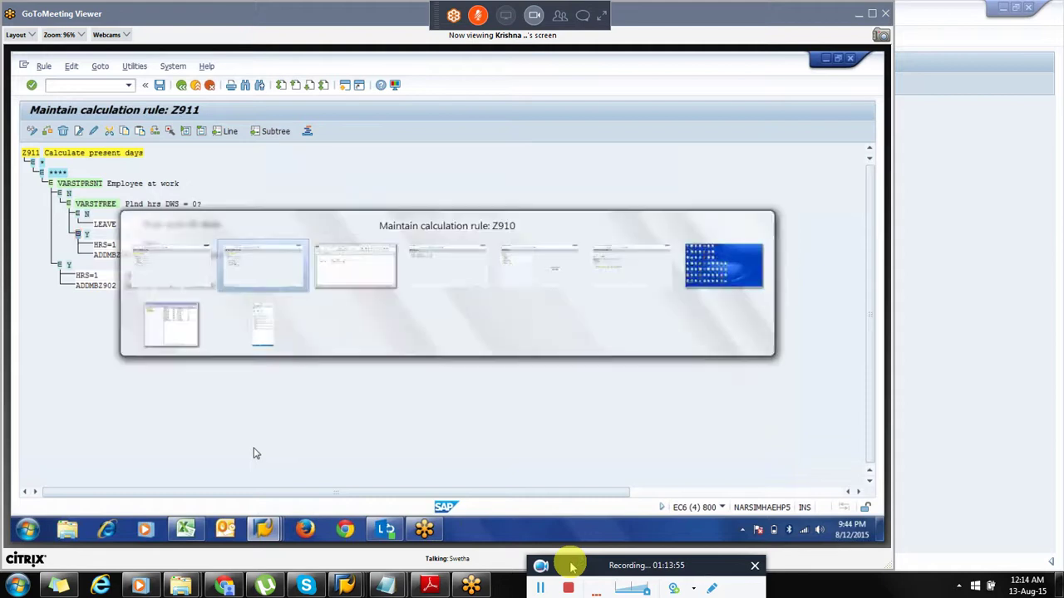
pyautogui.moveTo(75, 223); pyautogui.dragTo(110, 228)
pyautogui.click(111, 227)
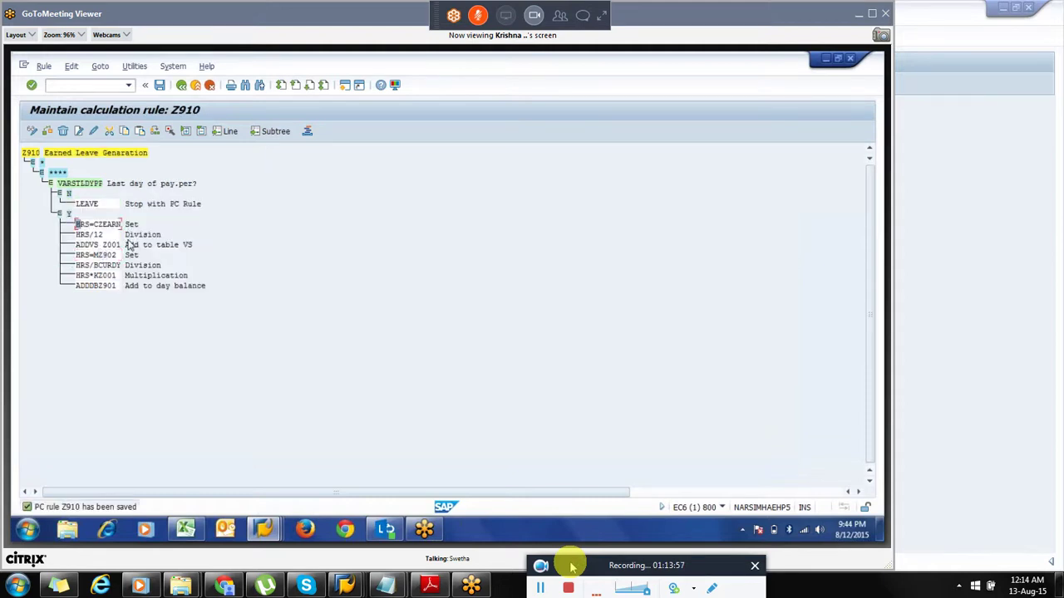
pyautogui.click(81, 236)
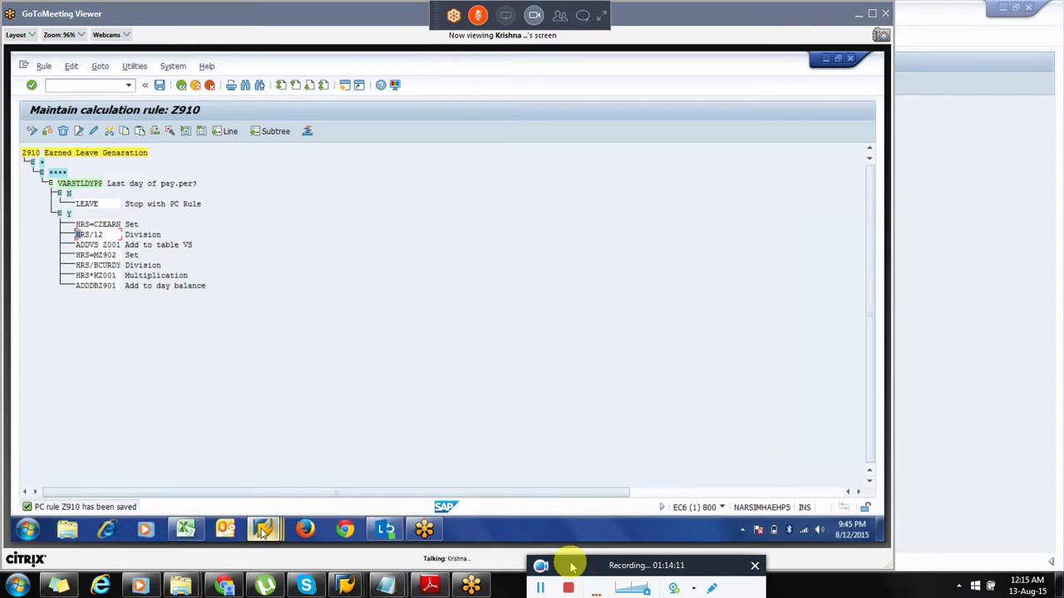
# Return from the log to the time evaluation selection and rerun it with Evaluation up to set to 31.12.2015.
pyautogui.moveTo(263, 532)
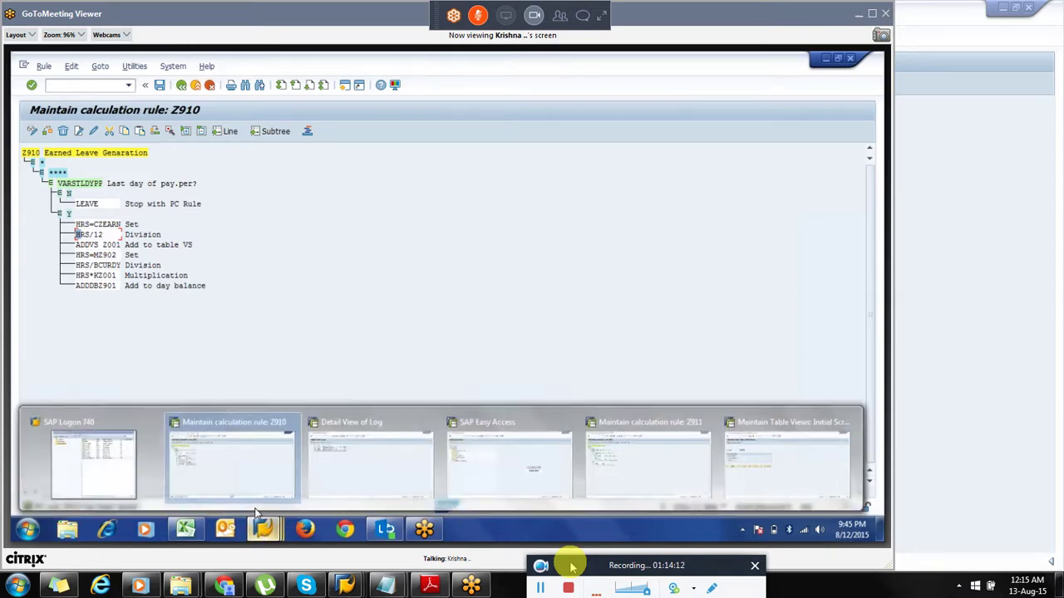
pyautogui.click(373, 472)
pyautogui.press('F3')
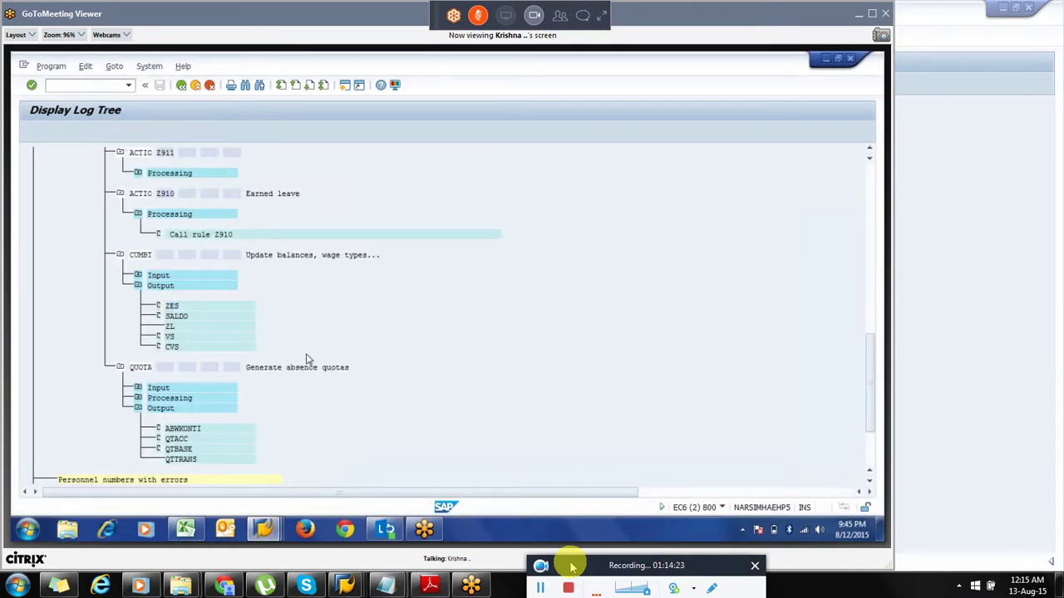
pyautogui.press('F3')
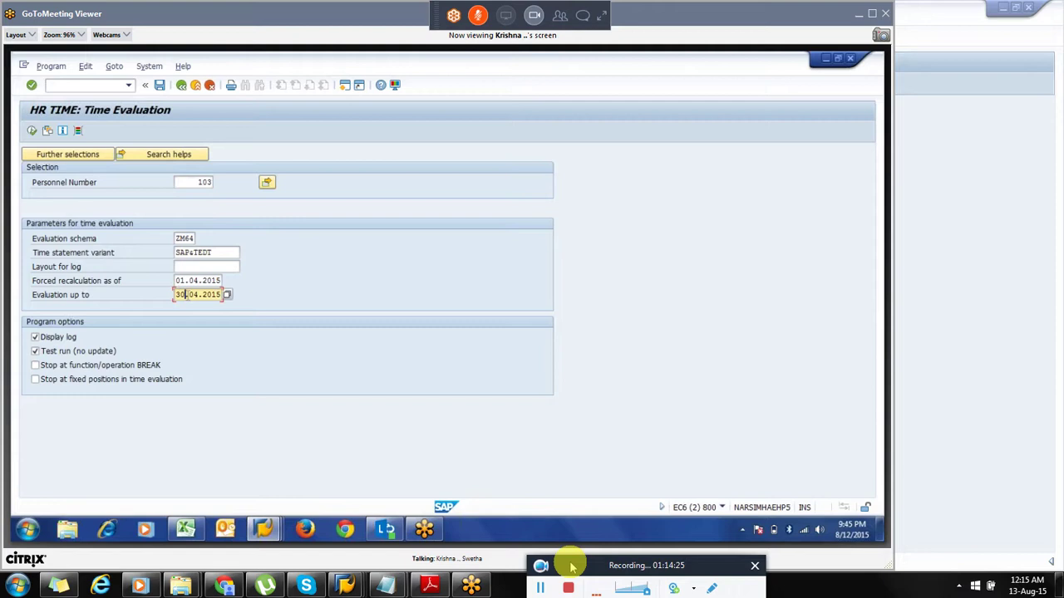
pyautogui.press('BackSpace')
pyautogui.write('1')
pyautogui.press('BackSpace')
pyautogui.press('BackSpace')
pyautogui.write('12')
pyautogui.press('Return')
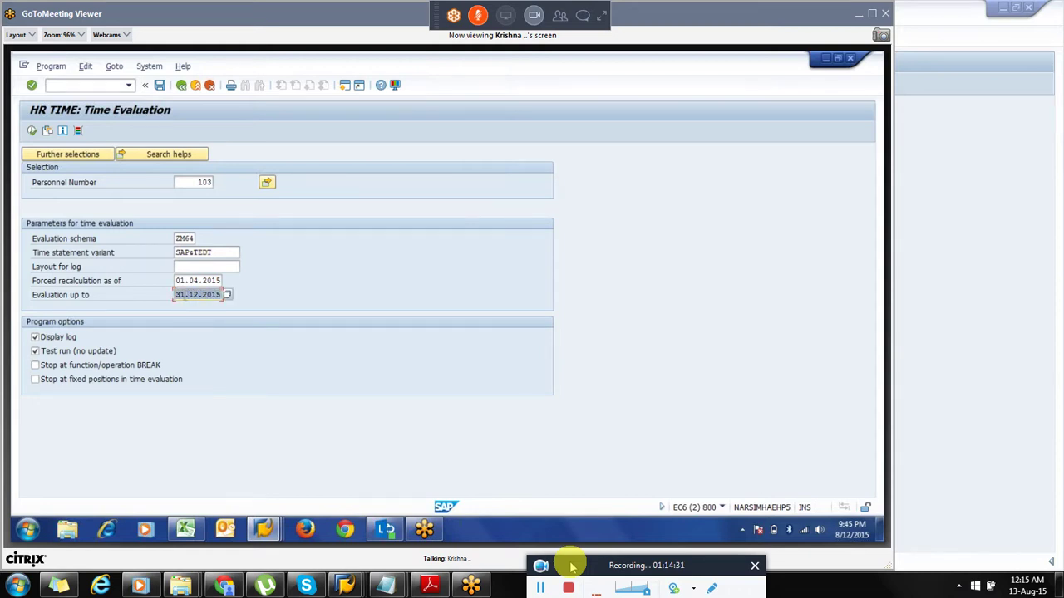
pyautogui.click(32, 131)
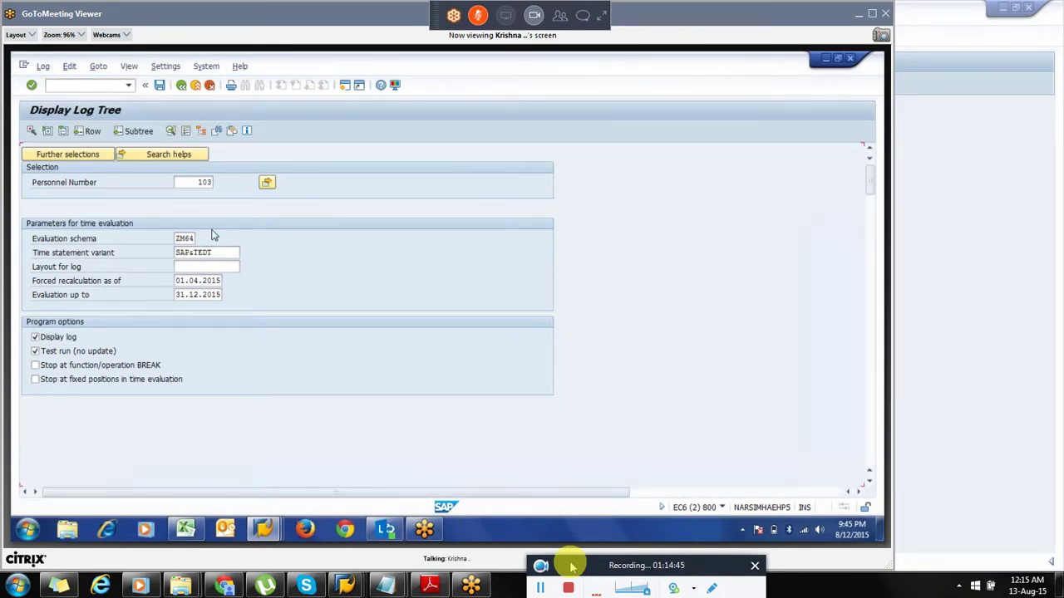
# Expand day 31.12.2015 in the log tree through Manage time accounts to the output of the QUOTA function.
pyautogui.scroll(-10, 213, 235)
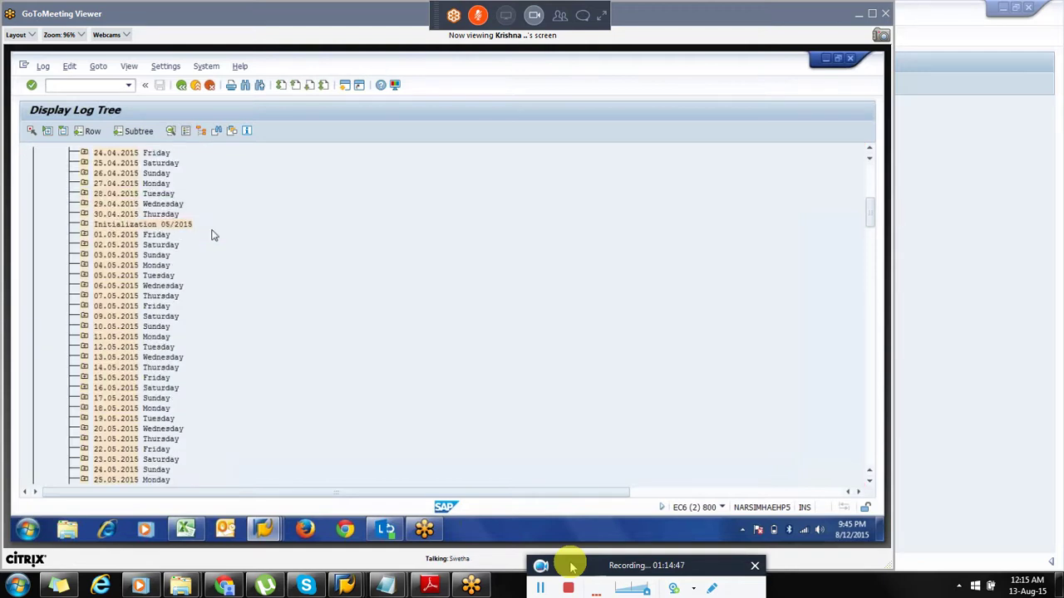
pyautogui.scroll(-20, 213, 235)
pyautogui.scroll(-20, 213, 236)
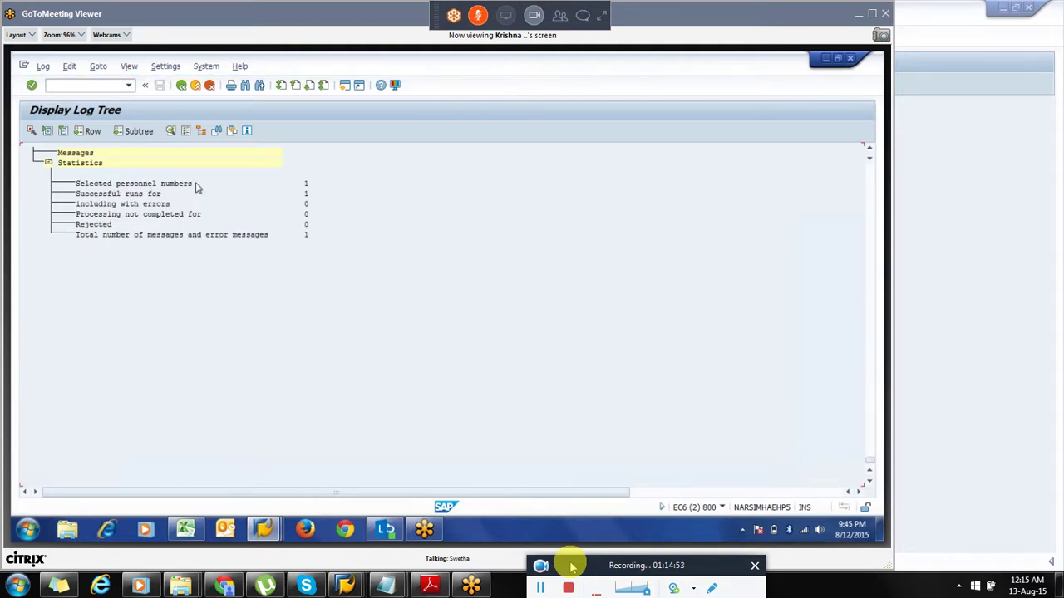
pyautogui.scroll(11, 142, 316)
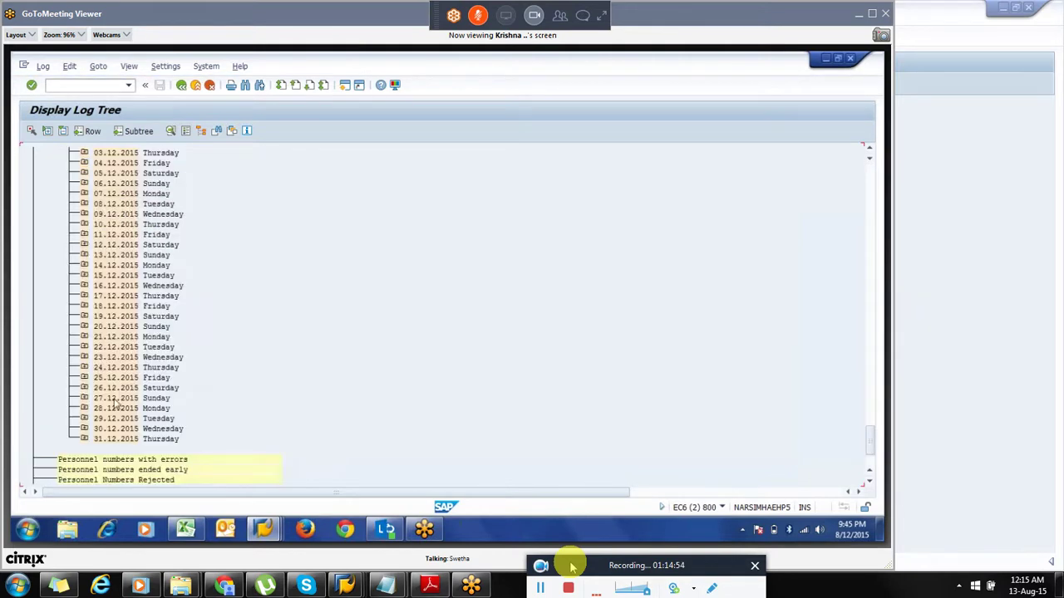
pyautogui.click(84, 439)
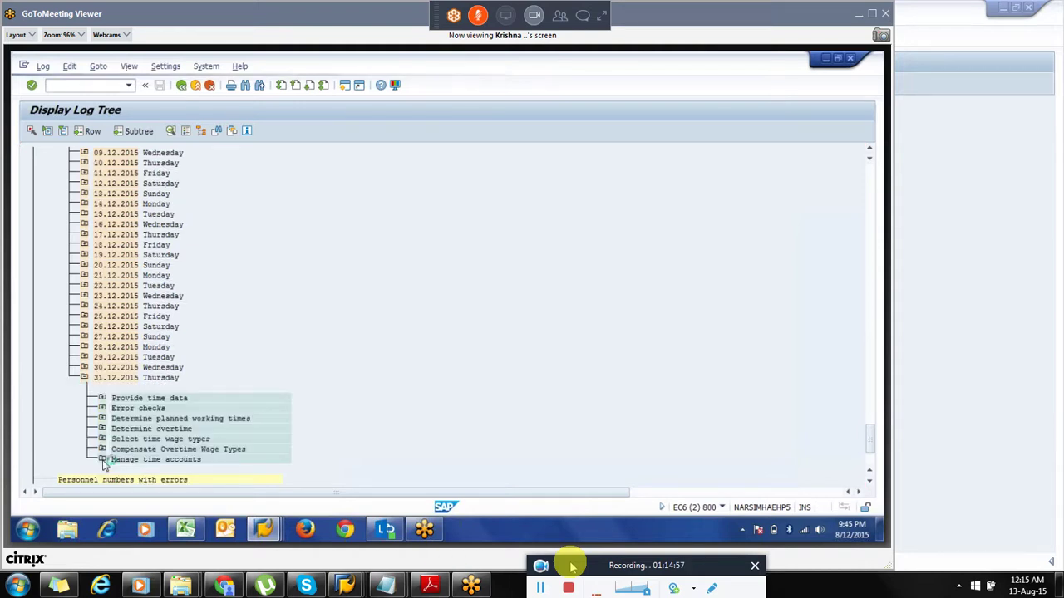
pyautogui.doubleClick(119, 462)
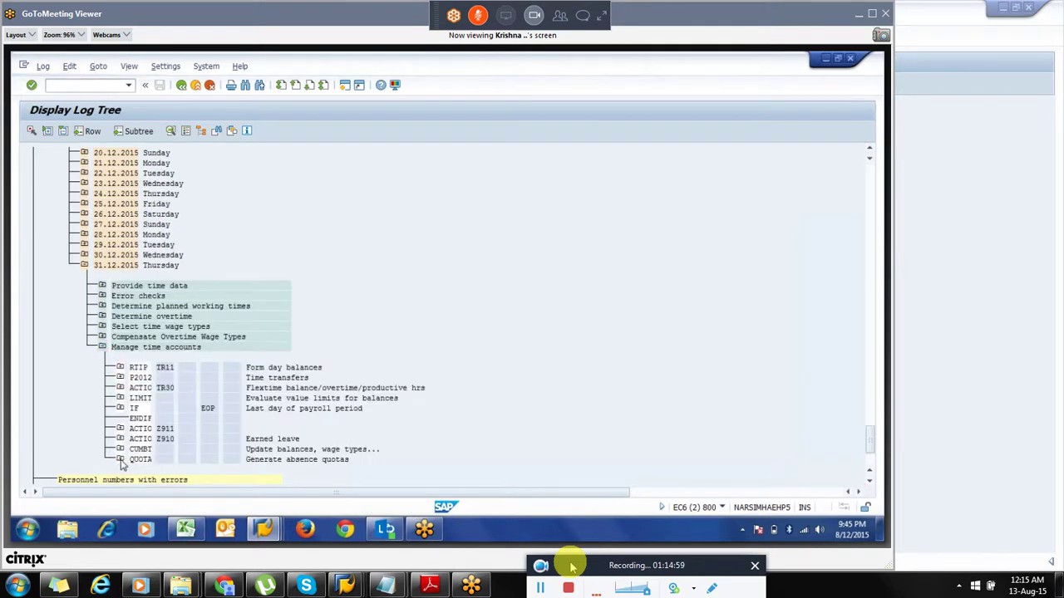
pyautogui.click(120, 459)
pyautogui.click(138, 458)
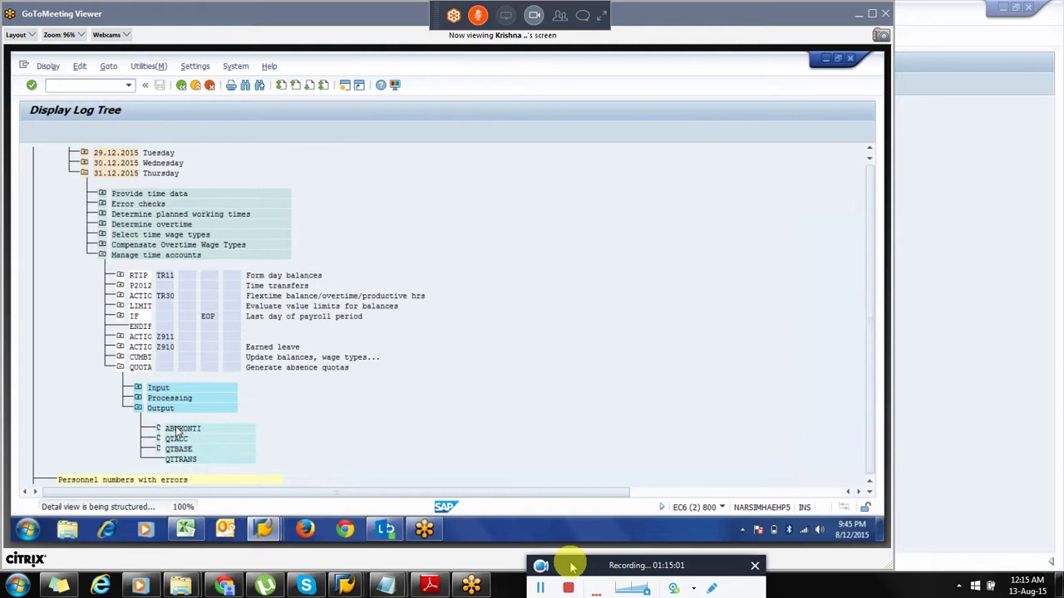
# Display the ABWKONTI table and copy the quota value from its Number column.
pyautogui.doubleClick(178, 428)
pyautogui.moveTo(289, 207); pyautogui.dragTo(329, 210)
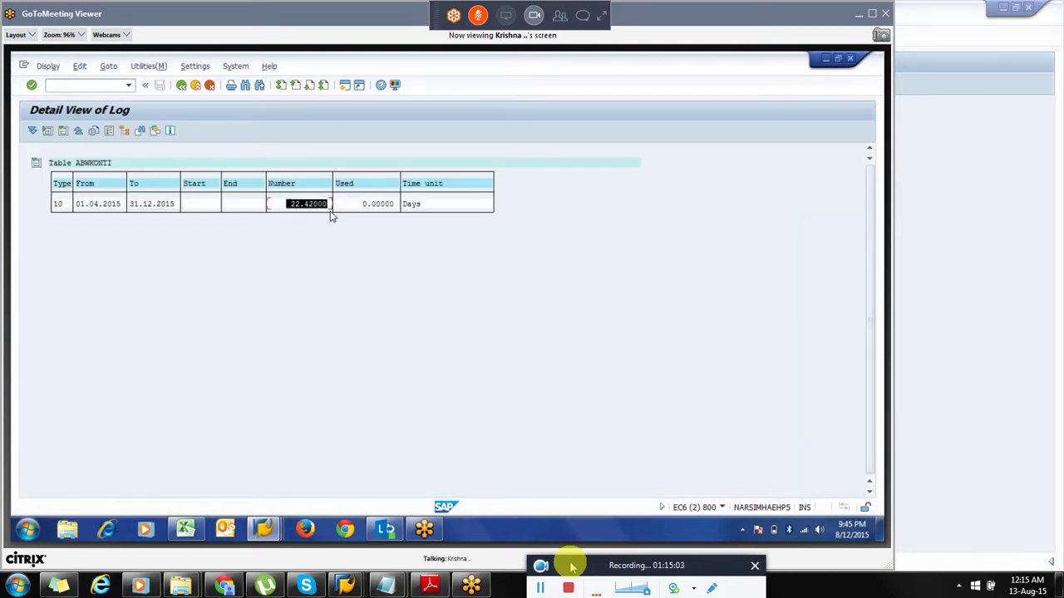
pyautogui.hotkey('ctrl', 'c')
# Open the GoToMeeting chat and look back through its earlier messages.
pyautogui.click(478, 15)
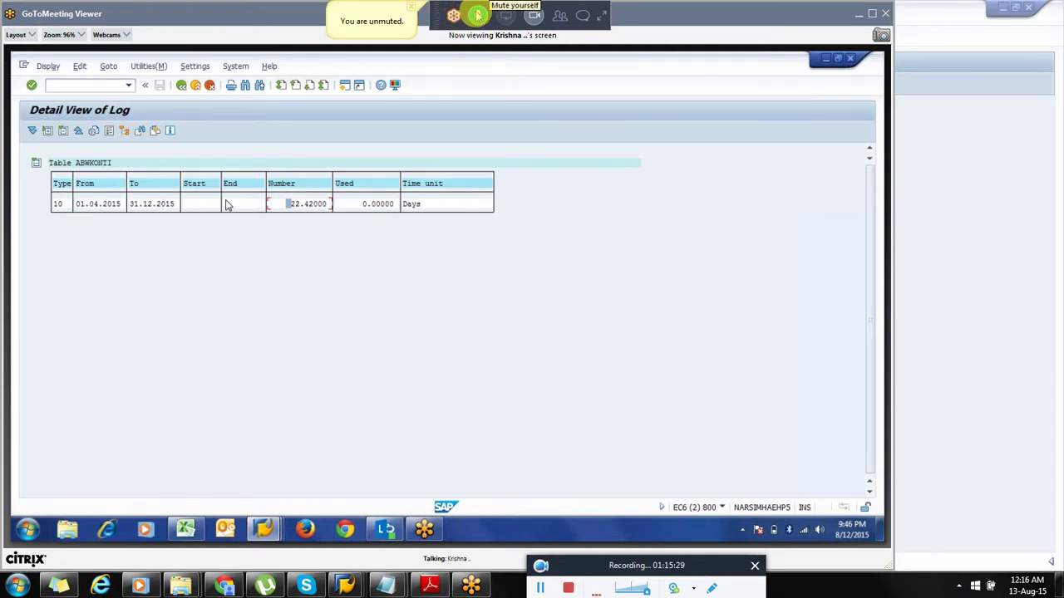
pyautogui.click(478, 15)
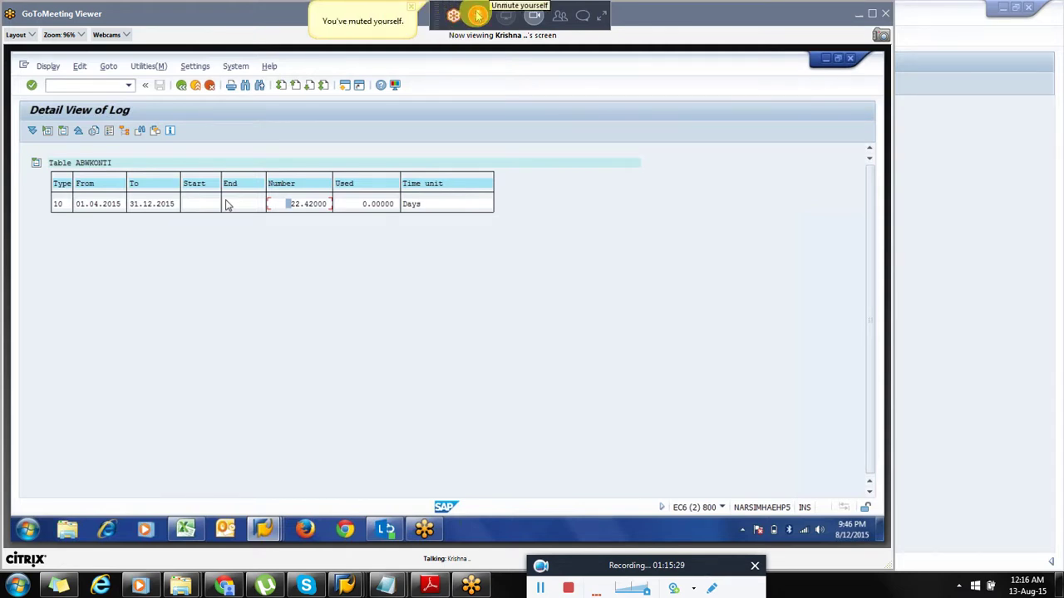
pyautogui.click(582, 15)
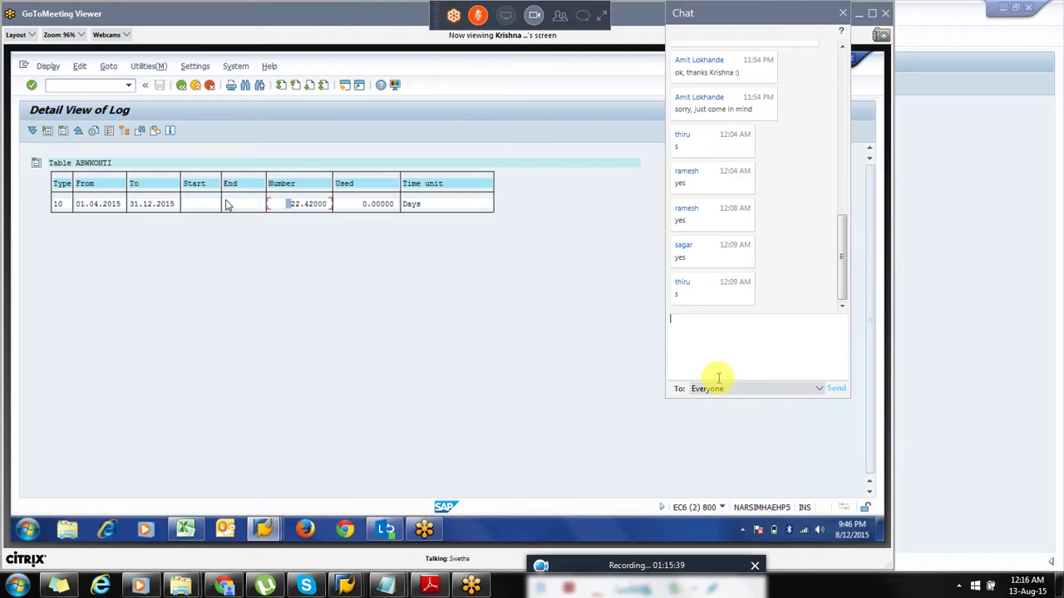
pyautogui.click(476, 17)
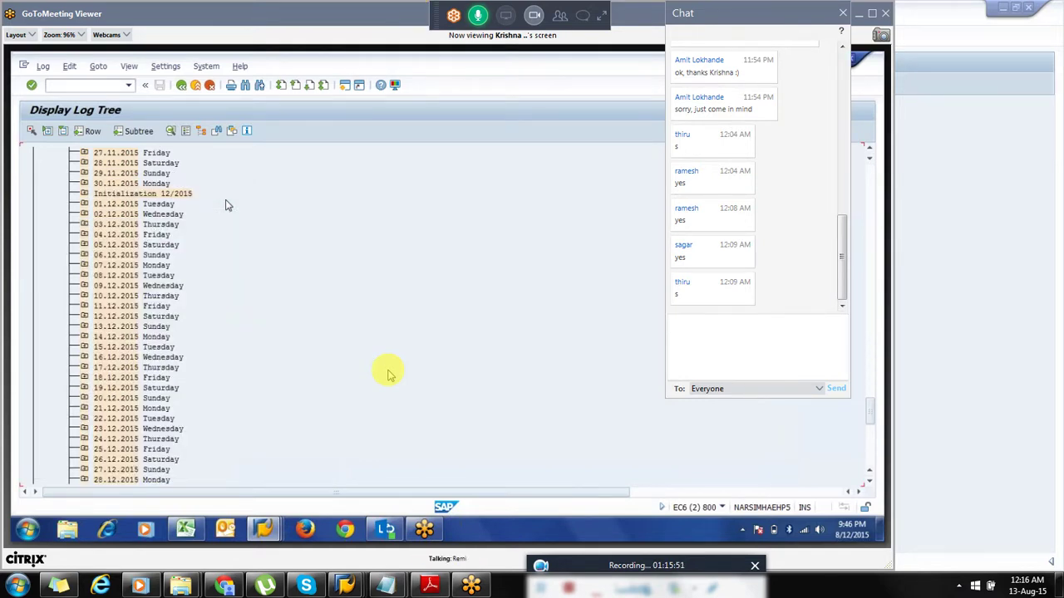
pyautogui.click(478, 15)
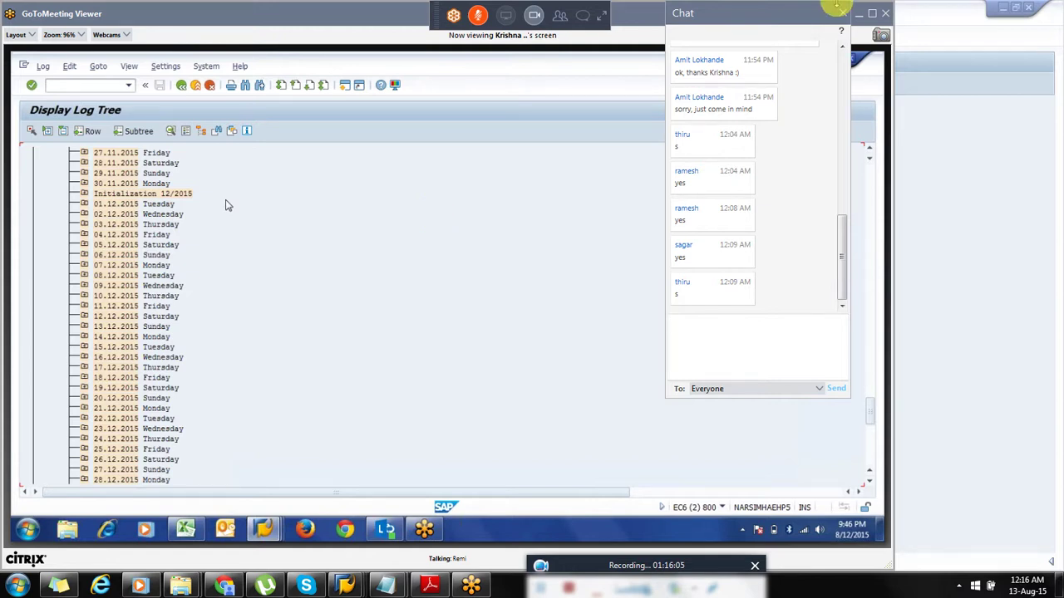
pyautogui.moveTo(840, 239); pyautogui.dragTo(826, 62)
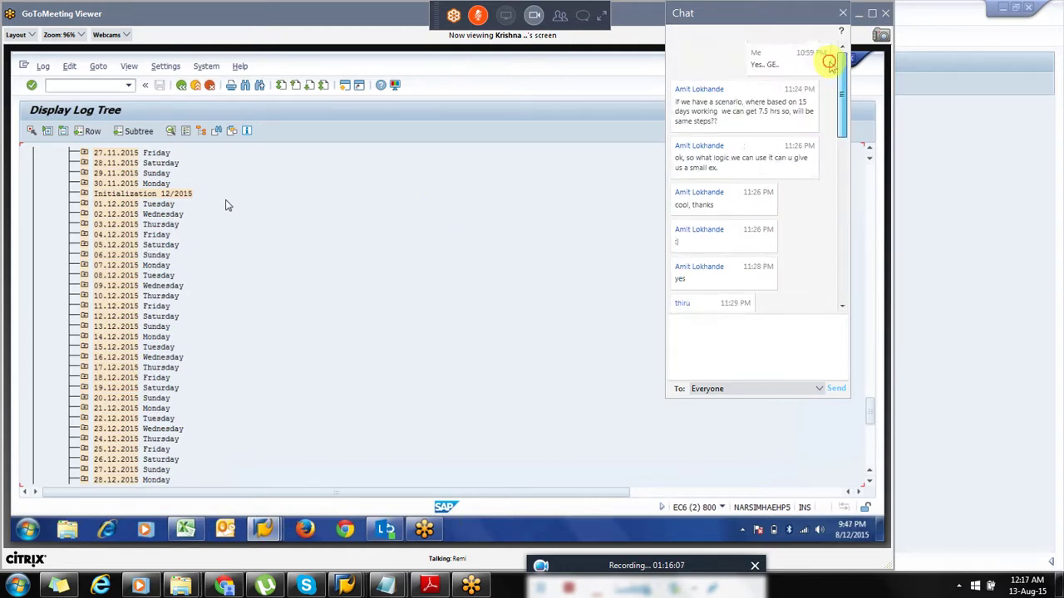
# Show the meeting's attendee list and look through all participants.
pyautogui.click(559, 15)
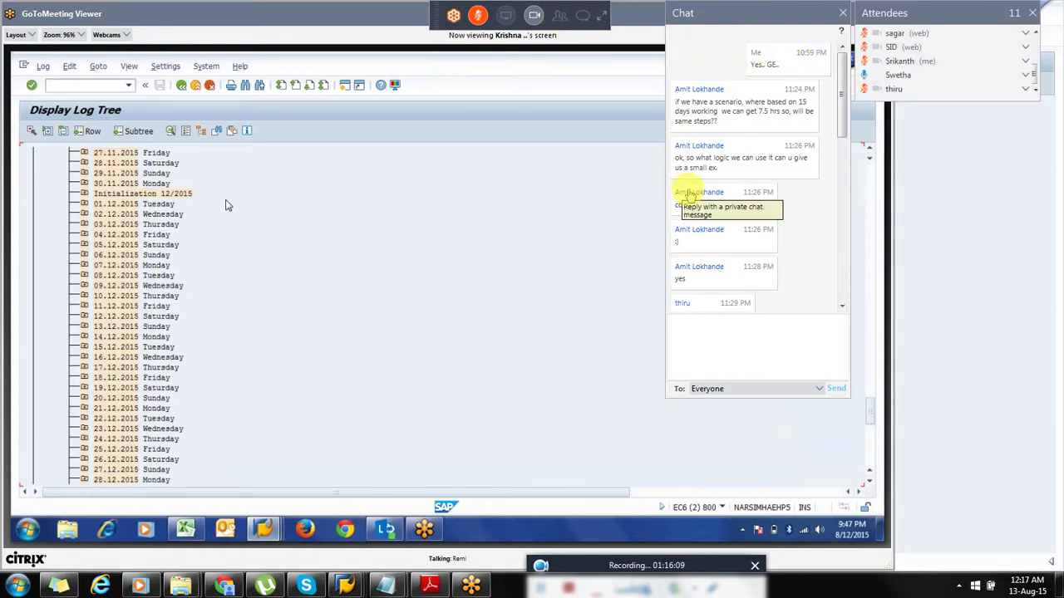
pyautogui.click(1036, 73)
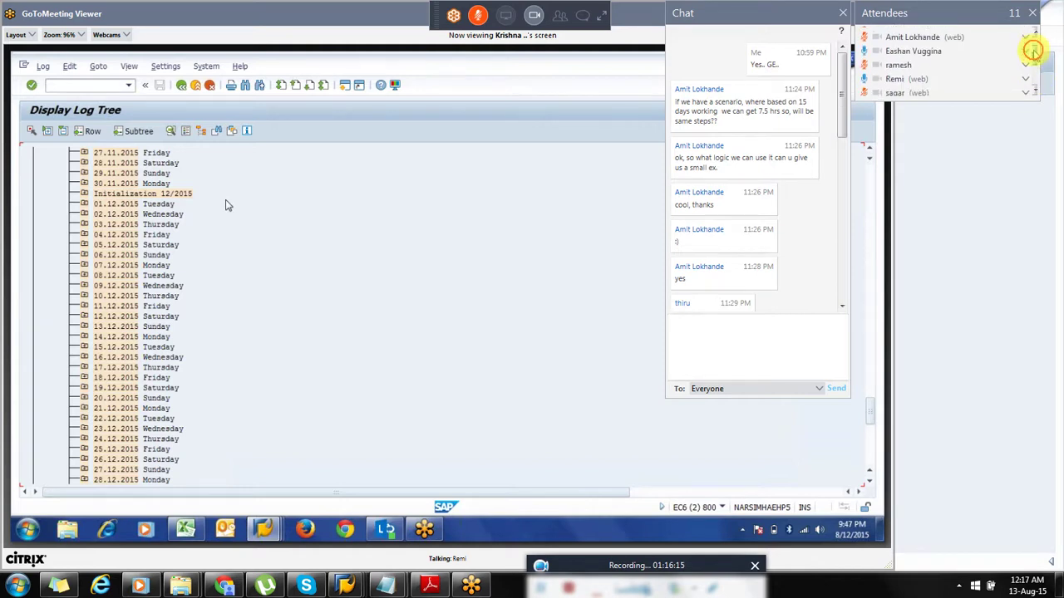
pyautogui.click(1034, 39)
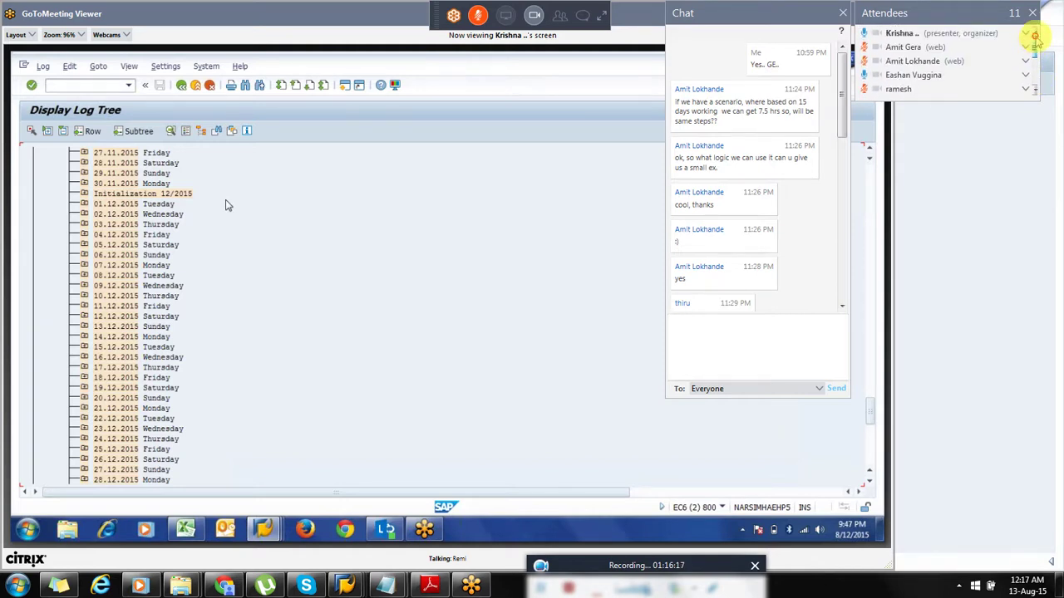
pyautogui.click(1036, 52)
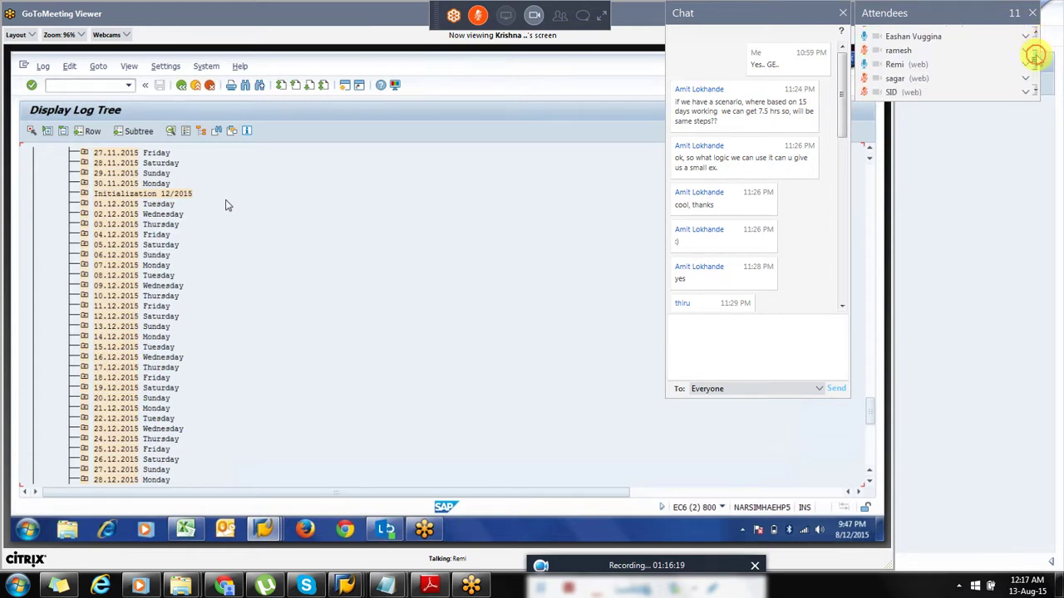
pyautogui.click(1034, 61)
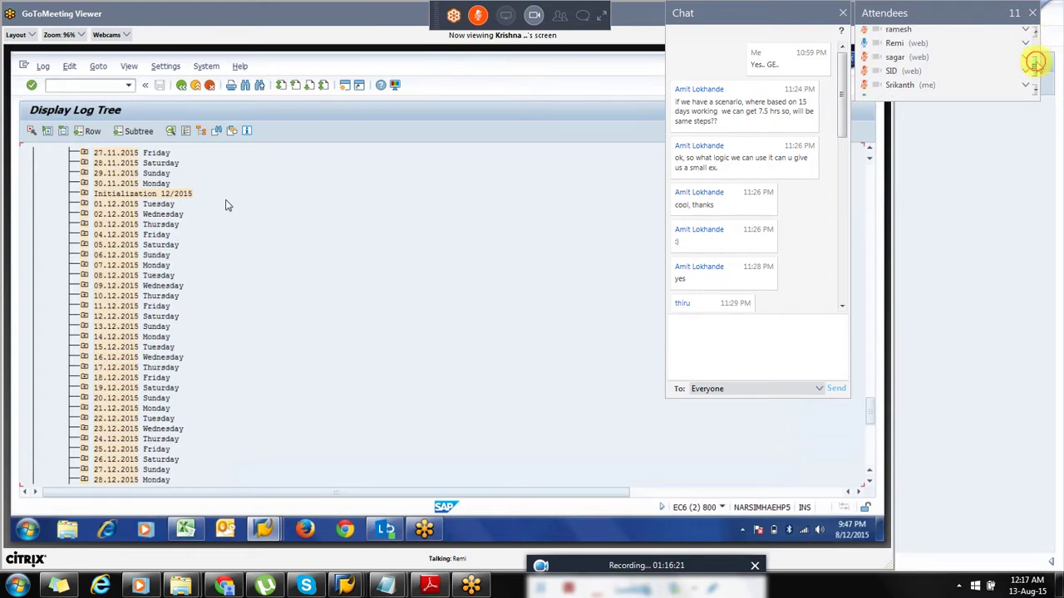
pyautogui.click(1037, 76)
pyautogui.moveTo(1038, 80)
pyautogui.mouseDown()
pyautogui.moveTo(1040, 38)
pyautogui.moveTo(1047, 81)
pyautogui.mouseUp()
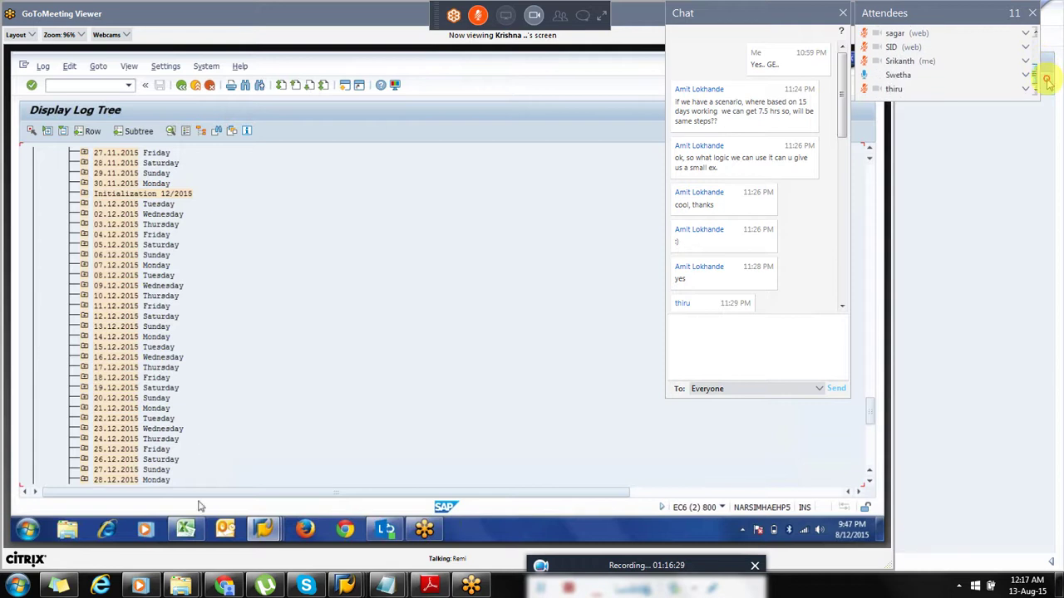
# Close the meeting chat and check the options offered for one participant in the attendee list.
pyautogui.click(580, 19)
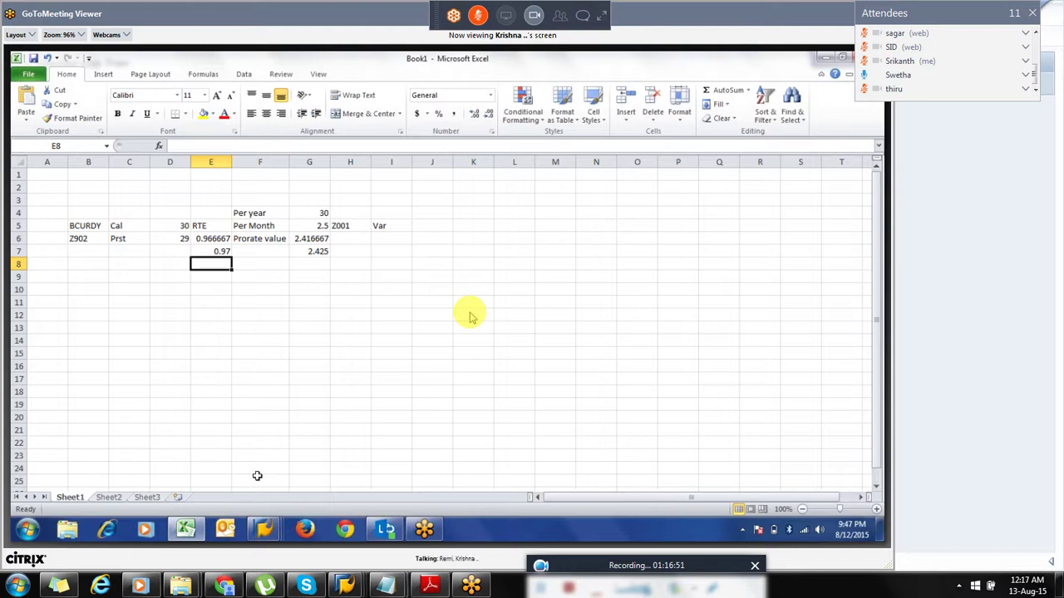
pyautogui.click(264, 530)
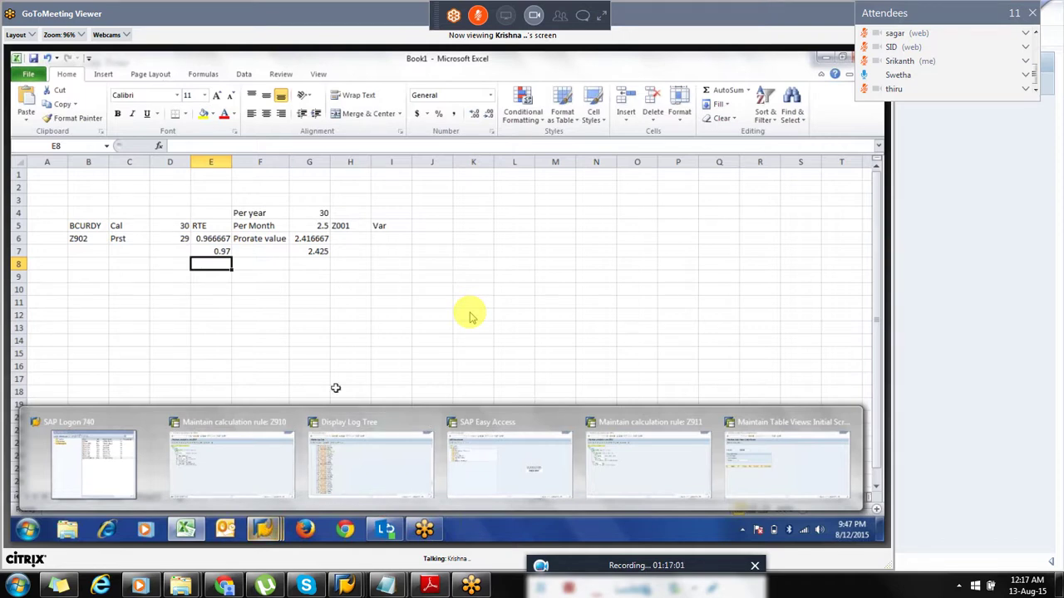
pyautogui.click(321, 341)
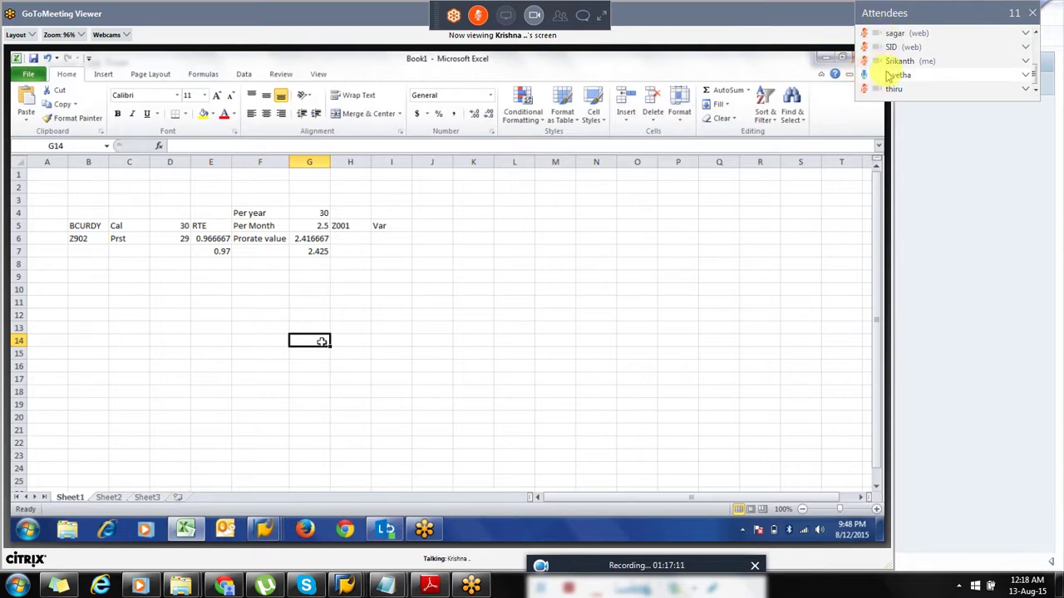
pyautogui.click(1028, 76)
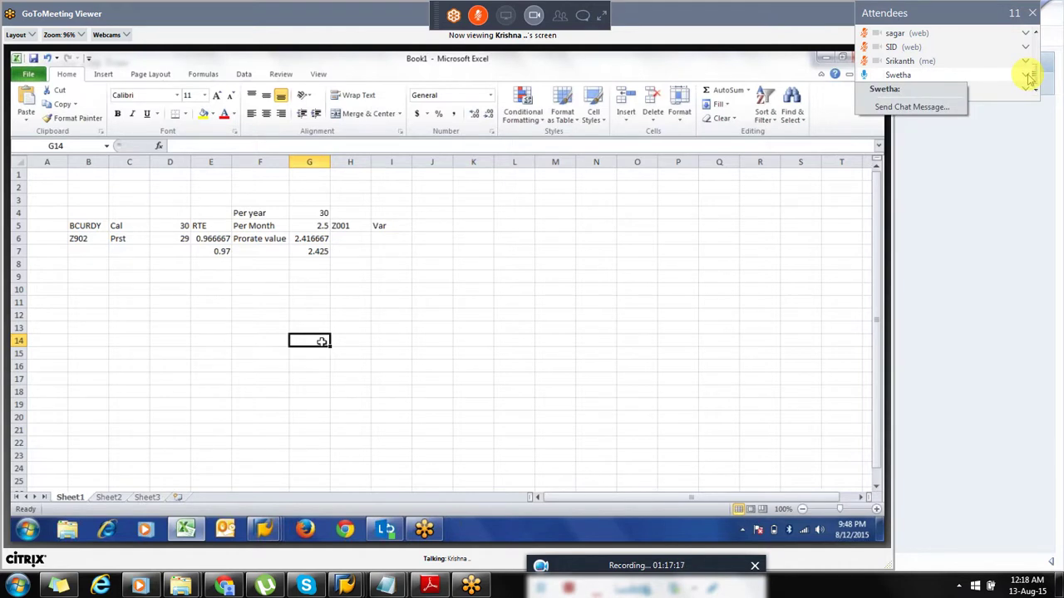
pyautogui.click(1034, 78)
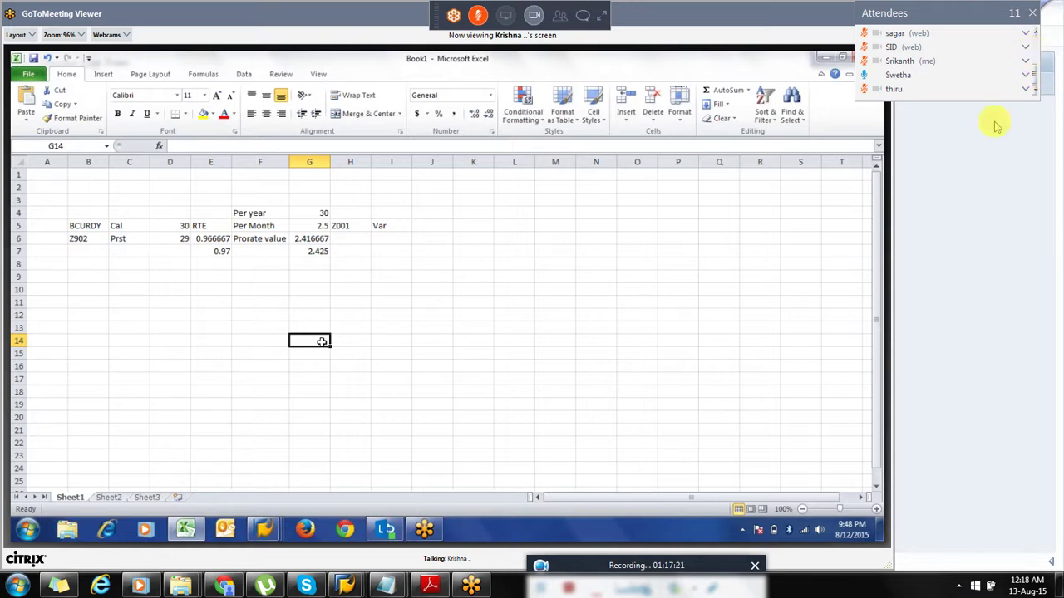
# Check the possible recipients in the meeting chat, then close the chat and the attendee list.
pyautogui.click(580, 14)
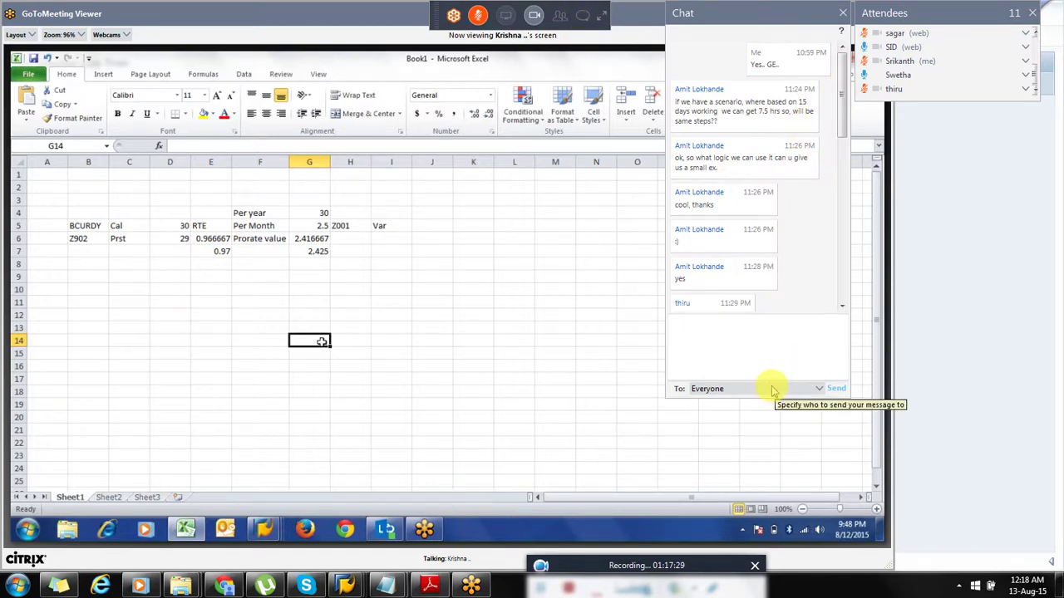
pyautogui.click(801, 390)
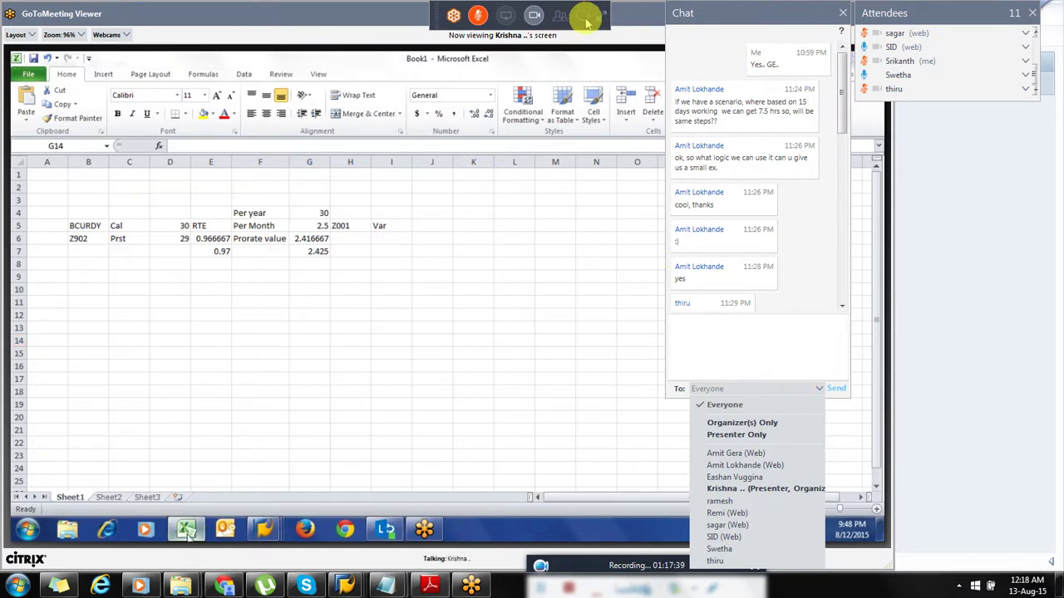
pyautogui.click(586, 20)
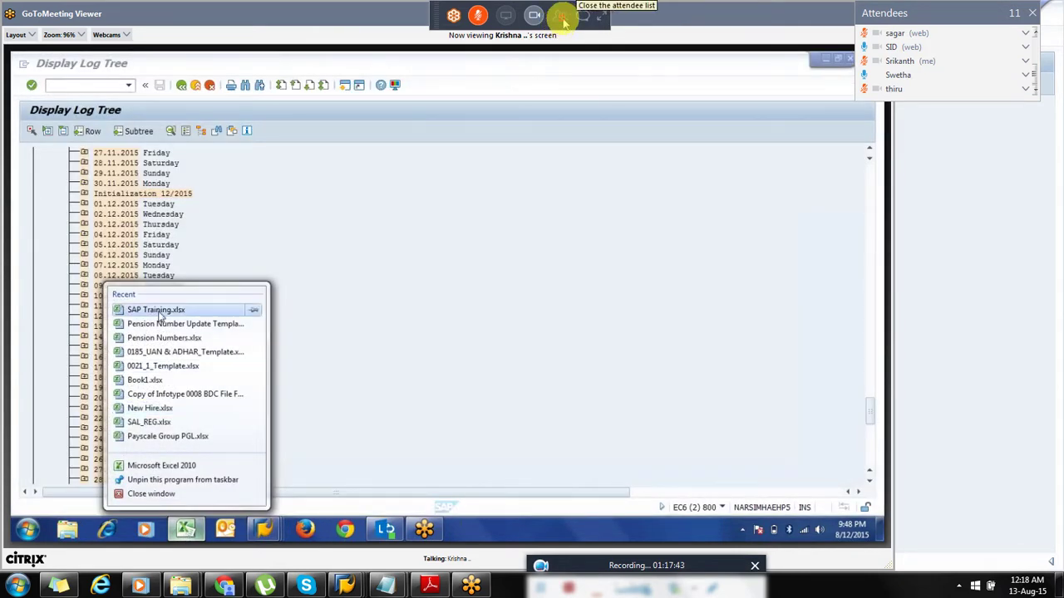
pyautogui.click(562, 18)
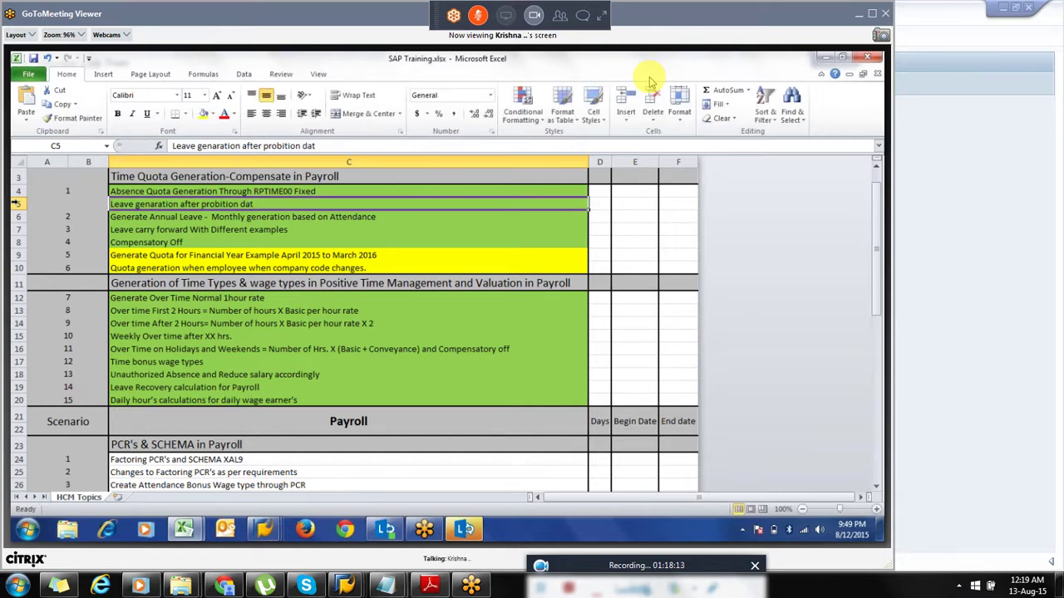
# Complete the topic in cell C5 of SAP Training.xlsx to read "Leave genaration after probition date".
pyautogui.doubleClick(263, 203)
pyautogui.write('e')
pyautogui.press('Return')
# Insert a blank row above the "Leave genaration after probition date" topic and select its cell in column C.
pyautogui.click(325, 192)
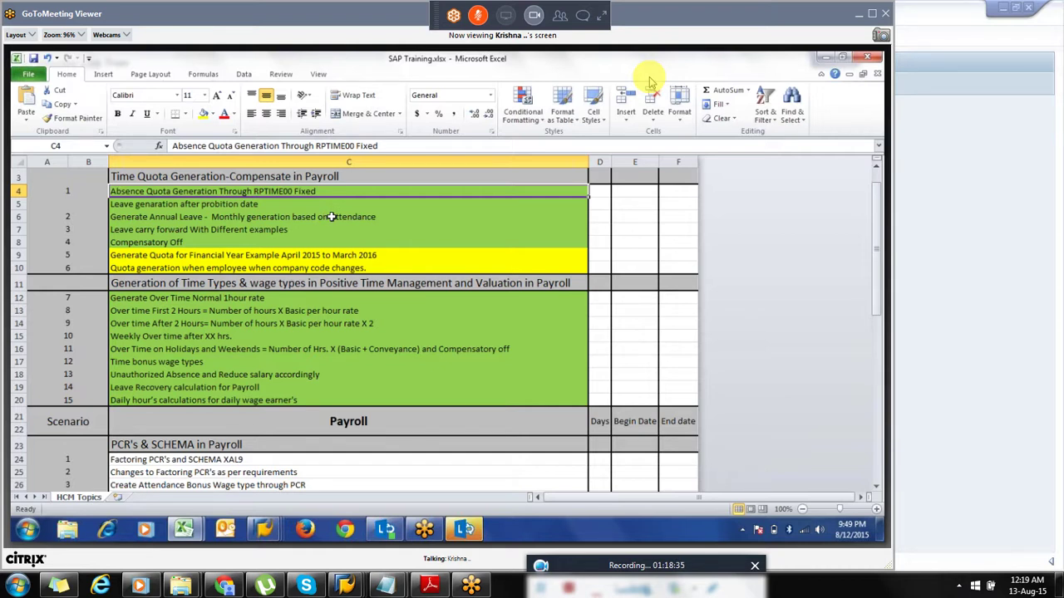
pyautogui.click(197, 229)
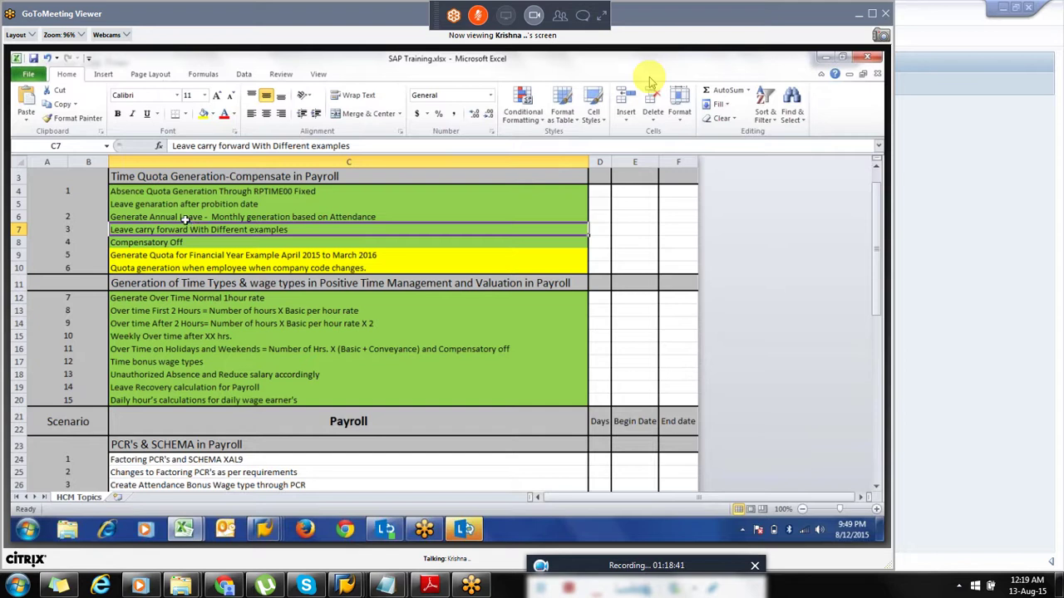
pyautogui.click(185, 217)
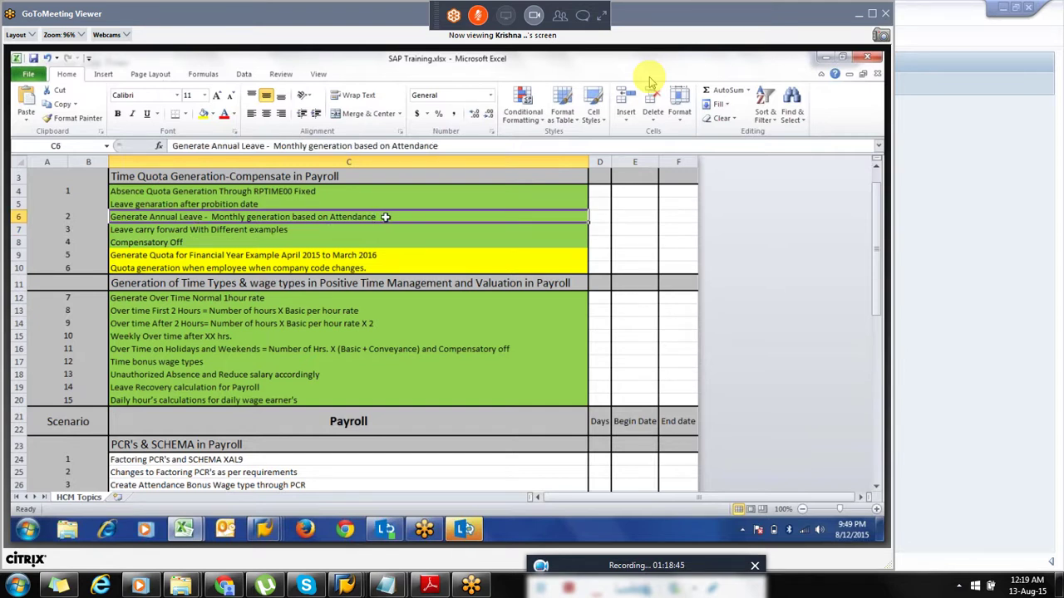
pyautogui.click(283, 205)
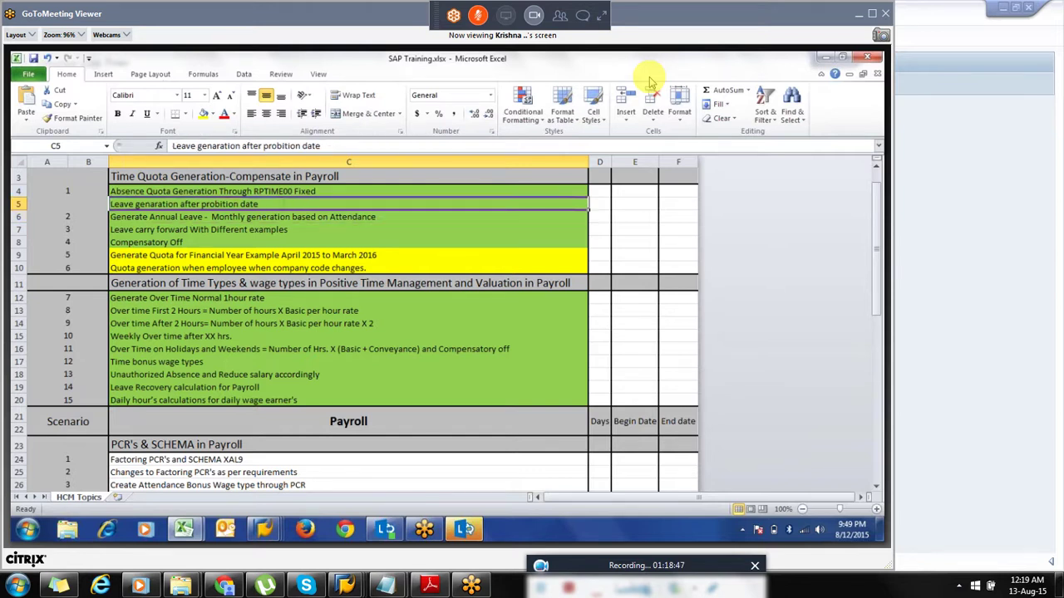
pyautogui.press('F2')
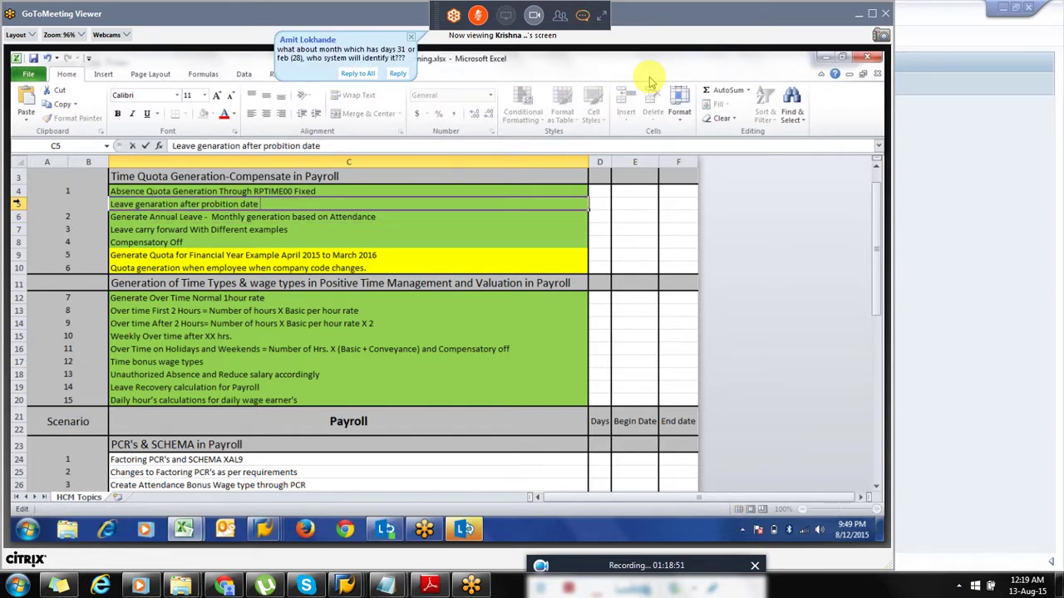
pyautogui.click(16, 203)
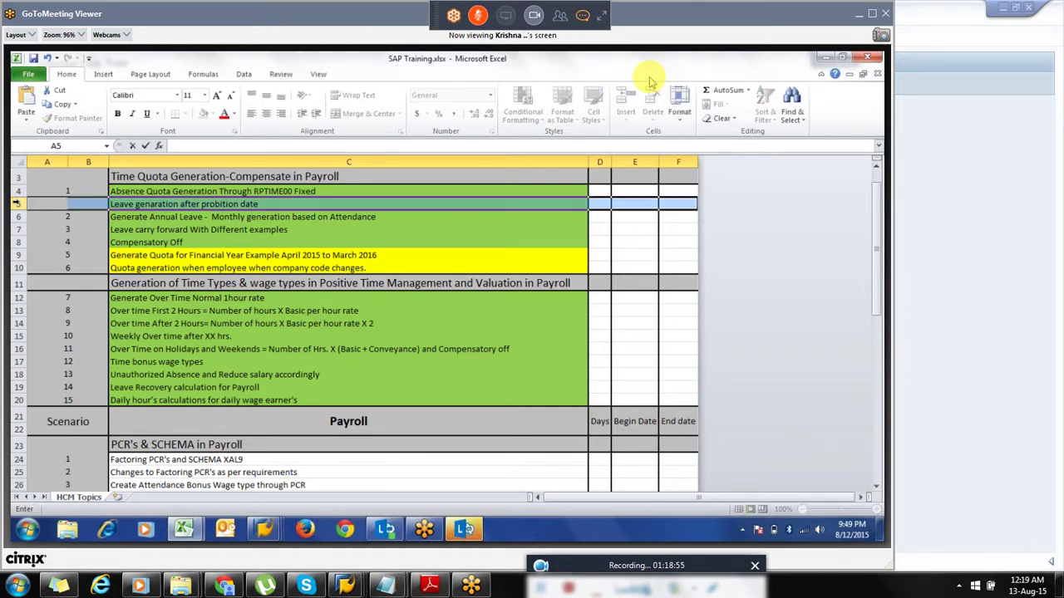
pyautogui.press('Escape')
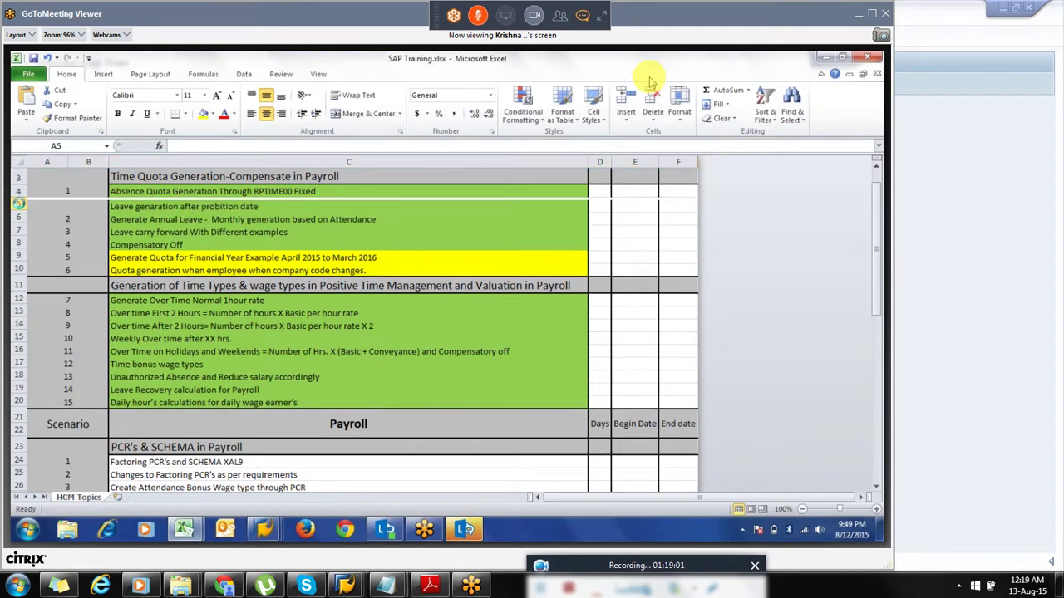
pyautogui.click(131, 206)
pyautogui.write('Ear')
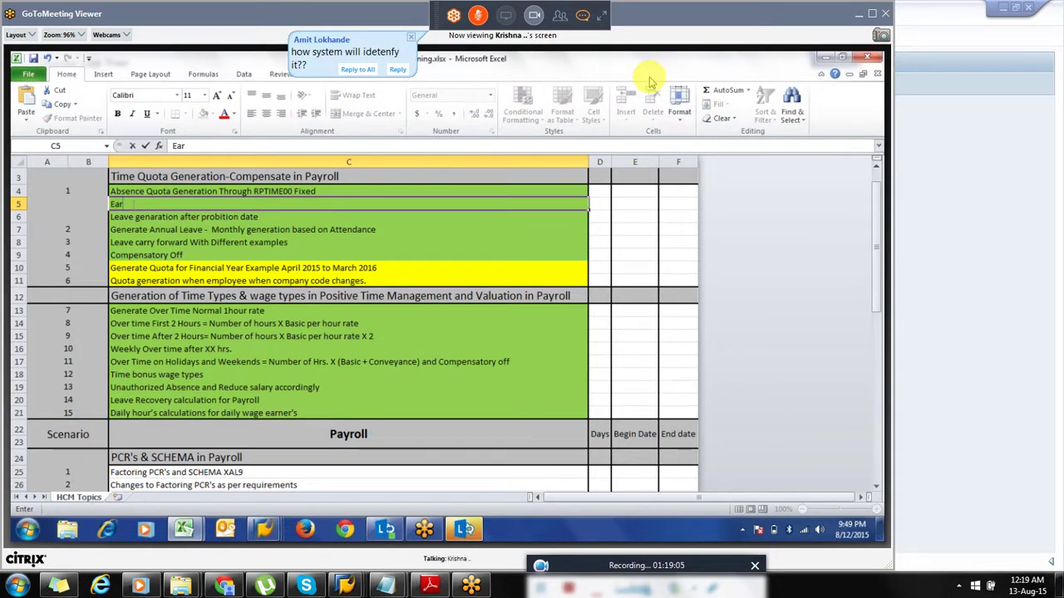
pyautogui.press('BackSpace')
pyautogui.press('BackSpace')
pyautogui.press('BackSpace')
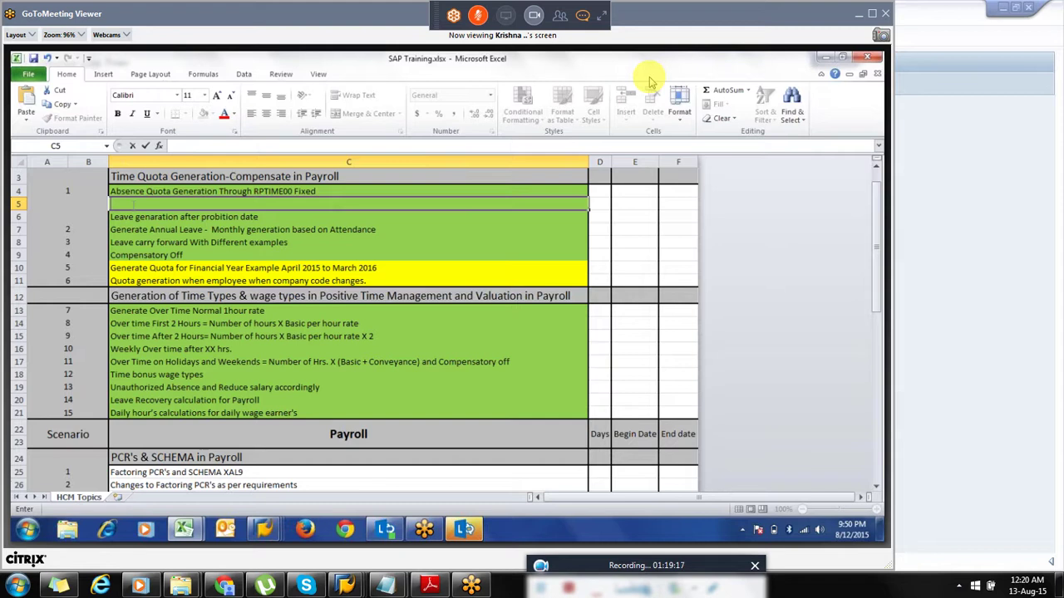
pyautogui.write('Leave')
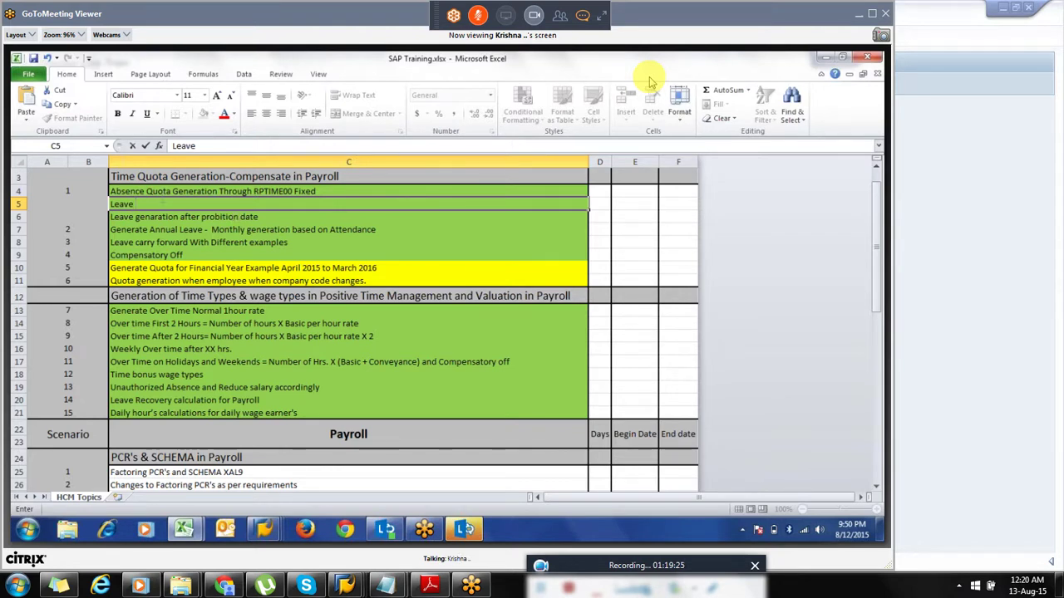
pyautogui.press('BackSpace')
pyautogui.press('BackSpace')
pyautogui.press('BackSpace')
pyautogui.press('BackSpace')
pyautogui.press('BackSpace')
pyautogui.write('Bi')
pyautogui.press('BackSpace')
pyautogui.press('BackSpace')
# Enter the topic "Paid & unpaid leaves for Quota Genration" in cell C5.
pyautogui.write('Paid')
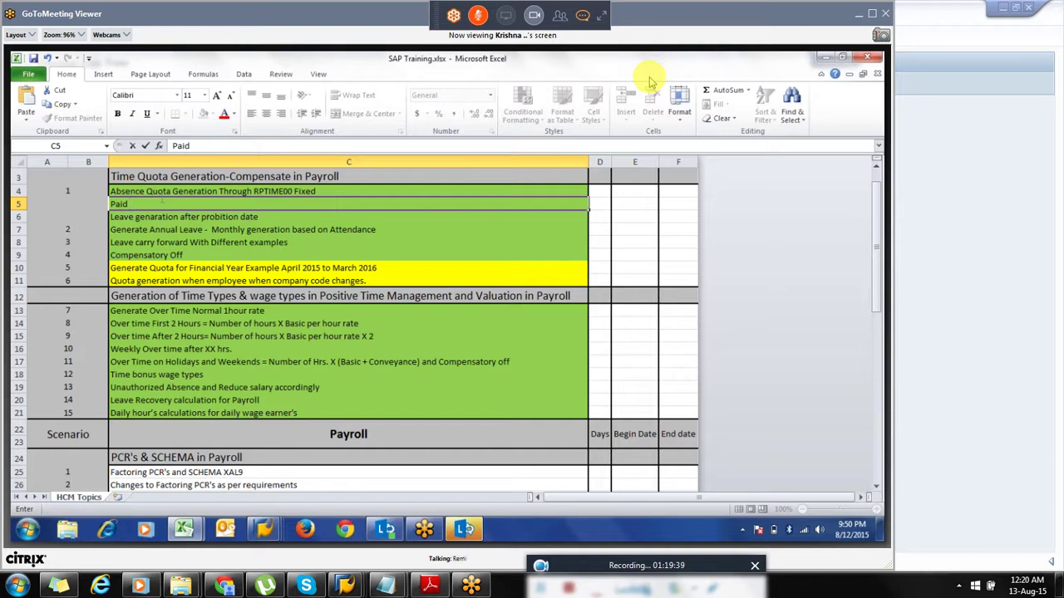
pyautogui.write('& unpaid leaves fo')
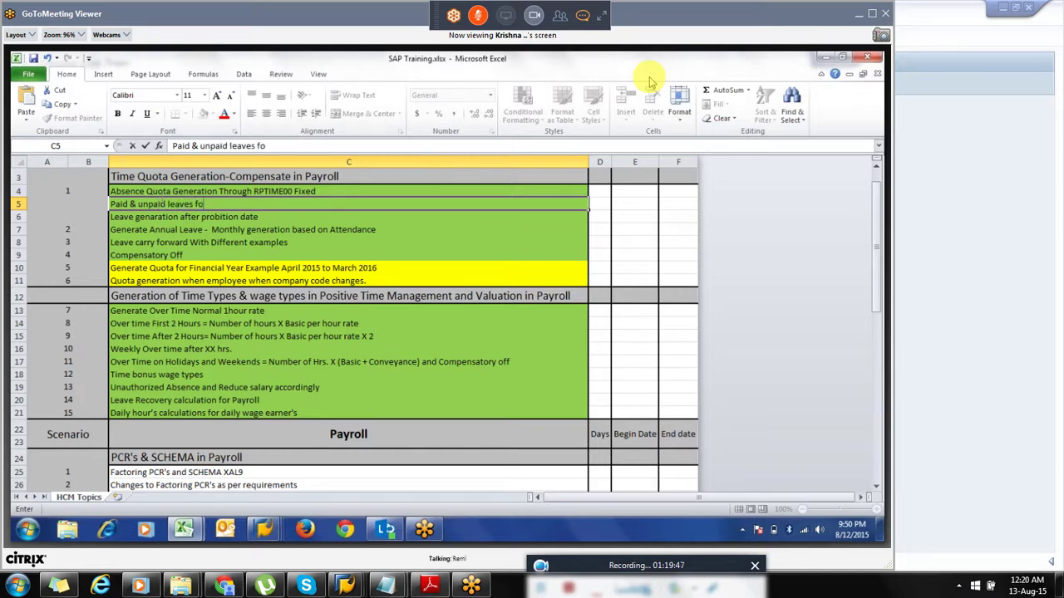
pyautogui.write('r Quota Ge')
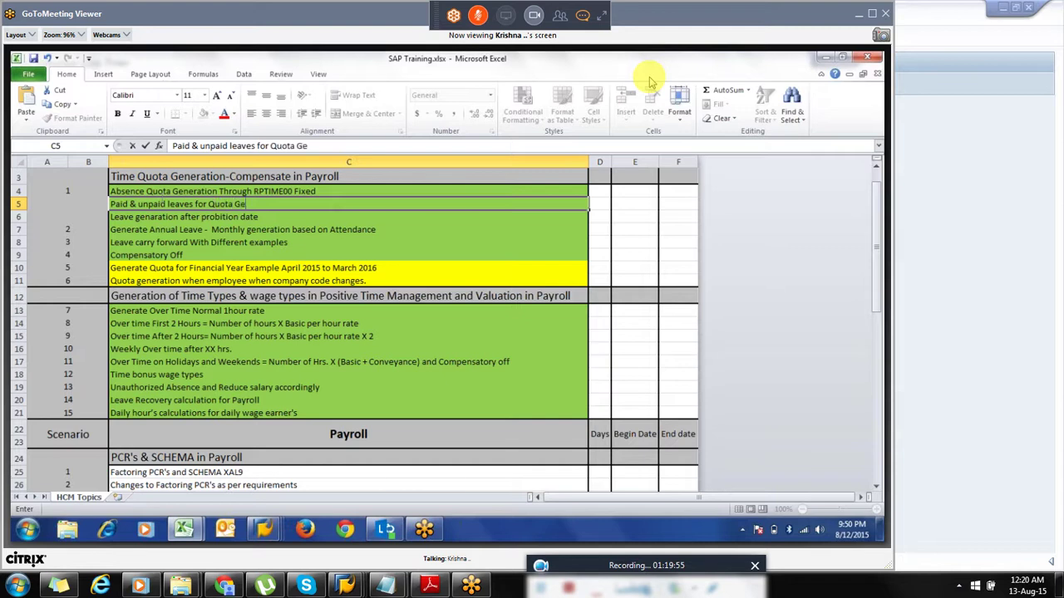
pyautogui.write('nration')
pyautogui.click(266, 208)
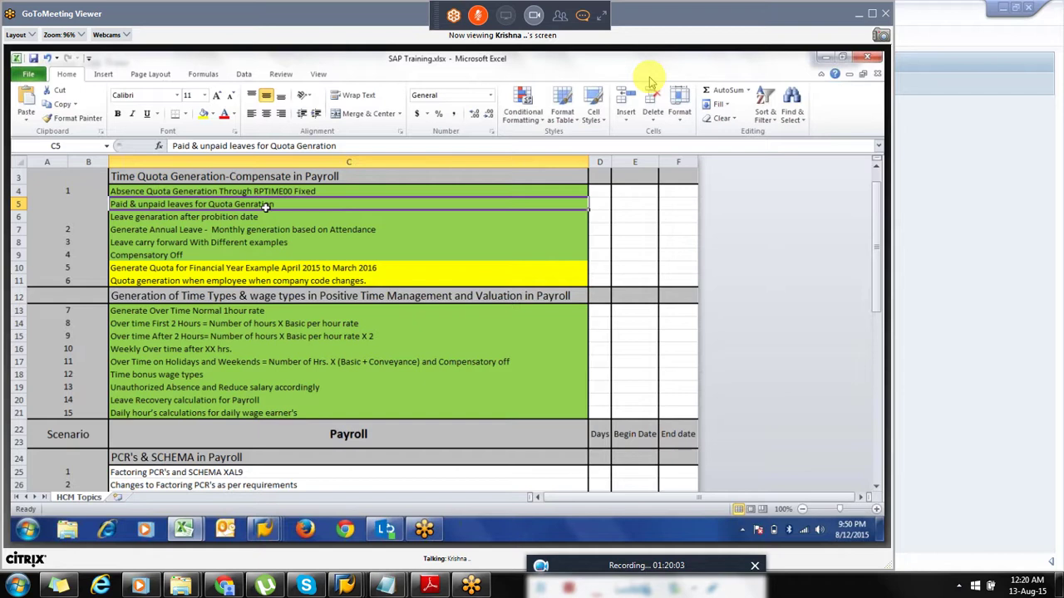
pyautogui.click(255, 216)
pyautogui.click(243, 203)
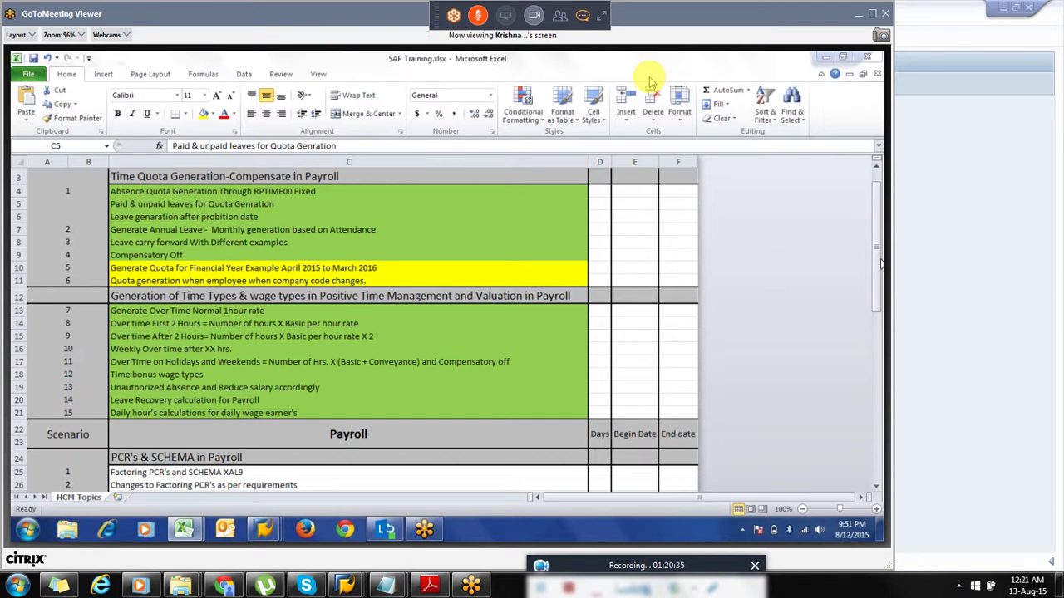
# Open the meeting chat, read through to its latest messages, and close it.
pyautogui.click(584, 16)
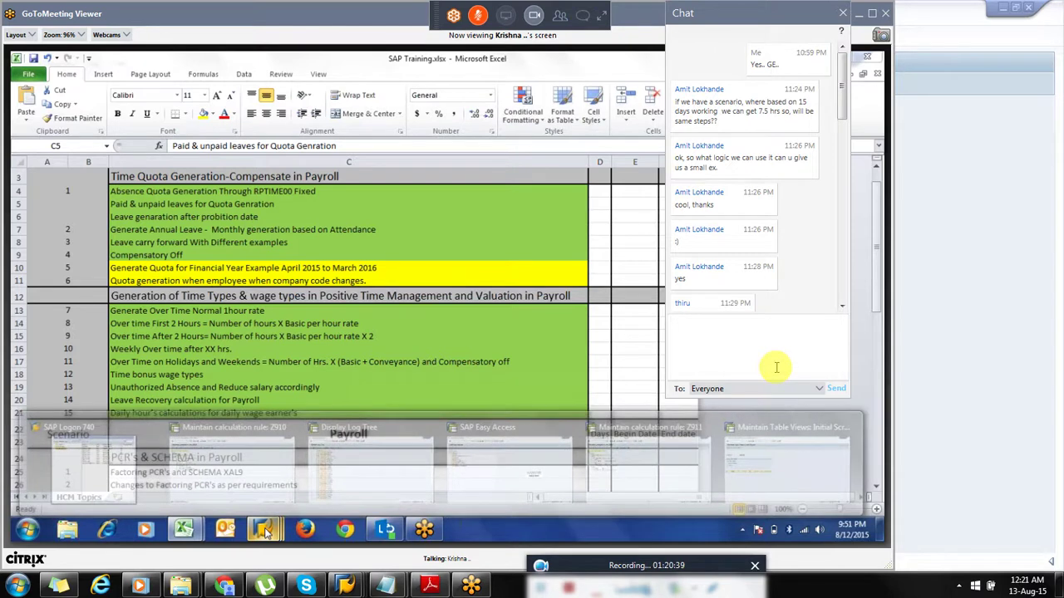
pyautogui.click(843, 308)
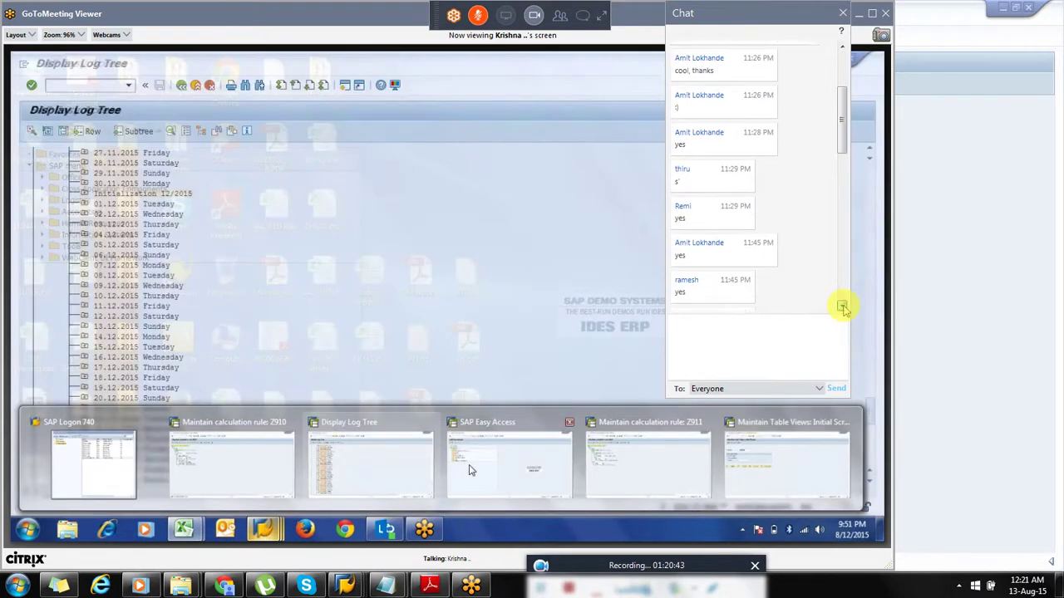
pyautogui.moveTo(843, 305); pyautogui.dragTo(845, 310)
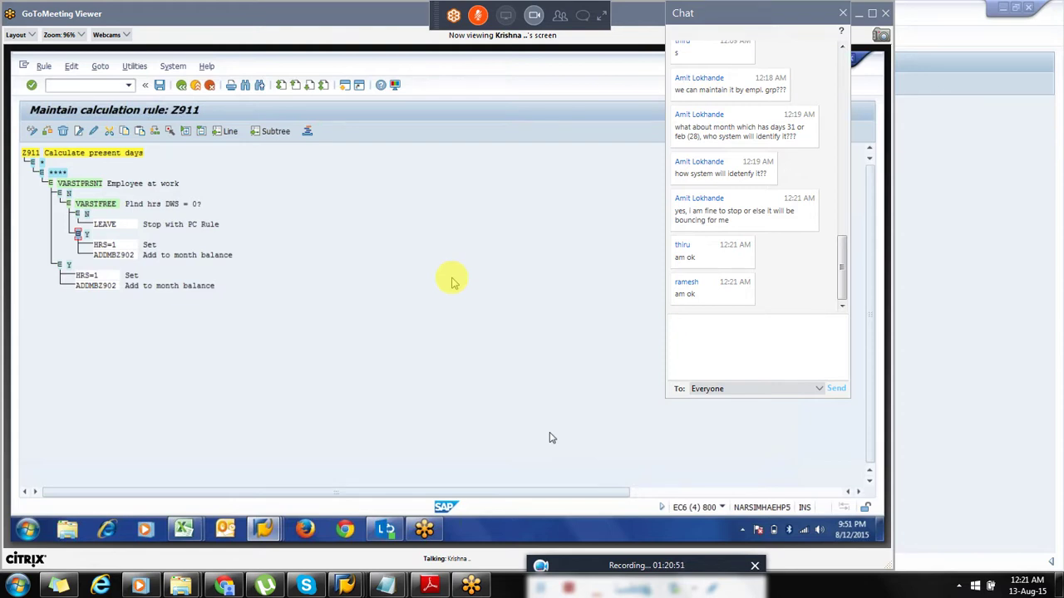
pyautogui.click(582, 16)
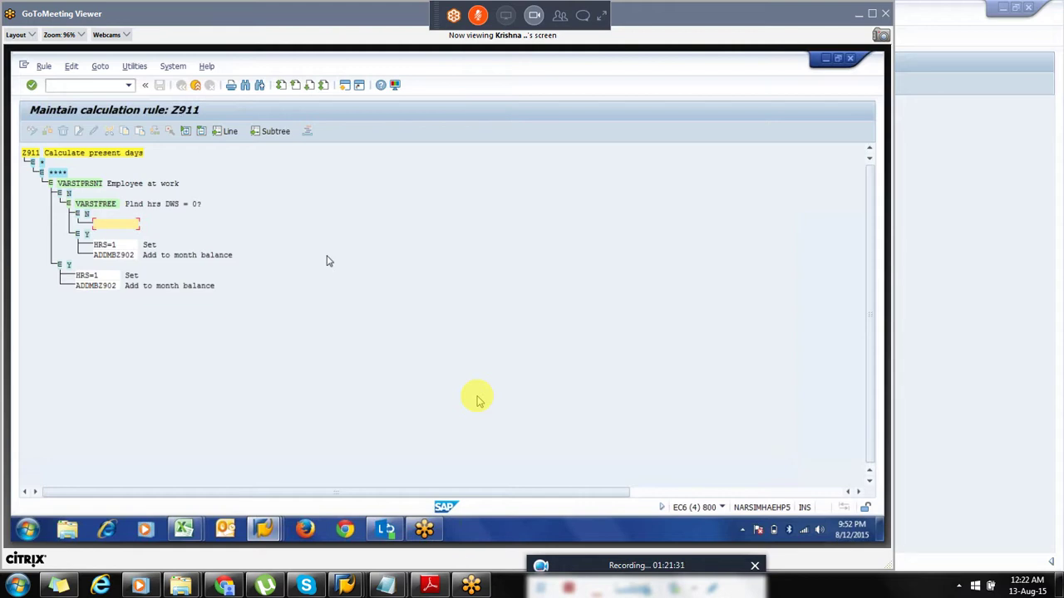
# Enter the operation VARAB under the N branch of VARSTFREE in rule Z911 and show the shared screen in full screen.
pyautogui.write('var')
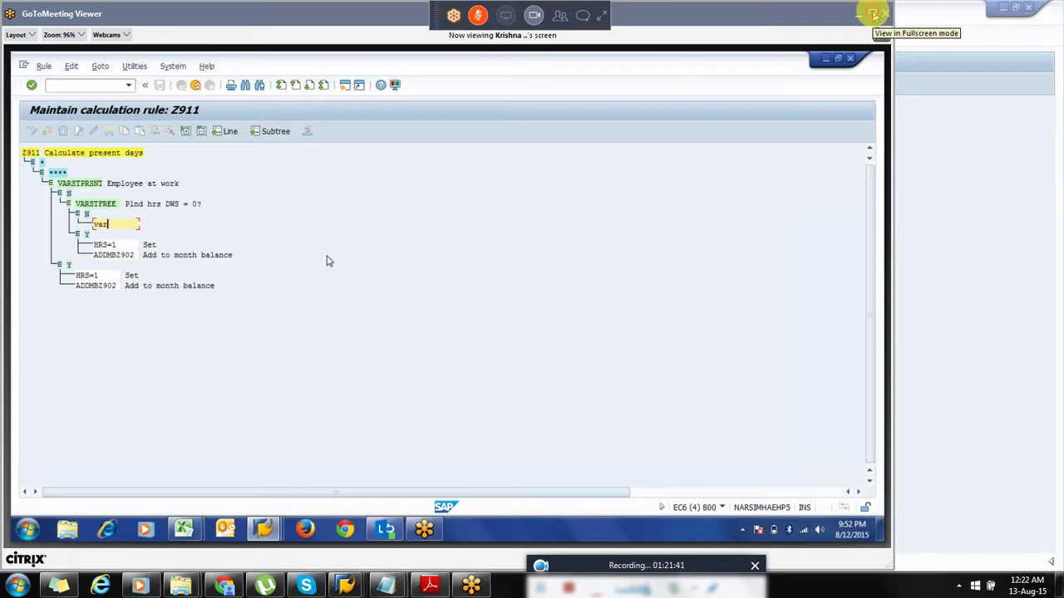
pyautogui.click(873, 13)
pyautogui.write('ab')
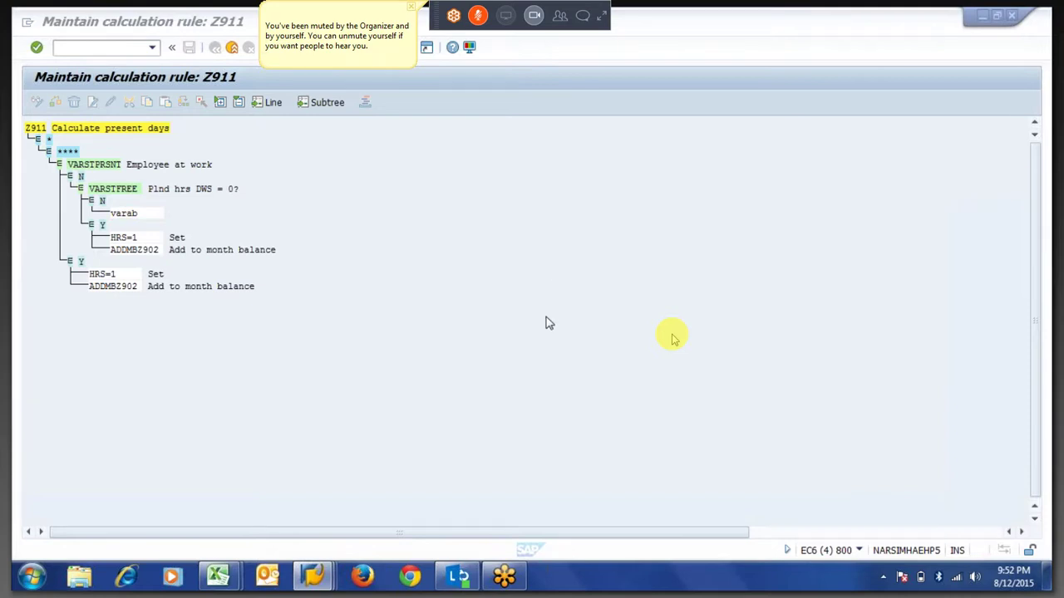
pyautogui.click(150, 214)
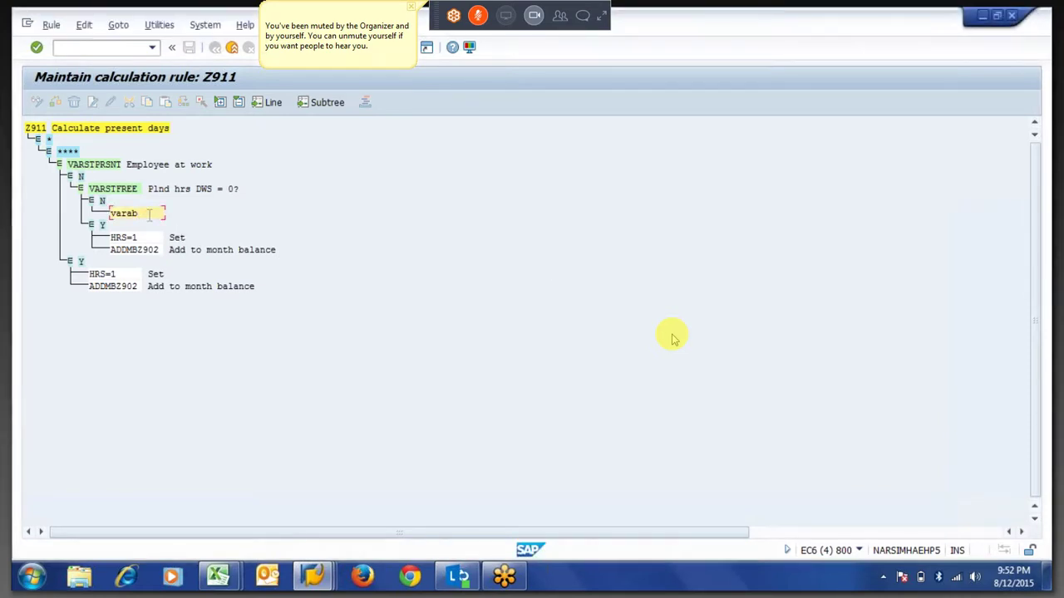
pyautogui.press('Return')
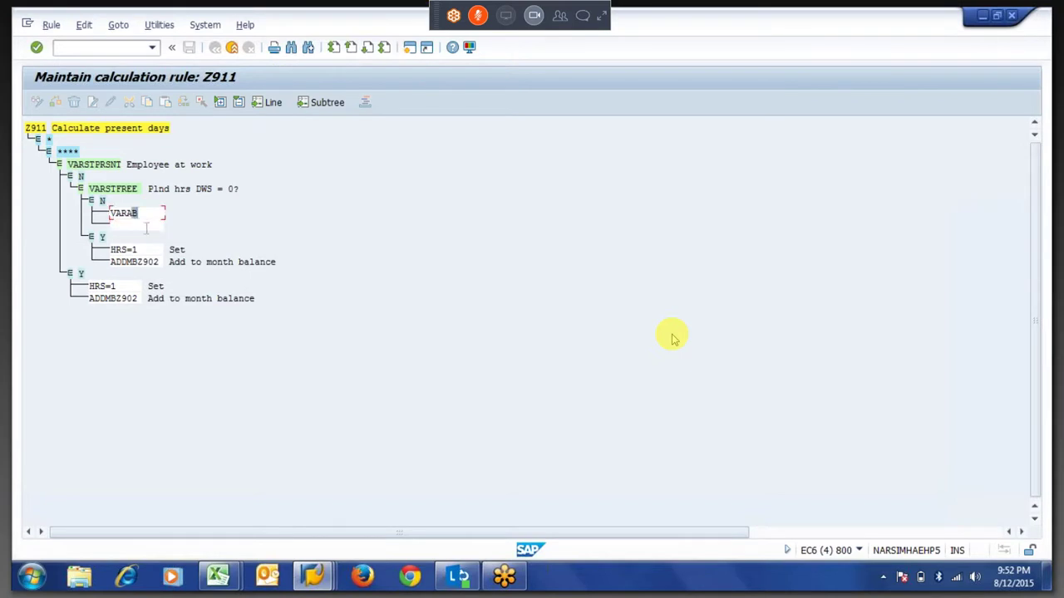
# Compare the VARSTPRSNT and VARAB operations in rule Z911 and open the documentation of operation VARAB.
pyautogui.moveTo(138, 215); pyautogui.dragTo(117, 213)
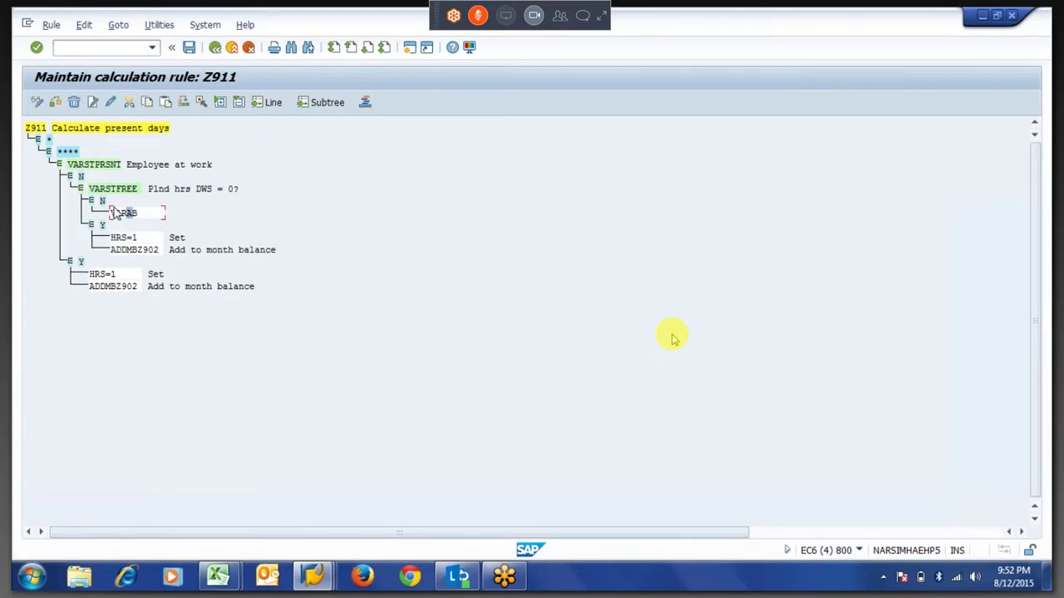
pyautogui.moveTo(68, 165); pyautogui.dragTo(98, 170)
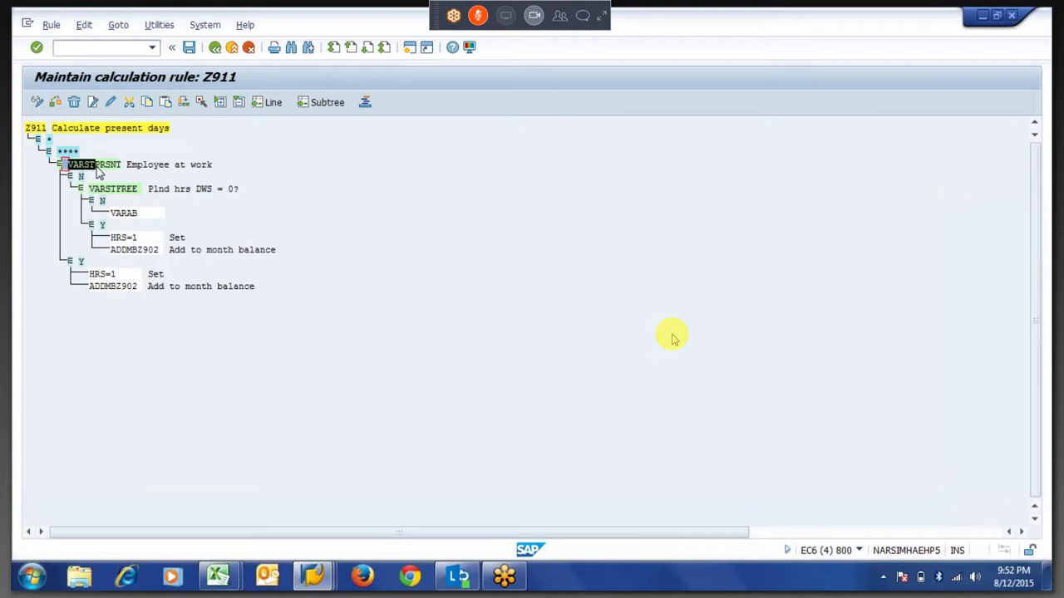
pyautogui.moveTo(111, 214); pyautogui.dragTo(143, 218)
pyautogui.click(143, 219)
pyautogui.click(126, 217)
pyautogui.click(134, 222)
pyautogui.doubleClick(135, 226)
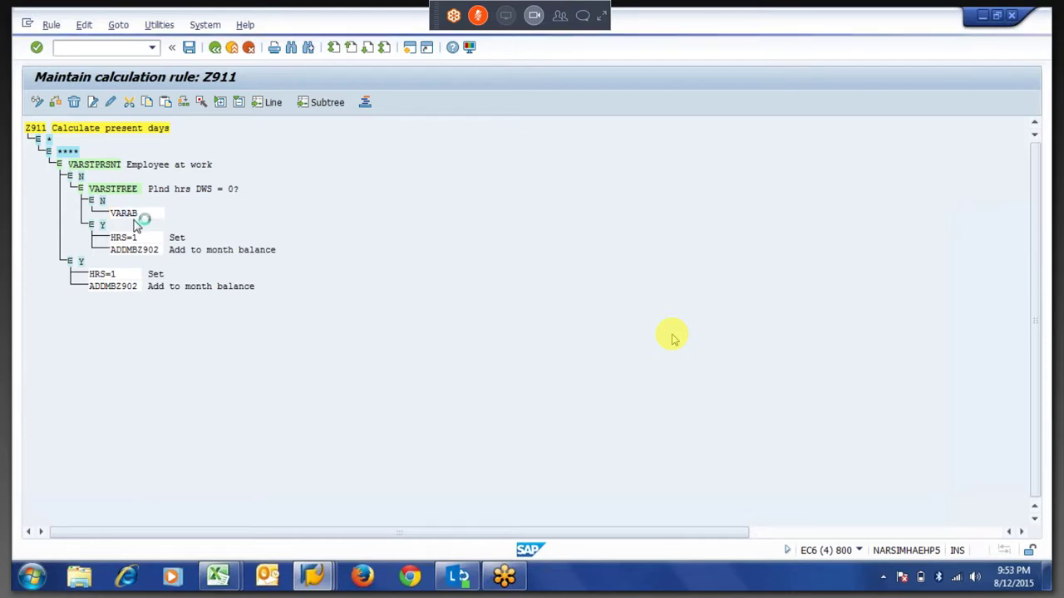
# Examine the TYP, CAT and DAY parameters in the VARAB documentation, including the full-day and partial-day absence values.
pyautogui.moveTo(179, 408); pyautogui.dragTo(280, 415)
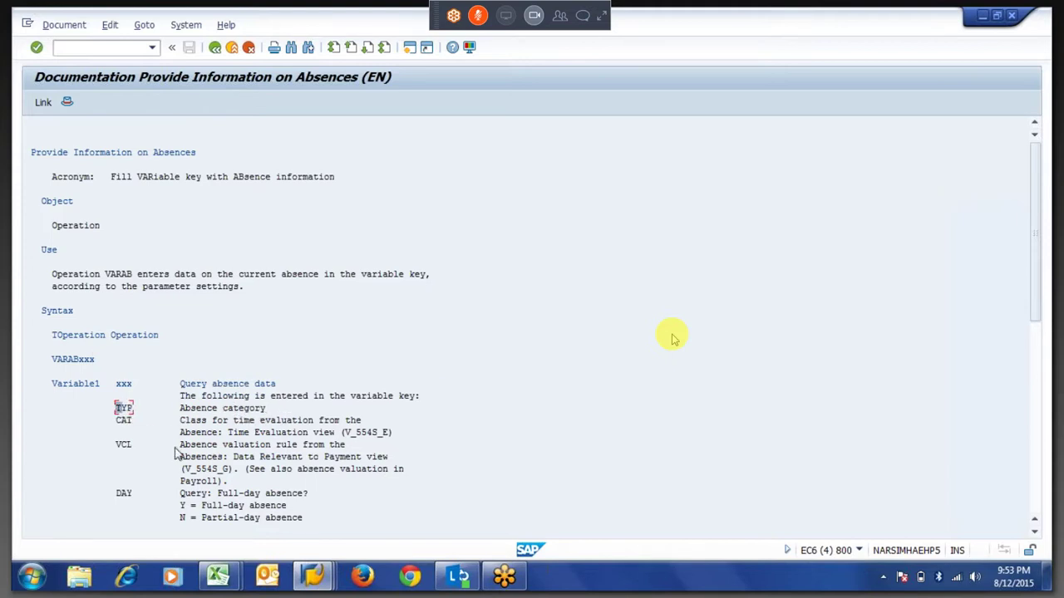
pyautogui.click(123, 421)
pyautogui.moveTo(123, 495); pyautogui.dragTo(312, 527)
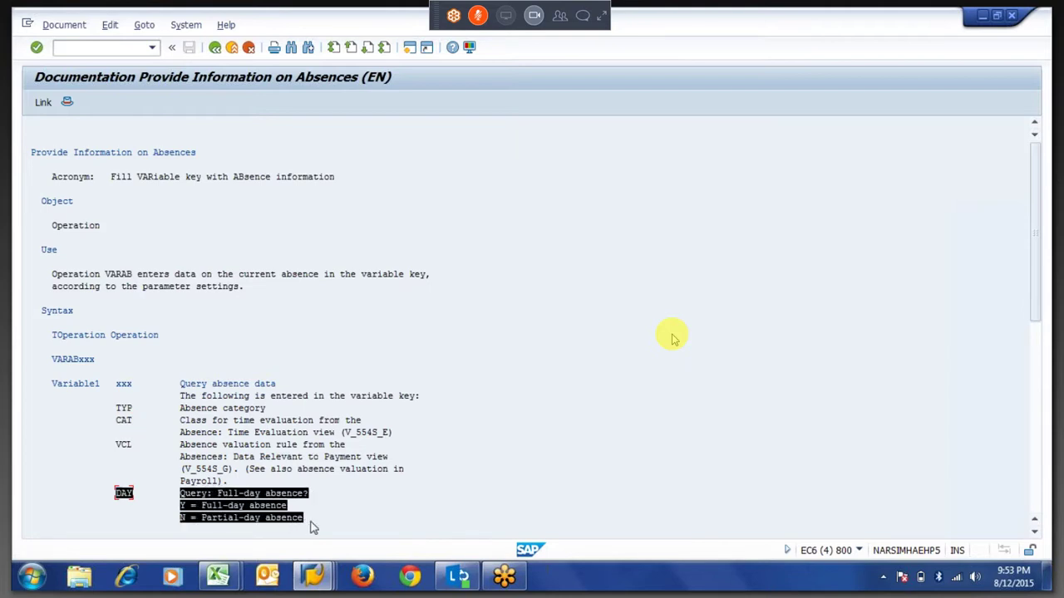
pyautogui.hotkey('ctrl', 'c')
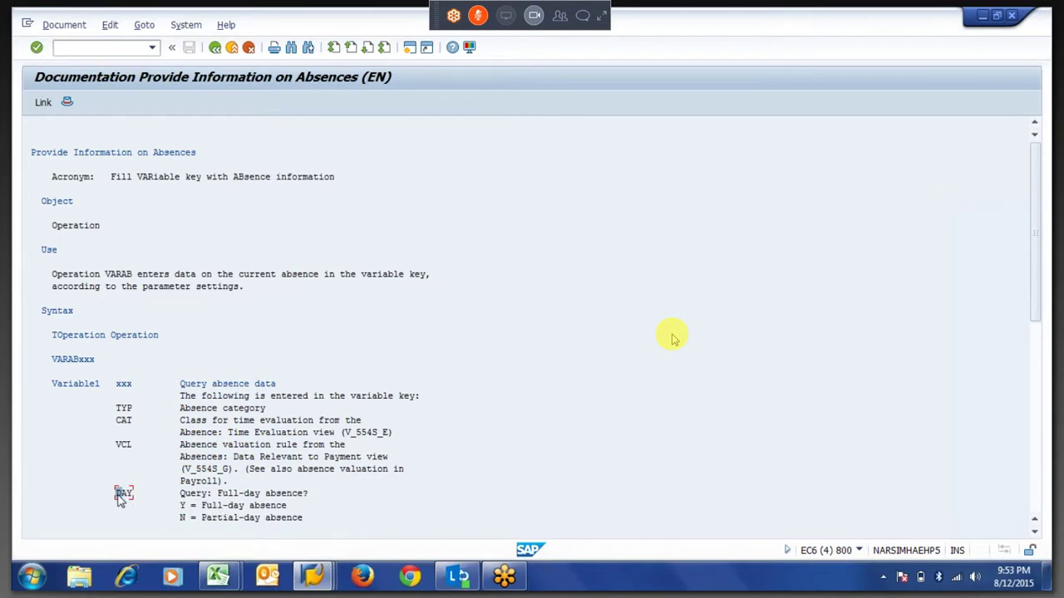
pyautogui.moveTo(120, 497); pyautogui.dragTo(319, 528)
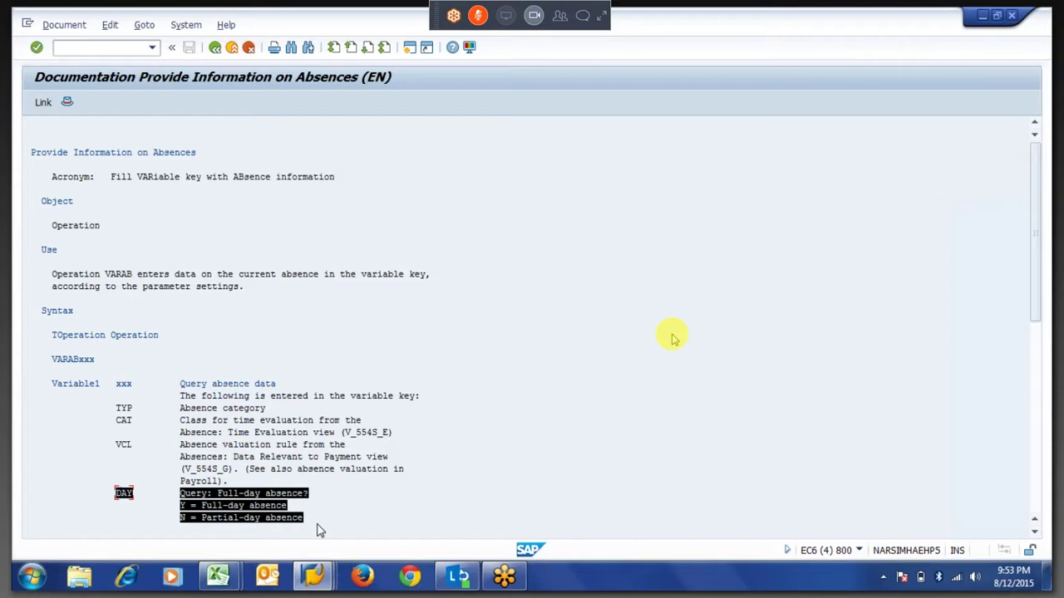
pyautogui.click(320, 529)
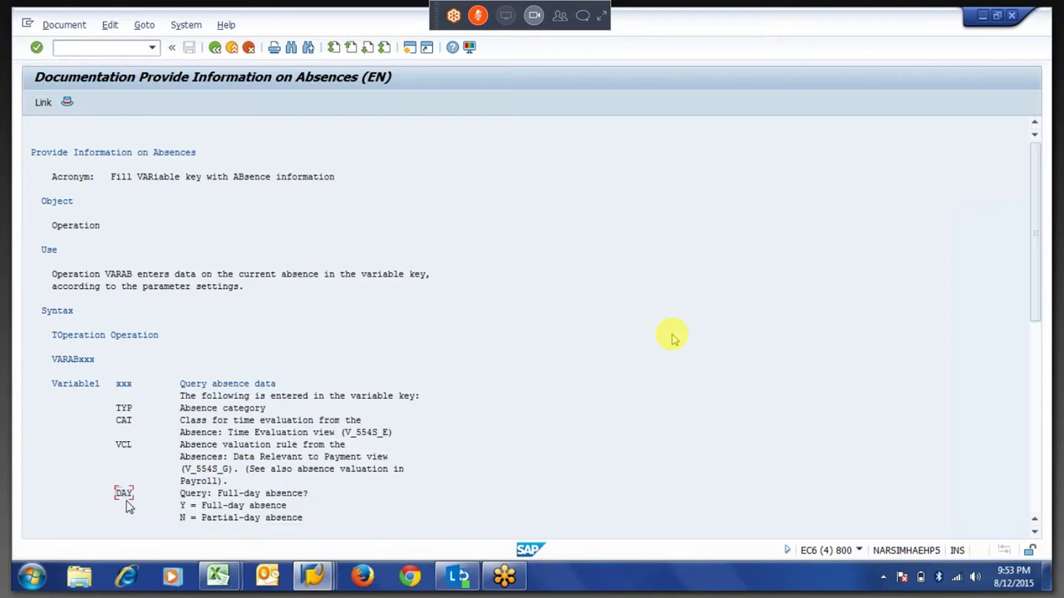
pyautogui.click(182, 507)
pyautogui.click(181, 520)
pyautogui.moveTo(115, 493); pyautogui.dragTo(133, 493)
pyautogui.click(143, 500)
# Read the VCL absence valuation rule parameter in the VARAB documentation and return to rule Z911.
pyautogui.moveTo(117, 448); pyautogui.dragTo(309, 453)
pyautogui.click(187, 452)
pyautogui.click(184, 449)
pyautogui.moveTo(119, 450); pyautogui.dragTo(138, 451)
pyautogui.click(141, 451)
pyautogui.click(215, 48)
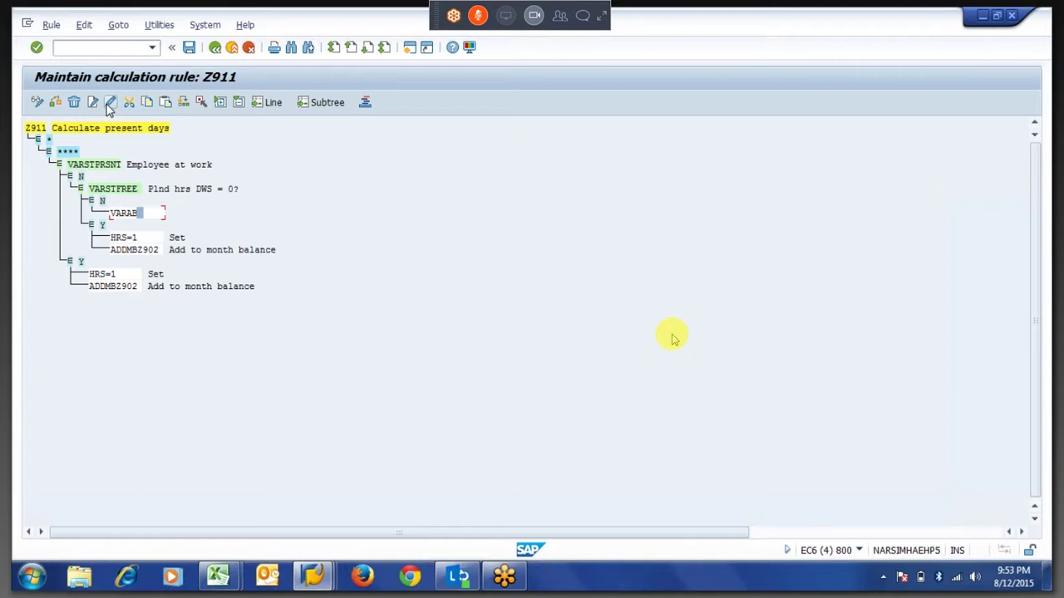
# Complete the operation under the N branch of VARSTFREE as VARABVCL.
pyautogui.click(146, 215)
pyautogui.write('VCL')
pyautogui.press('Return')
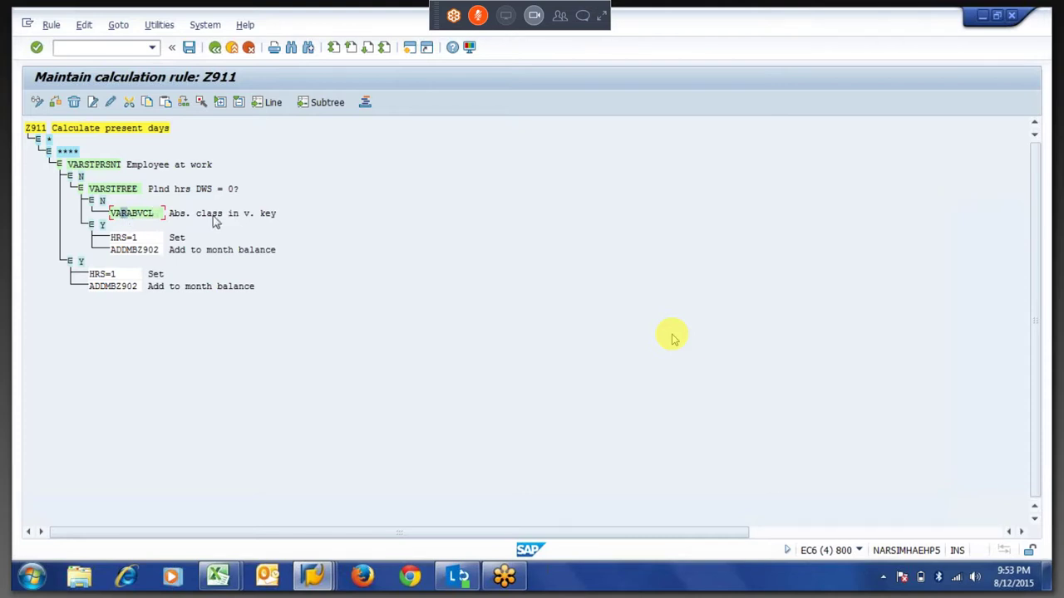
# Add the variable key ** beneath VARABVCL in rule Z911.
pyautogui.click(155, 214)
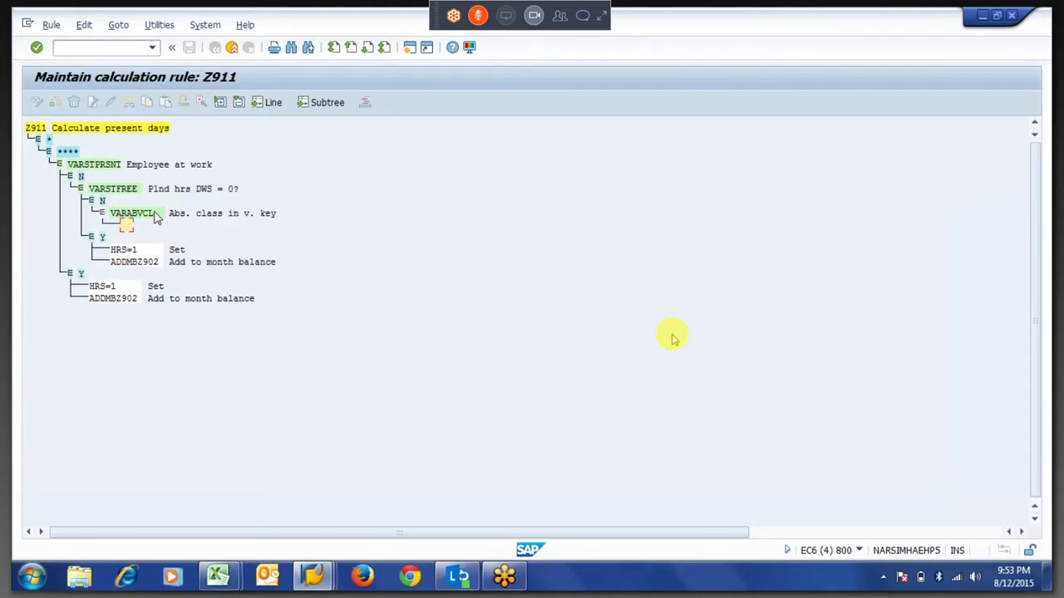
pyautogui.write('01')
pyautogui.press('BackSpace')
pyautogui.press('BackSpace')
pyautogui.write('**')
pyautogui.press('Return')
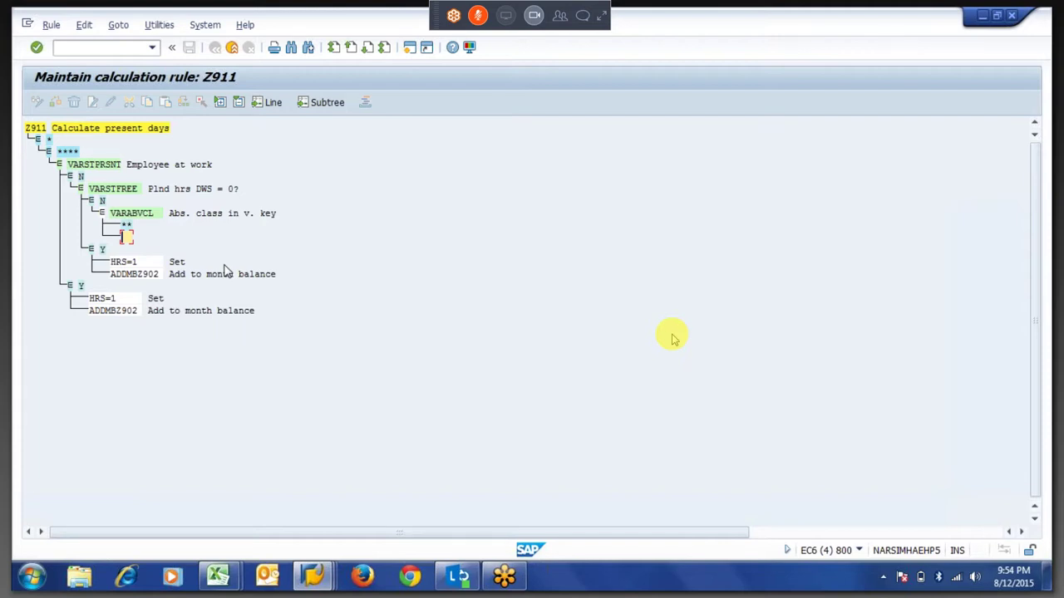
# Switch to the SAP Easy Access session, open the Customizing guide with spro, and expand Payroll down to Payroll: India.
pyautogui.click(315, 582)
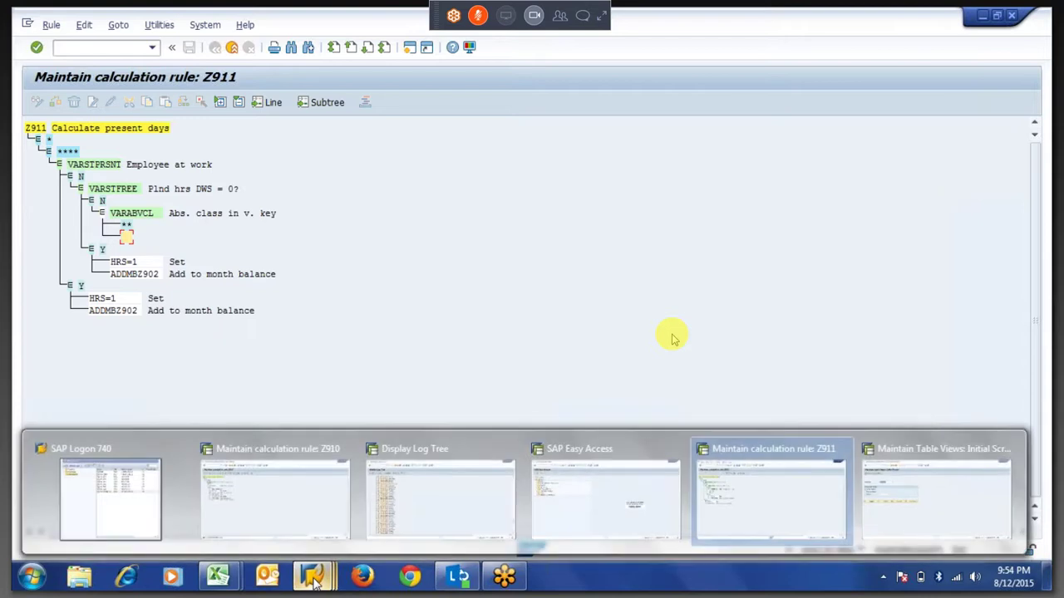
pyautogui.moveTo(280, 501)
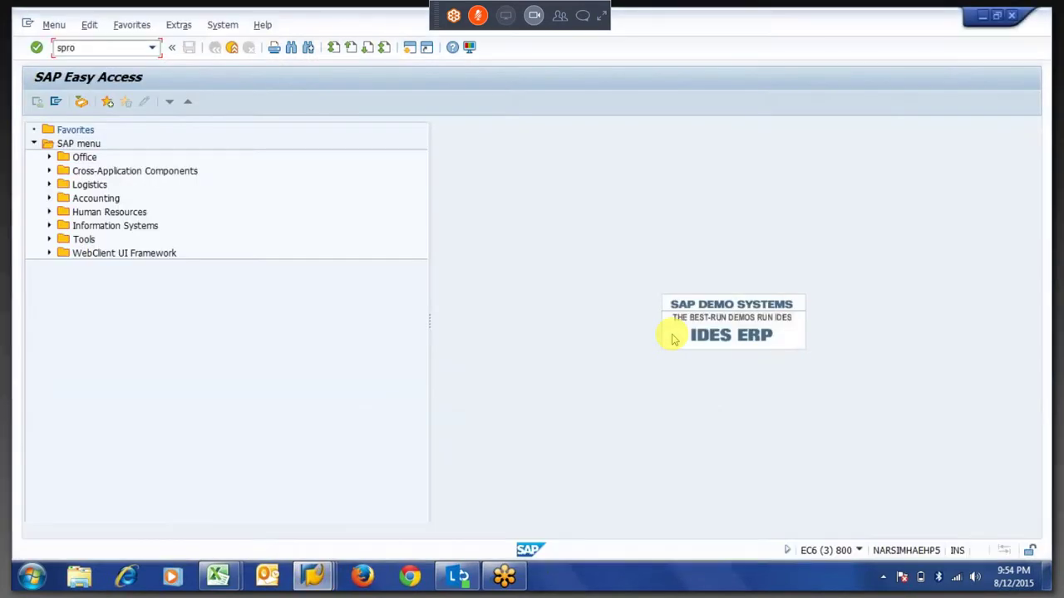
pyautogui.press('Return')
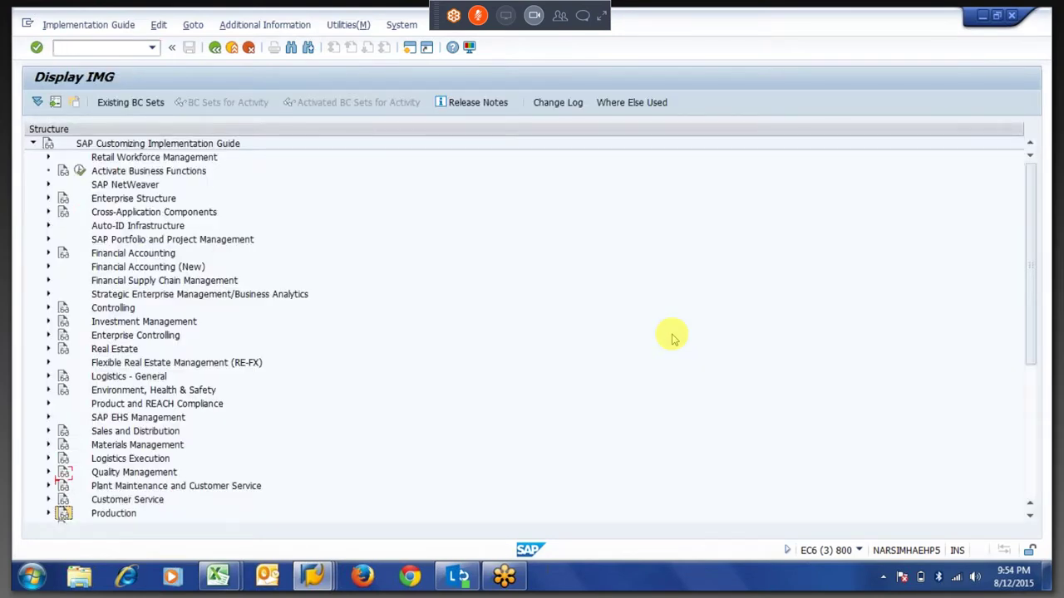
pyautogui.scroll(-6, 673, 337)
pyautogui.scroll(-1, 673, 337)
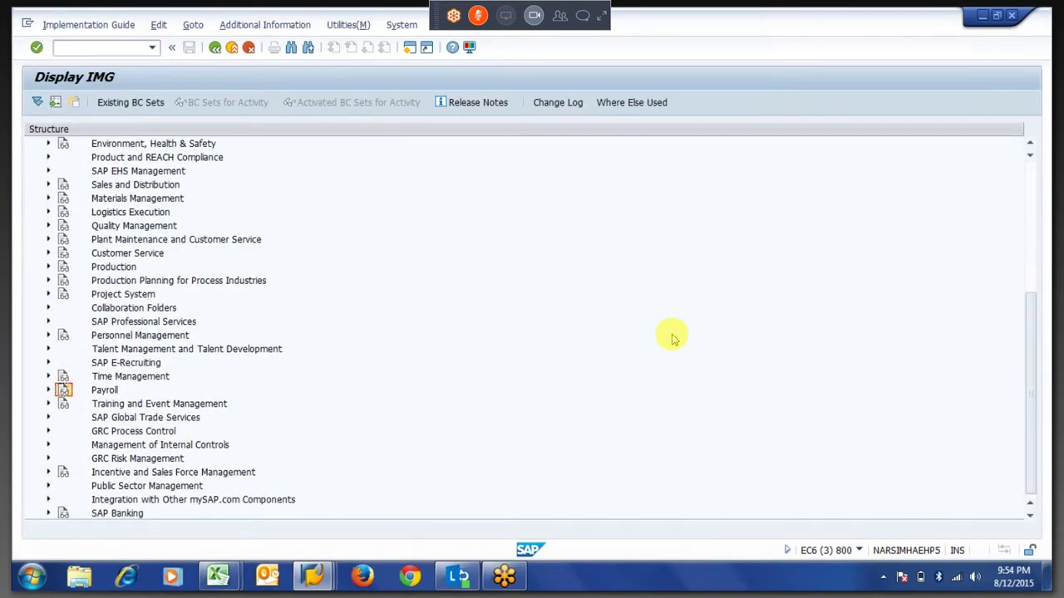
pyautogui.press('Right')
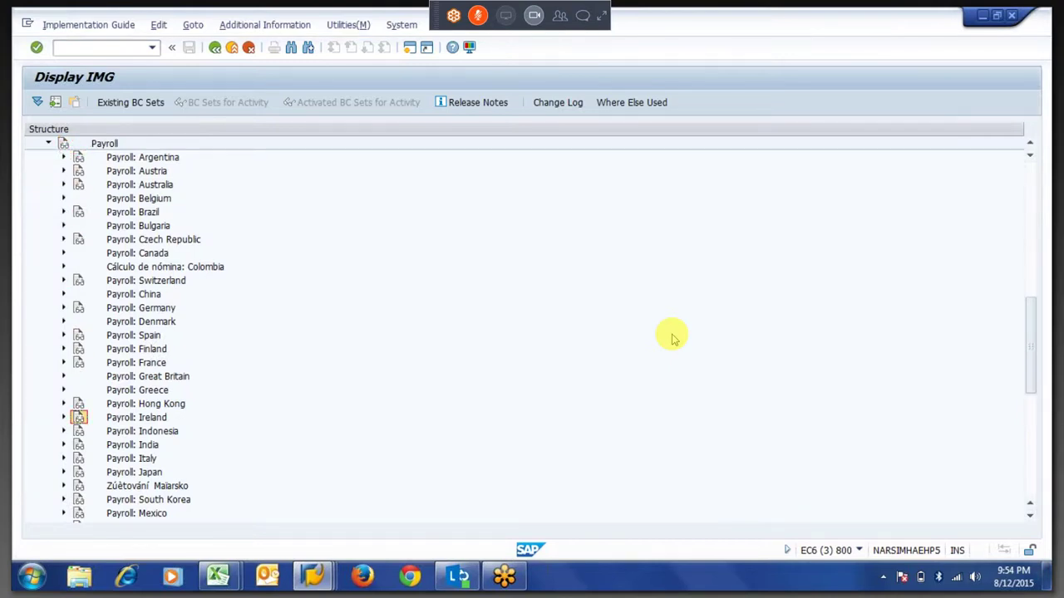
pyautogui.press('Right')
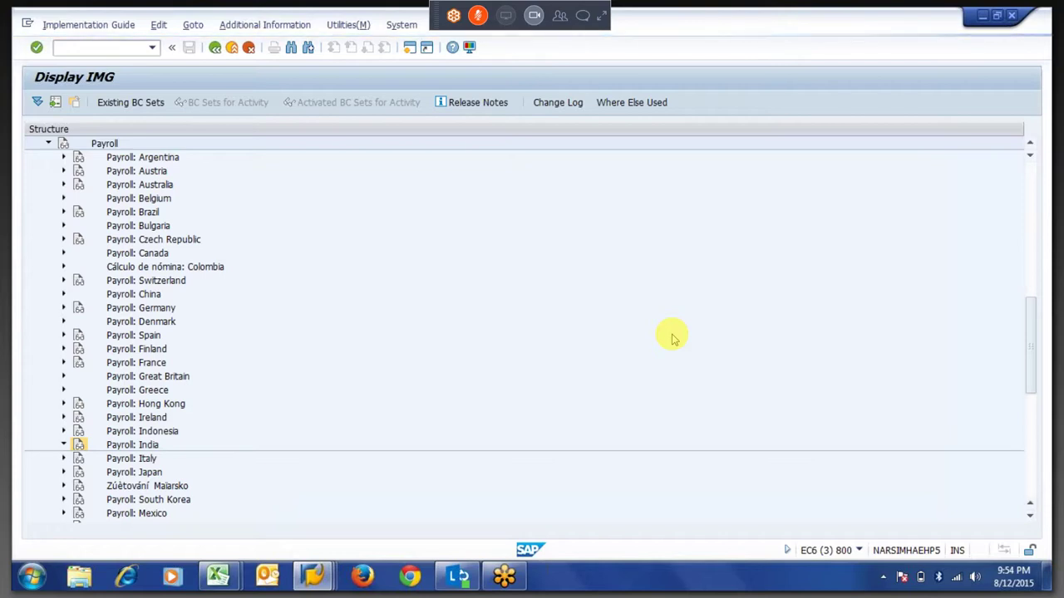
# Expand Absences under Payroll: India and open the activity Describe Absence Valuation Rules.
pyautogui.press('Down')
pyautogui.press('Down')
pyautogui.press('Down')
pyautogui.press('Down')
pyautogui.press('Down')
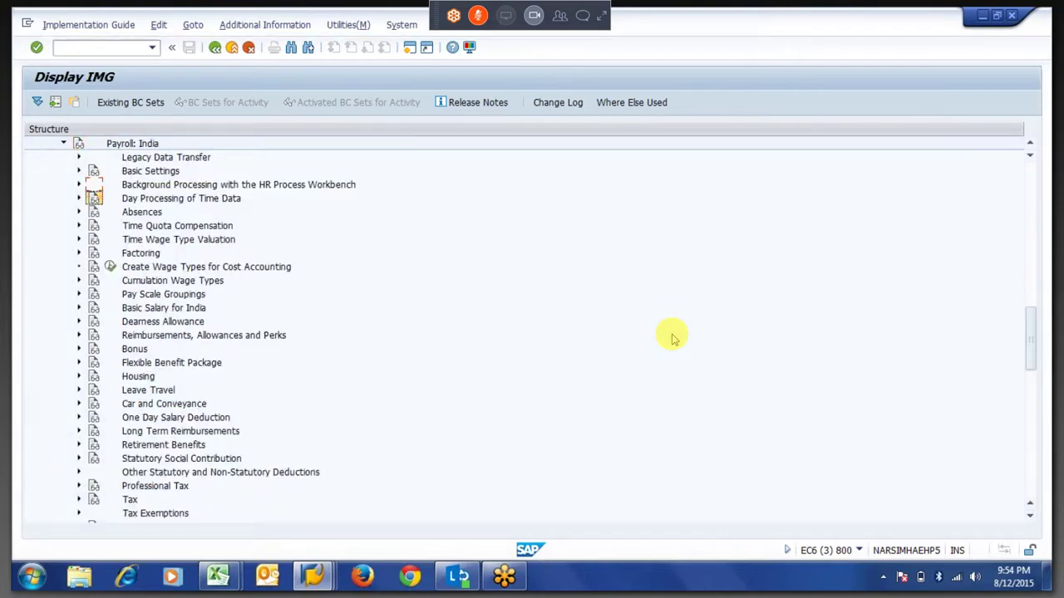
pyautogui.press('Right')
pyautogui.press('Down')
pyautogui.press('Down')
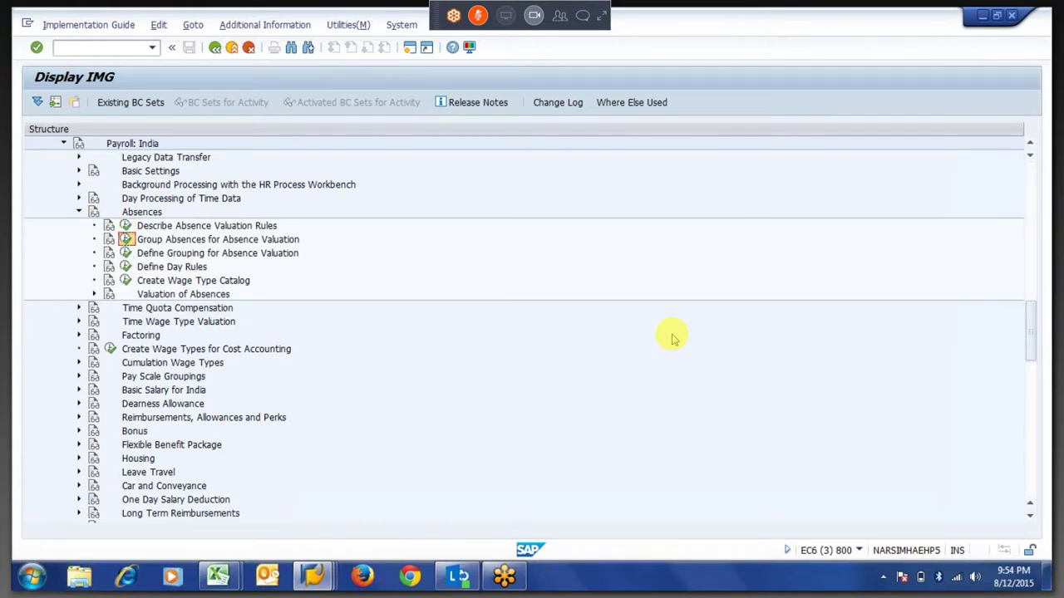
pyautogui.press('Up')
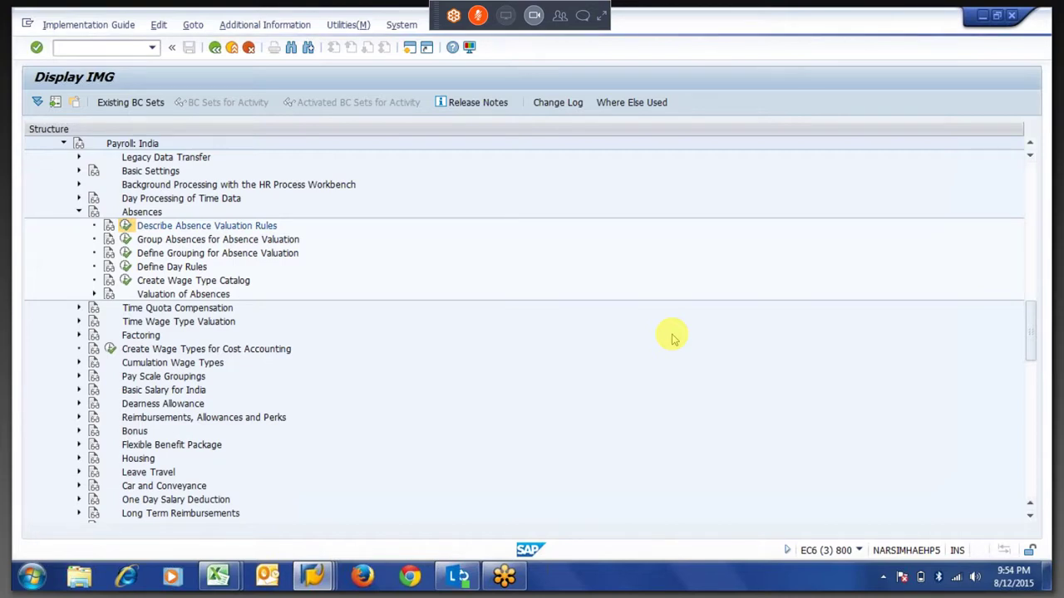
pyautogui.press('Return')
# Review the unpaid and paid leave valuation rules and compare them with the VARABVCL branch of rule Z911.
pyautogui.press('Down')
pyautogui.press('Up')
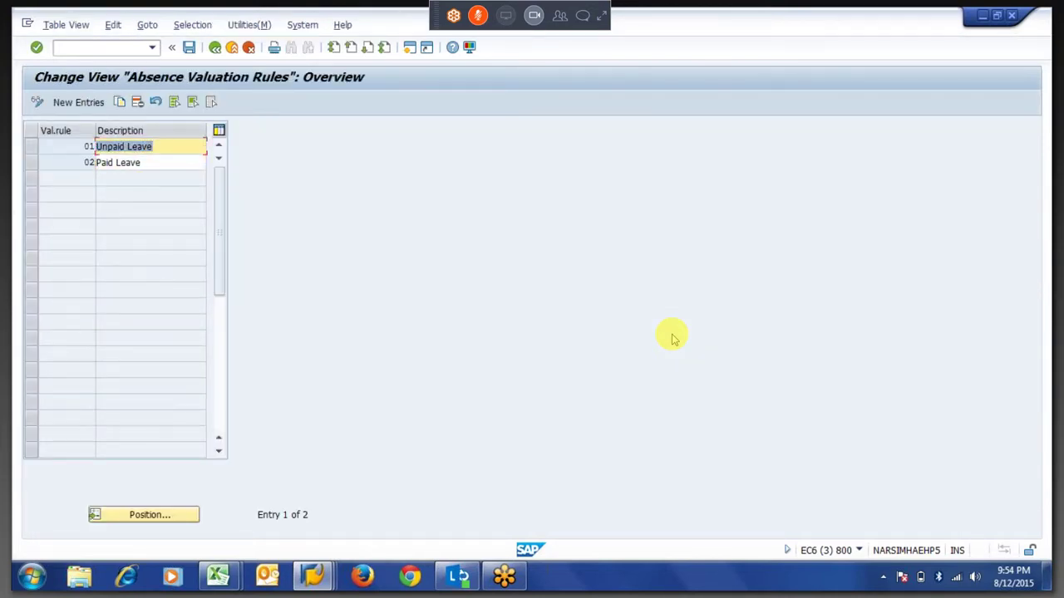
pyautogui.press('Tab')
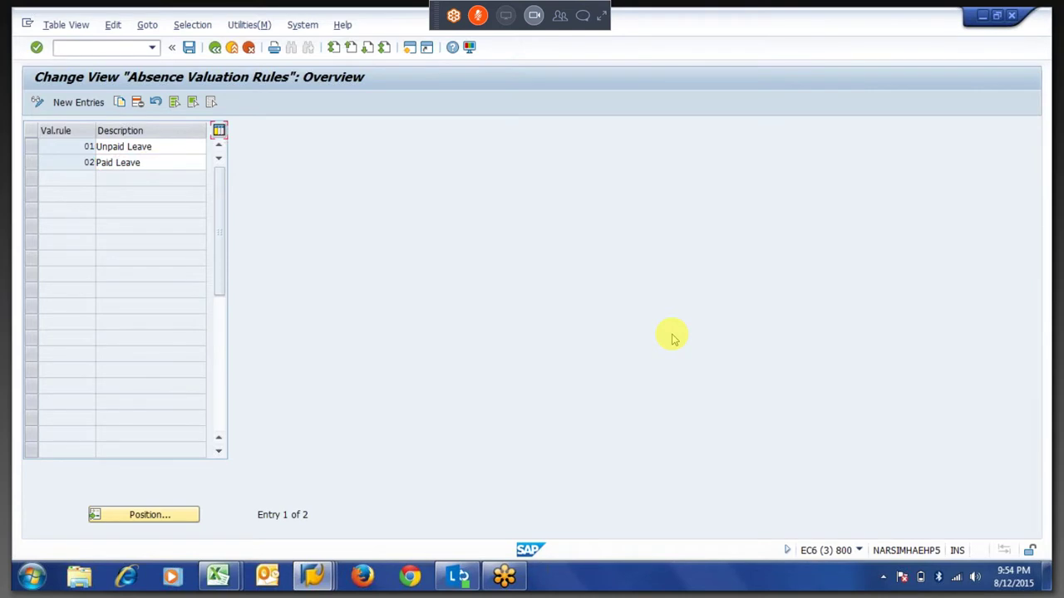
pyautogui.moveTo(458, 576)
pyautogui.hotkey('alt', 'Tab')
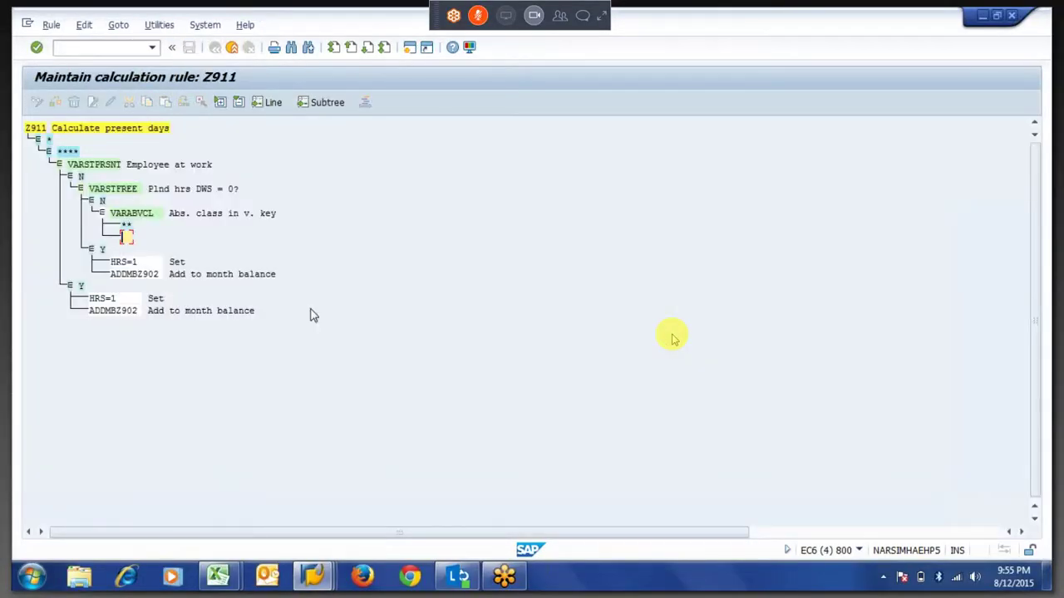
pyautogui.hotkey('alt', 'Tab')
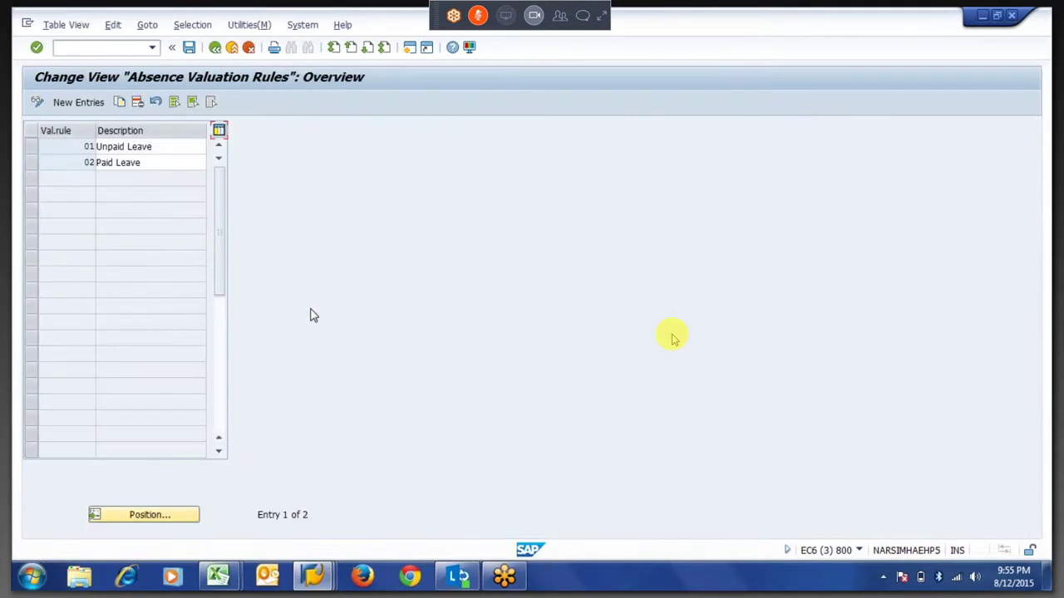
# Add the key 01 beside ** under VARABVCL in rule Z911 and check it against the absence valuation rules.
pyautogui.hotkey('alt', 'Tab')
pyautogui.click(310, 315)
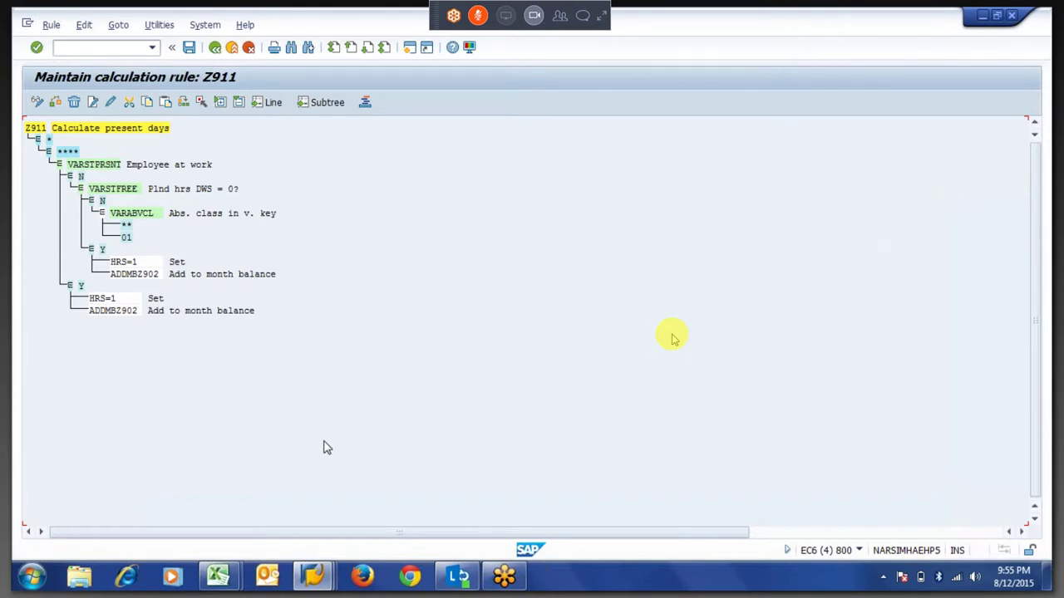
pyautogui.hotkey('alt', 'Tab')
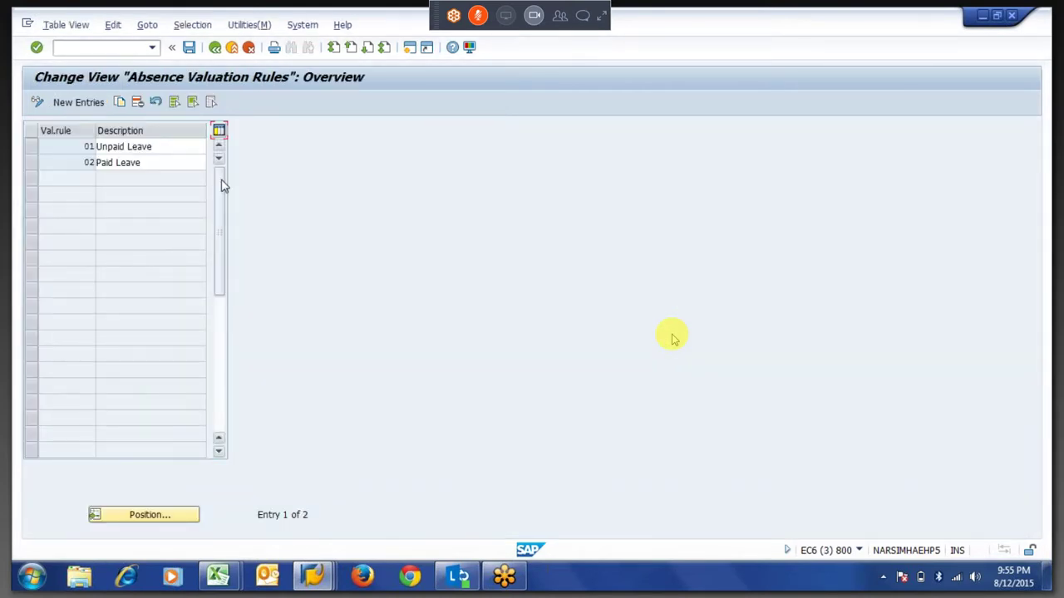
pyautogui.hotkey('alt', 'Tab')
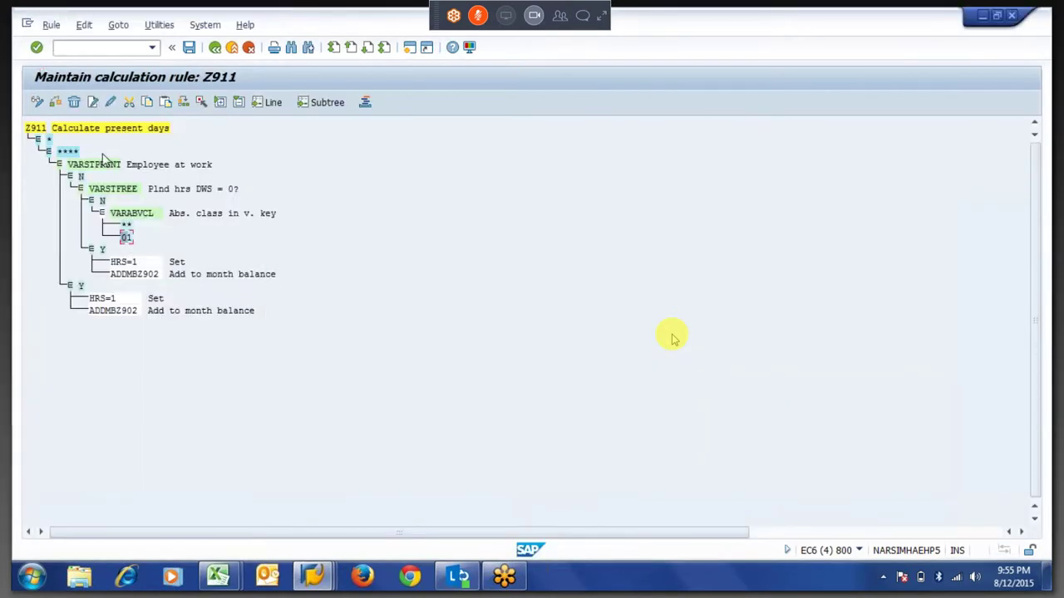
# Insert the operation LEAVE at sub-level beneath key 01 of VARABVCL.
pyautogui.click(93, 101)
pyautogui.click(369, 252)
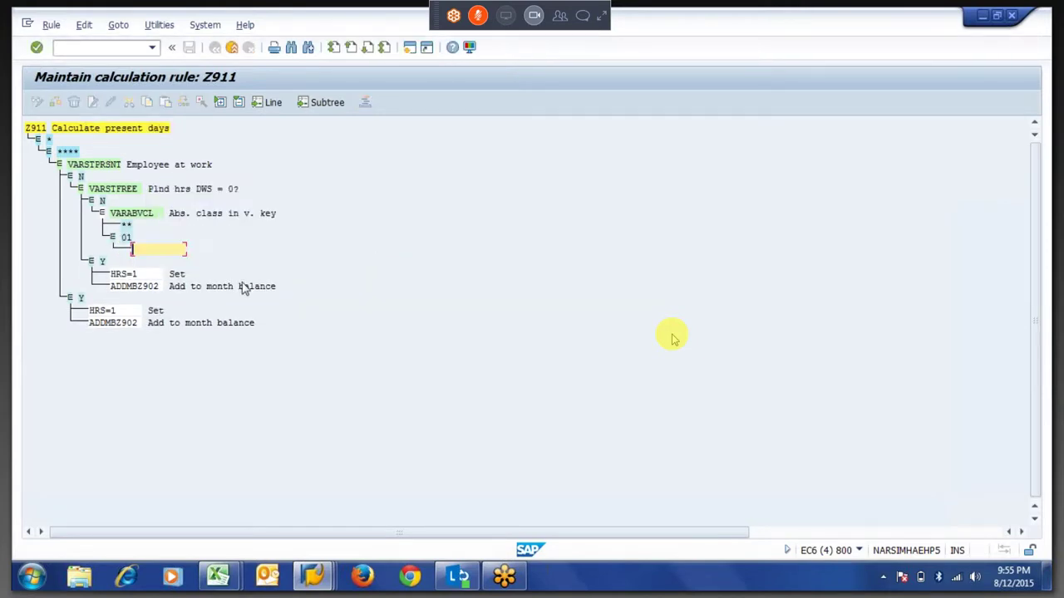
pyautogui.write('leave')
pyautogui.press('Return')
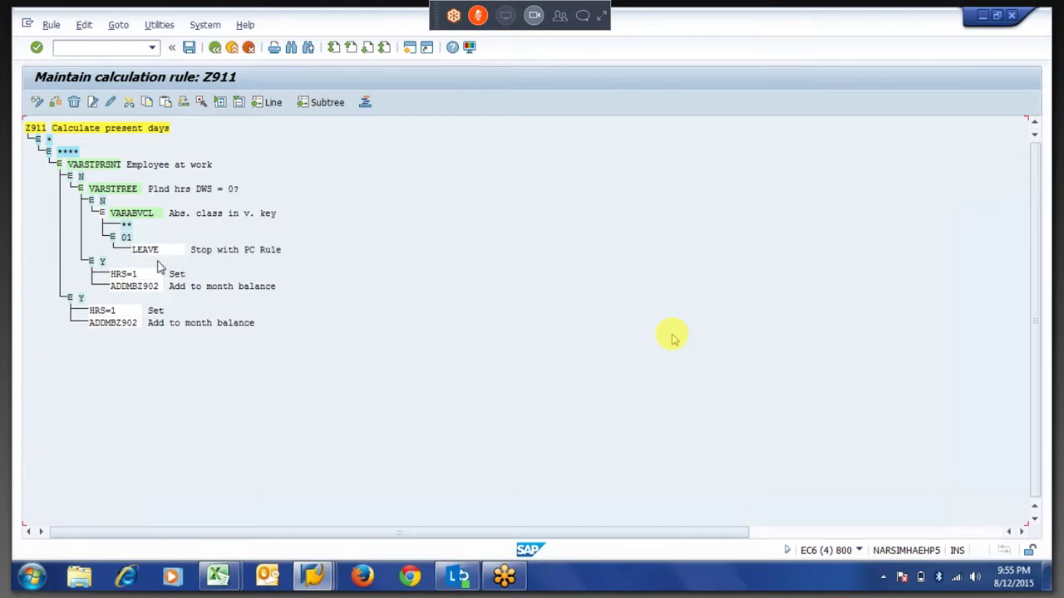
# Insert the operations HRS=1 and ADDMBZ902 at sub-level beneath the ** key of VARABVCL.
pyautogui.click(129, 226)
pyautogui.click(94, 103)
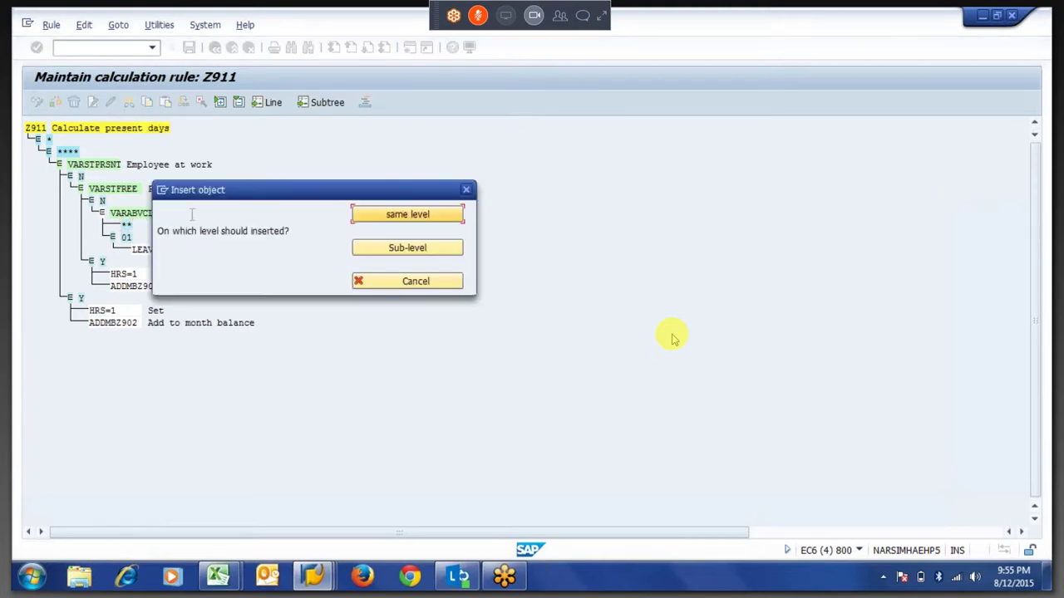
pyautogui.click(372, 249)
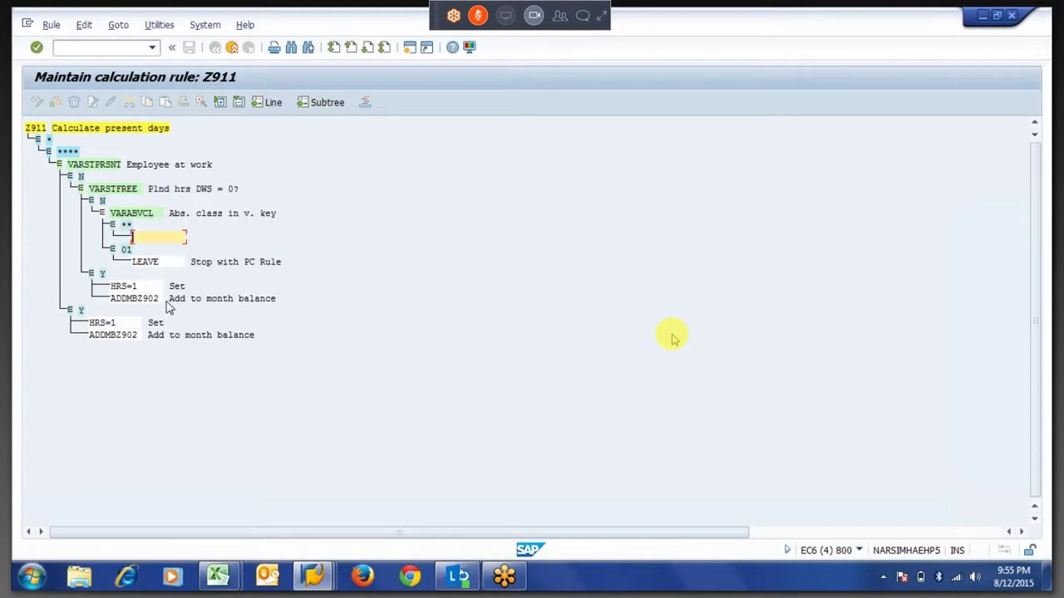
pyautogui.write('HRS=1')
pyautogui.press('Return')
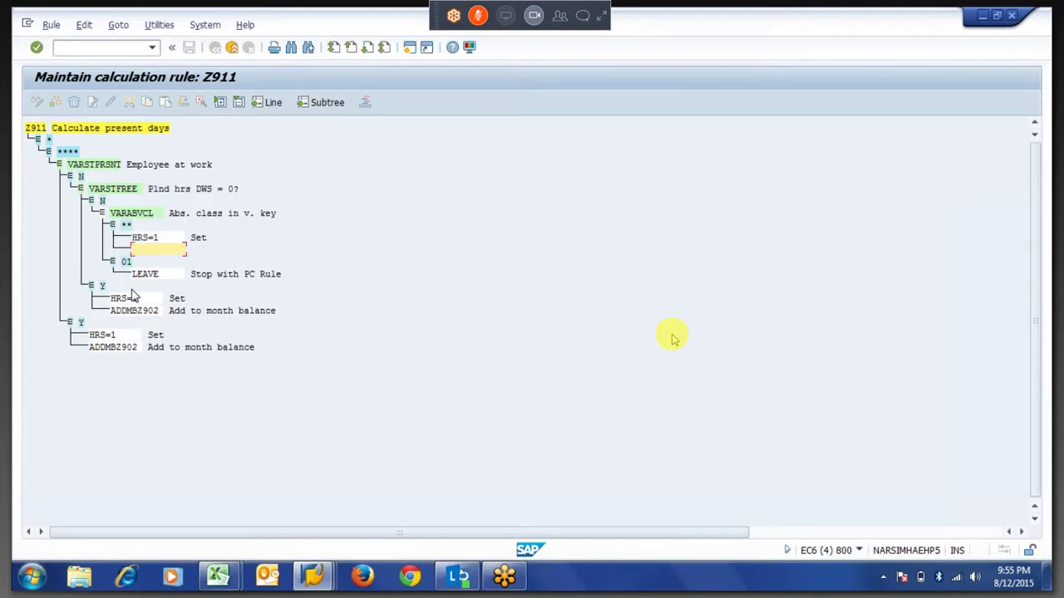
pyautogui.click(129, 312)
pyautogui.write('ADDMBZ902')
pyautogui.press('Return')
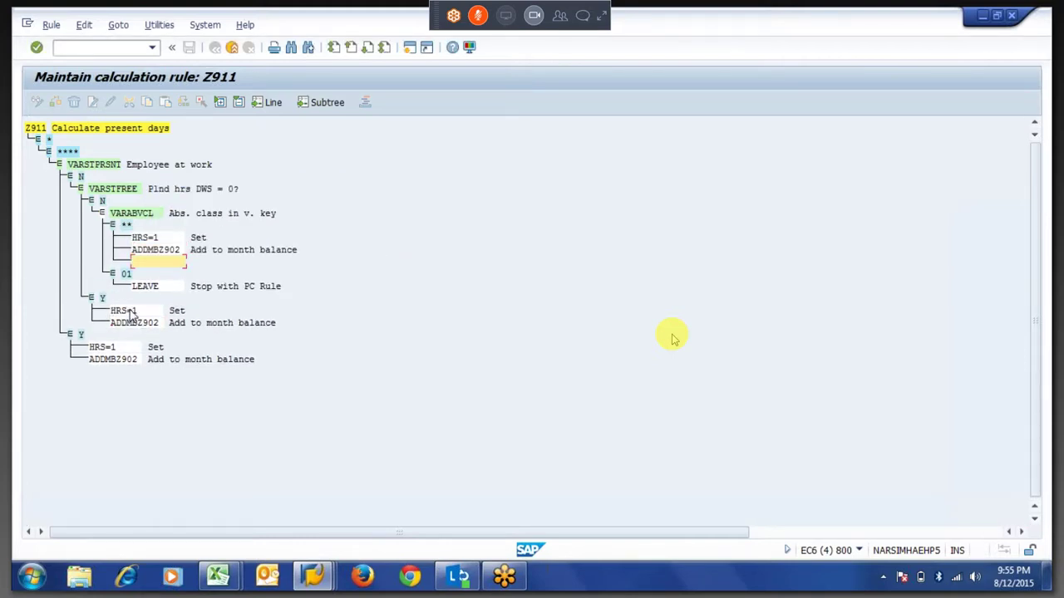
pyautogui.press('Return')
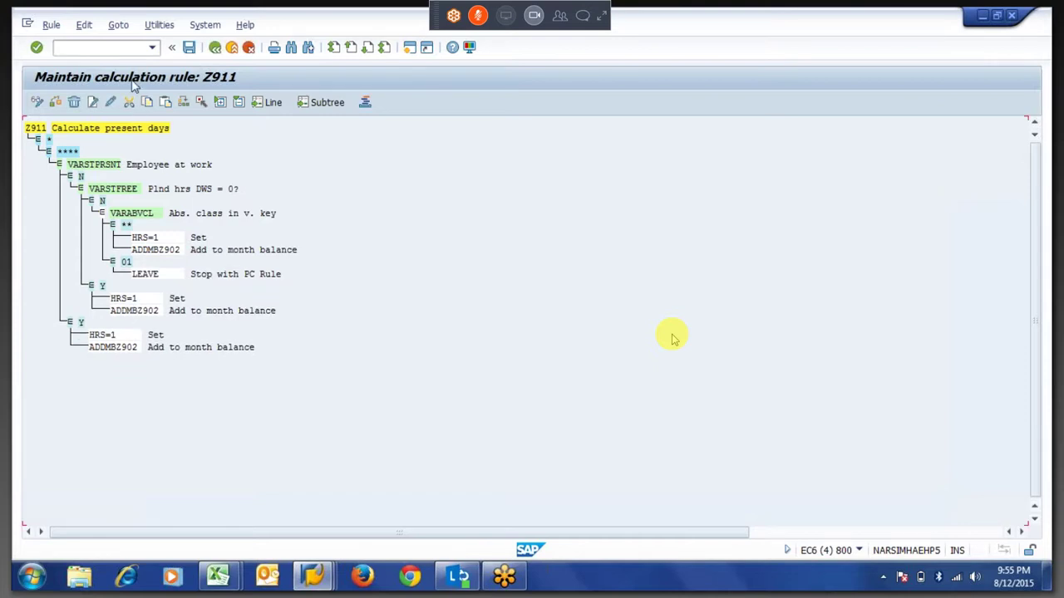
# Save rule Z911 under customizing request EC6K900022 and check the operations beneath the VARABVCL keys ** and 01.
pyautogui.click(189, 49)
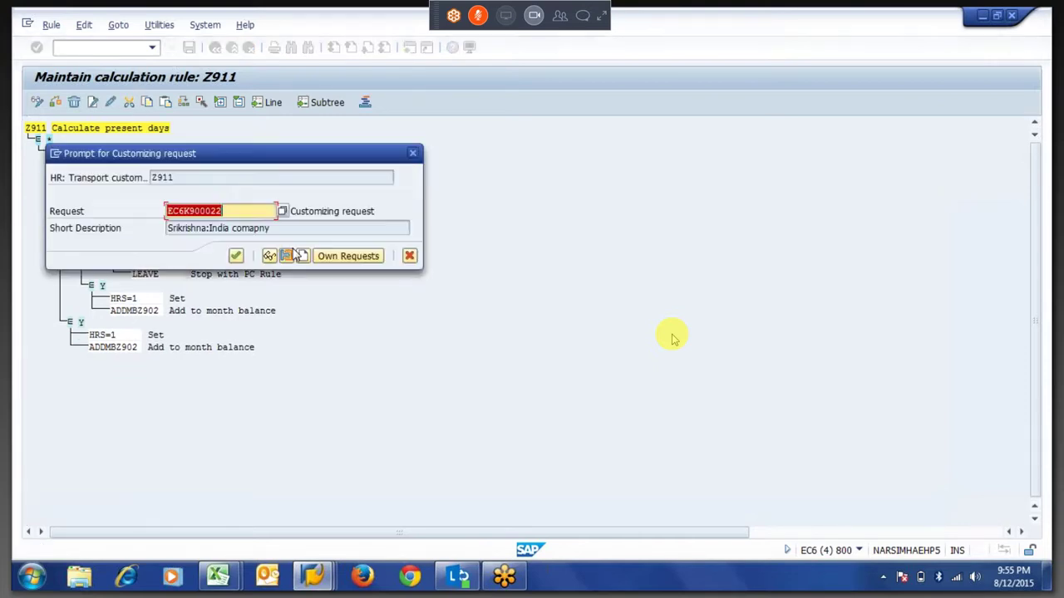
pyautogui.click(235, 256)
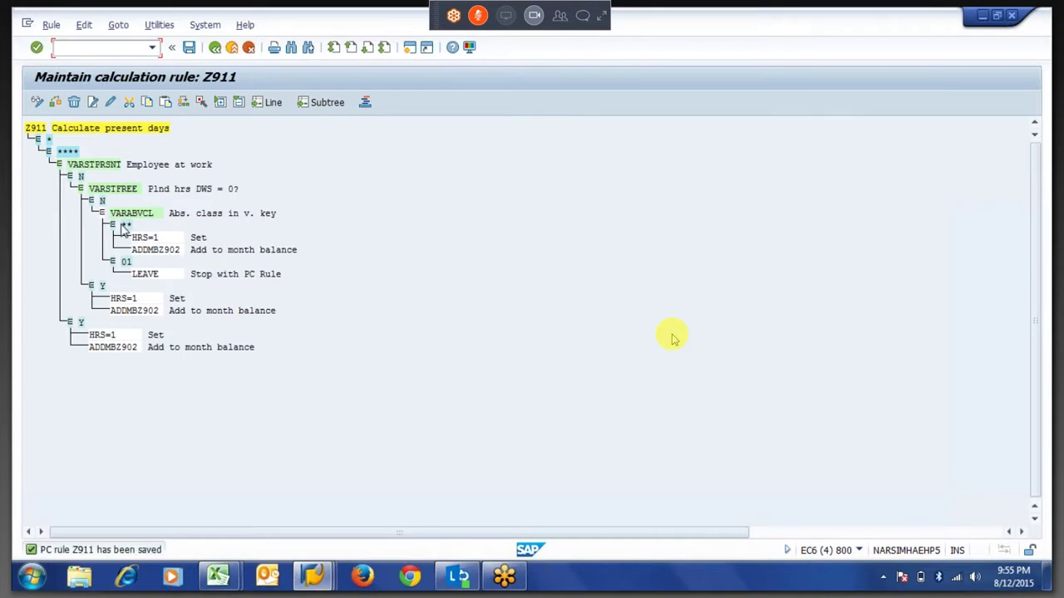
pyautogui.click(132, 271)
pyautogui.moveTo(131, 279); pyautogui.dragTo(174, 278)
pyautogui.click(177, 283)
pyautogui.click(134, 238)
pyautogui.click(137, 239)
pyautogui.hotkey('ctrl', 's')
pyautogui.press('Return')
# Leave the absence valuation rules, open the absence payment data and position the list at PS grouping 66.
pyautogui.hotkey('alt', 'Tab')
pyautogui.press('F3')
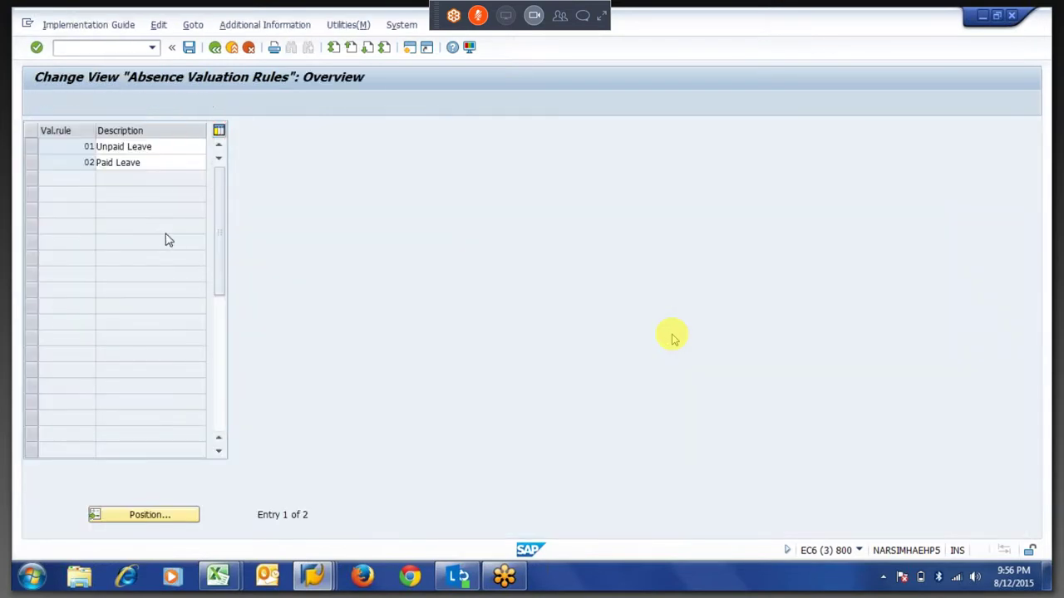
pyautogui.click(162, 243)
pyautogui.doubleClick(163, 247)
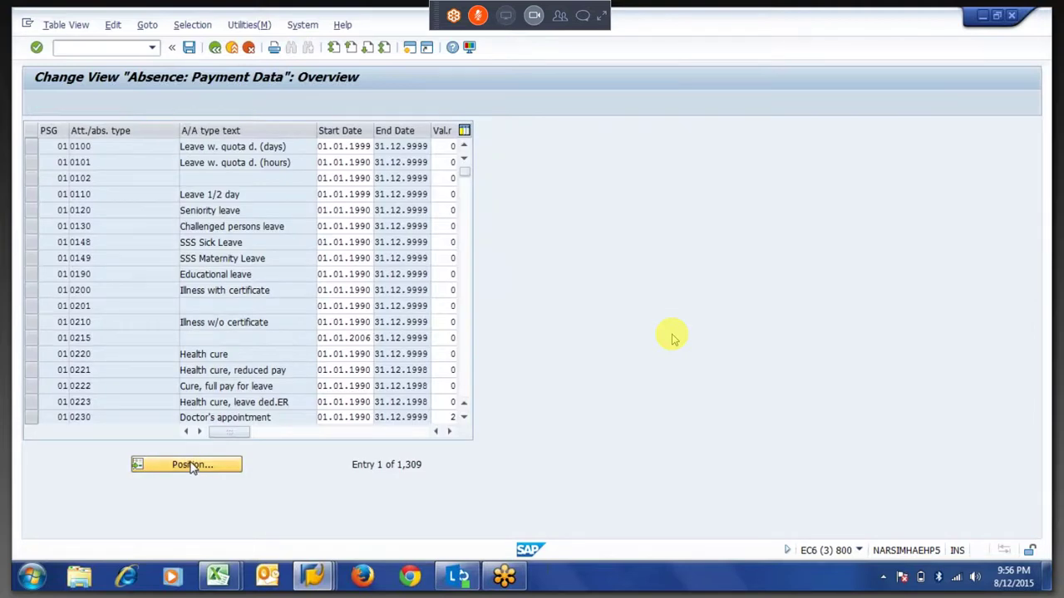
pyautogui.click(192, 465)
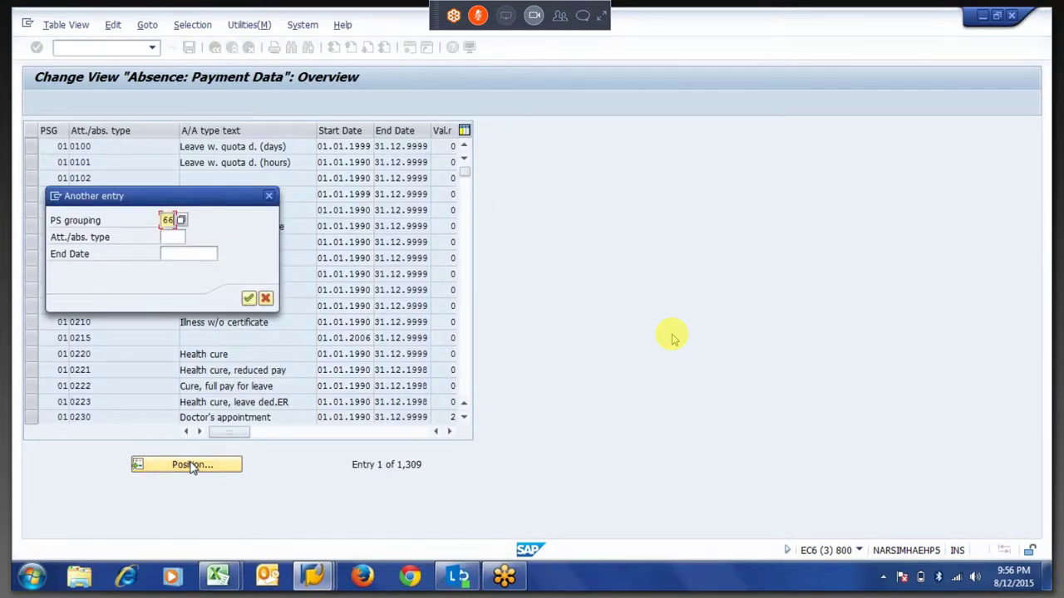
pyautogui.press('Return')
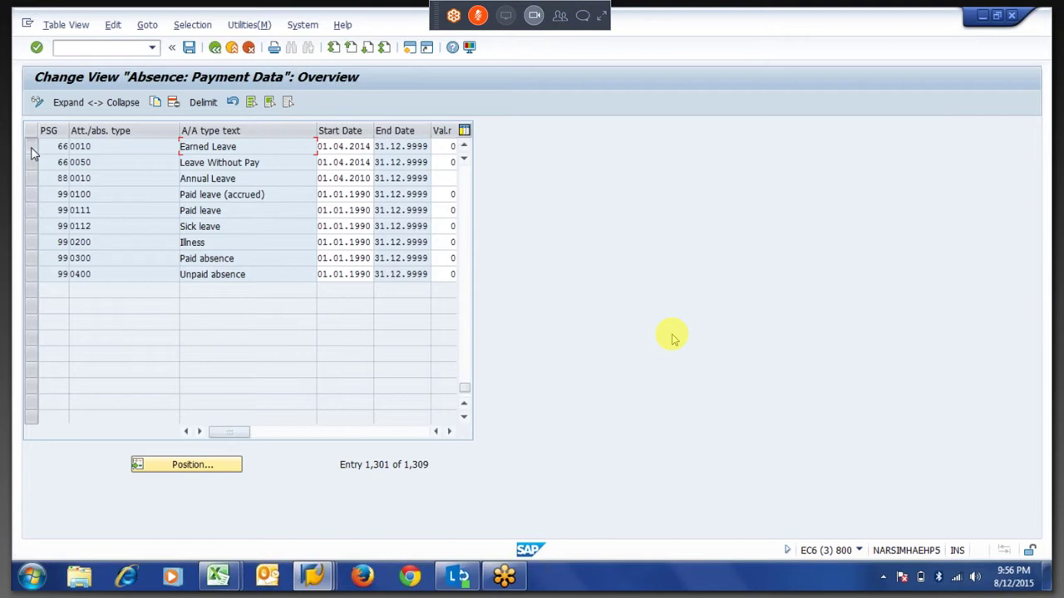
# Check the valuation rules assigned to Earned Leave and Leave Without Pay in grouping 66, and leave the payment data view.
pyautogui.click(31, 148)
pyautogui.click(29, 163)
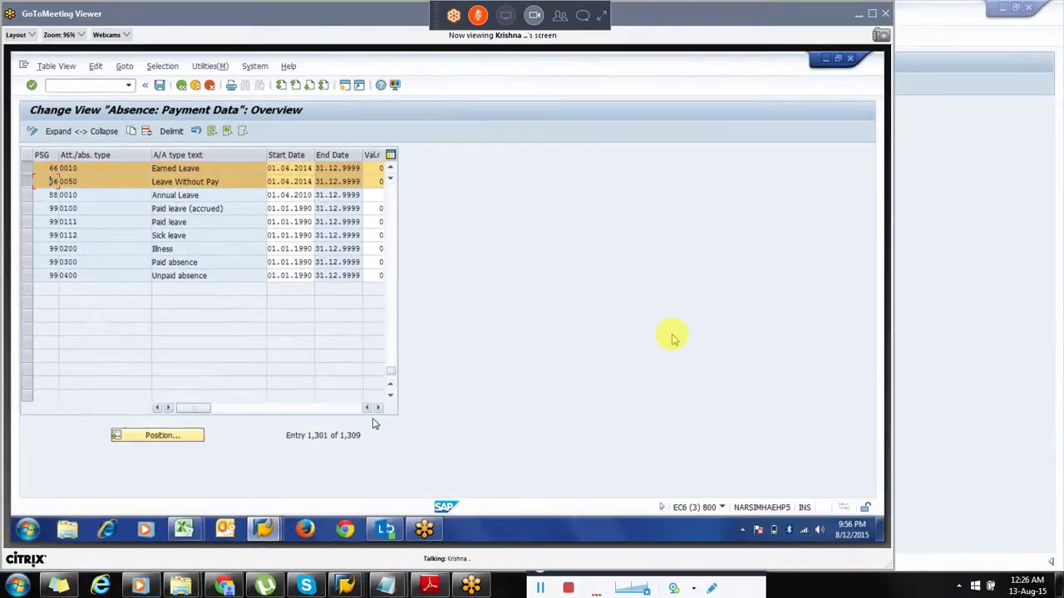
pyautogui.click(379, 407)
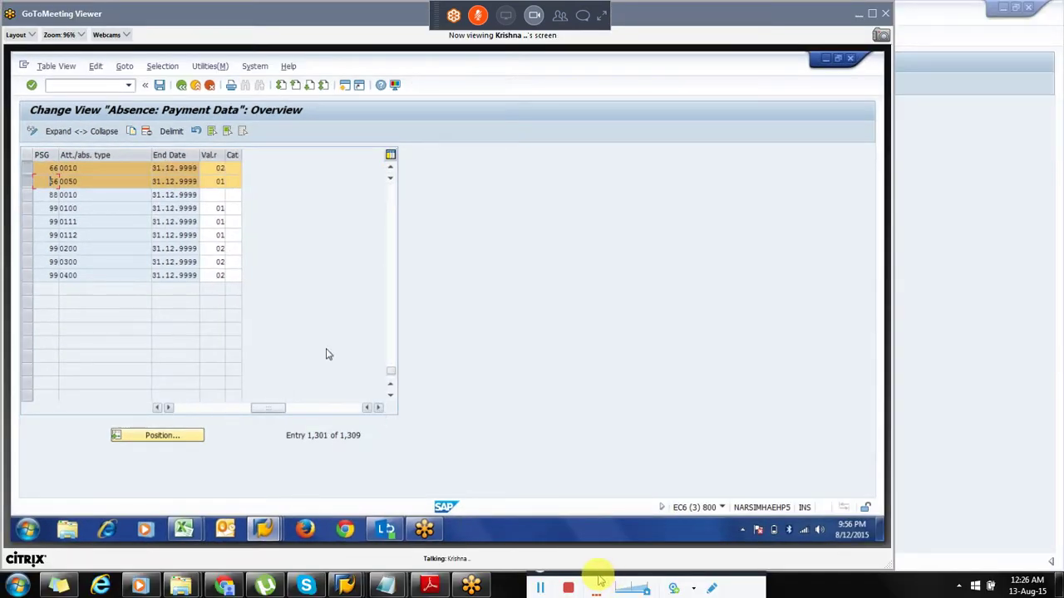
pyautogui.click(219, 181)
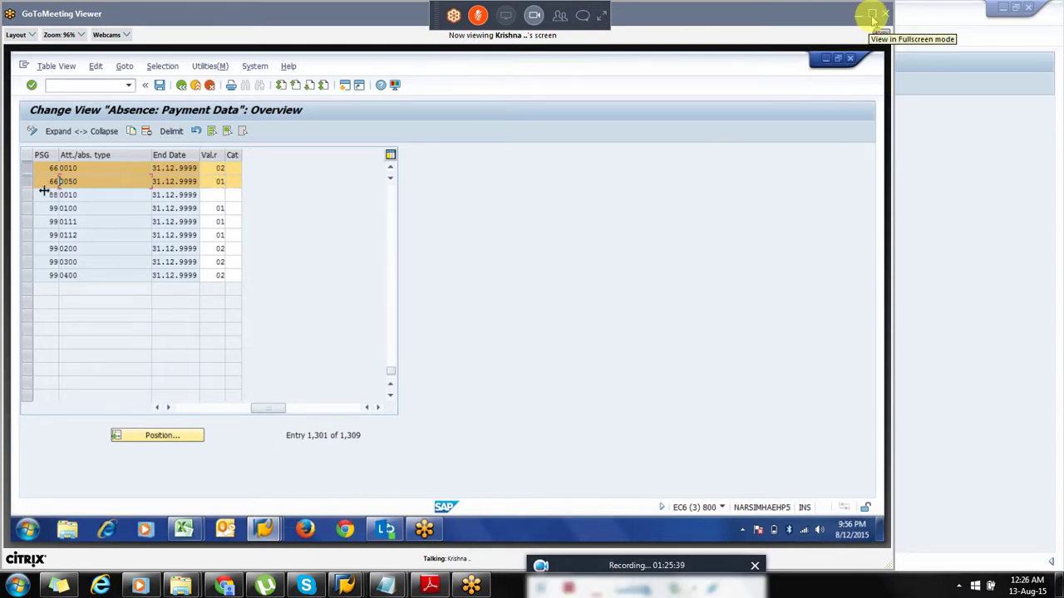
pyautogui.click(872, 15)
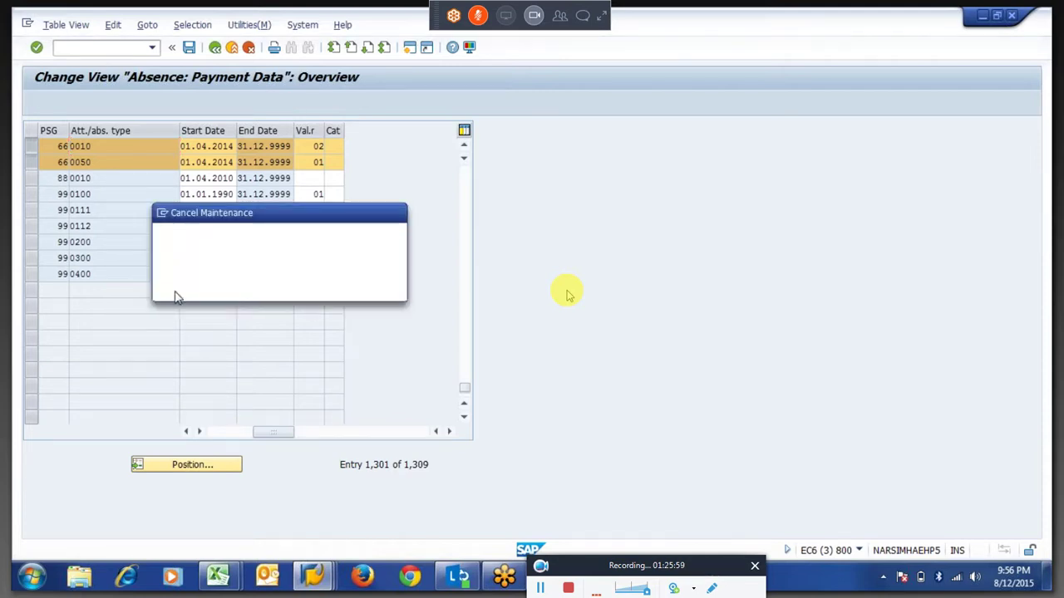
pyautogui.click(216, 288)
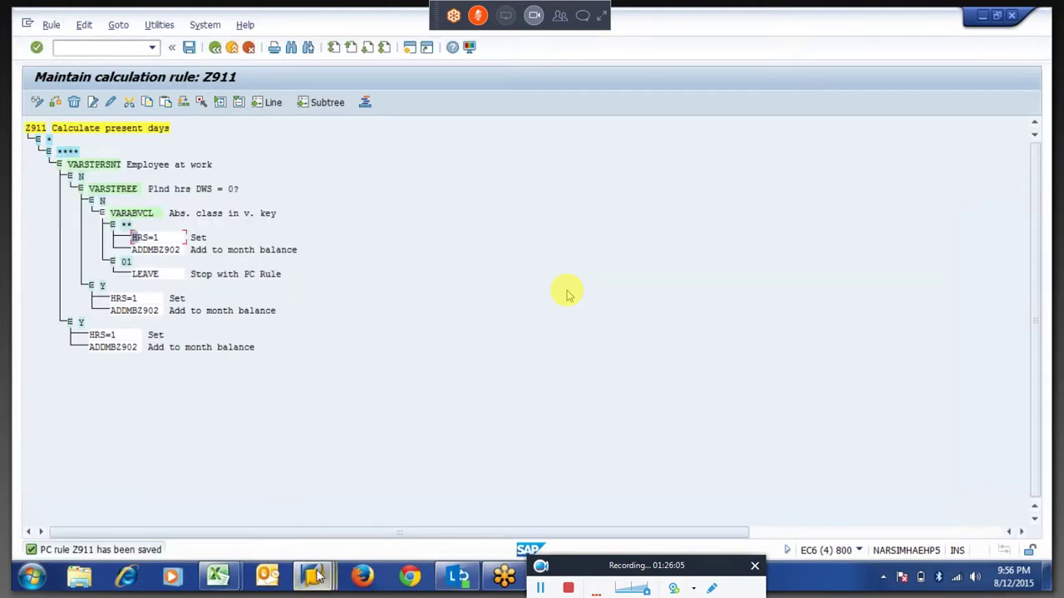
# Return from the old log to the time evaluation selection, set Evaluation up to to 30.04.2015 and run the evaluation.
pyautogui.moveTo(314, 576)
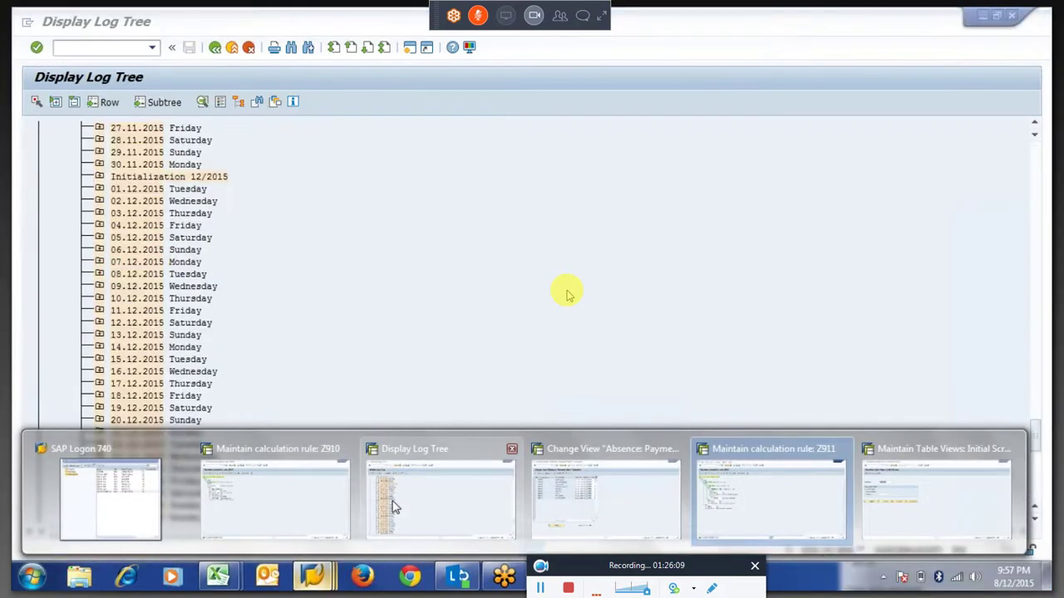
pyautogui.click(395, 507)
pyautogui.press('F3')
pyautogui.click(241, 297)
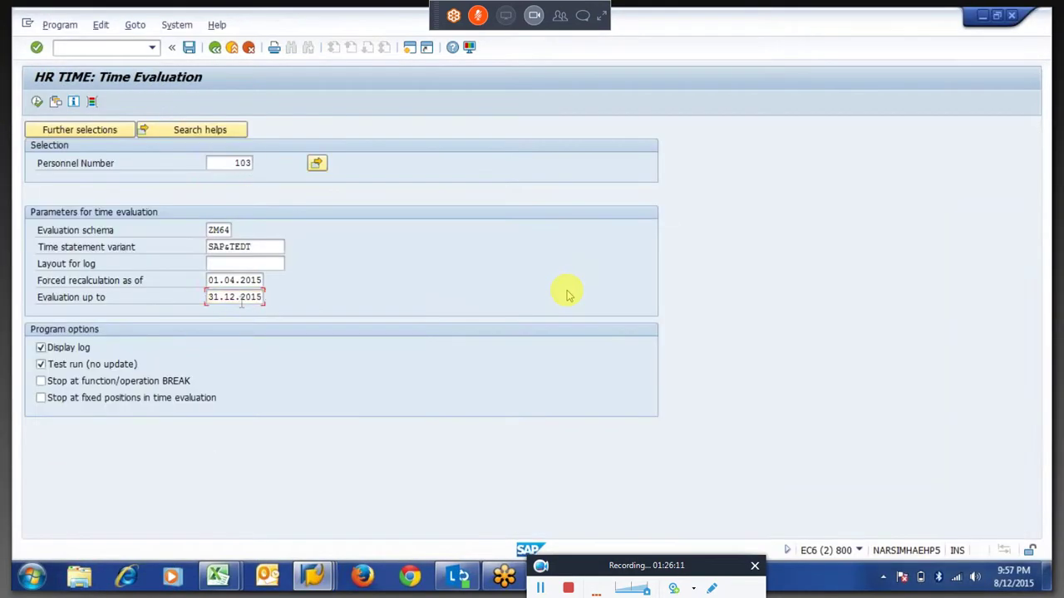
pyautogui.write('30042015')
pyautogui.press('Return')
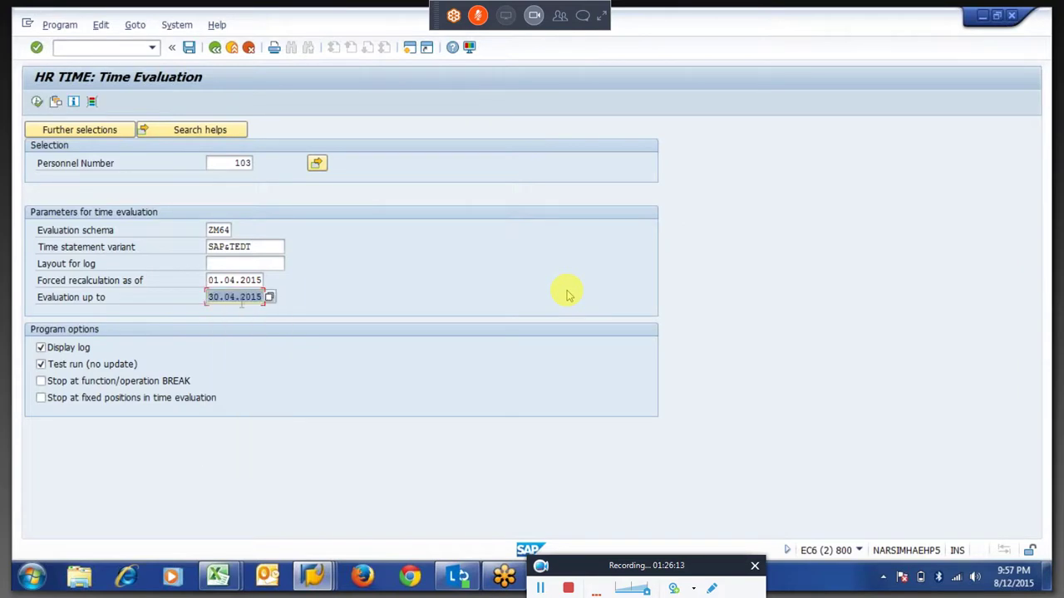
pyautogui.click(36, 103)
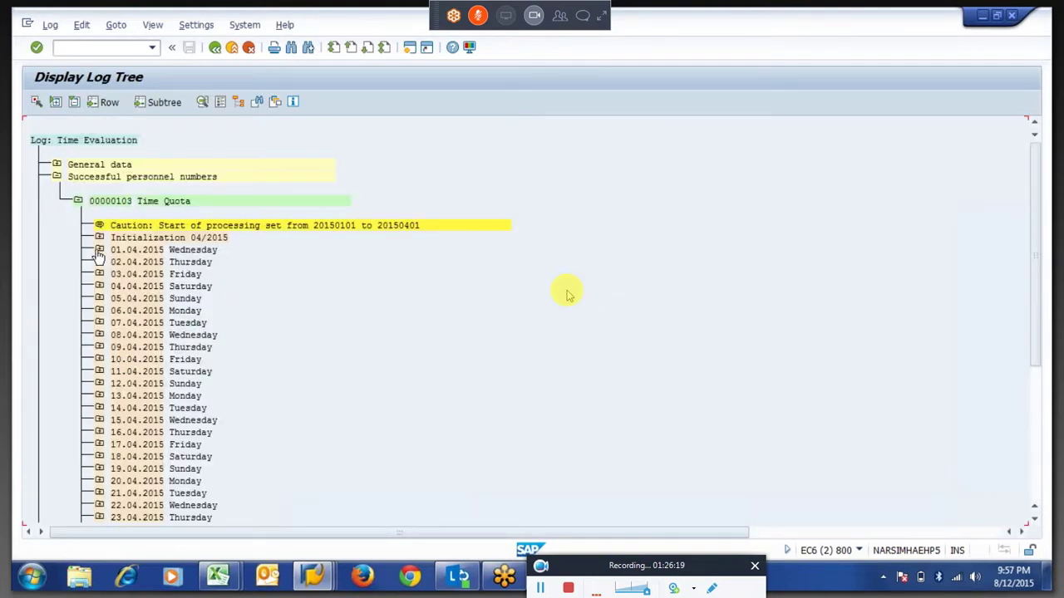
# Expand Manage time accounts for 10.04.2015 in the log and examine how rule Z911 was processed on that day.
pyautogui.click(129, 462)
pyautogui.scroll(-10, 128, 463)
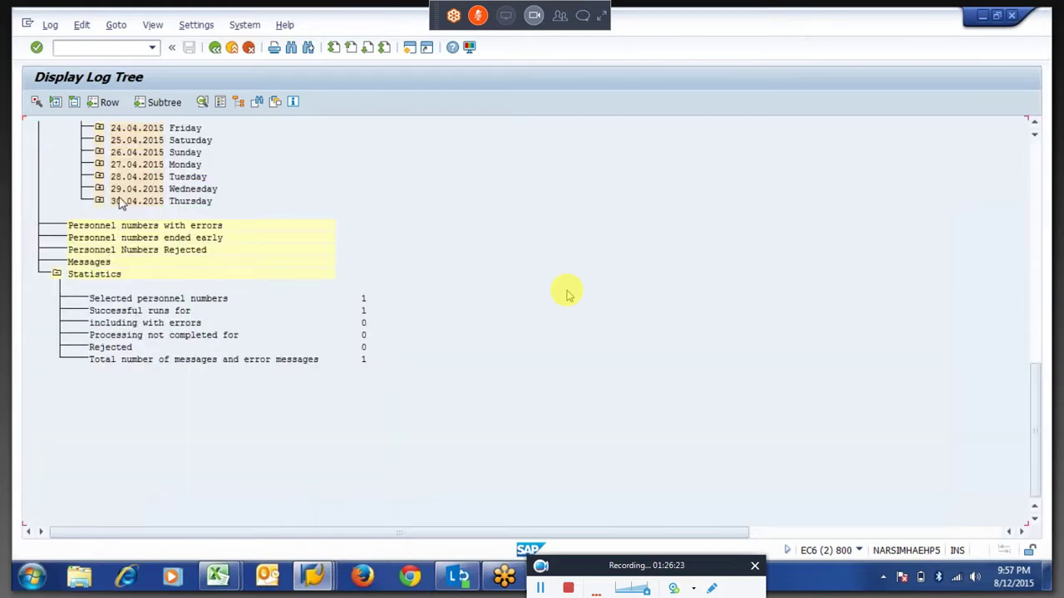
pyautogui.scroll(10, 216, 134)
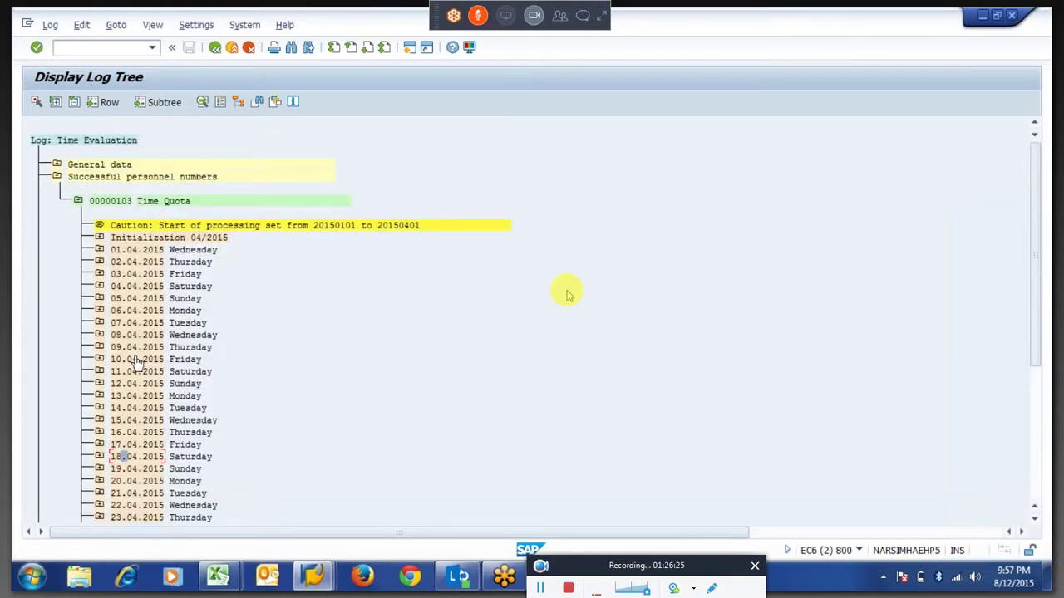
pyautogui.click(99, 359)
pyautogui.click(120, 456)
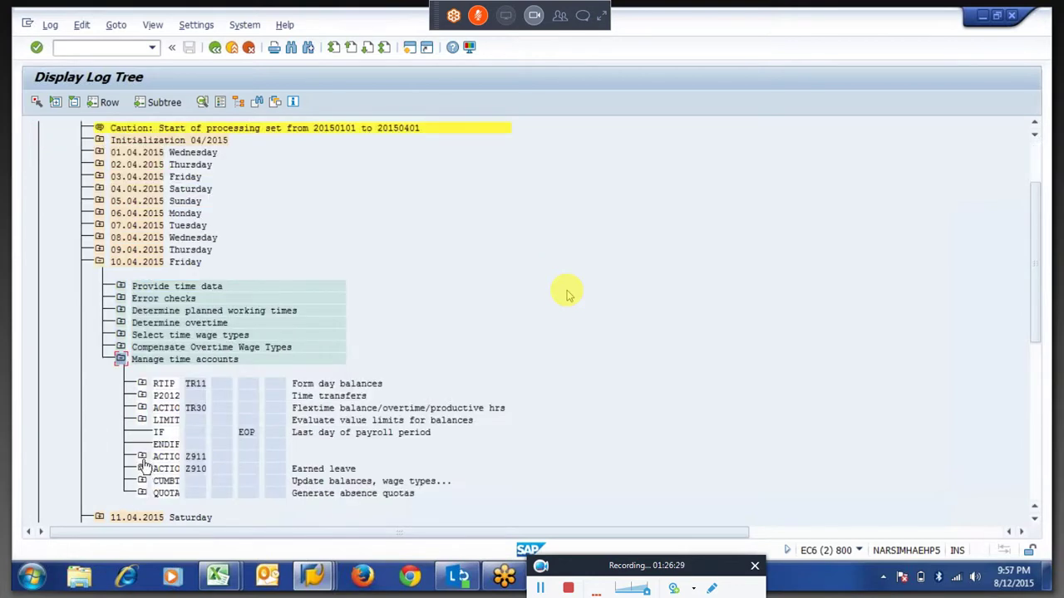
pyautogui.click(142, 456)
pyautogui.click(164, 482)
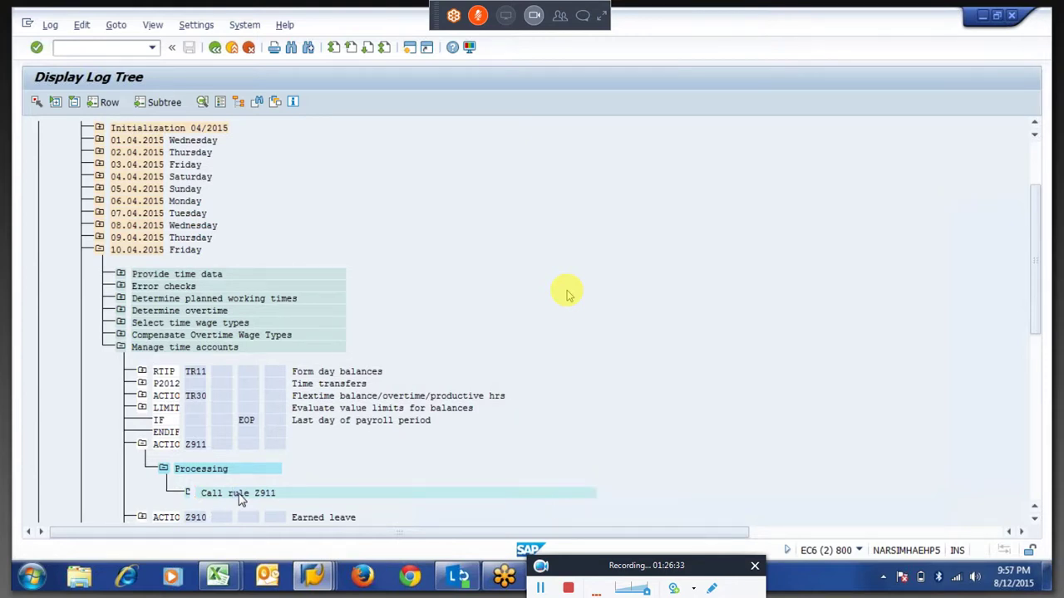
pyautogui.doubleClick(239, 495)
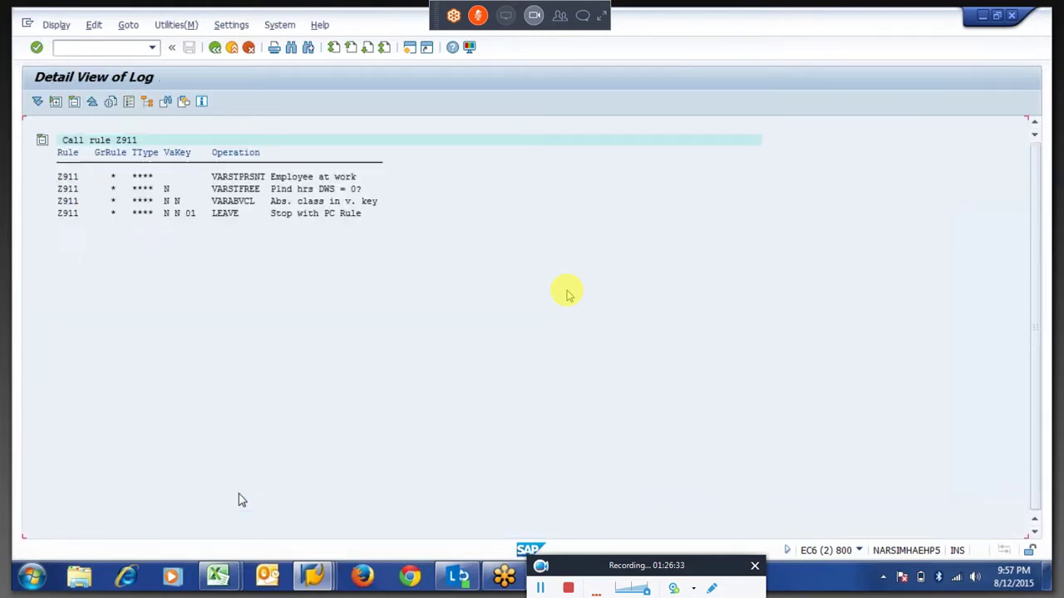
pyautogui.click(193, 215)
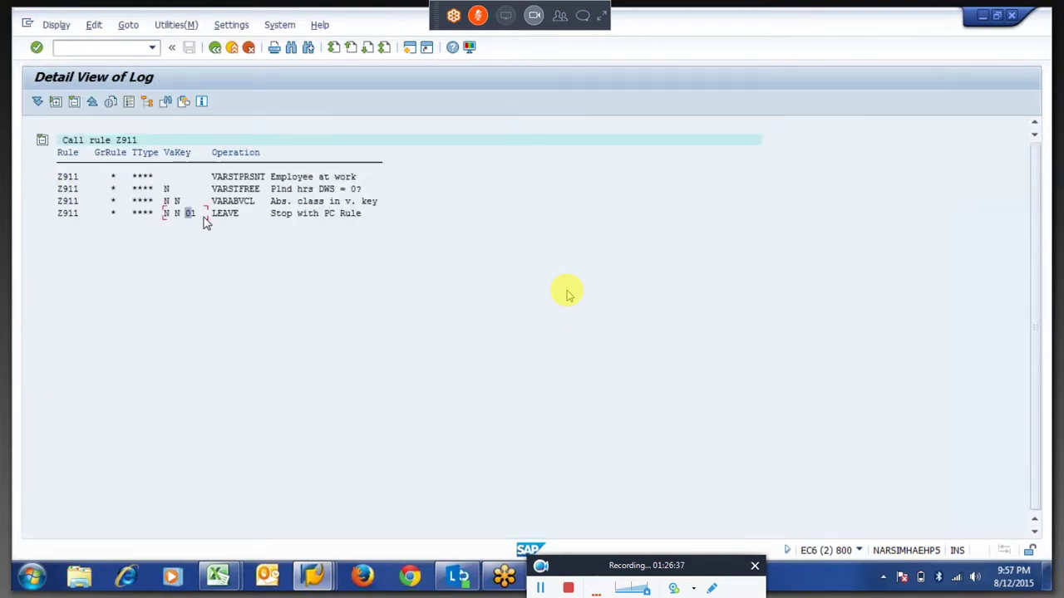